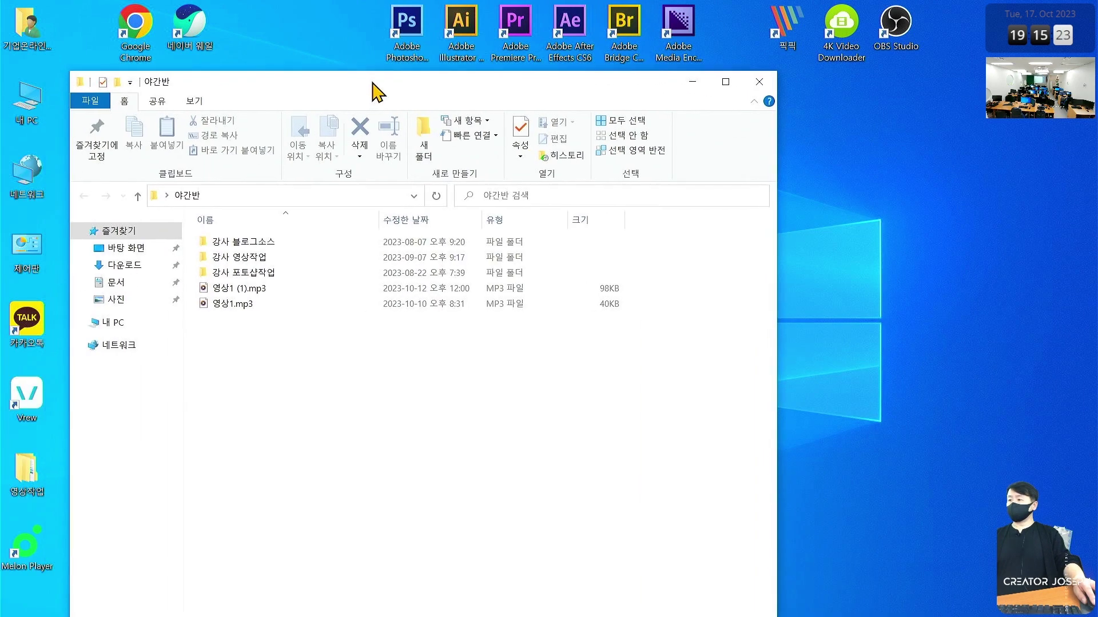
Open the 강사 영상작업 folder and create a new folder in it.
double_click(282, 257)
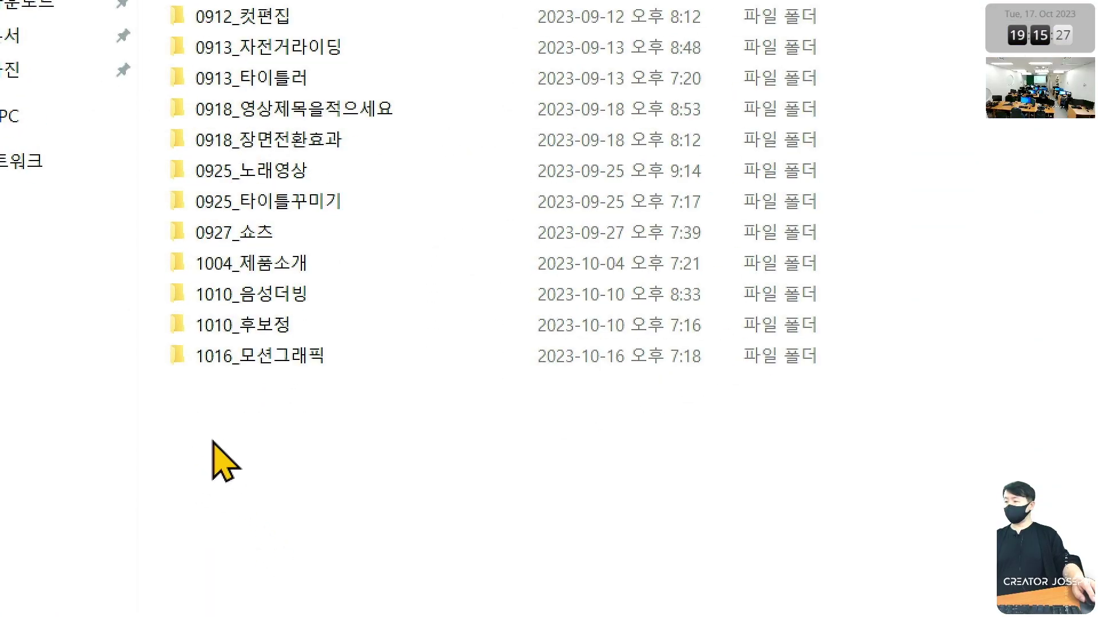
right_click(237, 485)
mouse_move(412, 374)
left_click(626, 374)
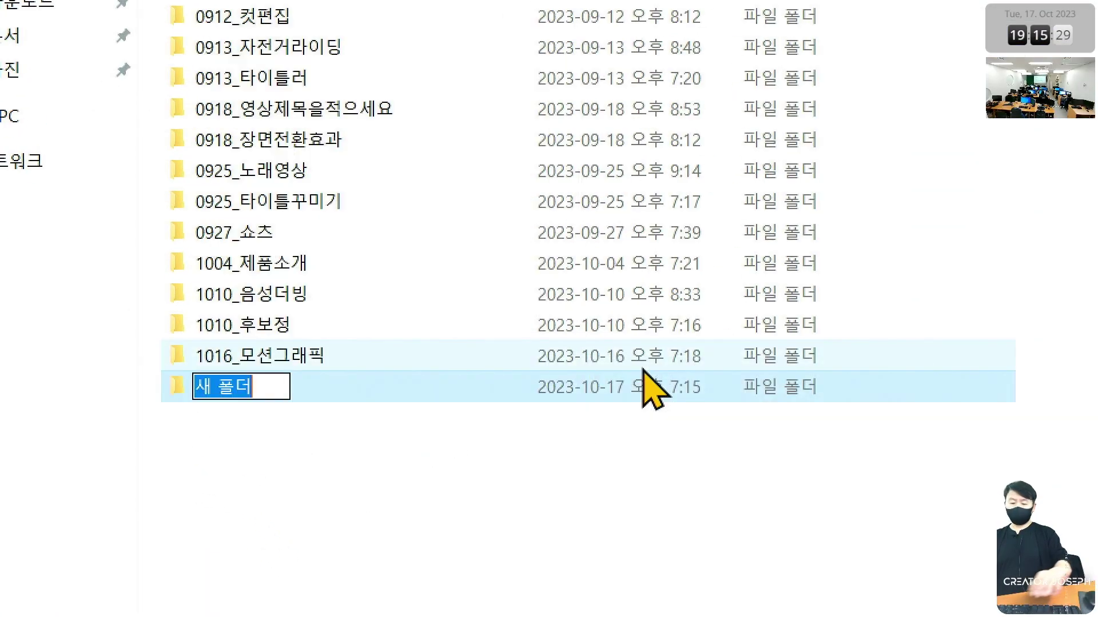
Name the new folder 1017_모션그래픽 and close File Explorer.
type("1017_")
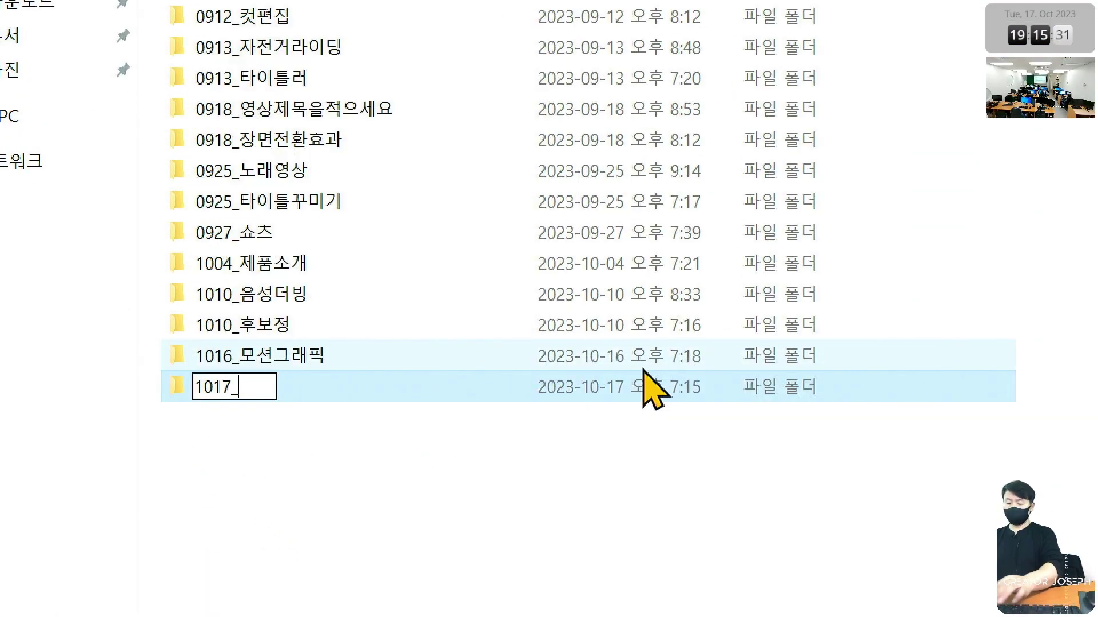
type("못")
type("션ㅅ그")
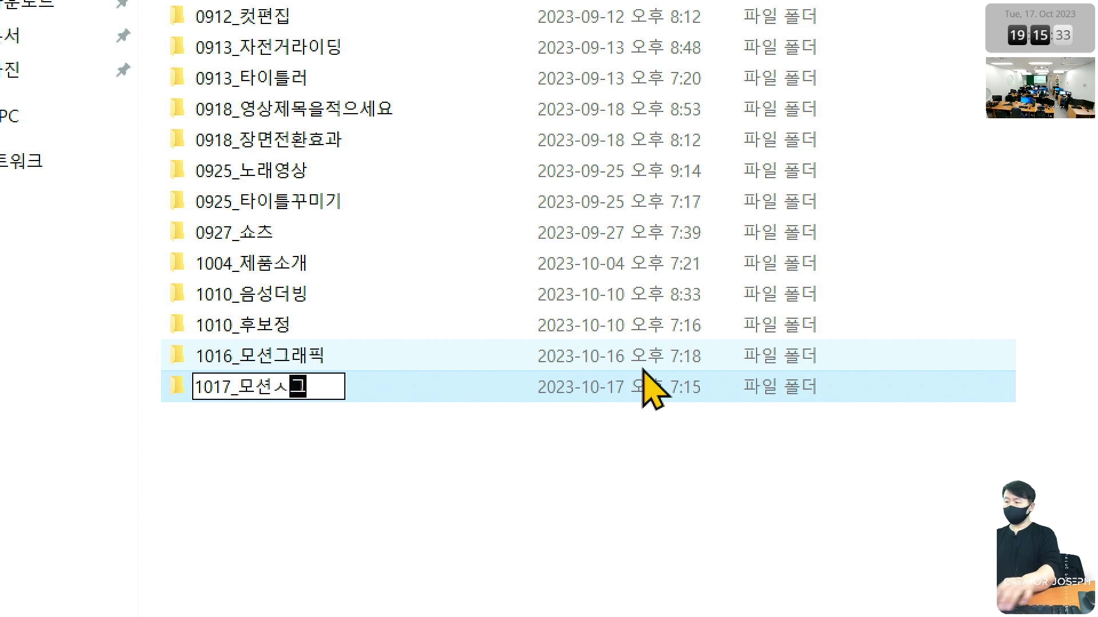
key("BackSpace")
type("그래픽")
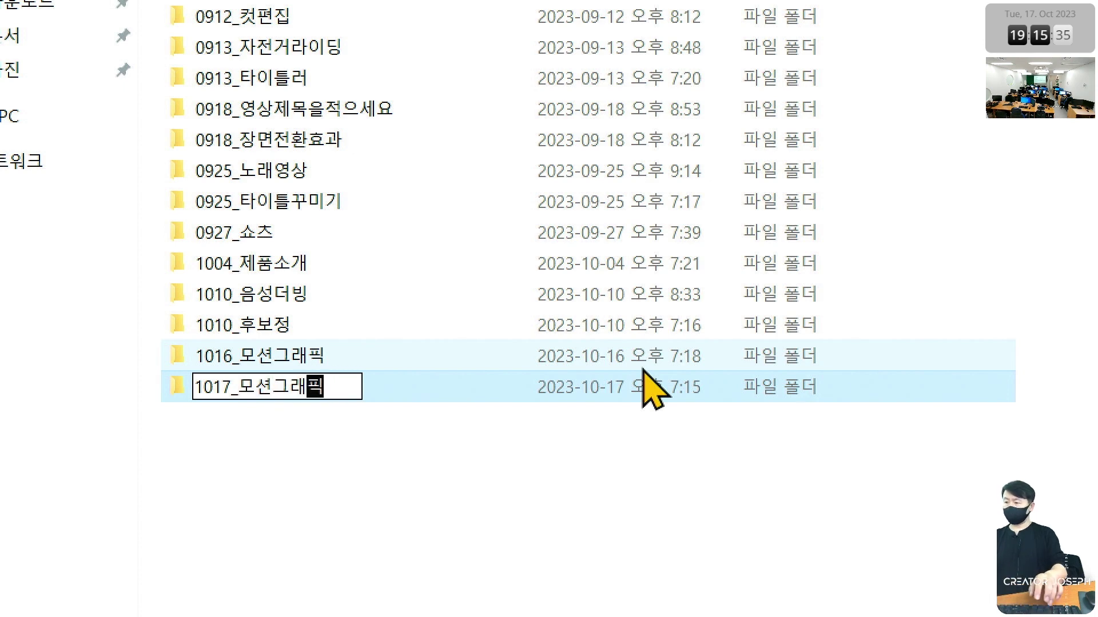
key("Return")
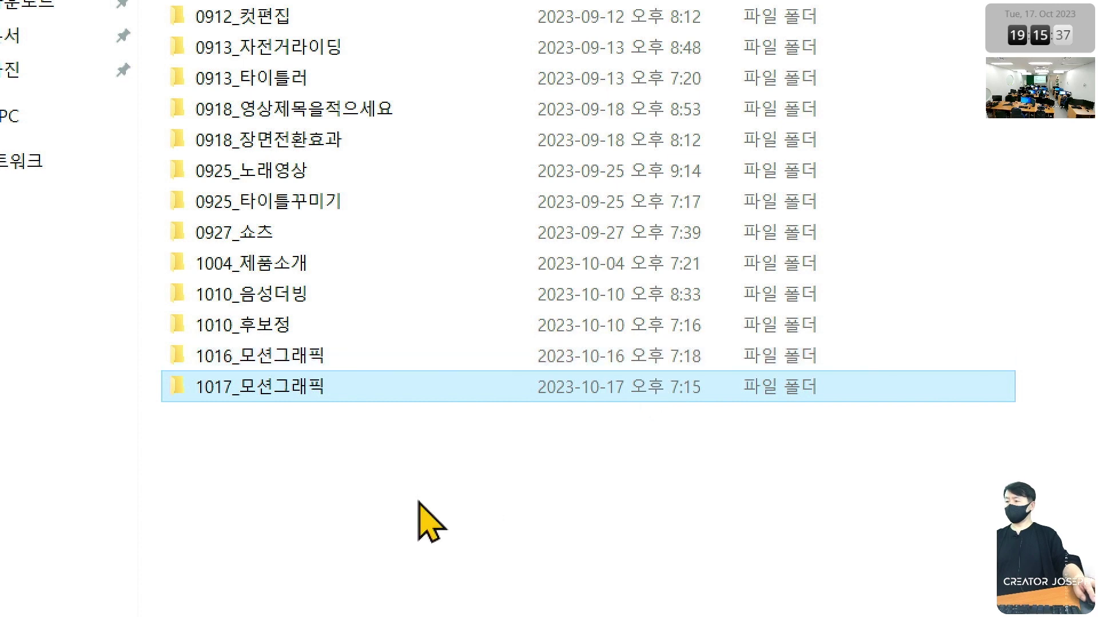
left_click(418, 502)
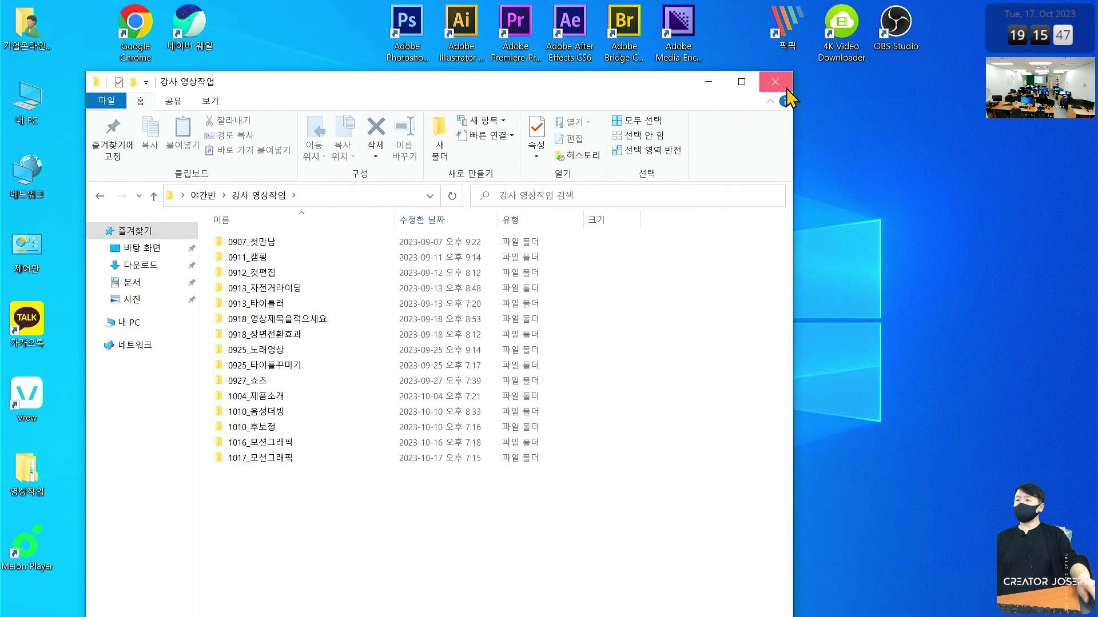
left_click(776, 82)
Launch Premiere Pro and set a new project's location to 야간반\강사 영상작업\1017_모션그래픽.
double_click(525, 58)
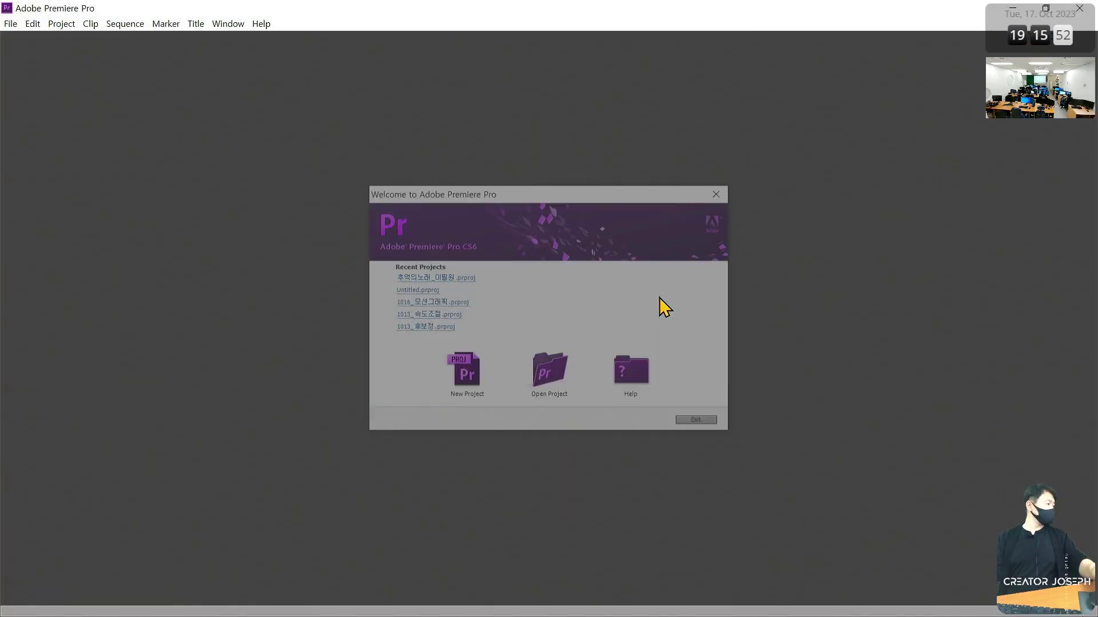
left_click(487, 371)
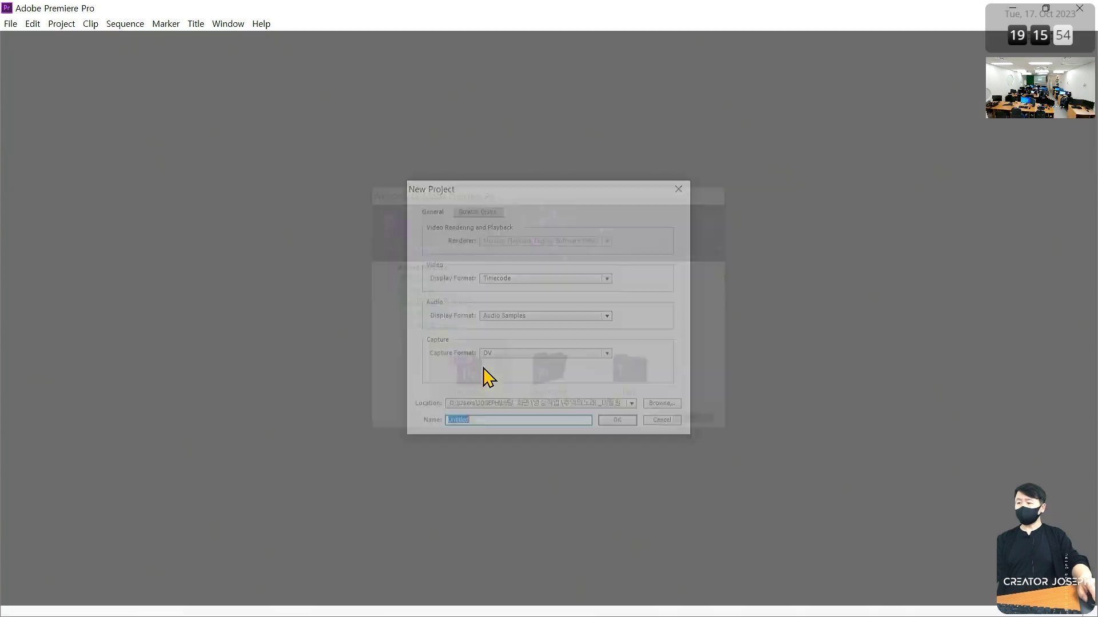
left_click(671, 407)
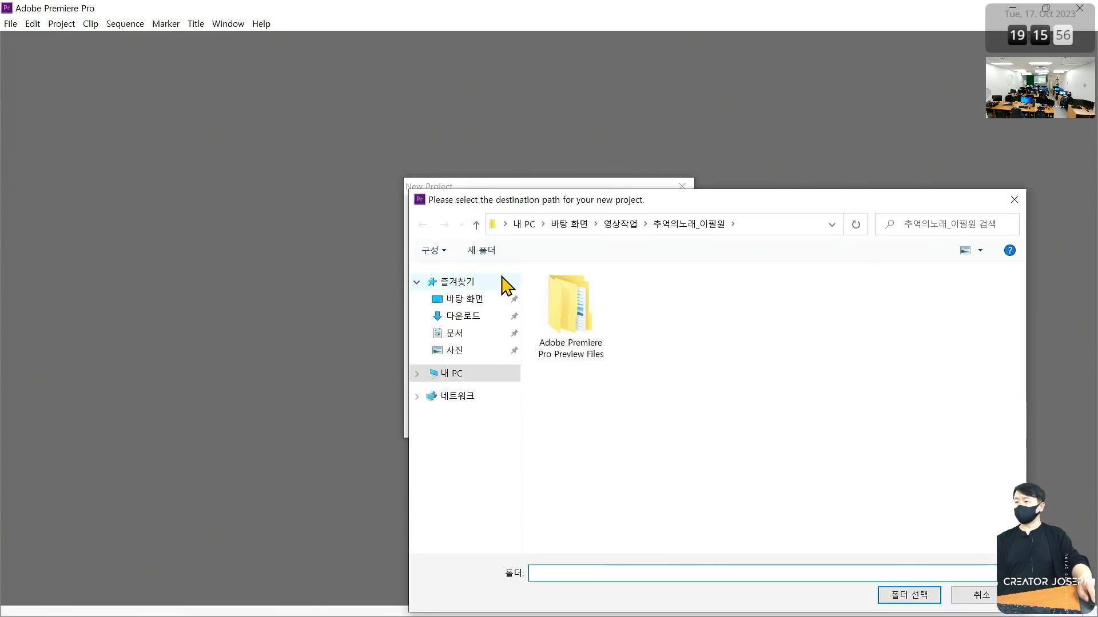
left_click(461, 298)
left_click_drag(789, 200, 669, 85)
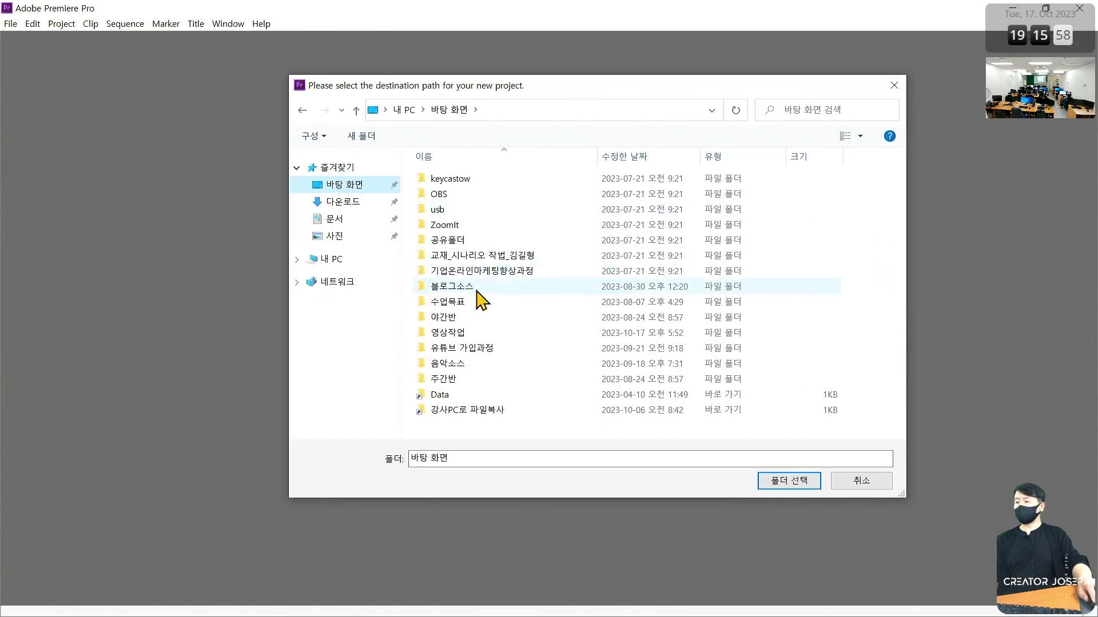
double_click(449, 316)
double_click(458, 194)
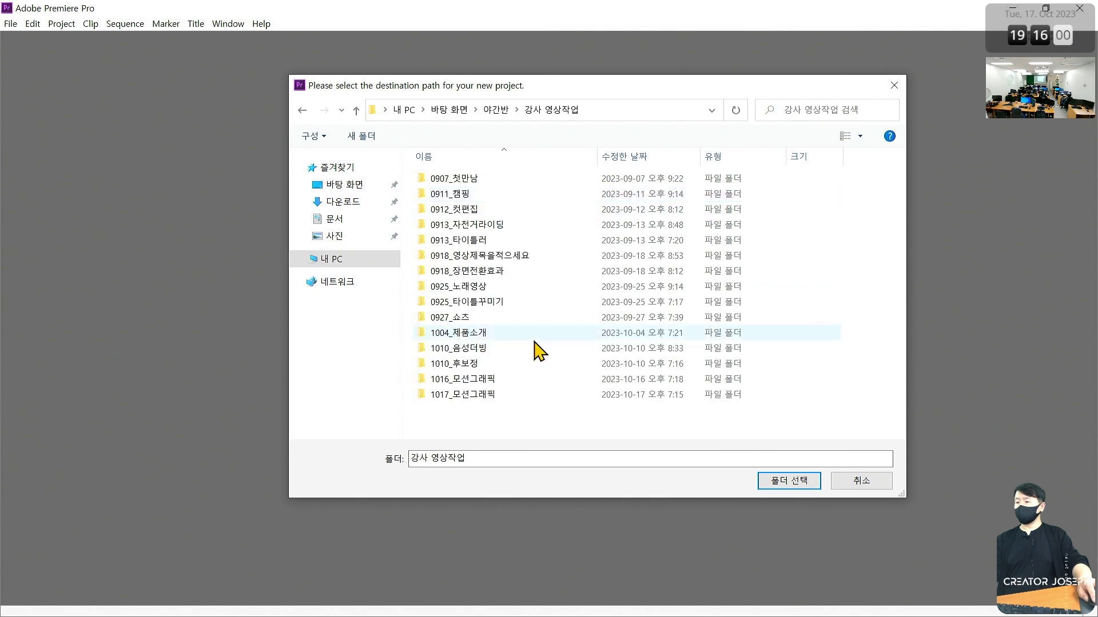
double_click(480, 394)
left_click(794, 483)
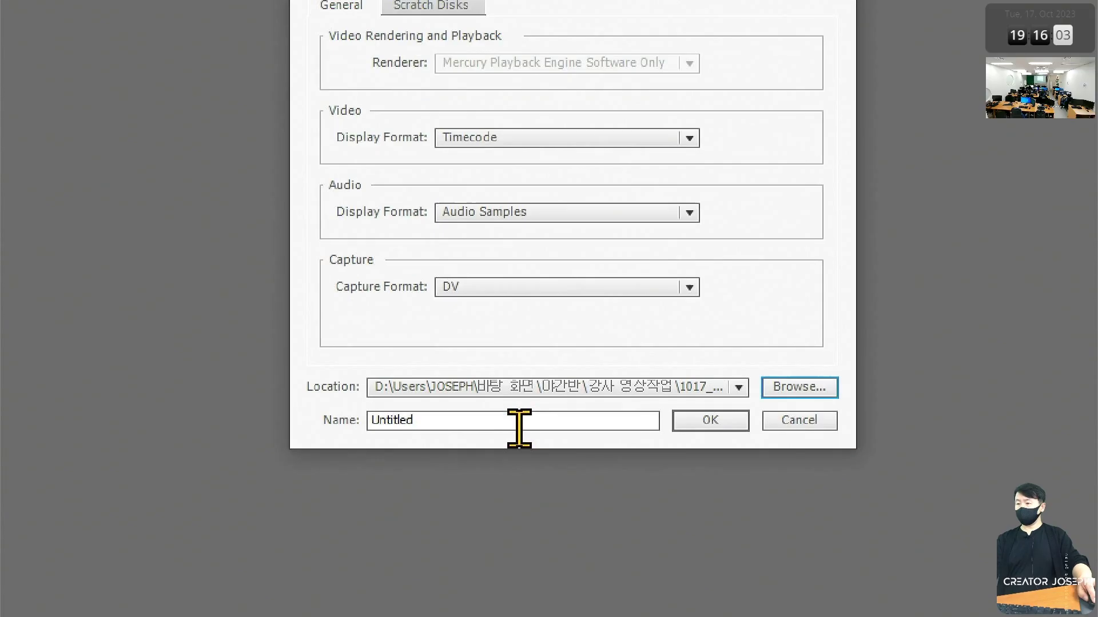
Name the project 1017_모션그래픽 and accept the default HD 1080p 29.97 Sequence 01.
left_click_drag(519, 428, 248, 424)
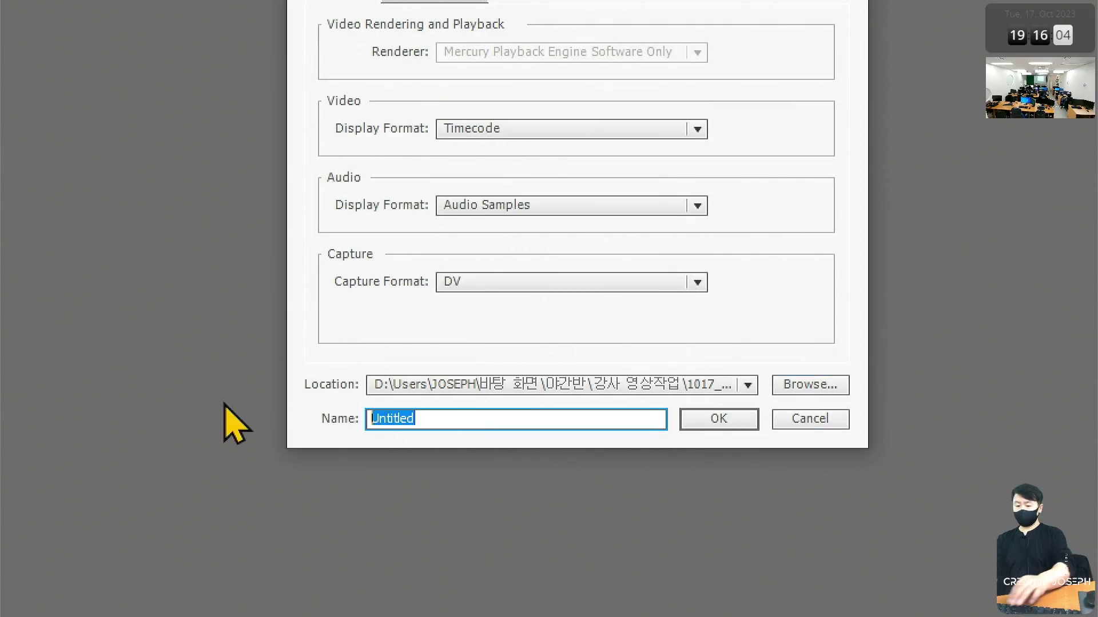
type("1017")
type("_모션")
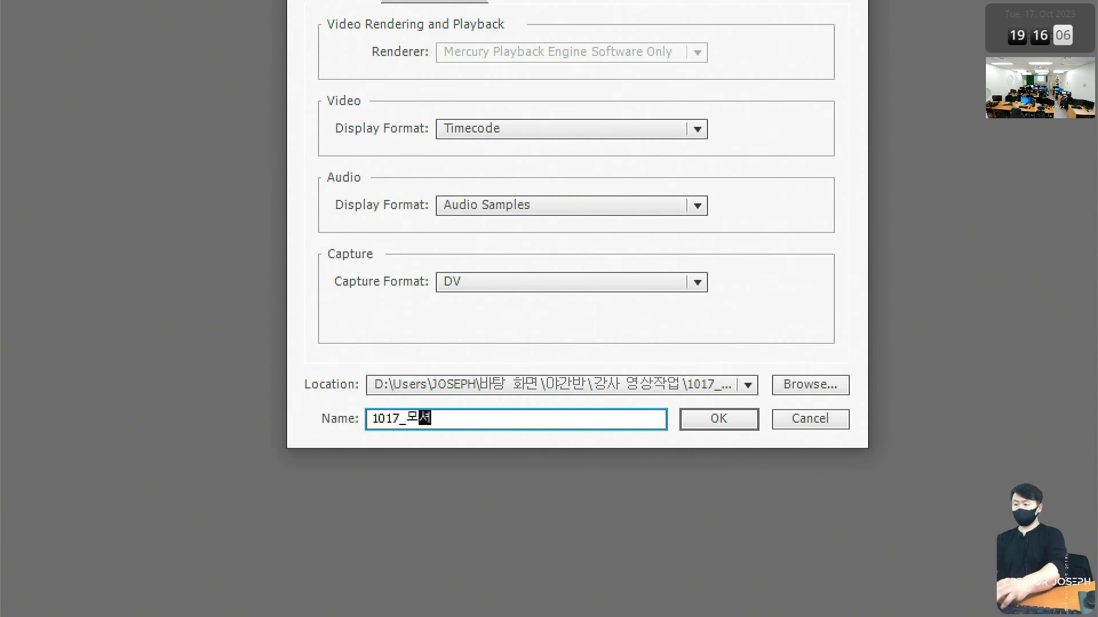
type("그래픽")
key("Right")
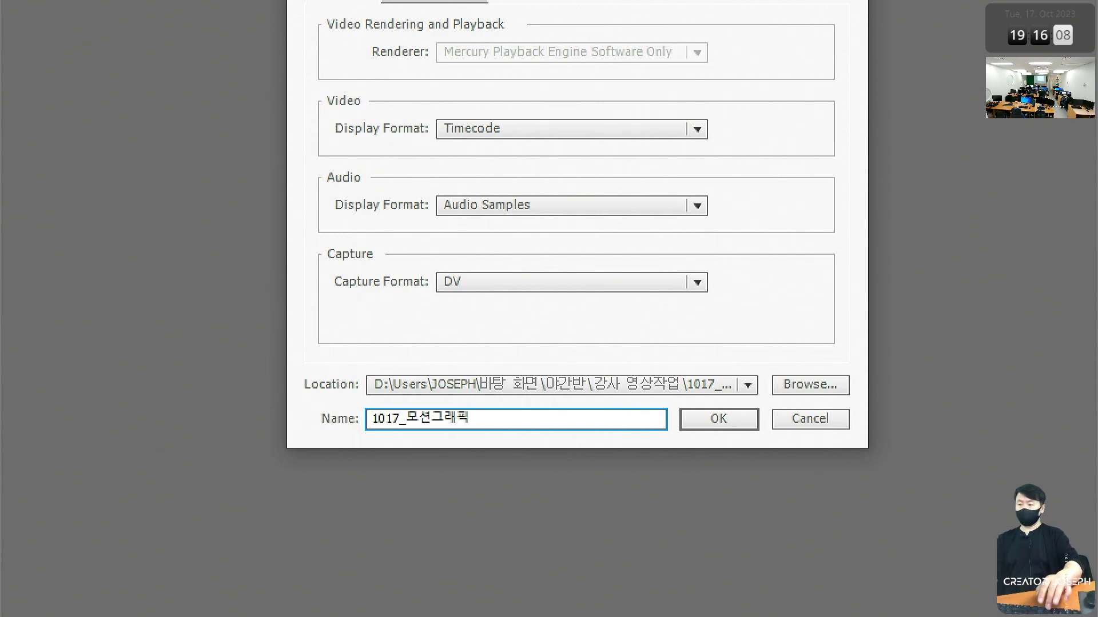
left_click(746, 419)
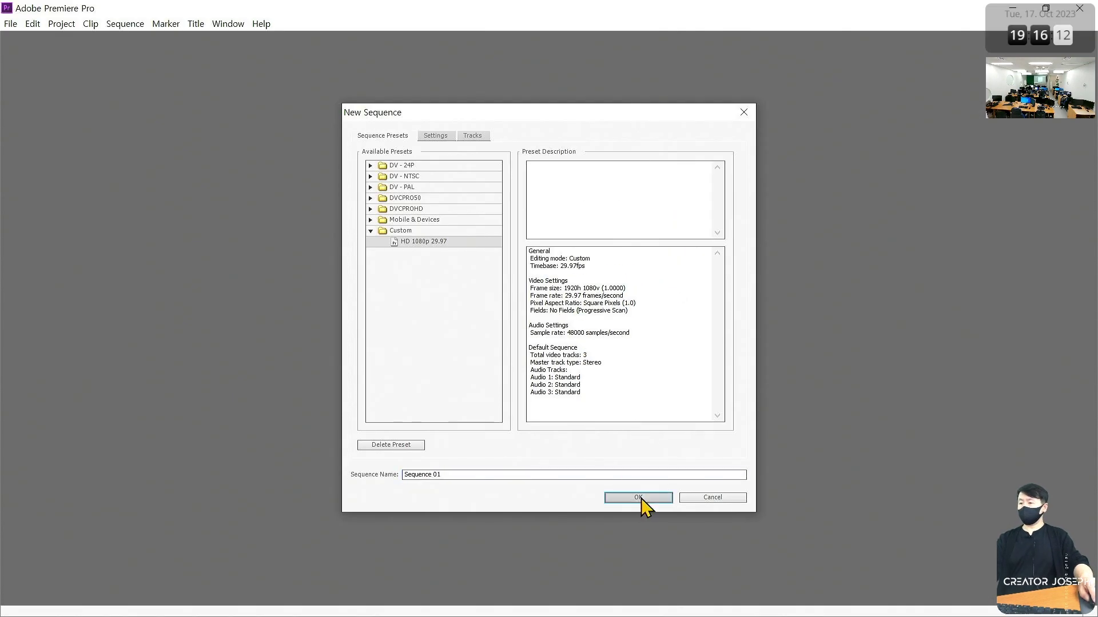
left_click(757, 567)
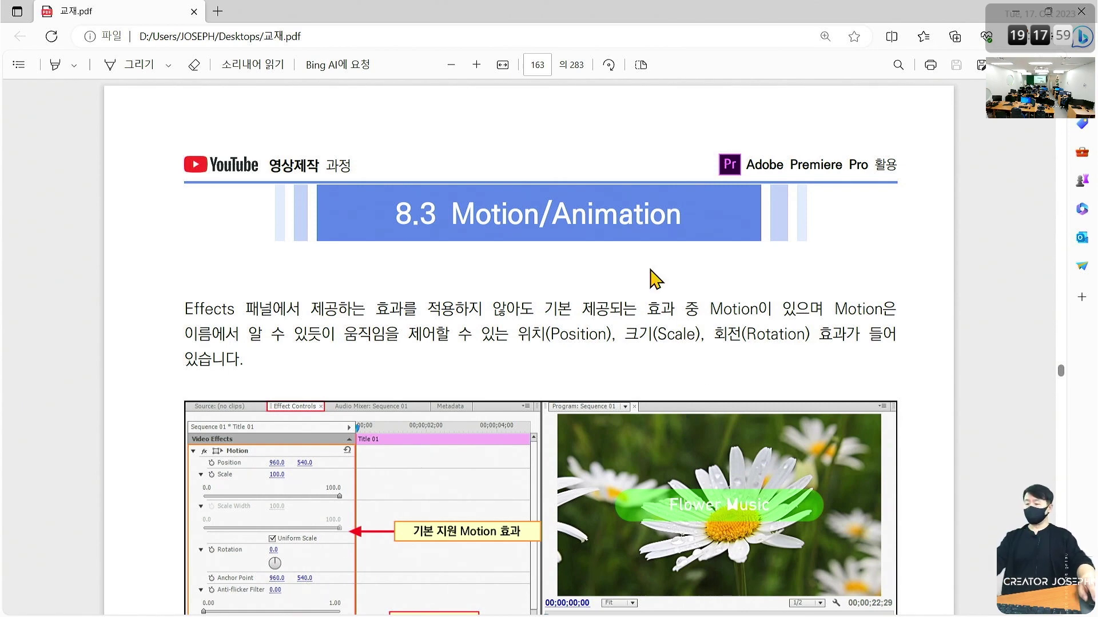
Mark the Motion/Animation heading in red, erase the marks, and scroll to the page-159 Motion table.
left_click_drag(539, 183, 541, 186)
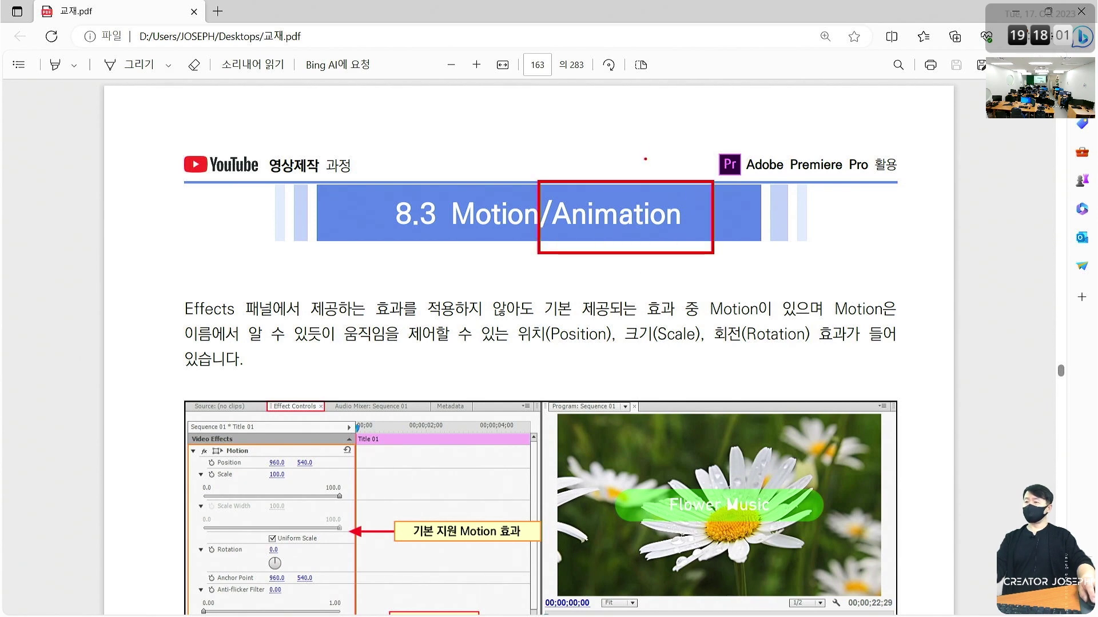
left_click_drag(642, 138, 668, 132)
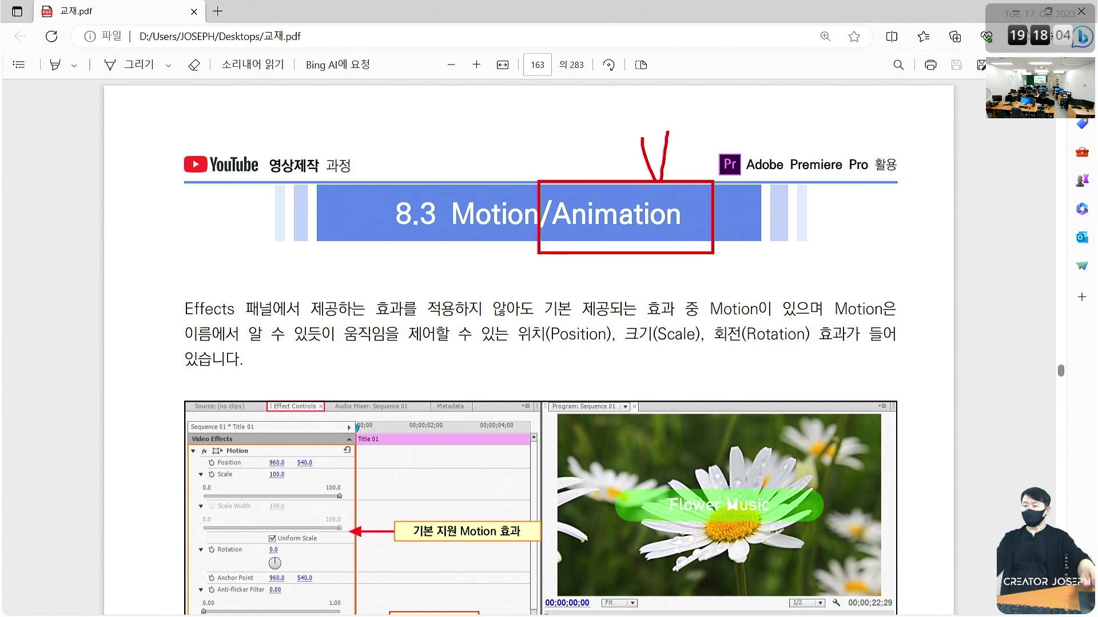
key("Escape")
scroll(478, 289, "down", 10)
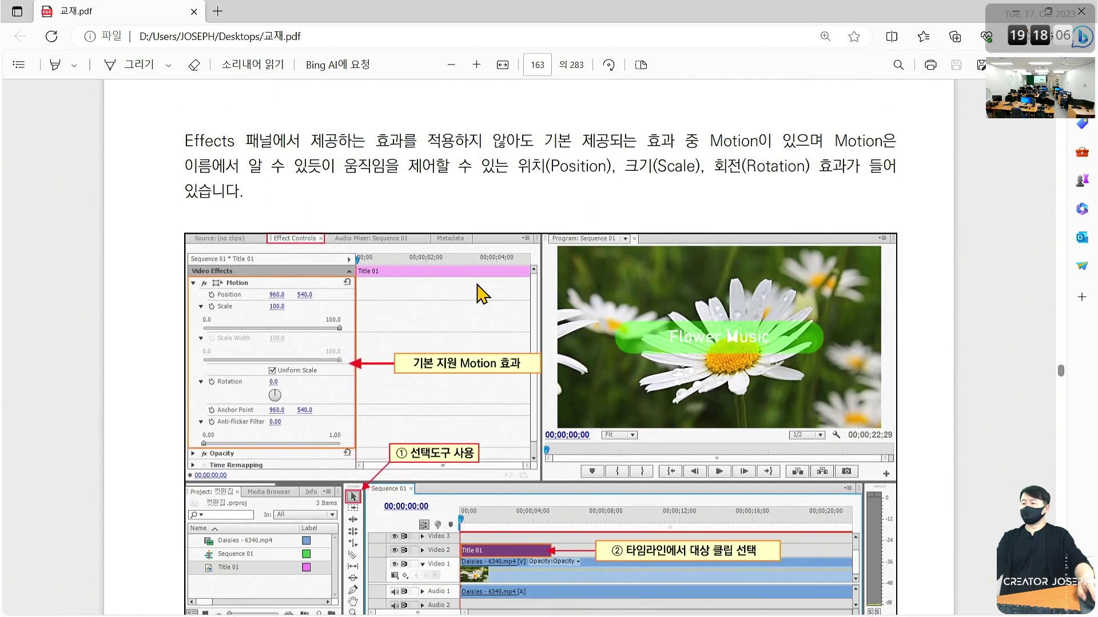
scroll(473, 283, "down", 3)
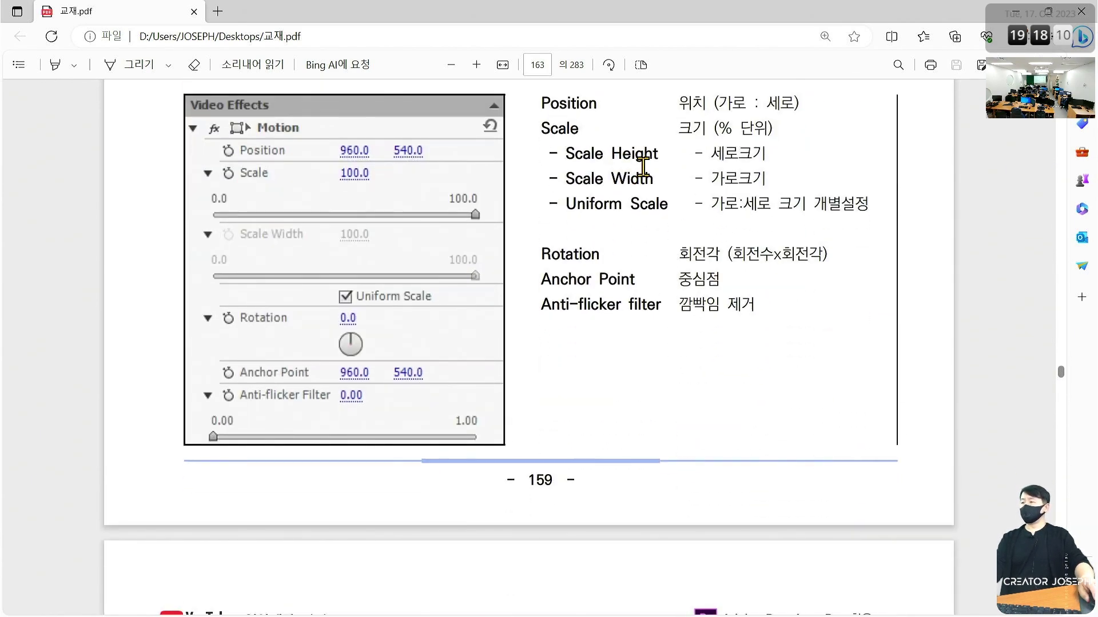
scroll(557, 169, "up", 2)
left_click_drag(528, 170, 602, 198)
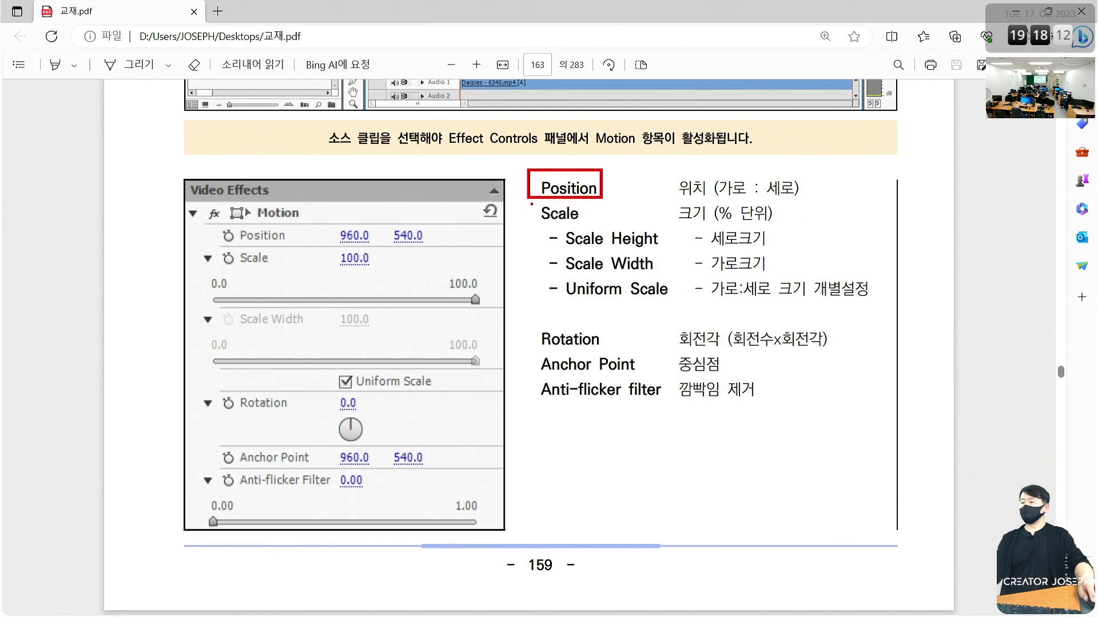
left_click_drag(529, 201, 591, 224)
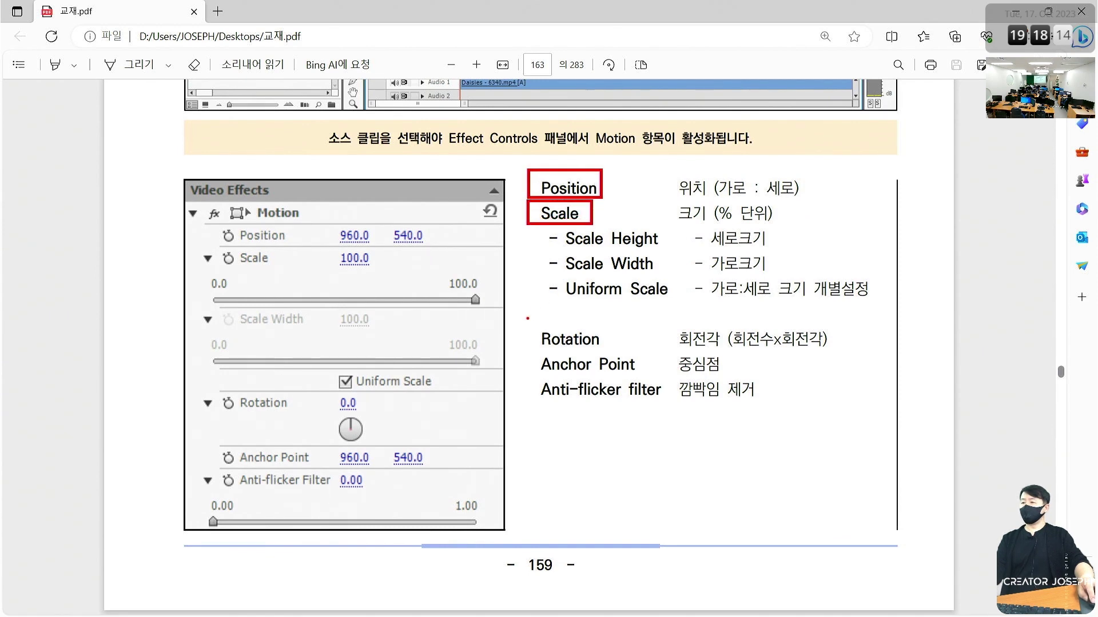
left_click_drag(527, 317, 617, 349)
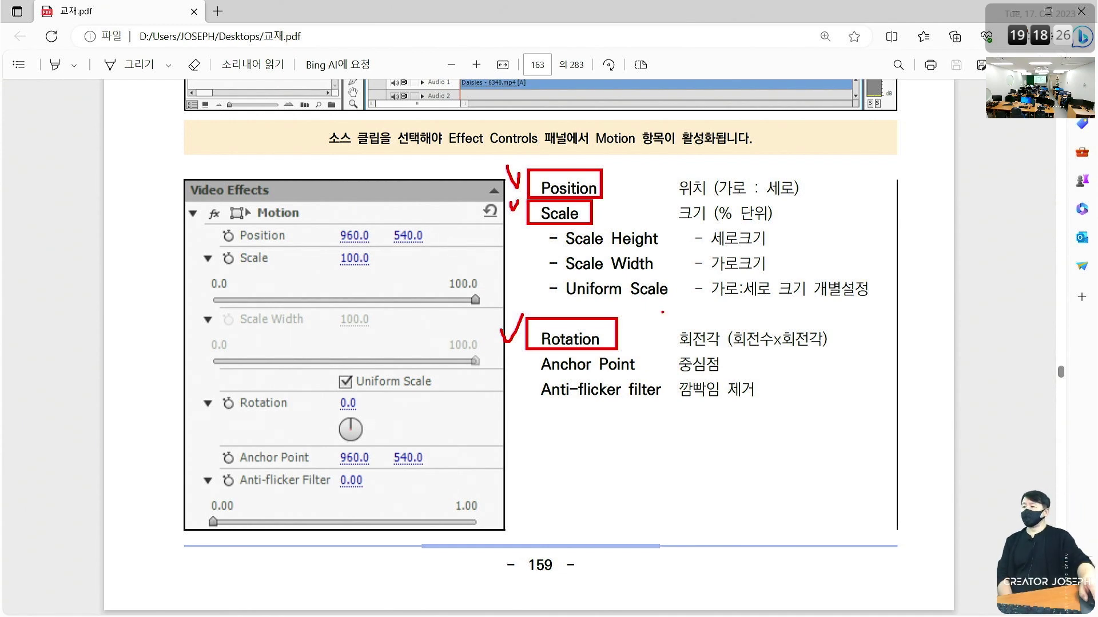
left_click_drag(587, 146, 594, 423)
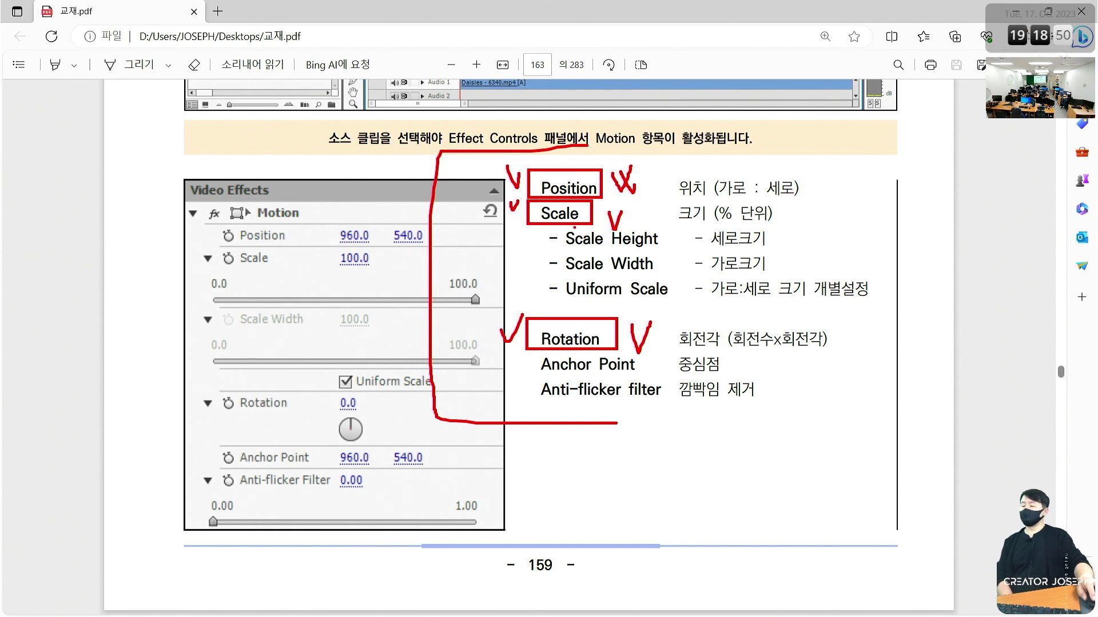
left_click_drag(516, 214, 503, 346)
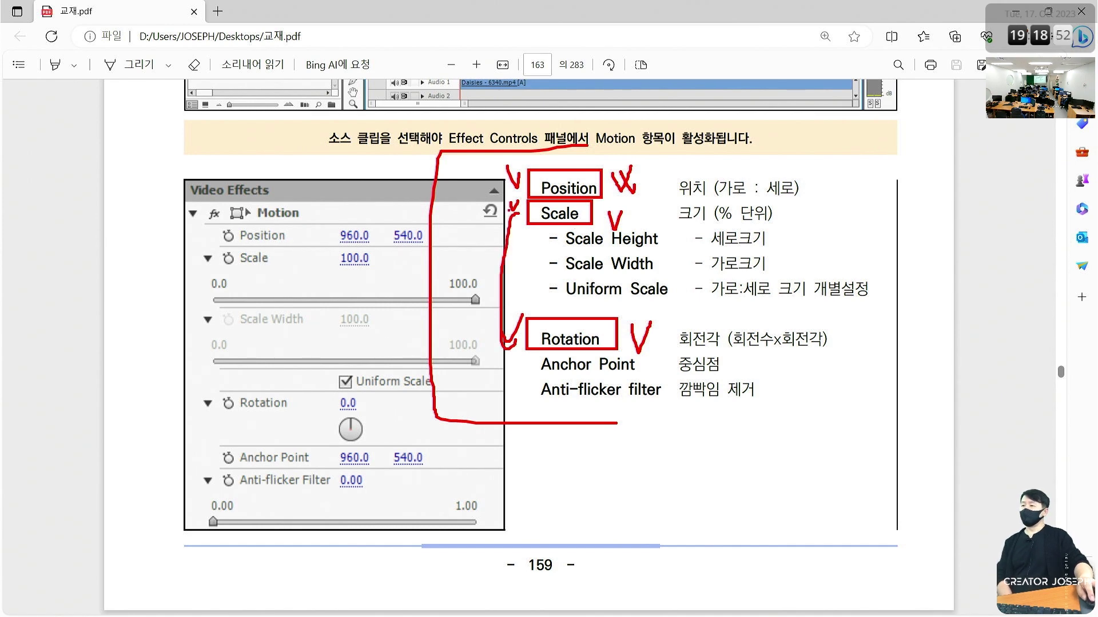
mouse_move(518, 178)
left_mouse_down()
mouse_move(474, 262)
mouse_move(506, 341)
left_mouse_up()
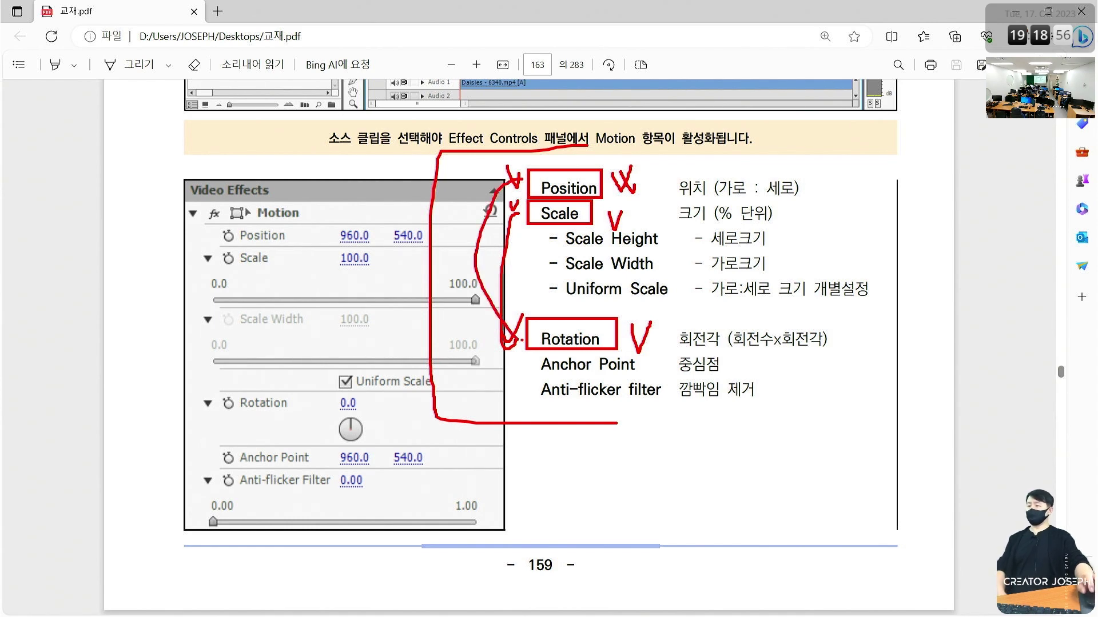
key("Escape")
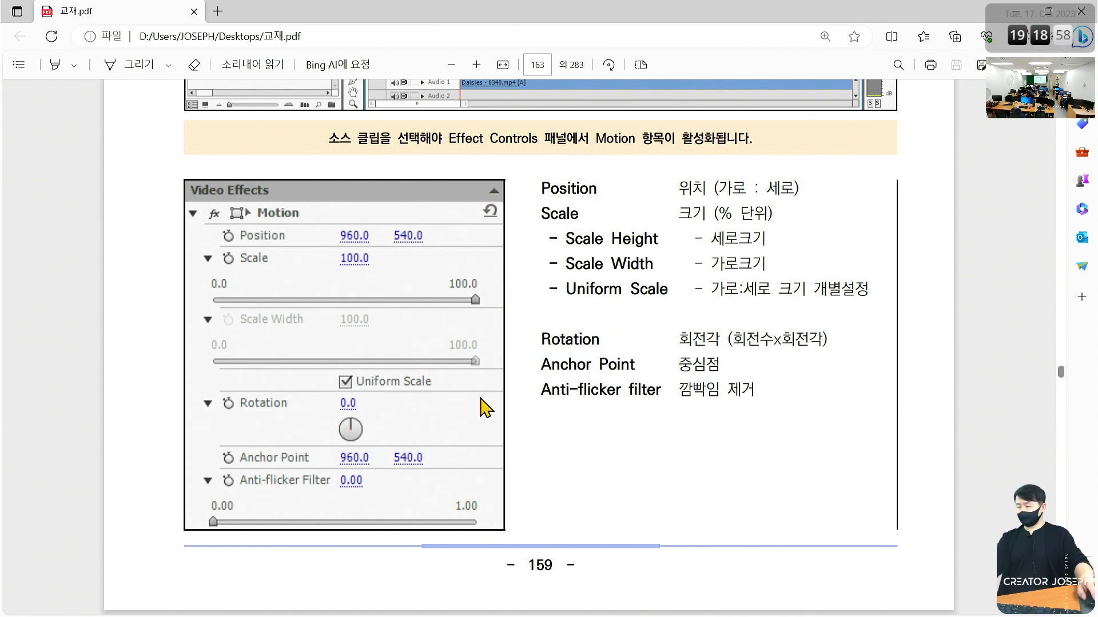
Mark the figure's Effect Controls and Title 01 clip in red, clear the marks, and return to Premiere Pro.
scroll(667, 351, "up", 2)
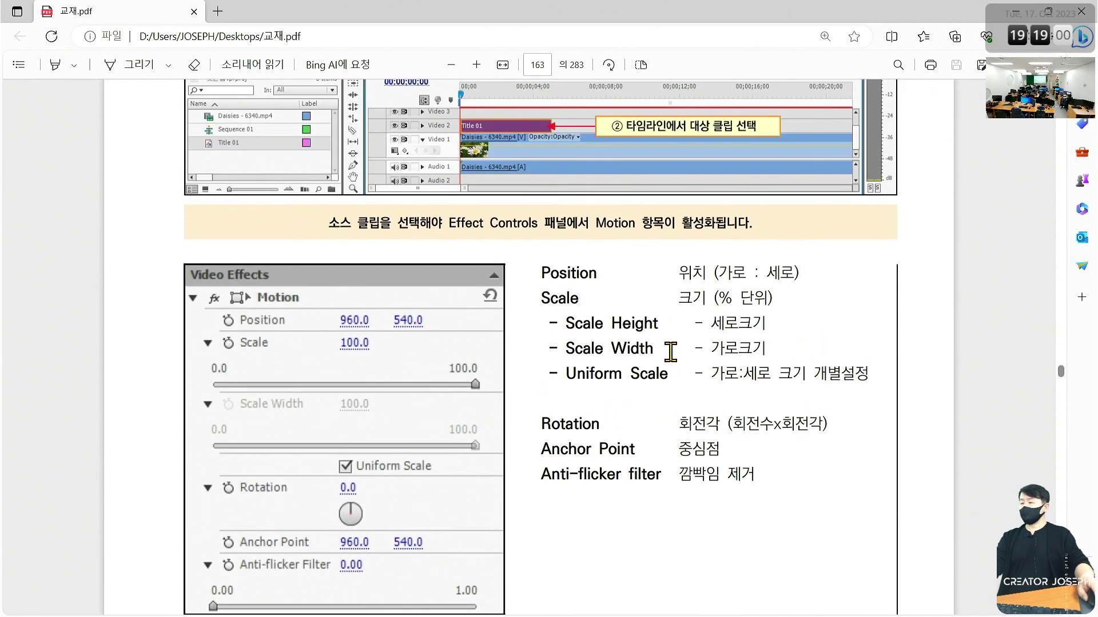
scroll(666, 343, "down", 3)
scroll(672, 348, "up", 2)
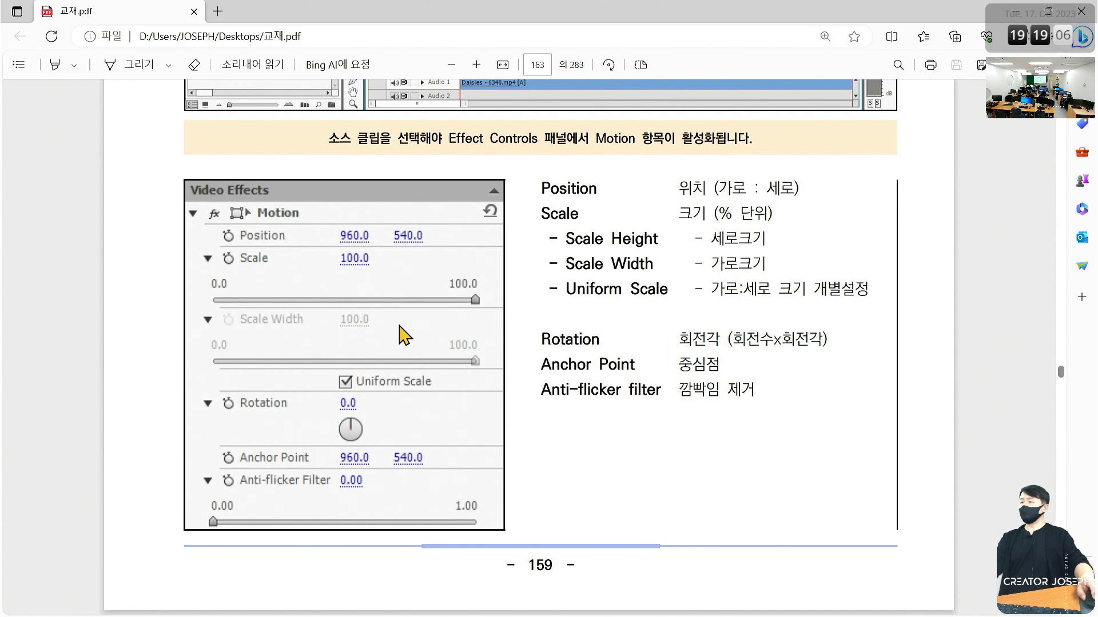
scroll(599, 372, "up", 10)
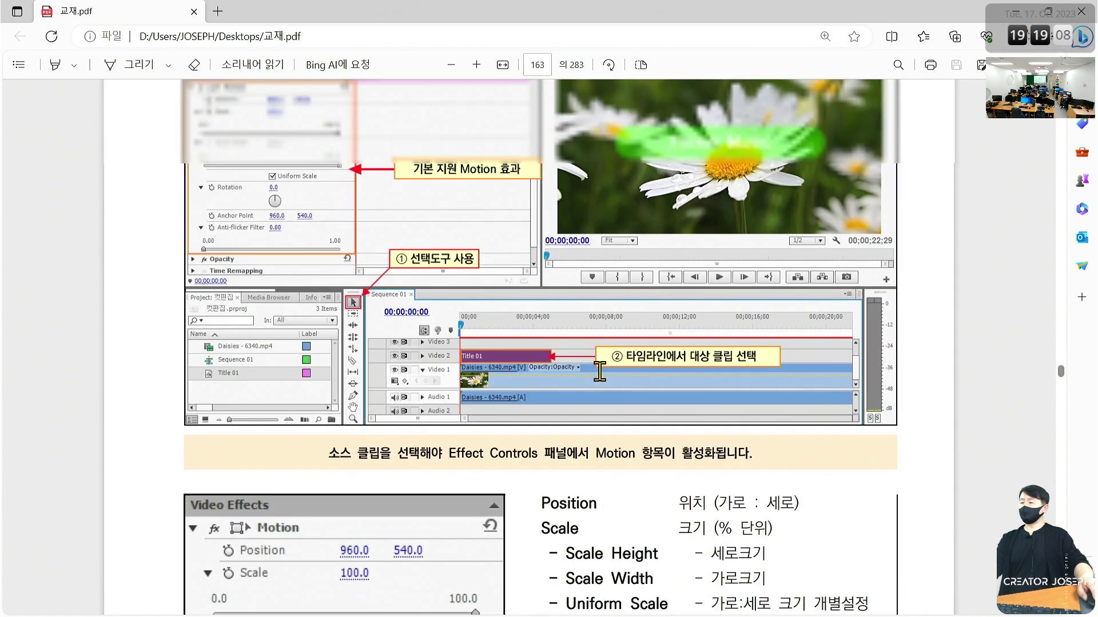
scroll(599, 371, "down", 4)
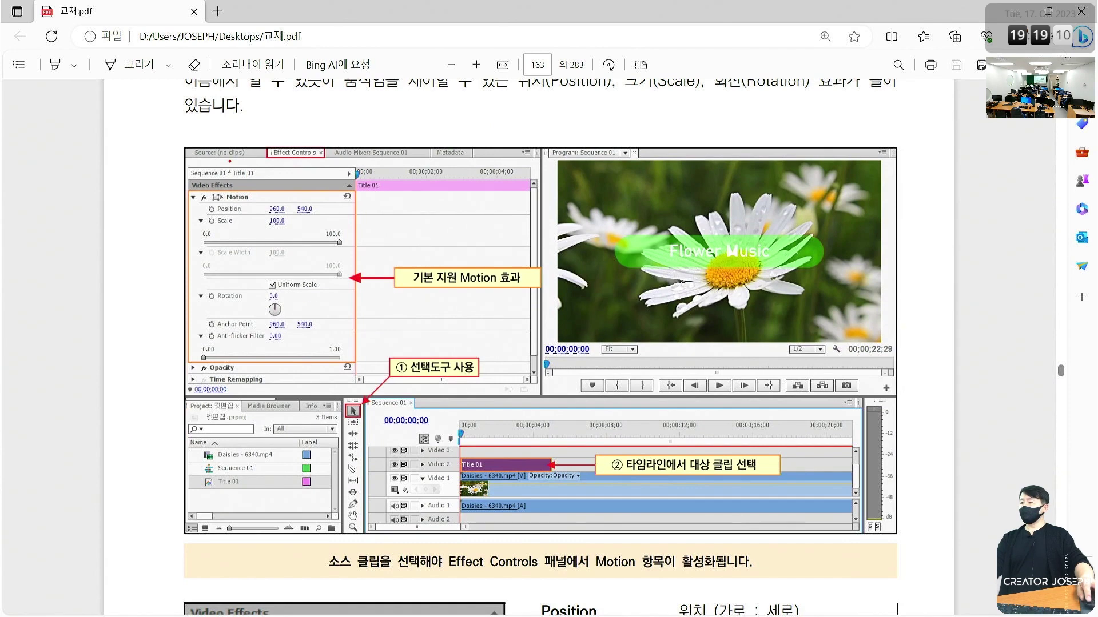
left_click_drag(264, 133, 332, 169)
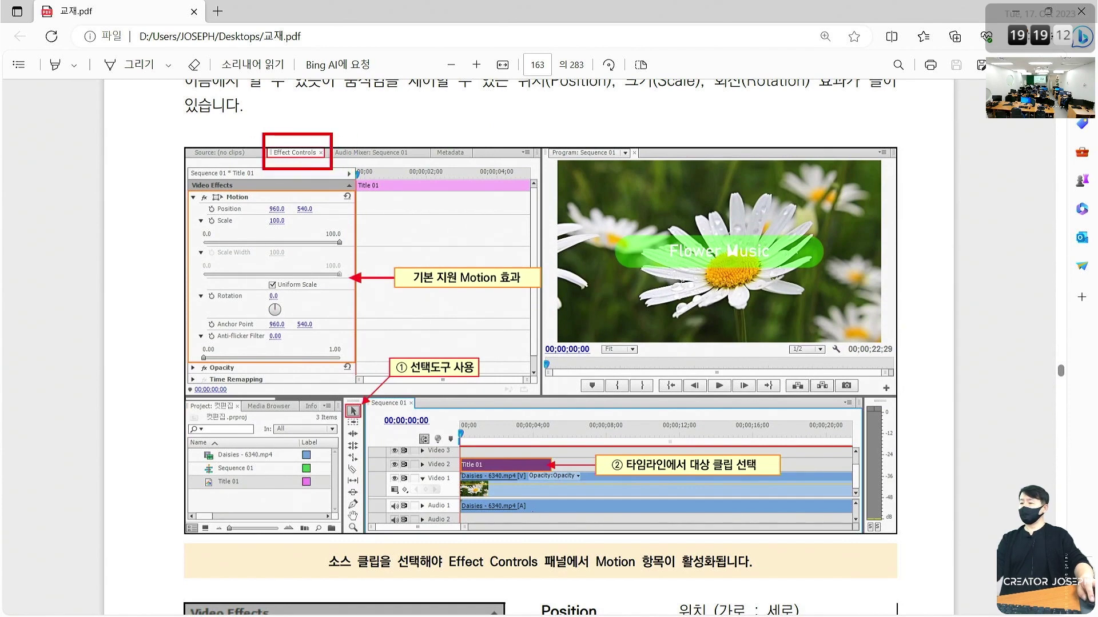
left_click_drag(459, 449, 566, 480)
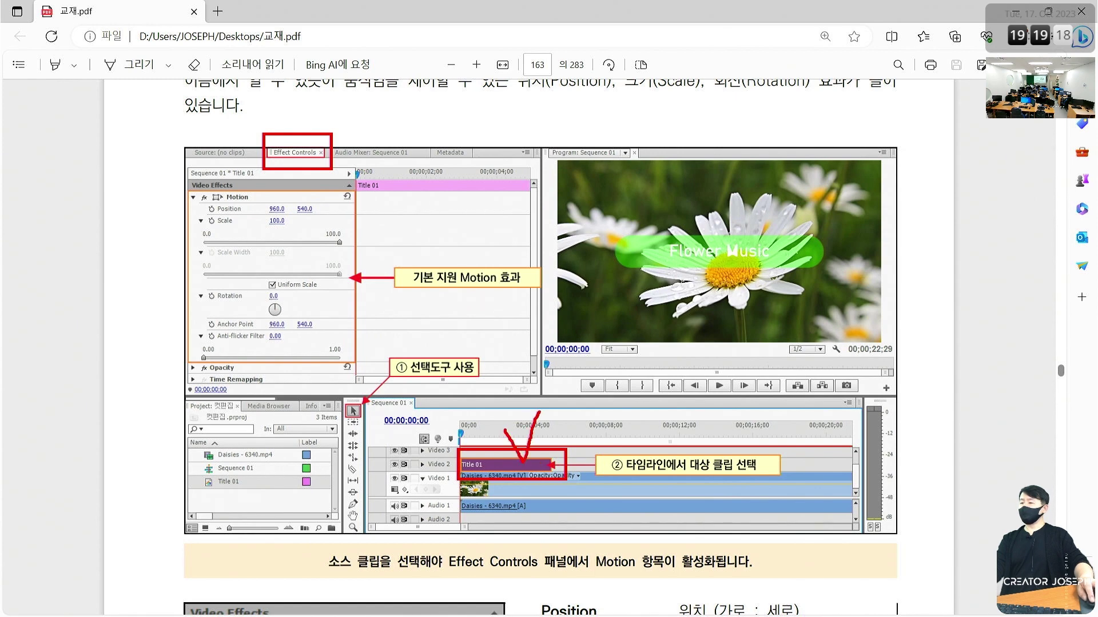
left_click_drag(539, 410, 429, 240)
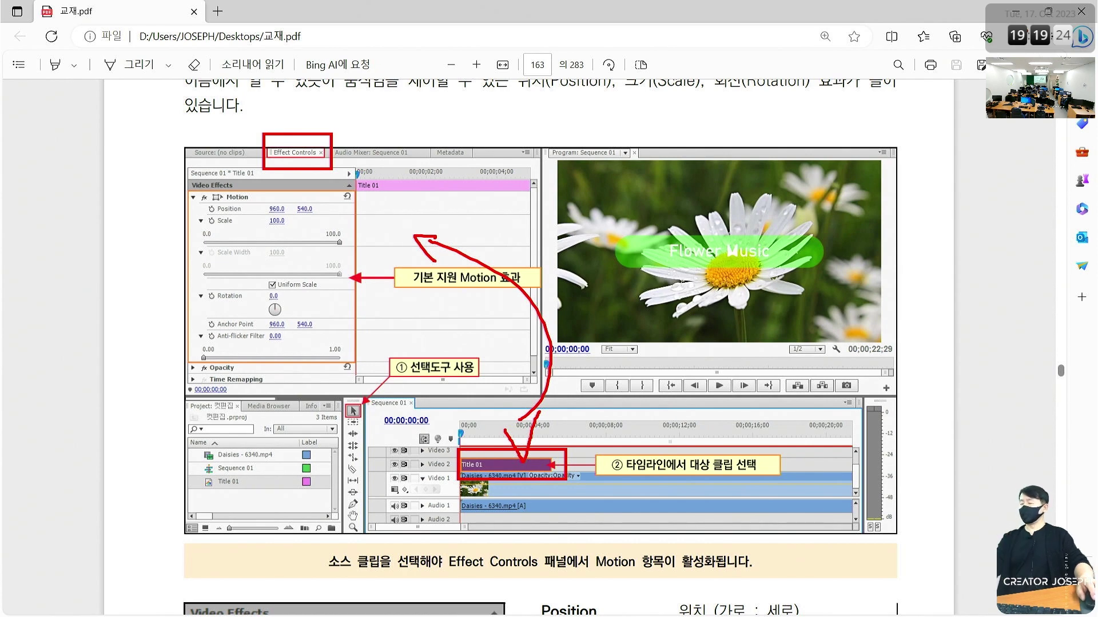
key("Escape")
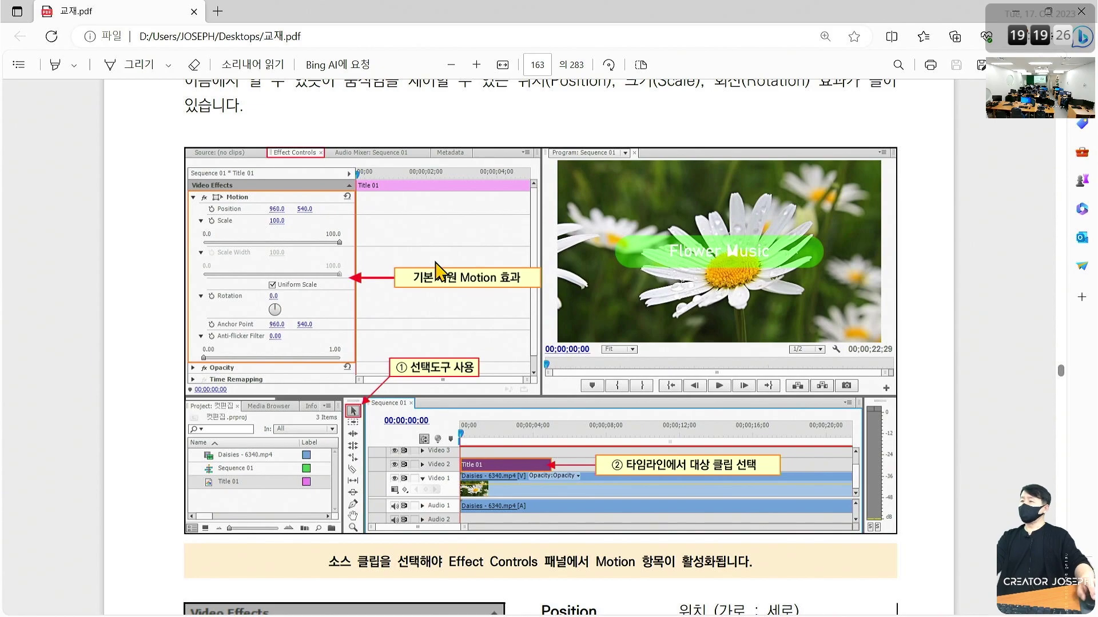
key("alt+Tab")
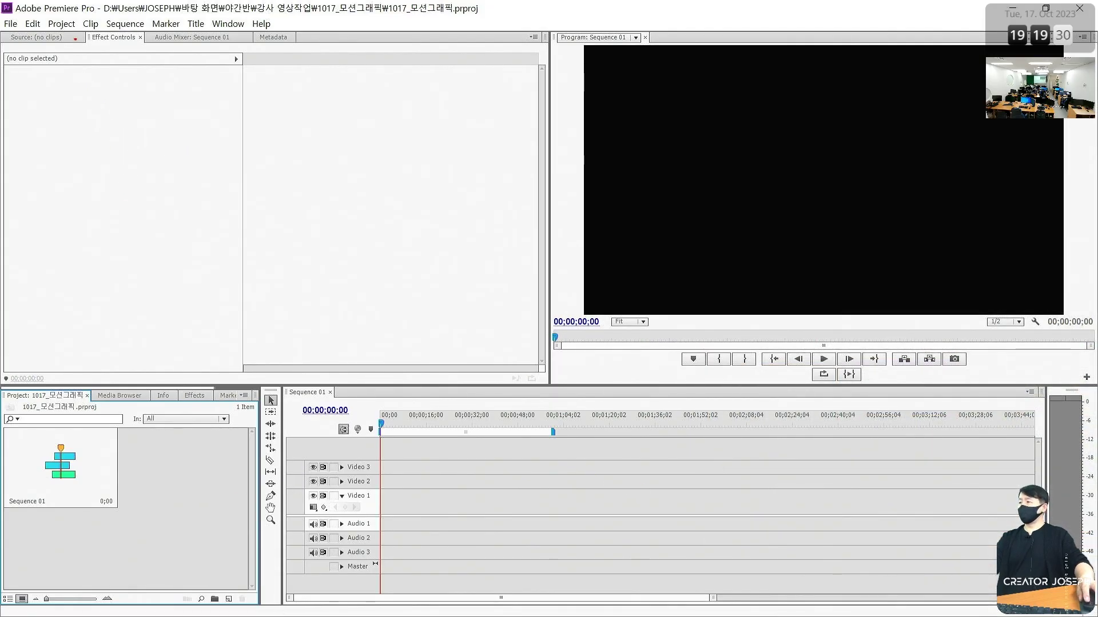
left_click_drag(90, 28, 151, 62)
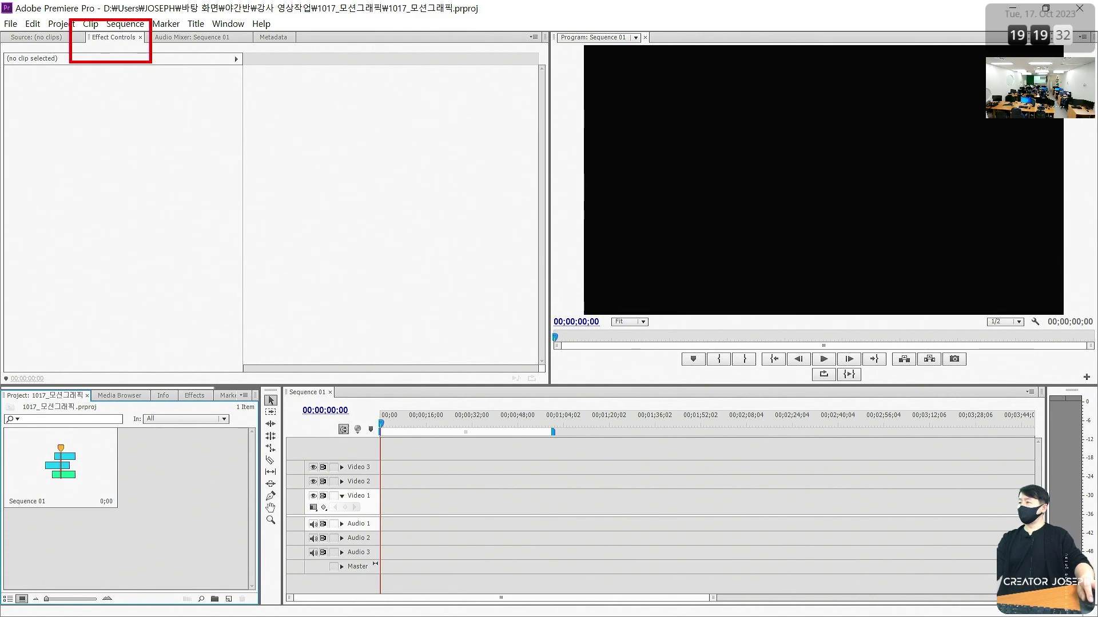
left_click_drag(106, 19, 112, 12)
left_click_drag(56, 118, 139, 159)
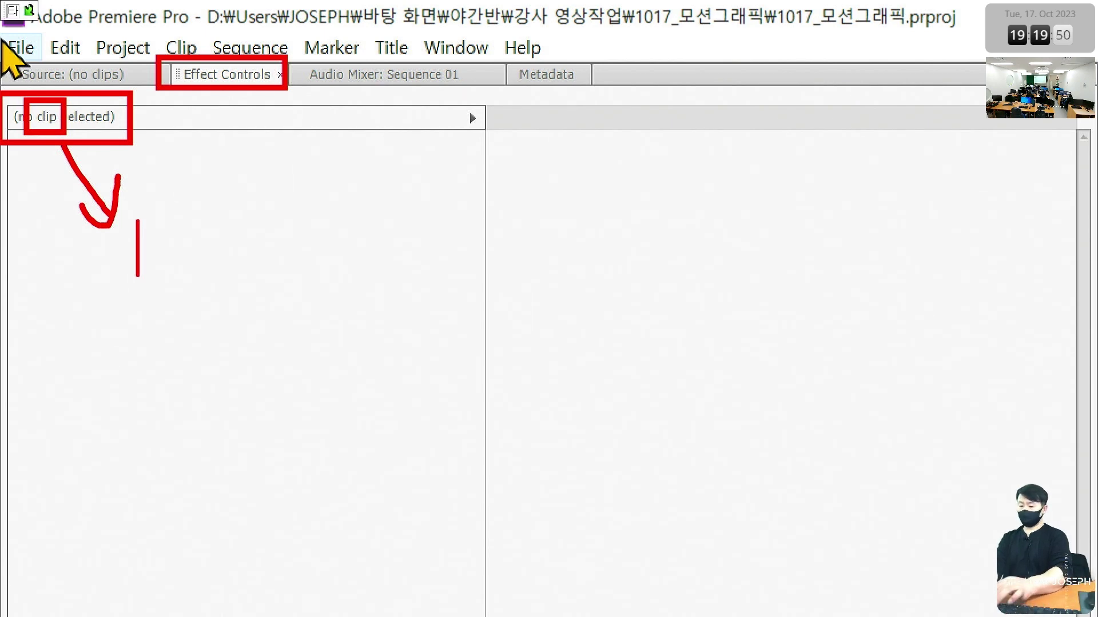
type("타임라인에")
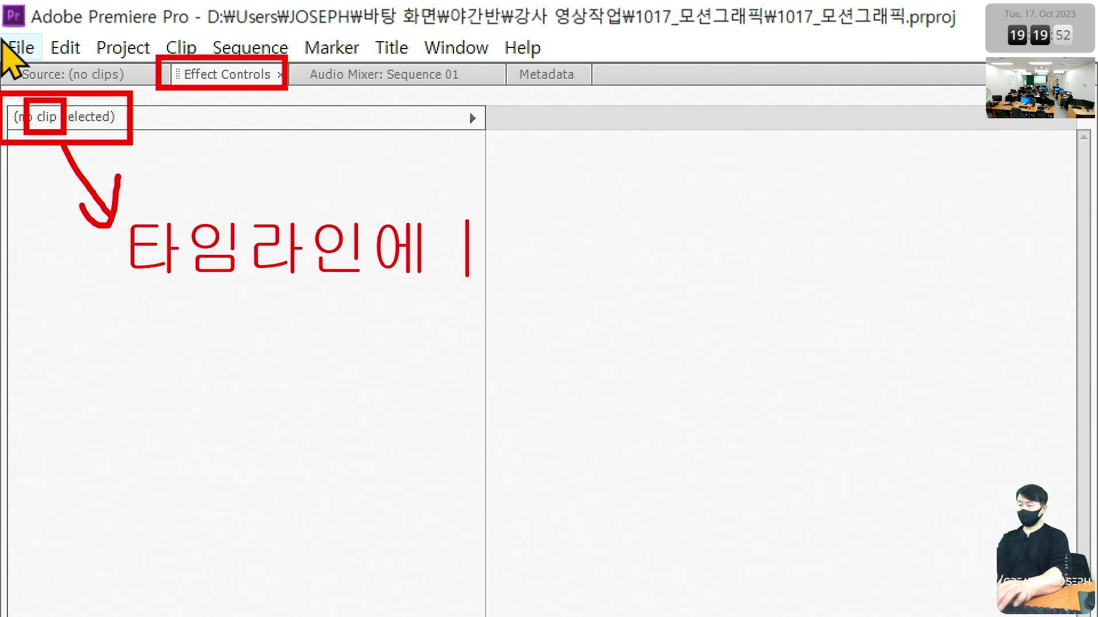
key("BackSpace")
key("BackSpace")
type("의")
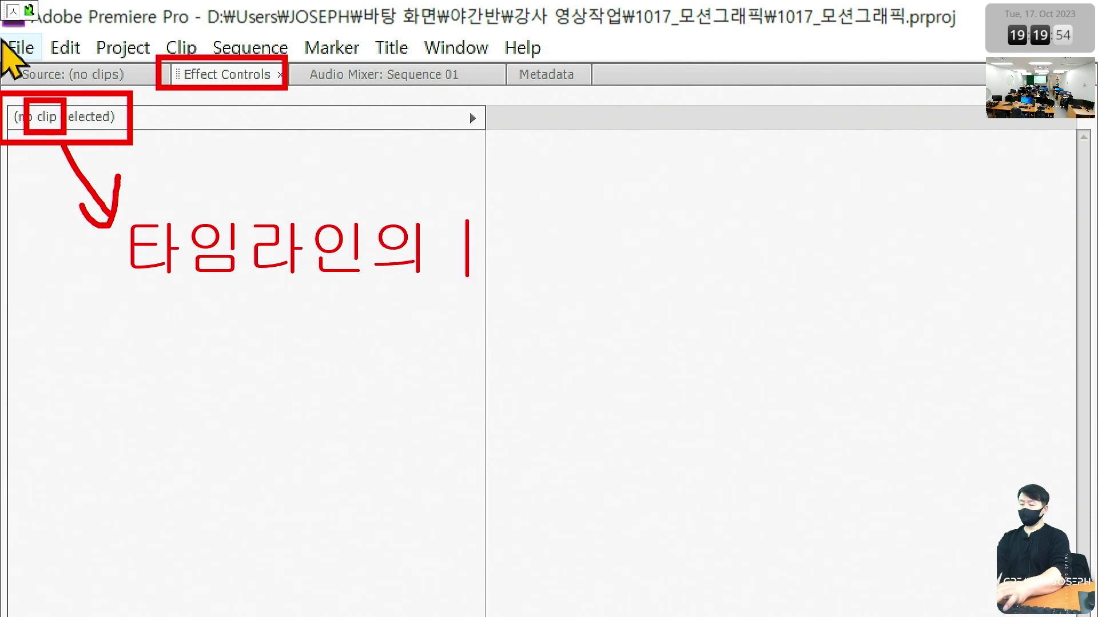
type(" 소스 조각")
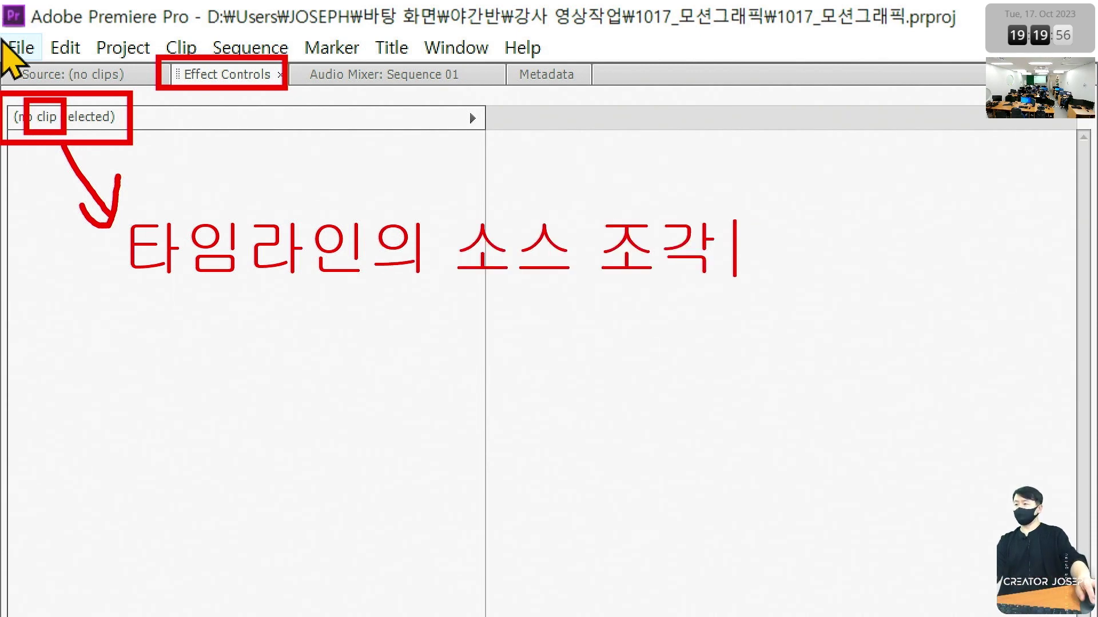
left_click_drag(117, 213, 751, 297)
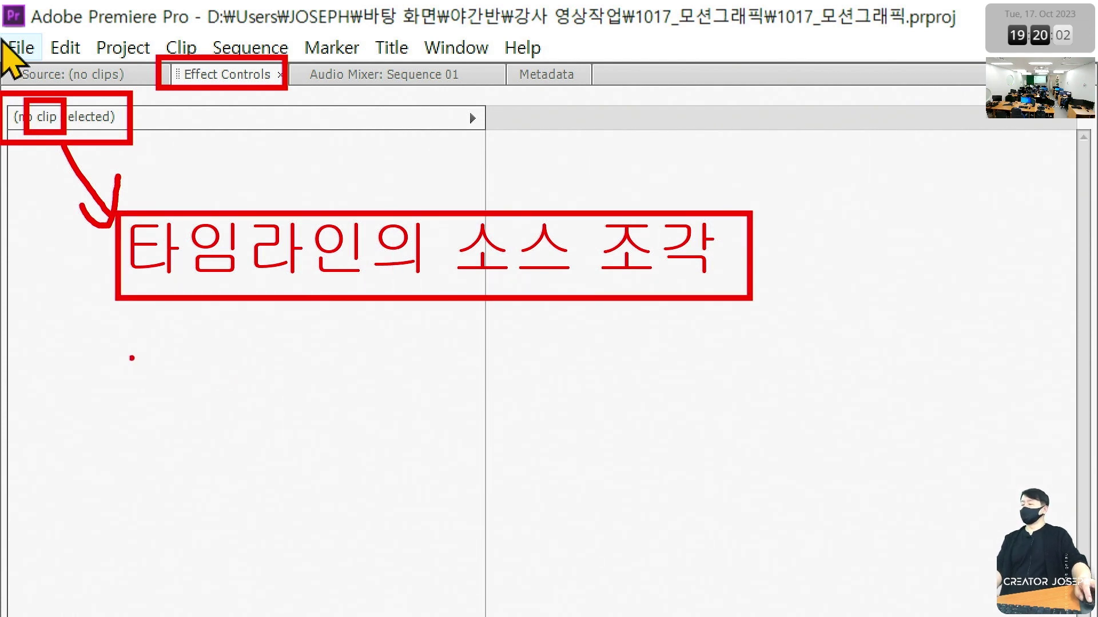
left_click_drag(125, 353, 679, 427)
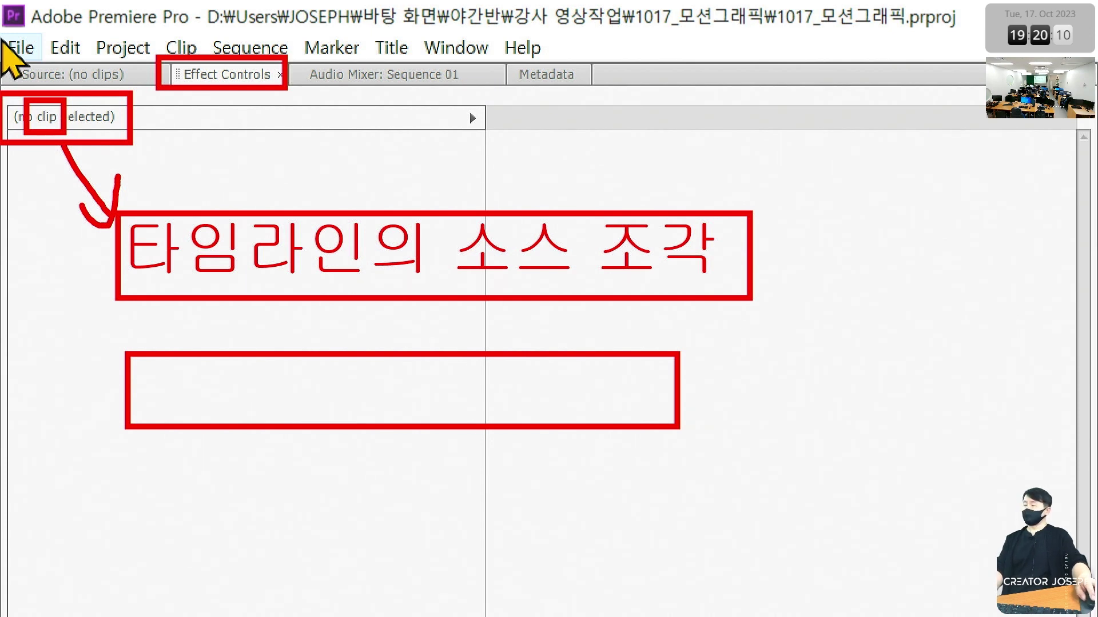
left_click_drag(297, 337, 305, 452)
left_click_drag(441, 338, 443, 445)
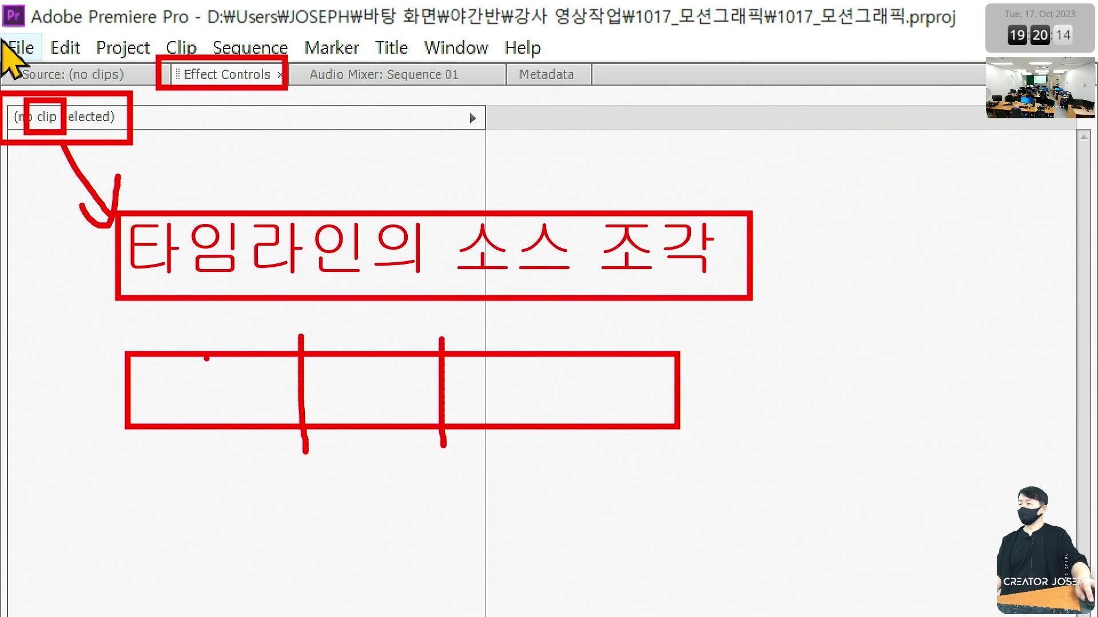
mouse_move(206, 336)
left_mouse_down()
mouse_move(237, 355)
mouse_move(250, 323)
left_mouse_up()
left_click_drag(371, 348, 386, 378)
left_click_drag(386, 378, 413, 341)
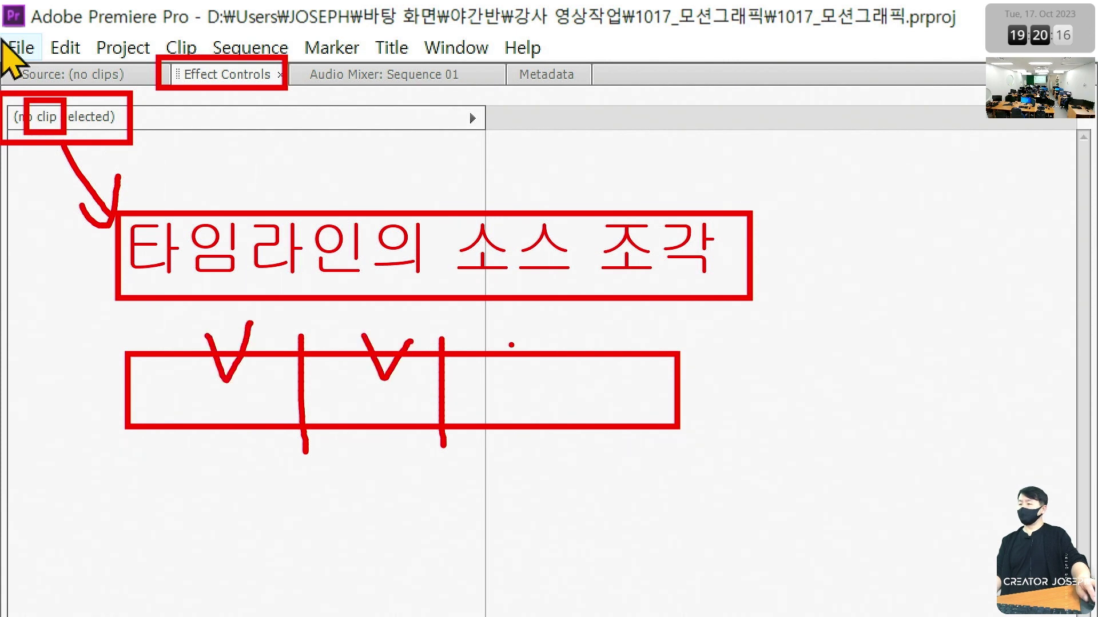
left_click_drag(515, 341, 529, 373)
left_click_drag(529, 373, 546, 339)
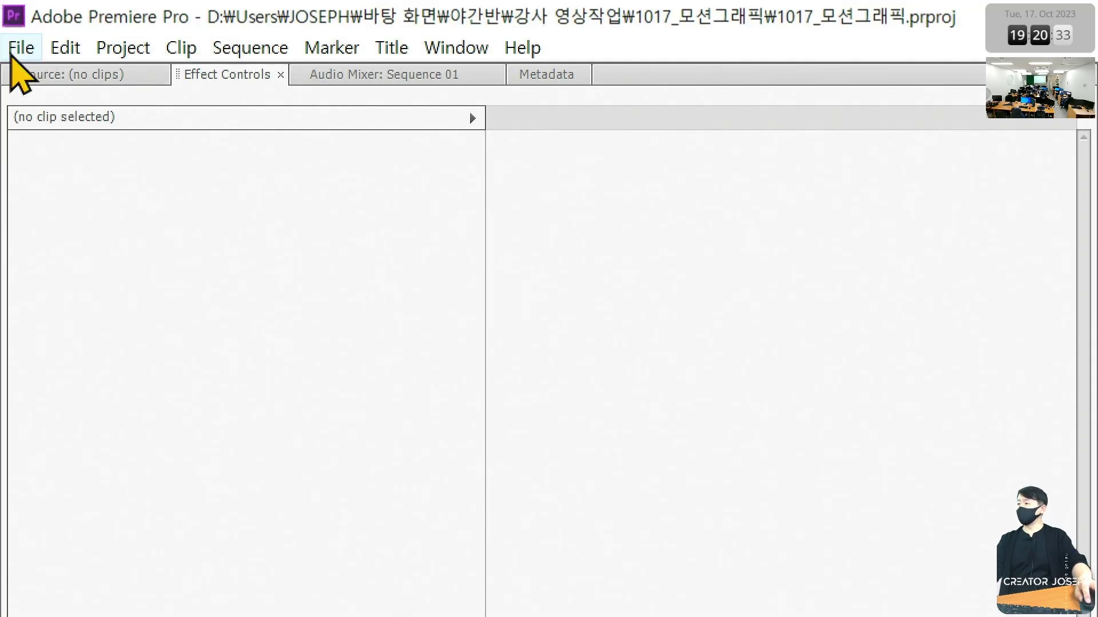
Create Title 01 via File > New > Title with default settings and select the Rounded Rectangle tool.
left_click(19, 48)
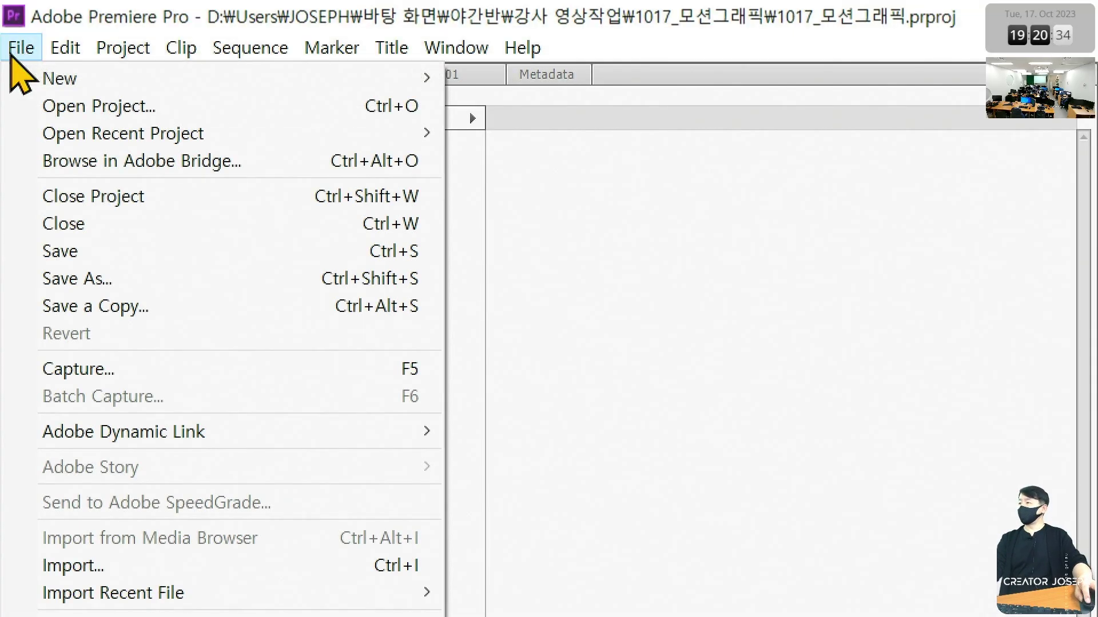
mouse_move(60, 80)
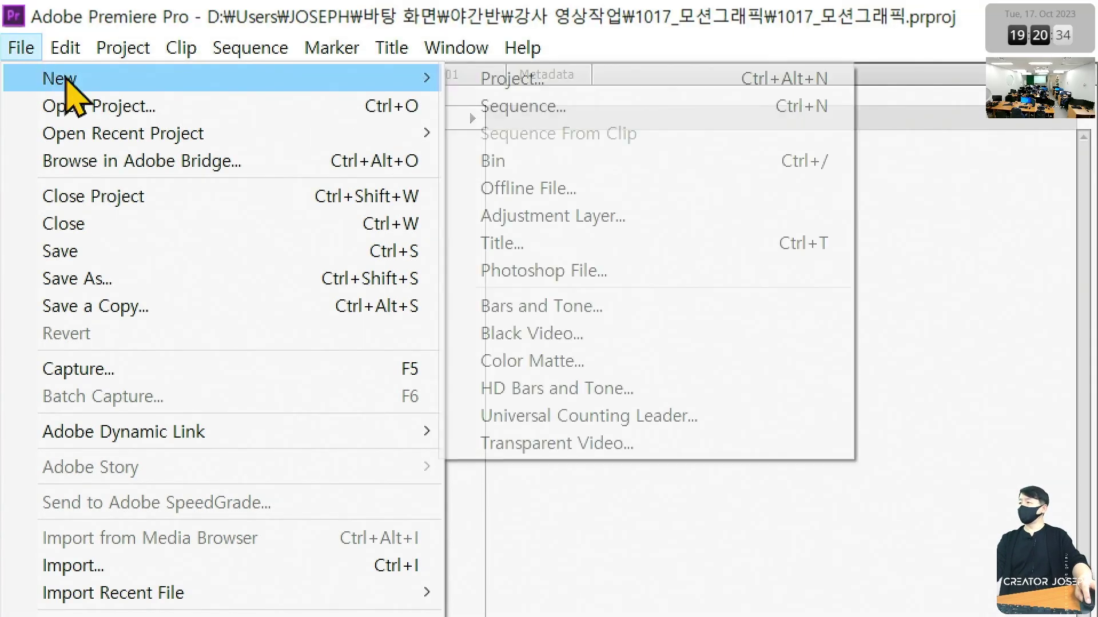
left_click(616, 242)
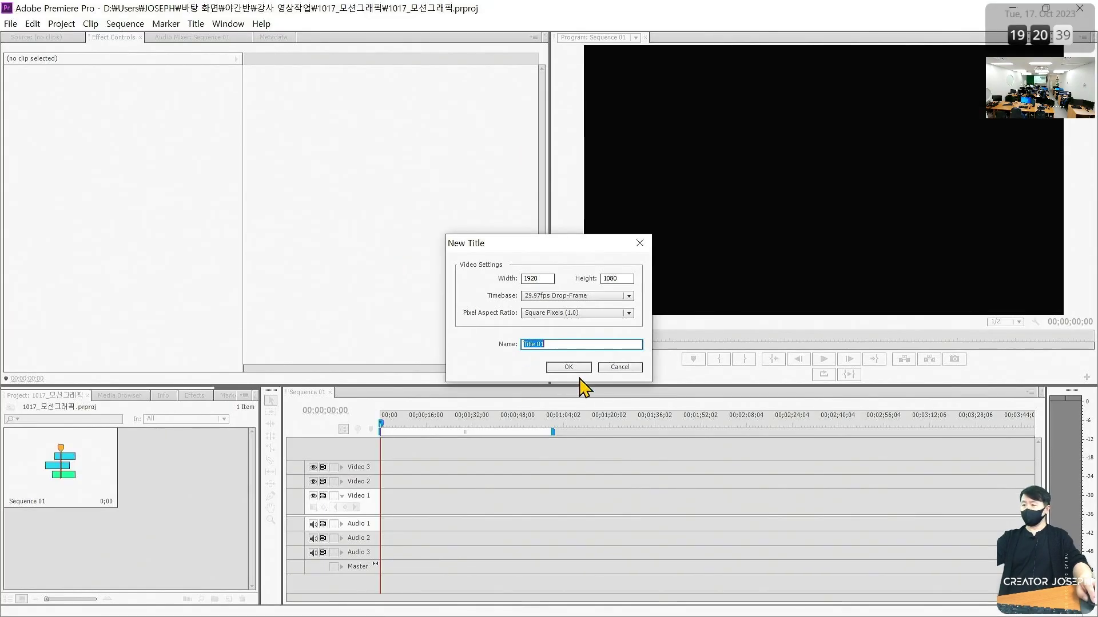
left_click(566, 367)
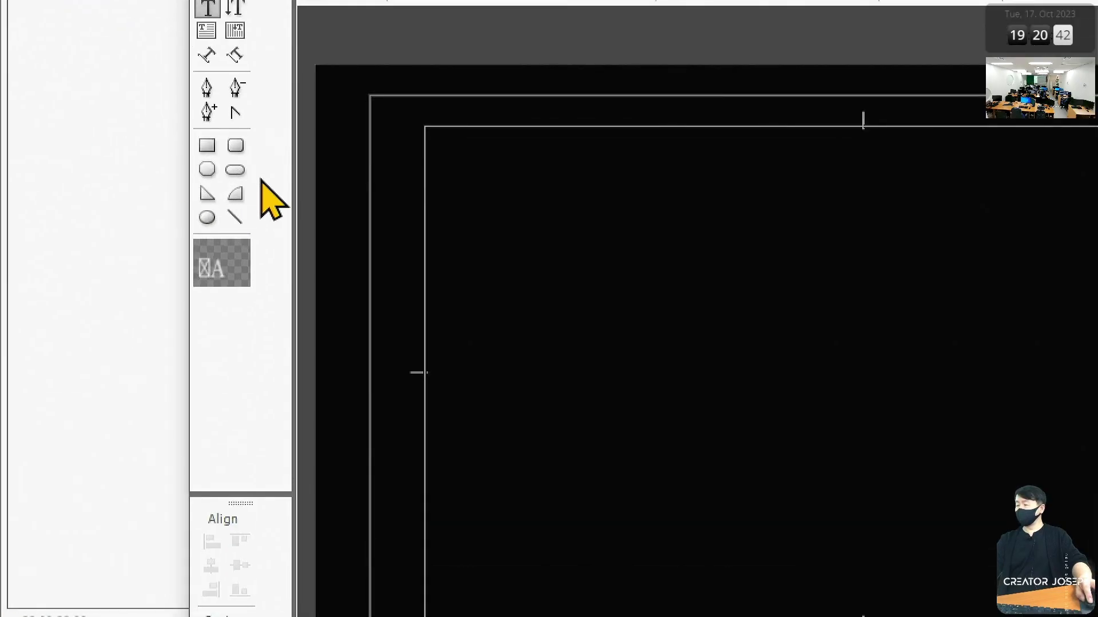
left_click(118, 153)
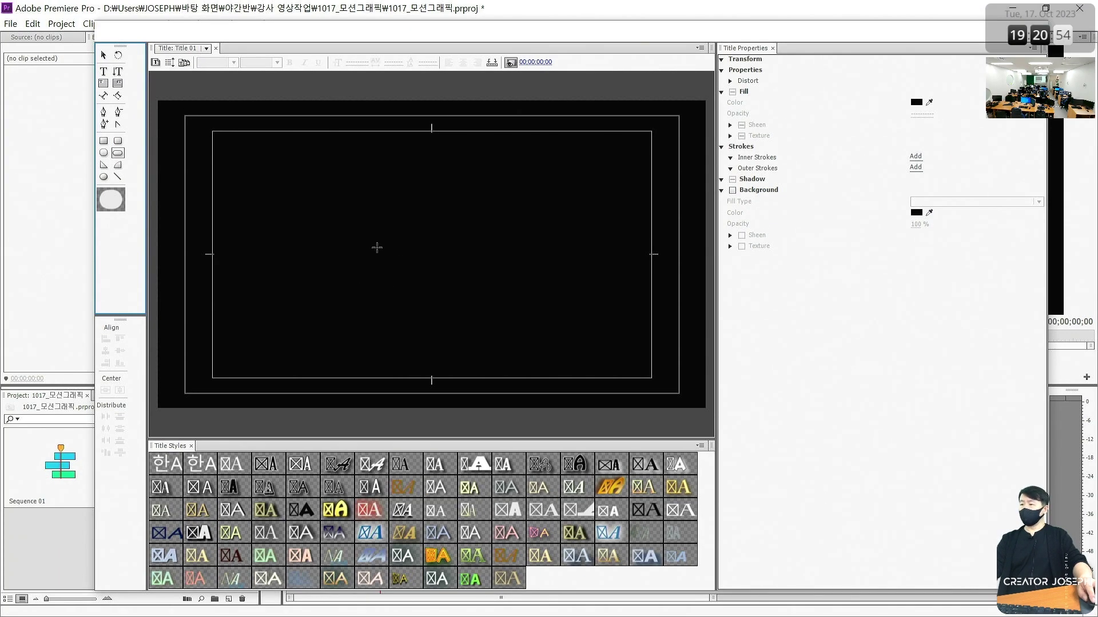
Draw a white rounded rectangle, centre it both ways, and place Title 01 at the start of Video 1.
left_click_drag(377, 247, 503, 280)
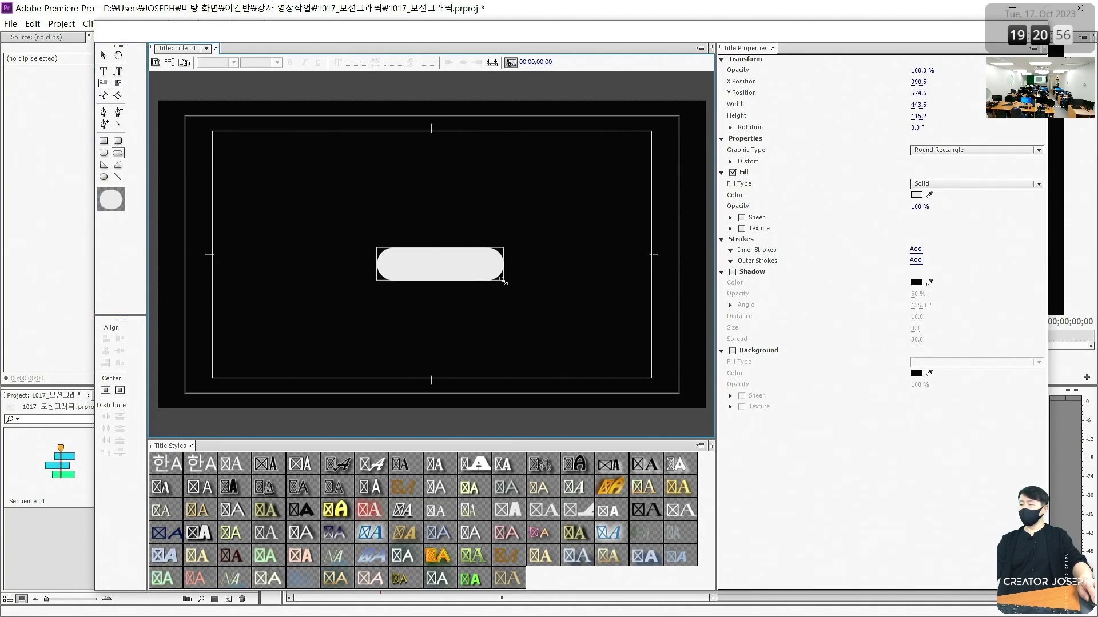
left_click(103, 55)
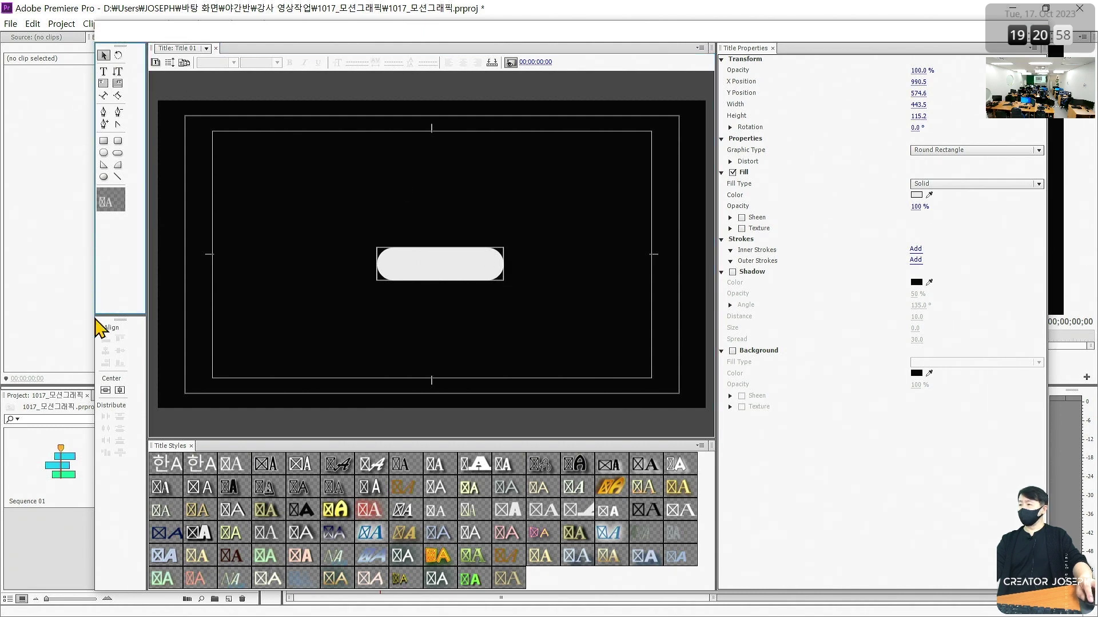
left_click(105, 390)
left_click(120, 391)
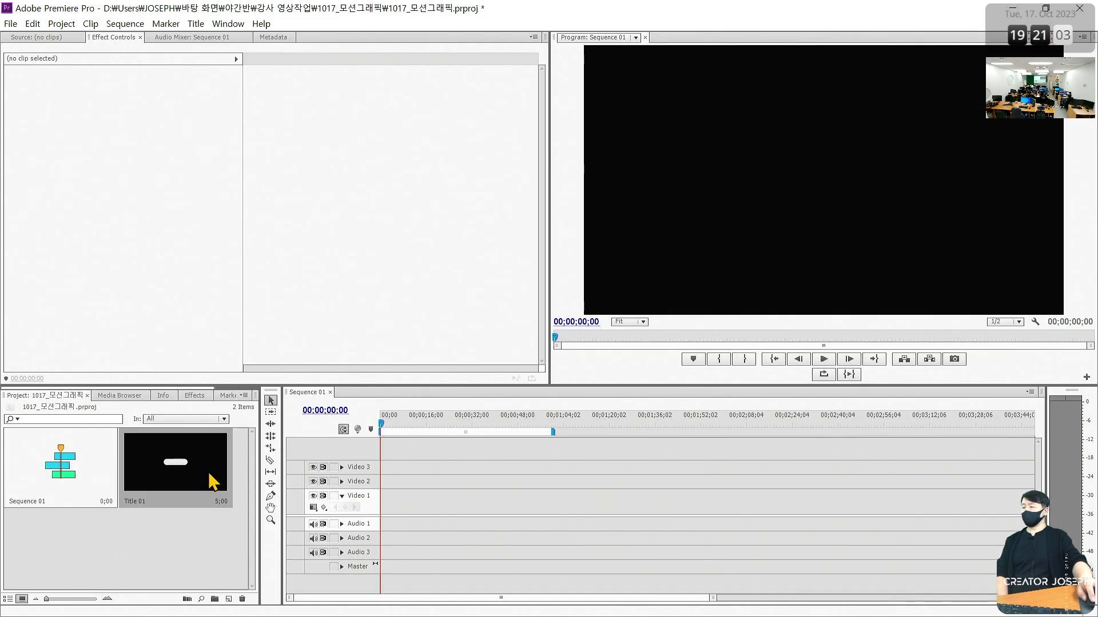
left_click_drag(215, 482, 403, 503)
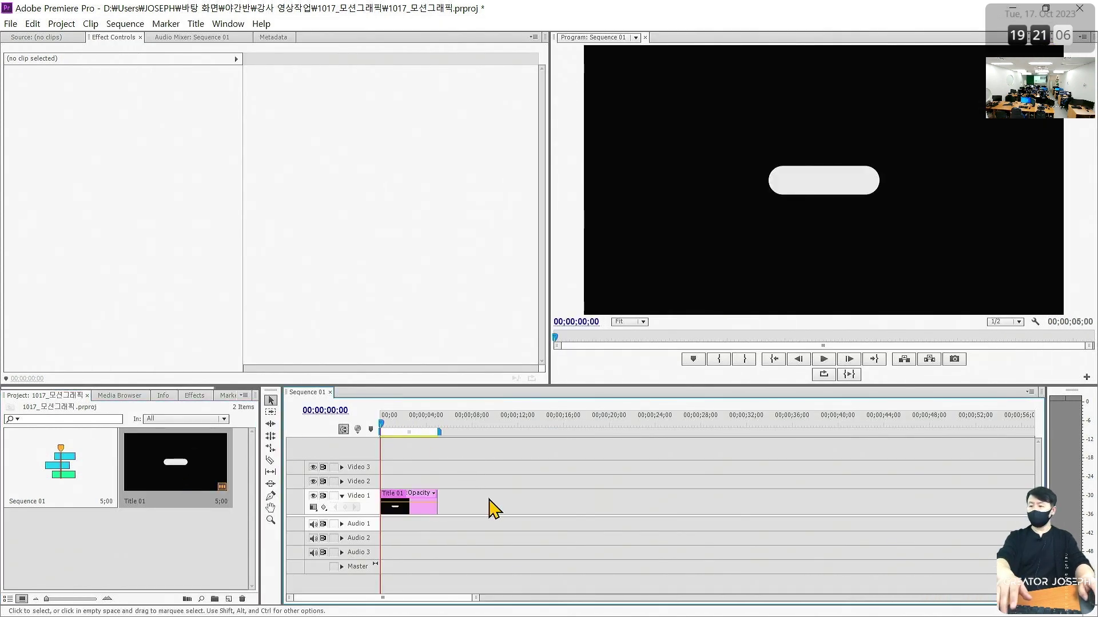
Zoom the timeline in and select the Title 01 clip to show Motion, Opacity and Time Remapping.
key("=")
key("=")
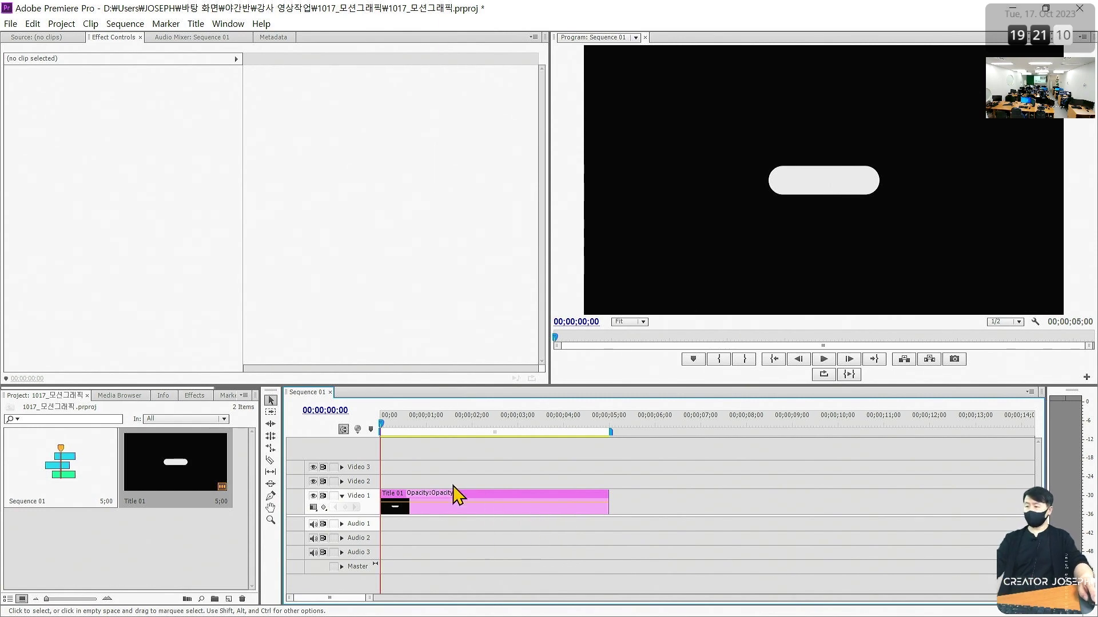
left_click(233, 550)
left_click(487, 513)
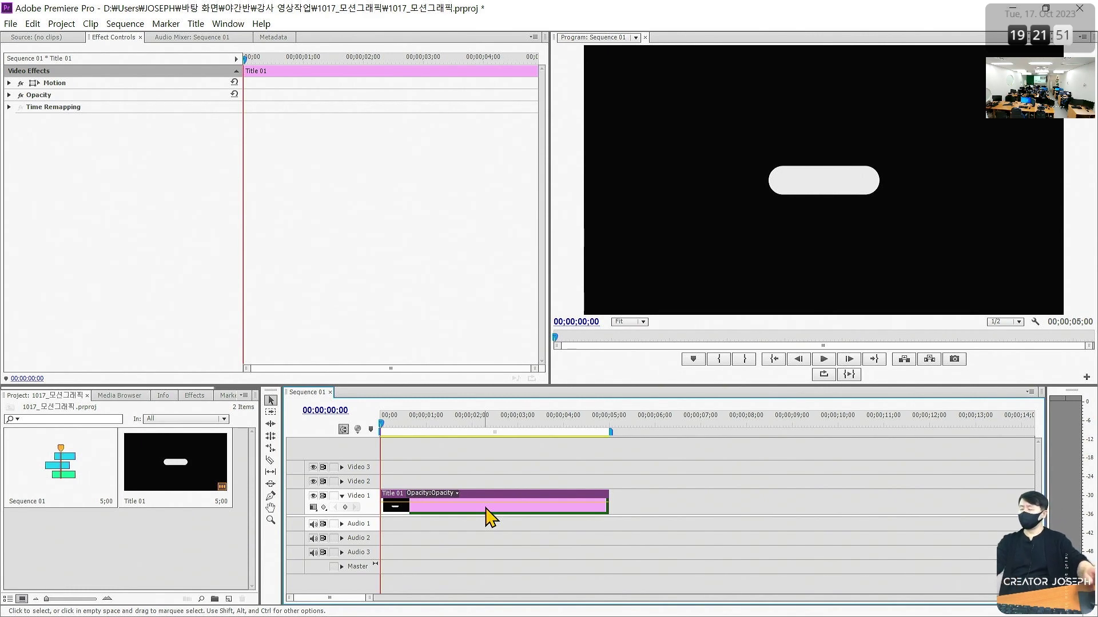
left_click(532, 563)
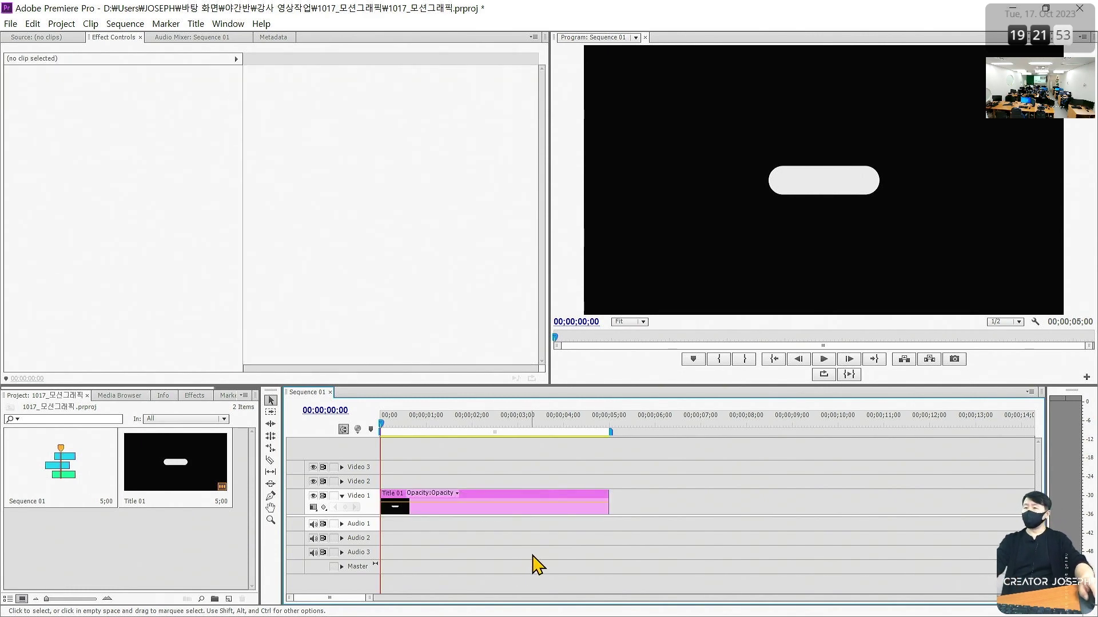
left_click(536, 517)
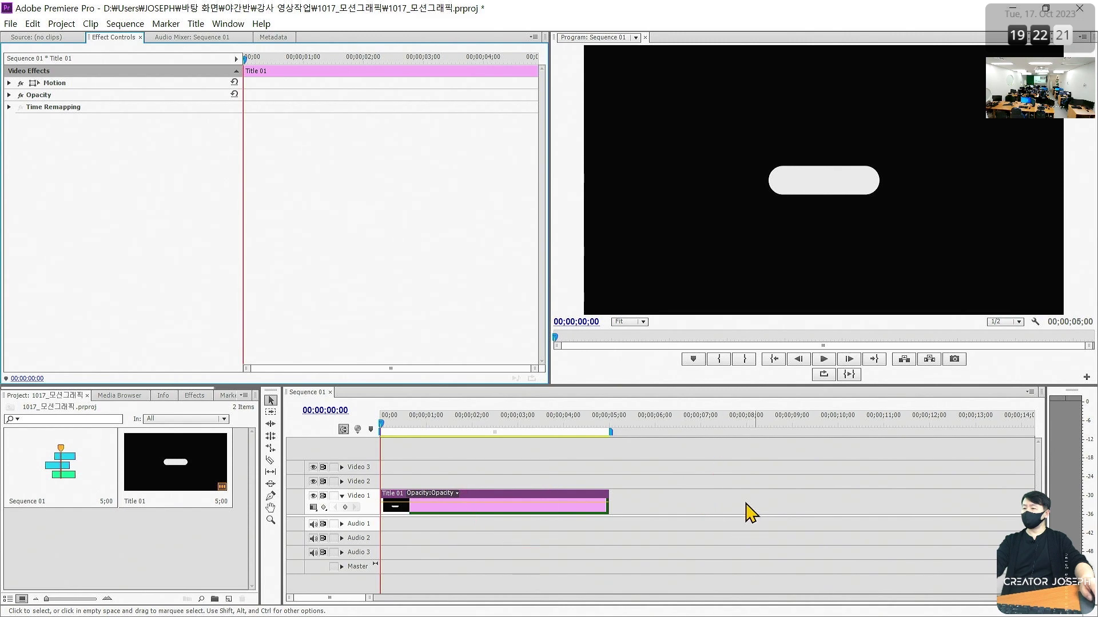
left_click(707, 505)
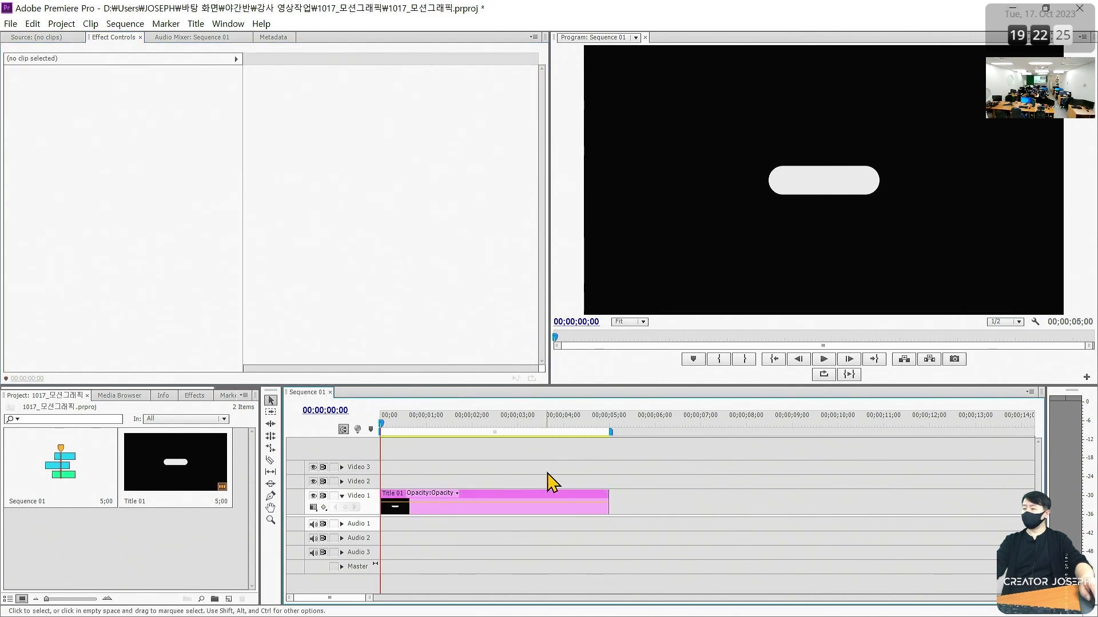
left_click(514, 505)
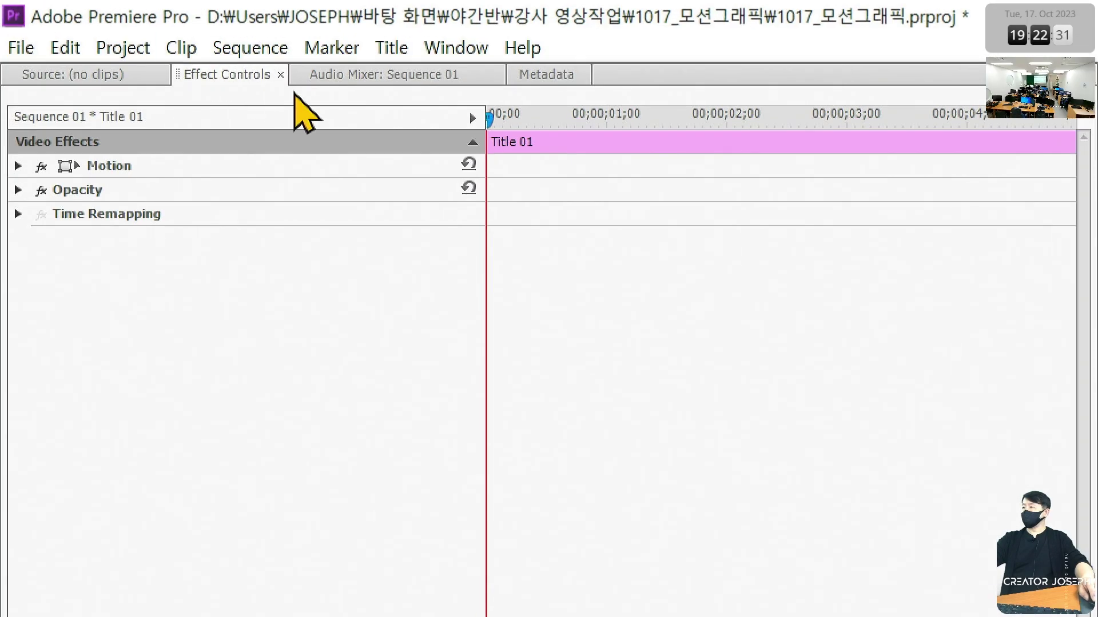
Expand Motion and turn on the Scale stopwatch, keyframing 100.0 at 00;00.
left_click(17, 166)
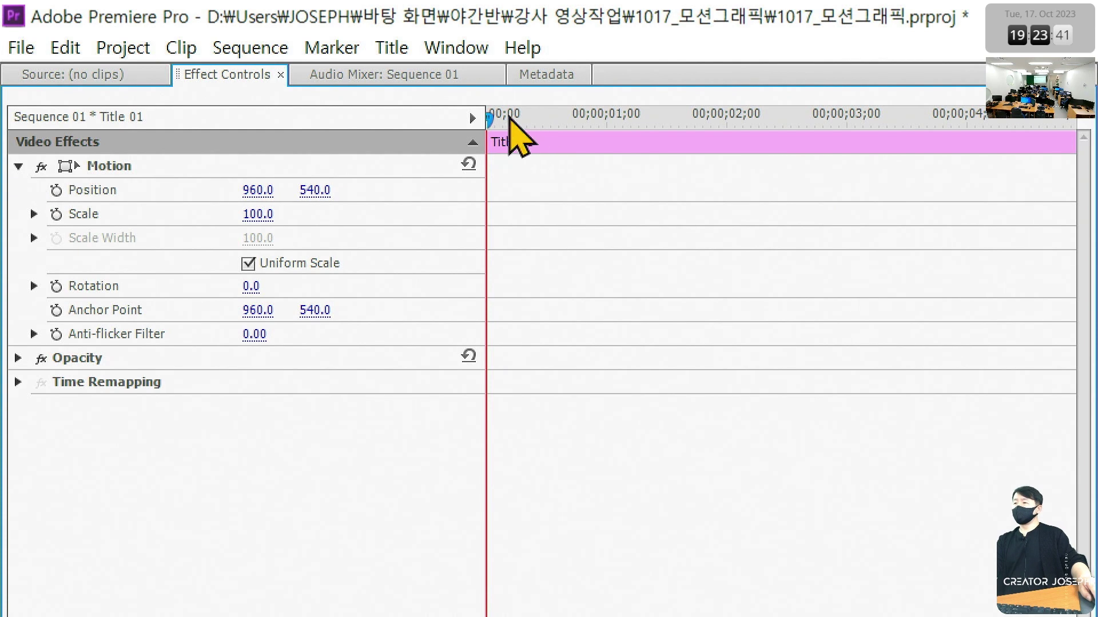
mouse_move(498, 117)
left_mouse_down()
mouse_move(620, 117)
mouse_move(443, 128)
left_mouse_up()
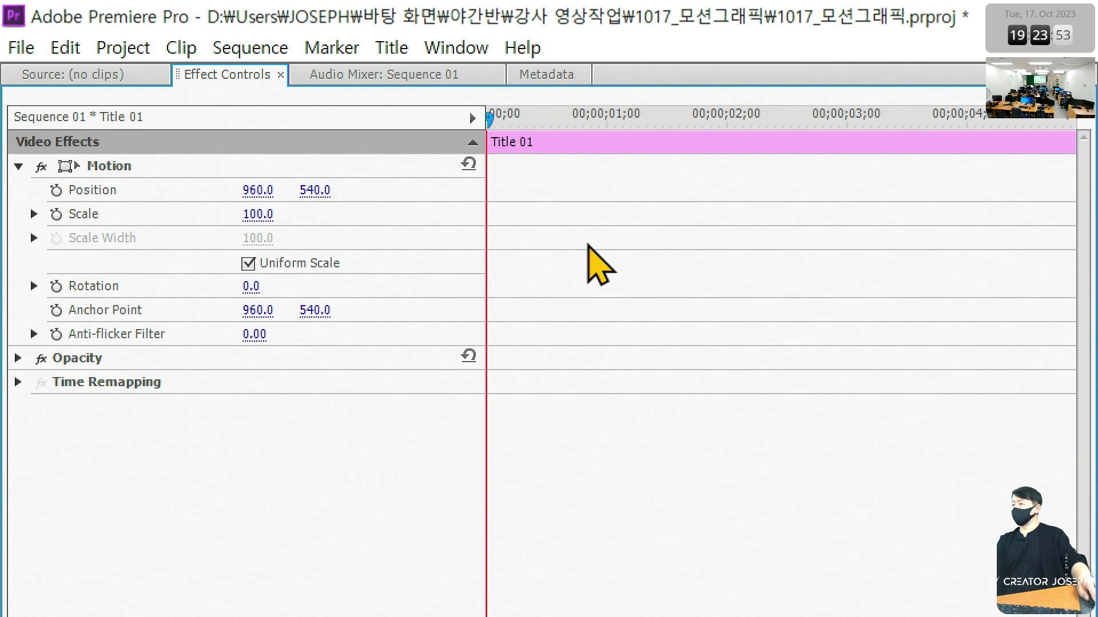
left_click(56, 214)
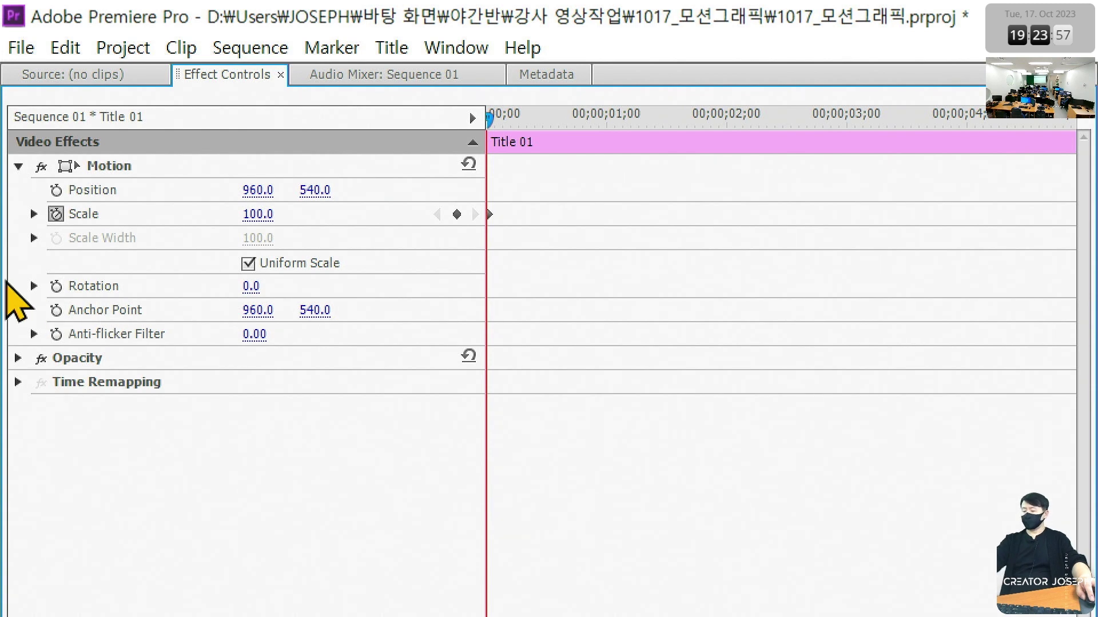
Move Title 01's Effect Controls playhead to 00;00;02;00.
left_click_drag(30, 195, 75, 233)
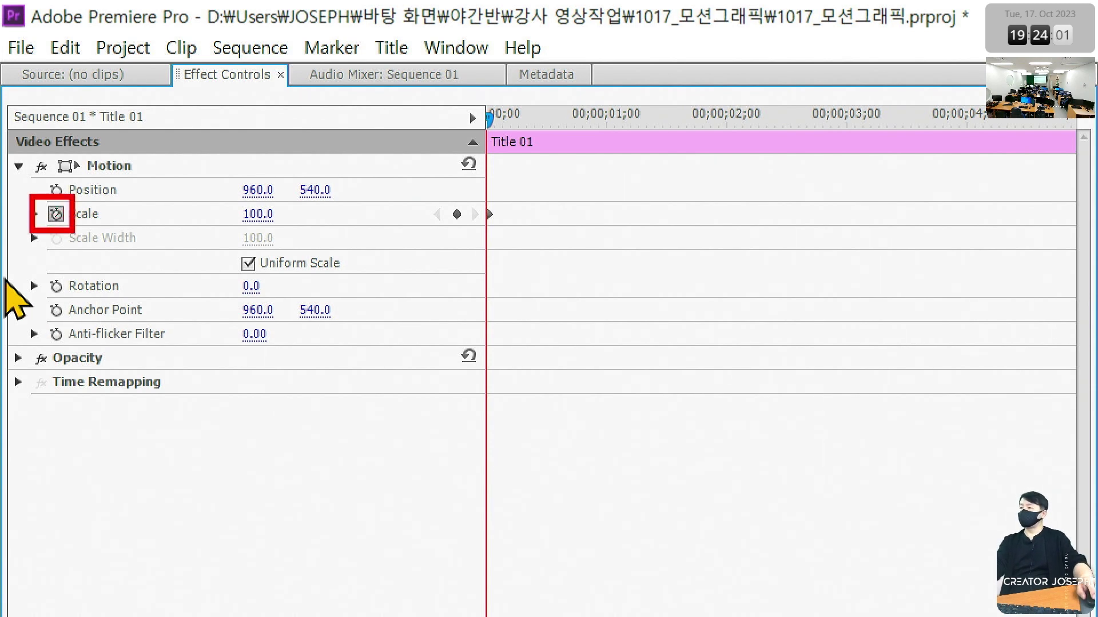
mouse_move(414, 190)
left_mouse_down()
mouse_move(442, 215)
mouse_move(521, 242)
left_mouse_up()
left_click_drag(449, 178, 470, 162)
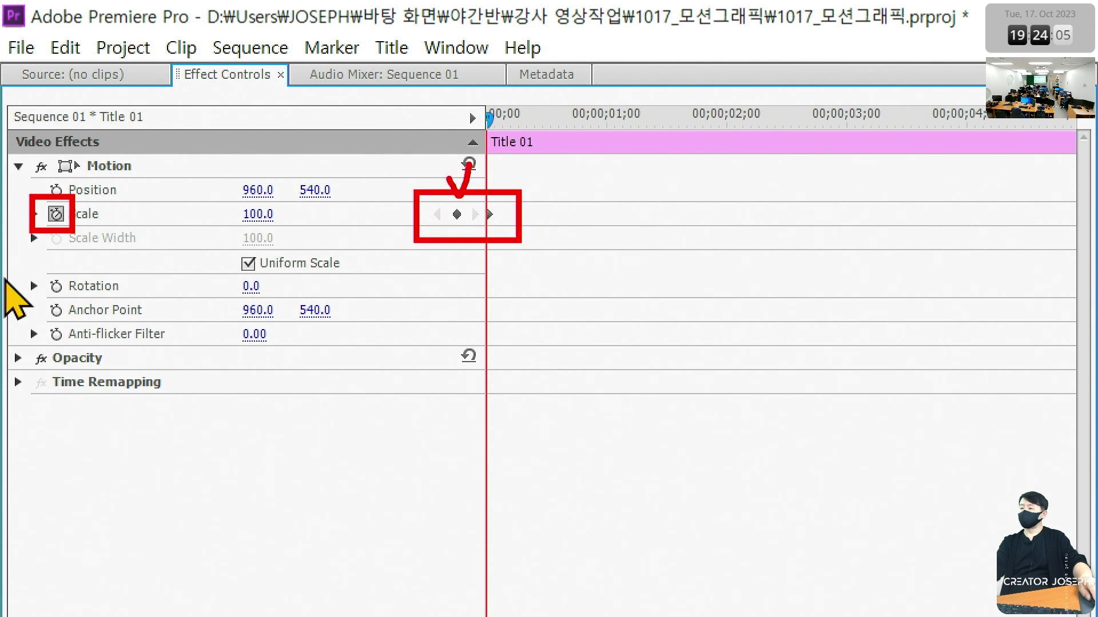
key("Escape")
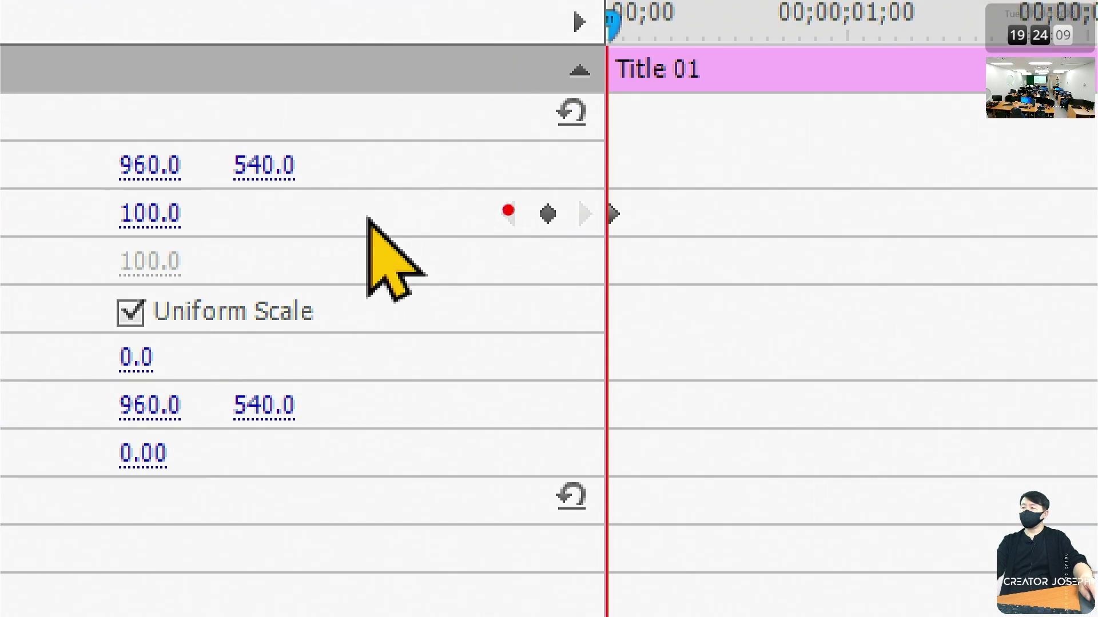
left_click_drag(483, 179, 606, 259)
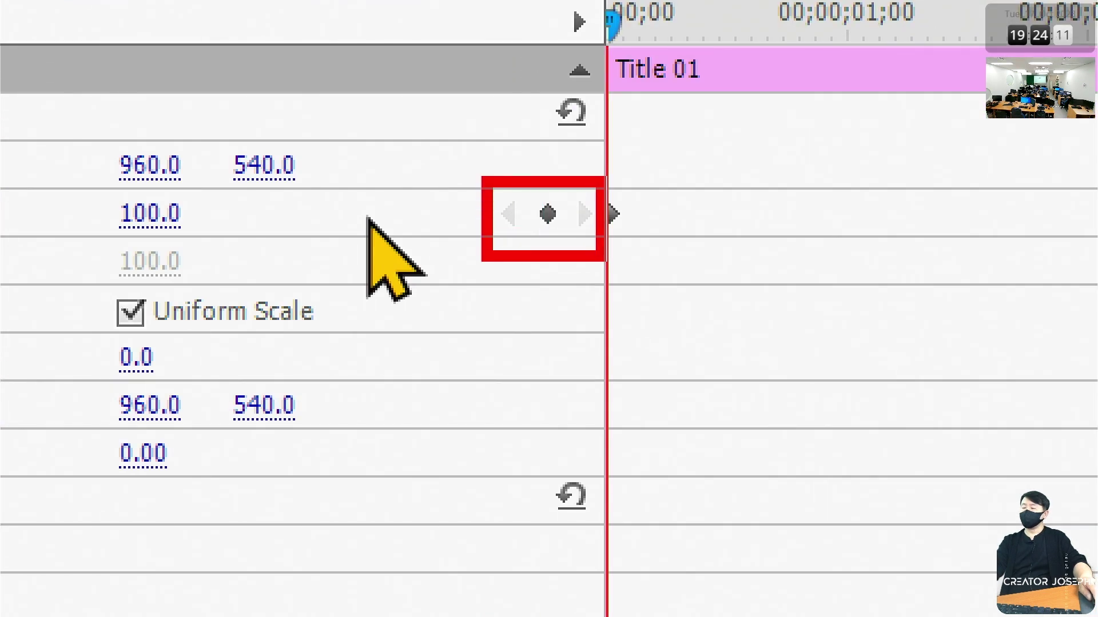
left_click_drag(634, 57, 648, 71)
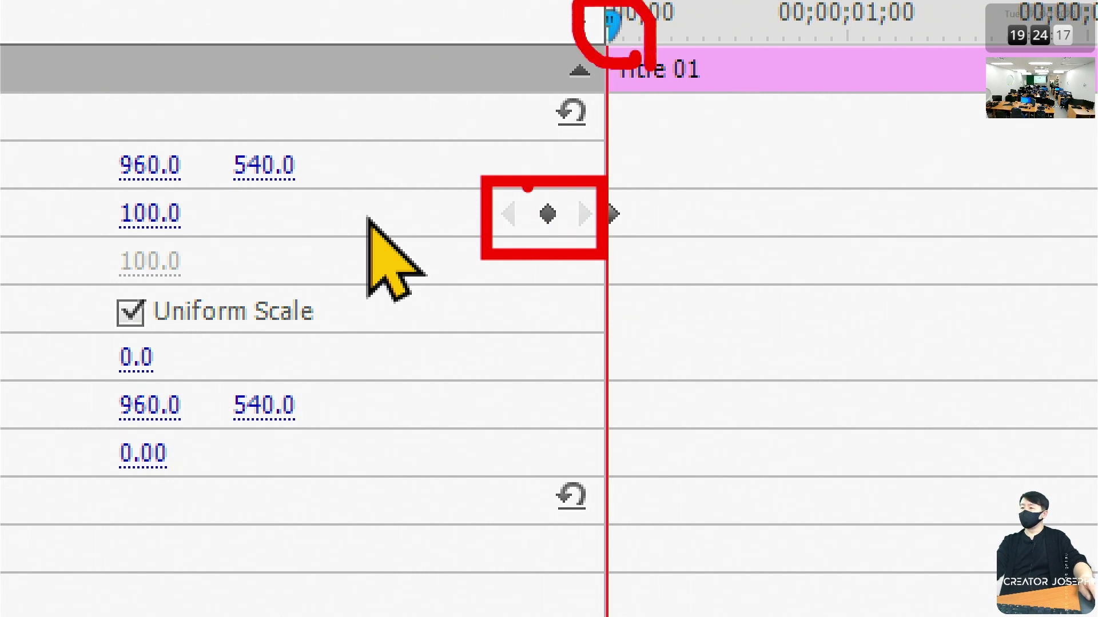
left_click_drag(522, 183, 569, 244)
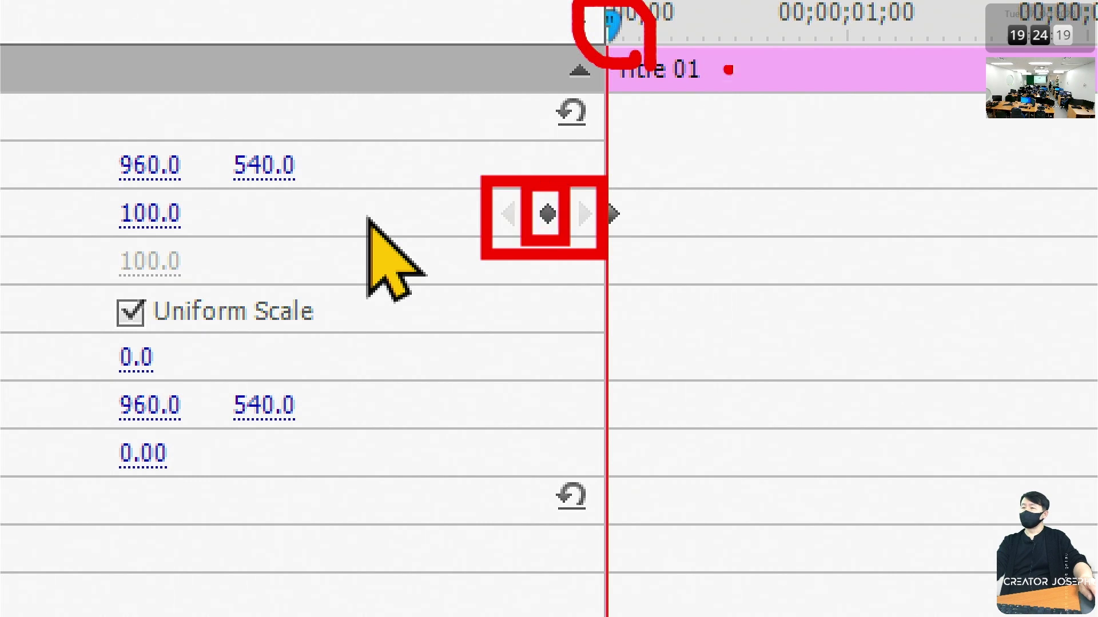
mouse_move(788, 3)
left_mouse_down()
mouse_move(808, 201)
mouse_move(797, 217)
mouse_move(810, 231)
mouse_move(816, 197)
left_mouse_up()
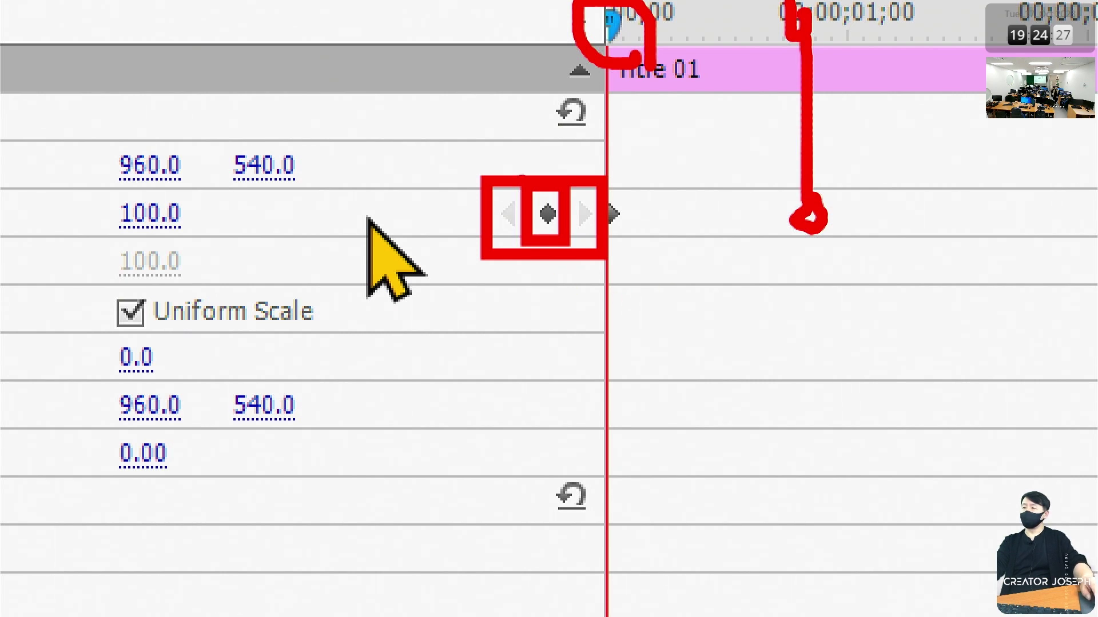
left_click(683, 267)
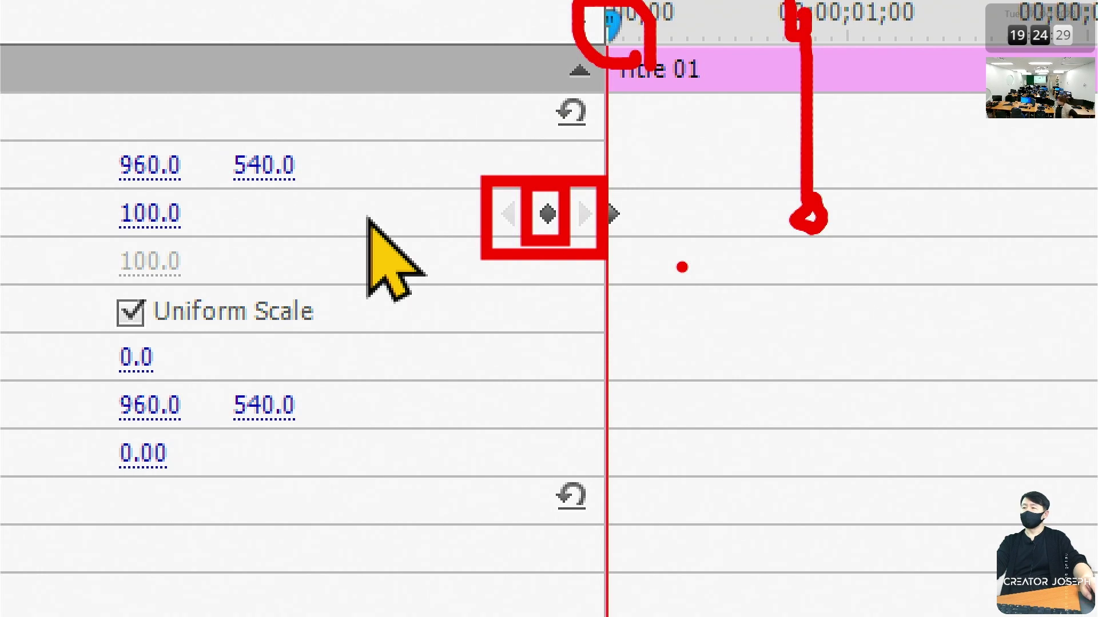
key("Escape")
mouse_move(489, 117)
left_mouse_down()
mouse_move(657, 133)
mouse_move(733, 126)
left_mouse_up()
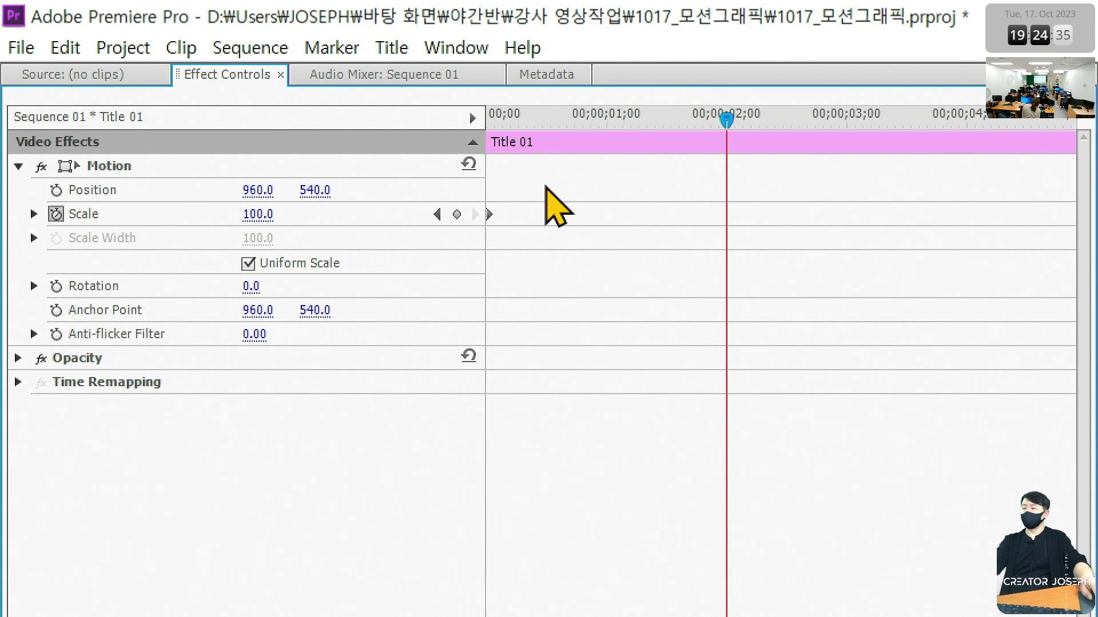
Add a second Scale keyframe of 100.0 at 00;00;02;00 on Title 01.
left_click(393, 242)
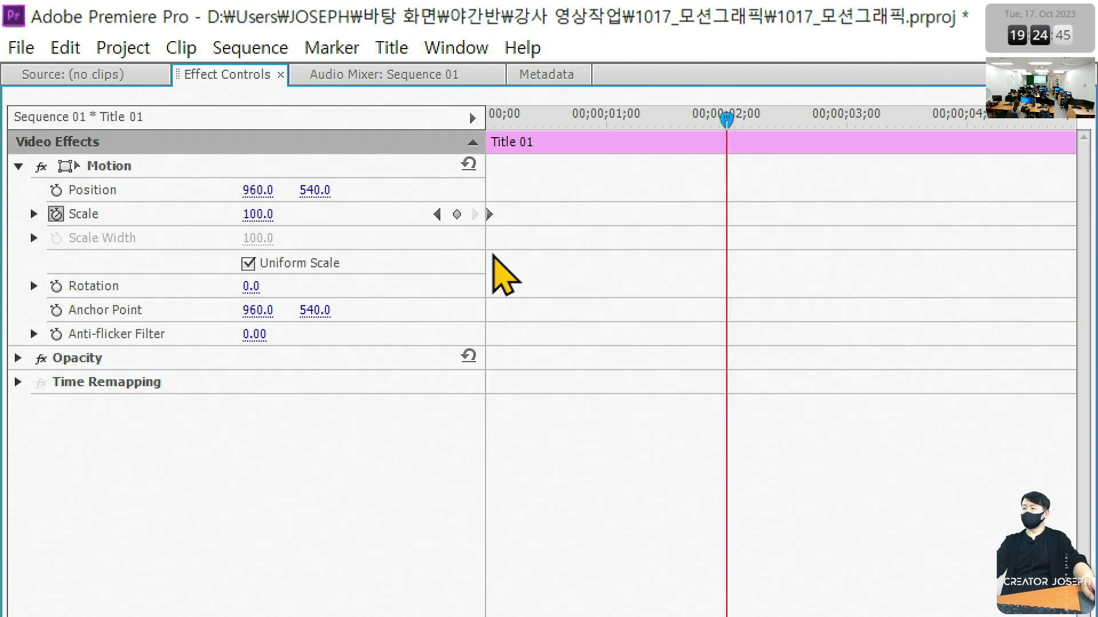
left_click(456, 214)
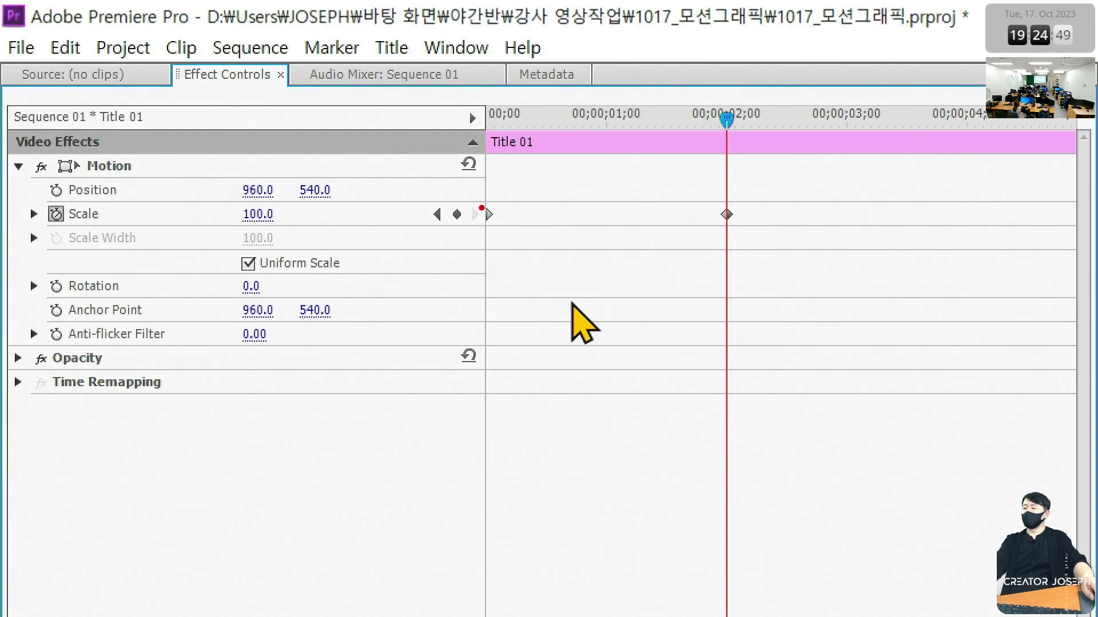
left_click_drag(496, 144, 510, 137)
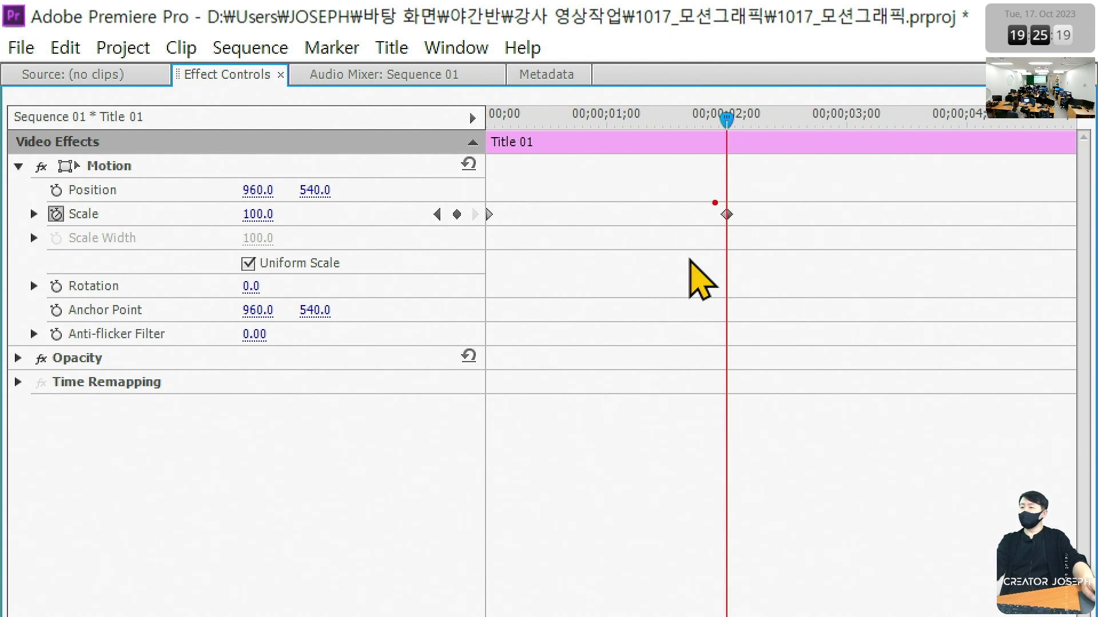
left_click_drag(711, 196, 746, 233)
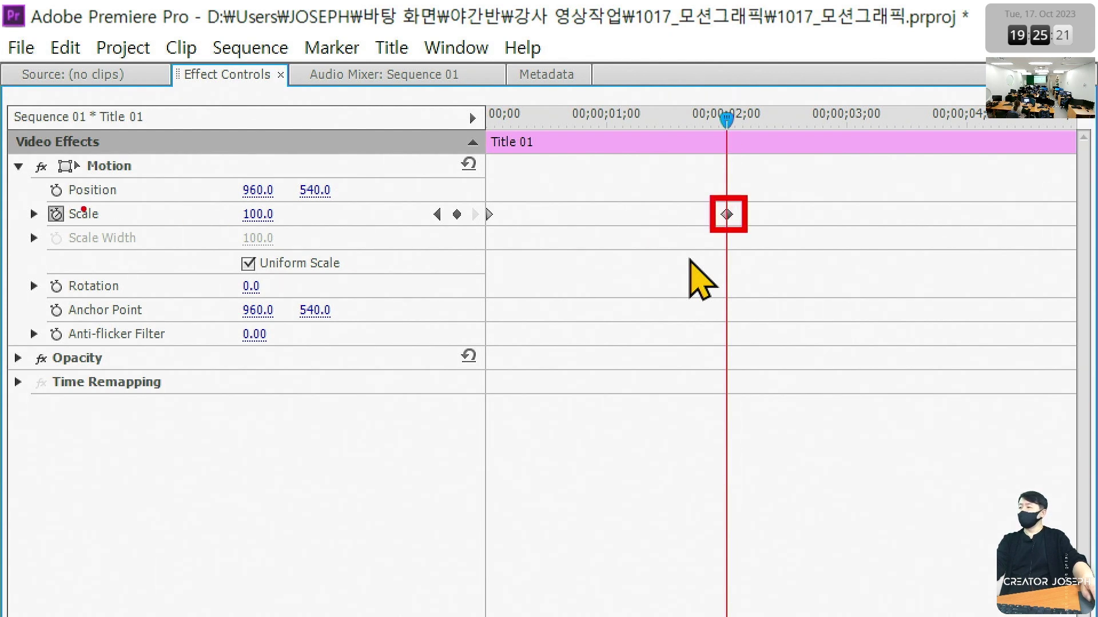
mouse_move(238, 202)
left_mouse_down()
mouse_move(286, 232)
mouse_move(680, 234)
mouse_move(649, 247)
left_mouse_up()
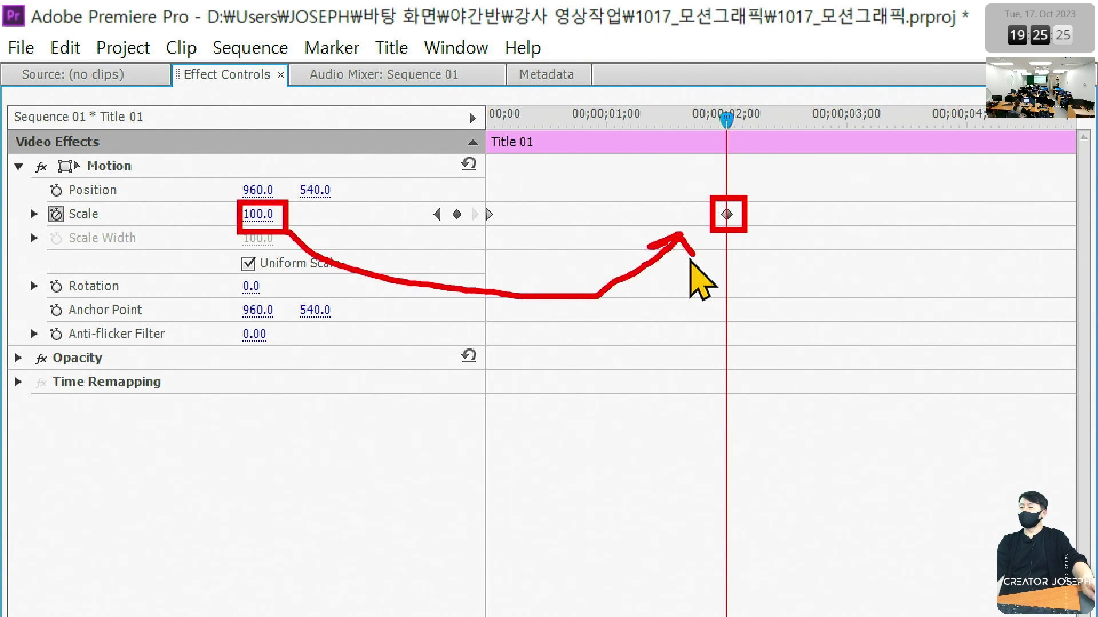
left_click_drag(631, 109, 546, 116)
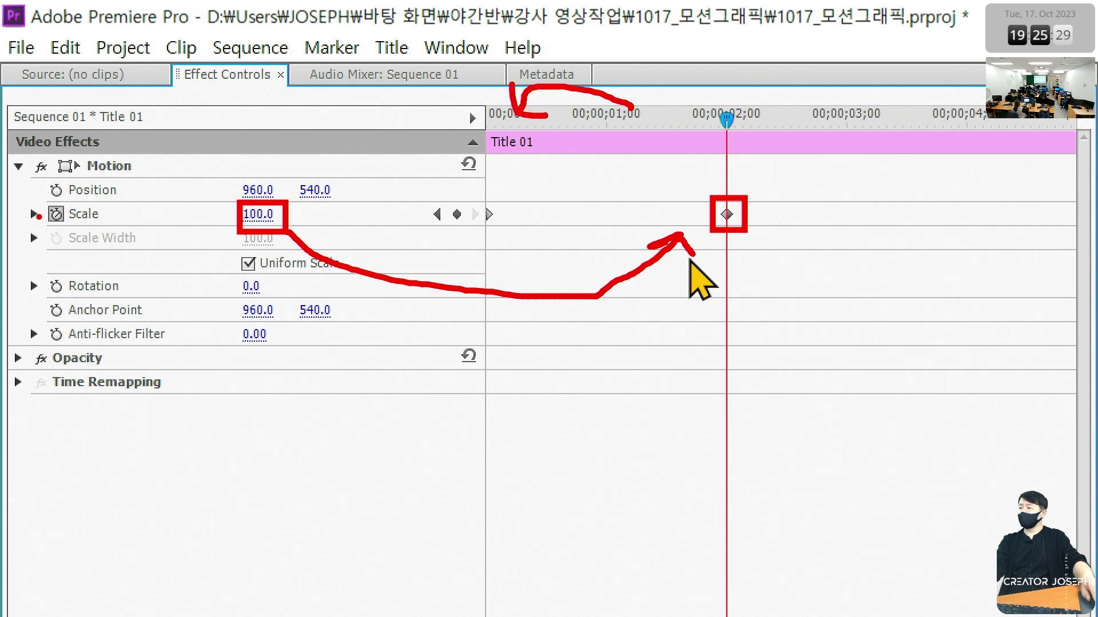
left_click_drag(39, 198, 38, 197)
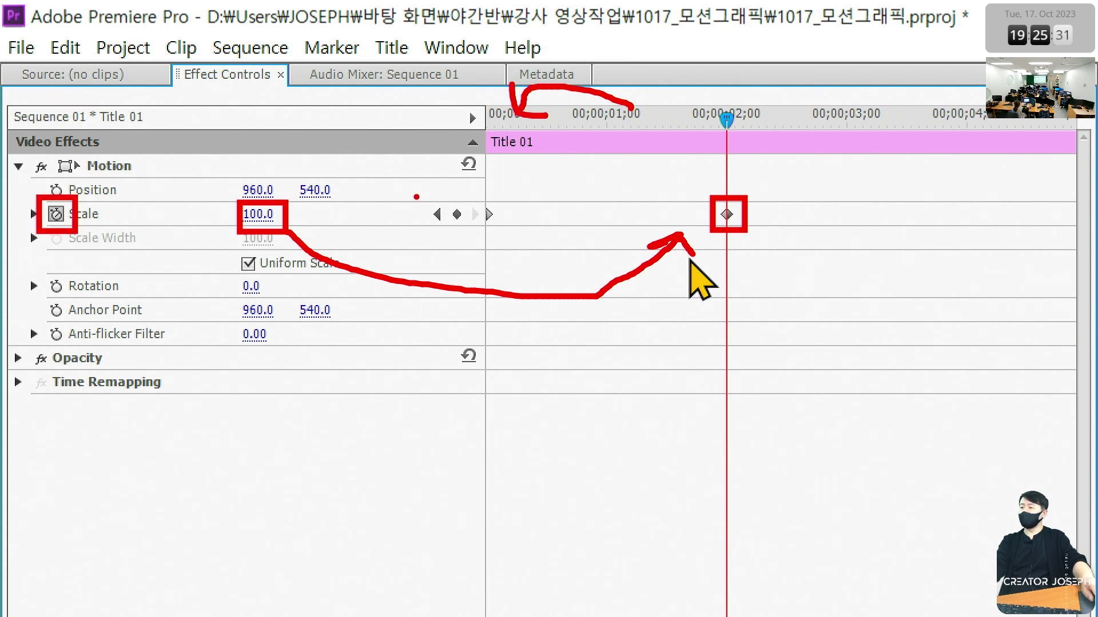
left_click_drag(475, 197, 501, 231)
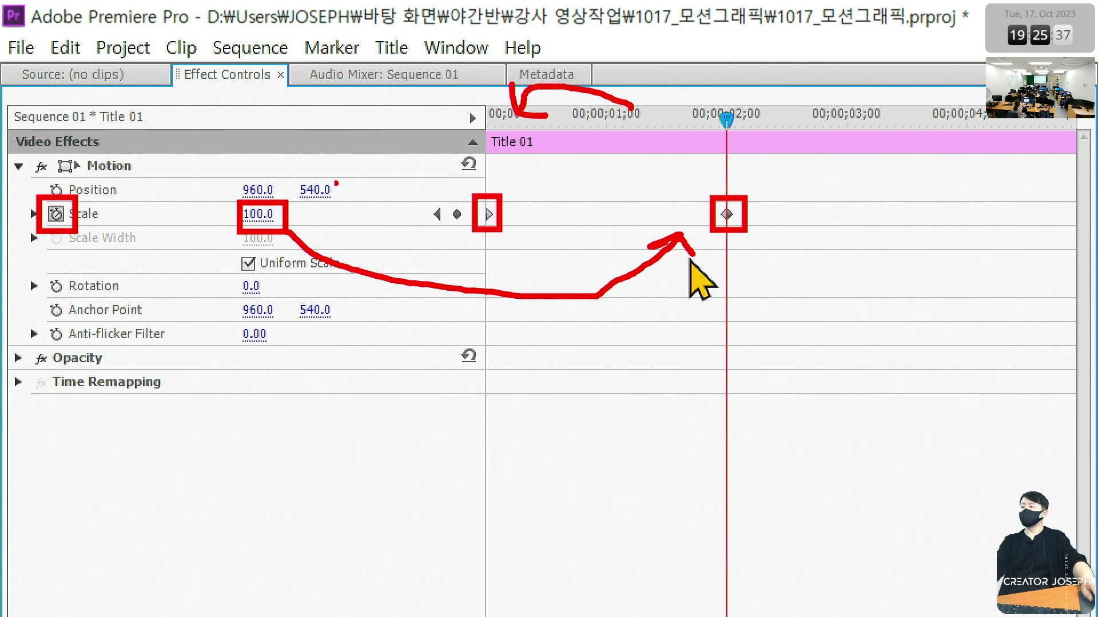
left_click_drag(286, 207, 473, 187)
left_click_drag(459, 171, 441, 191)
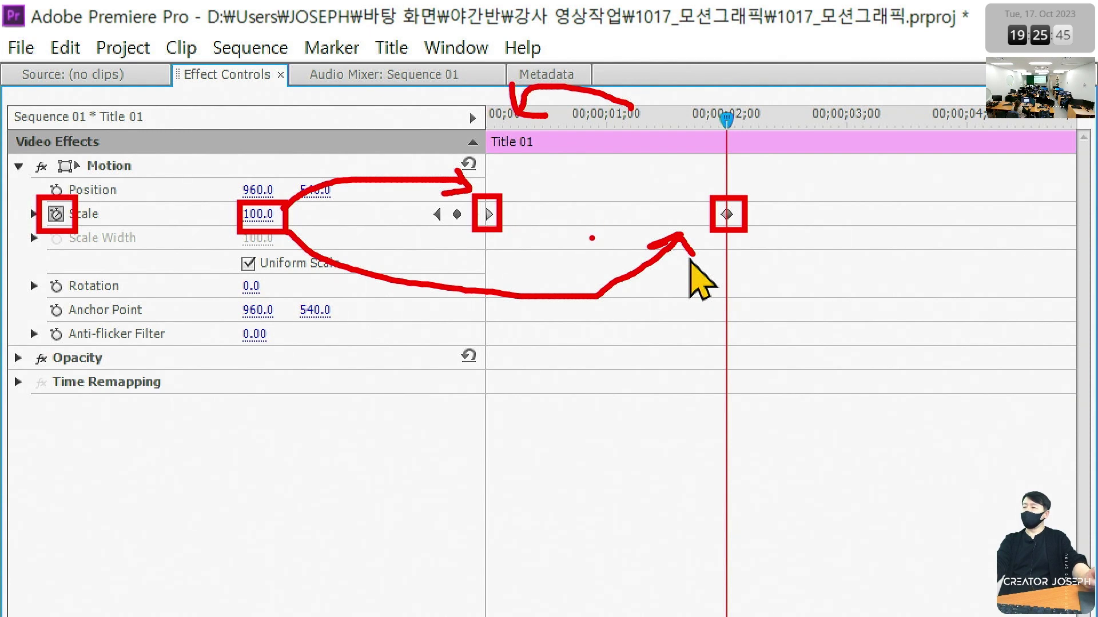
Set Title 01's two-second Scale keyframe to 200 and return to the sequence start.
key("Escape")
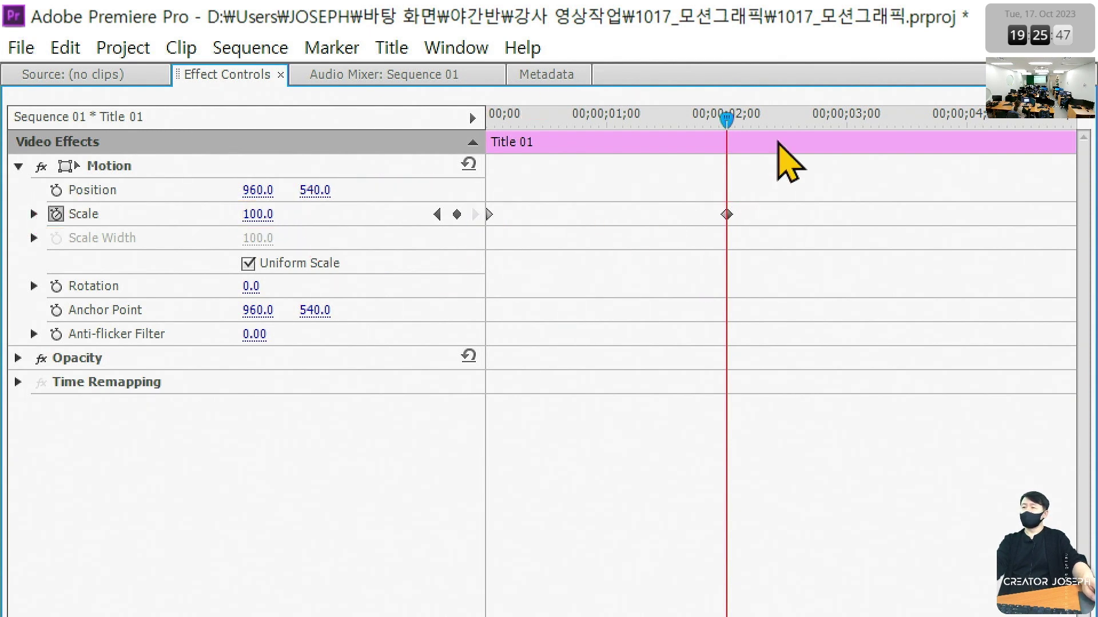
left_click(258, 215)
type("2")
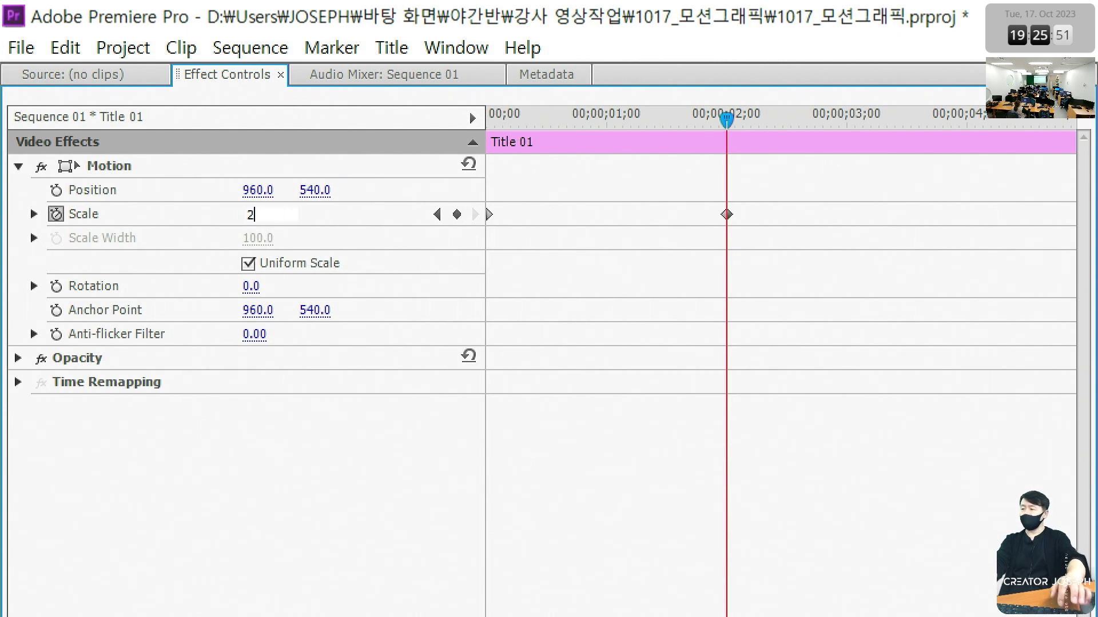
type("00")
key("Return")
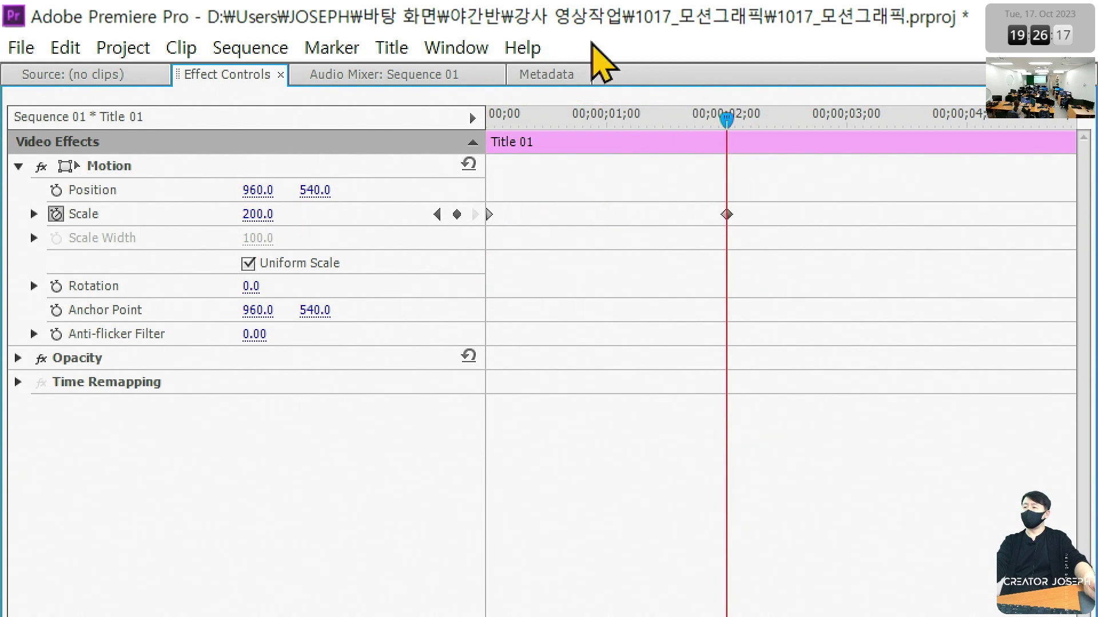
key("Home")
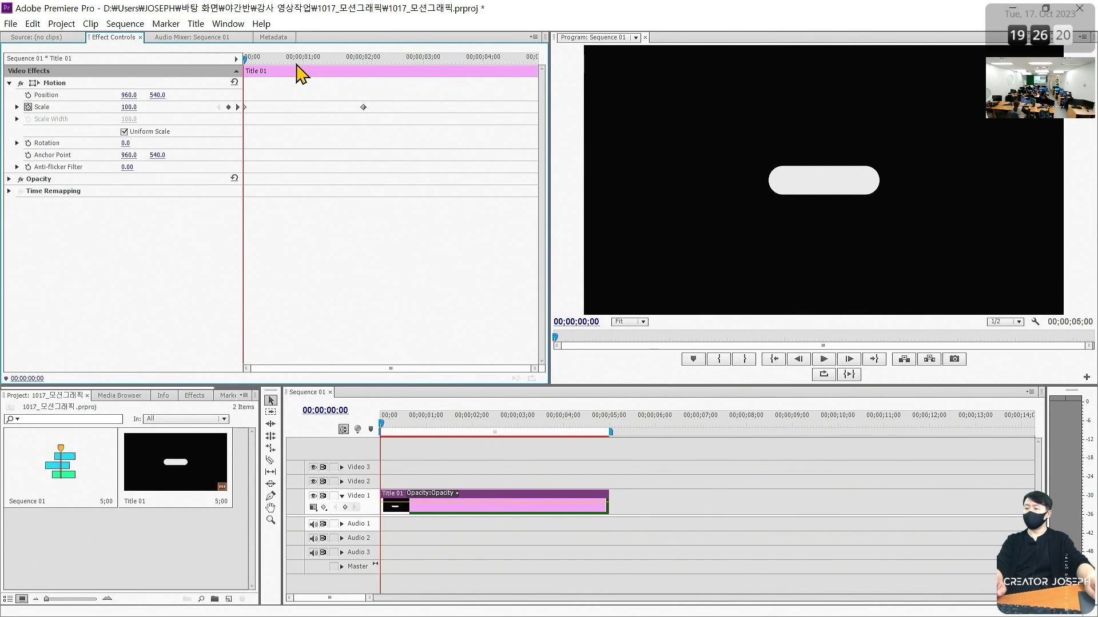
Play the 100-to-200 zoom, then scrub back to about two seconds.
key("space")
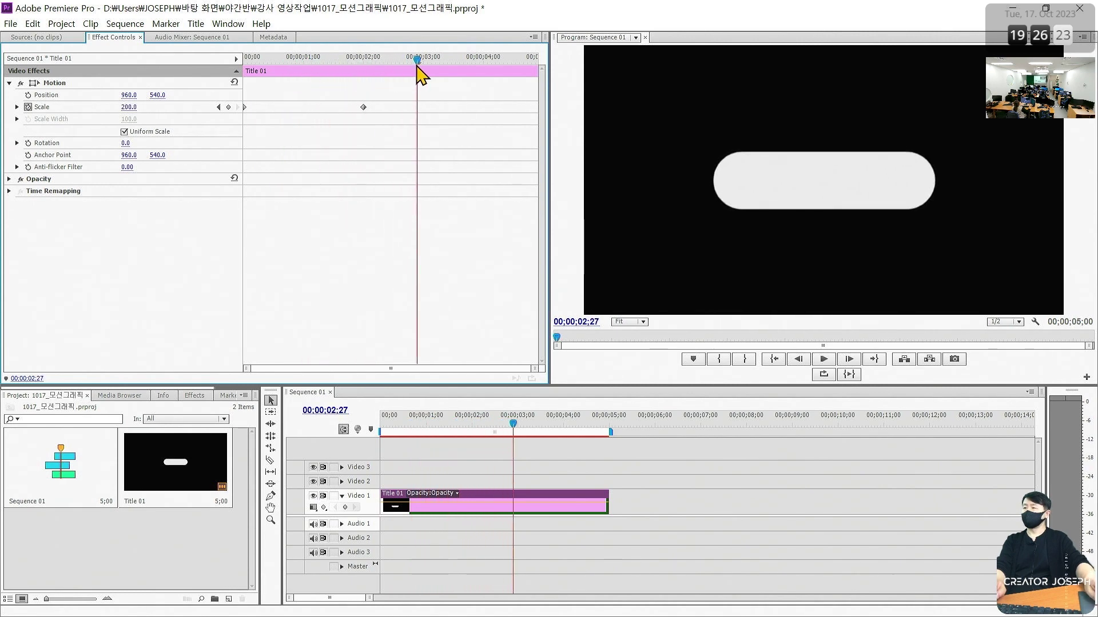
mouse_move(422, 62)
left_mouse_down()
mouse_move(240, 74)
mouse_move(331, 77)
left_mouse_up()
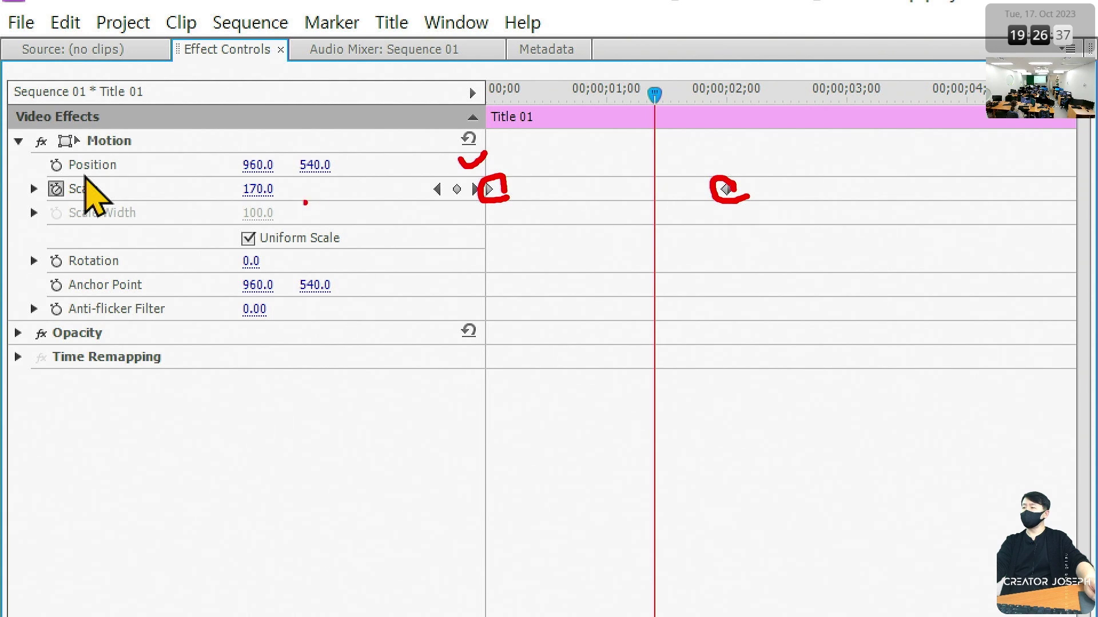
left_click_drag(312, 201, 491, 207)
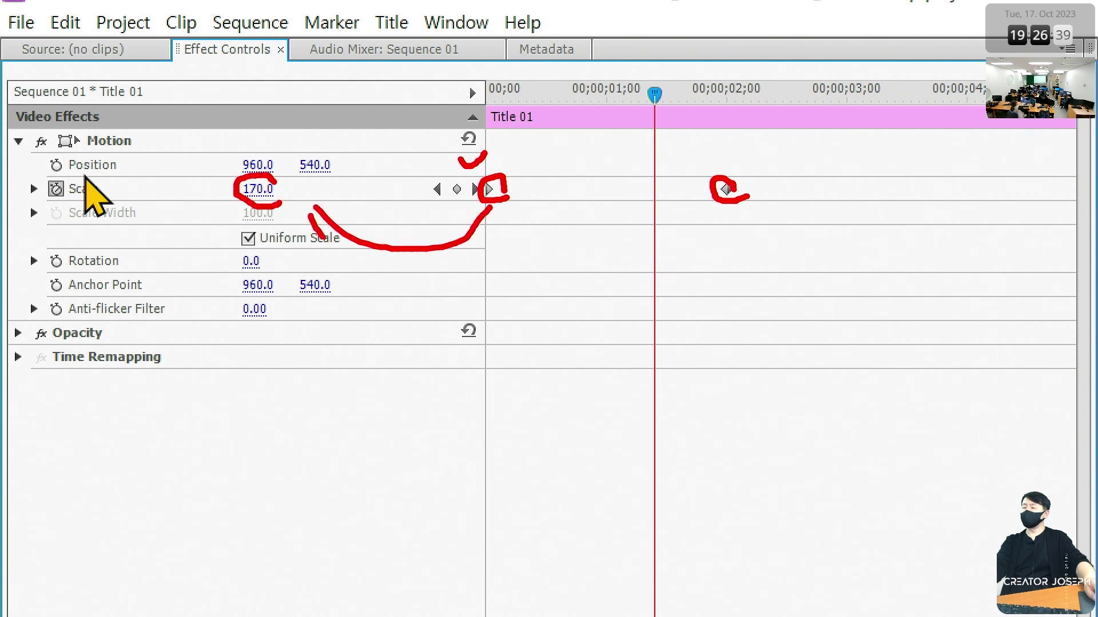
left_click_drag(320, 236, 655, 227)
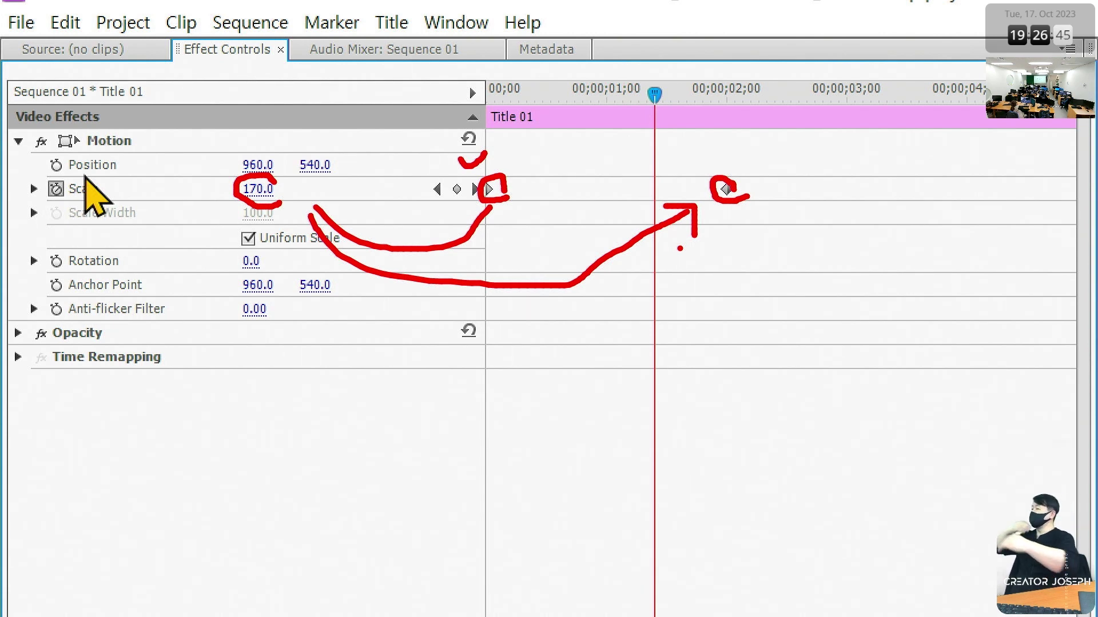
Move the current time past the 2-second keyframe to about 00;00;04;00.
key("Escape")
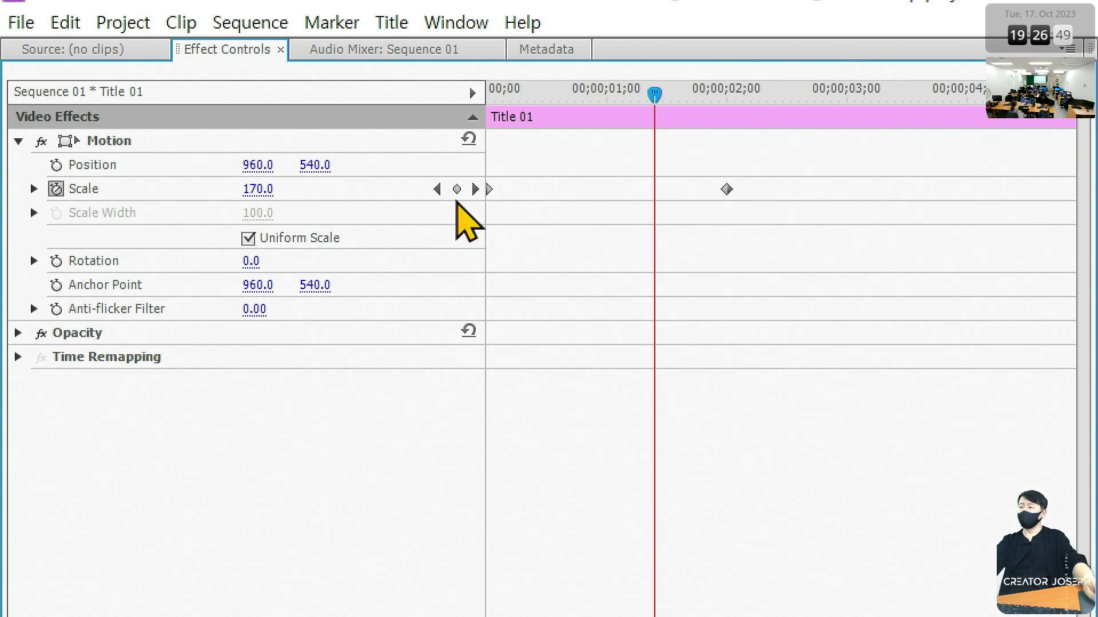
left_click_drag(446, 160, 779, 218)
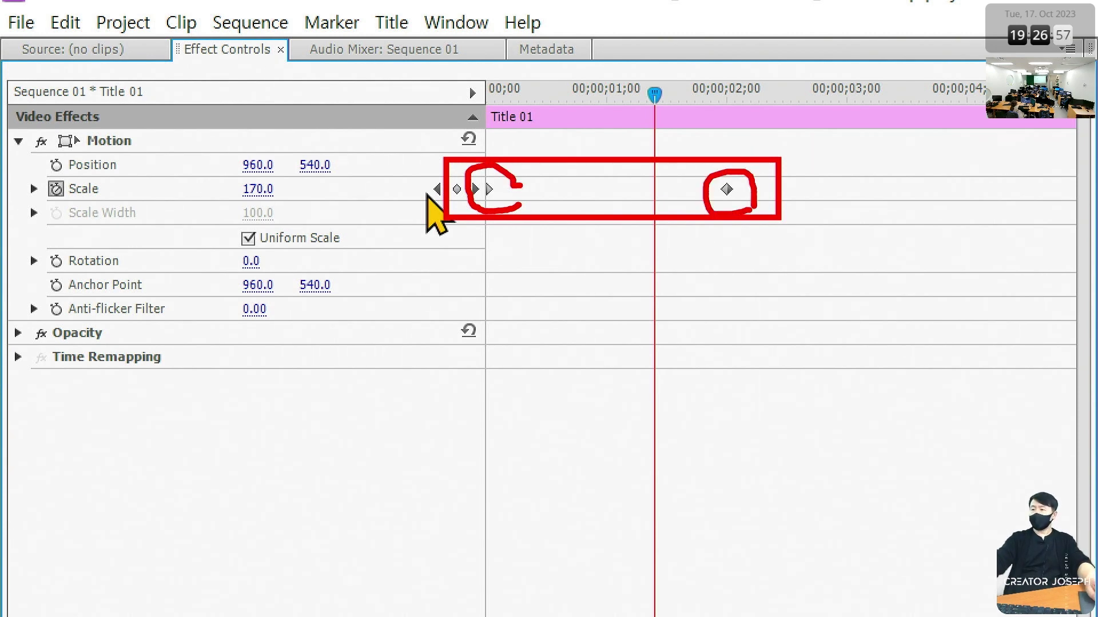
key("Escape")
left_click(699, 91)
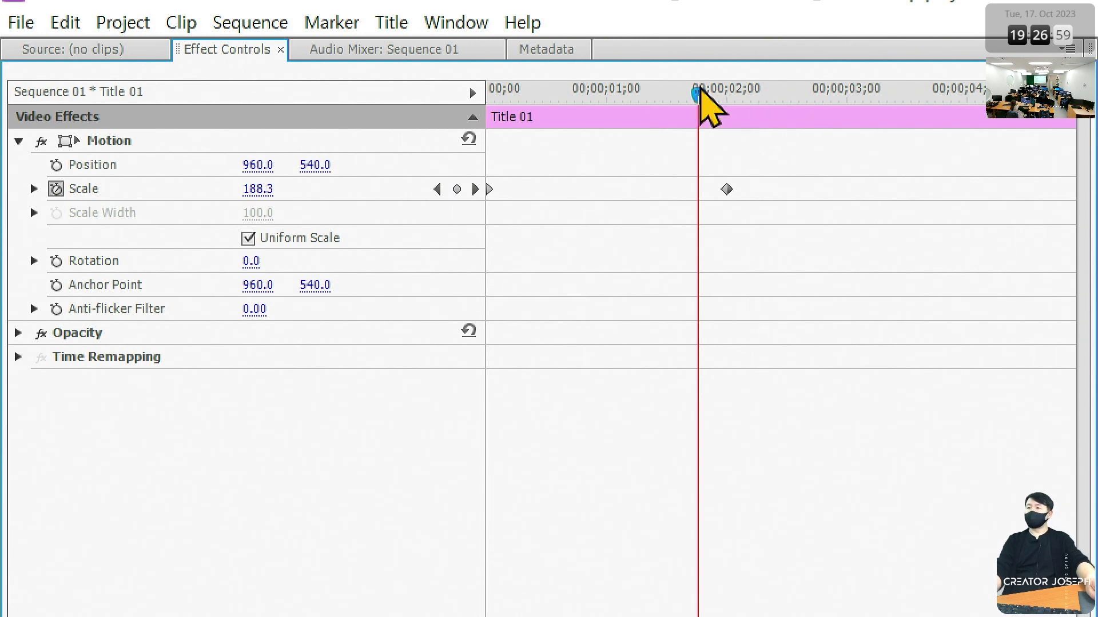
left_click_drag(700, 90, 969, 96)
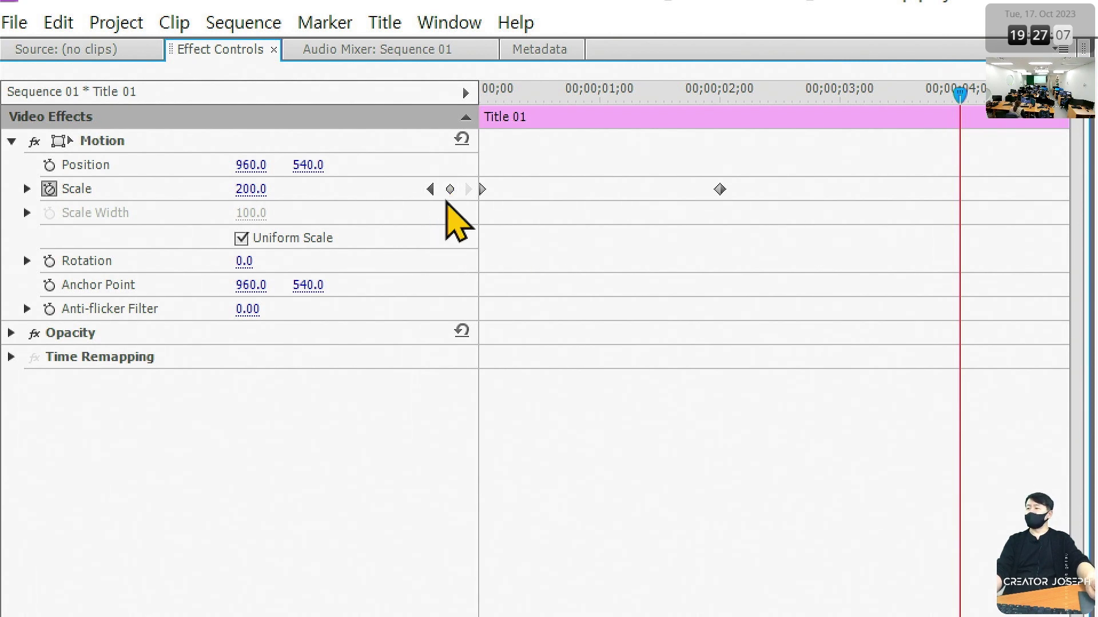
Add a third Scale keyframe of 100 at about 4 seconds and play from the start.
left_click(247, 193)
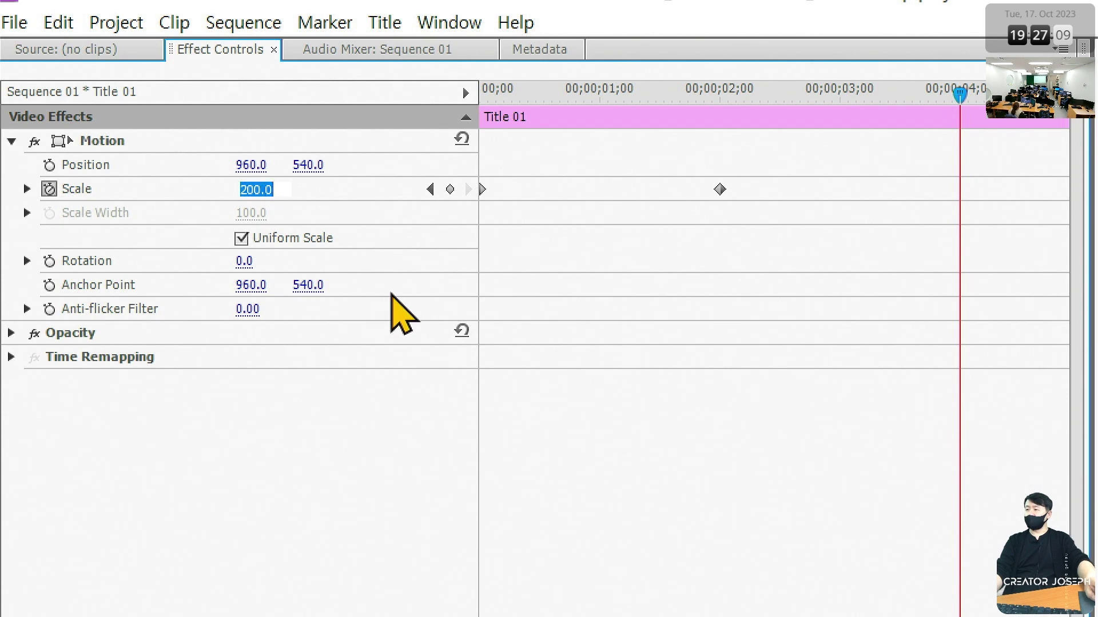
type("100")
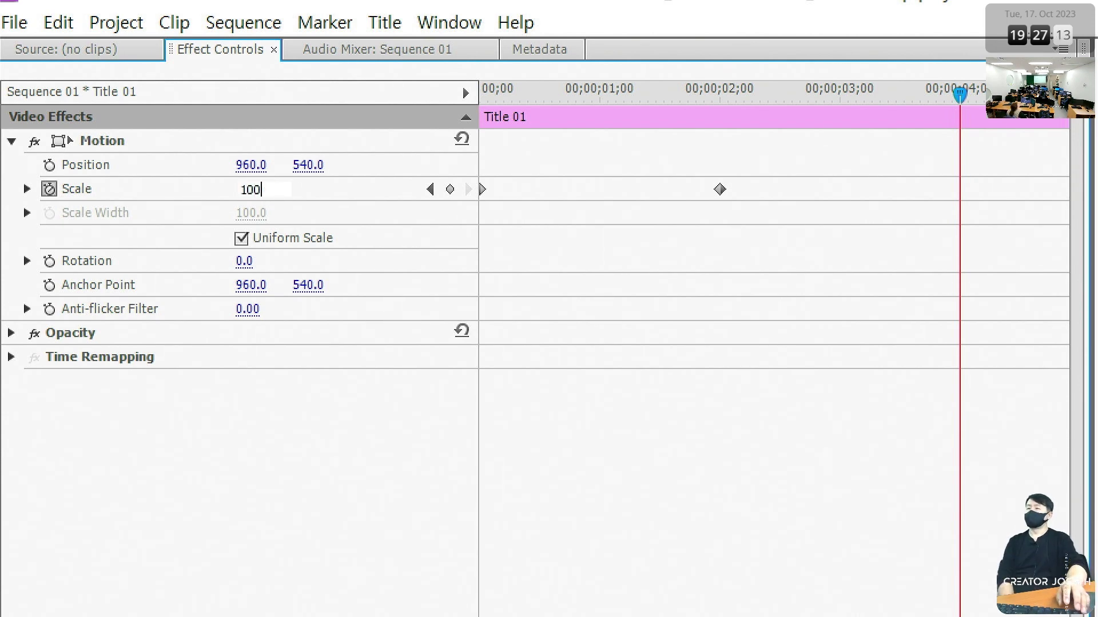
key("Return")
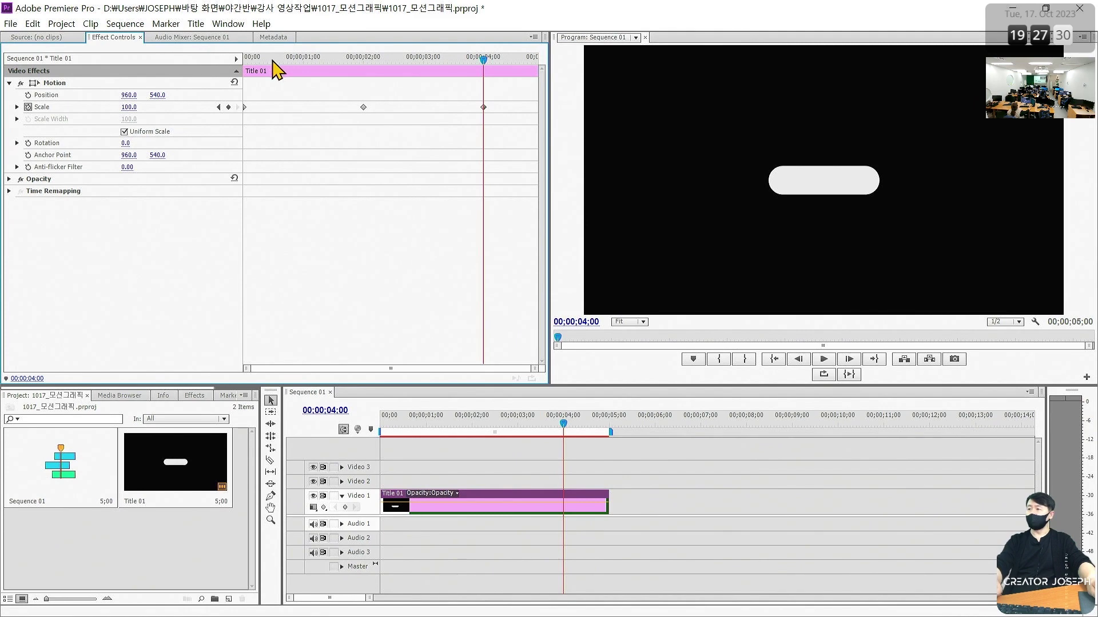
key("Home")
key("space")
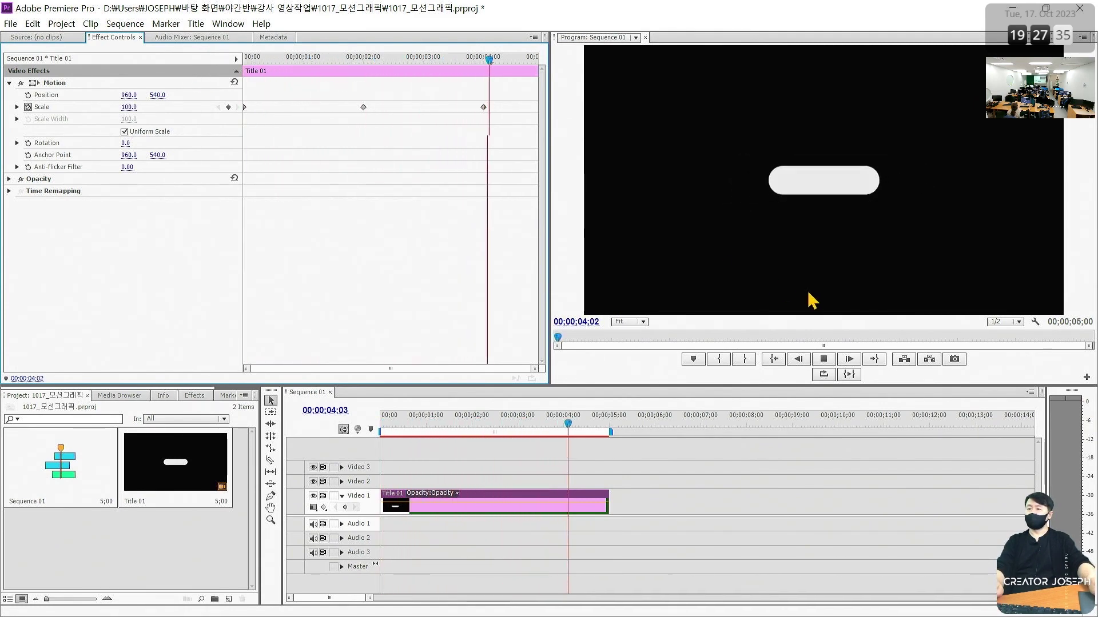
Loop the title playback, then stop it and return to the sequence start.
left_click(826, 374)
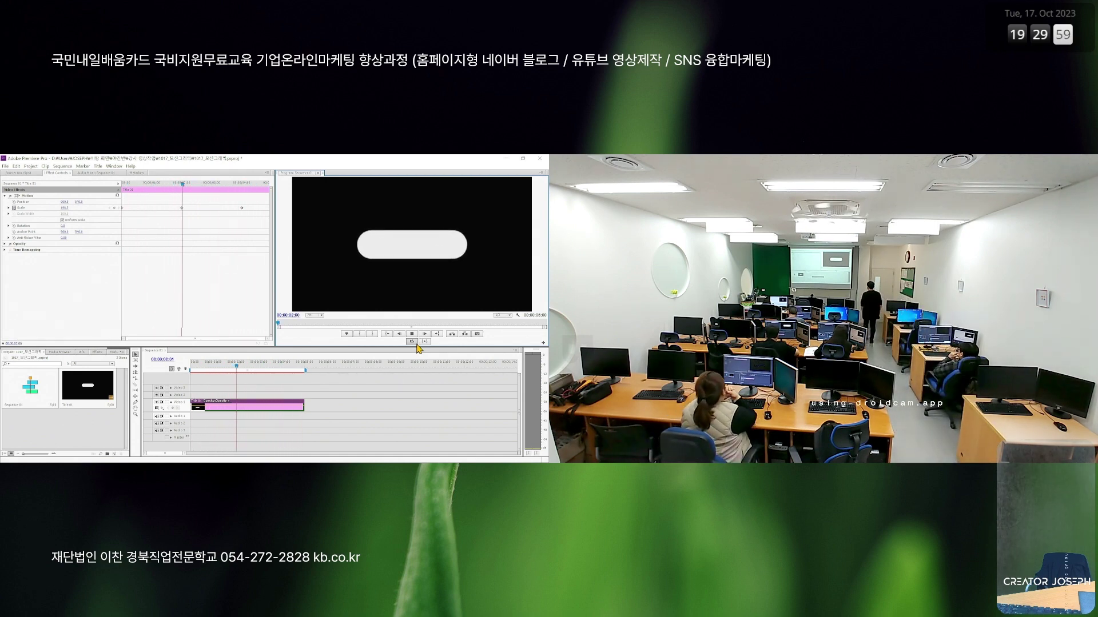
key("space")
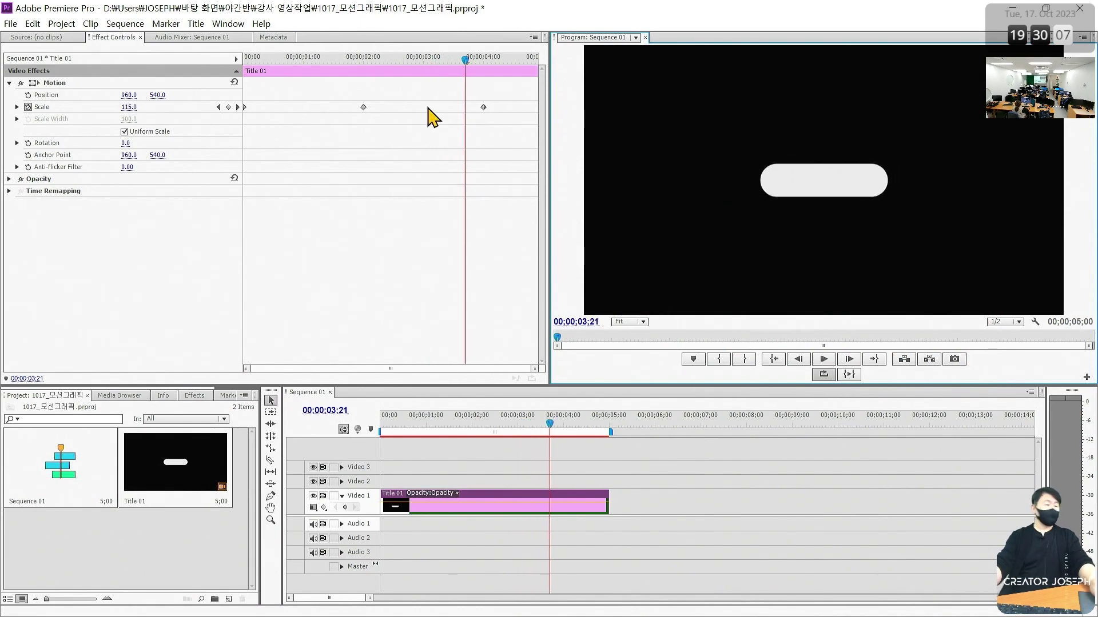
key("Home")
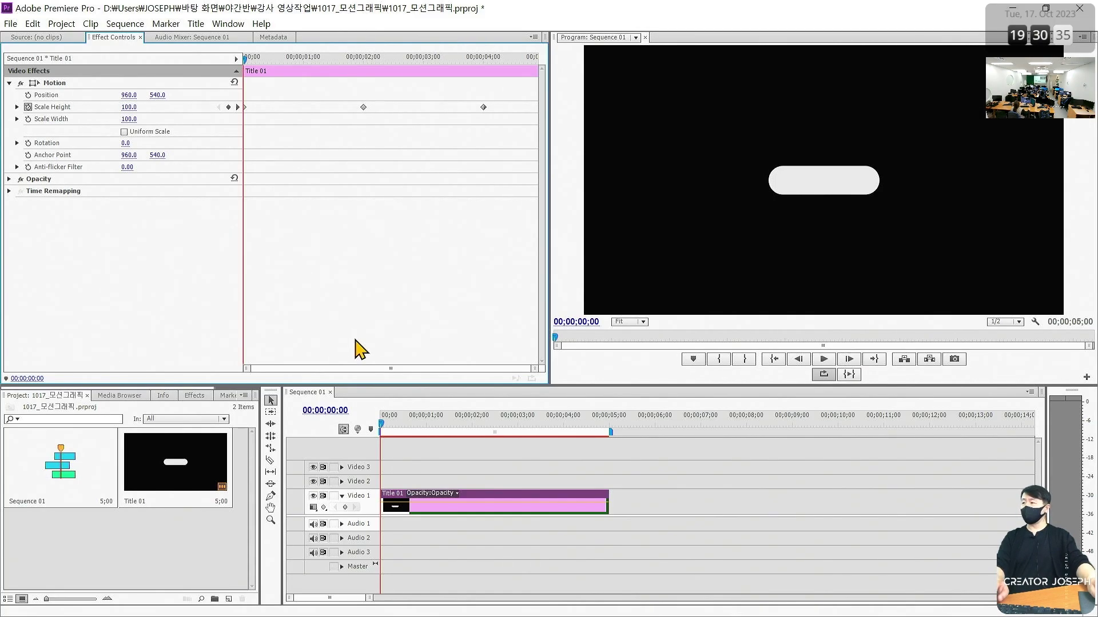
Play and scrub the vertical stretch, then jump to the first Scale Height keyframe.
key("space")
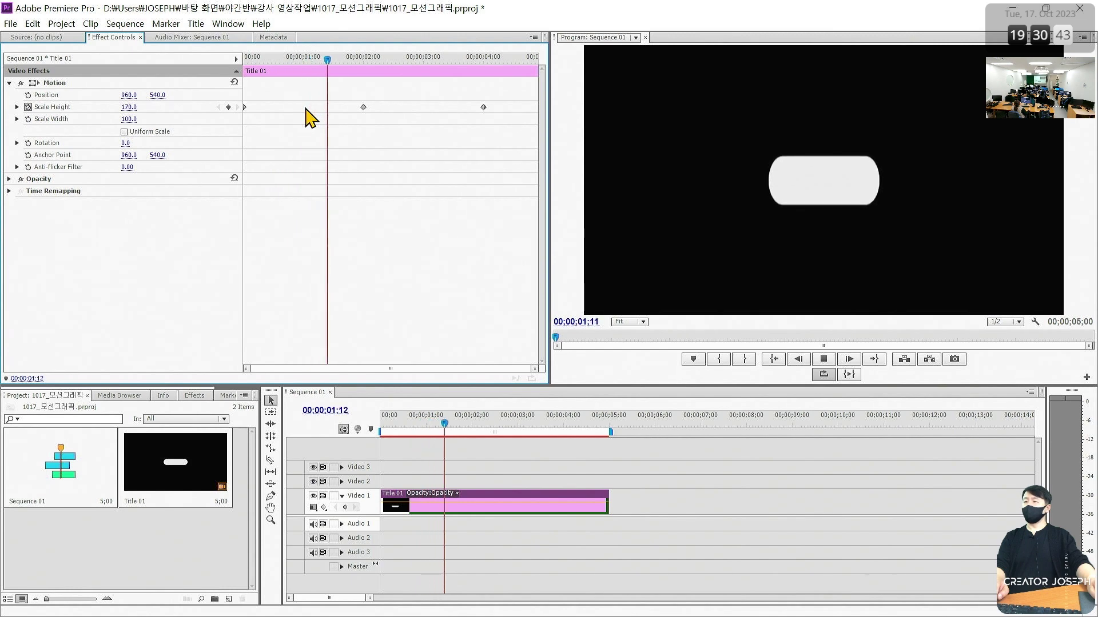
left_click_drag(320, 61, 191, 61)
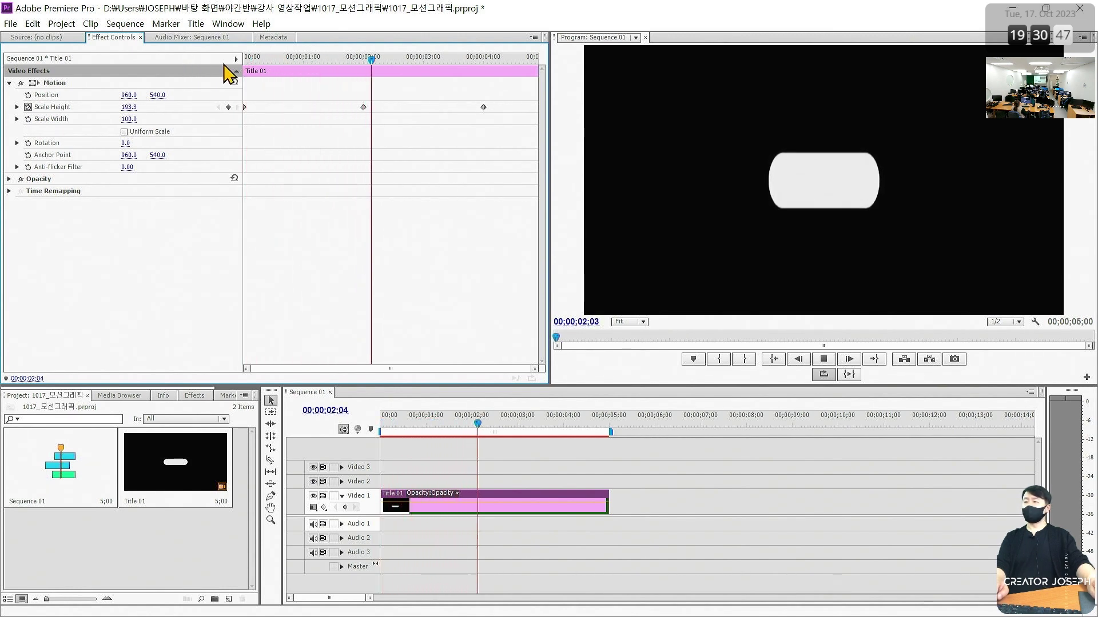
key("space")
left_click_drag(300, 61, 220, 60)
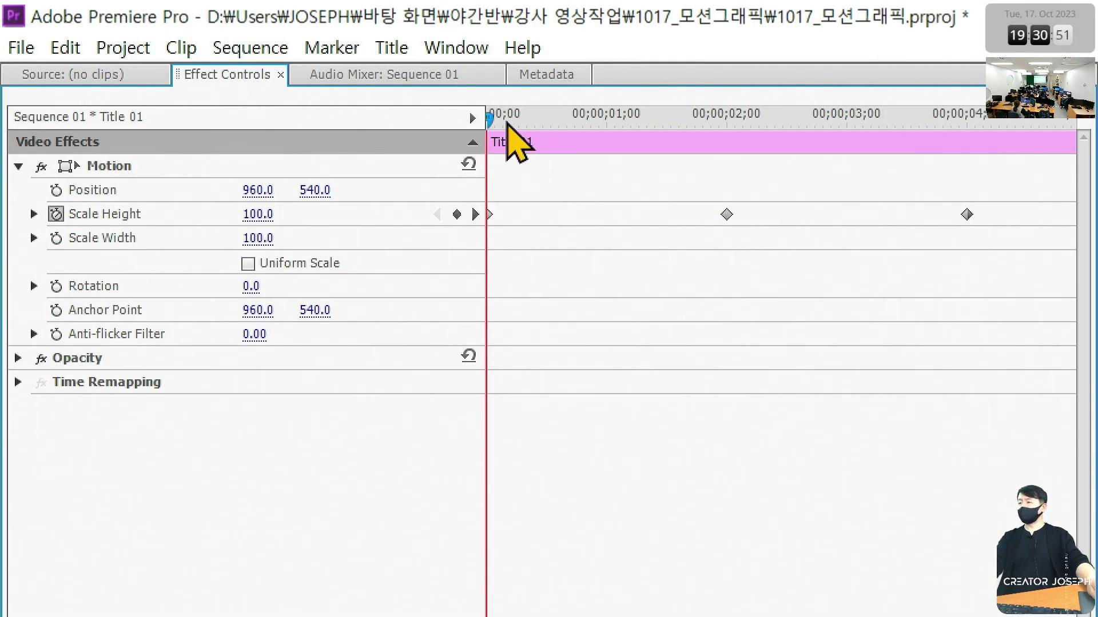
left_click_drag(490, 120, 521, 119)
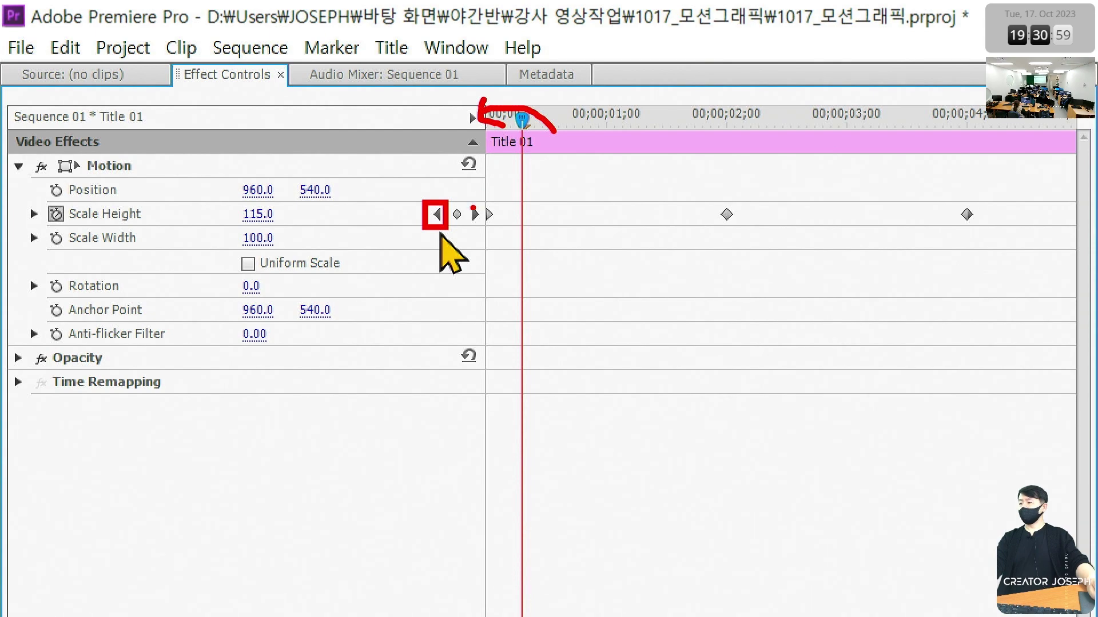
left_click(437, 215)
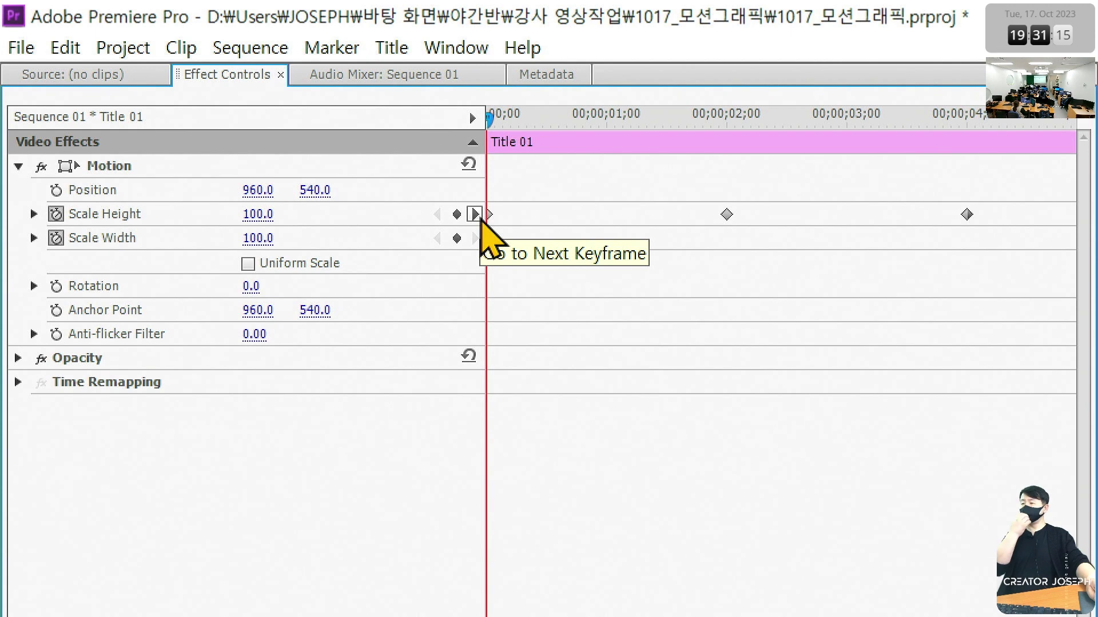
Add Scale Width keyframes at 2 and 4 seconds to match Scale Height, then return to 2 seconds.
left_click(475, 214)
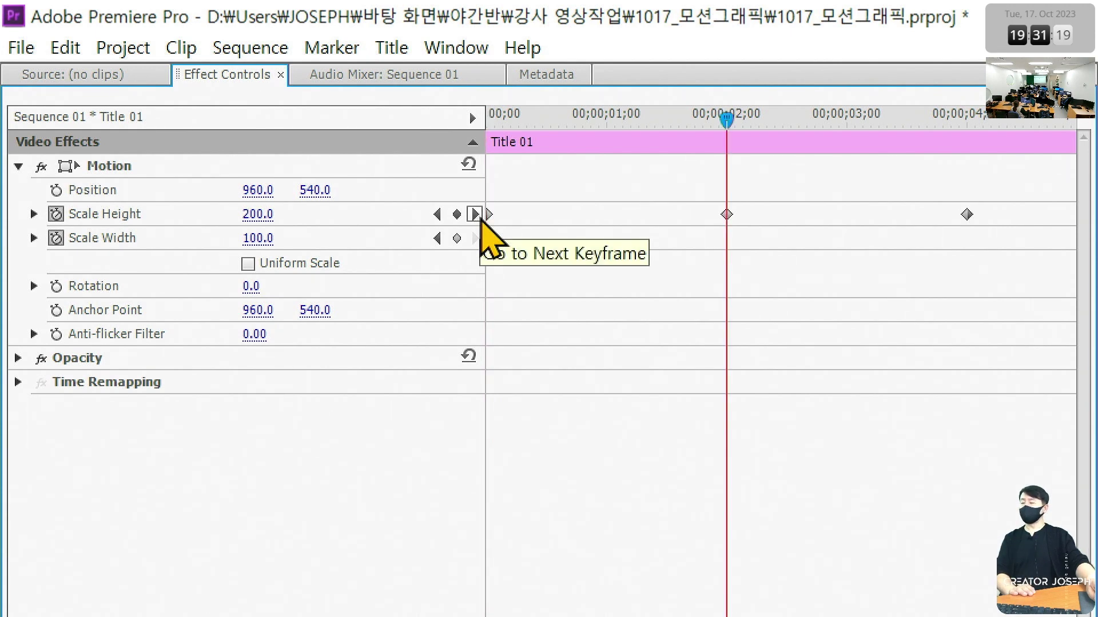
left_click(456, 238)
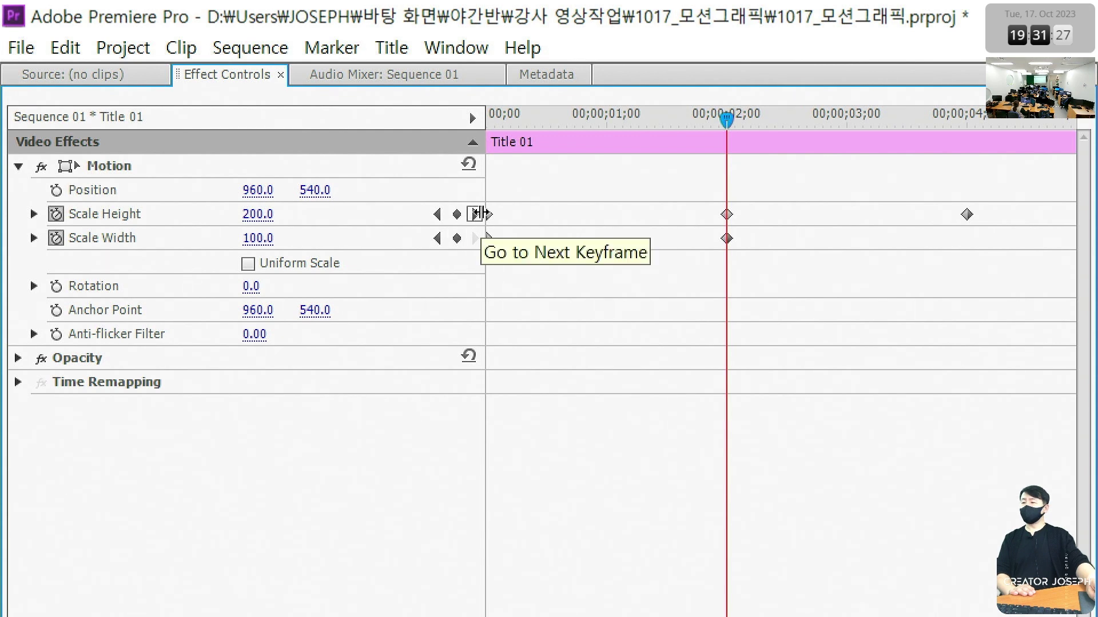
left_click(475, 214)
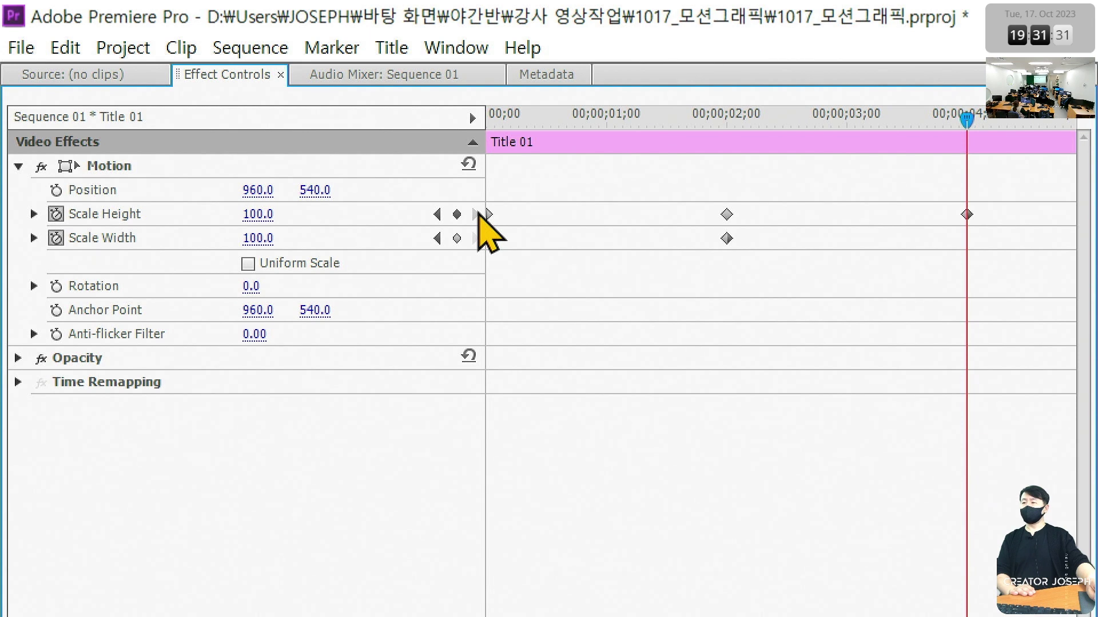
left_click(456, 238)
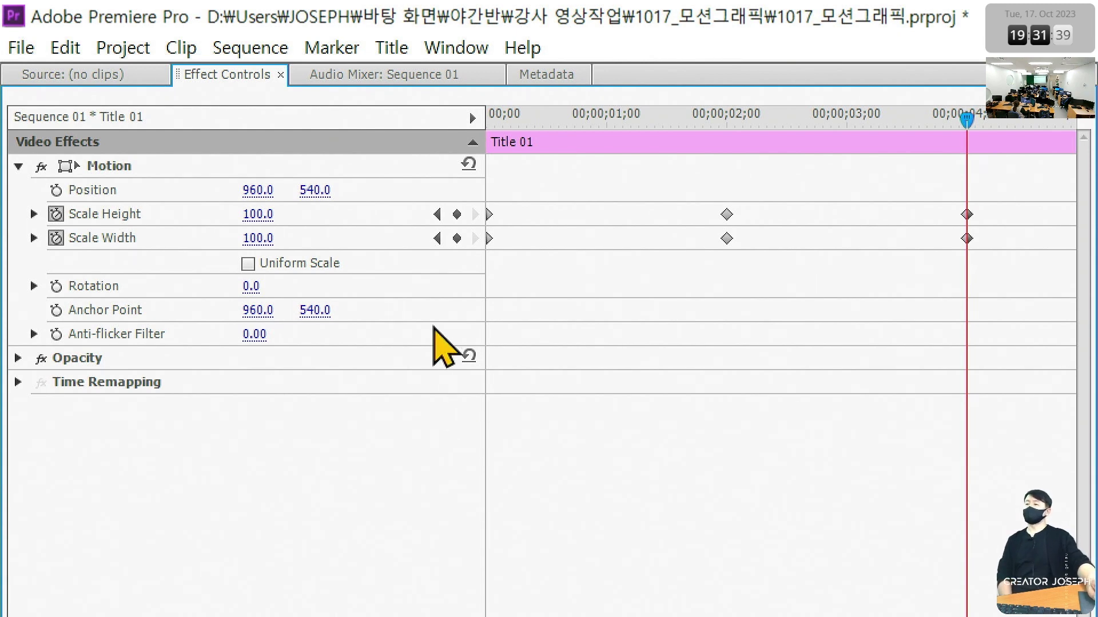
left_click(438, 239)
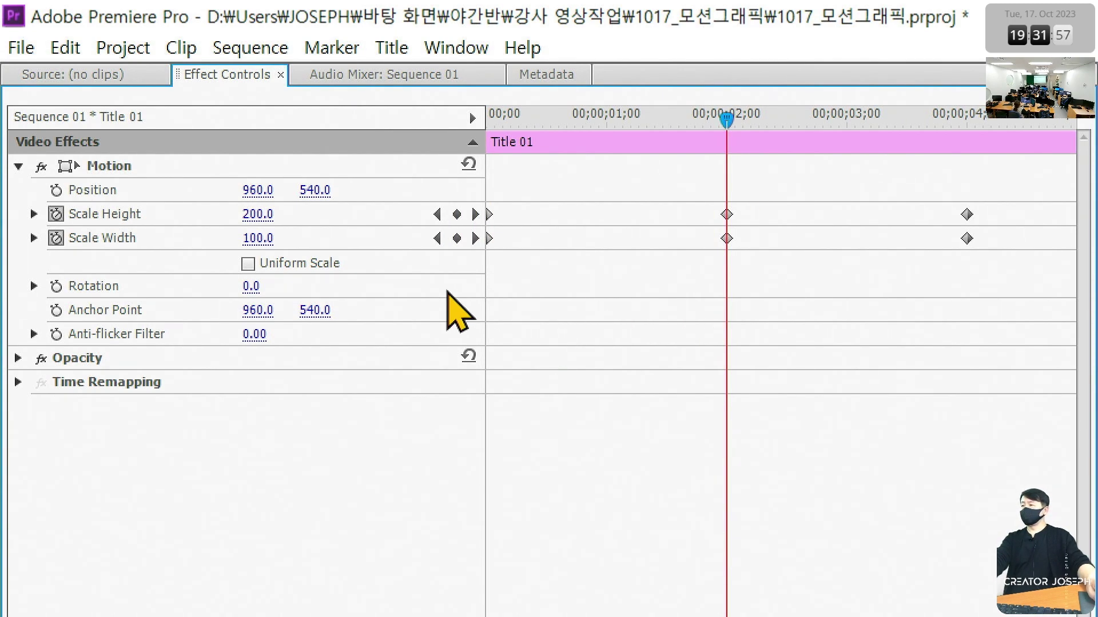
Set Scale Width to 50 at the 2-second keyframe and preview from the clip start.
left_click(258, 238)
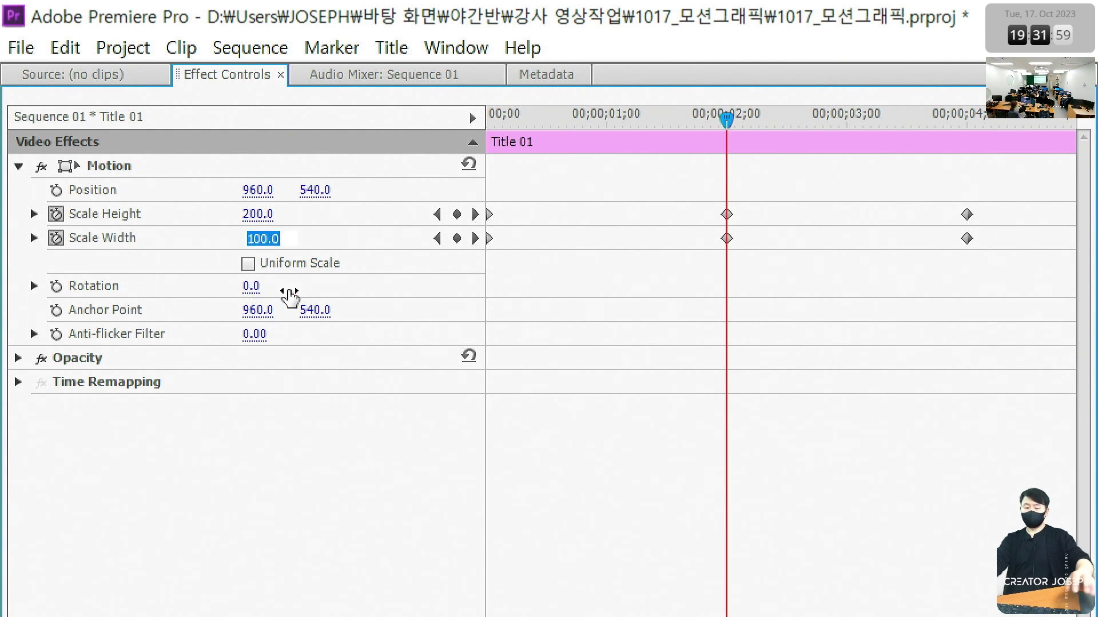
type("50")
key("Return")
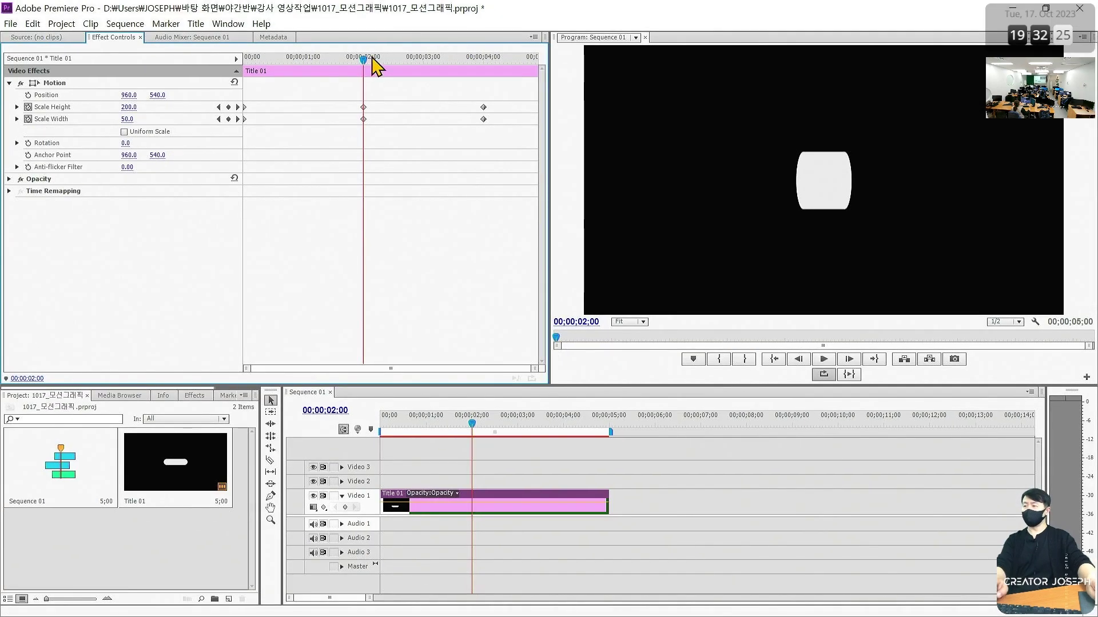
left_click_drag(366, 58, 246, 59)
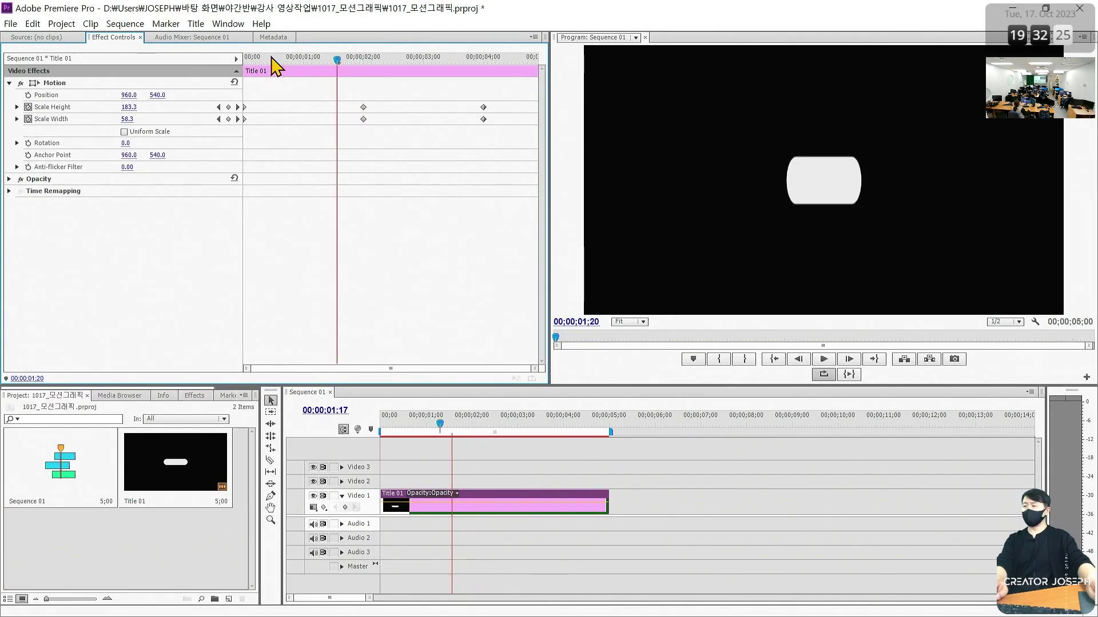
left_click(824, 360)
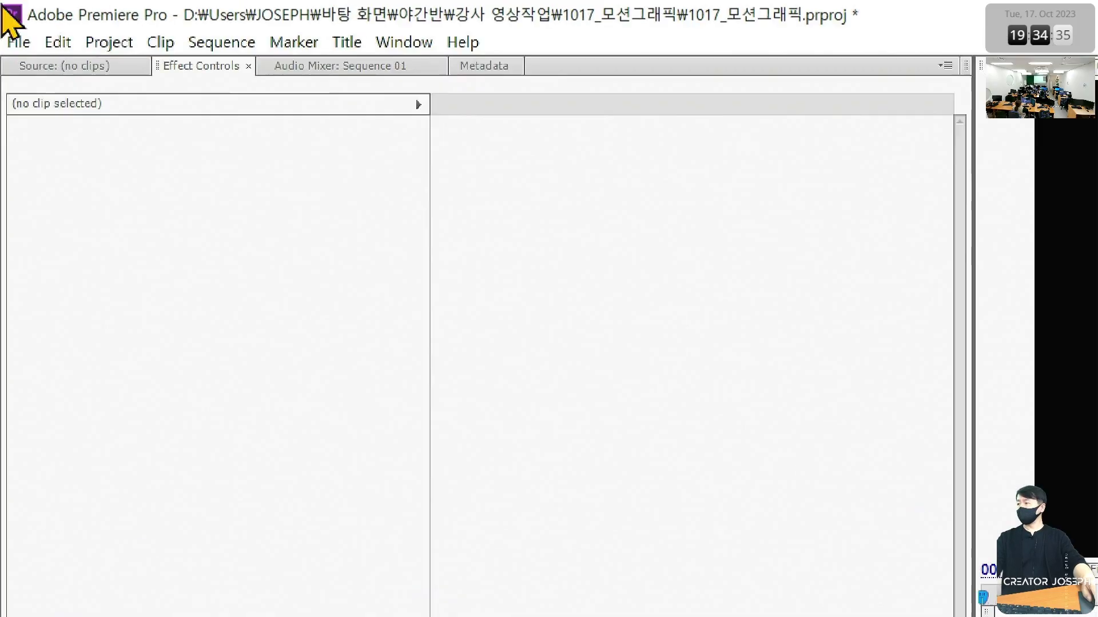
Create a new sequence, Sequence 02, with default settings.
left_click(9, 24)
mouse_move(294, 80)
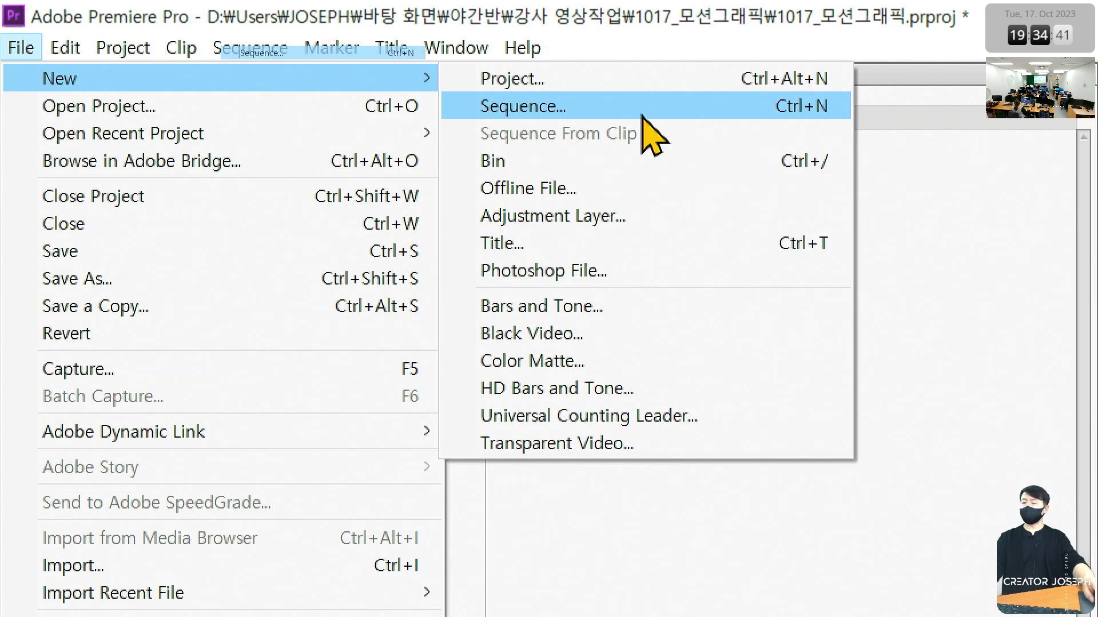
left_click(641, 110)
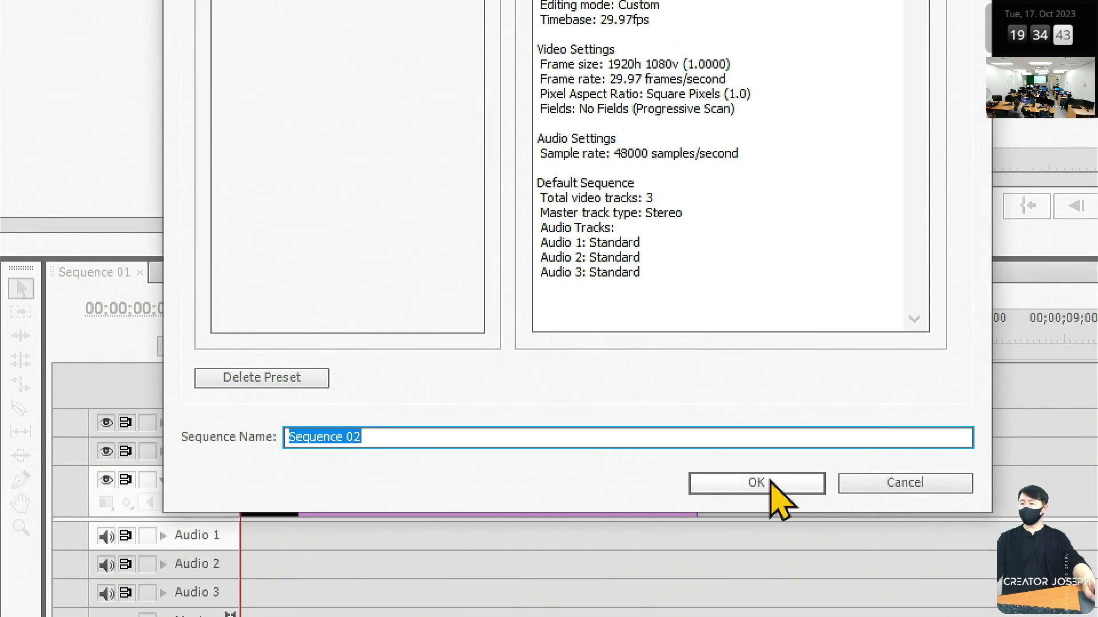
left_click(770, 481)
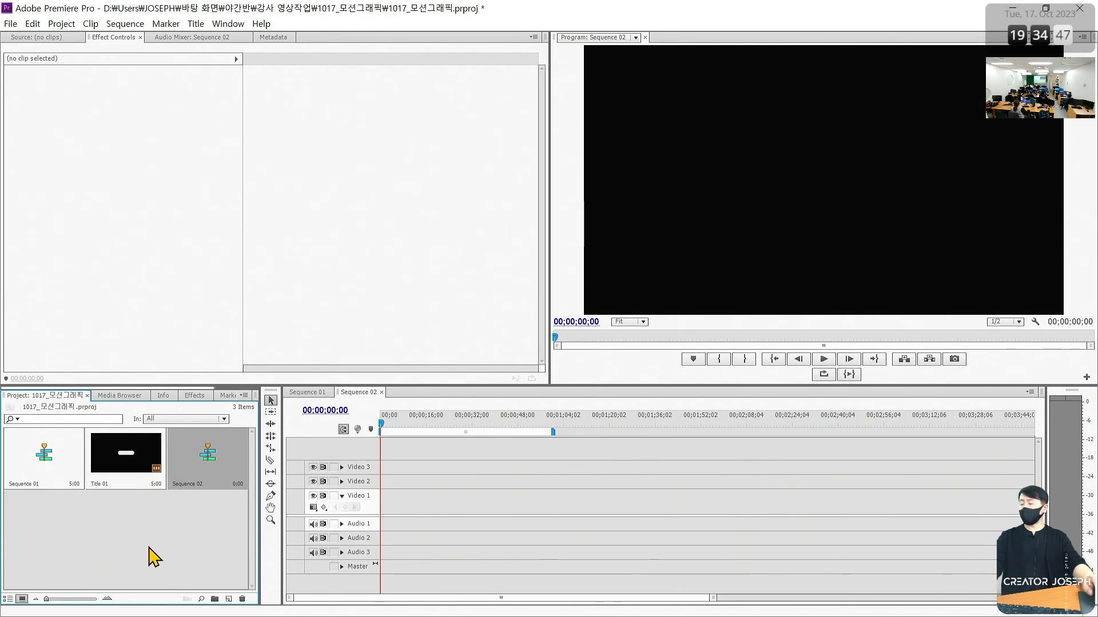
Place Title 01 at the start of Video 1, zoom in, and select the clip.
left_click(153, 558)
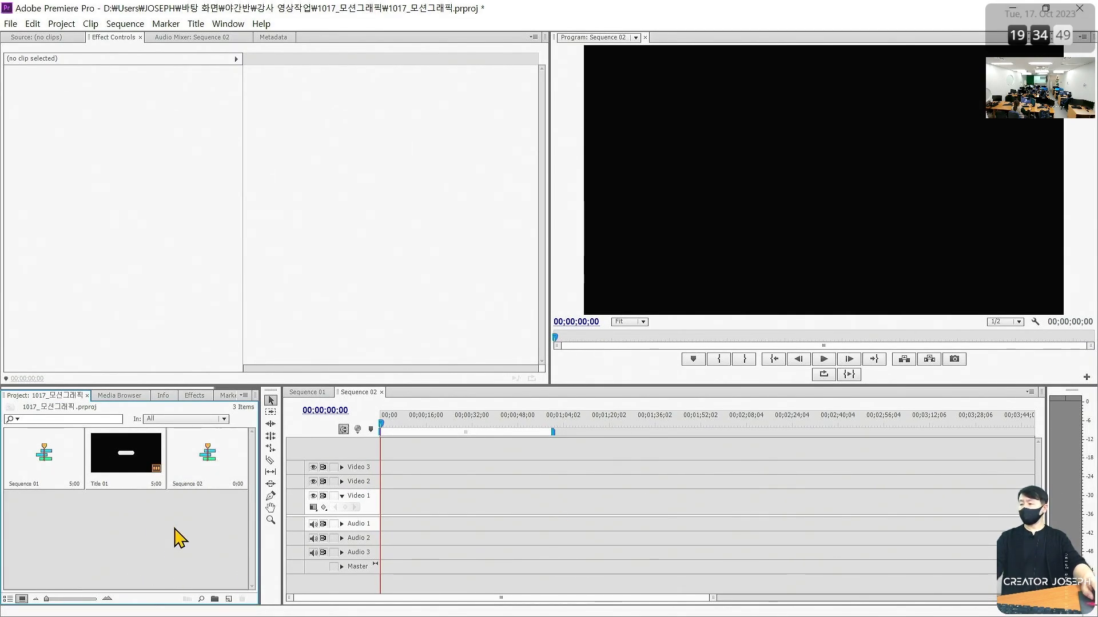
left_click(139, 462)
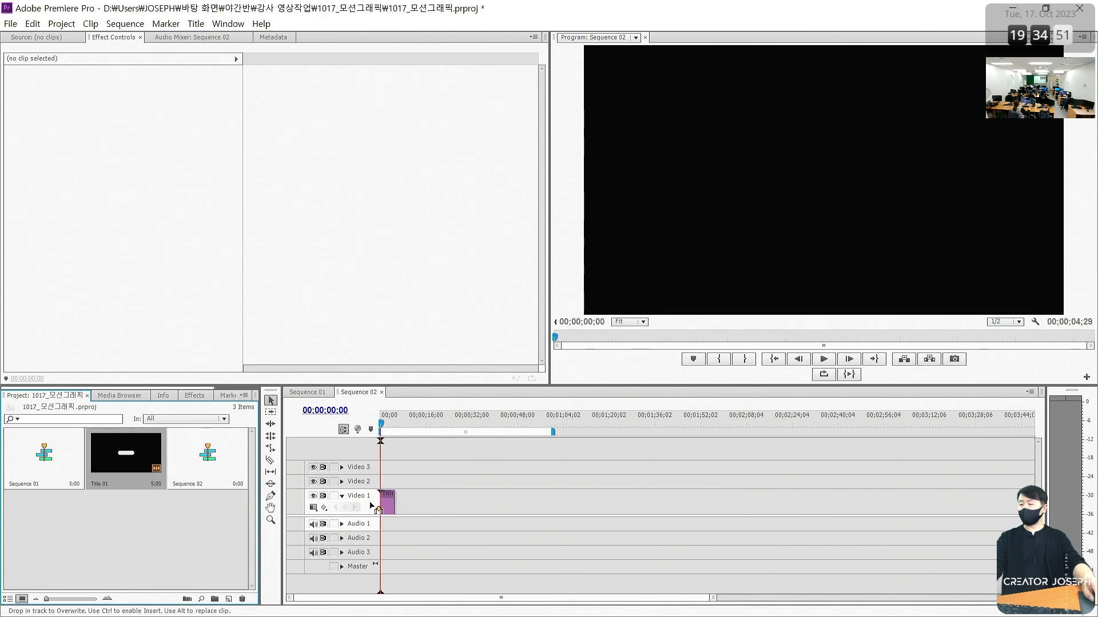
left_click_drag(138, 460, 389, 503)
key("equal")
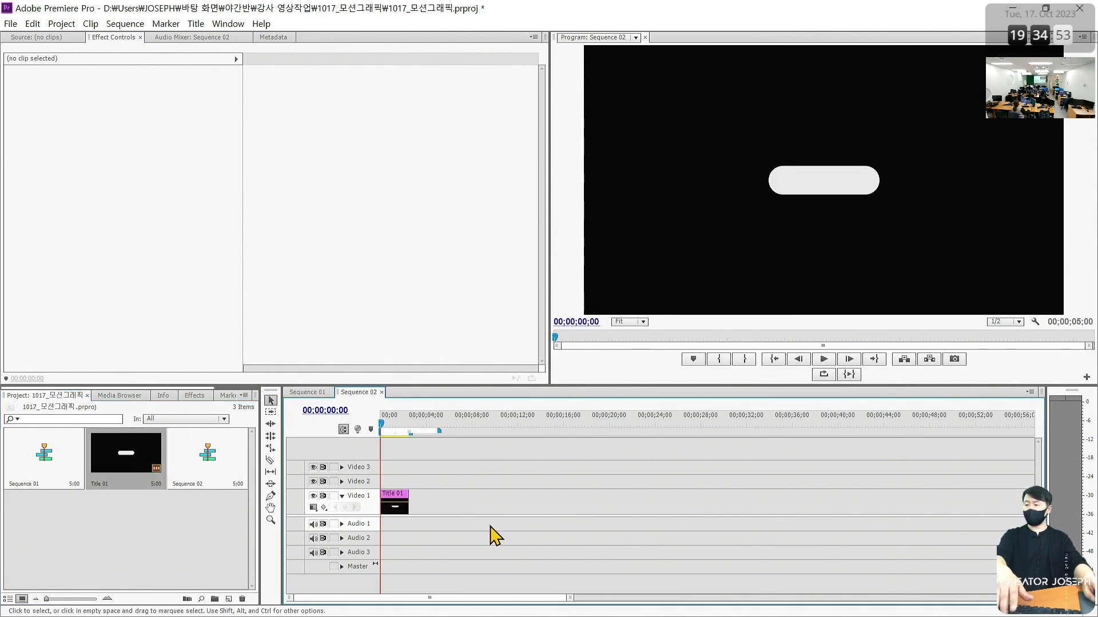
key("equal")
key("equal")
key("equal")
left_click(543, 495)
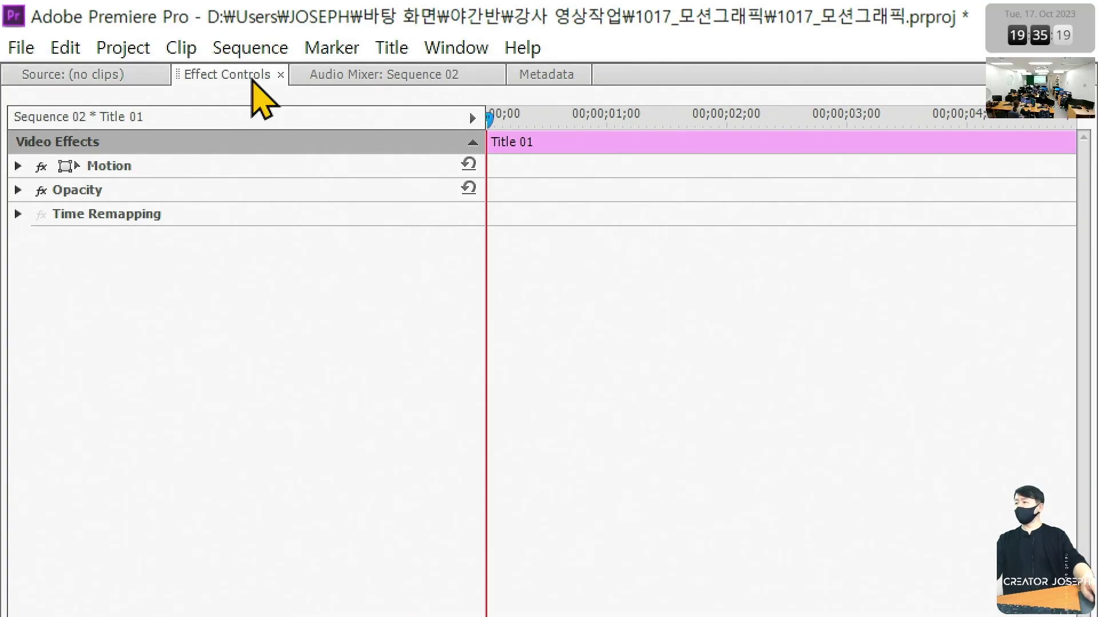
Turn off Uniform Scale and add Scale Width keyframes at the start and at 0;15.
left_click(18, 166)
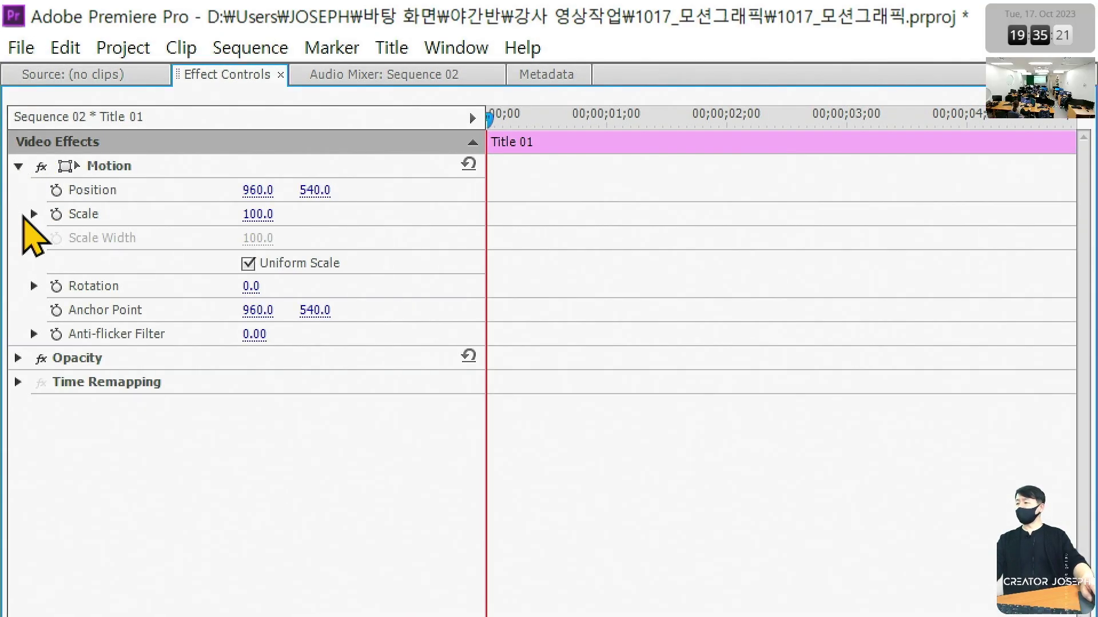
left_click(252, 264)
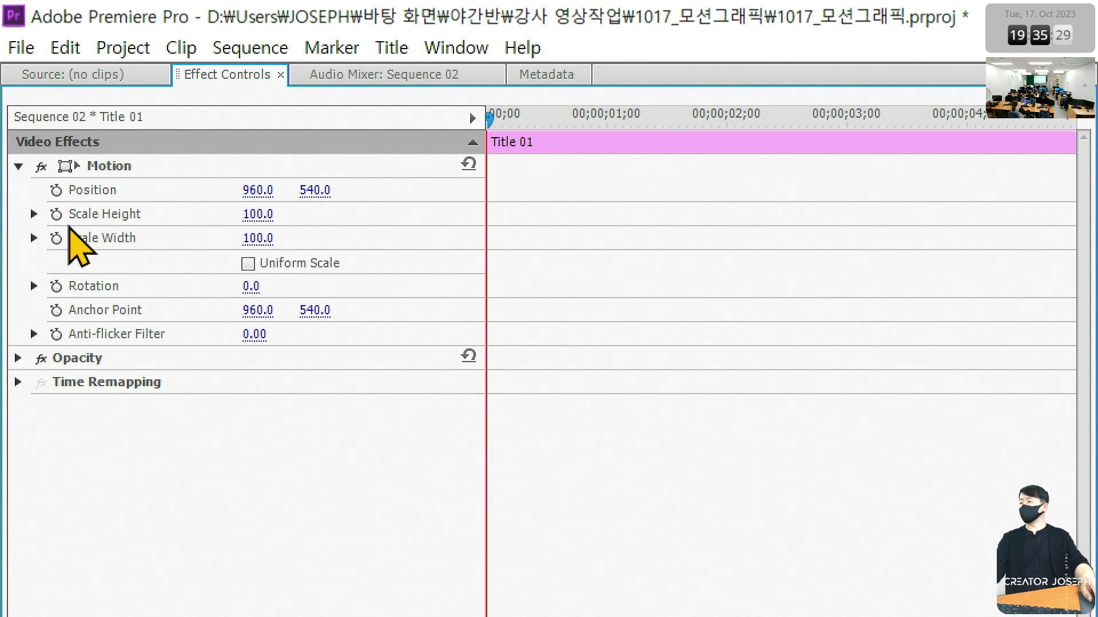
left_click(56, 237)
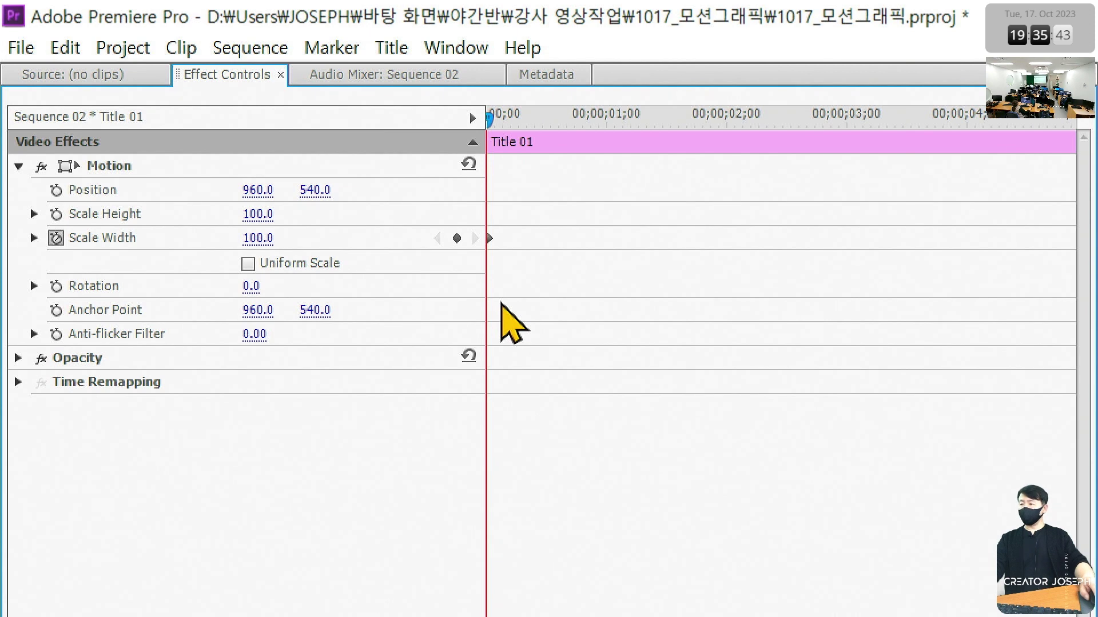
key("shift+Right")
key("shift+Right")
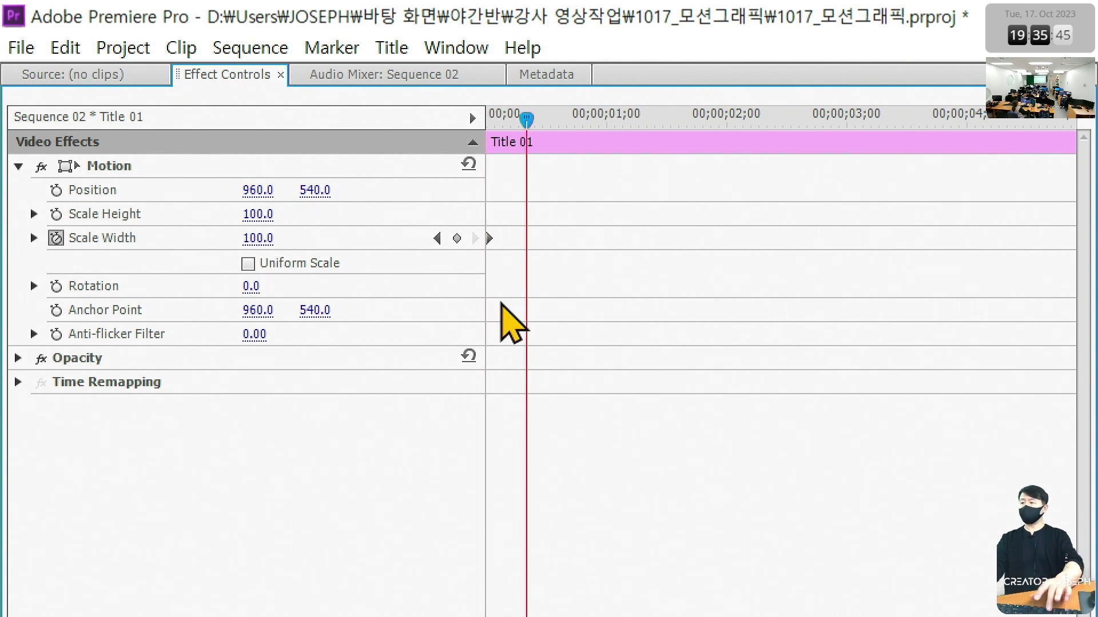
key("shift+Right")
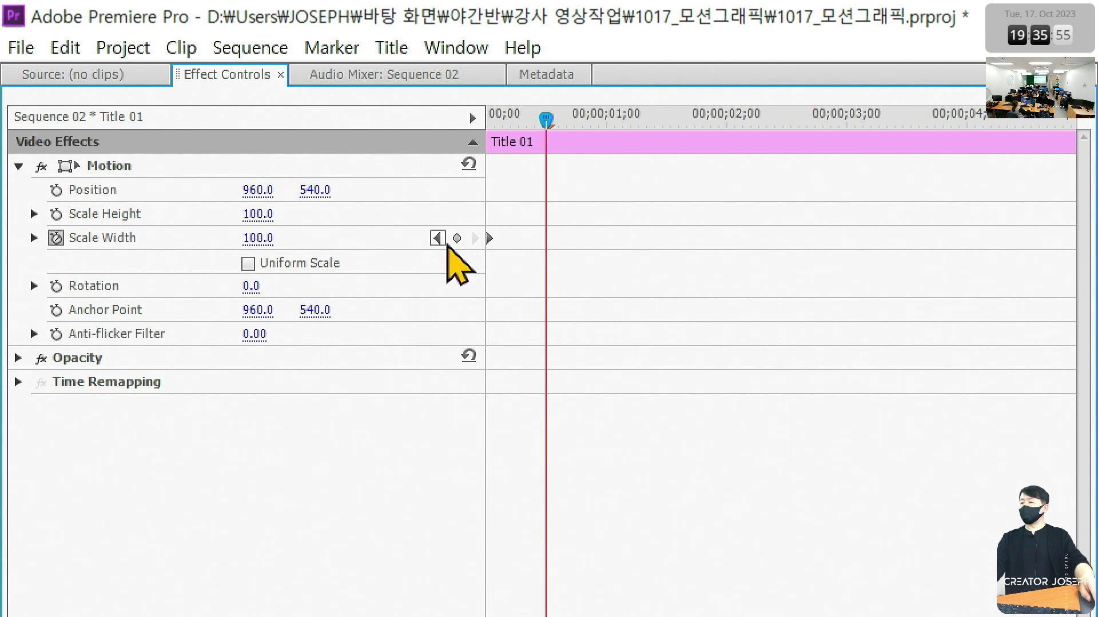
left_click(453, 242)
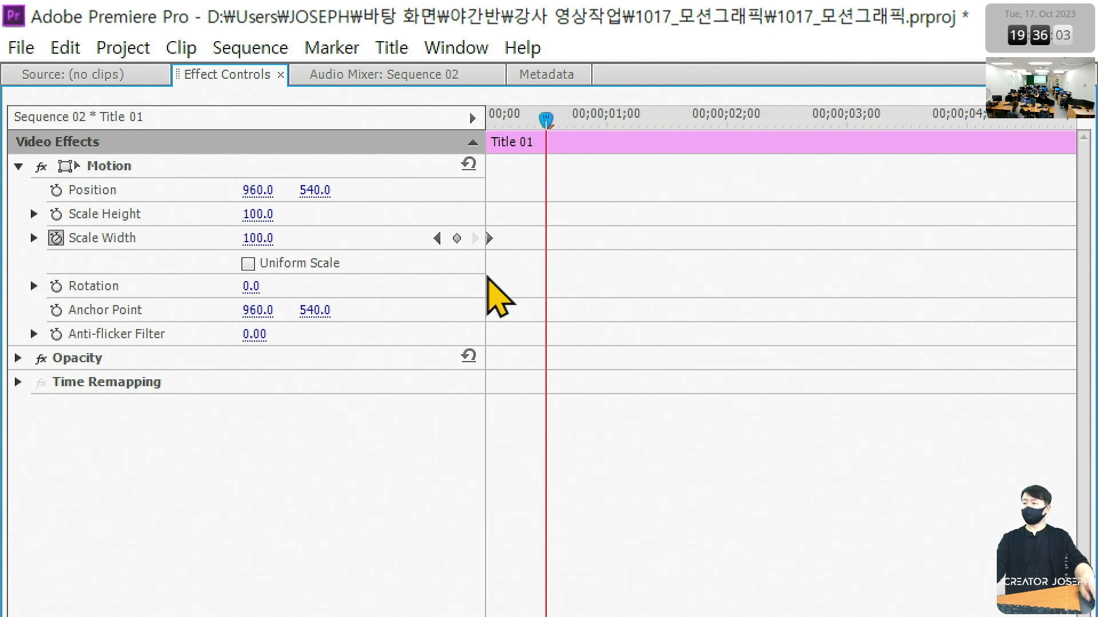
left_click(457, 239)
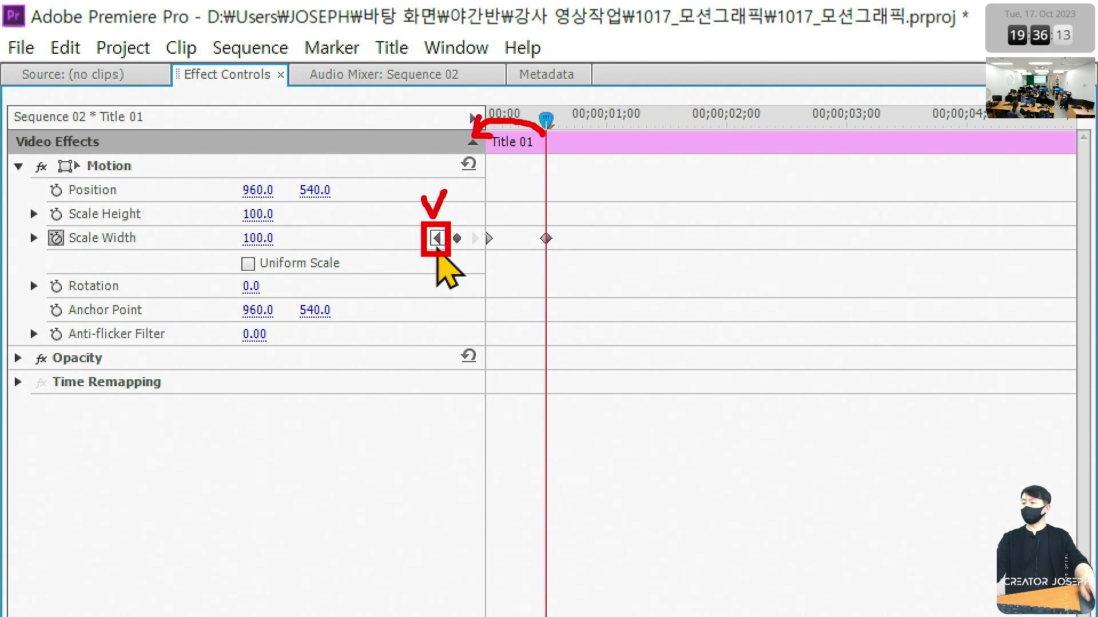
Set the first Scale Width keyframe to 0.
left_click(437, 239)
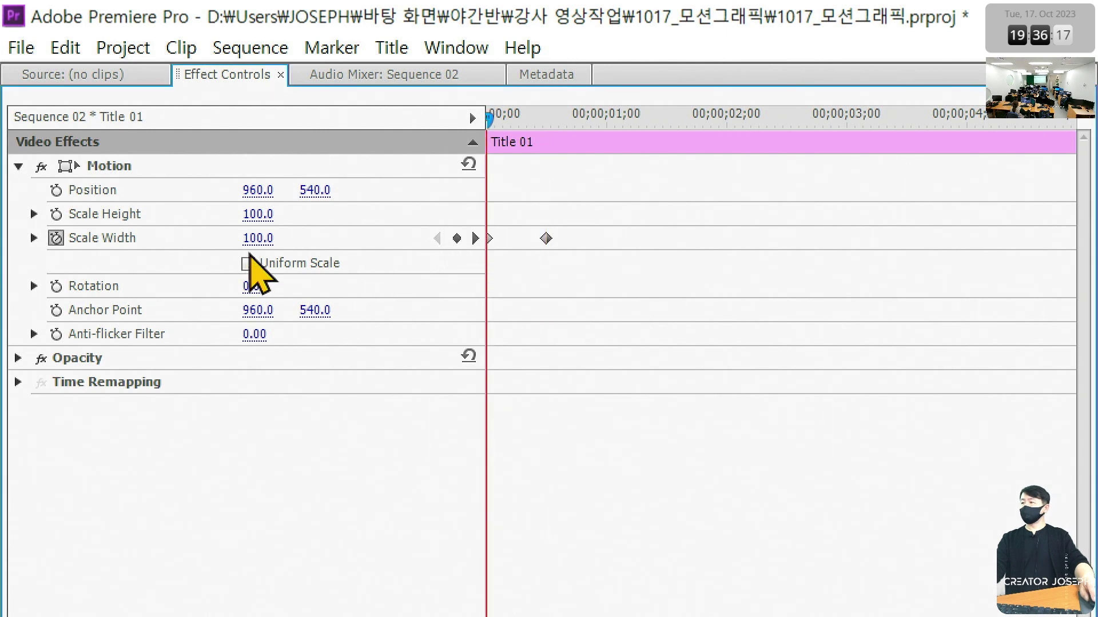
left_click(258, 238)
type("0")
key("Return")
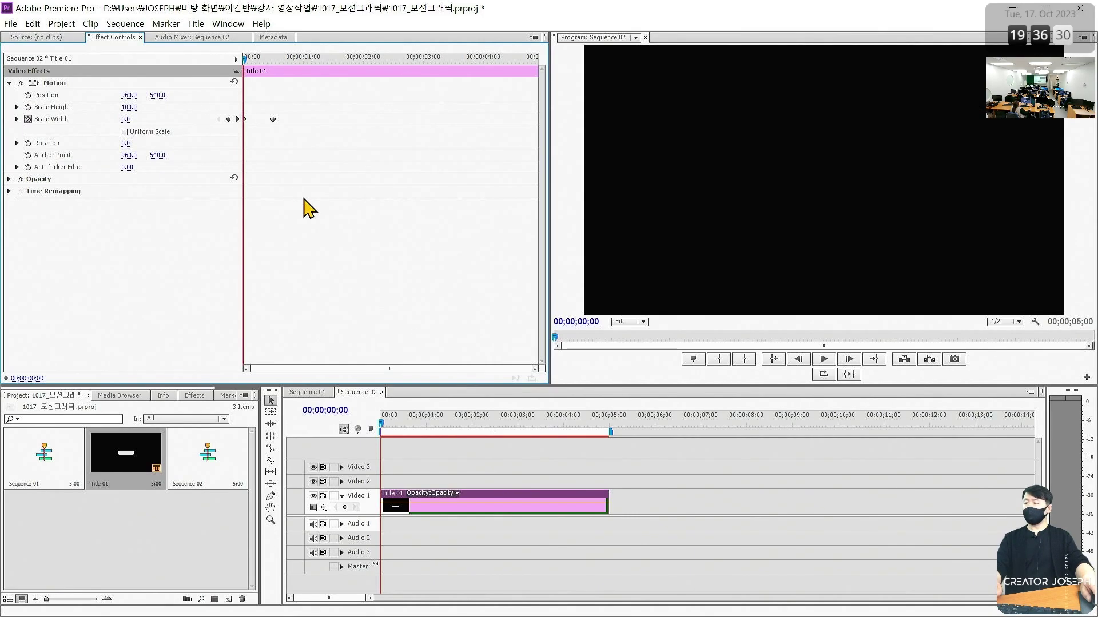
Preview the width animation from the start a few times.
key("space")
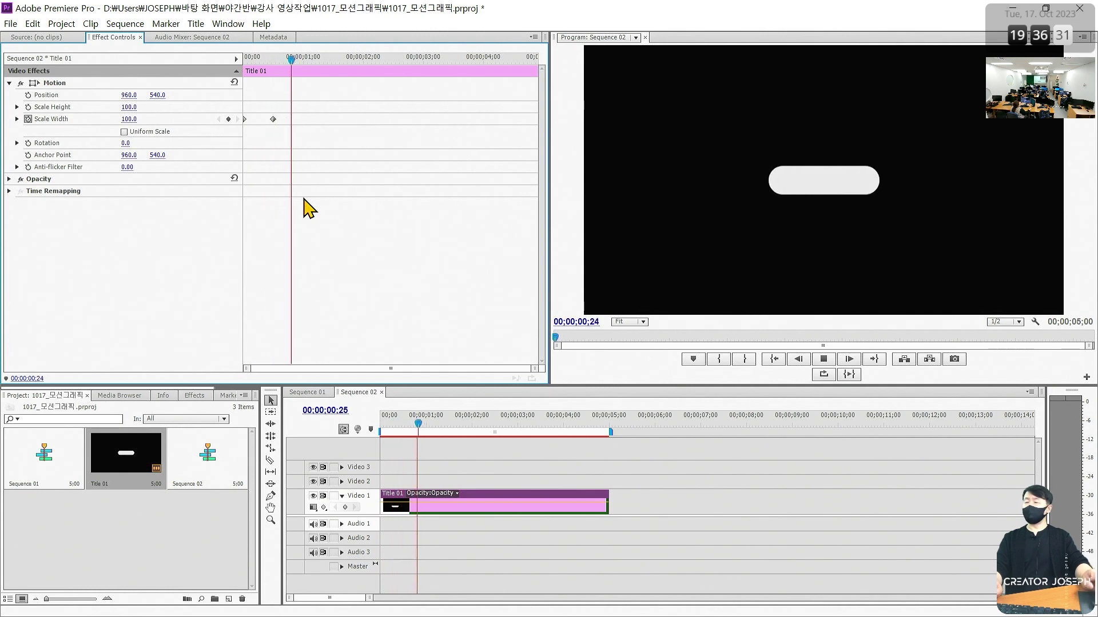
key("space")
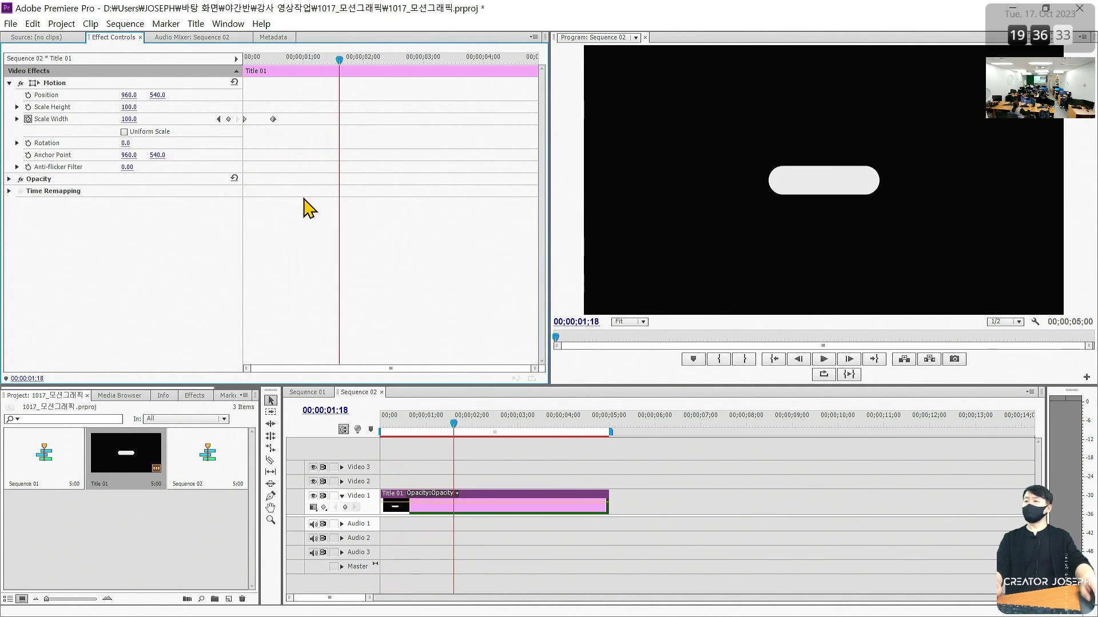
left_click(281, 59)
key("Home")
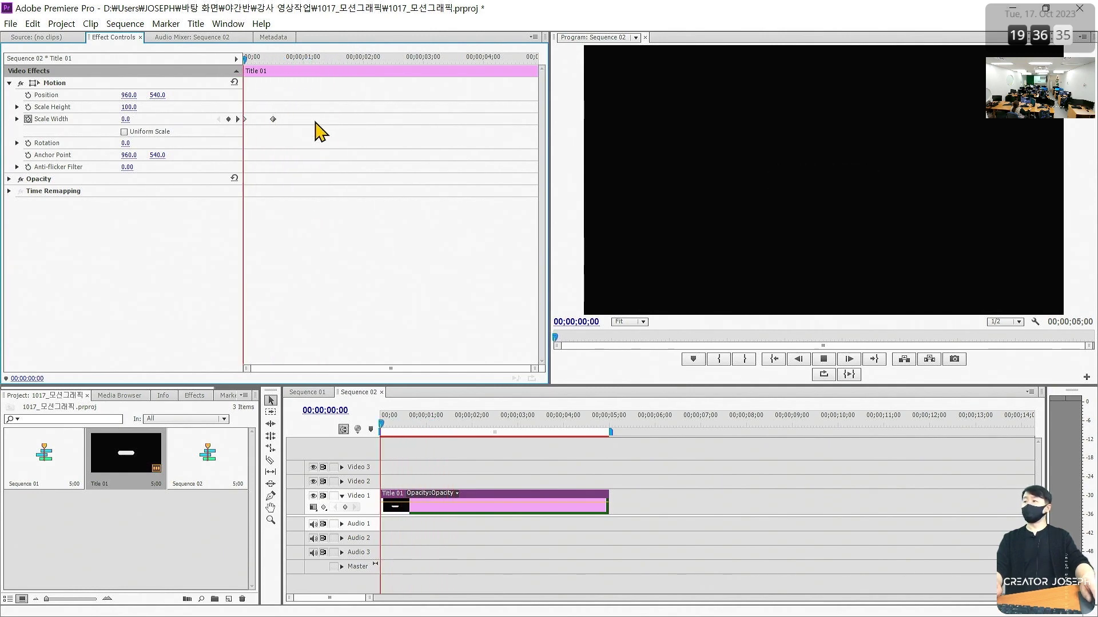
key("space")
key("Home")
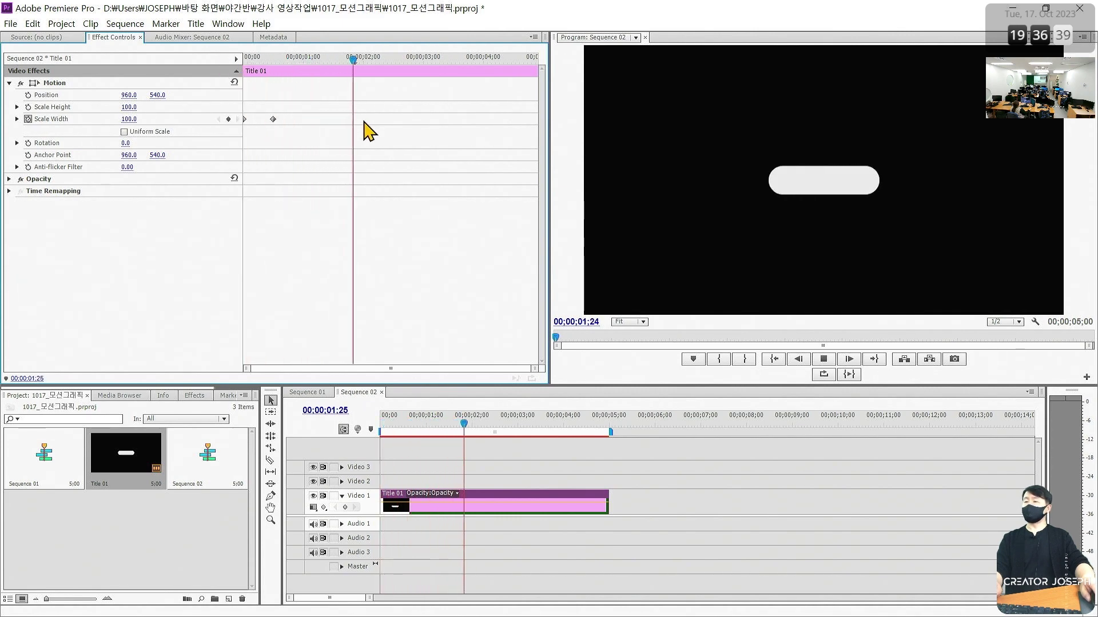
key("space")
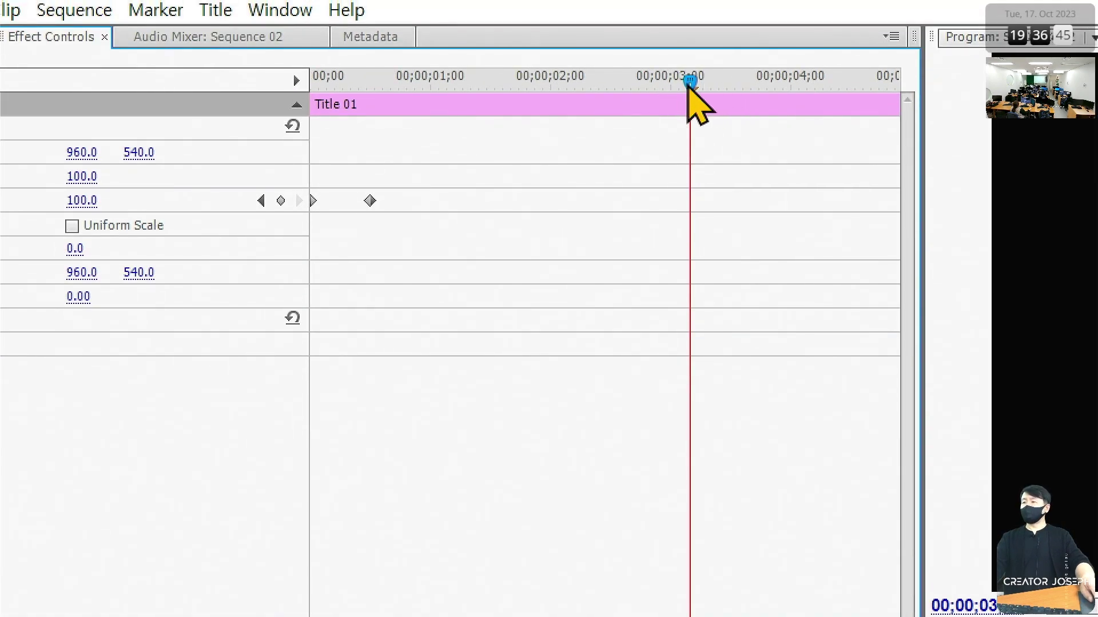
Add a full-width Scale Width keyframe at 3 seconds and a 0 keyframe at about 3;15.
left_click_drag(688, 81, 670, 80)
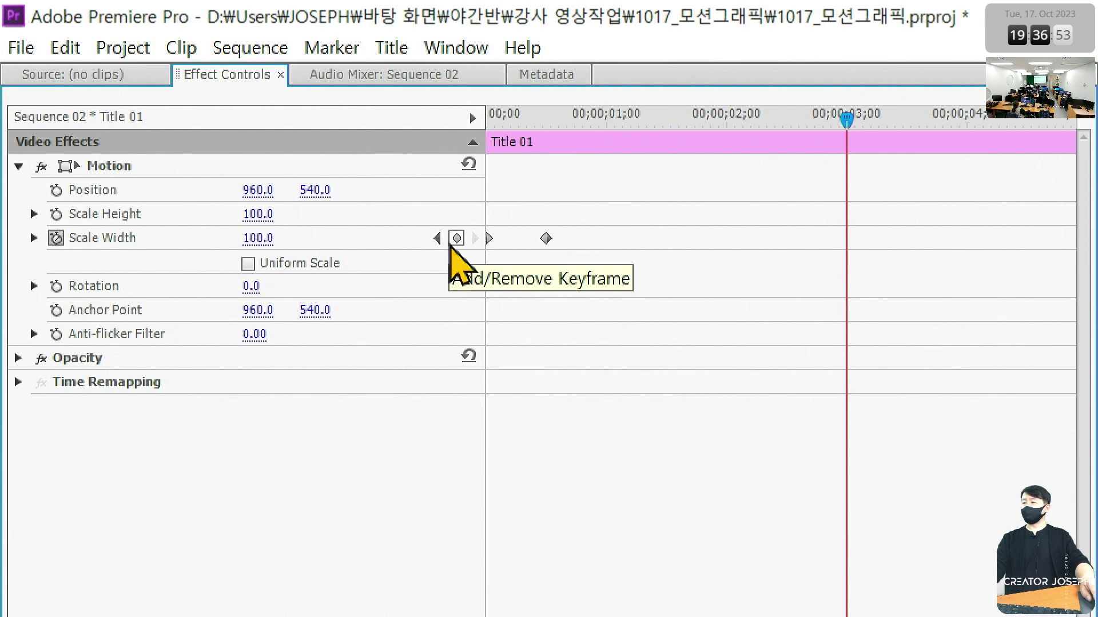
left_click(456, 238)
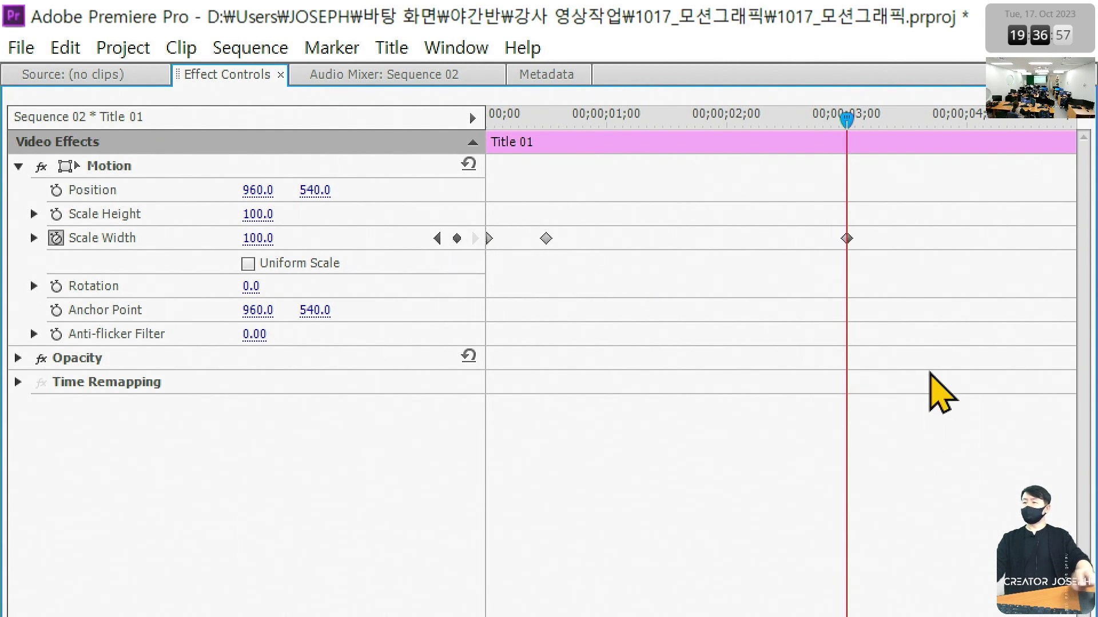
key("space")
key("space")
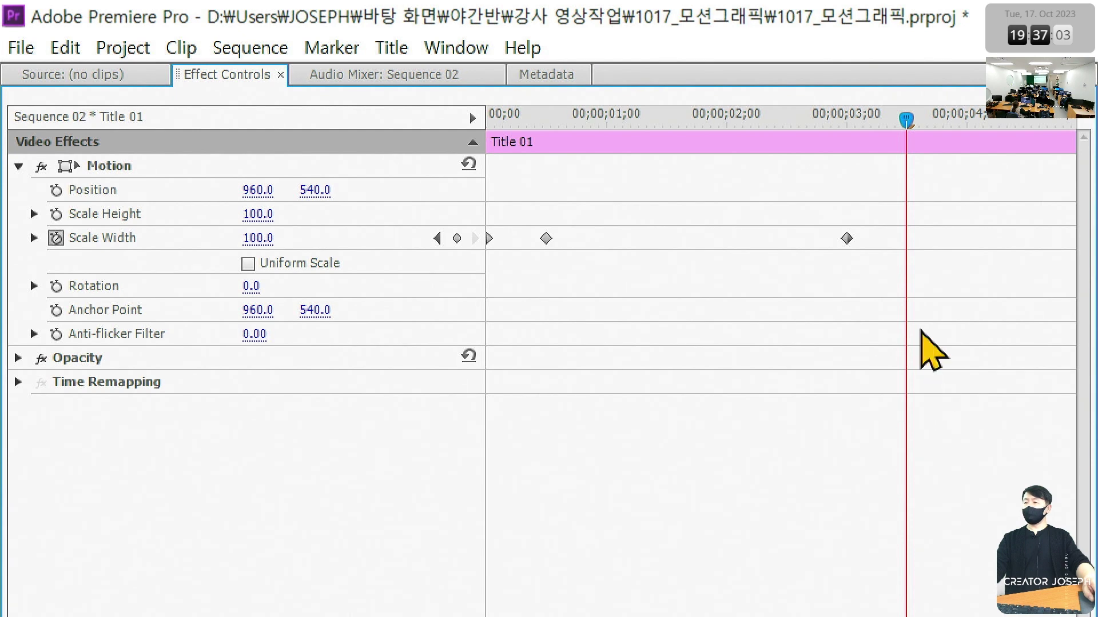
left_click(456, 238)
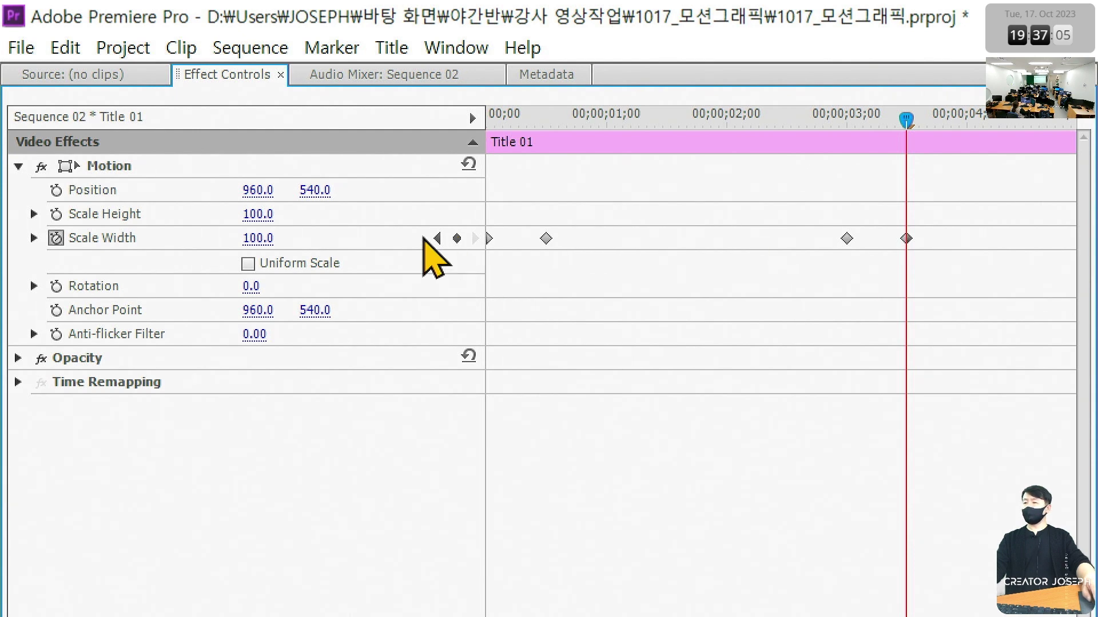
left_click(258, 237)
type("0")
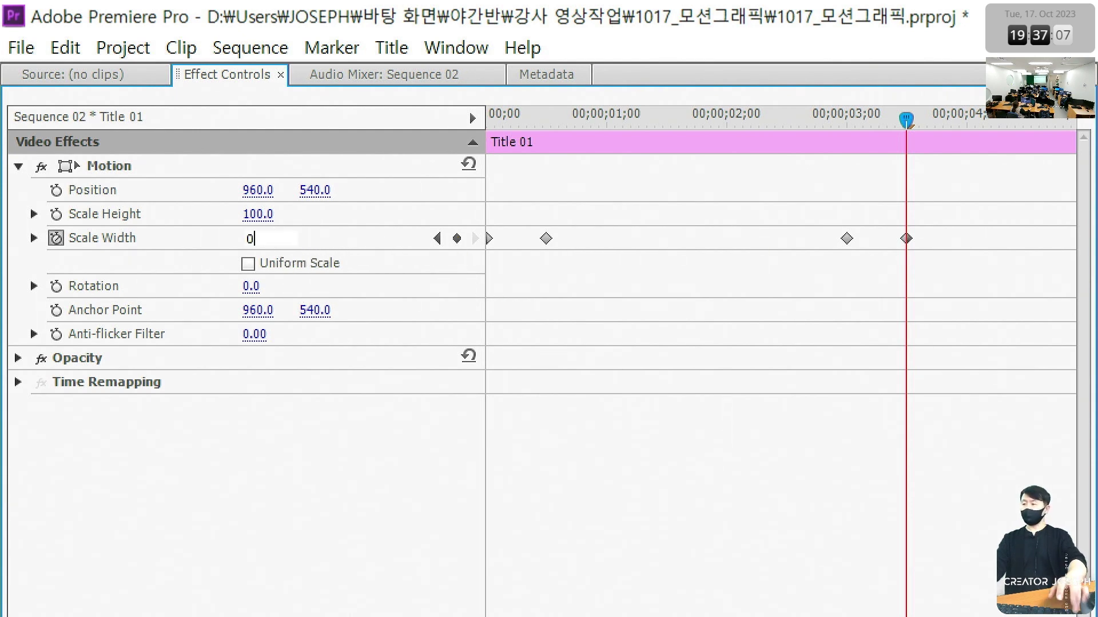
key("Return")
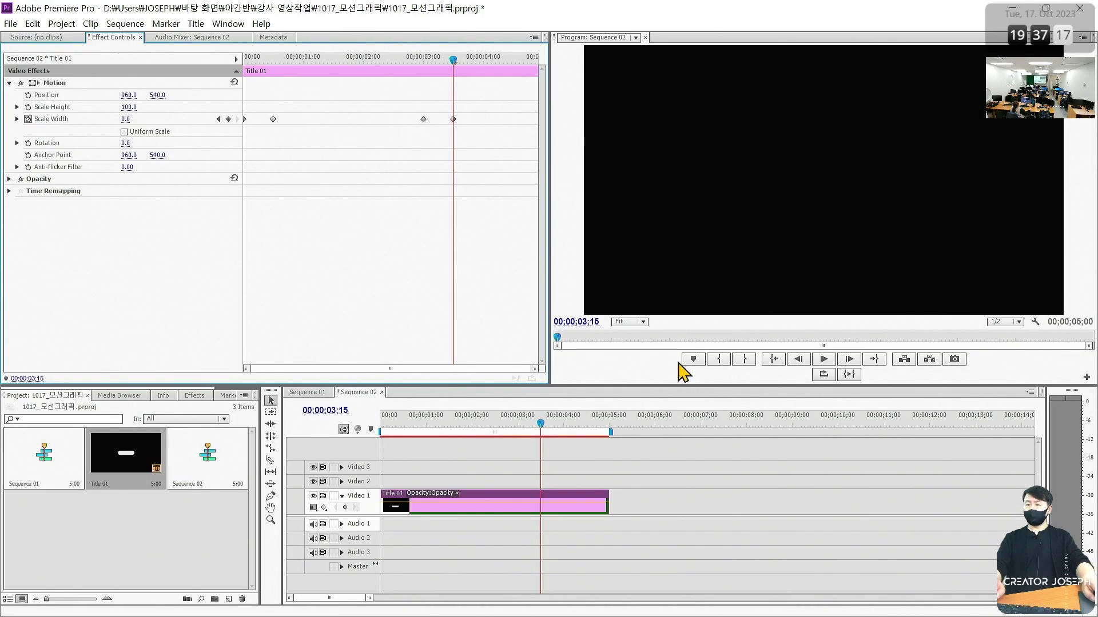
left_click(824, 359)
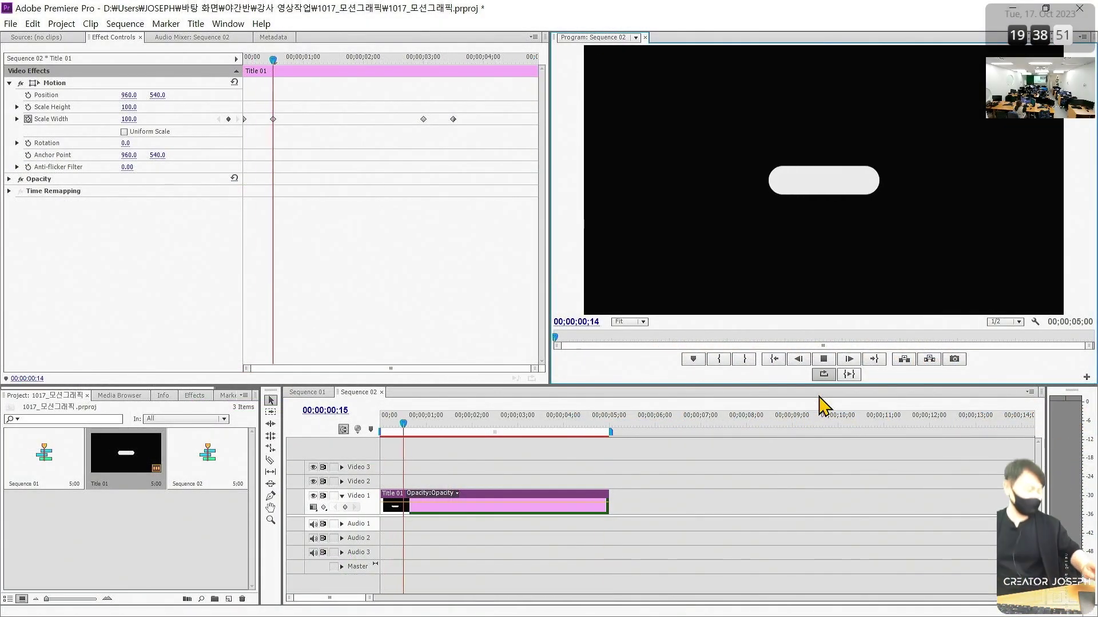
key("space")
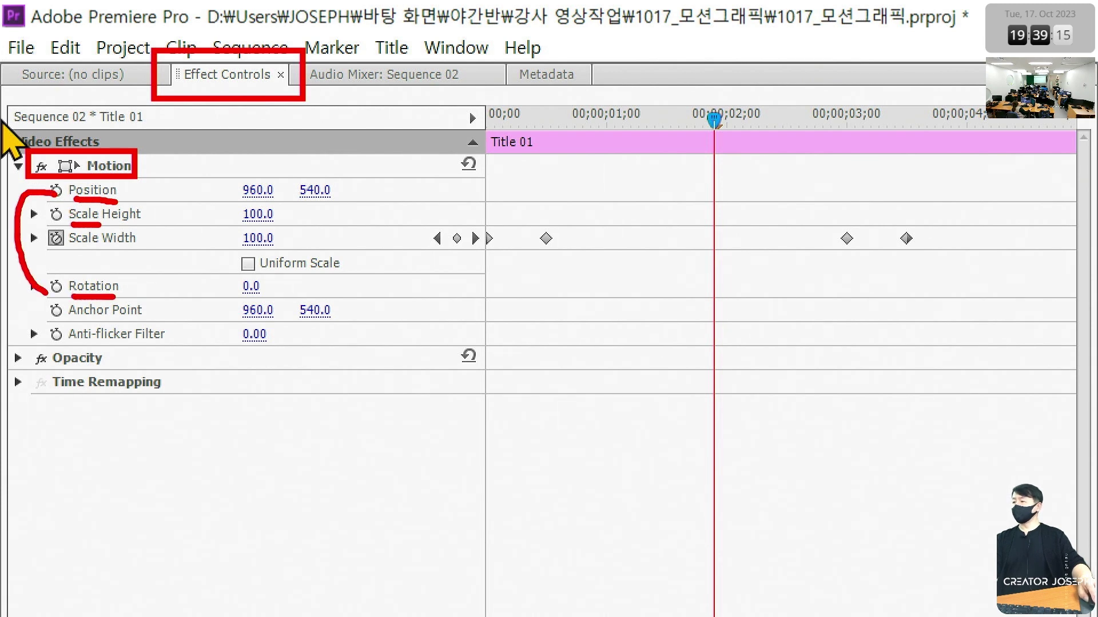
left_click(446, 140)
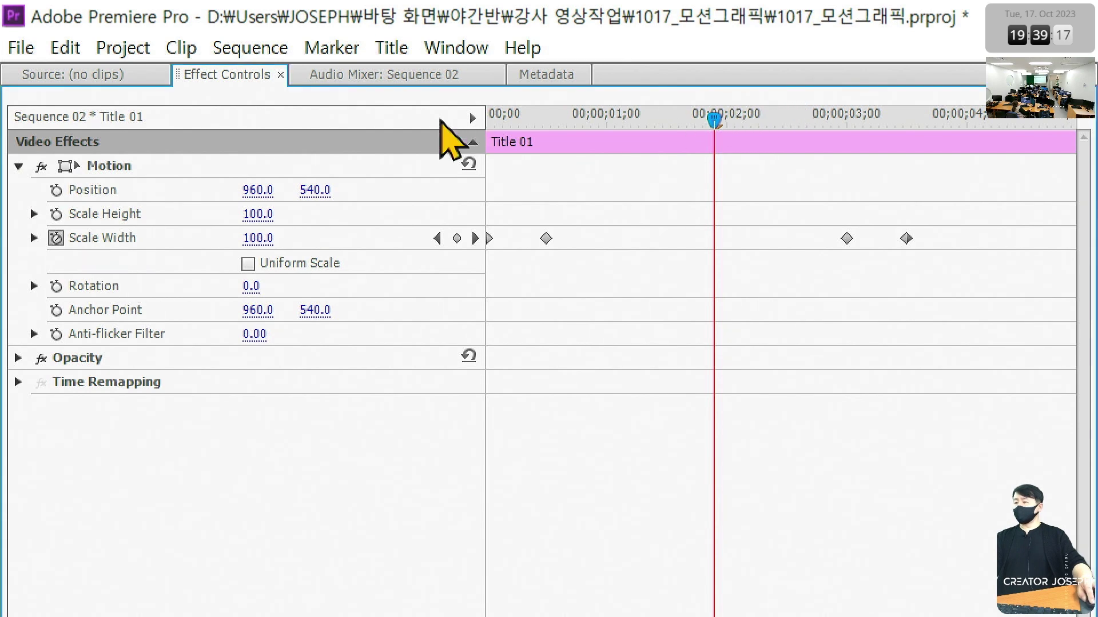
left_click_drag(580, 117, 409, 130)
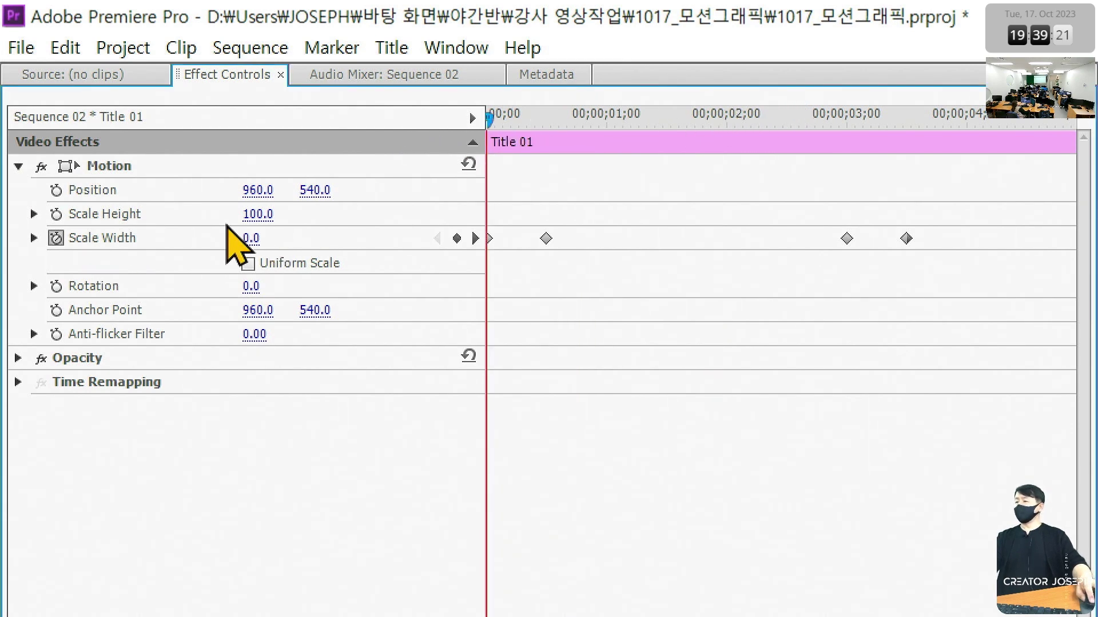
left_click(538, 119)
left_click(530, 118)
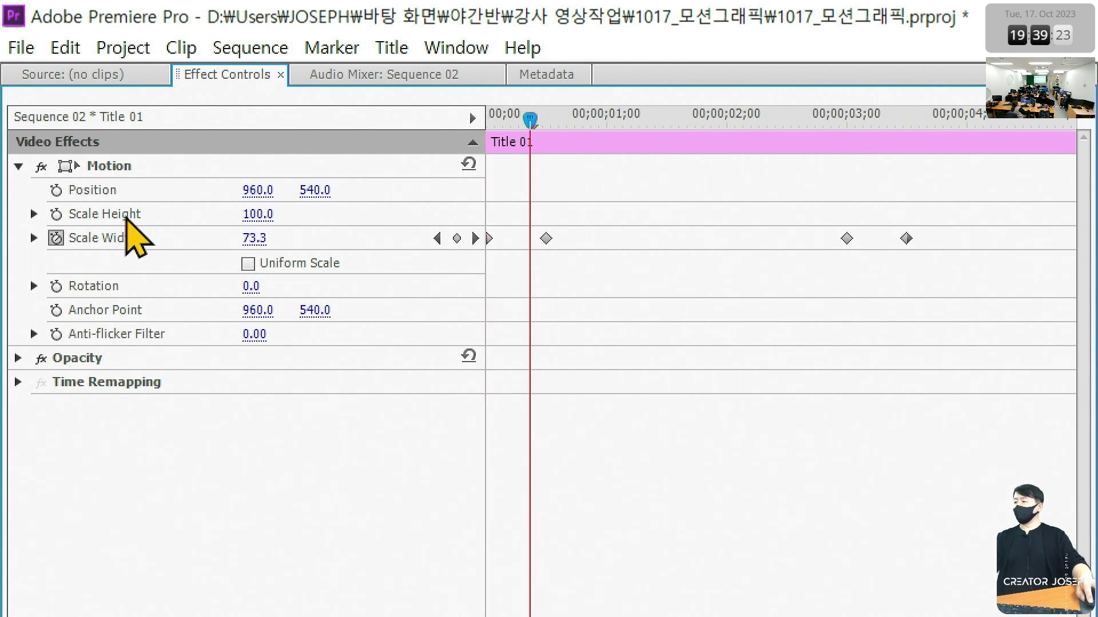
left_click_drag(227, 173, 345, 204)
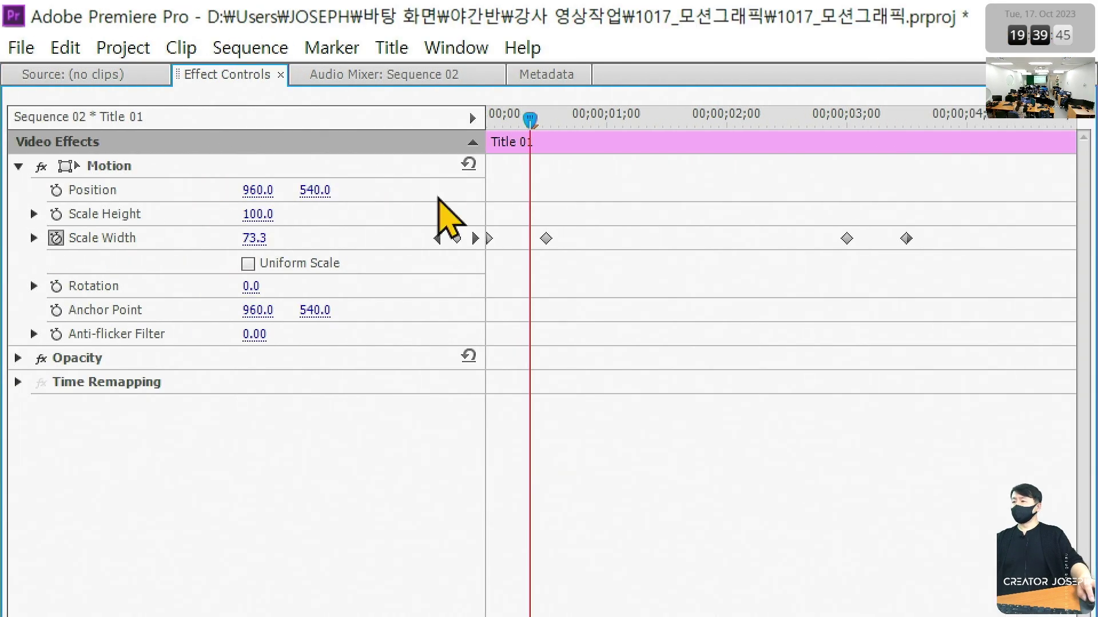
left_click_drag(530, 145, 593, 125)
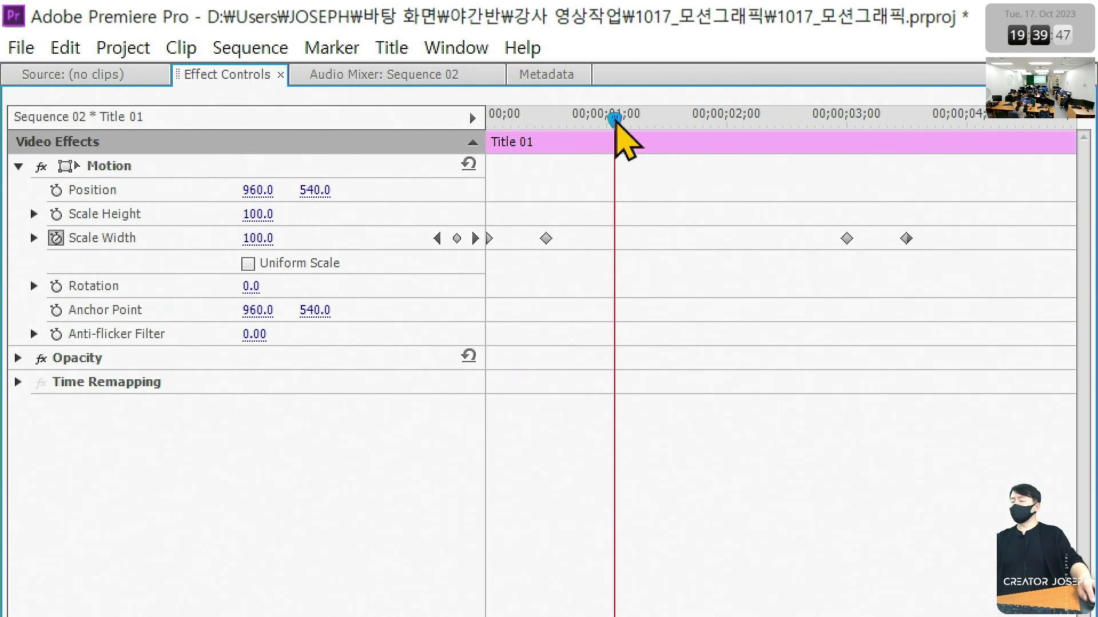
left_click_drag(527, 123, 606, 121)
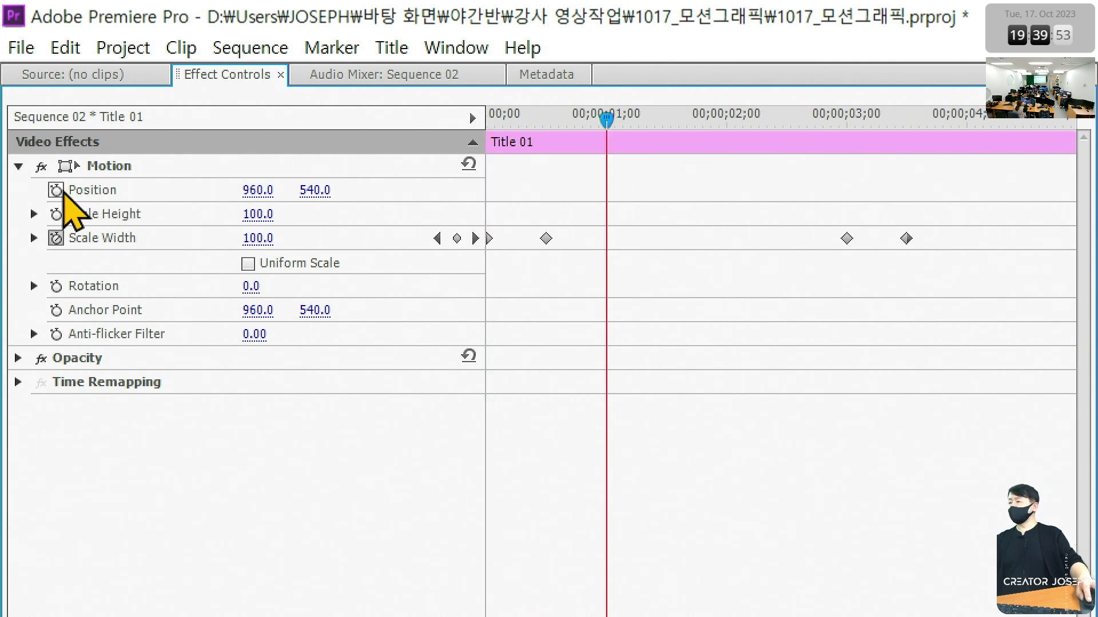
Switch on Position keyframing for Title 01 at about one second.
left_click(57, 191)
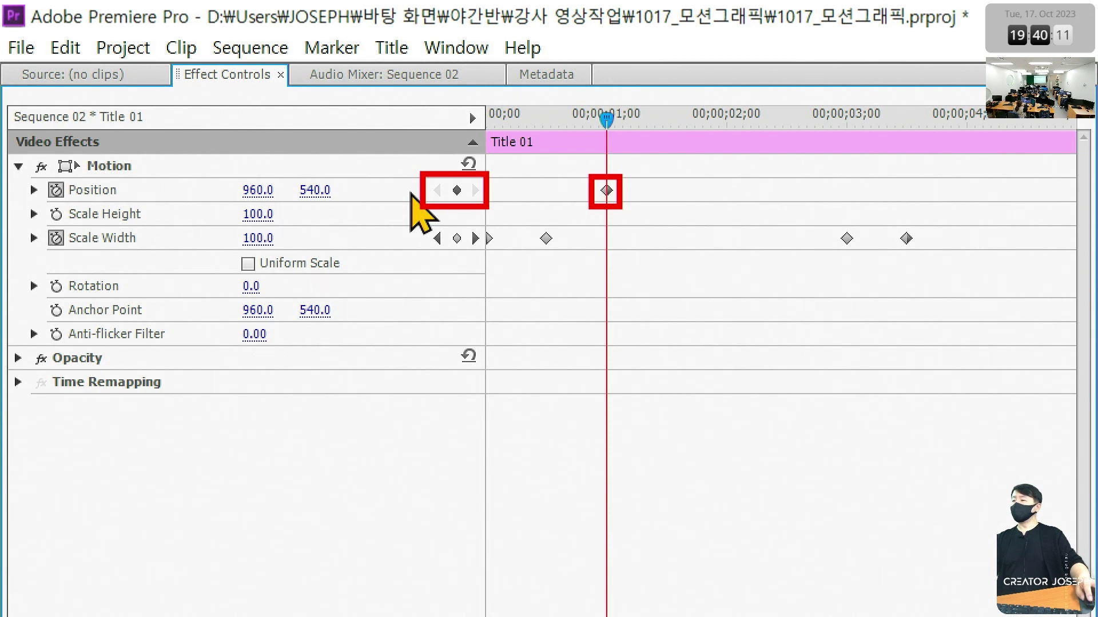
left_click_drag(224, 171, 344, 213)
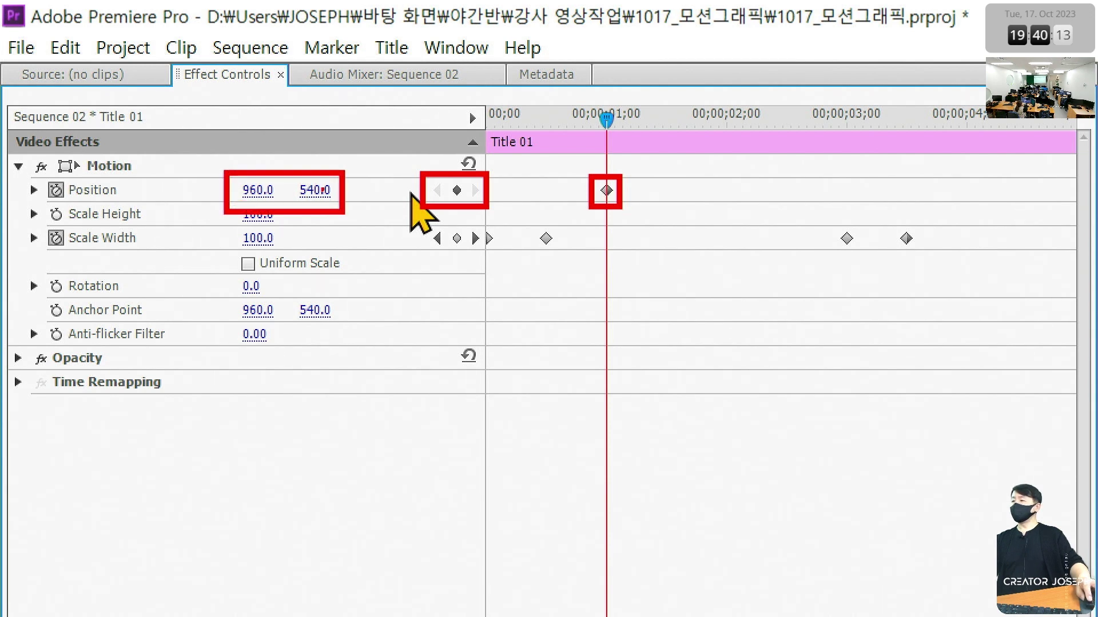
left_click_drag(332, 148, 596, 168)
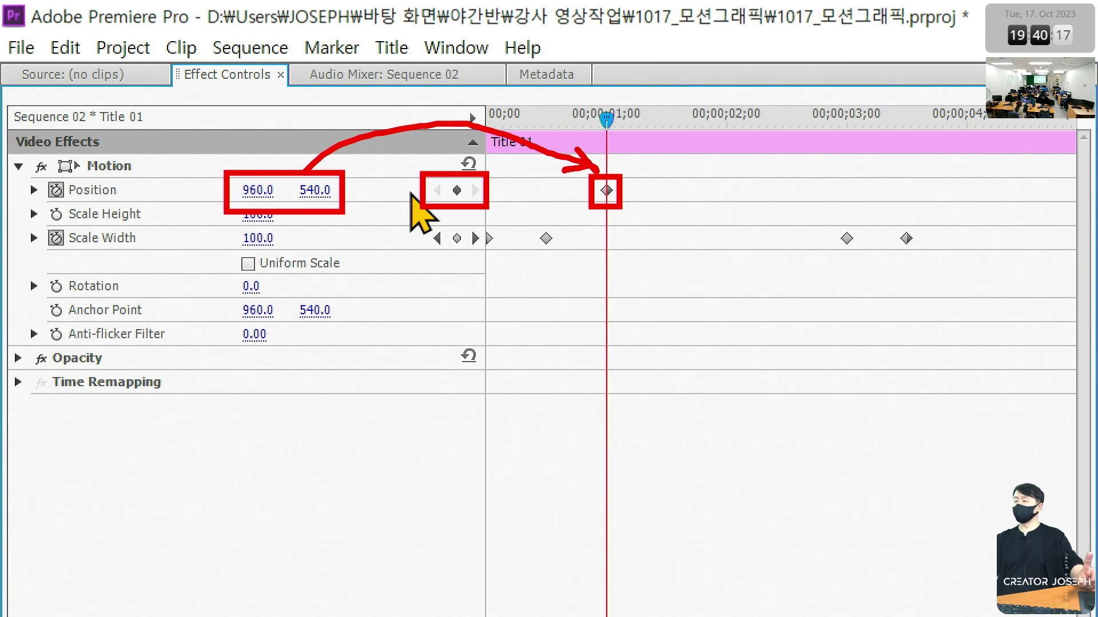
key("Escape")
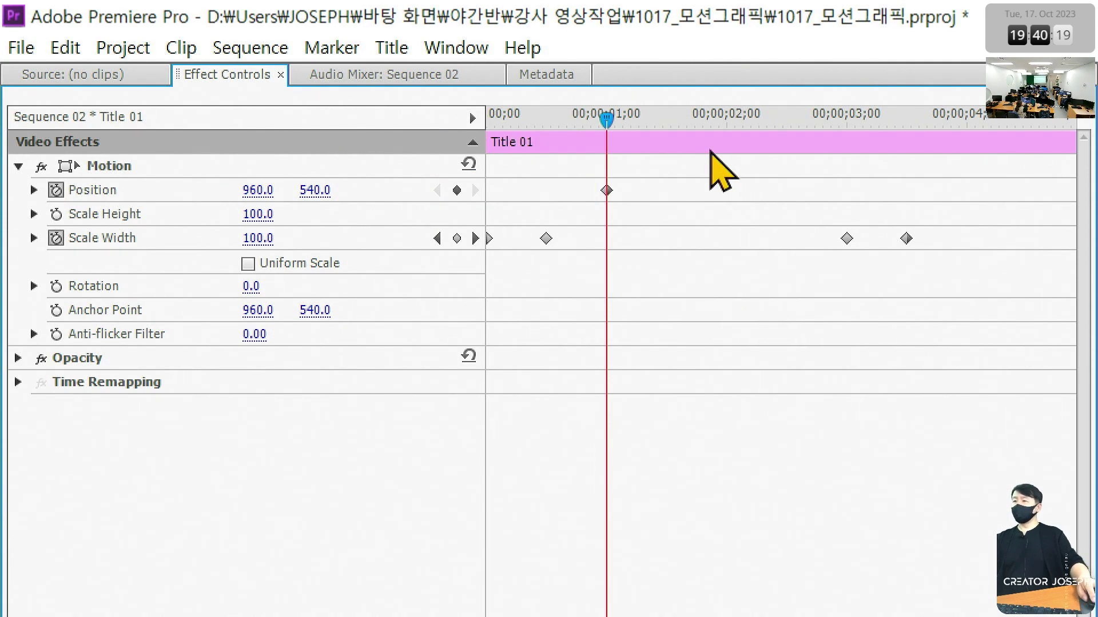
left_click(623, 117)
Add a Position keyframe at 00;00;02;00 that raises Title 01 to Y 100.0.
left_click_drag(623, 117, 726, 117)
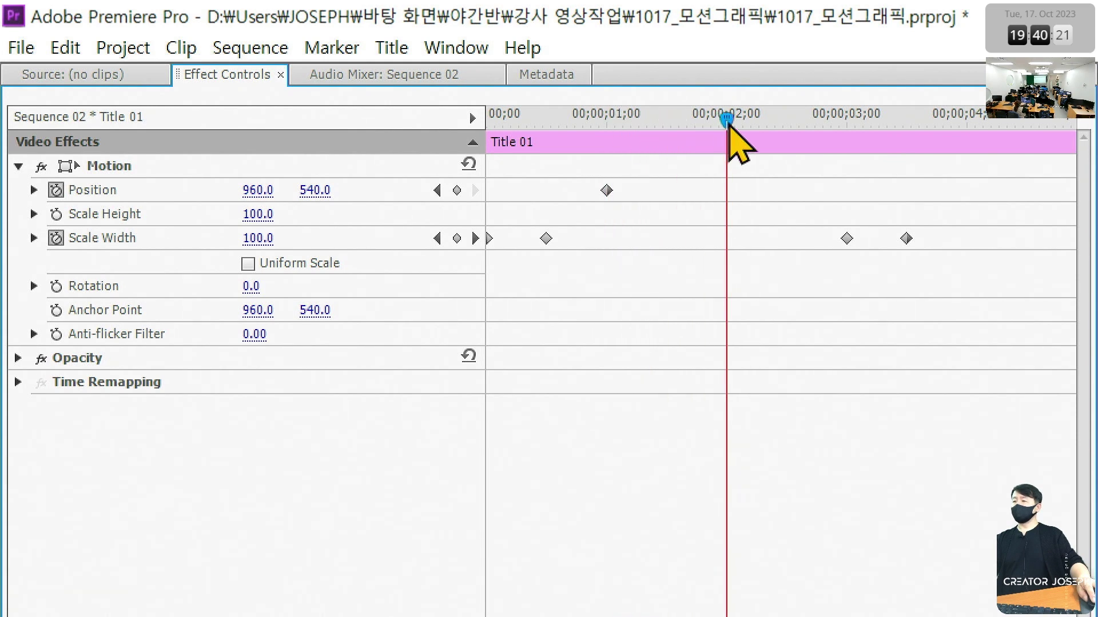
left_click(739, 197)
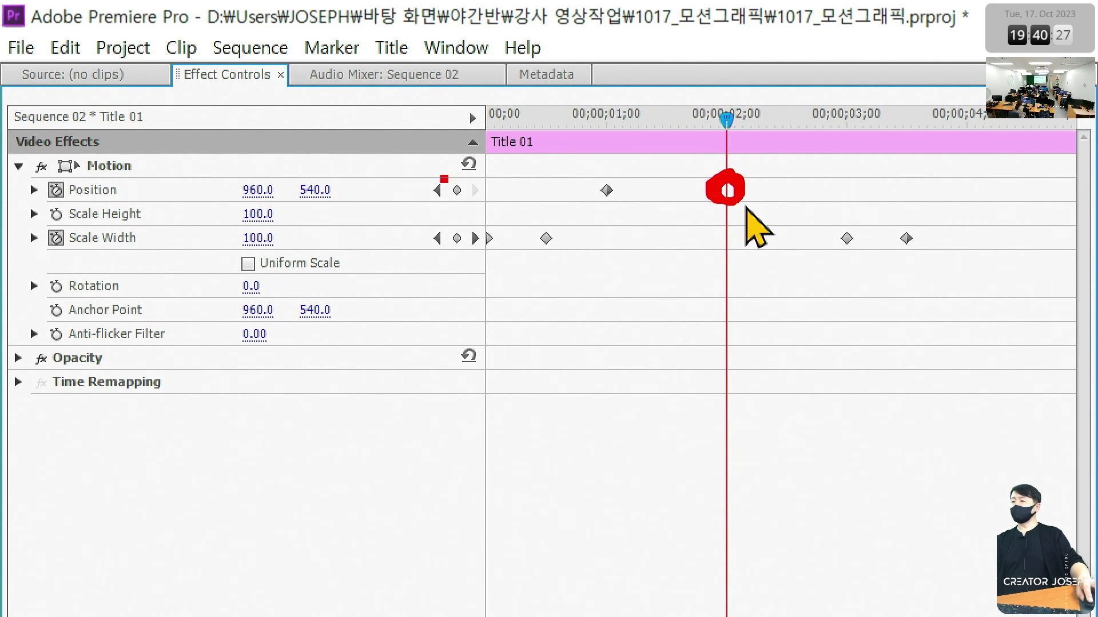
left_click_drag(441, 177, 470, 204)
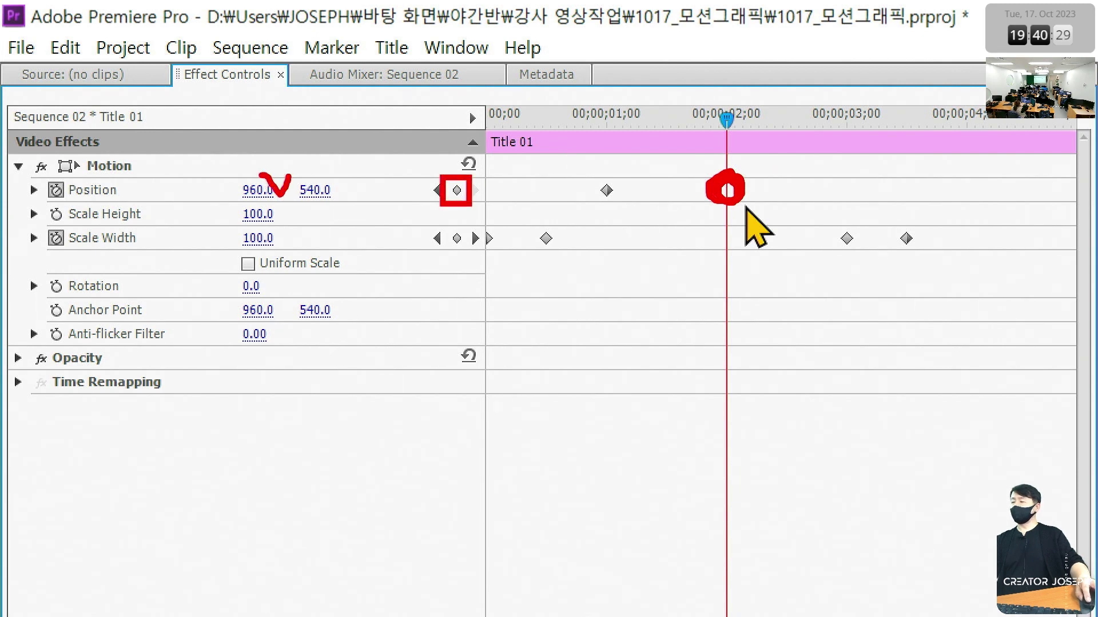
key("Escape")
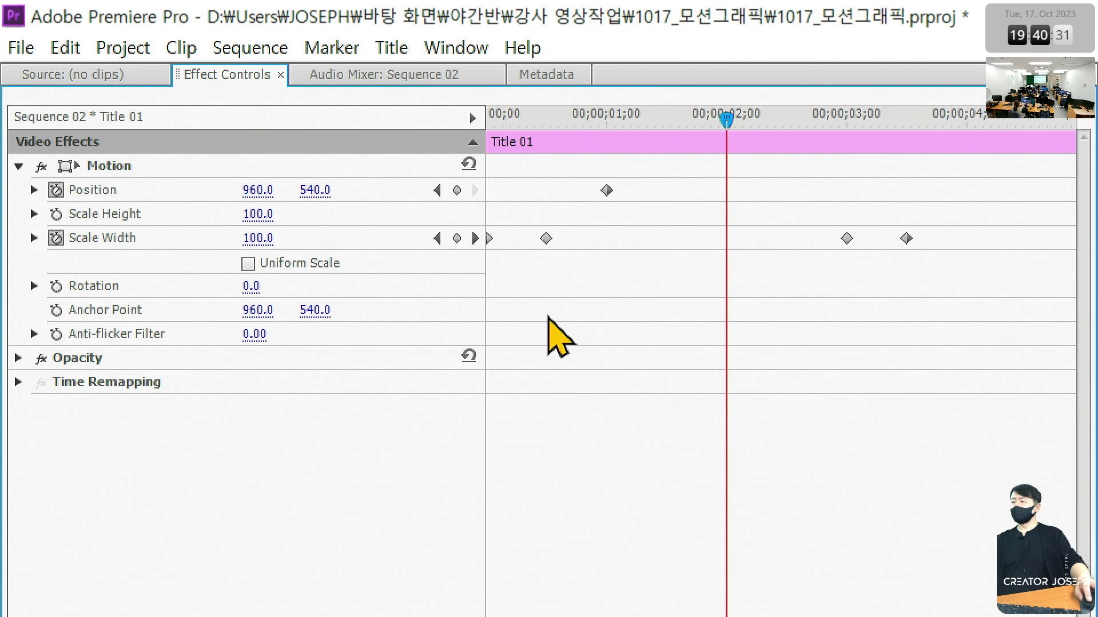
left_click(460, 193)
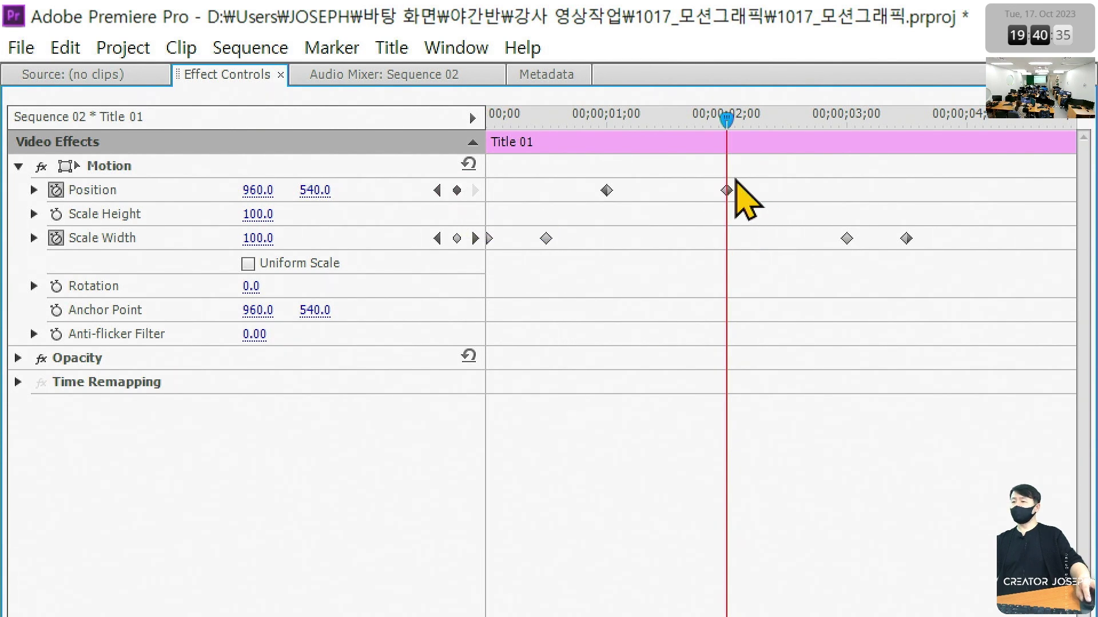
left_click(314, 190)
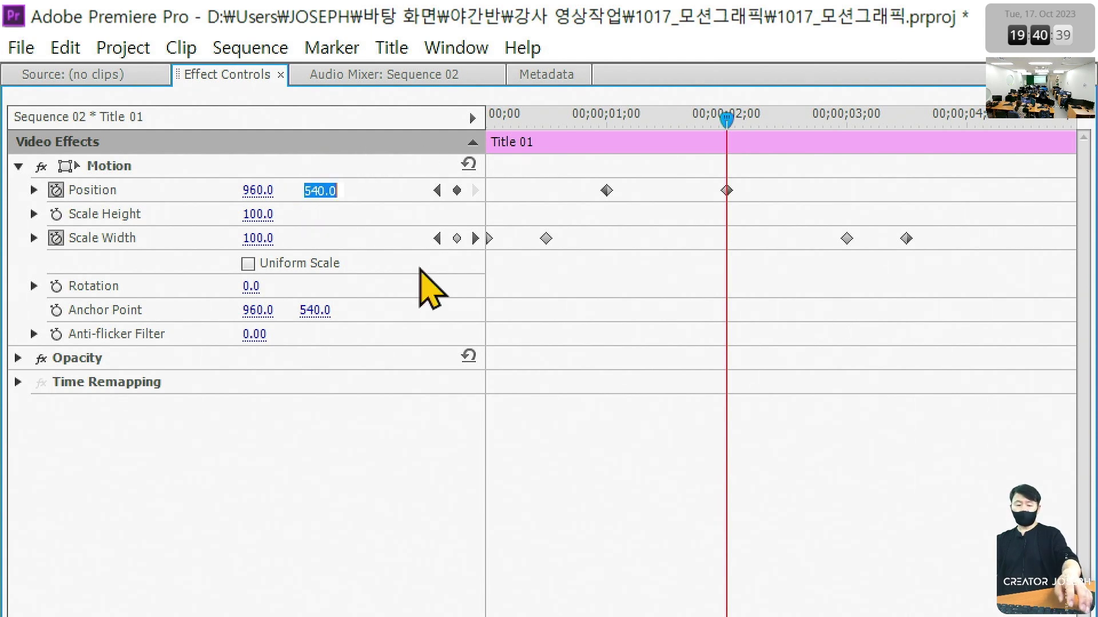
type("1")
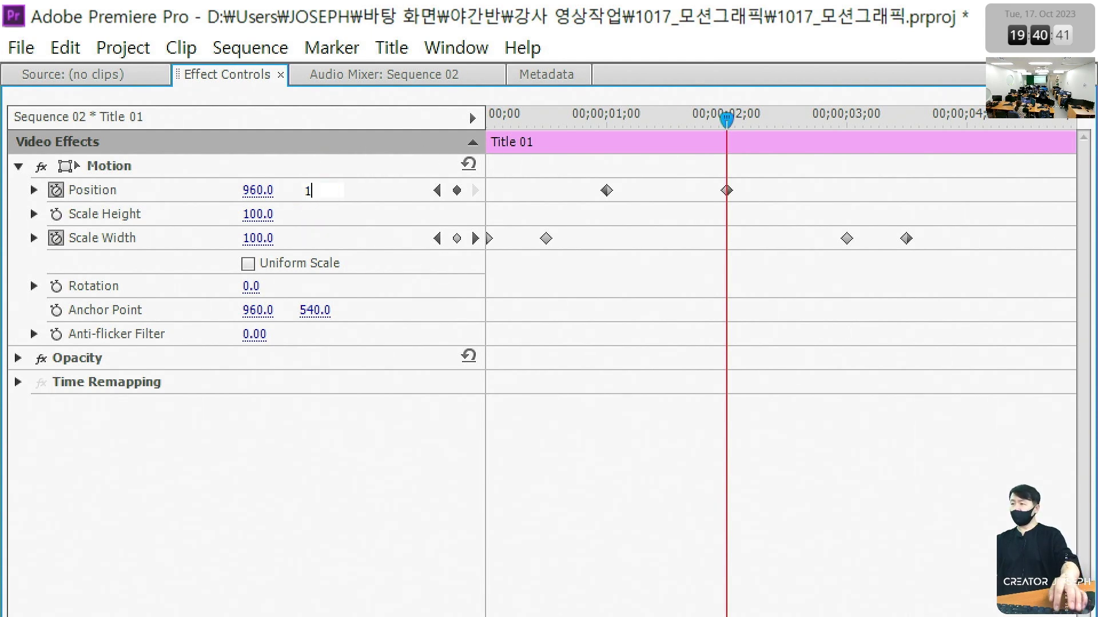
type("00")
key("Return")
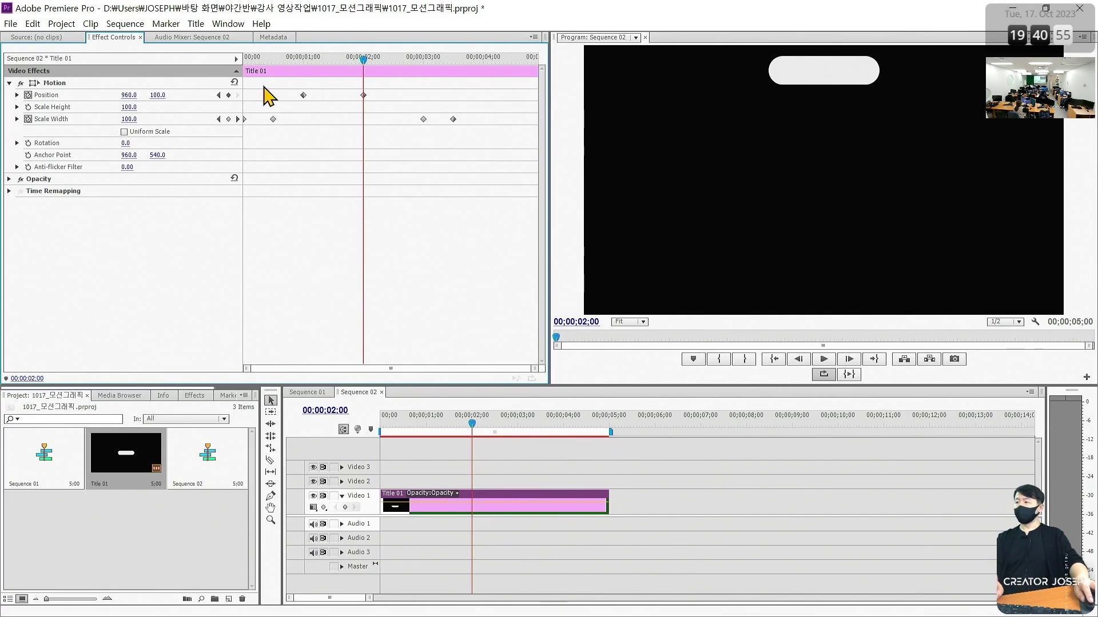
Play Sequence 02 to preview the title rising, then stop back at the start.
key("Home")
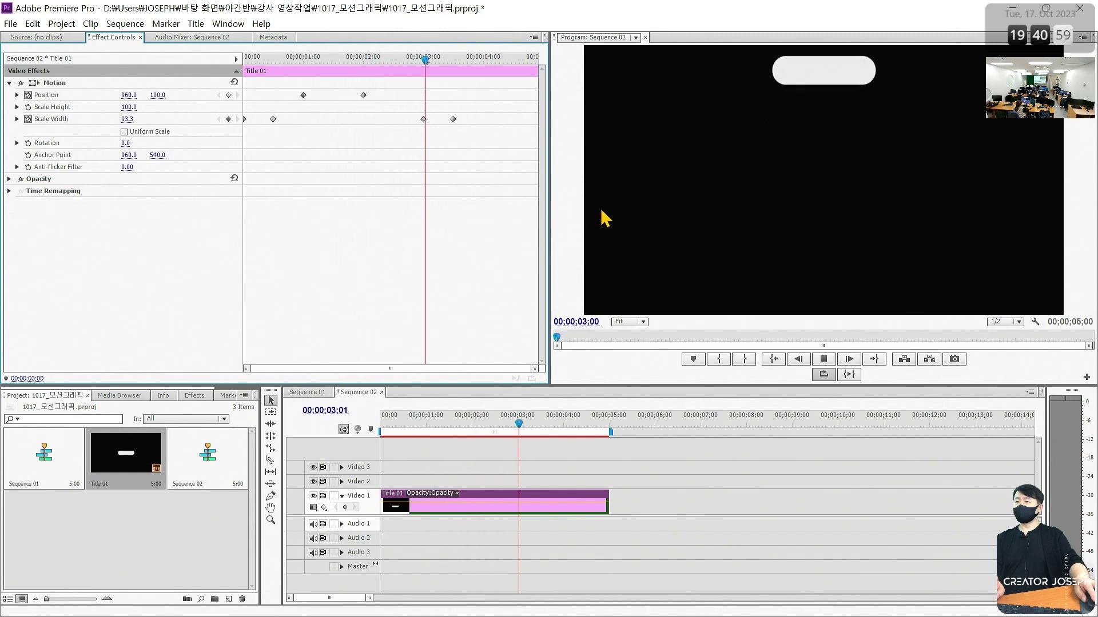
key("Home")
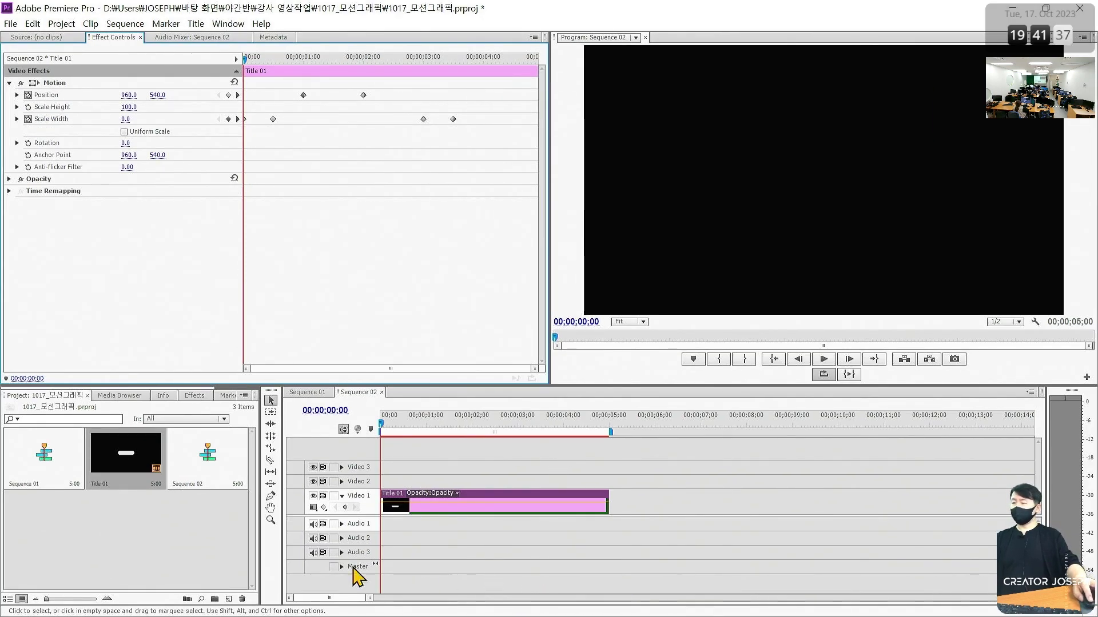
Import the mountaineer photo from the desktop folder into the Project panel.
left_click(167, 543)
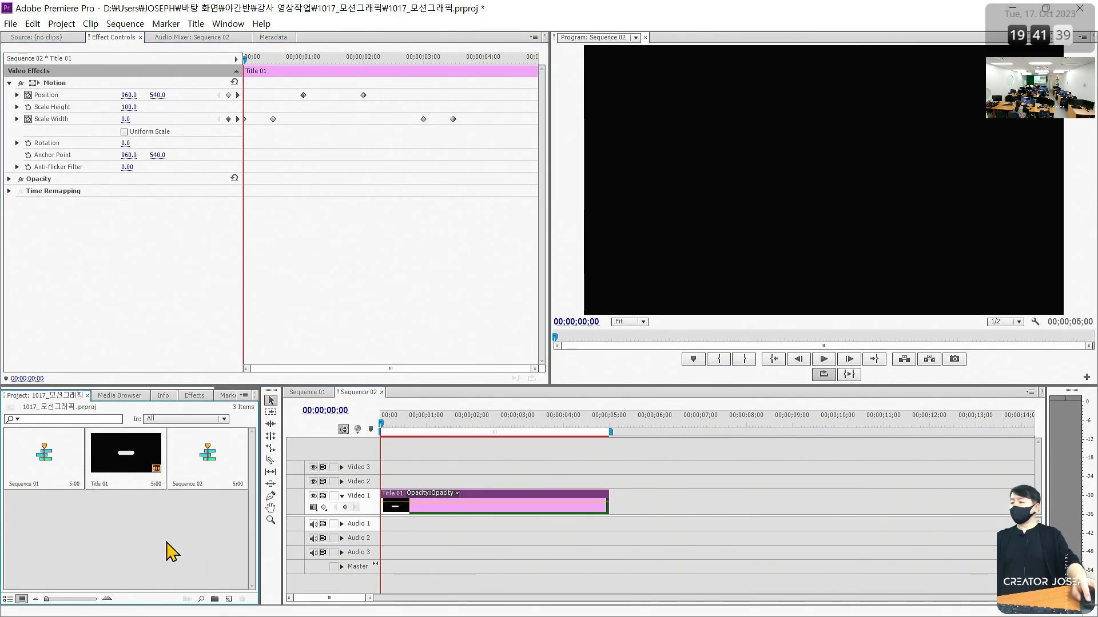
double_click(167, 552)
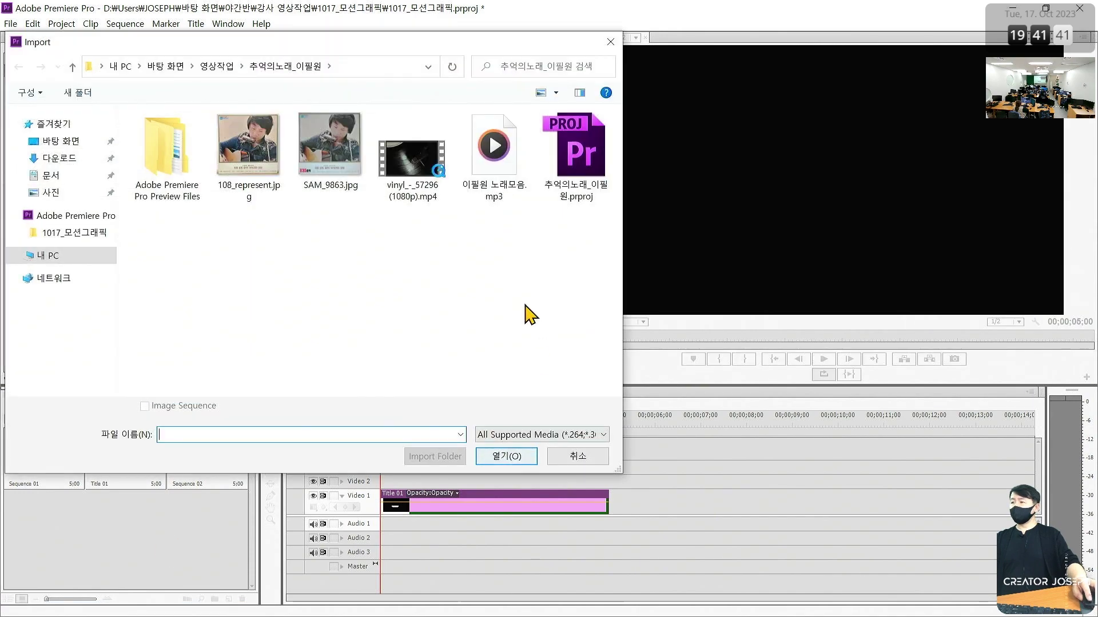
left_click(172, 66)
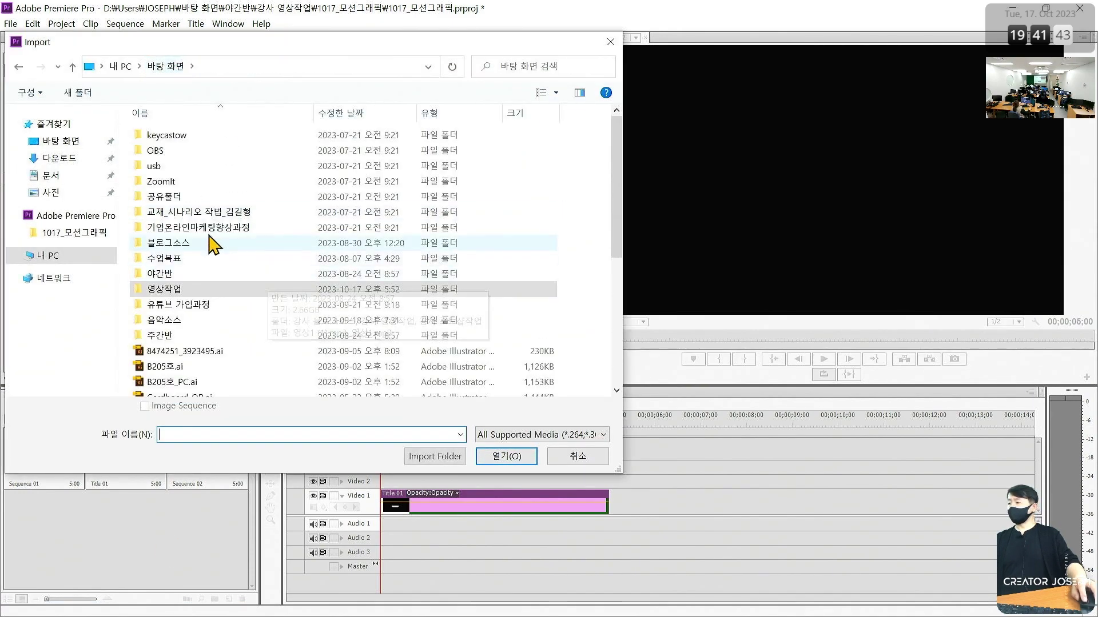
left_click(181, 262)
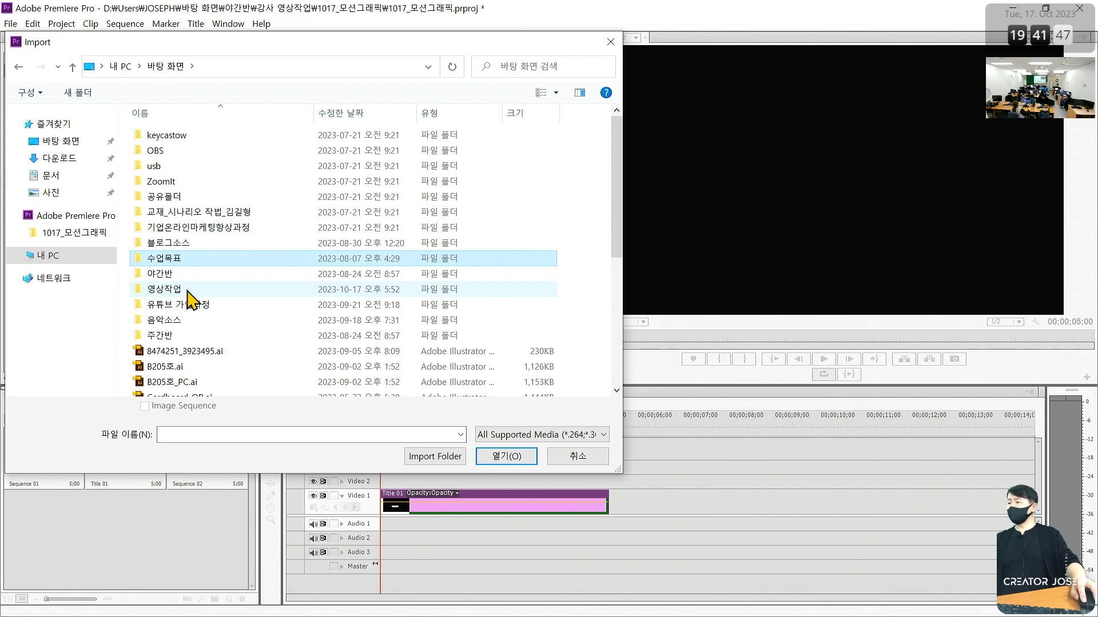
double_click(183, 289)
left_click(165, 66)
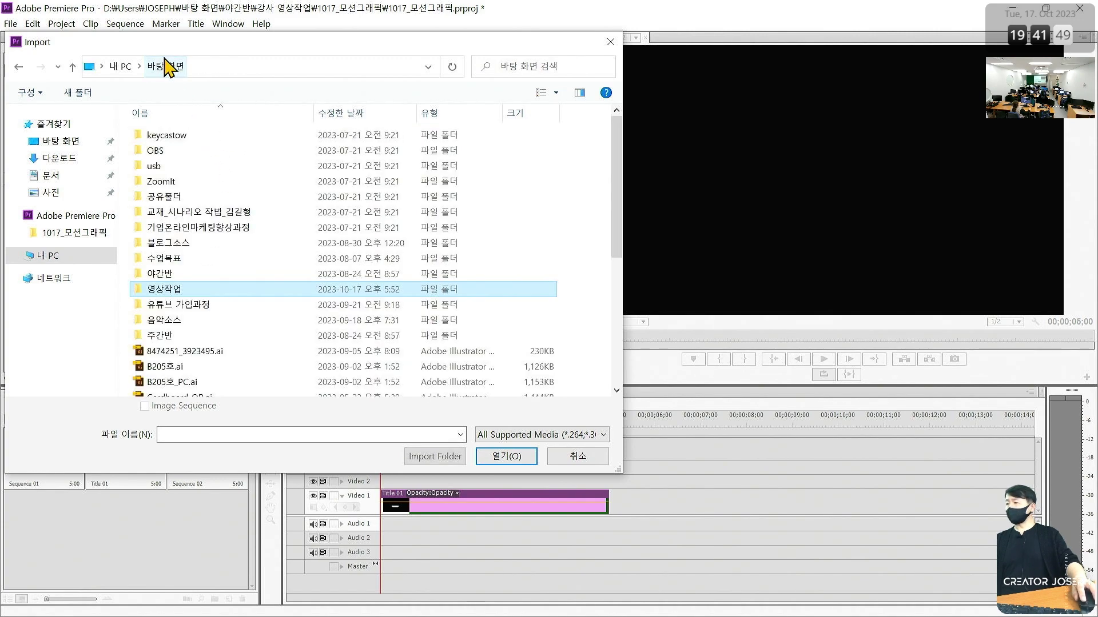
double_click(171, 343)
double_click(495, 171)
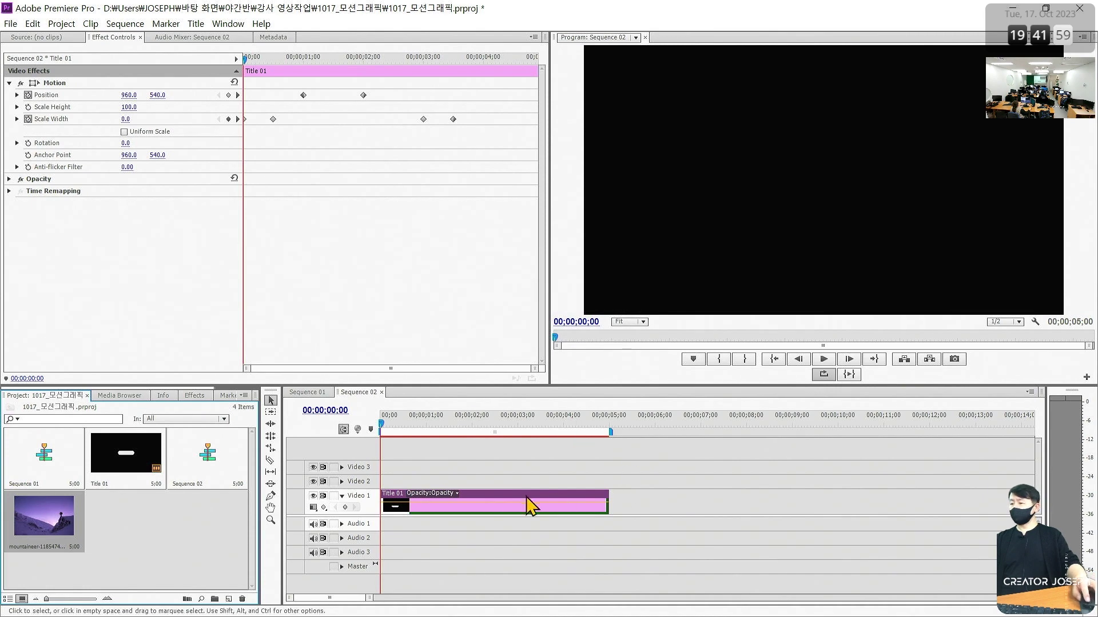
left_click(145, 560)
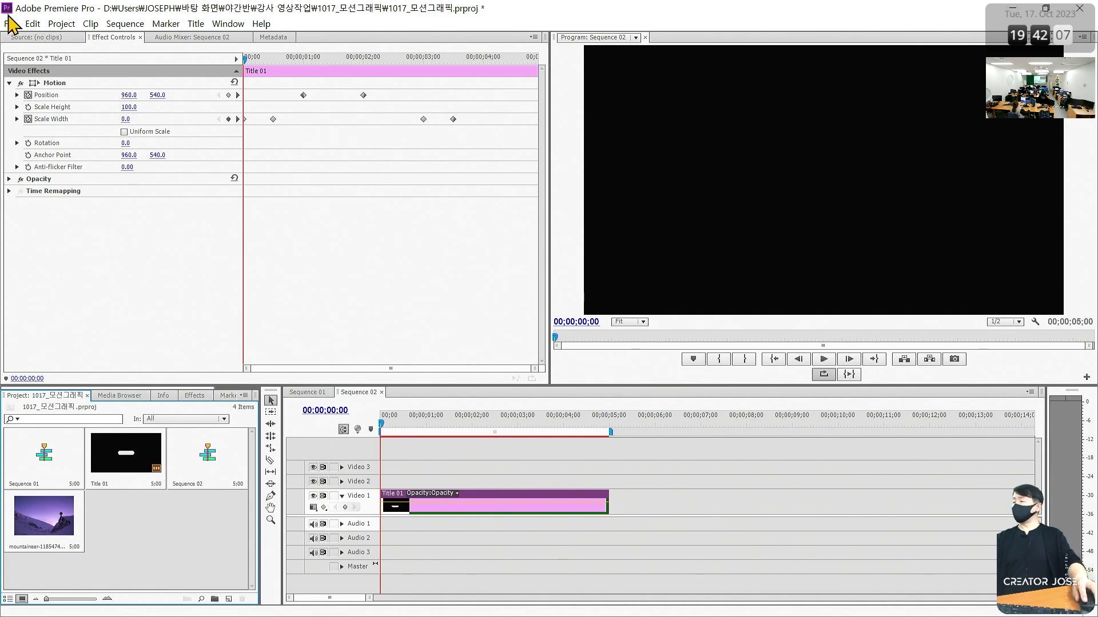
Create Sequence 03 and place the mountaineer photo at the start of Video 1.
left_click(11, 24)
mouse_move(42, 44)
left_click(246, 53)
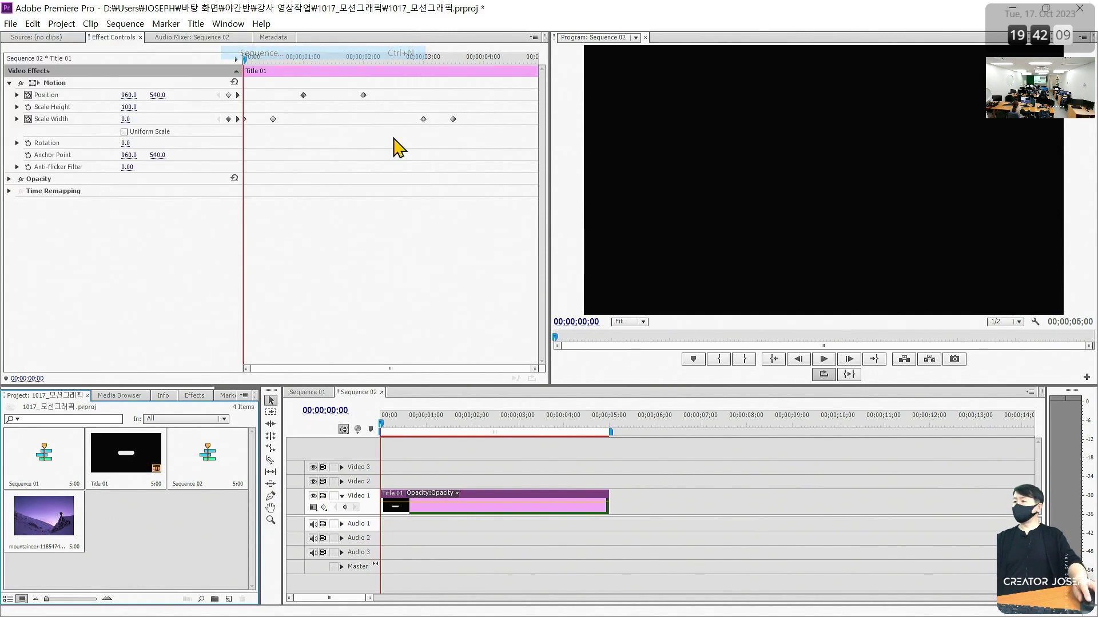
left_click(644, 498)
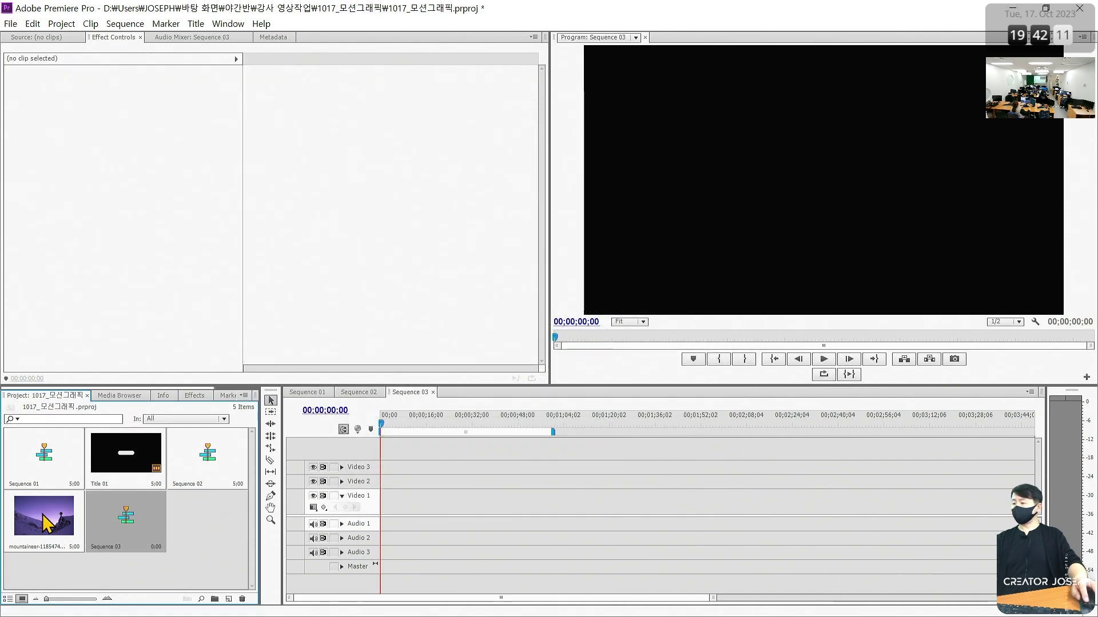
left_click_drag(45, 521, 389, 503)
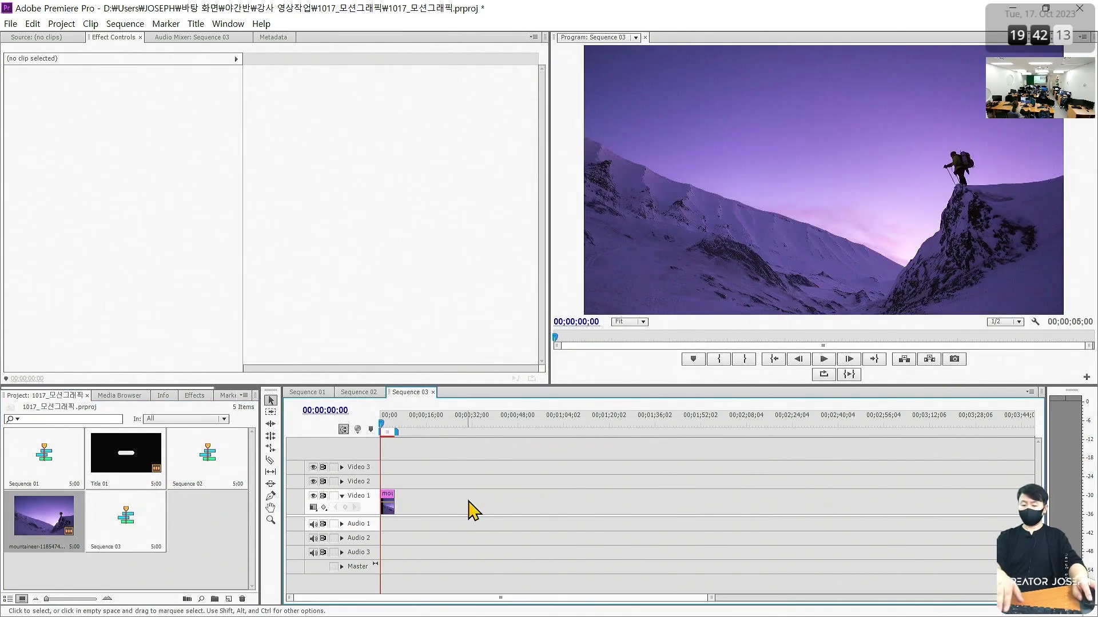
Zoom the timeline to the clip and select the mountaineer photo to show its Motion and Opacity settings.
key("=")
key("=")
key("=")
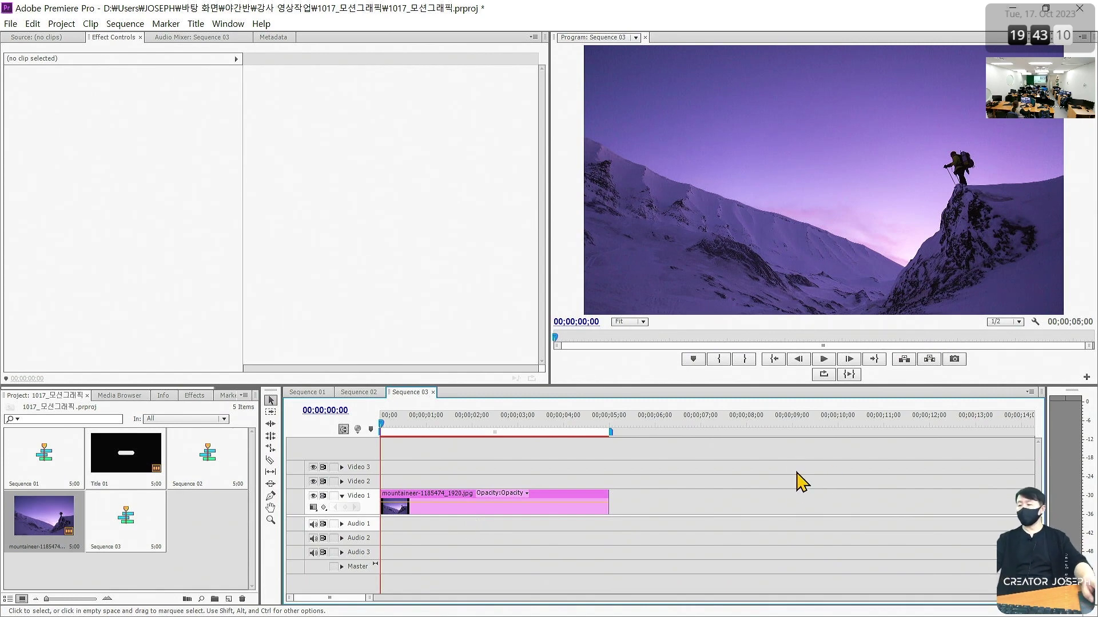
left_click(589, 506)
mouse_move(590, 507)
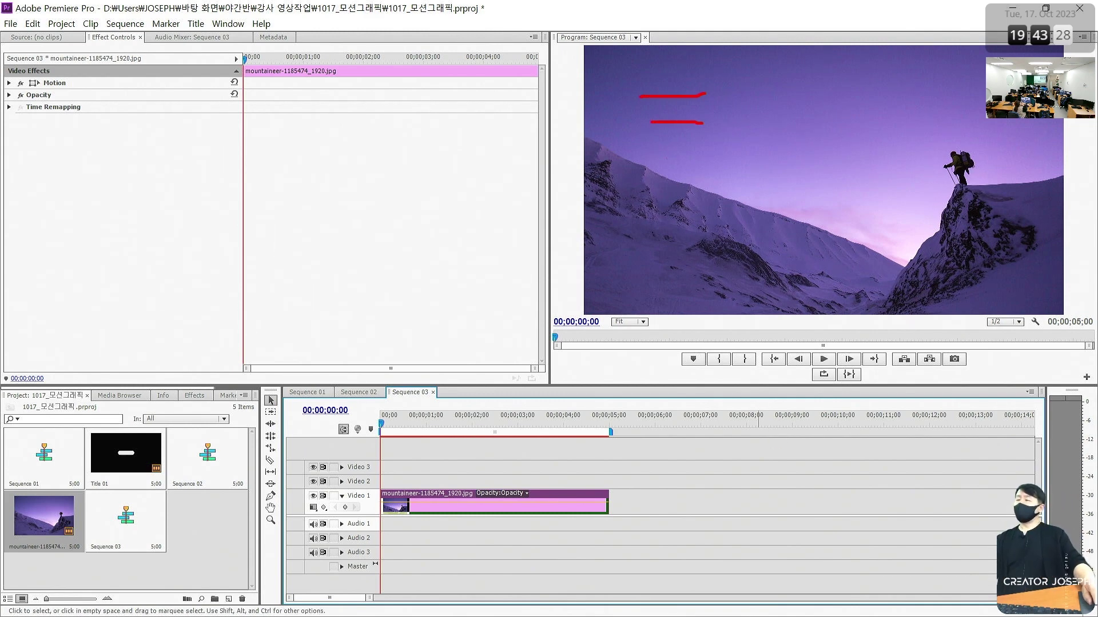
left_click_drag(620, 69, 823, 189)
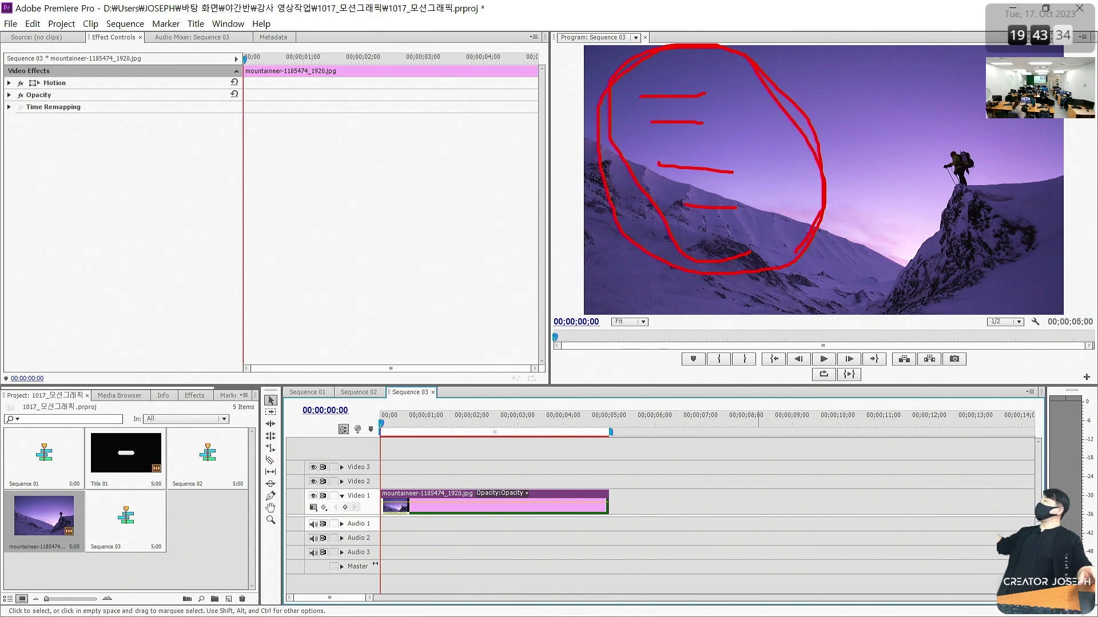
key("Escape")
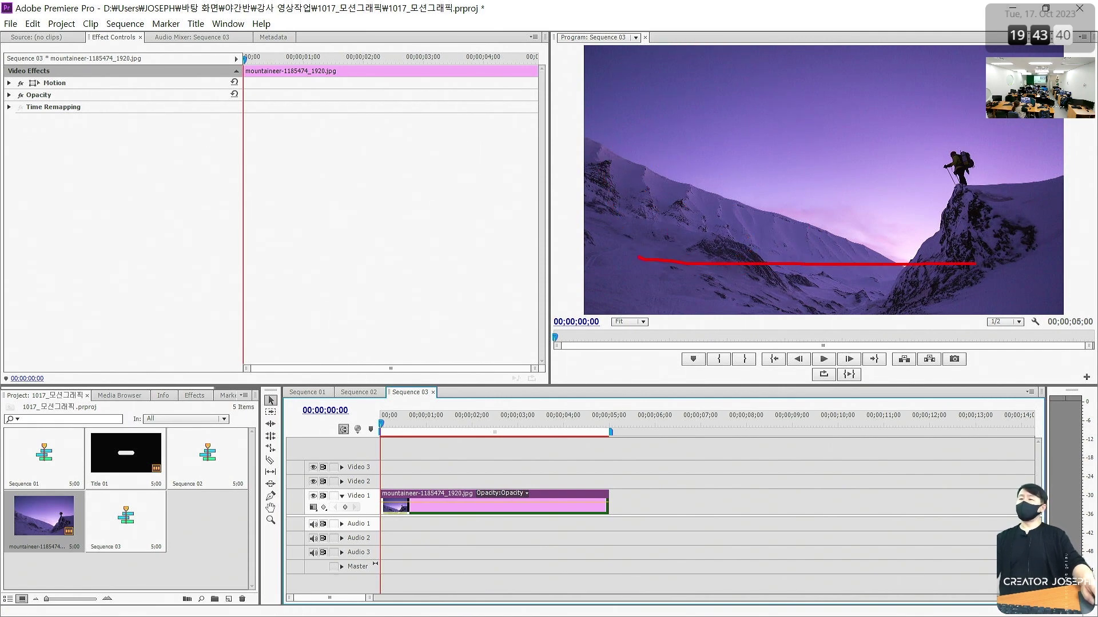
left_click_drag(950, 190, 940, 184)
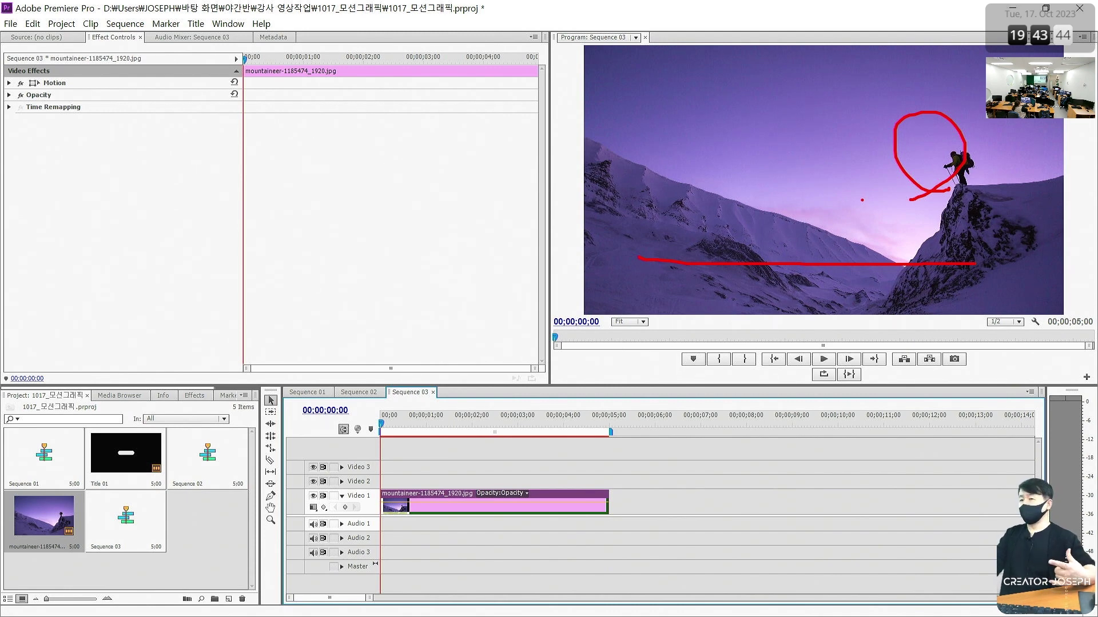
key("Escape")
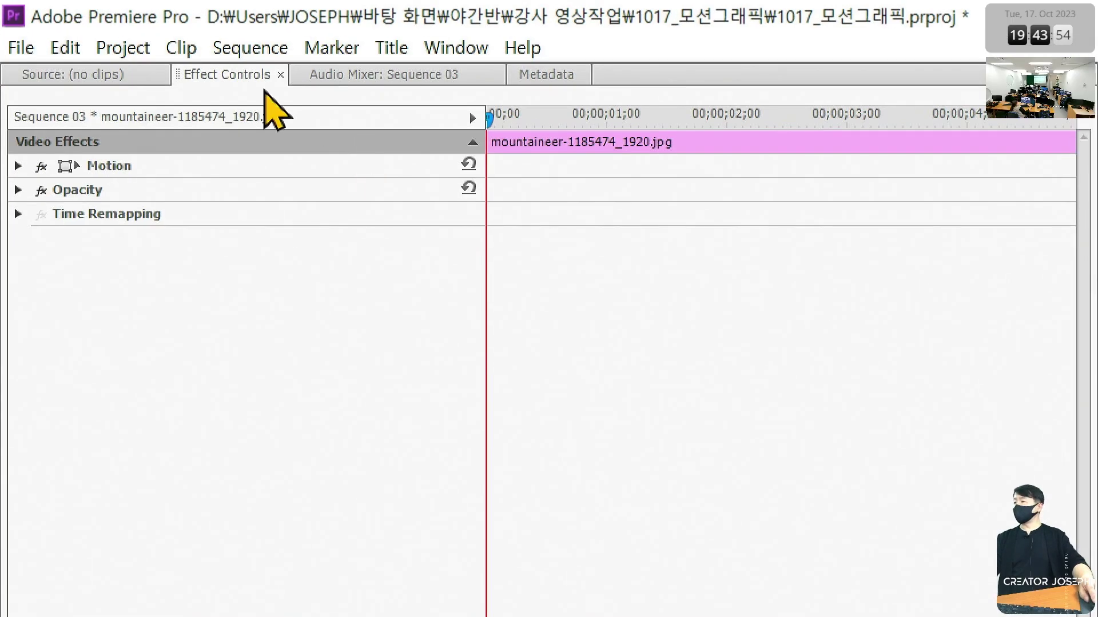
Start Scale keyframing on the mountaineer photo just before one second, at Scale 100.
left_click(18, 166)
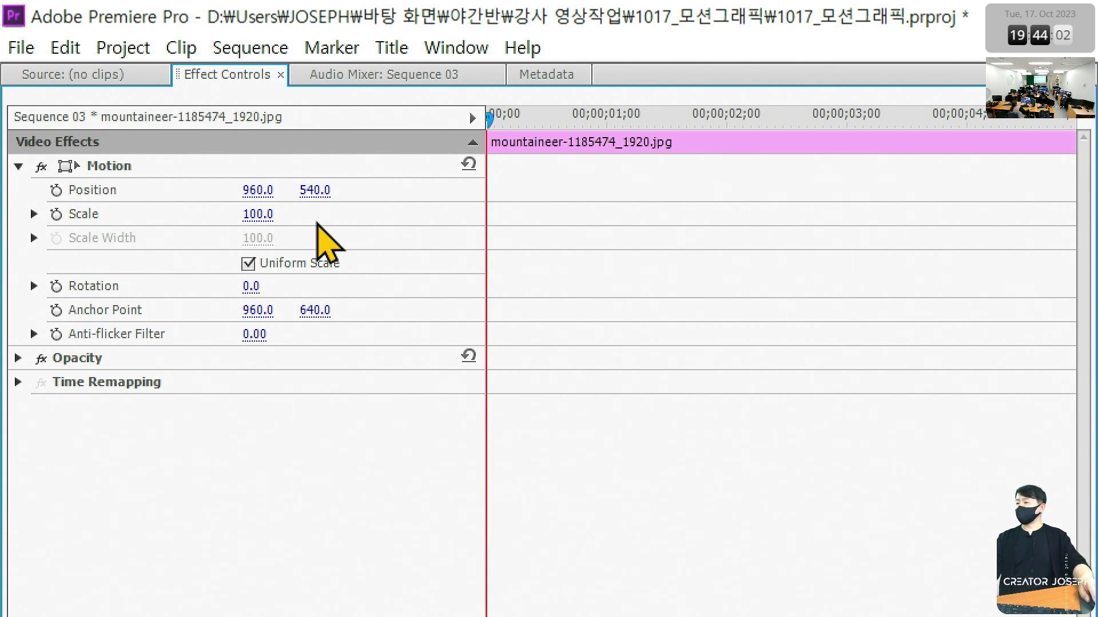
mouse_move(490, 121)
left_mouse_down()
mouse_move(575, 122)
mouse_move(489, 124)
left_mouse_up()
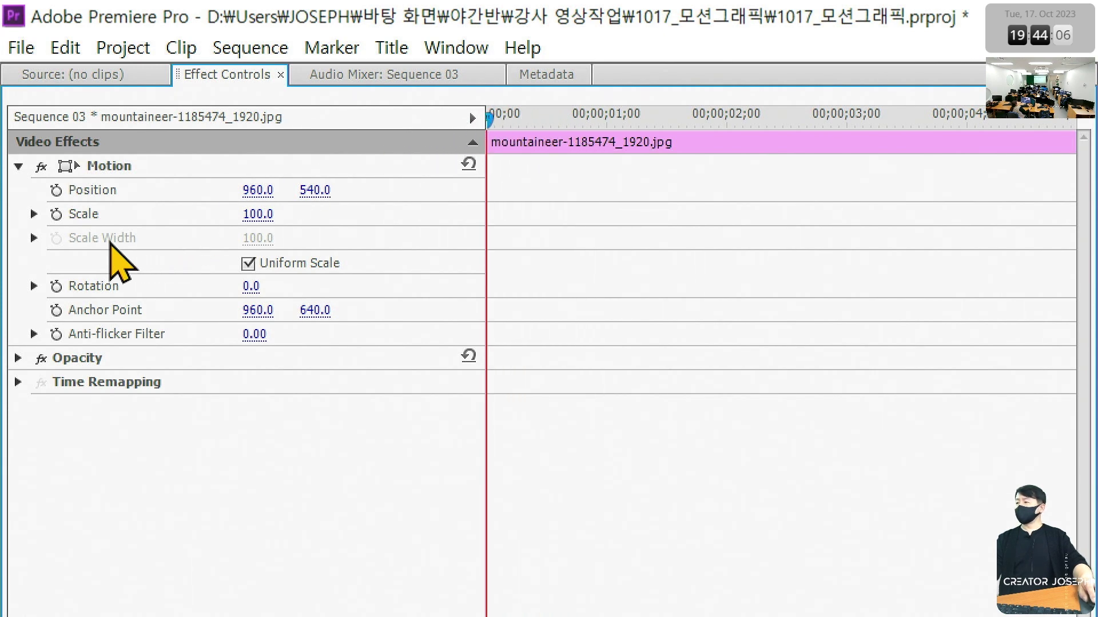
left_click(56, 214)
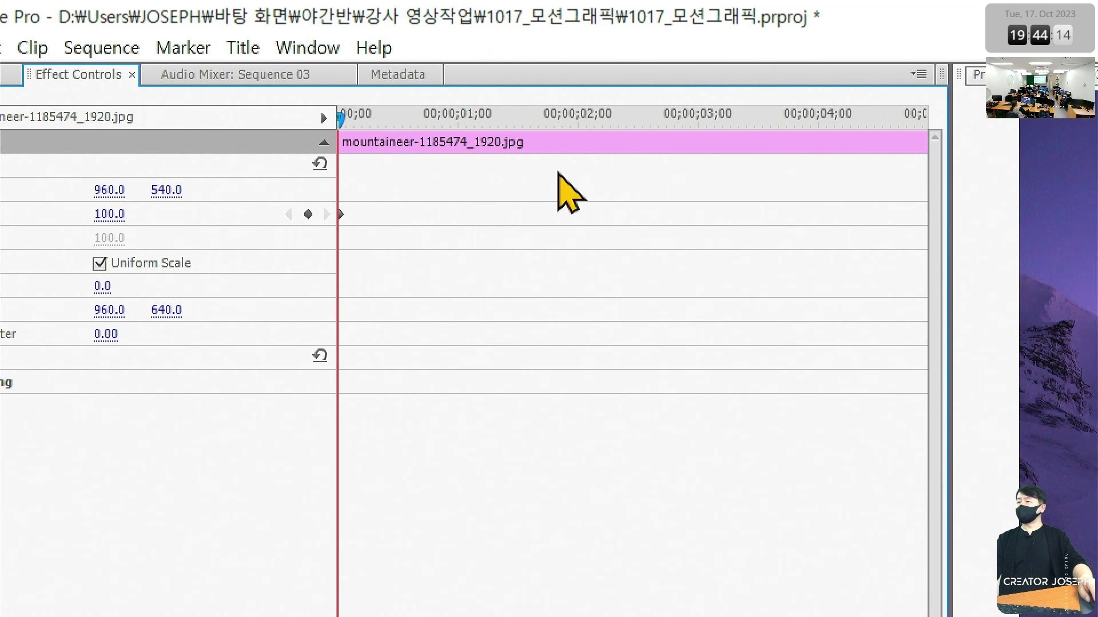
left_click_drag(448, 201, 401, 201)
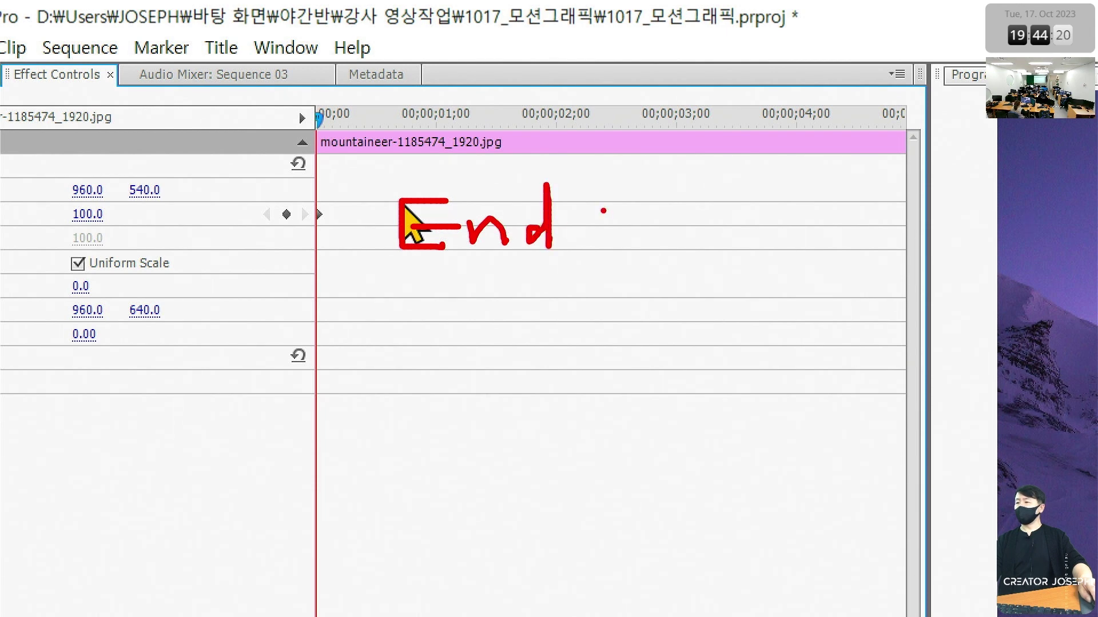
left_click_drag(603, 211, 817, 207)
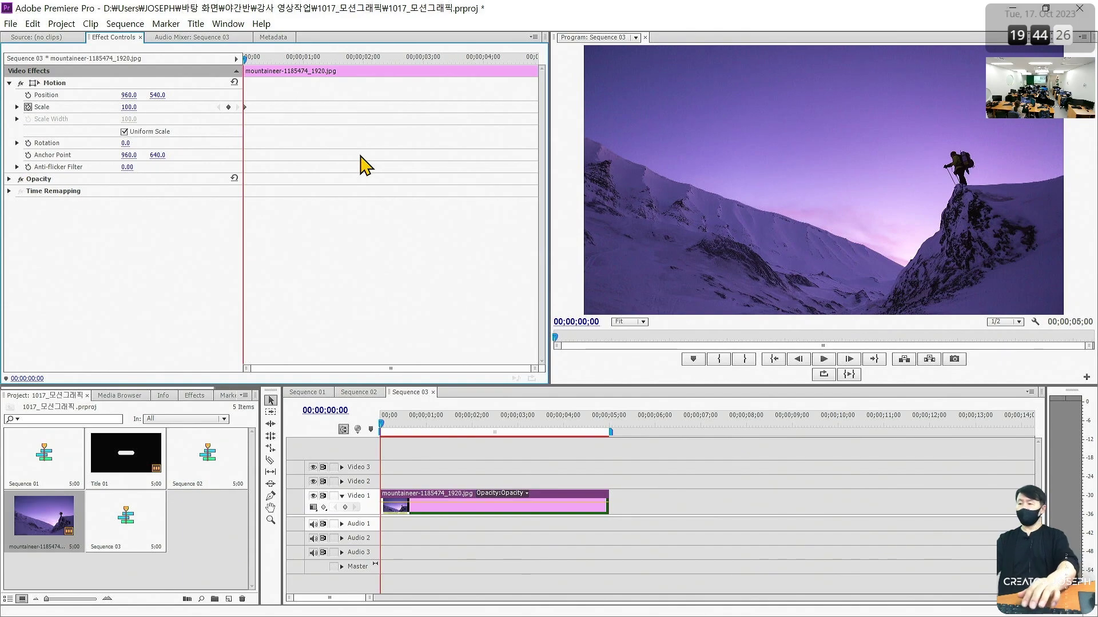
At the end of the sequence, set the photo's Scale to 120.
key("End")
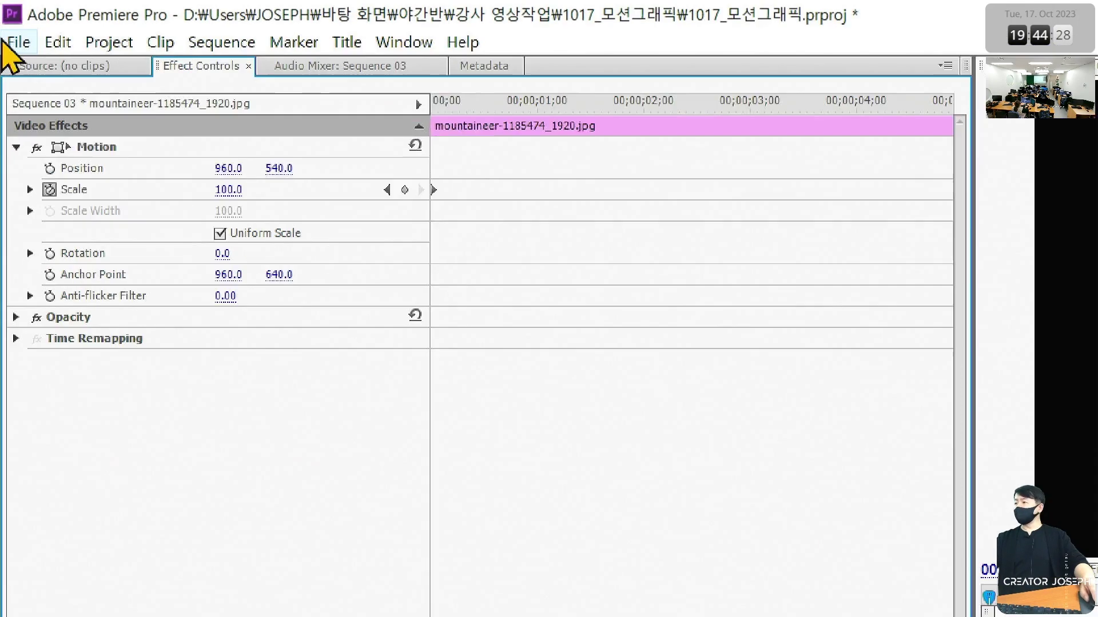
key("ctrl+1")
left_click_drag(224, 198, 312, 240)
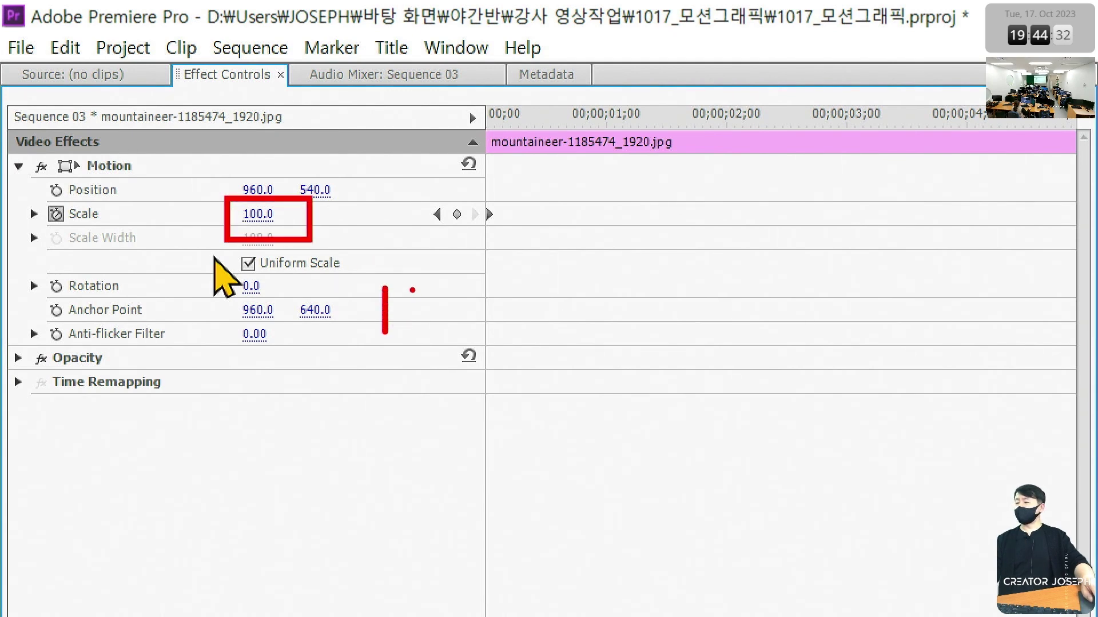
left_click_drag(451, 304, 461, 300)
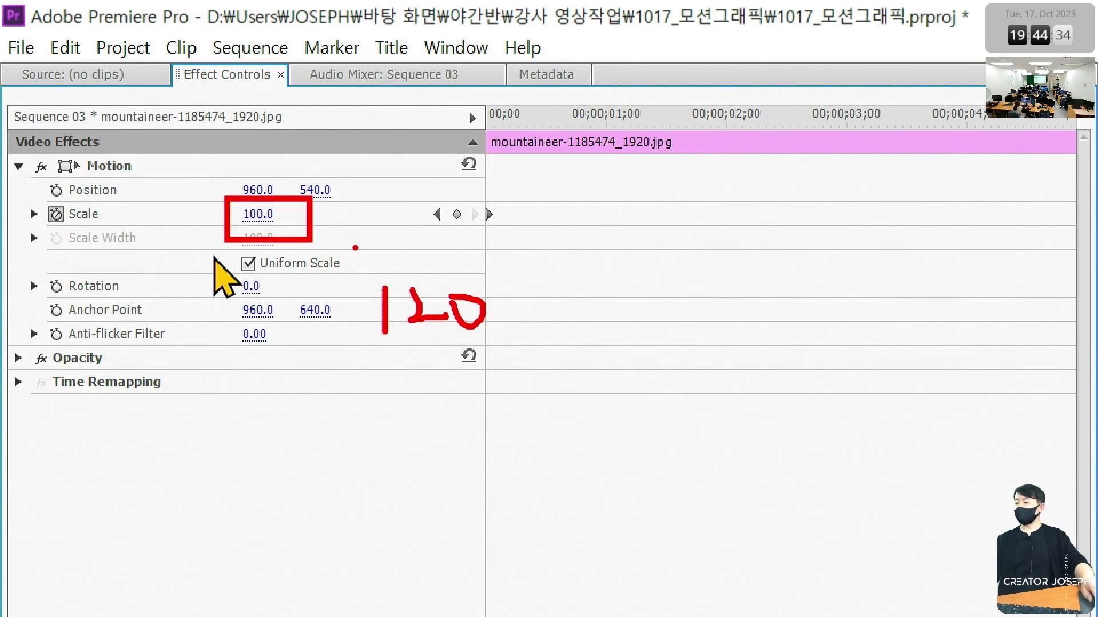
key("Escape")
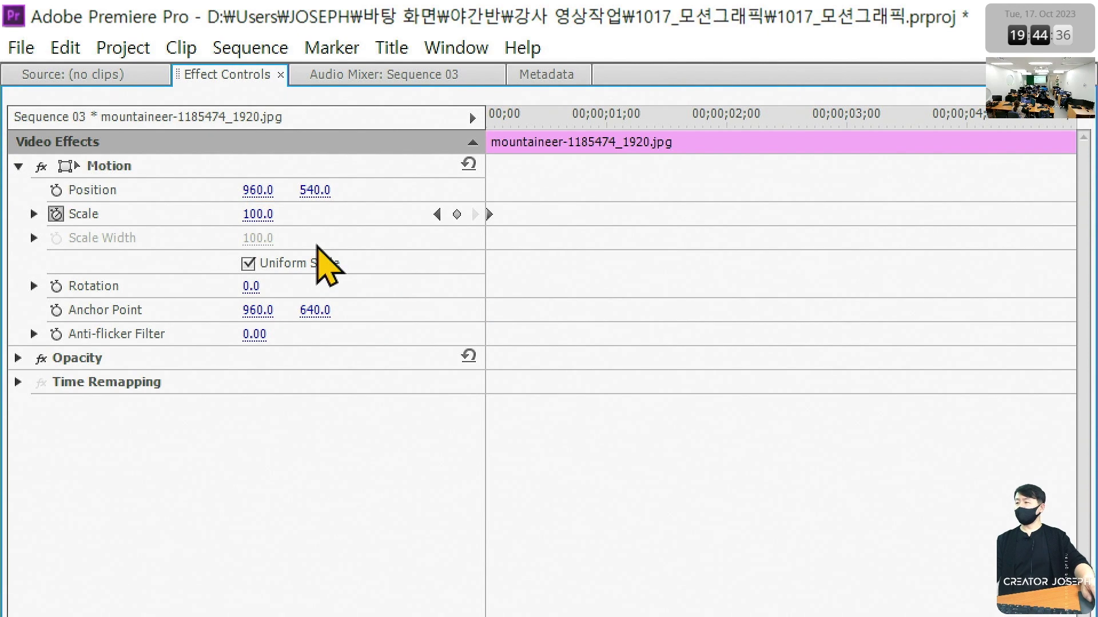
left_click(257, 215)
type("120")
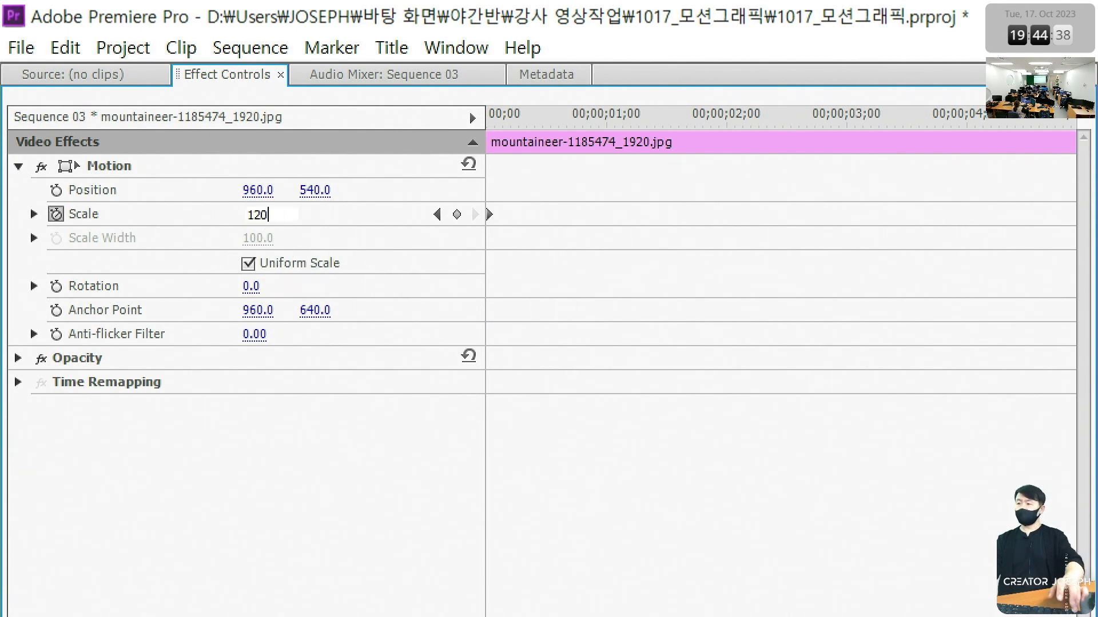
key("Return")
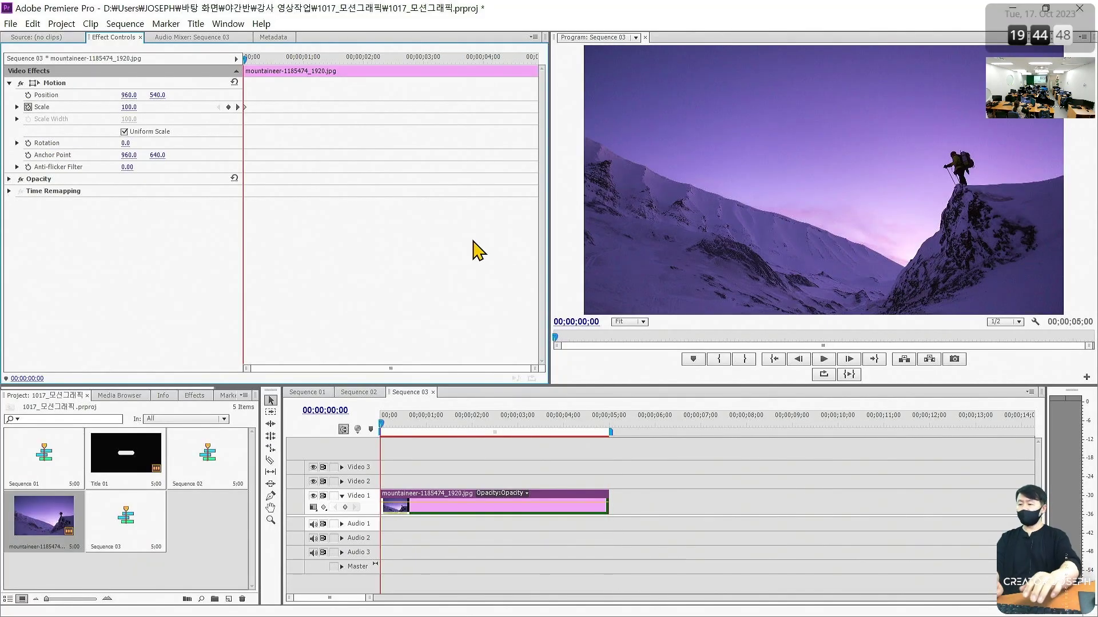
key("space")
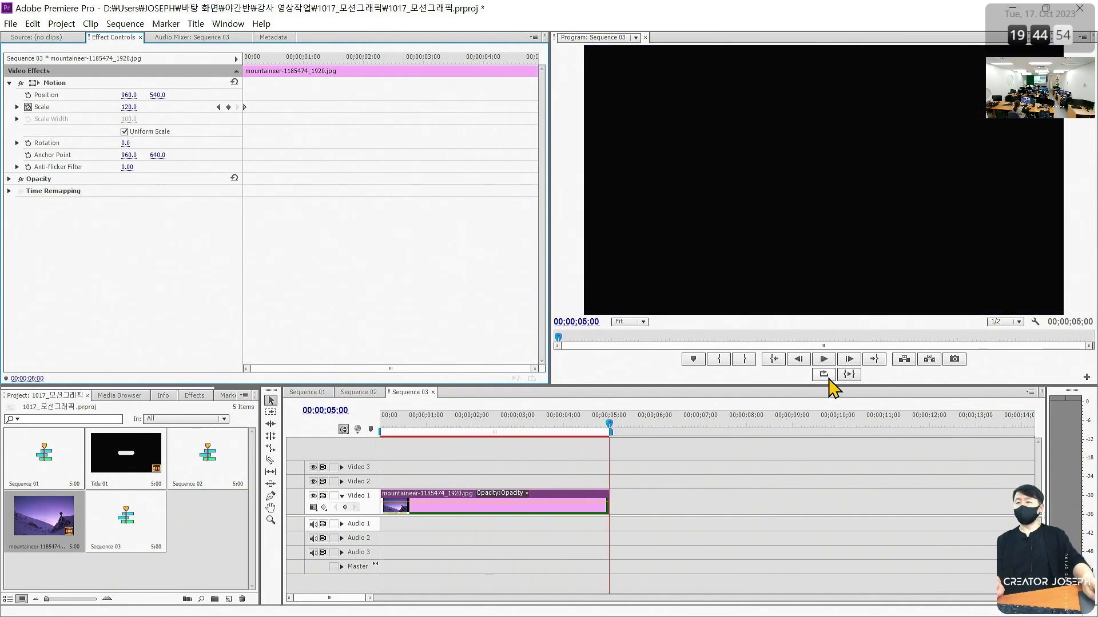
left_click(824, 359)
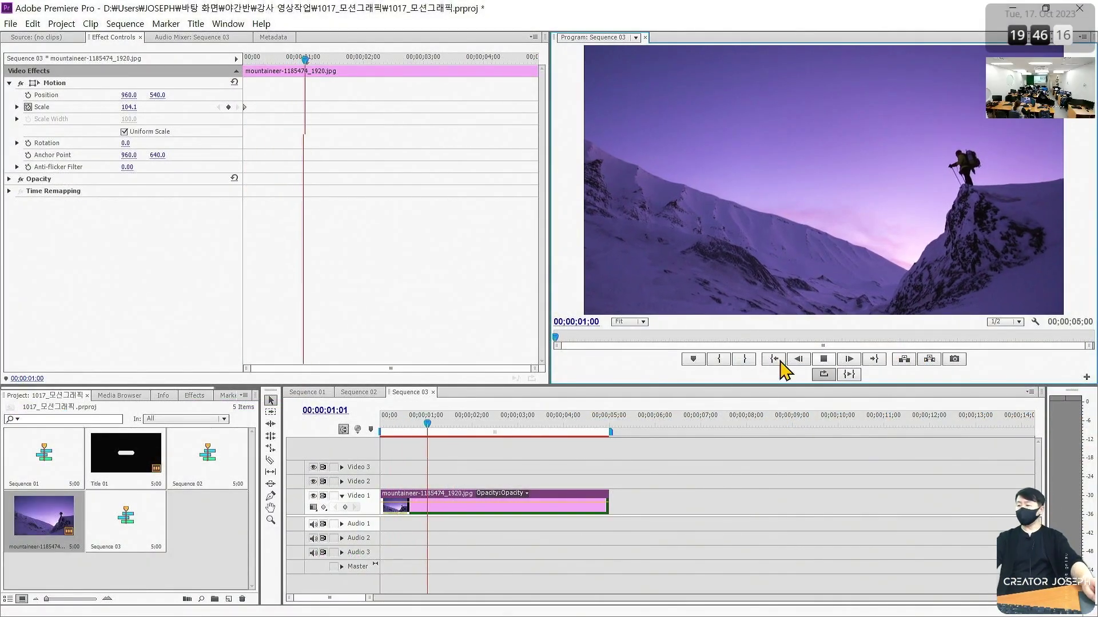
Import mountain-climbing-2124113.jpg and place it after the mountaineer clip on Video 1.
double_click(215, 519)
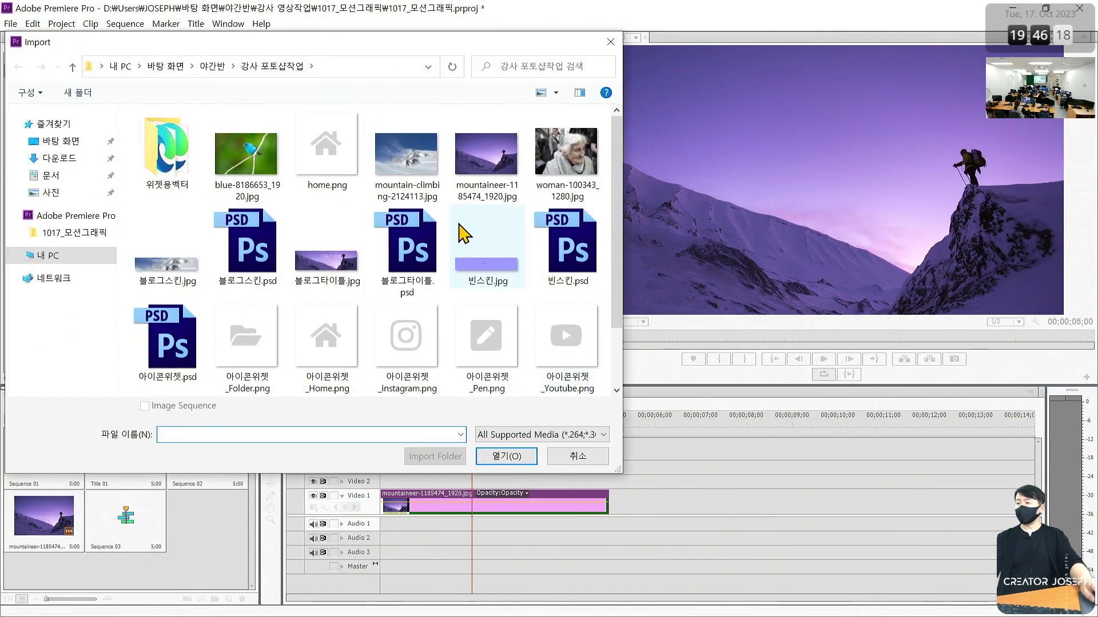
double_click(417, 167)
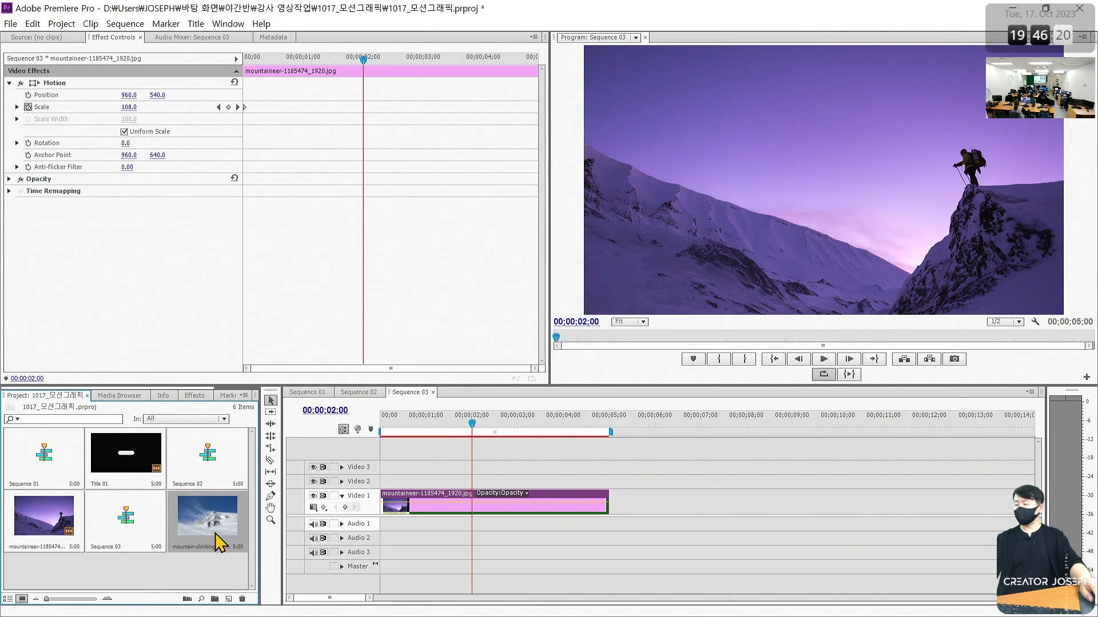
left_click_drag(749, 448, 703, 502)
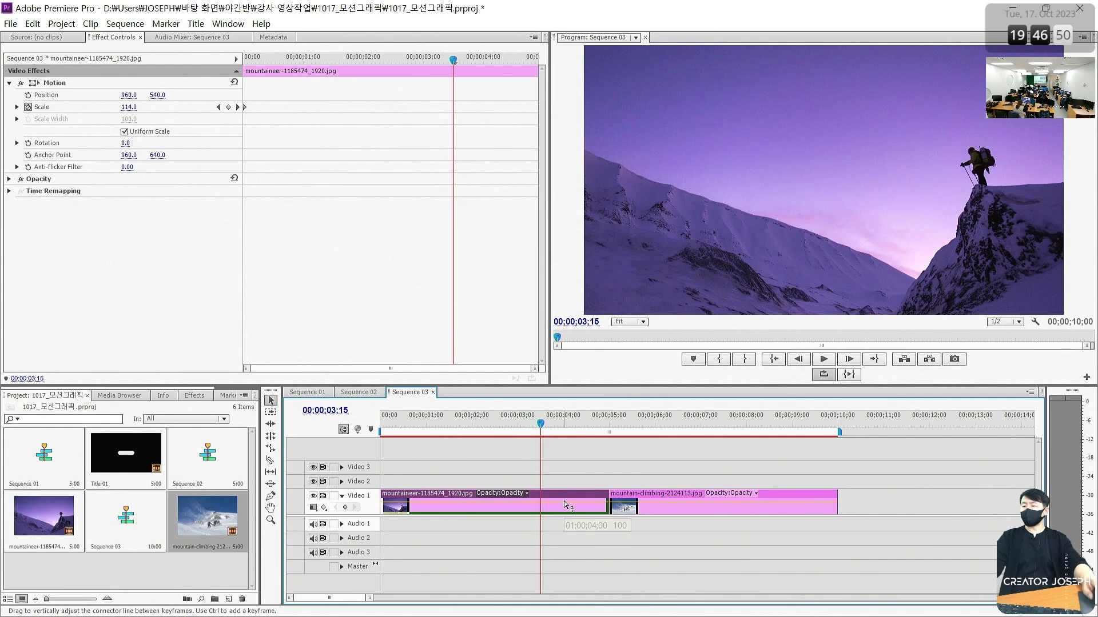
Copy the mountaineer clip, then select the mountain-climbing clip to view its settings.
left_click(651, 500)
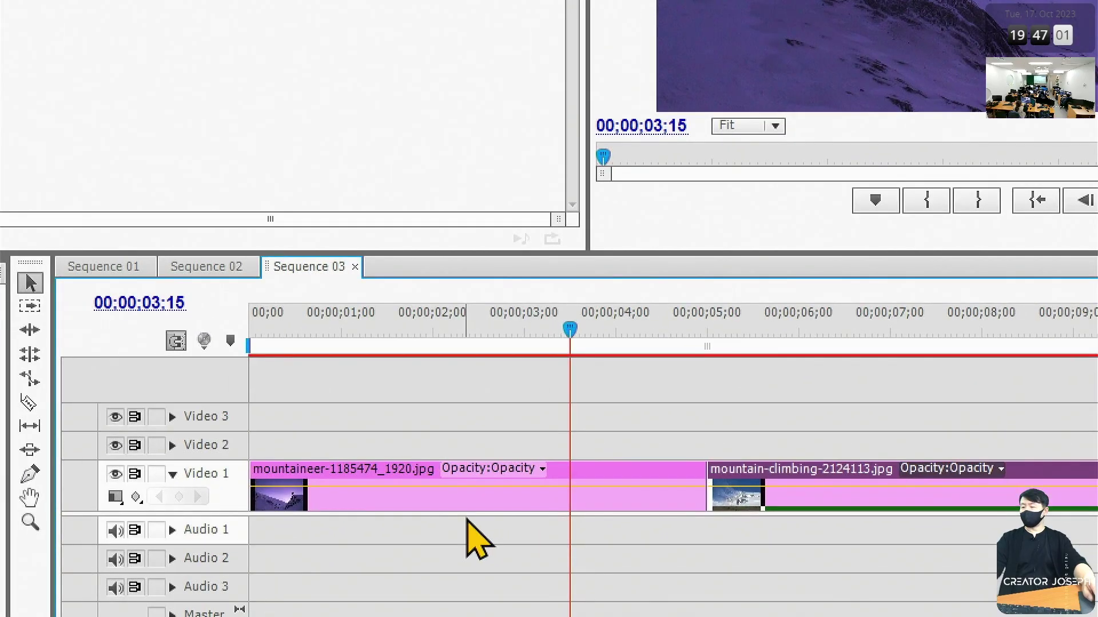
left_click(473, 508)
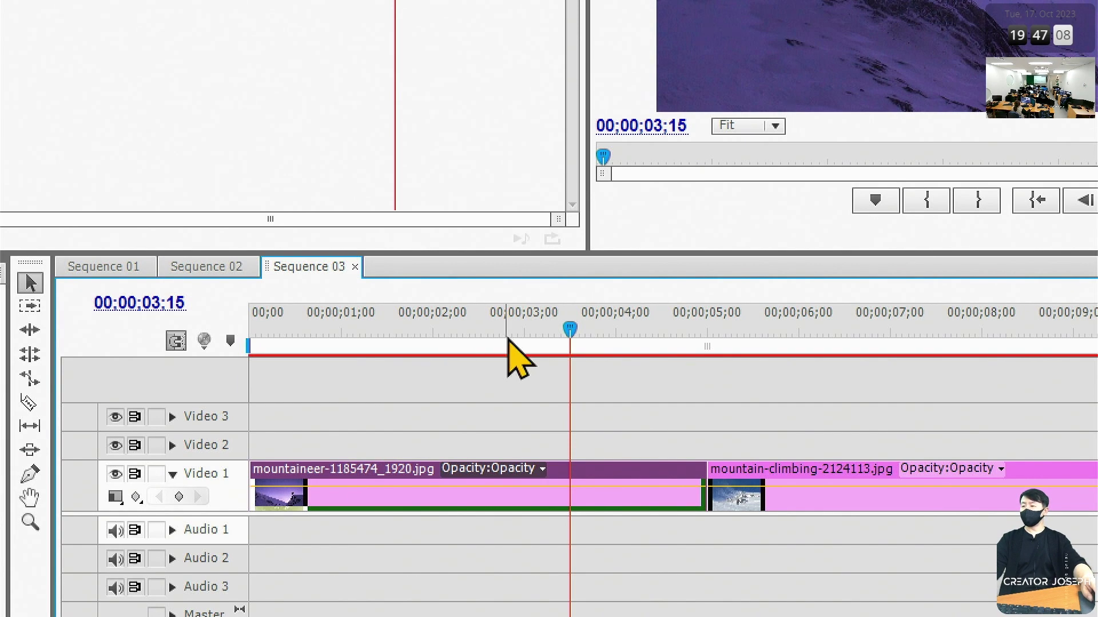
right_click(380, 474)
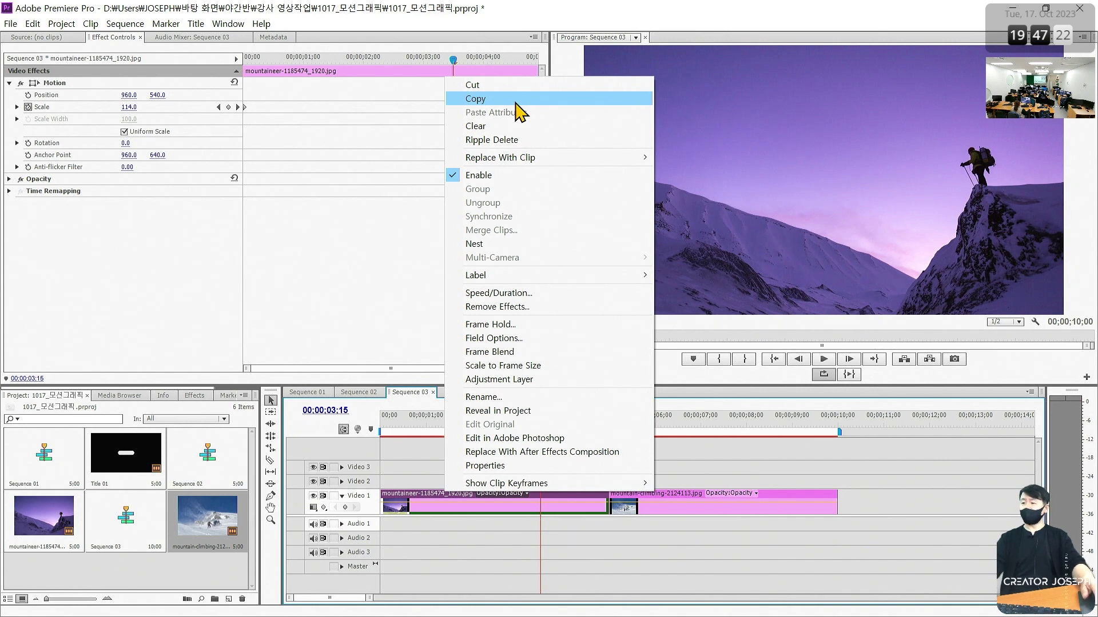
left_click(516, 102)
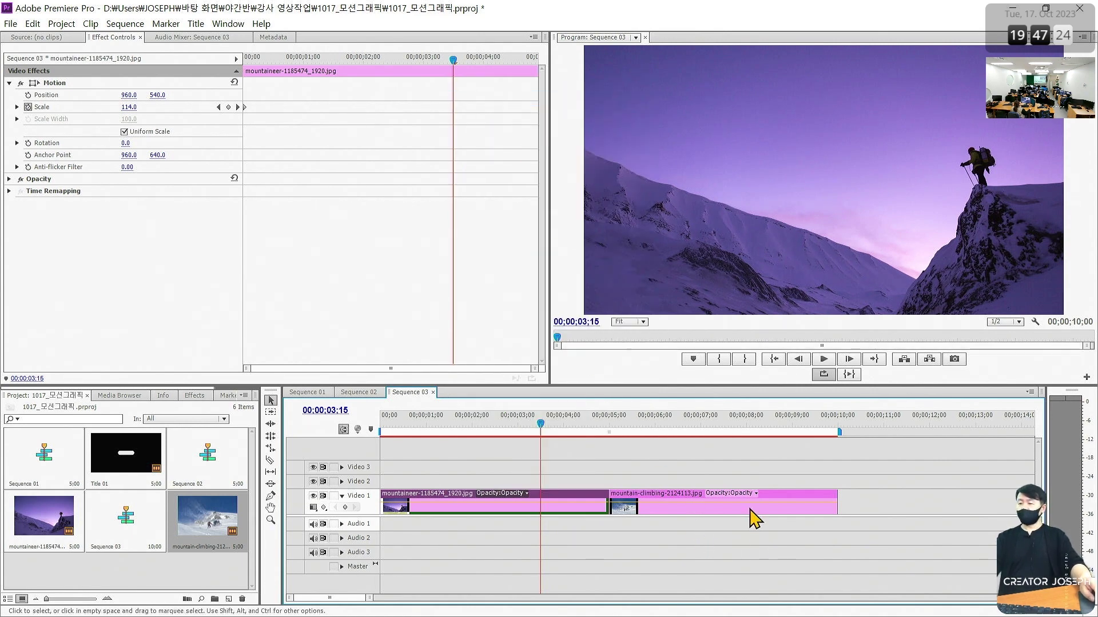
left_click_drag(725, 433, 723, 426)
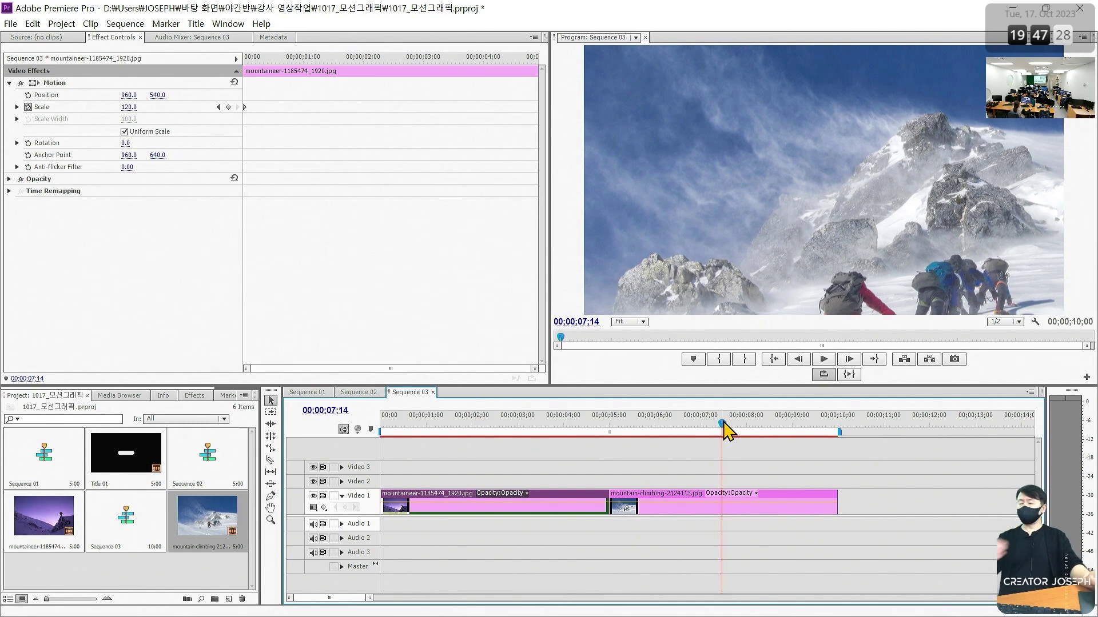
left_click(688, 505)
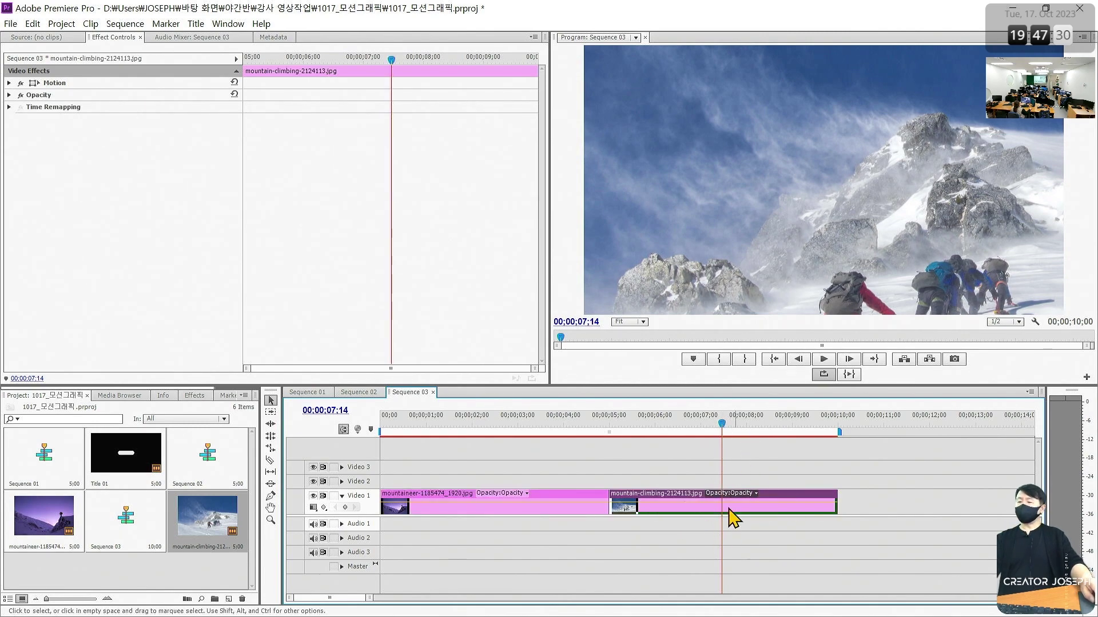
Paste the mountaineer clip's attributes onto the mountain-climbing clip.
right_click(691, 506)
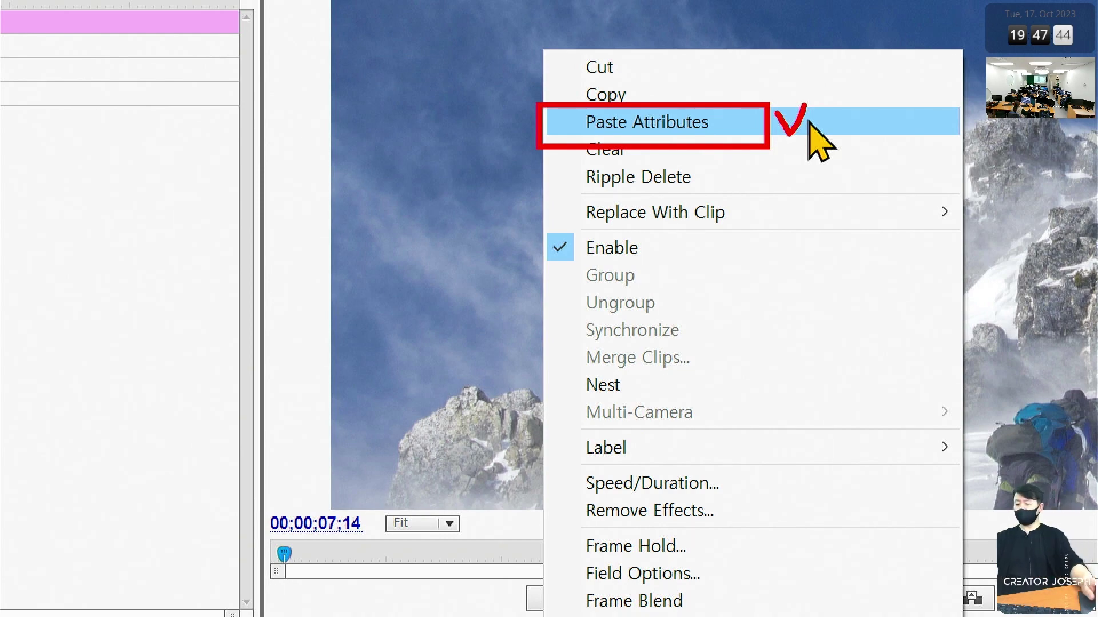
left_click(810, 122)
right_click(785, 500)
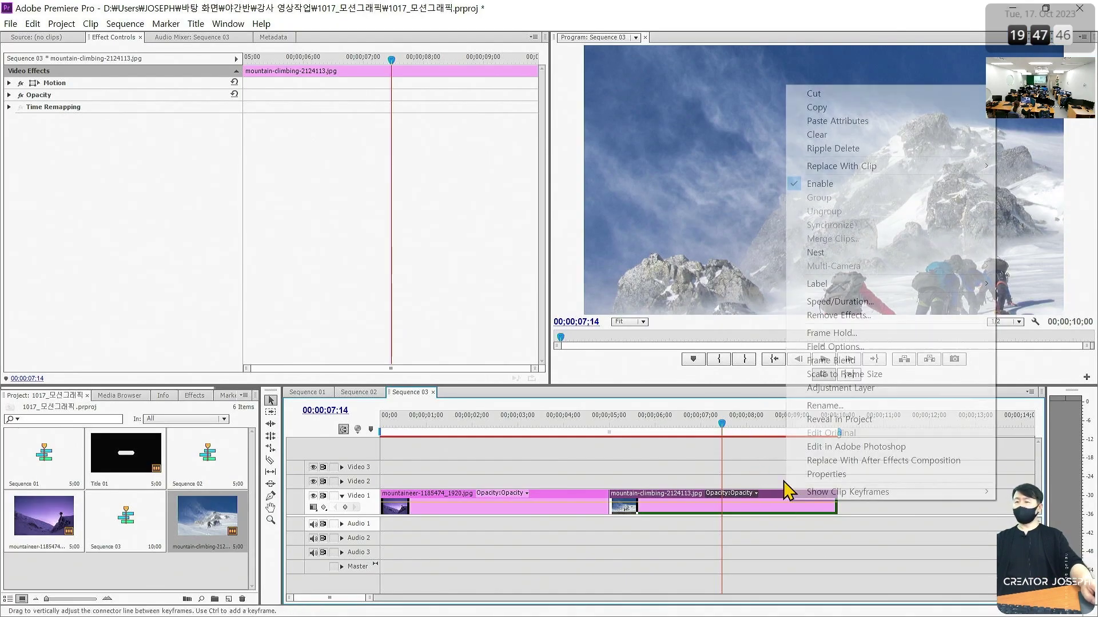
left_click(852, 129)
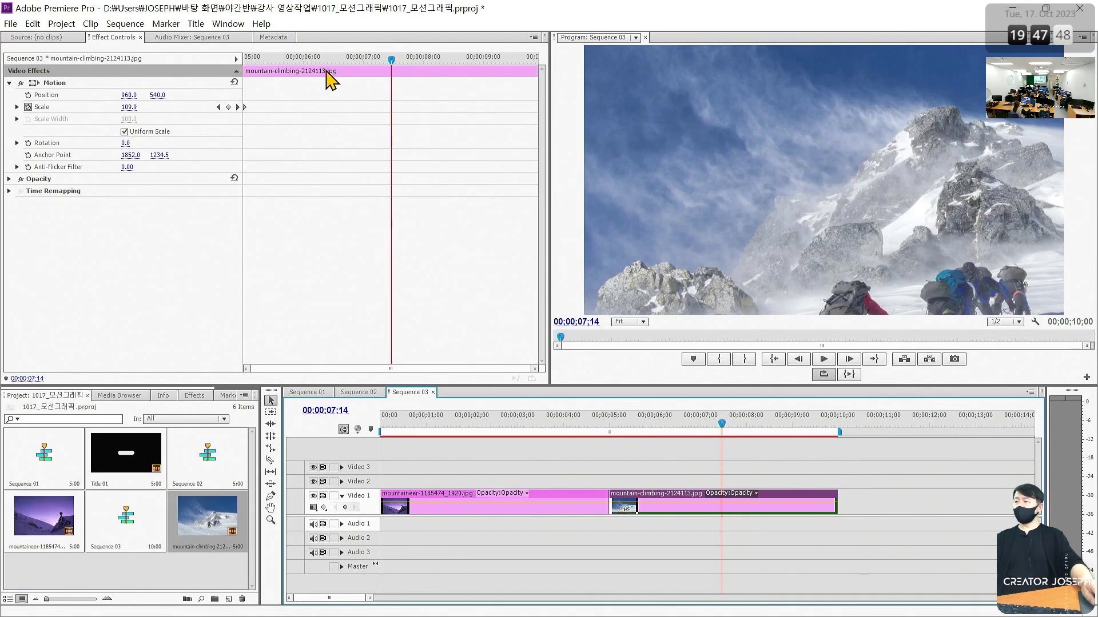
Play back the second clip's zoom, replaying from just before the cut.
key("Up")
key("space")
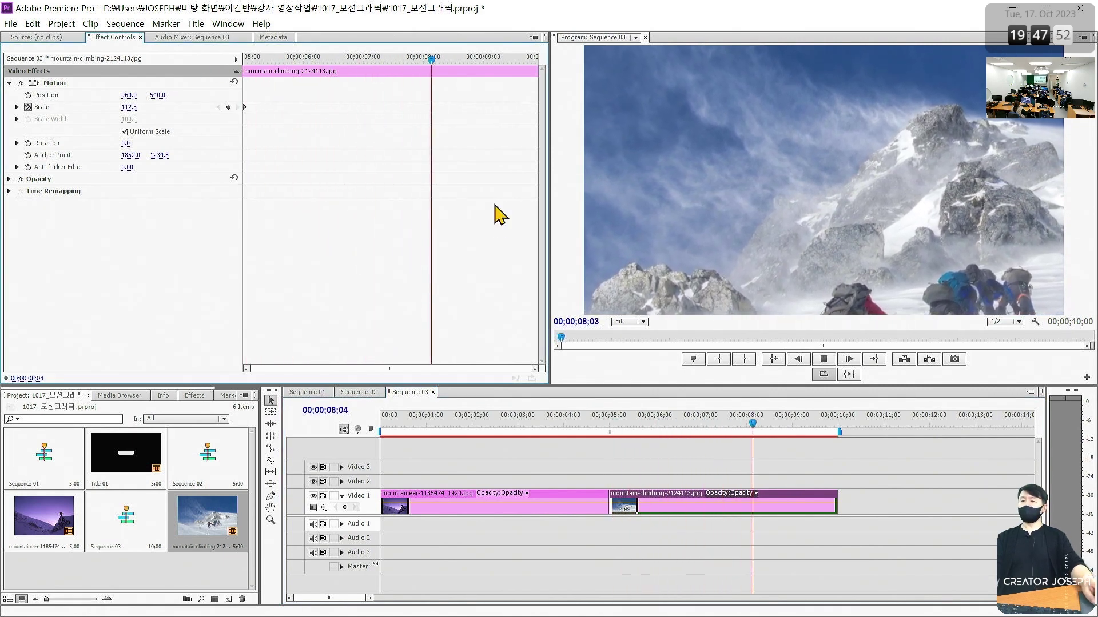
left_click(563, 422)
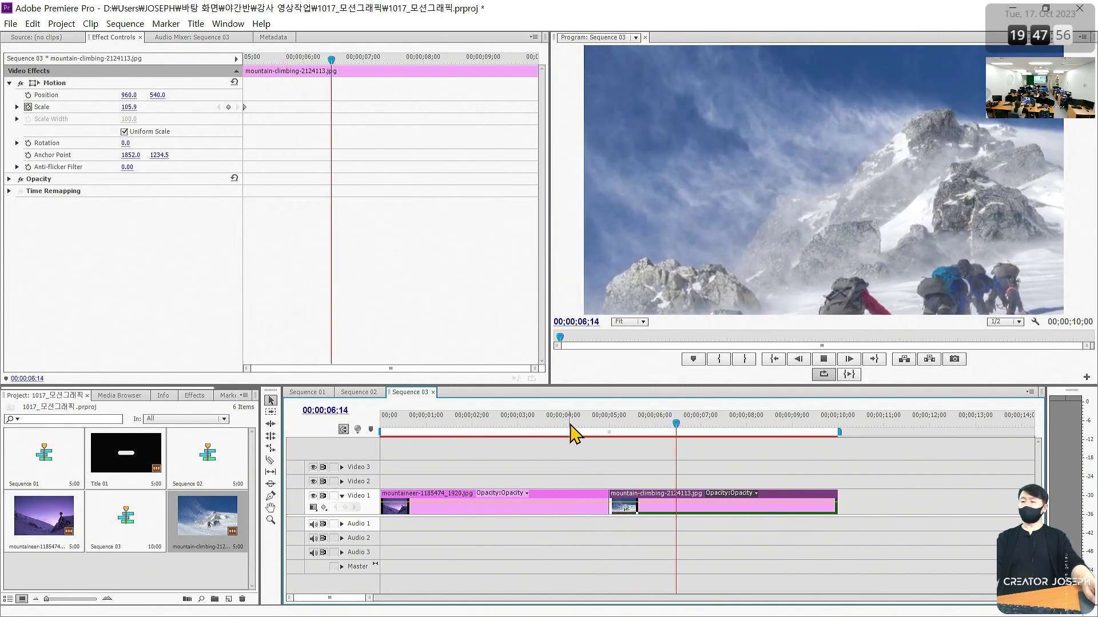
left_click(577, 426)
Stop playback and apply the default Cross Dissolve at the cut between the two mountain clips.
left_click(578, 426)
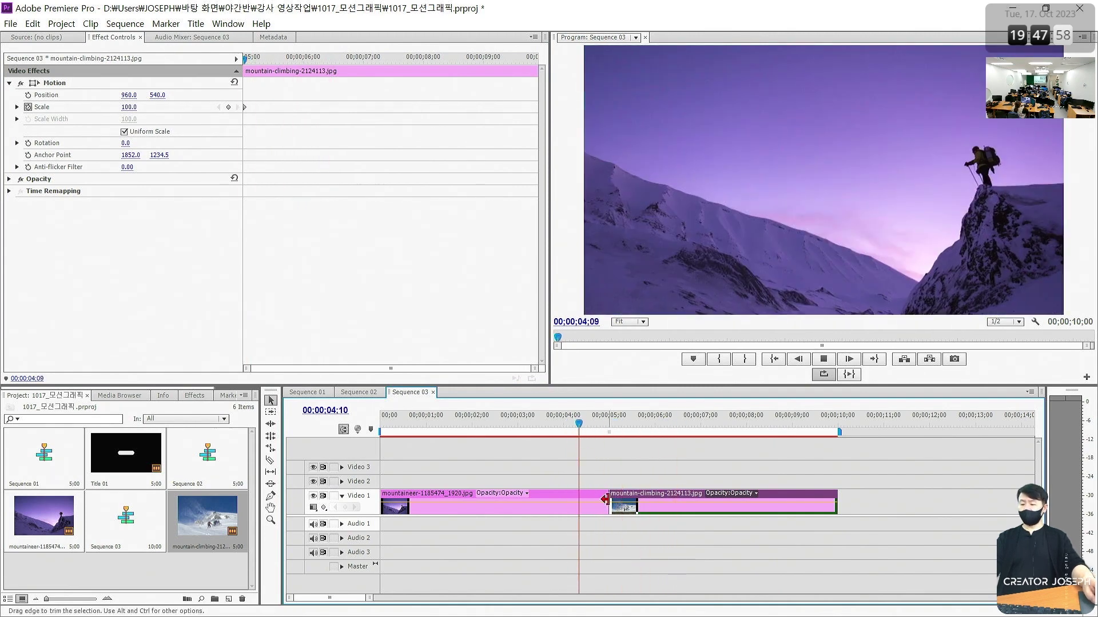
key("space")
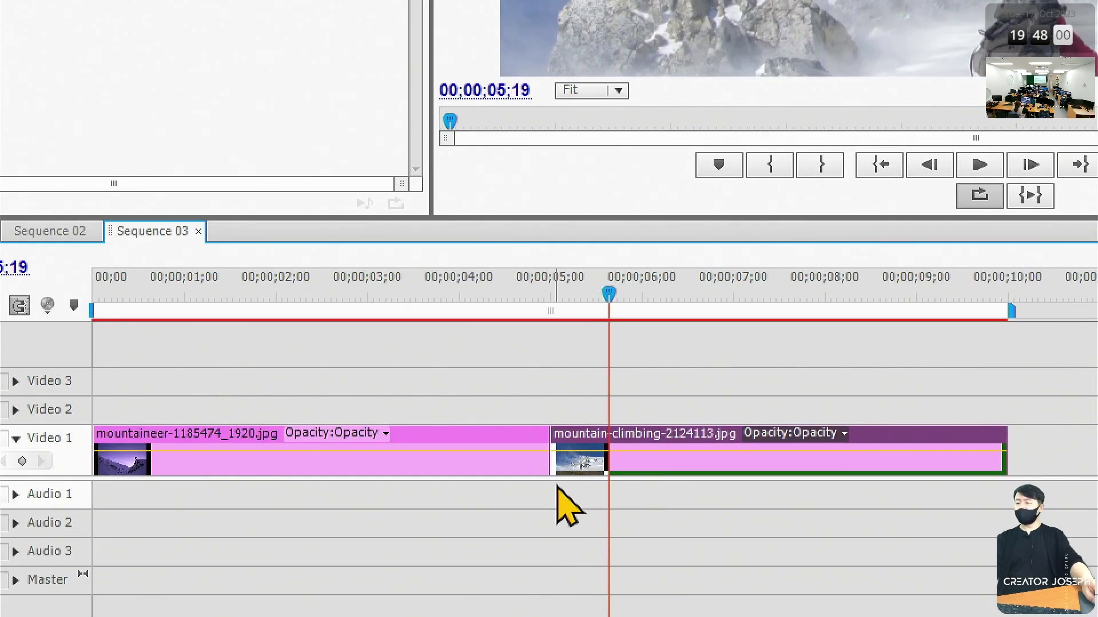
right_click(560, 441)
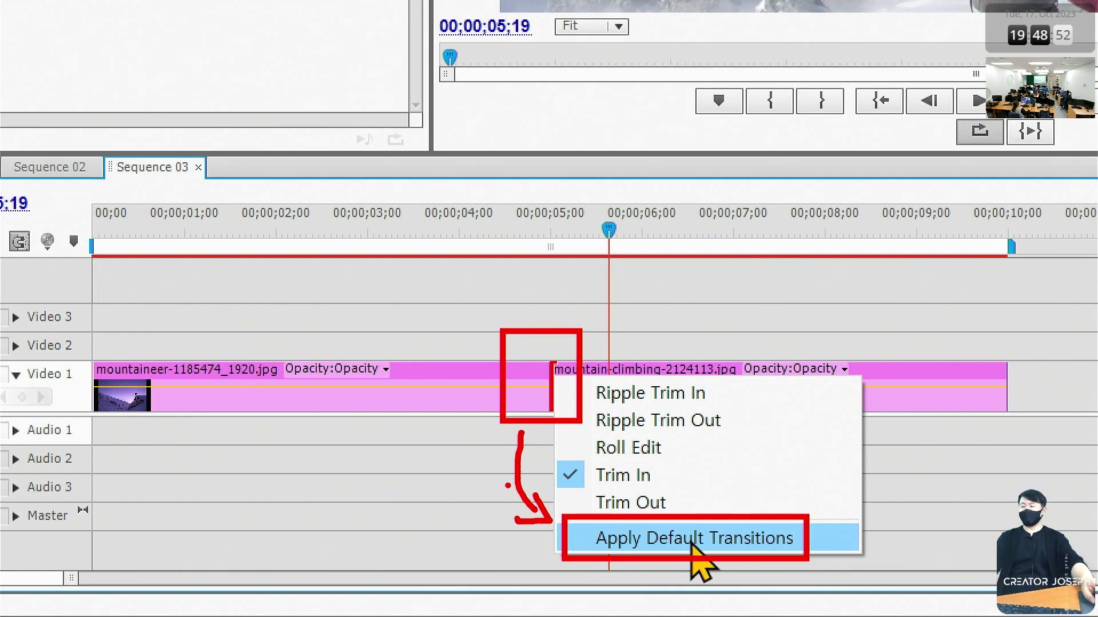
left_click(691, 543)
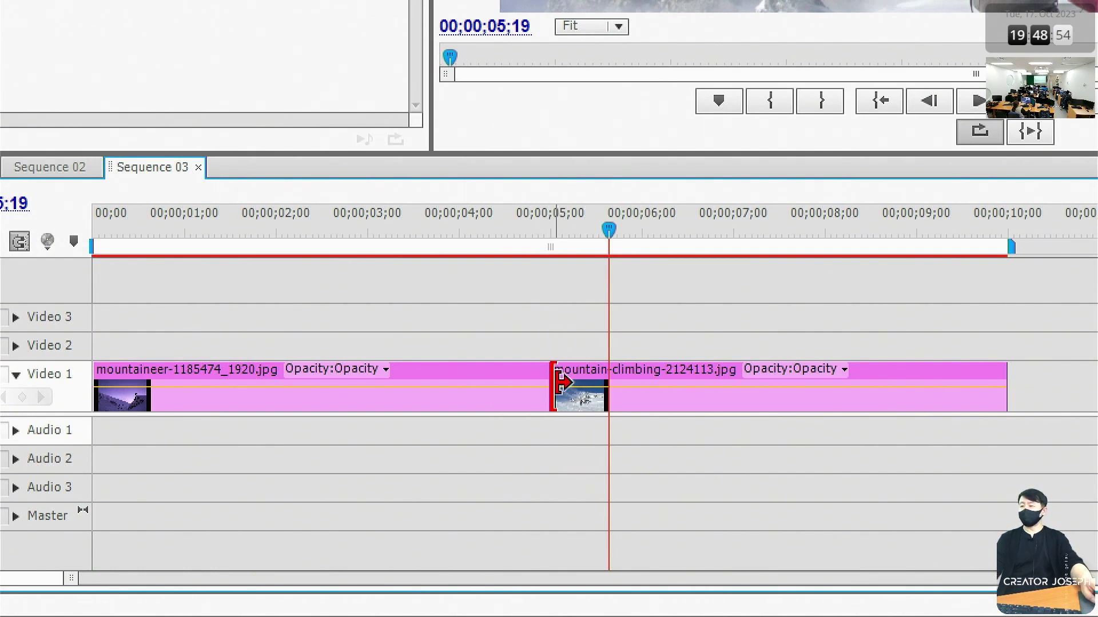
right_click(557, 381)
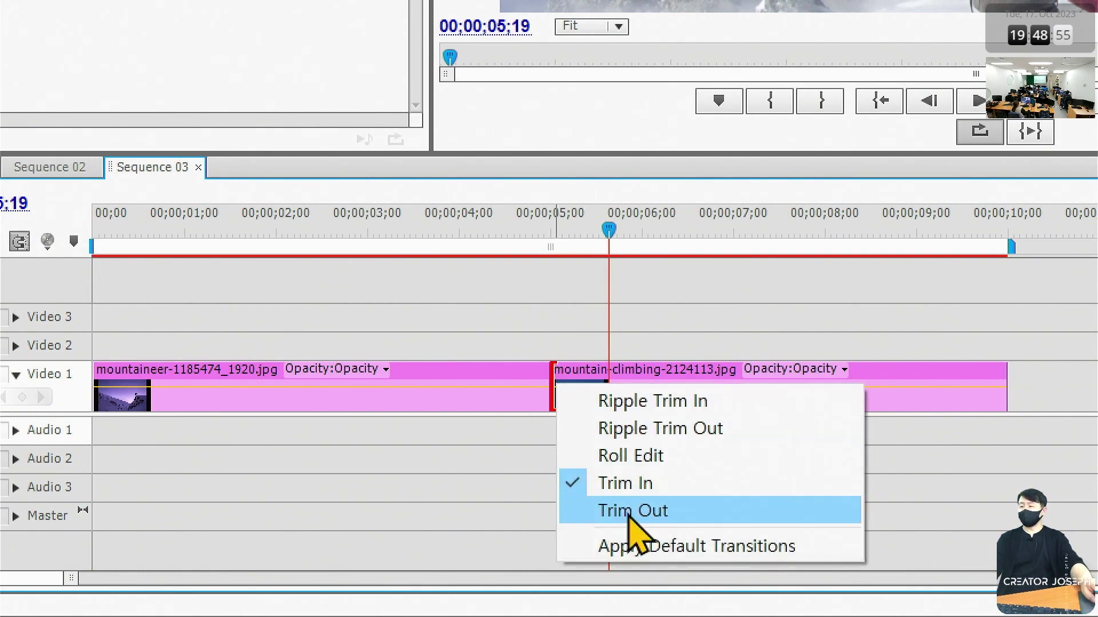
left_click(694, 549)
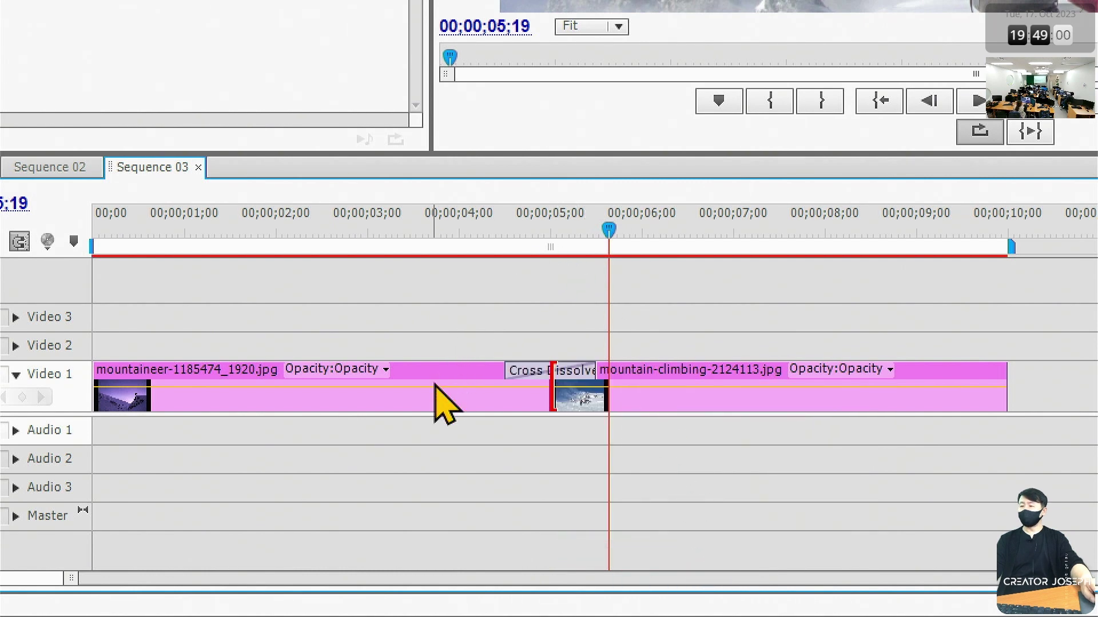
left_click(435, 387)
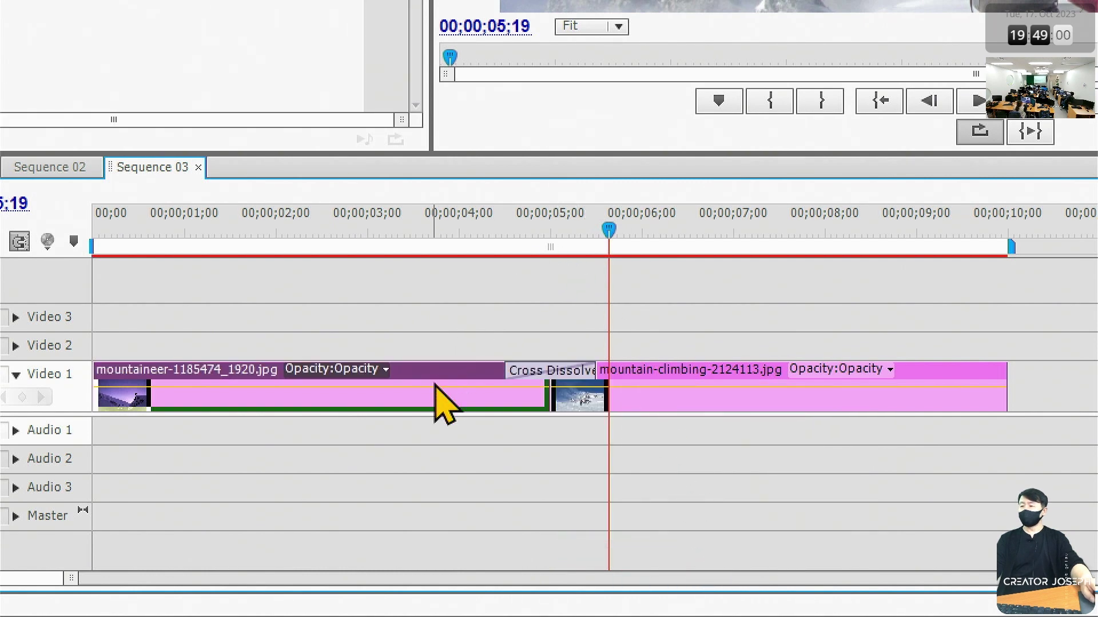
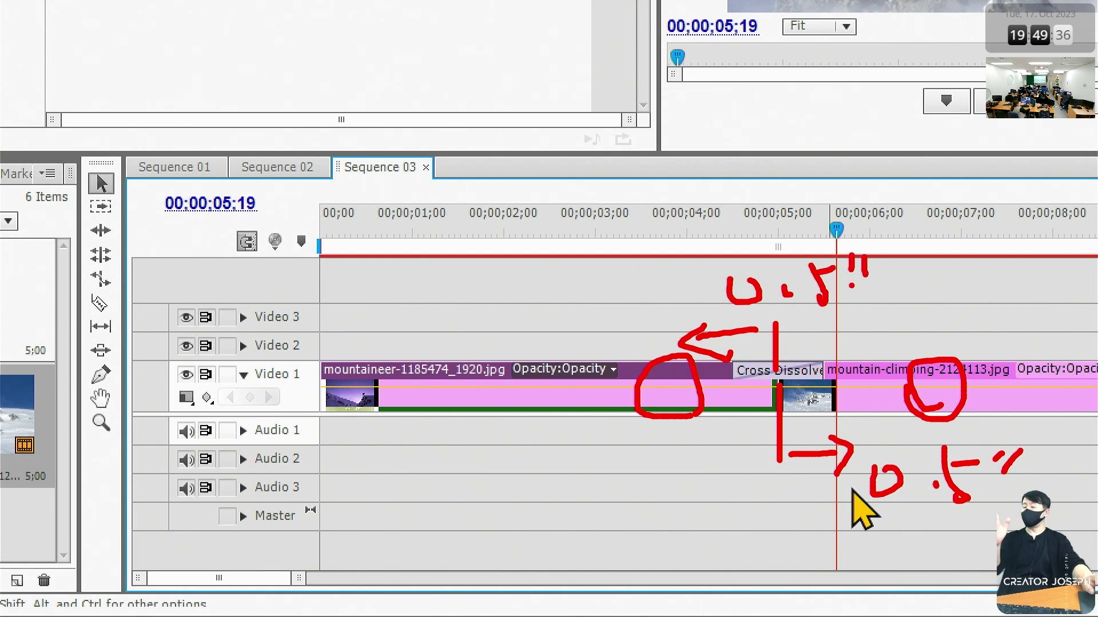
Replay the cross dissolve several times, starting from around 4;12–4;13.
key("Escape")
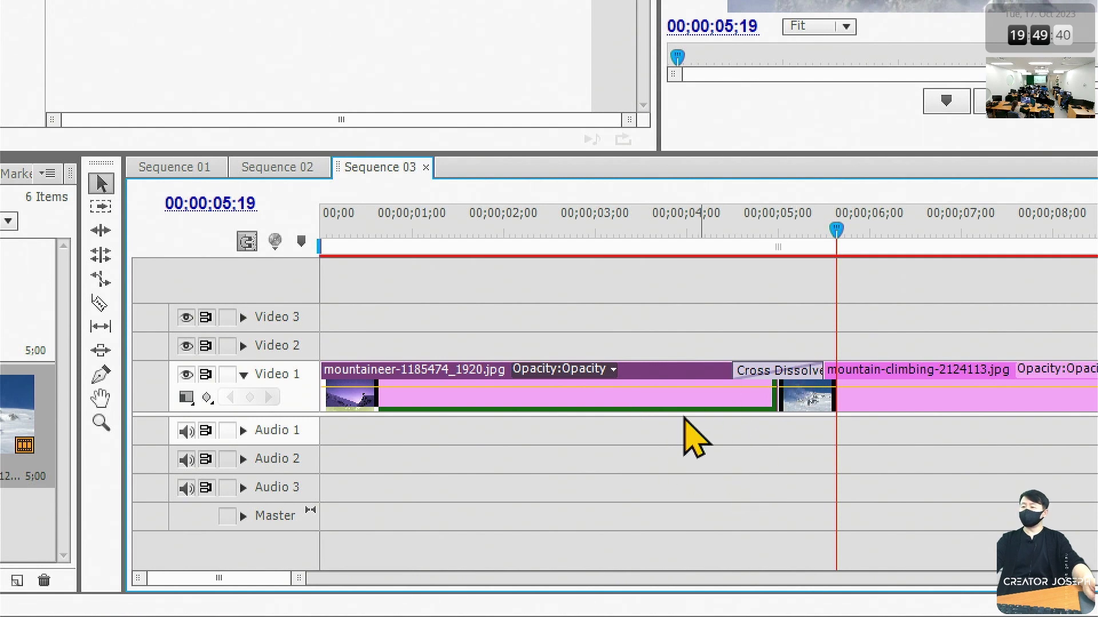
left_click(723, 433)
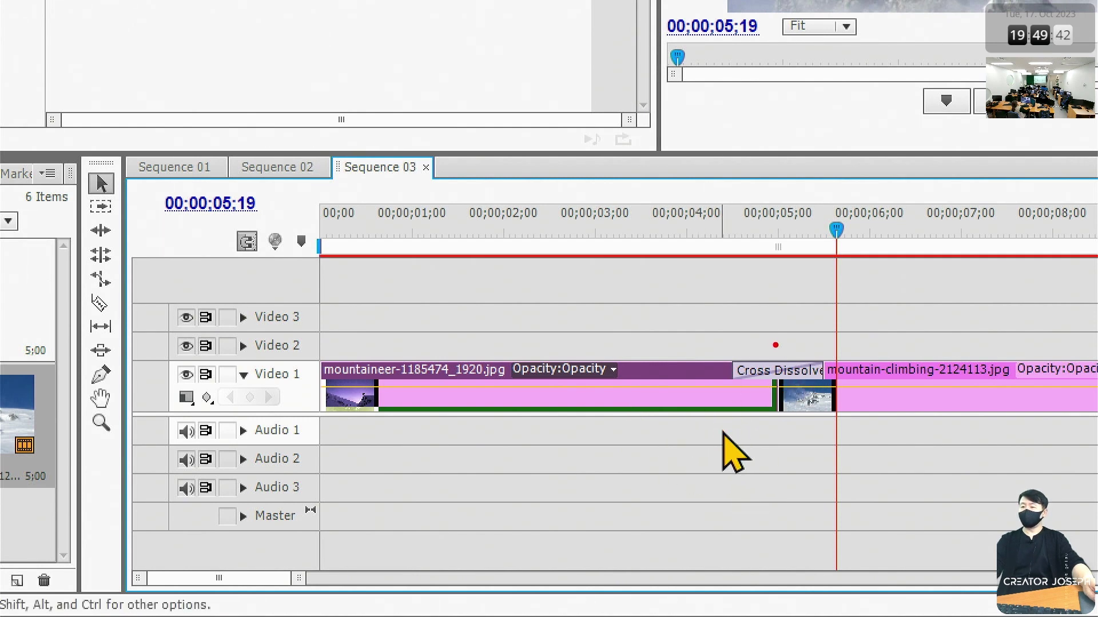
left_click_drag(775, 345, 776, 475)
left_click_drag(644, 426, 829, 442)
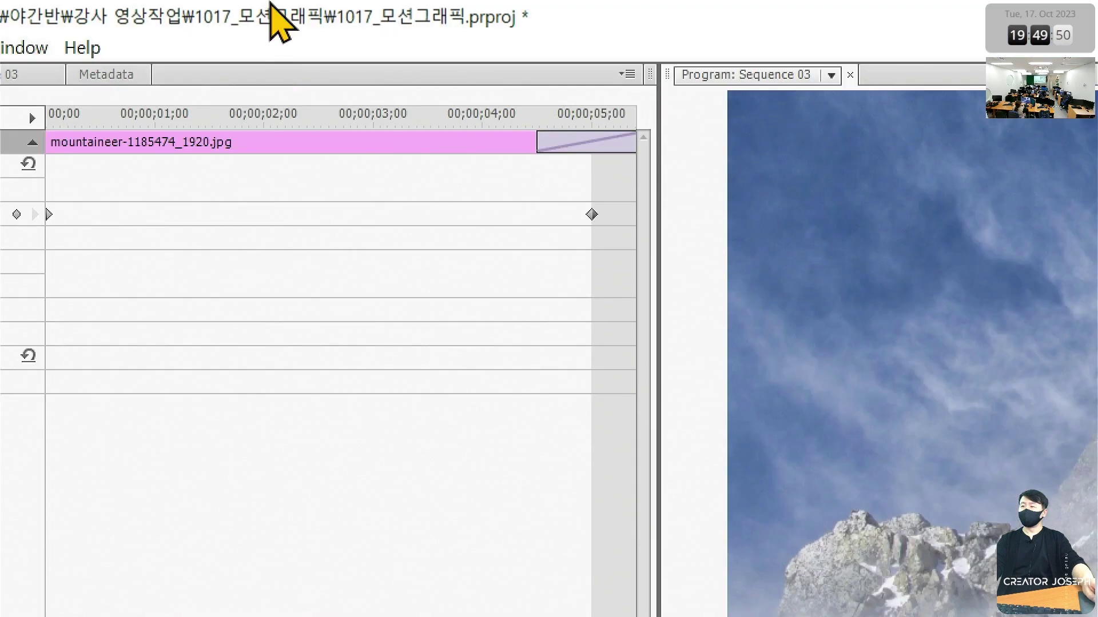
left_click_drag(593, 198, 635, 232)
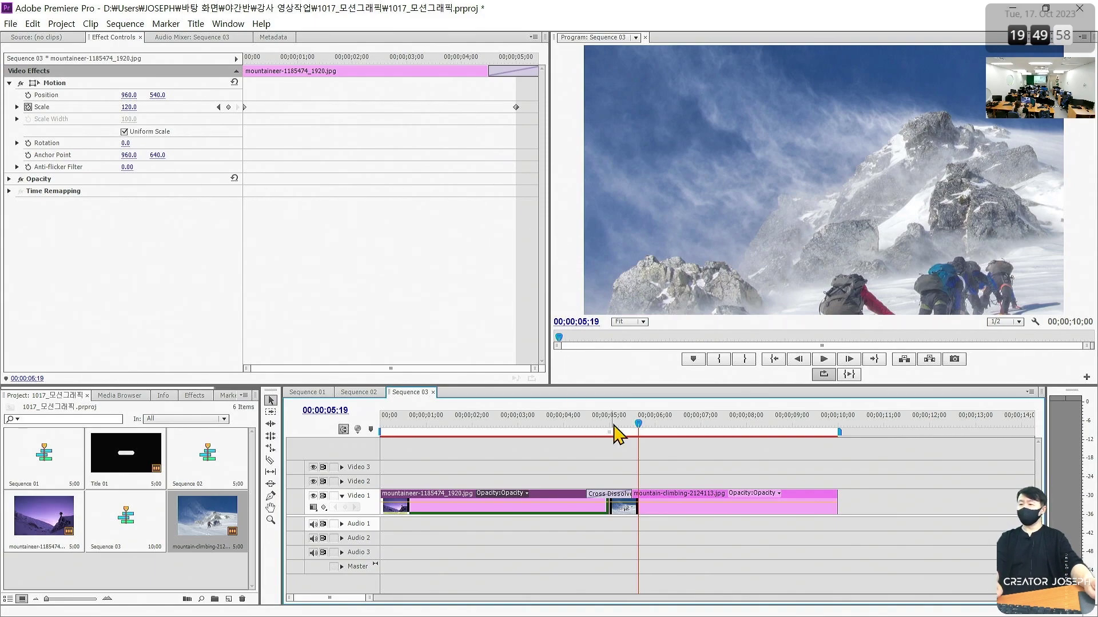
left_click(605, 433)
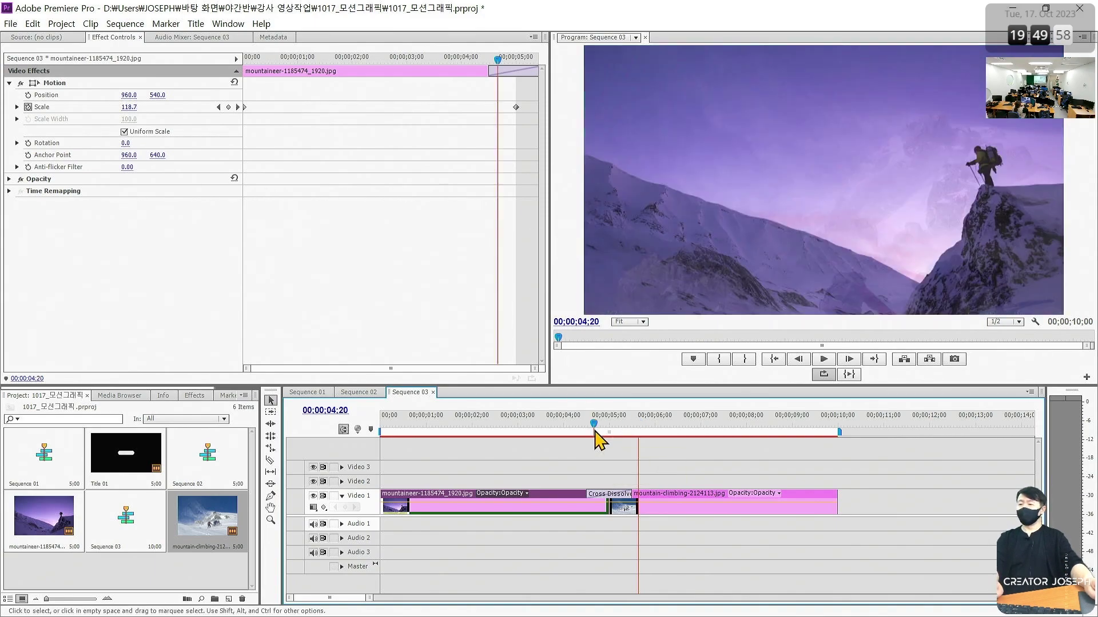
key("space")
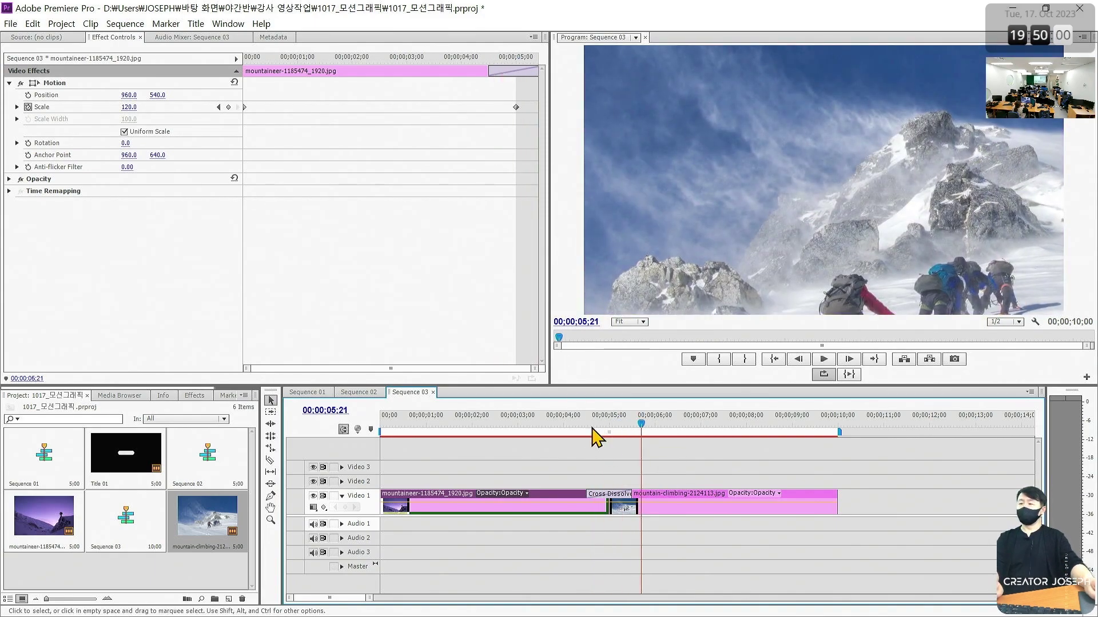
left_click(589, 433)
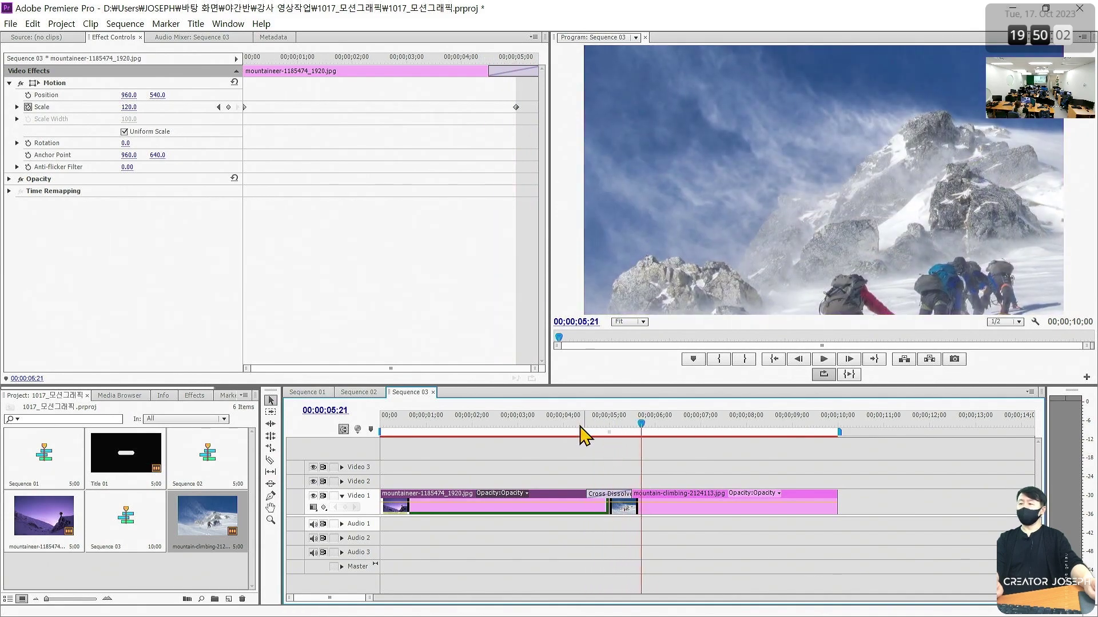
left_click(581, 434)
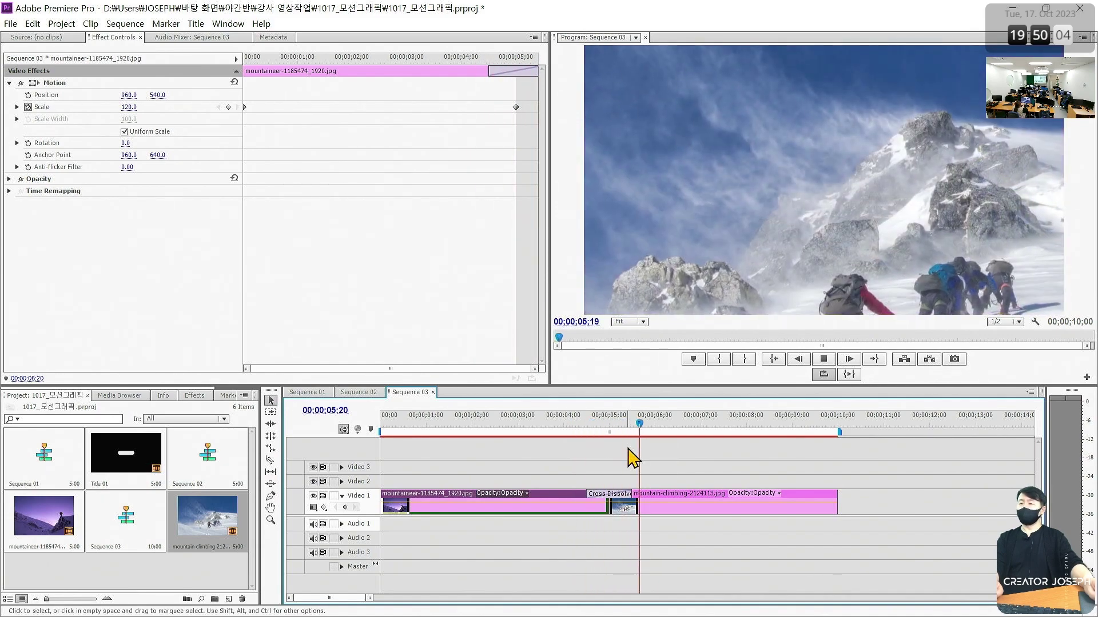
key("space")
left_click(583, 430)
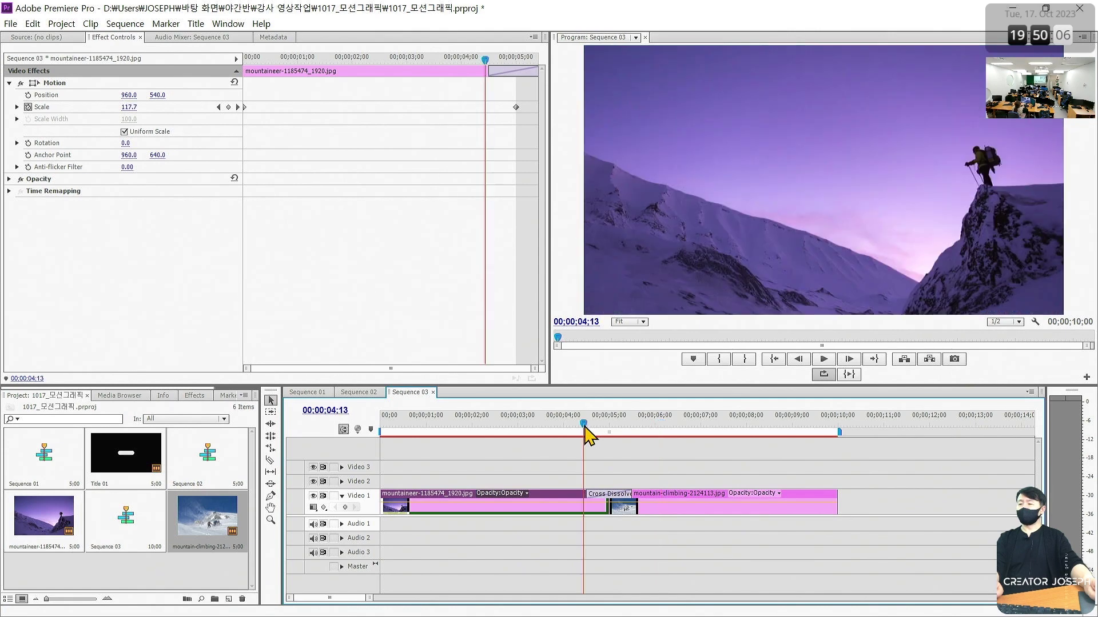
key("space")
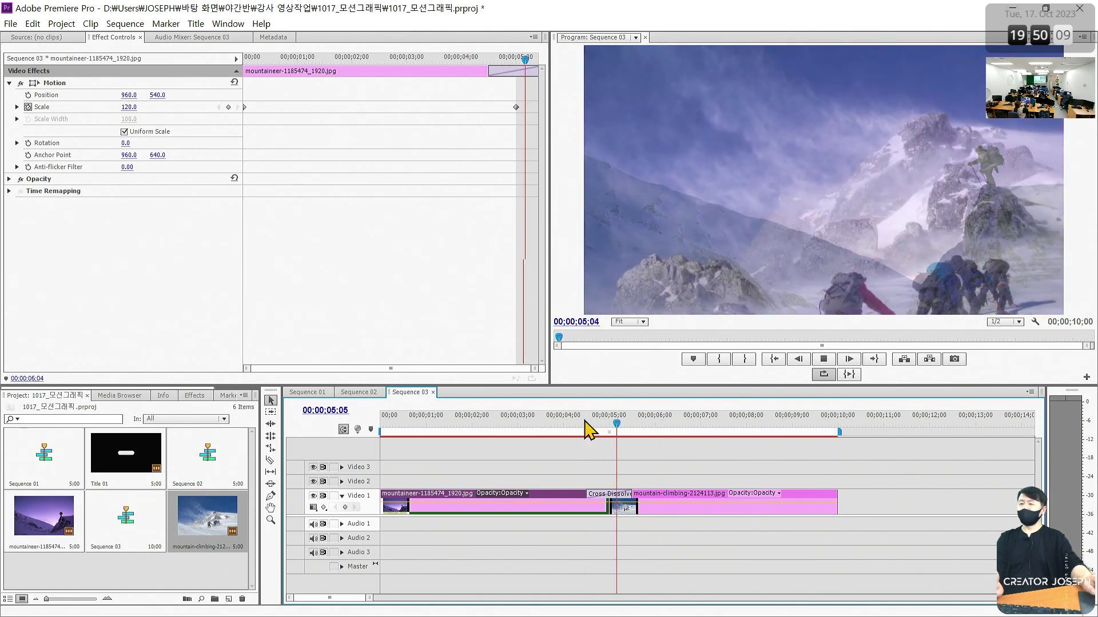
key("space")
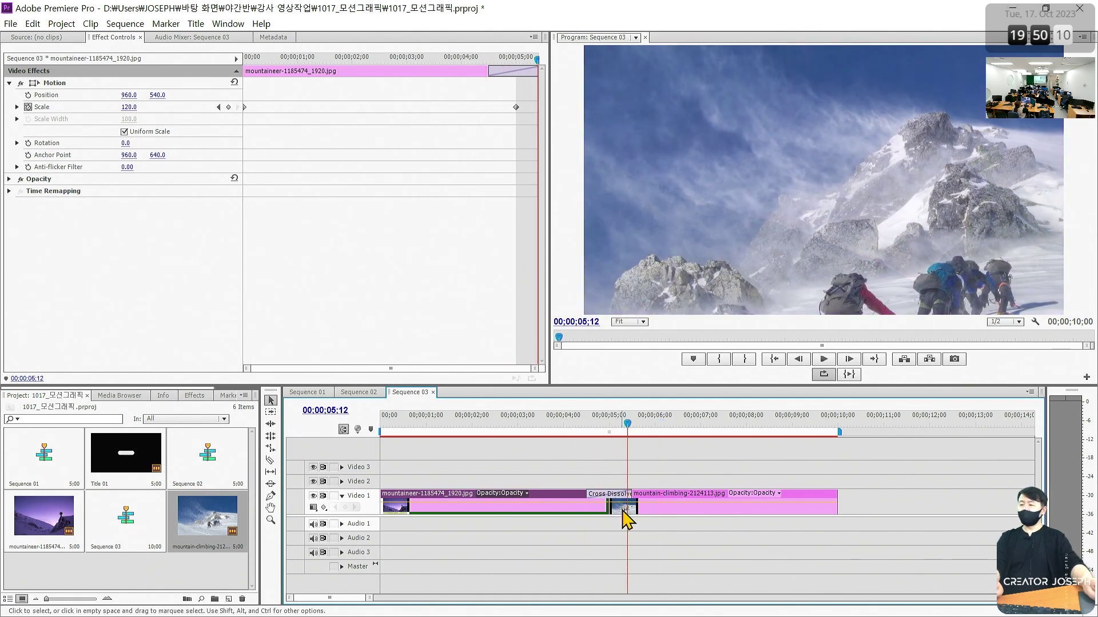
left_click(584, 432)
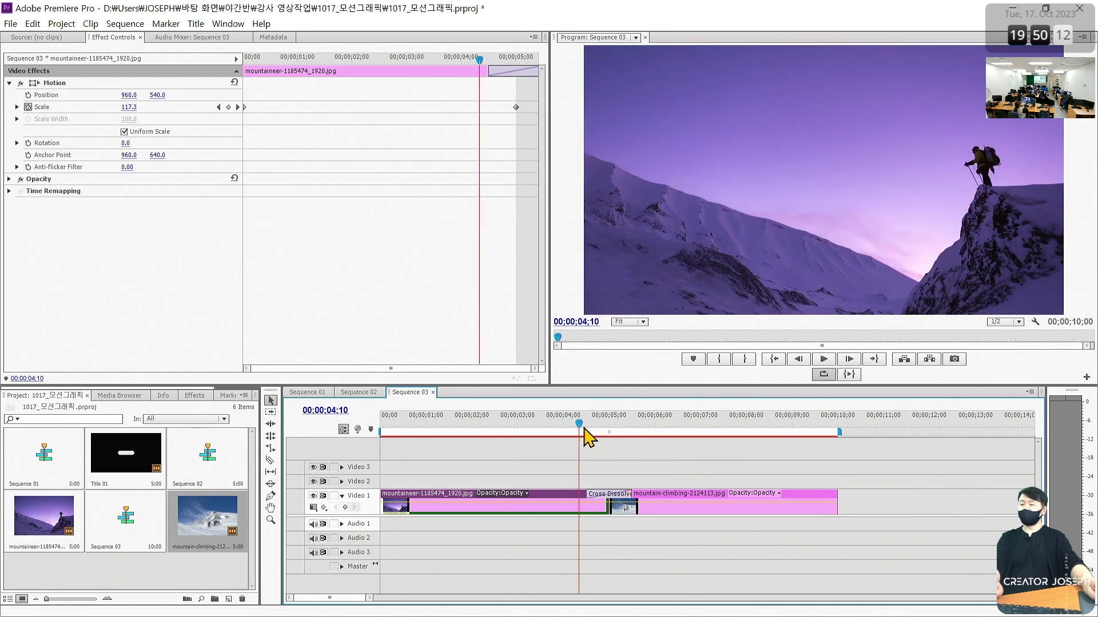
key("space")
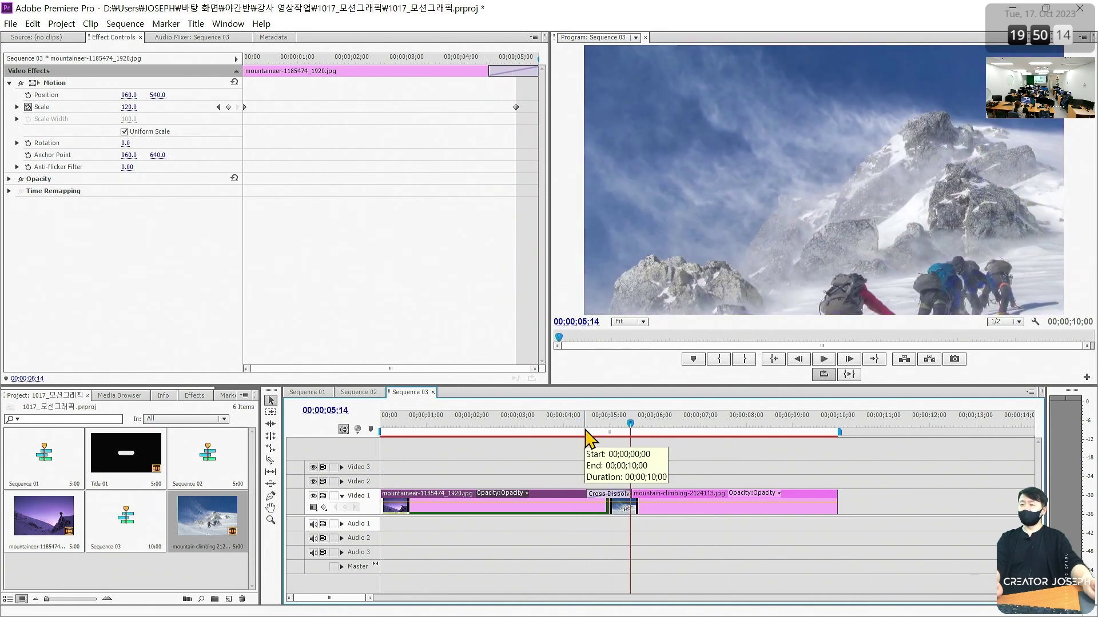
left_click(584, 426)
Step frame by frame through the dissolve, watching Scale rise to 120.0 past 5;00.
key("Right")
key("Right")
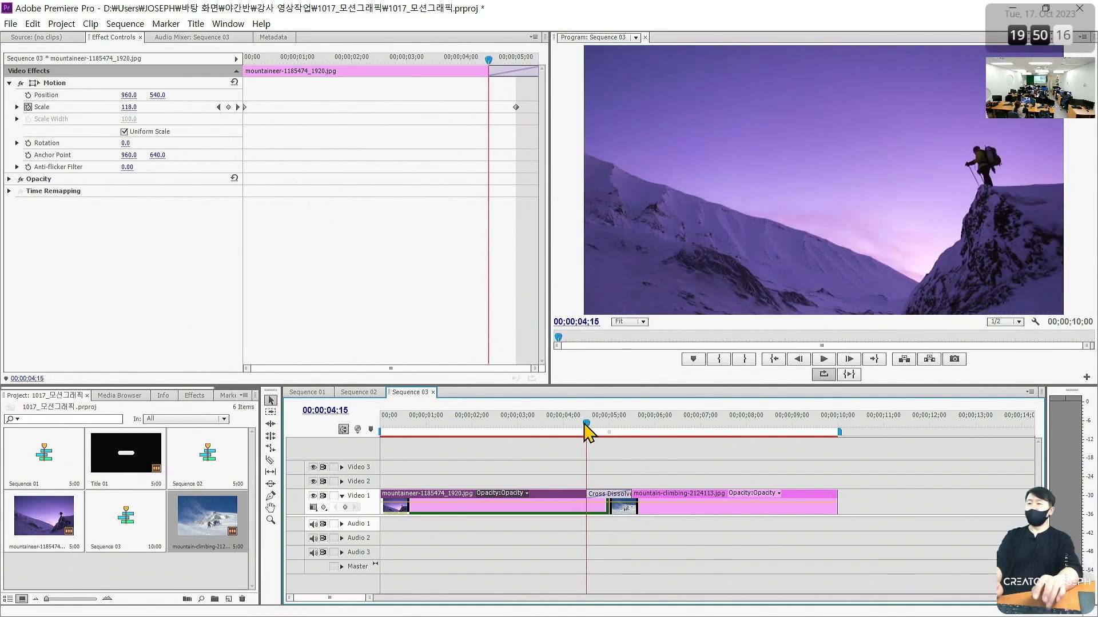
key("Right")
key("Right")
key("Right")
key("Right")
key("Right")
key("Right")
key("Right")
key("Right")
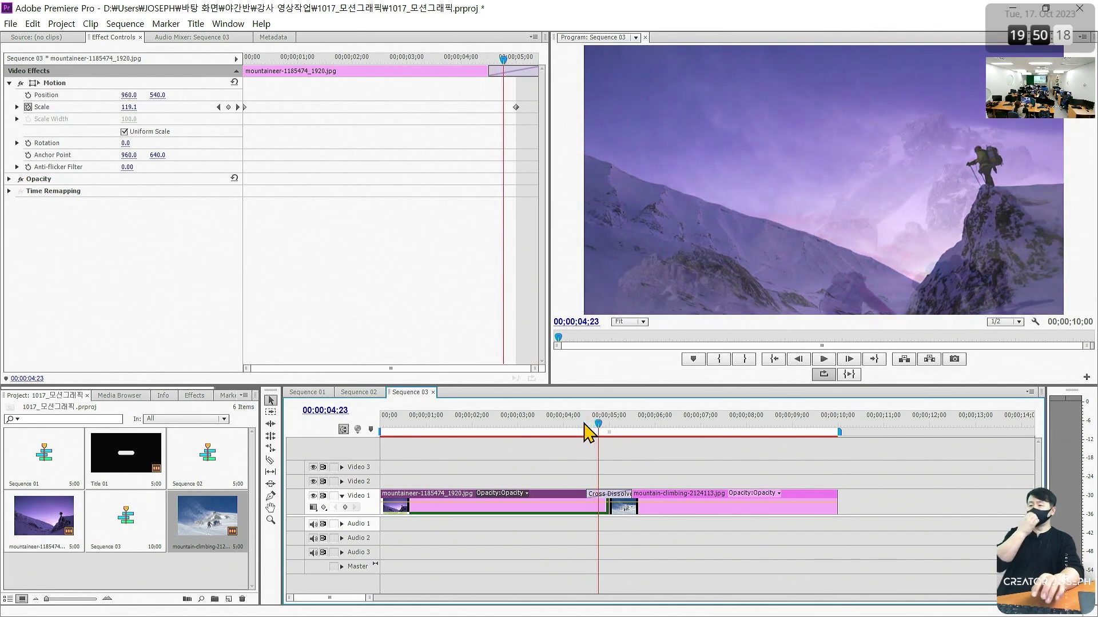
key("Right")
key("Right")
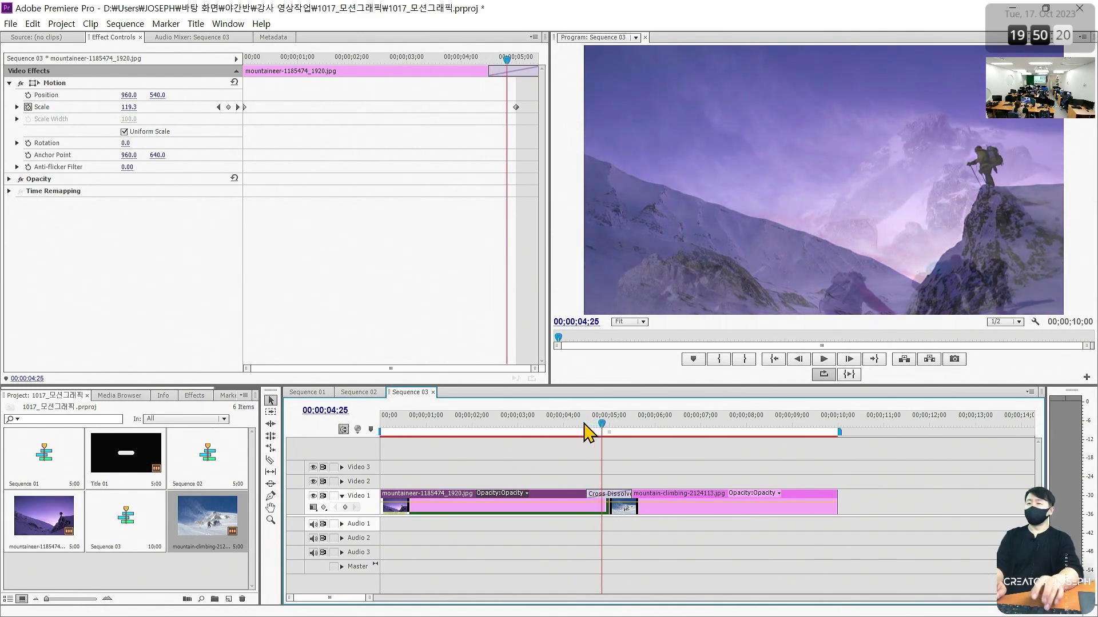
key("Right")
key("Right")
key("Right")
key("Right")
key("Right")
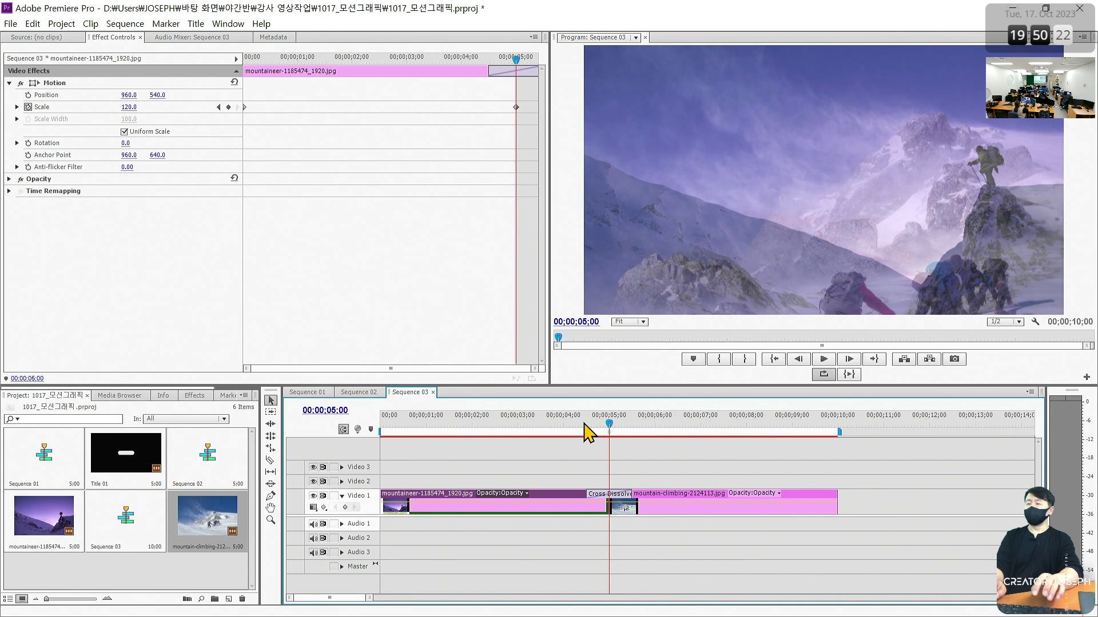
key("Right")
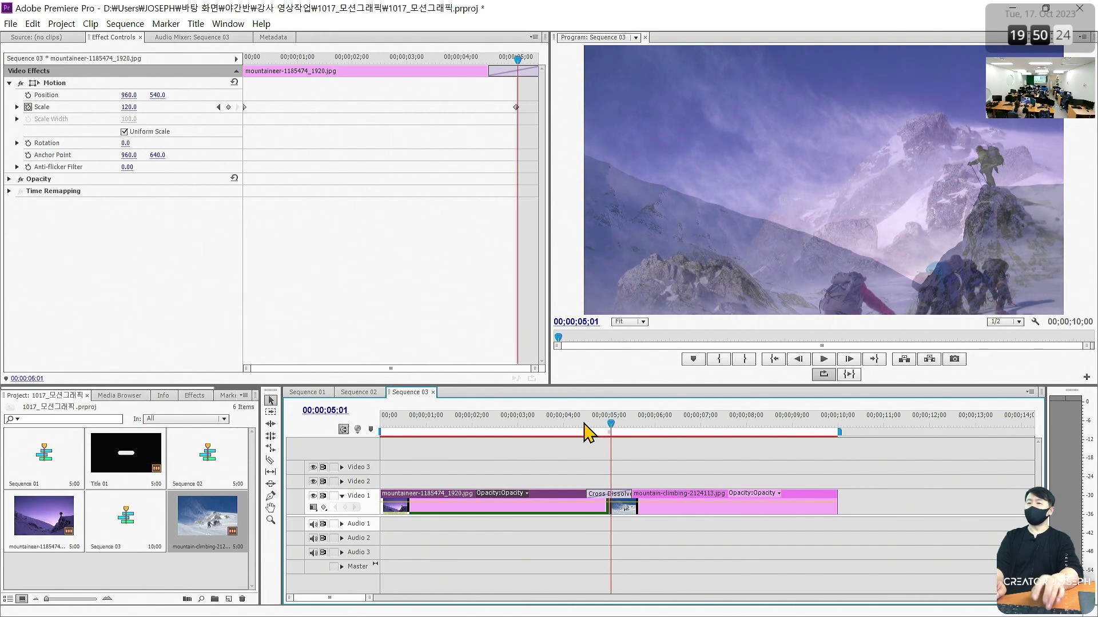
key("Right")
key("Right")
key("Right")
key("Right")
key("Right")
key("Right")
key("Right")
key("Right")
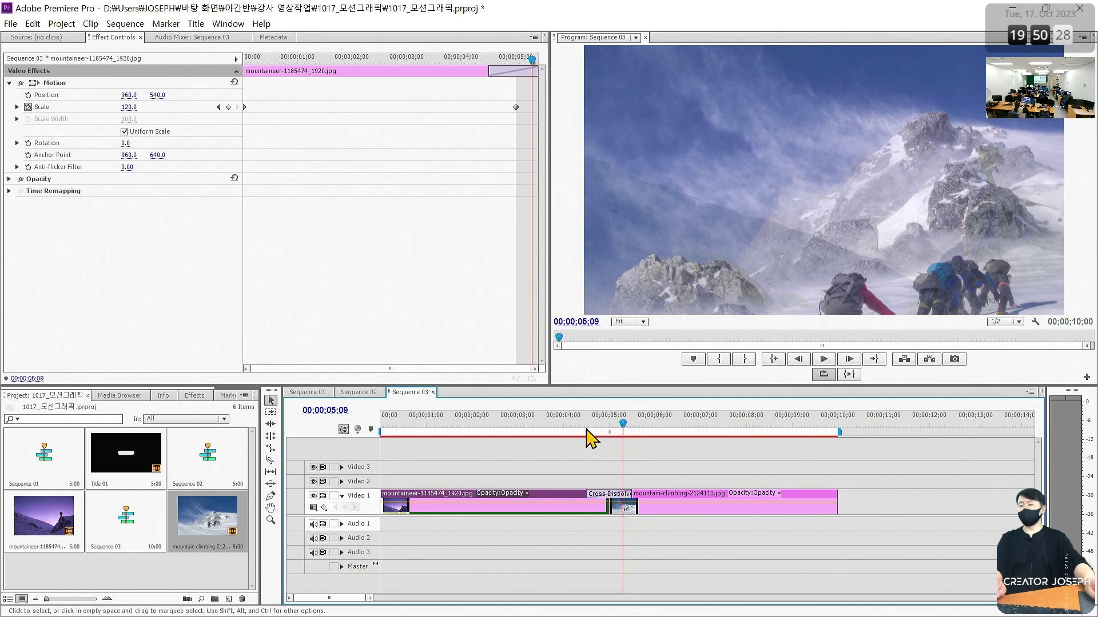
Replay from 4;06, then move the mountaineer clip's final Scale keyframe to the clip's end.
left_click_drag(587, 426, 574, 416)
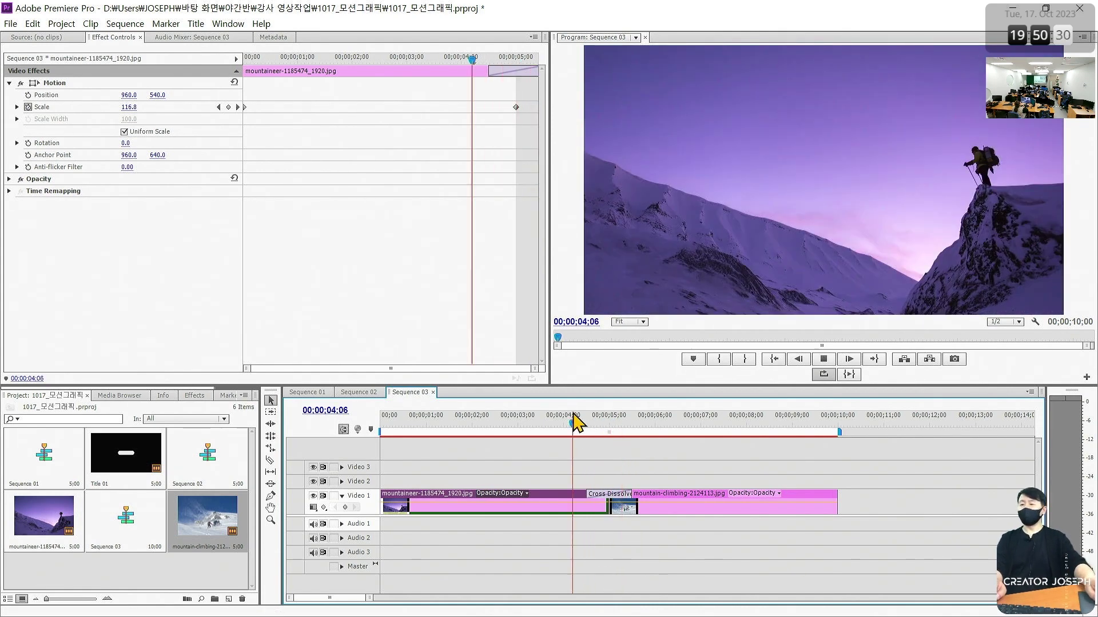
key("space")
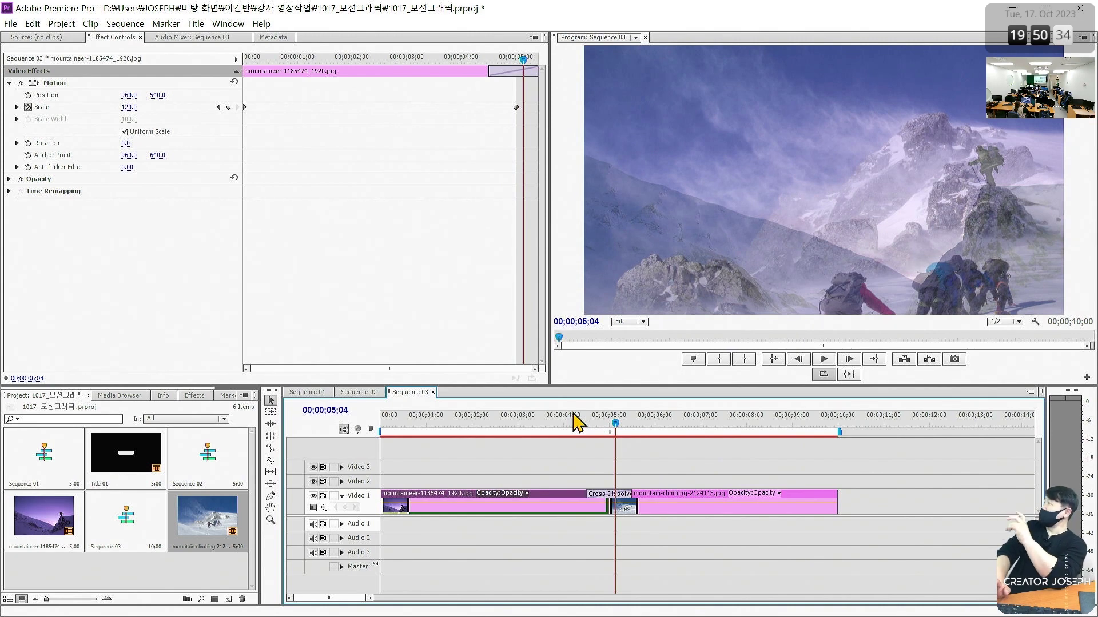
left_click(574, 416)
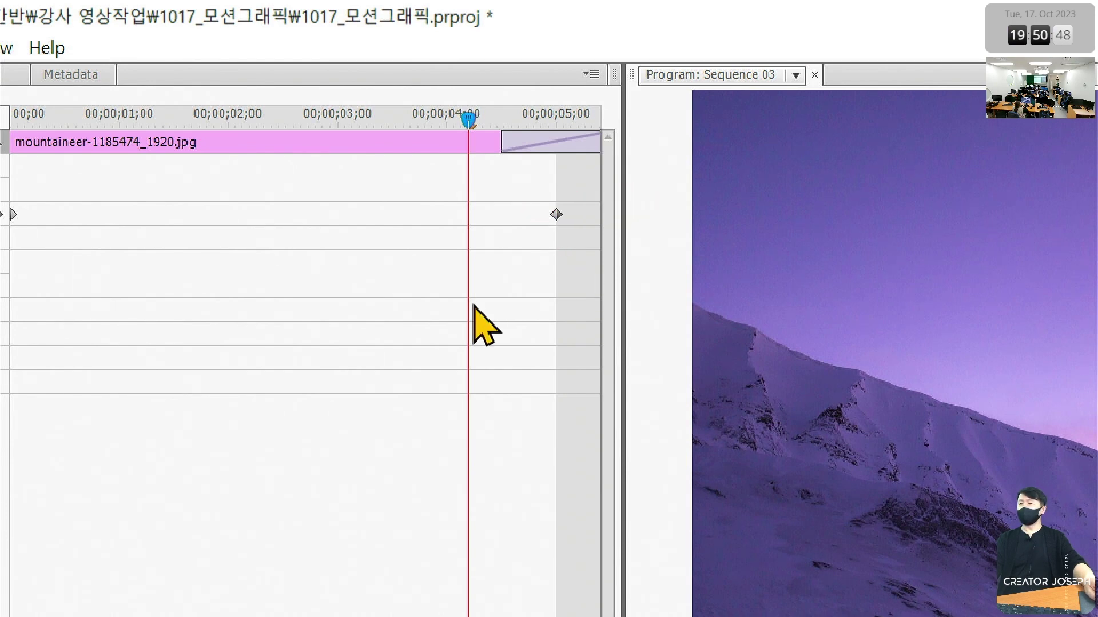
left_click_drag(554, 215, 747, 215)
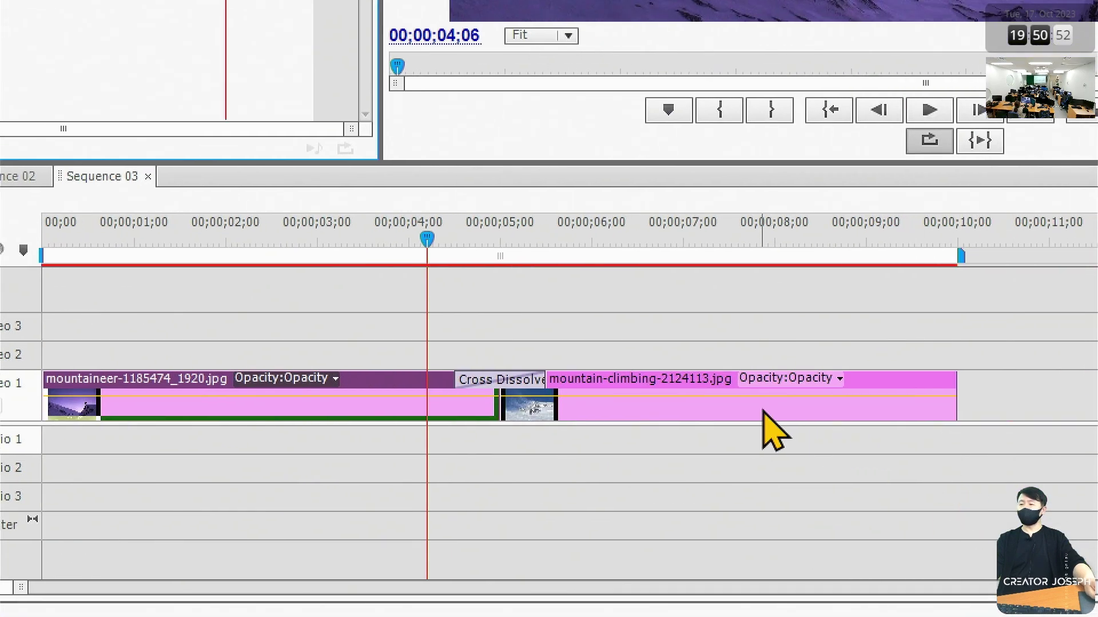
left_click(763, 415)
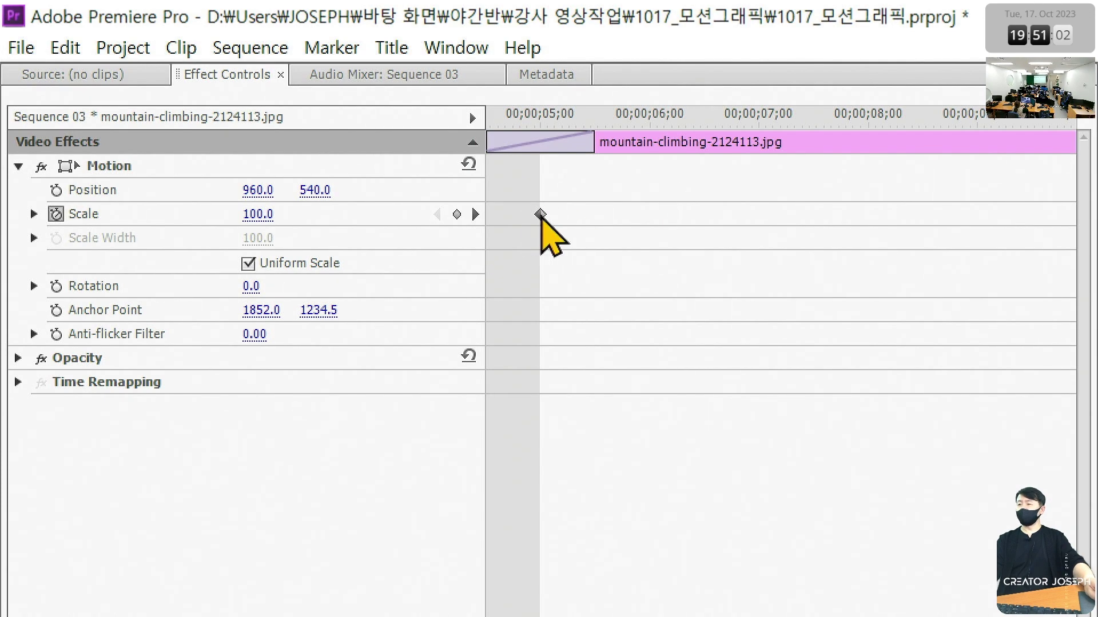
Drag the mountain-climbing clip's first Scale keyframe to its start, then preview the dissolve from 04;20.
left_click_drag(541, 214, 412, 228)
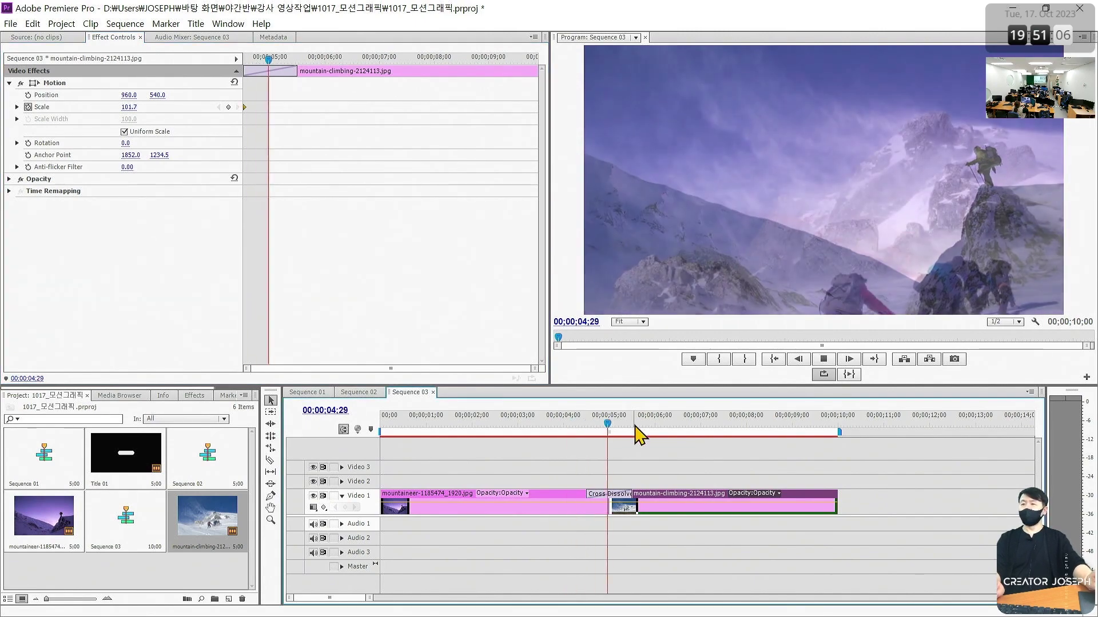
key("space")
left_click(595, 427)
key("Right")
key("Right")
key("Right")
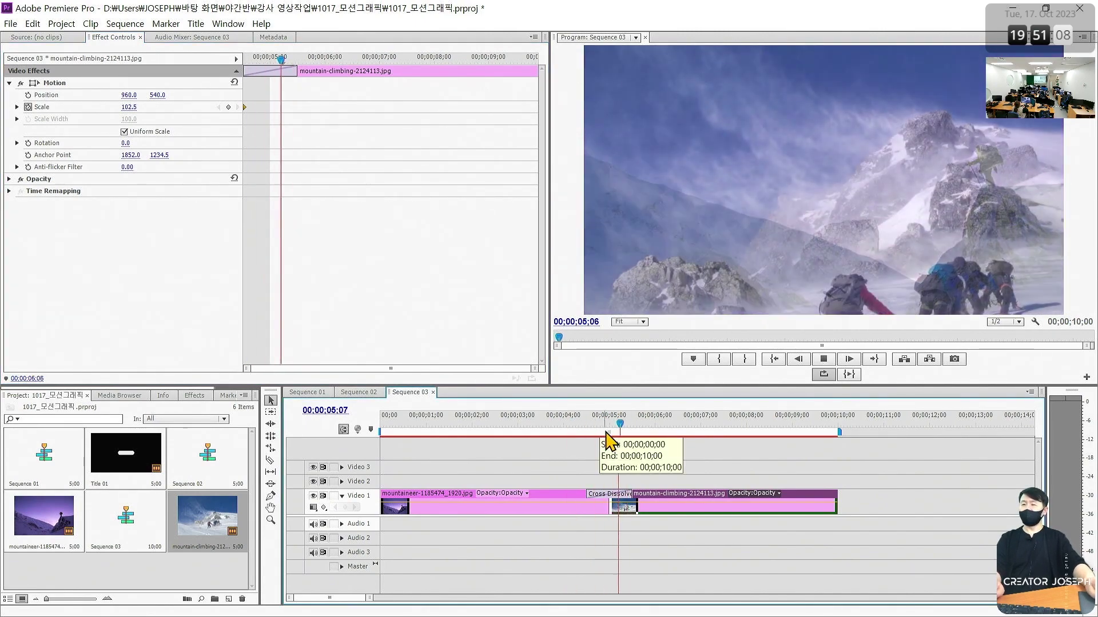
key("Right")
key("Right")
key("Right")
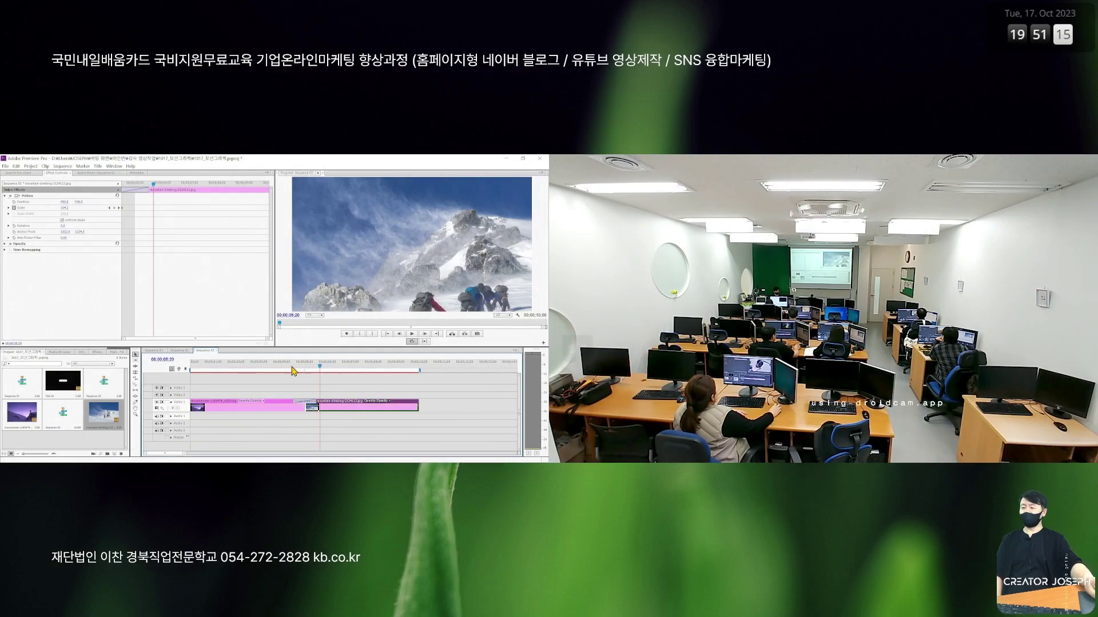
left_click_drag(293, 371, 278, 371)
left_click(411, 334)
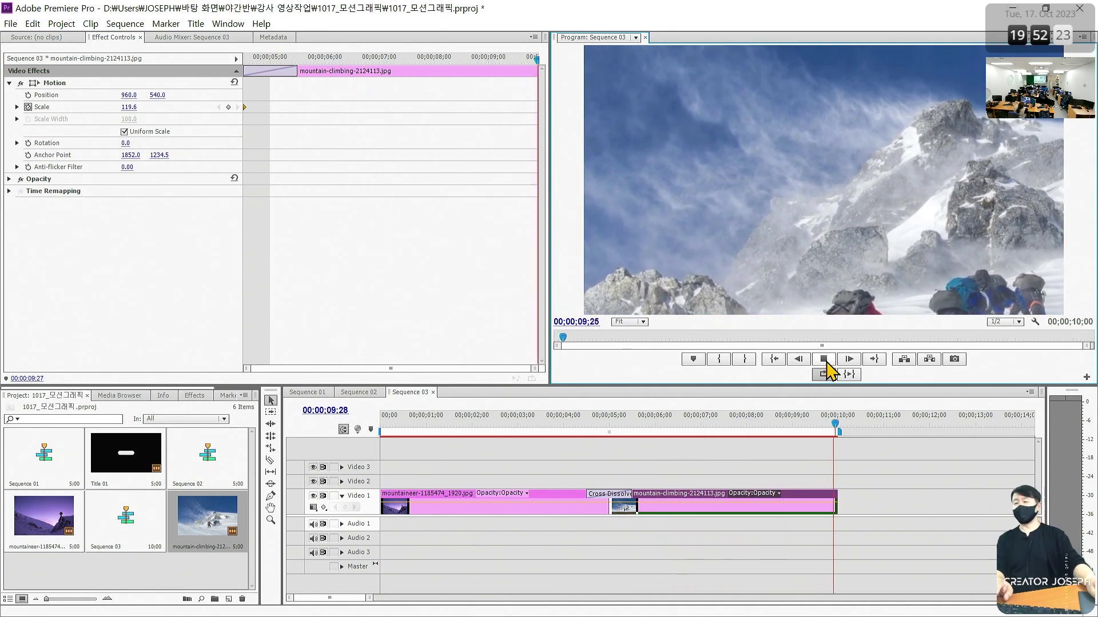
left_click(827, 363)
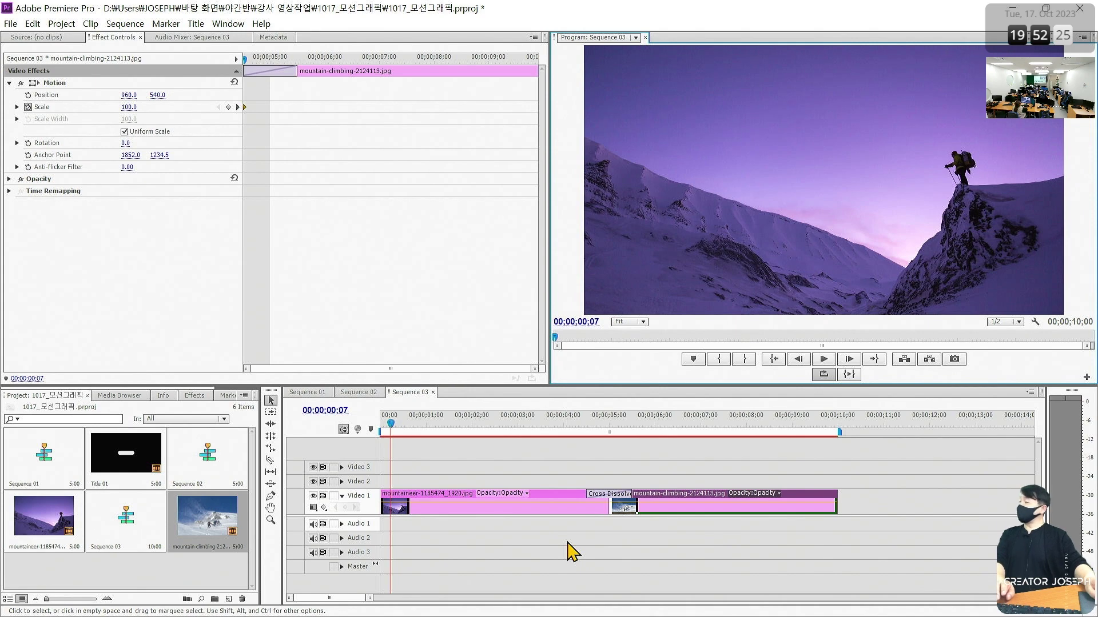
Scrub Sequence 03's first clip from about 02;20 to 03;21 and across both clips.
left_click_drag(483, 466, 719, 509)
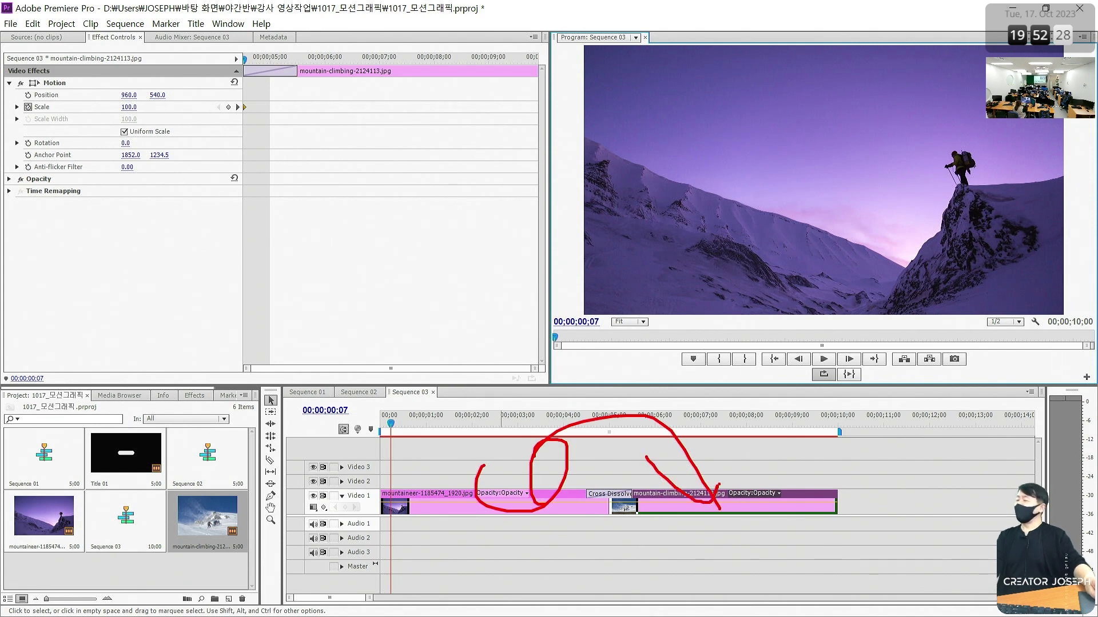
key("Escape")
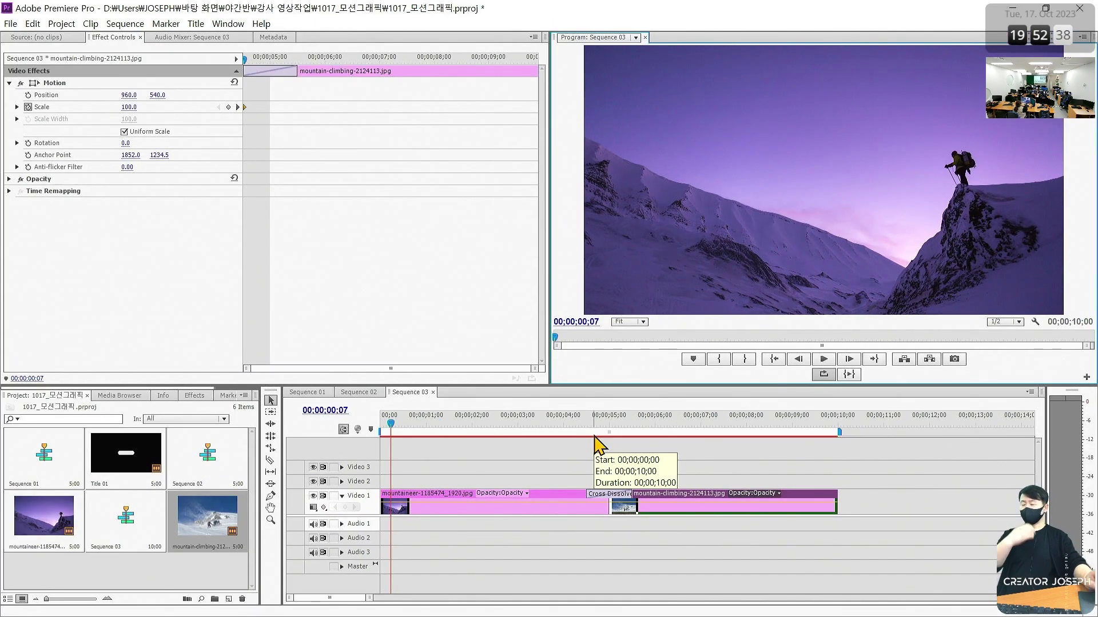
left_click_drag(483, 423, 543, 424)
left_click(699, 583)
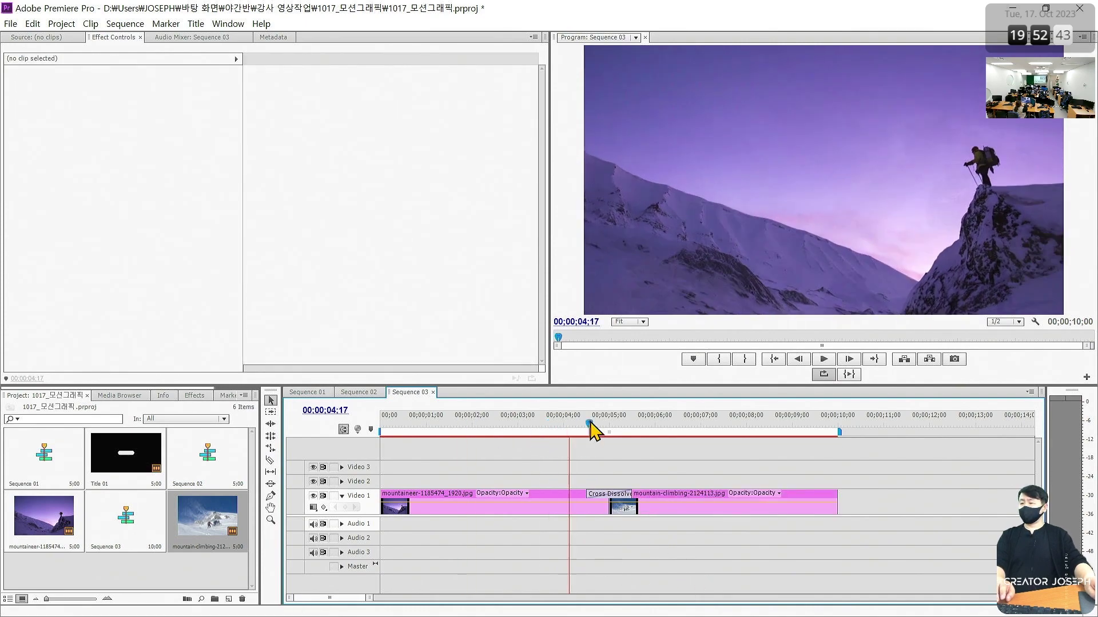
left_click(549, 429)
left_click_drag(549, 430, 571, 442)
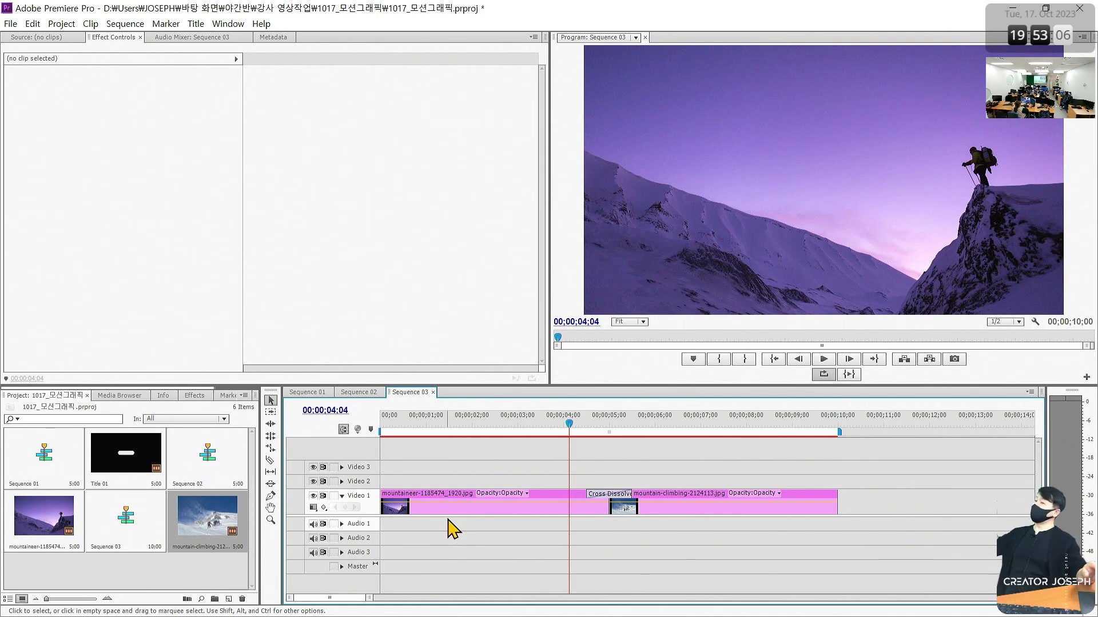
Select the mountain-climbing clip and check its Scale: 111.0 at 07;16, 100.0 at 04;15.
left_click(724, 422)
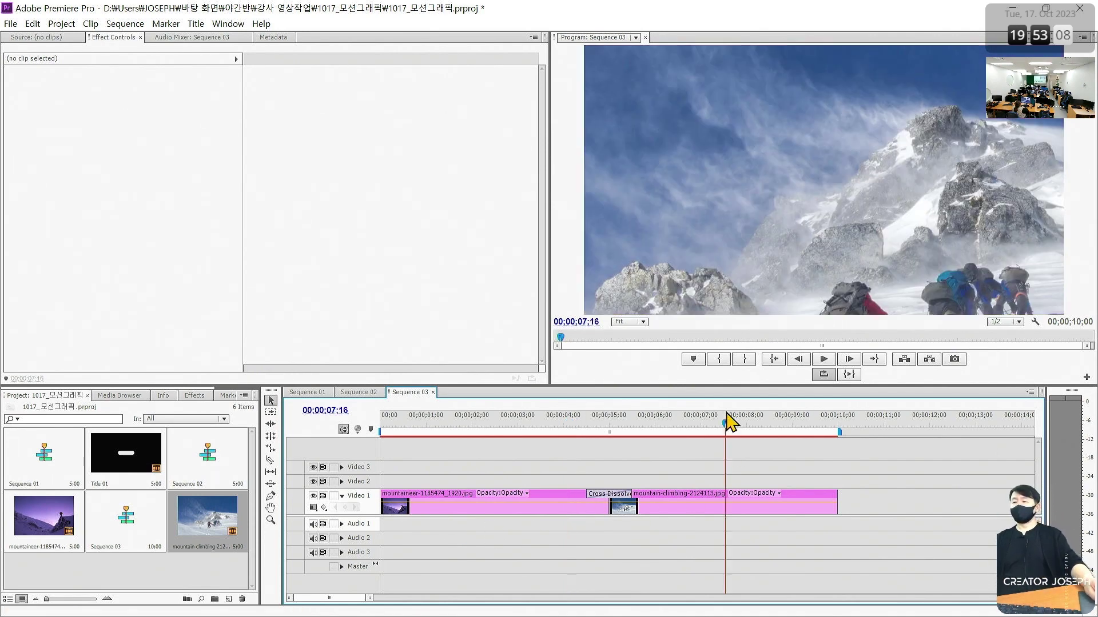
left_click(699, 509)
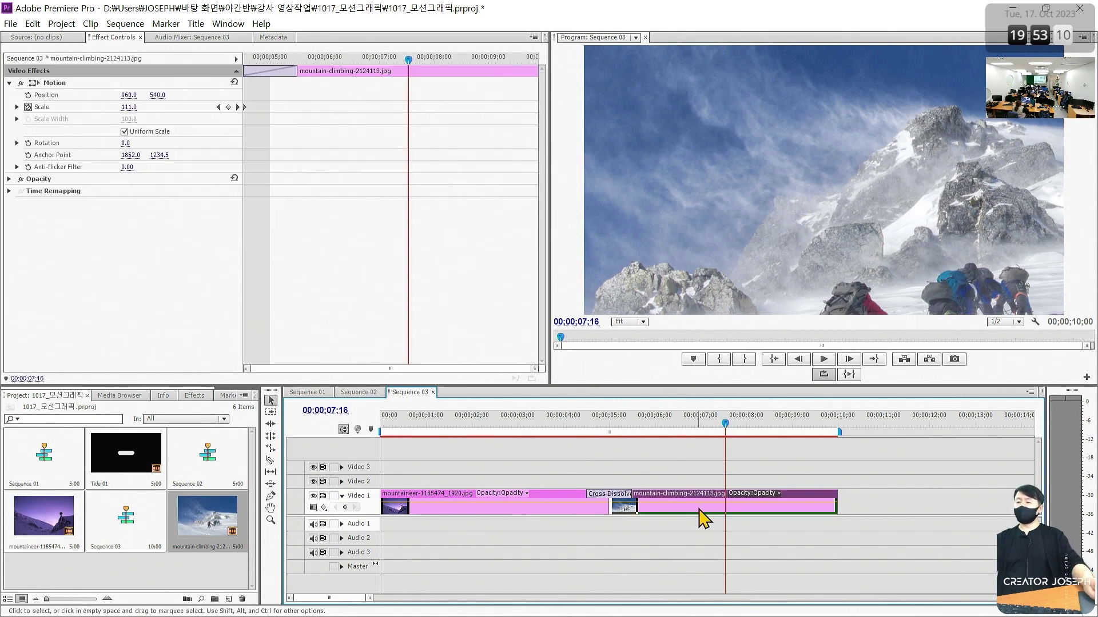
left_click_drag(769, 521, 753, 529)
mouse_move(936, 178)
left_mouse_down()
mouse_move(792, 186)
mouse_move(825, 216)
left_mouse_up()
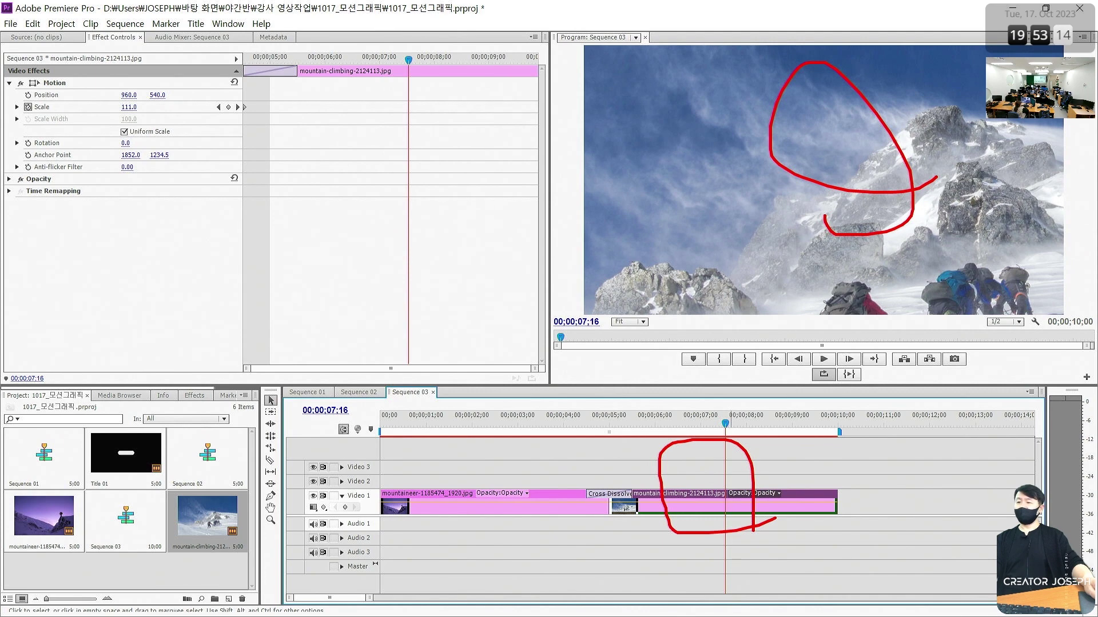
key("Escape")
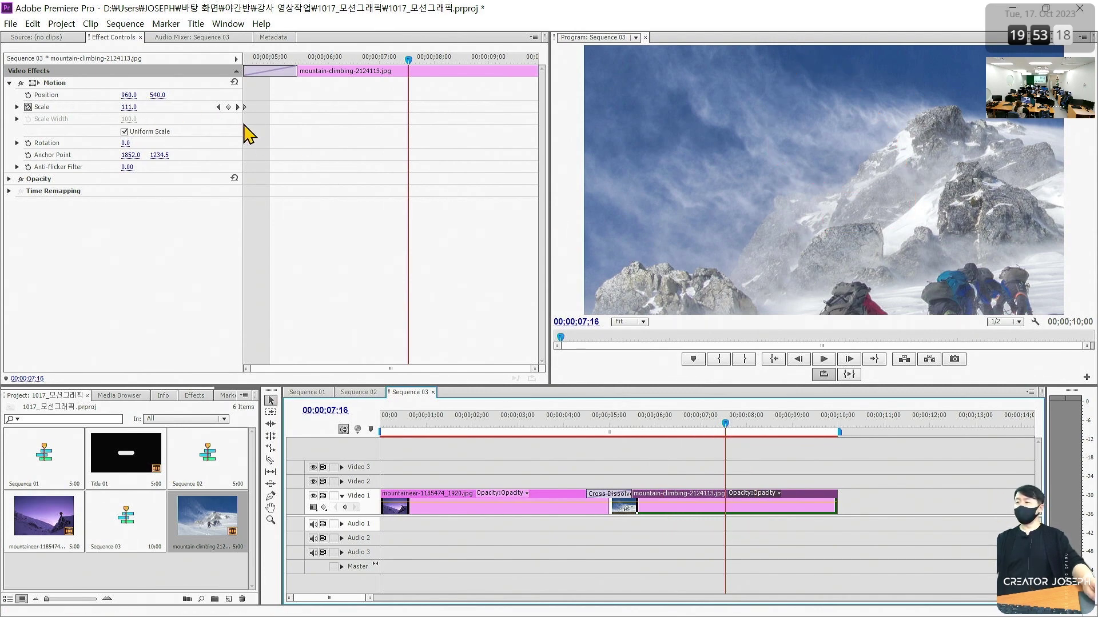
left_click(357, 59)
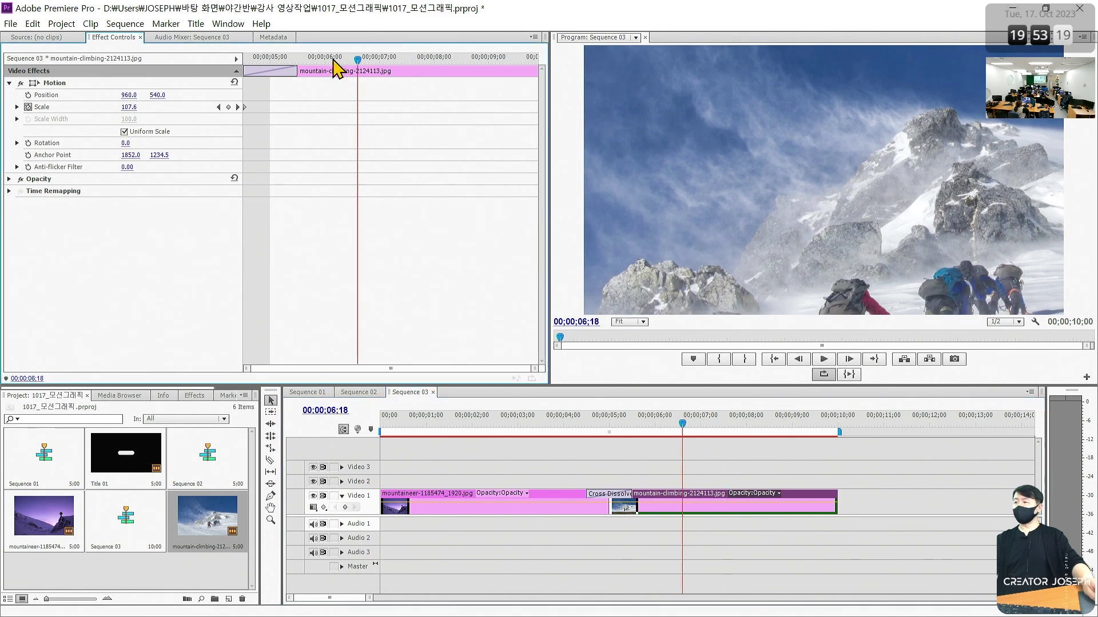
left_click(219, 107)
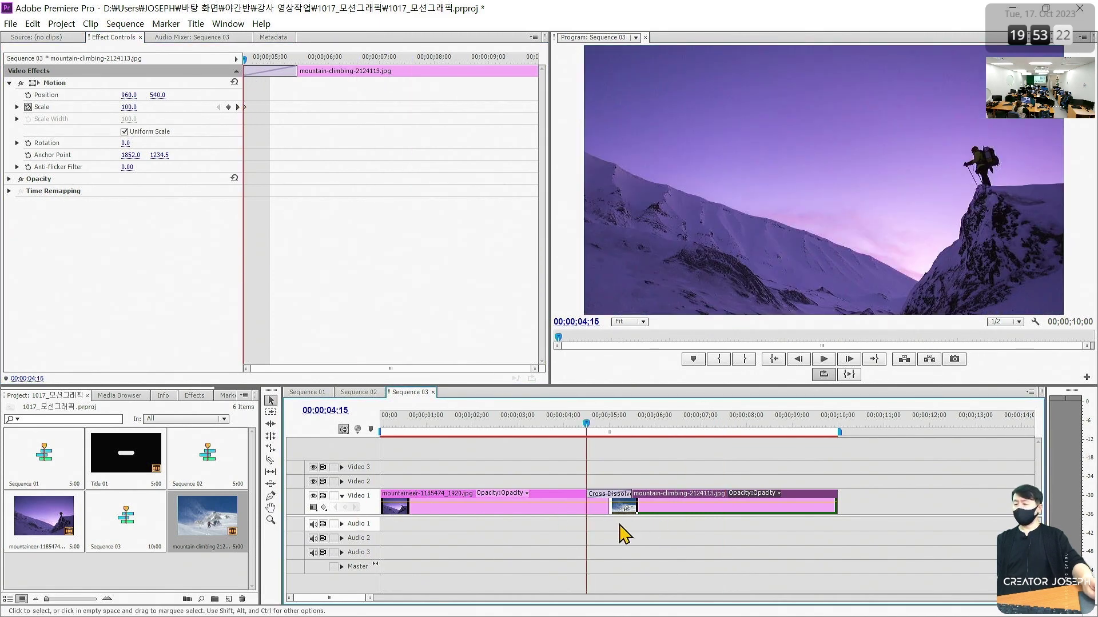
Replace Sequence 03's clips with the mountain-climbing image at the start, scaled to 55.0.
left_click_drag(635, 543, 514, 492)
key("Delete")
left_click_drag(207, 525, 401, 503)
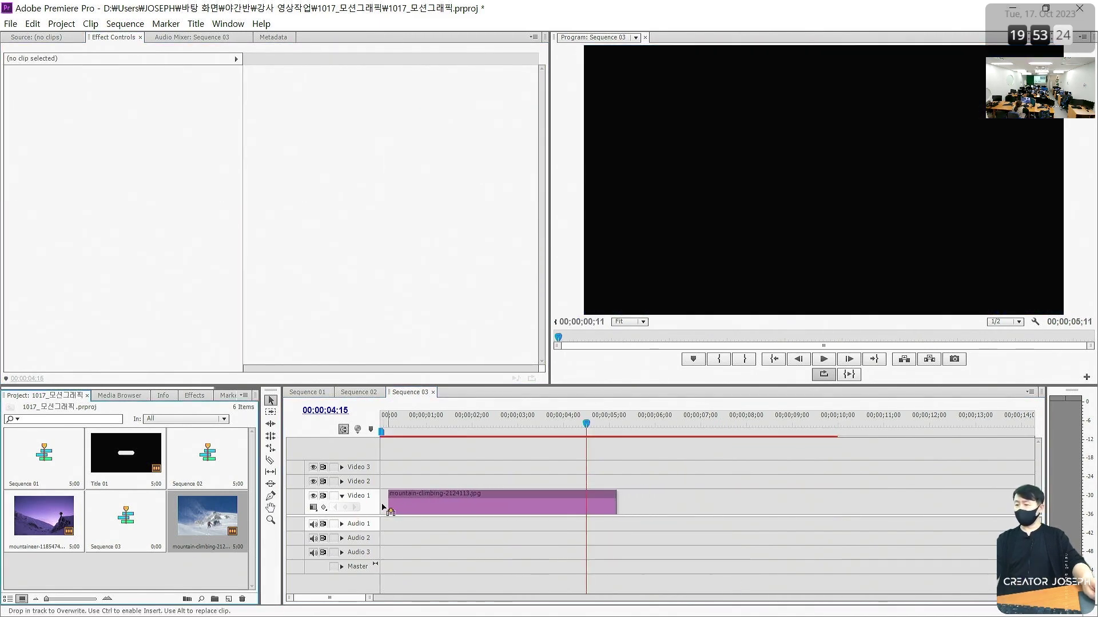
left_click_drag(586, 423, 350, 444)
left_click(463, 507)
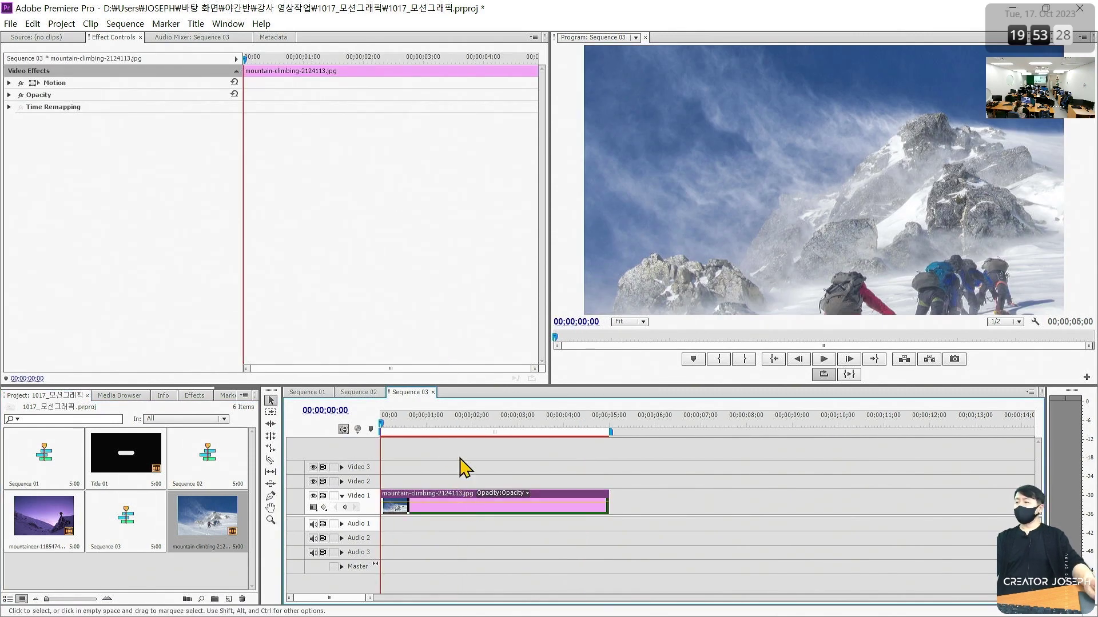
left_click(9, 83)
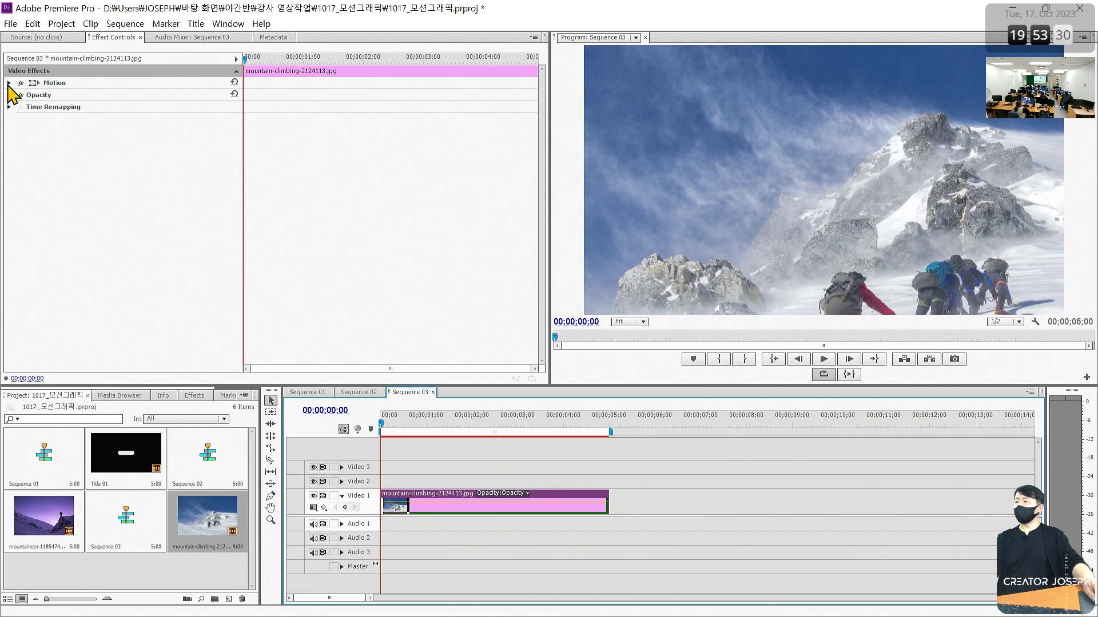
mouse_move(129, 107)
left_mouse_down()
mouse_move(97, 107)
mouse_move(155, 107)
left_mouse_up()
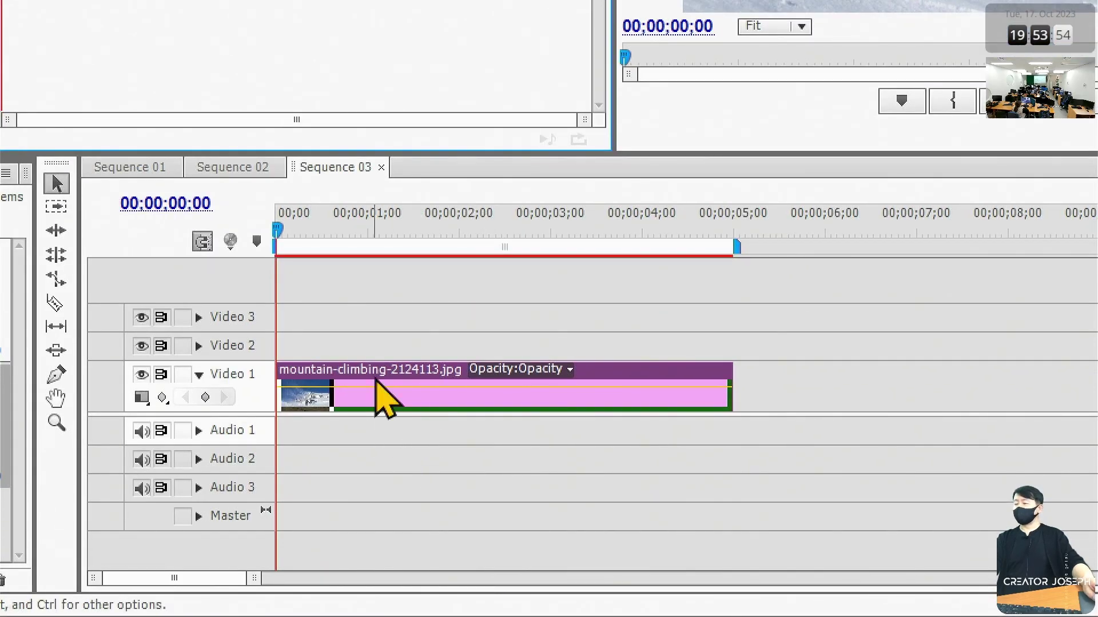
Apply Scale to Frame Size to the mountain-climbing clip and set its Scale to 100.
right_click(376, 381)
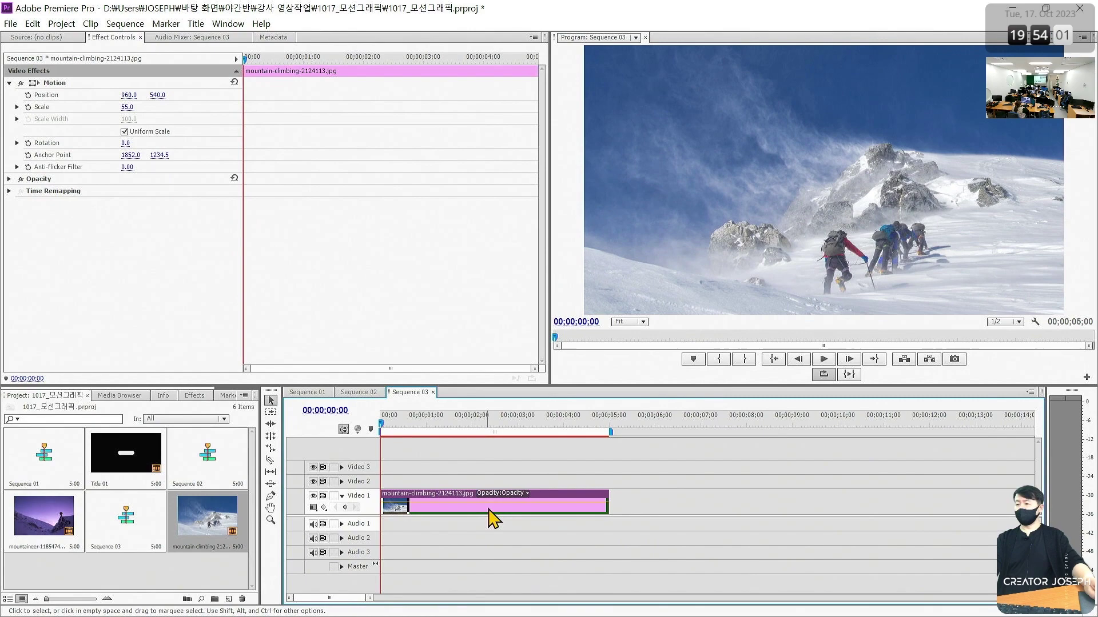
right_click(490, 504)
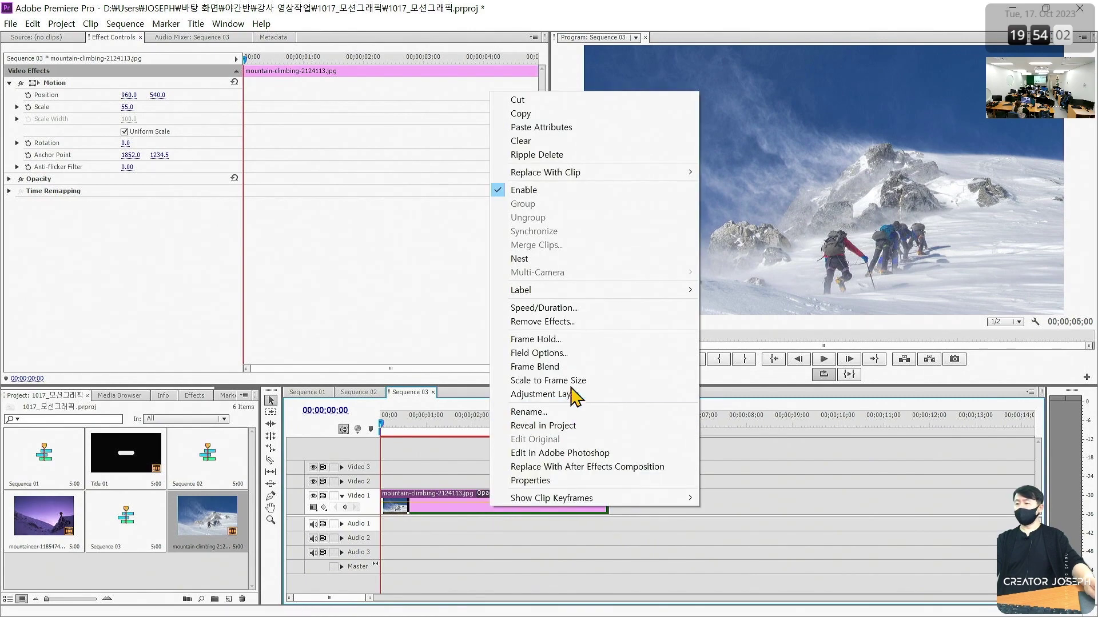
left_click(595, 380)
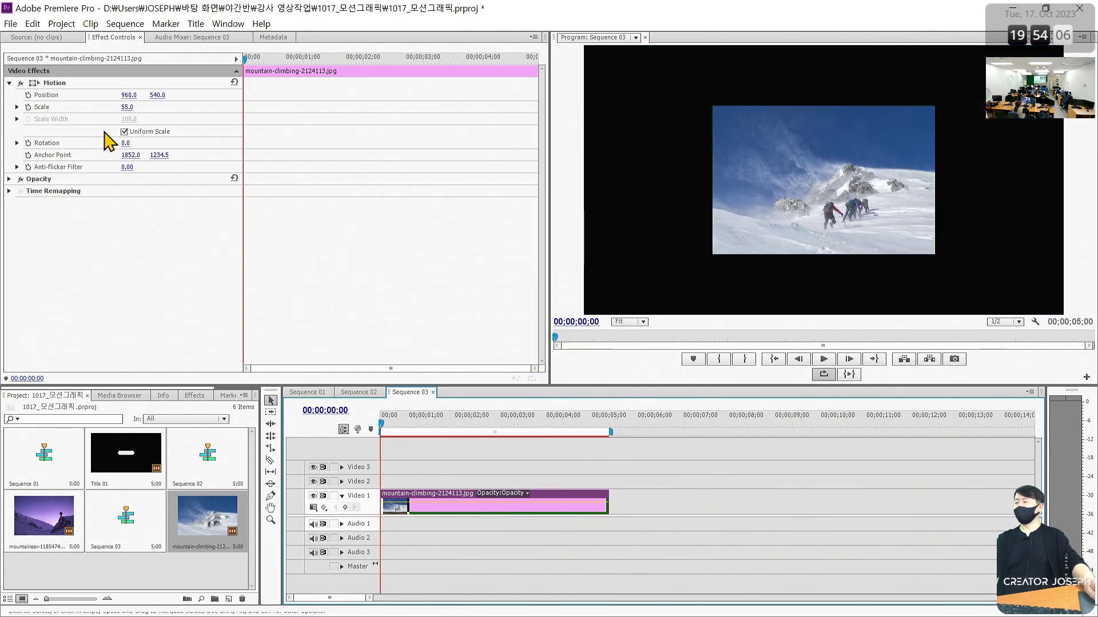
left_click(126, 107)
type("100")
key("Return")
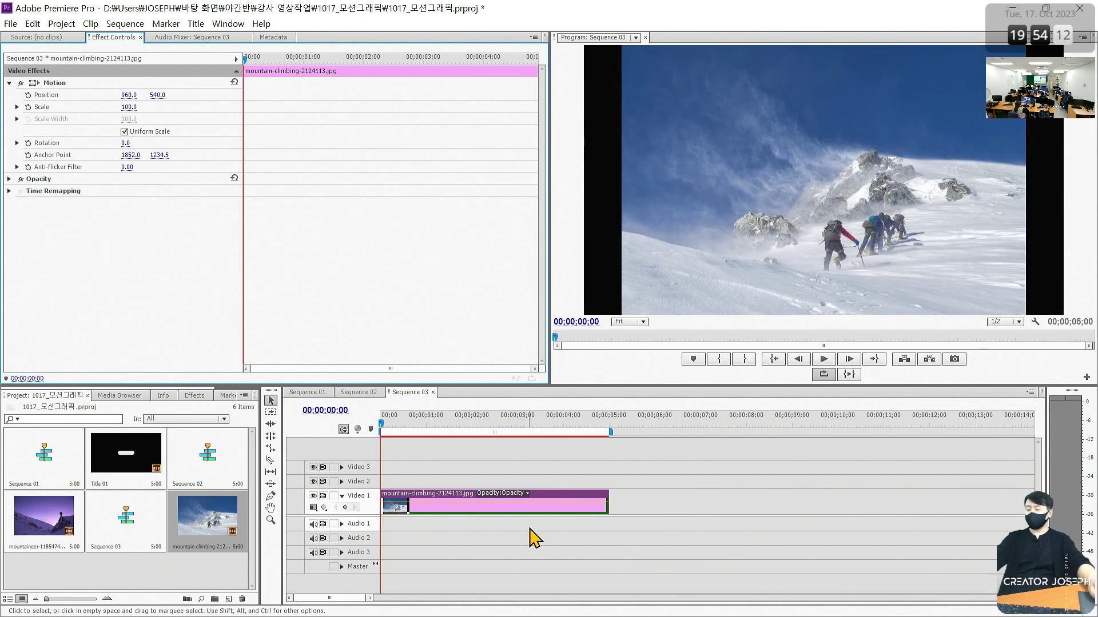
Enlarge the mountain-climbing image to Scale 121.0 so it fills the frame.
left_click_drag(692, 49, 690, 294)
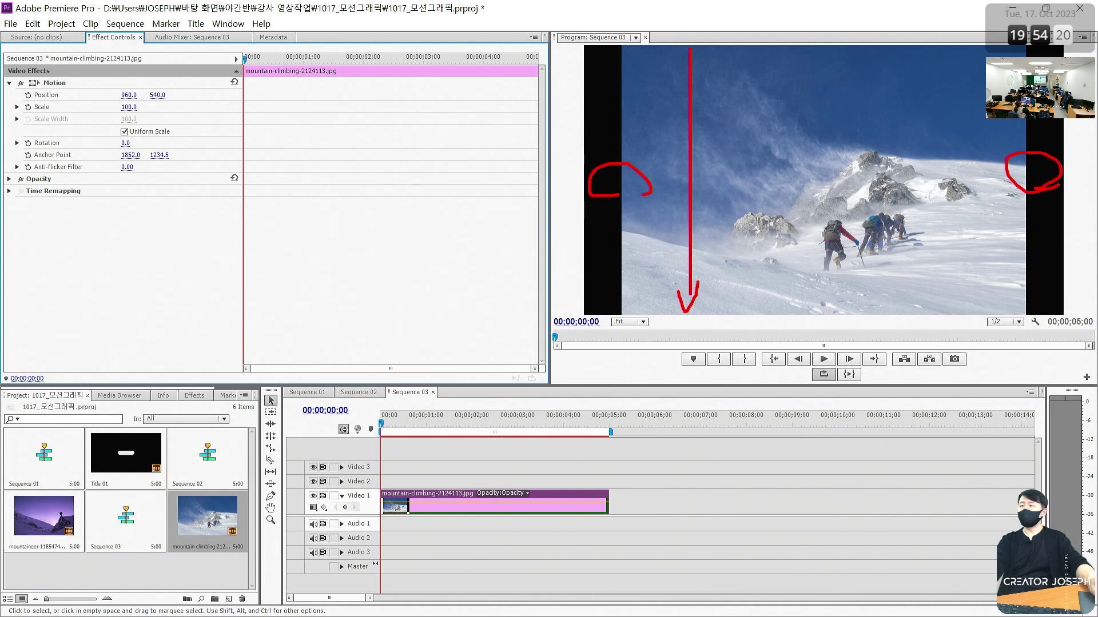
key("Escape")
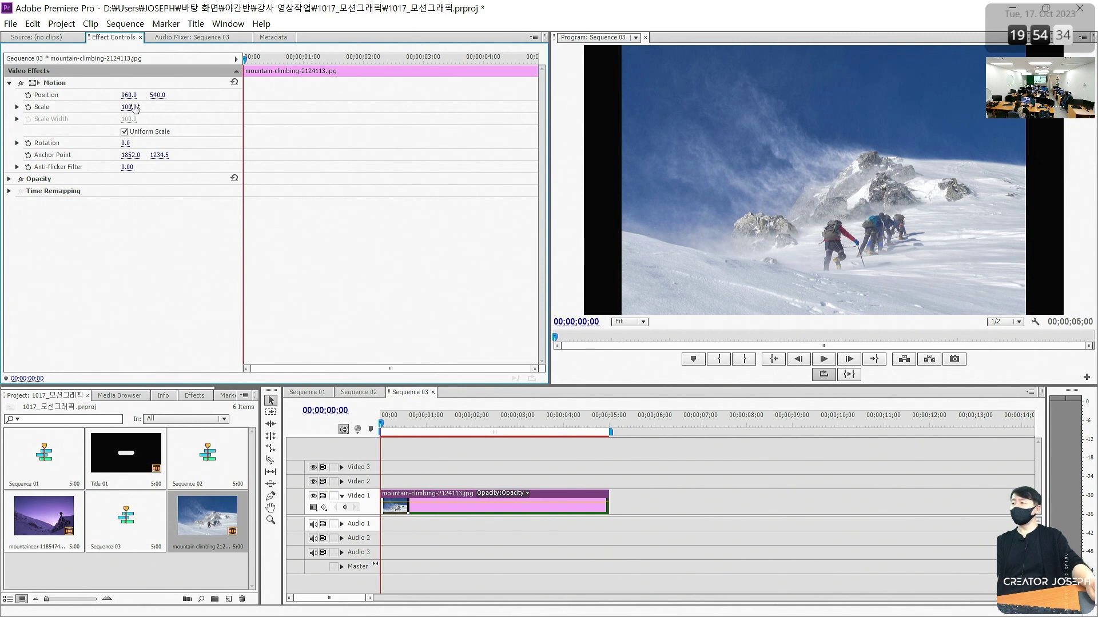
left_click_drag(136, 109, 136, 109)
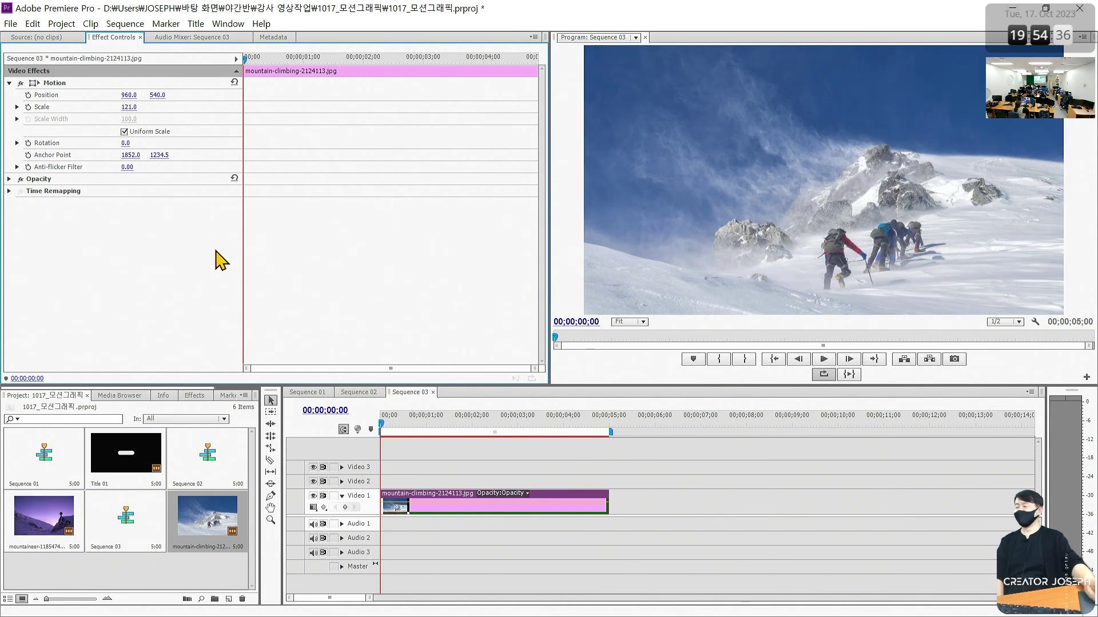
Reselect the mountain-climbing clip on the Sequence 03 timeline.
left_click(538, 550)
left_click(451, 507)
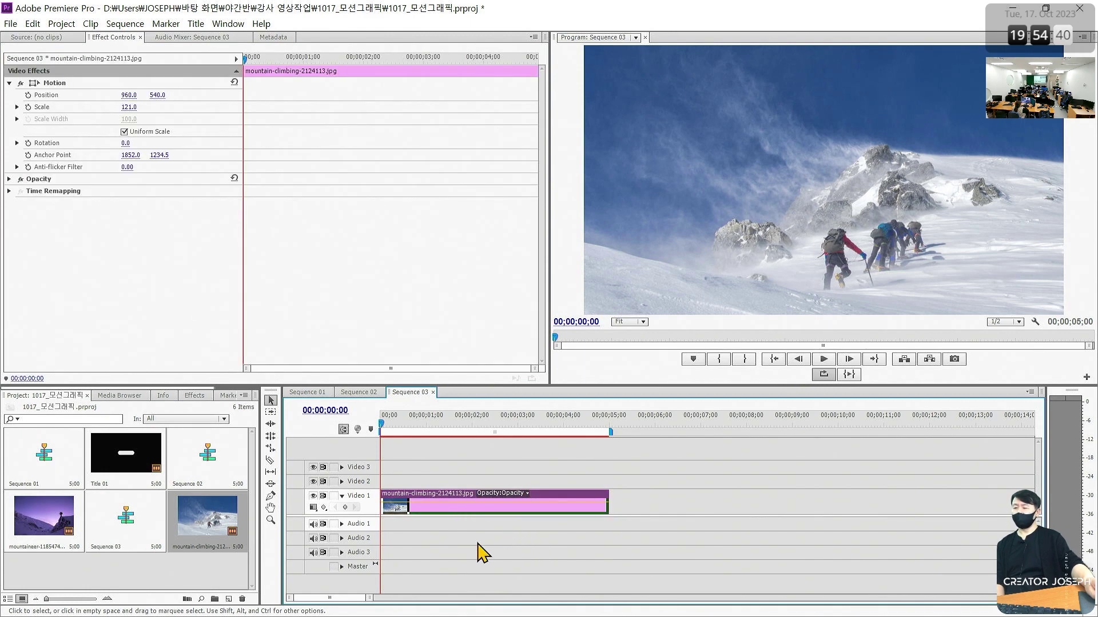
left_click(537, 557)
left_click(490, 506)
left_click(479, 531)
left_click(479, 508)
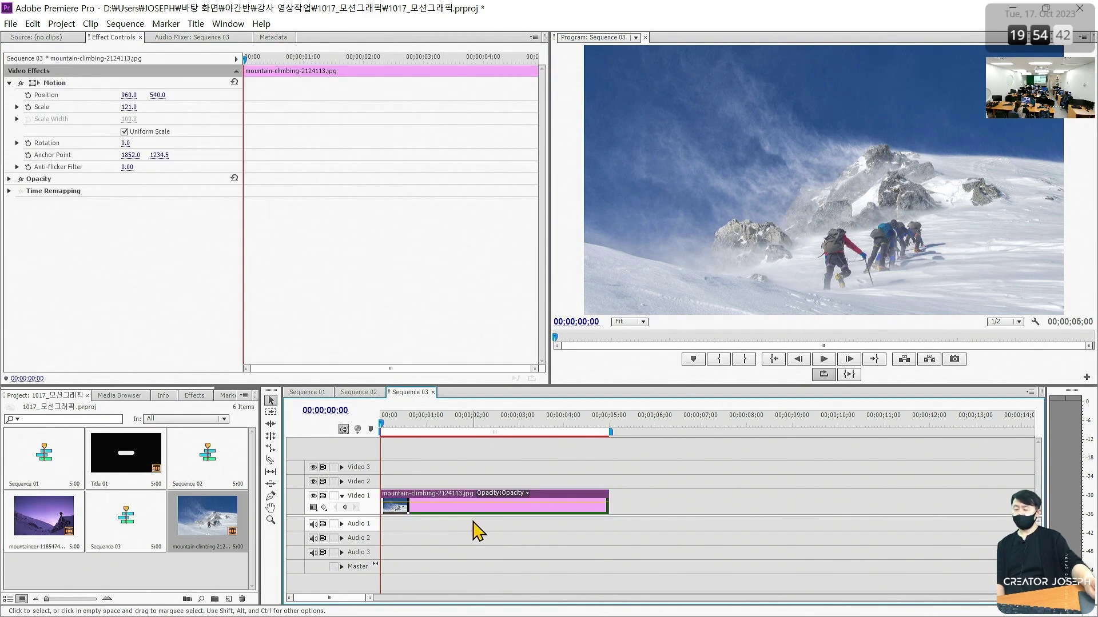
left_click(473, 553)
left_click(446, 508)
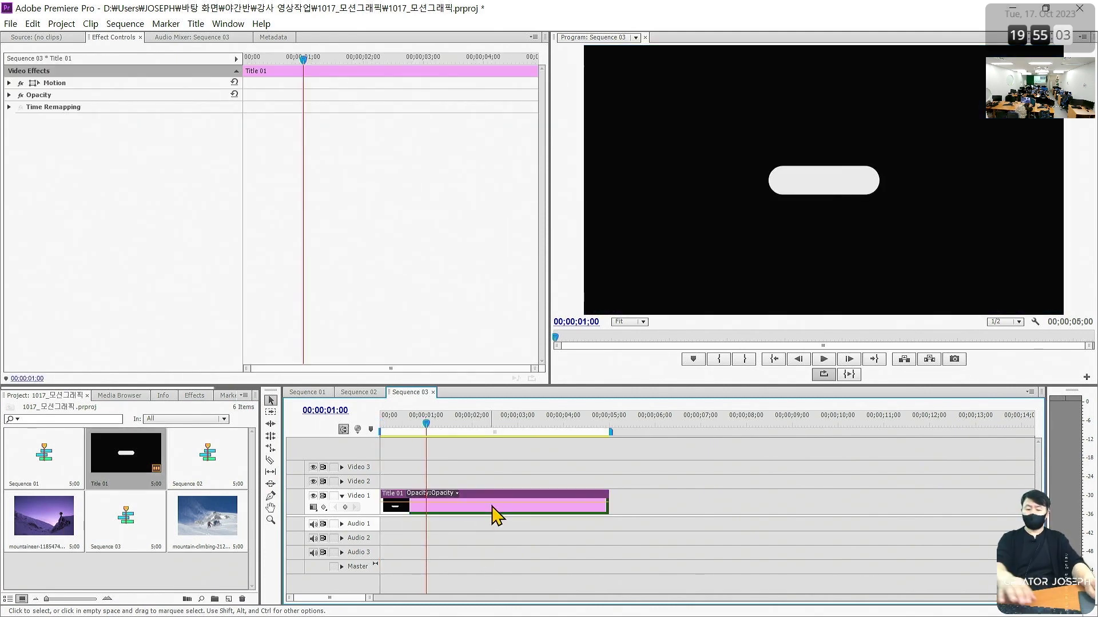
Switch to Sequence 02, highlight the Notepad item 'Position과 조합하여 표현하기', then minimize Notepad.
left_click(358, 393)
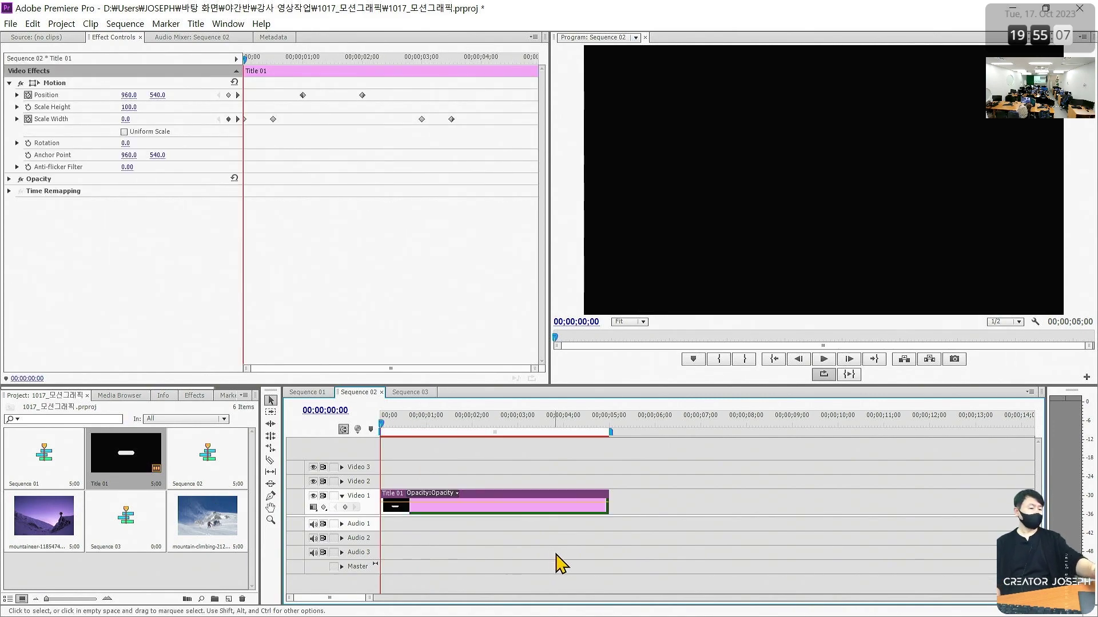
key("alt+Tab")
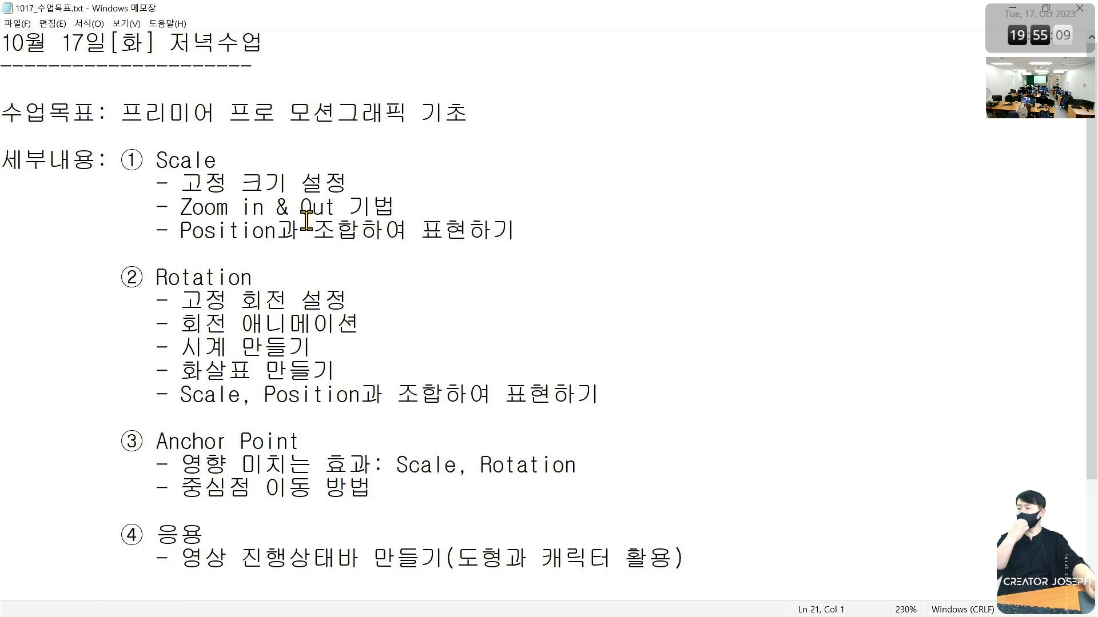
left_click_drag(181, 230, 547, 229)
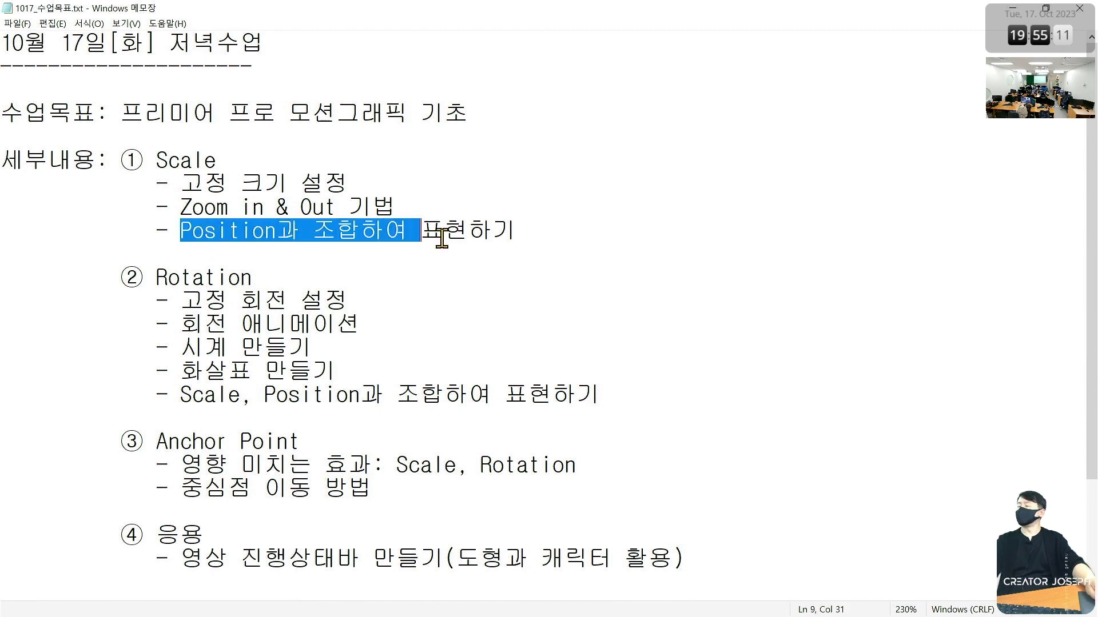
left_click(547, 229)
left_click(542, 228, "shift")
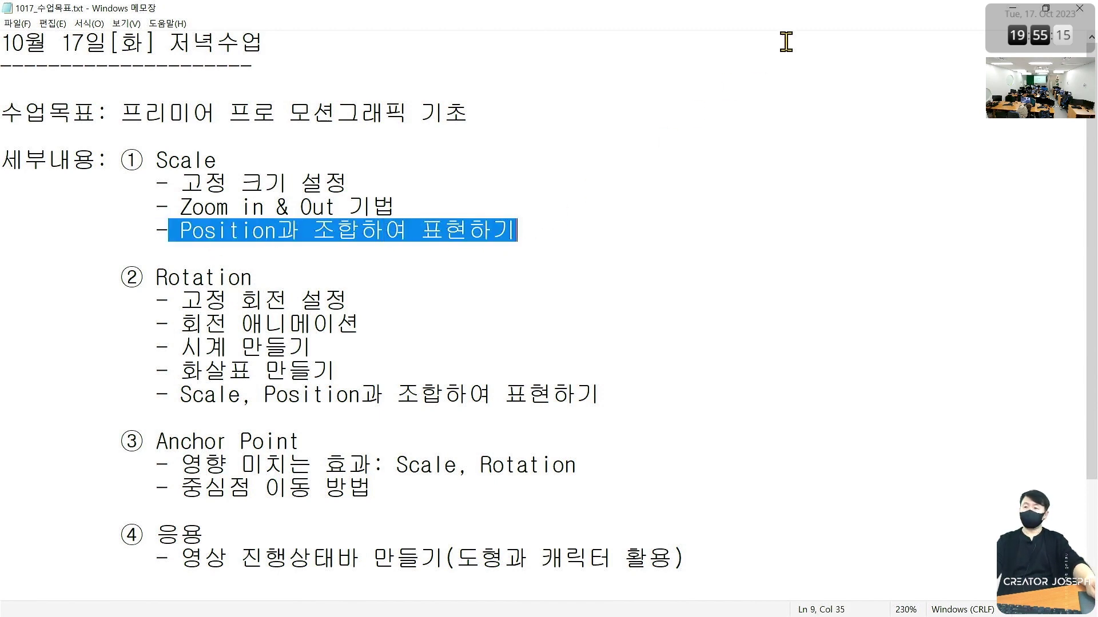
left_click(1012, 8)
Place mountaineer-1185474_1920.jpg at the start of Video 1 in Sequence 03 and select it.
left_click(529, 509)
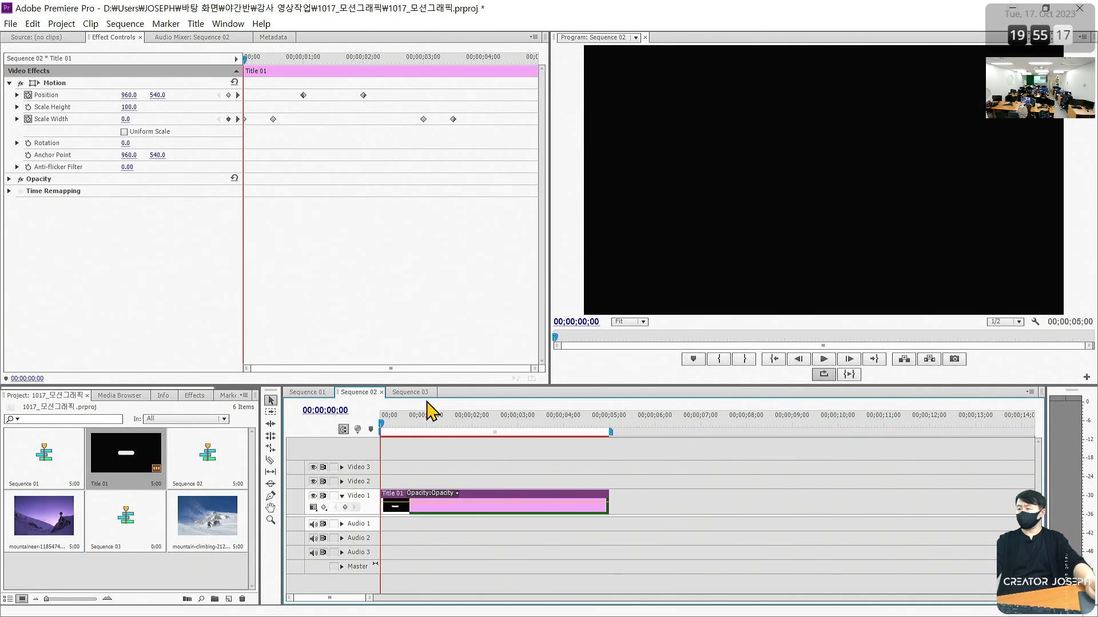
left_click(423, 393)
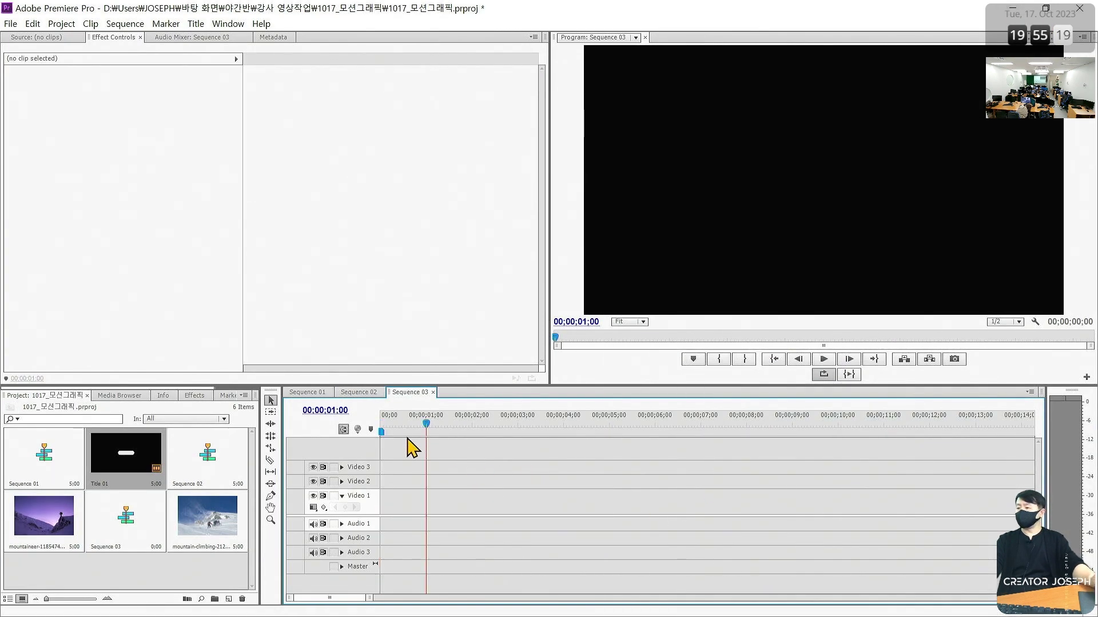
left_click_drag(40, 520, 395, 503)
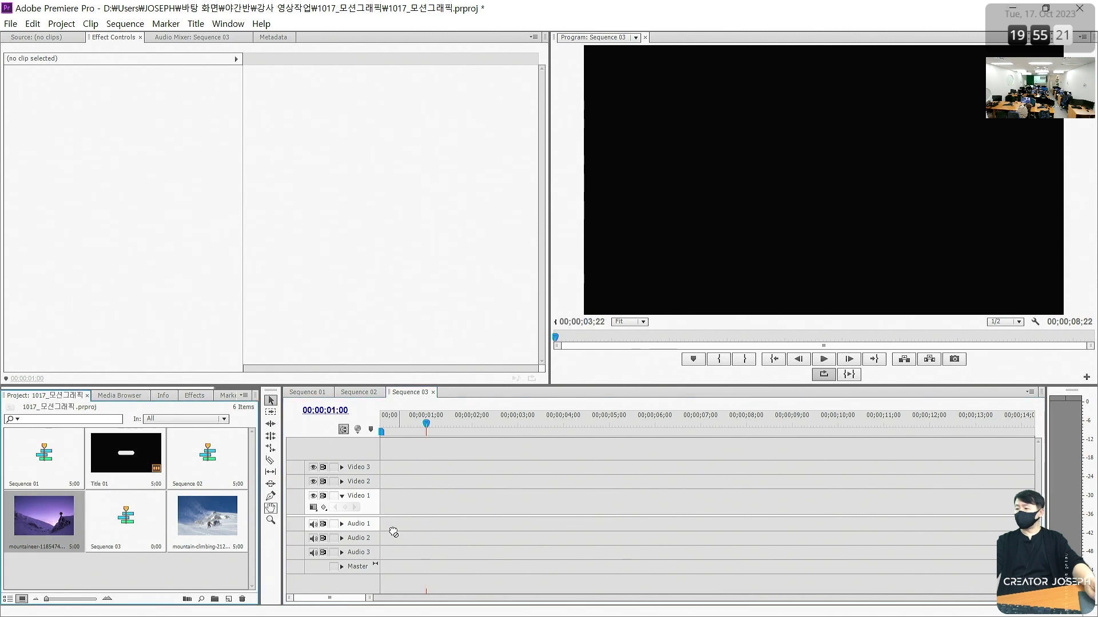
key("Home")
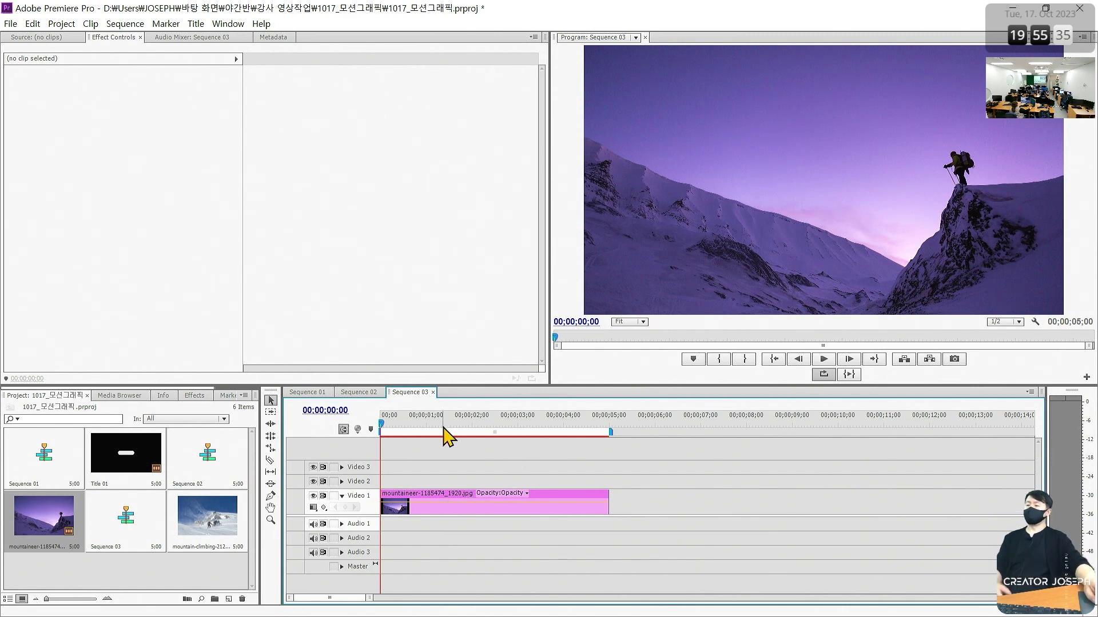
left_click(544, 506)
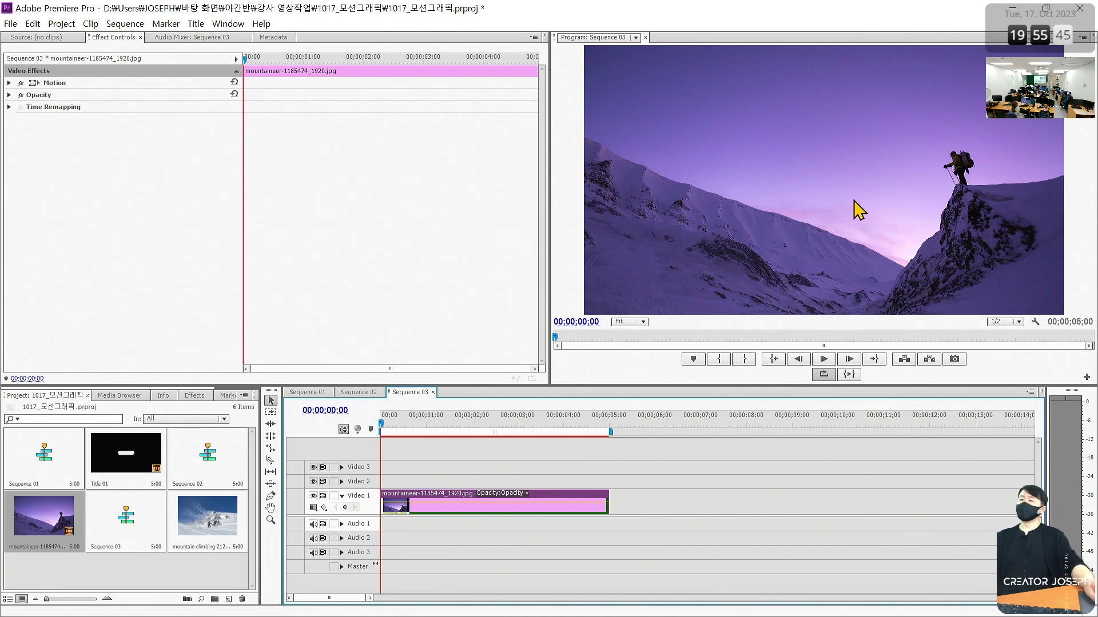
key("grave")
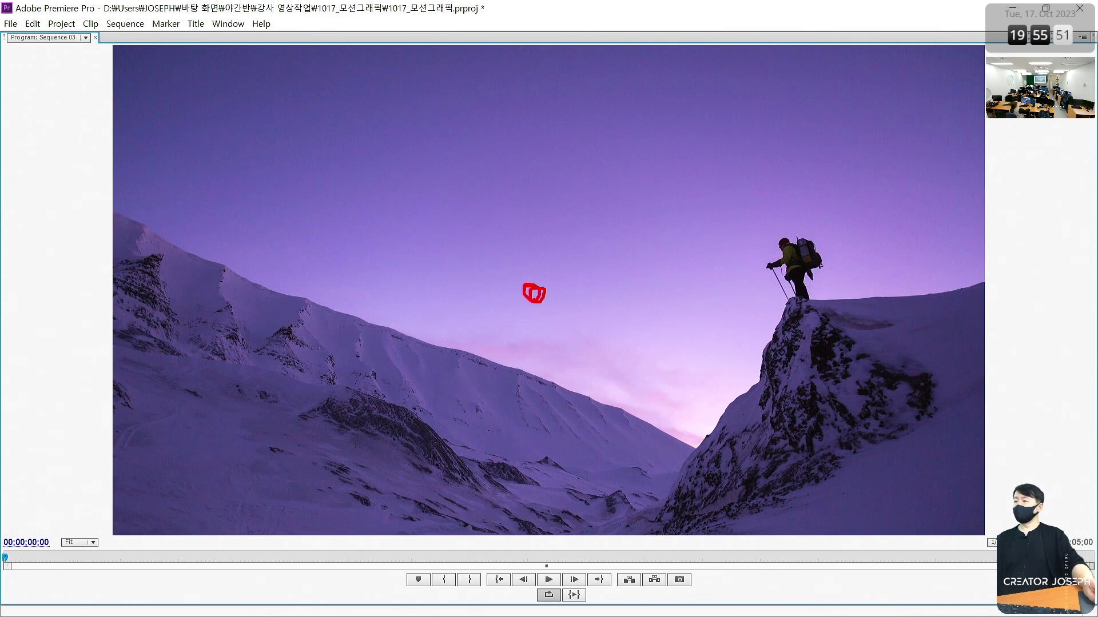
Annotate over the maximized Program monitor, then clear the drawings and restore the panel layout.
left_click_drag(531, 298, 283, 299)
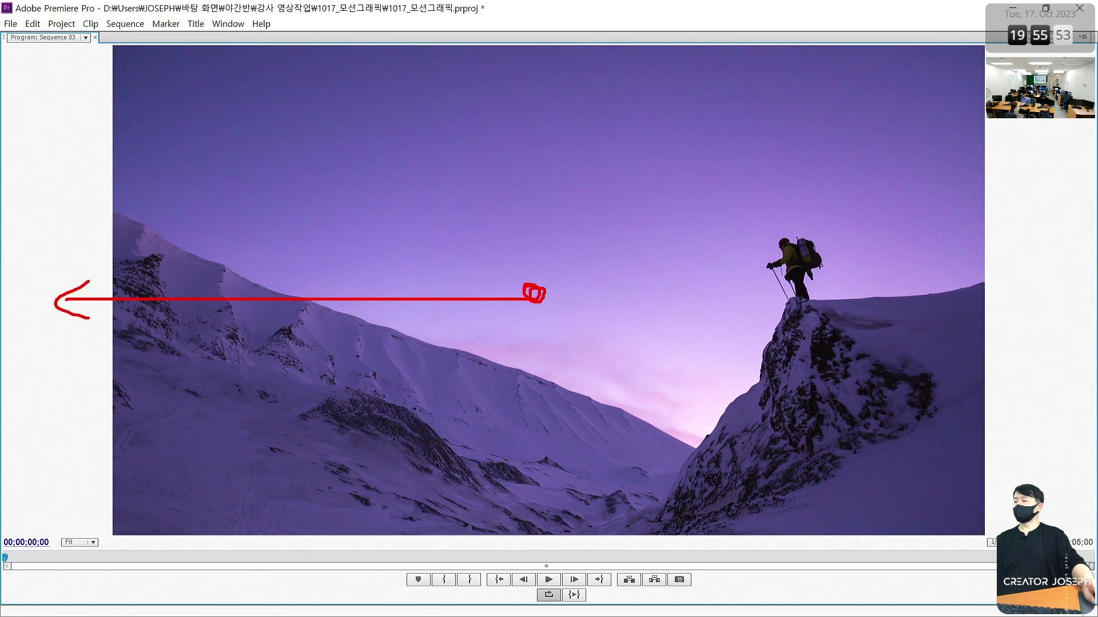
left_click_drag(579, 298, 1018, 289)
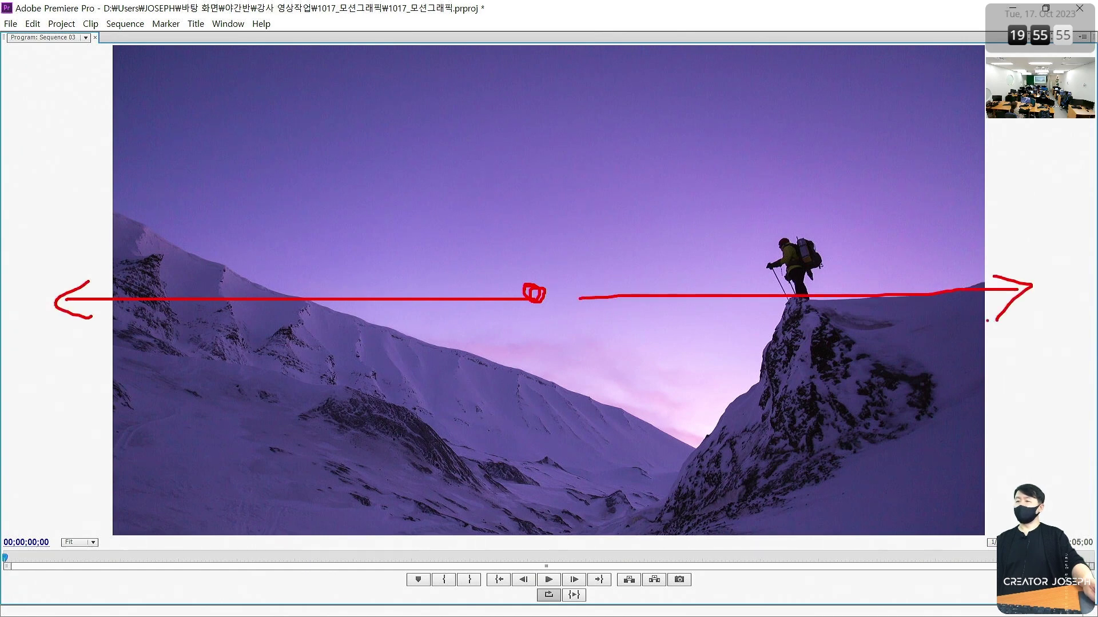
left_click_drag(566, 323, 559, 510)
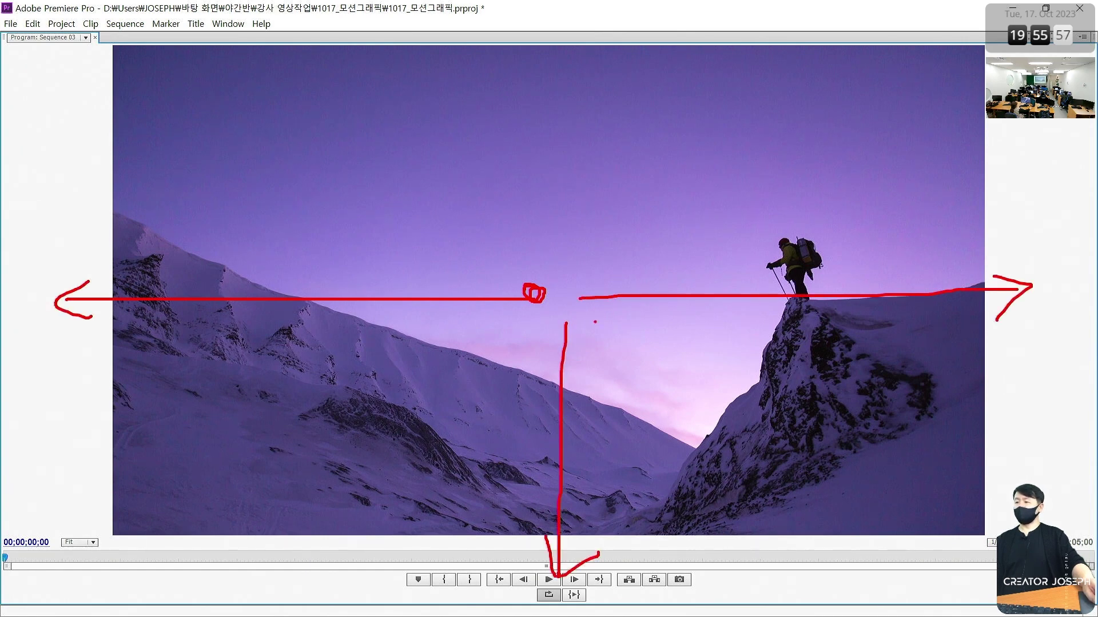
left_click_drag(541, 200, 537, 33)
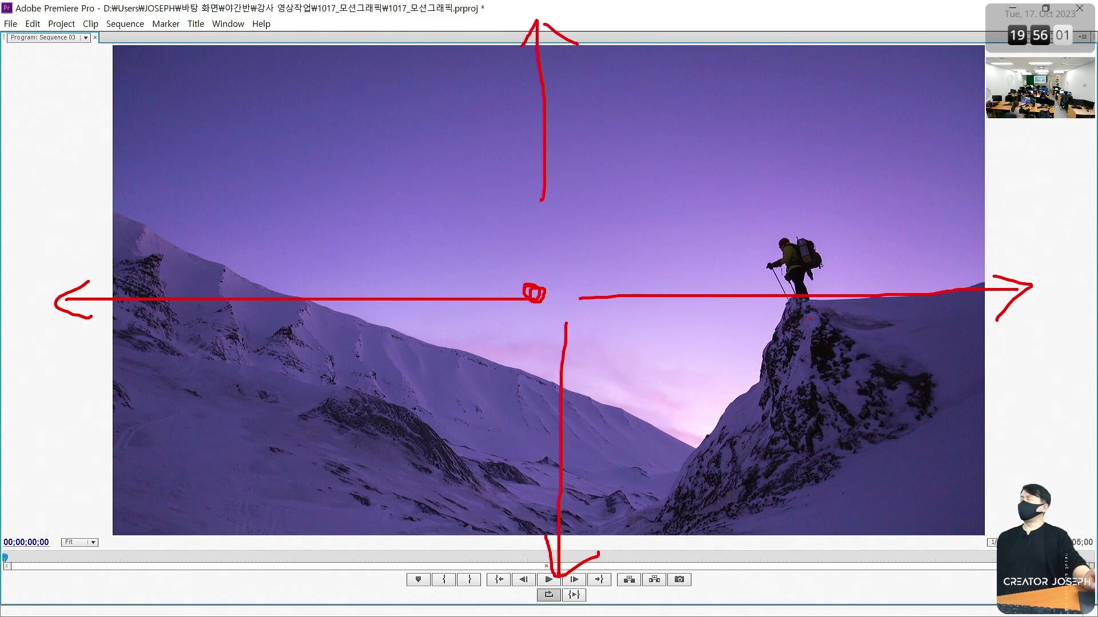
mouse_move(848, 366)
left_mouse_down()
mouse_move(683, 229)
mouse_move(899, 351)
left_mouse_up()
mouse_move(720, 370)
left_mouse_down()
mouse_move(746, 196)
mouse_move(884, 268)
left_mouse_up()
mouse_move(758, 364)
left_mouse_down()
mouse_move(765, 175)
mouse_move(880, 239)
left_mouse_up()
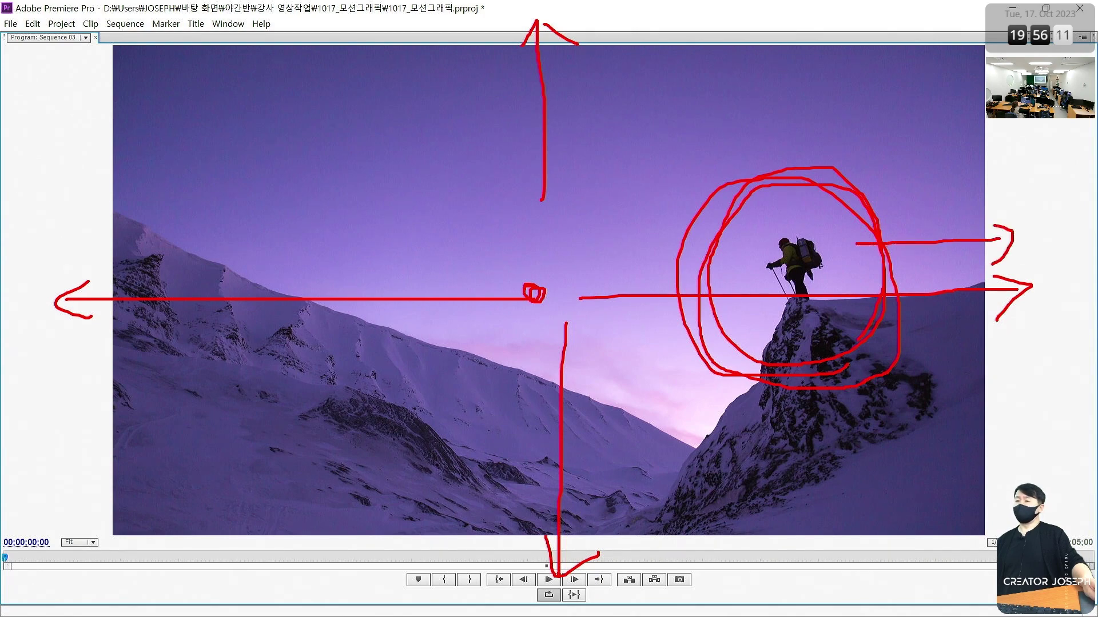
key("Escape")
key("grave")
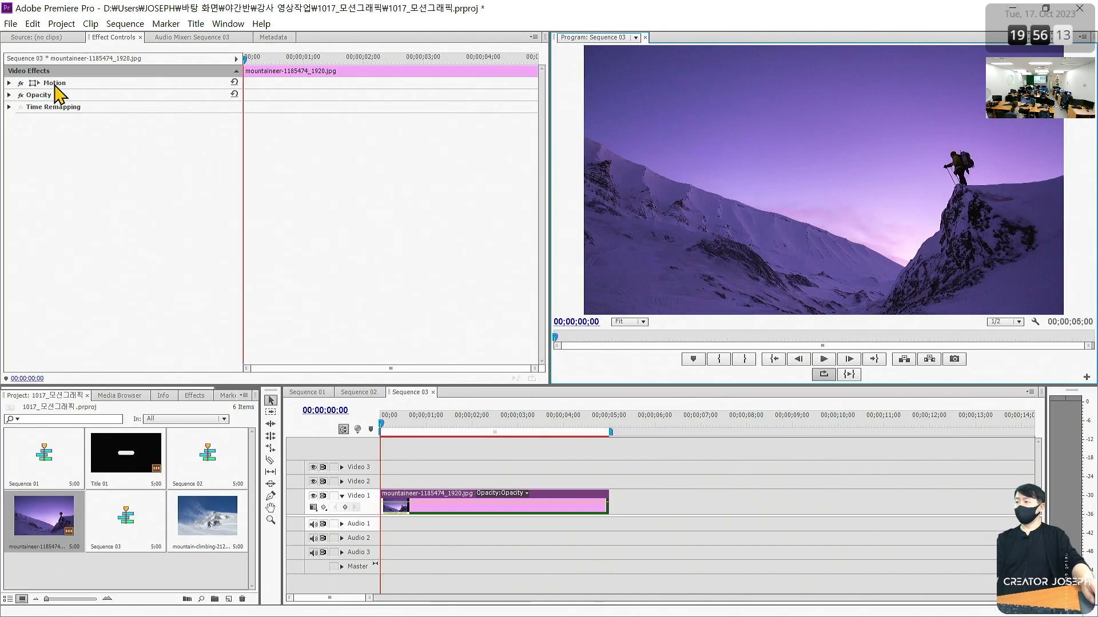
Expand the mountaineer clip's Motion properties and reset its Scale to 100.
left_click(9, 83)
mouse_move(129, 107)
left_mouse_down()
mouse_move(165, 106)
mouse_move(124, 107)
left_mouse_up()
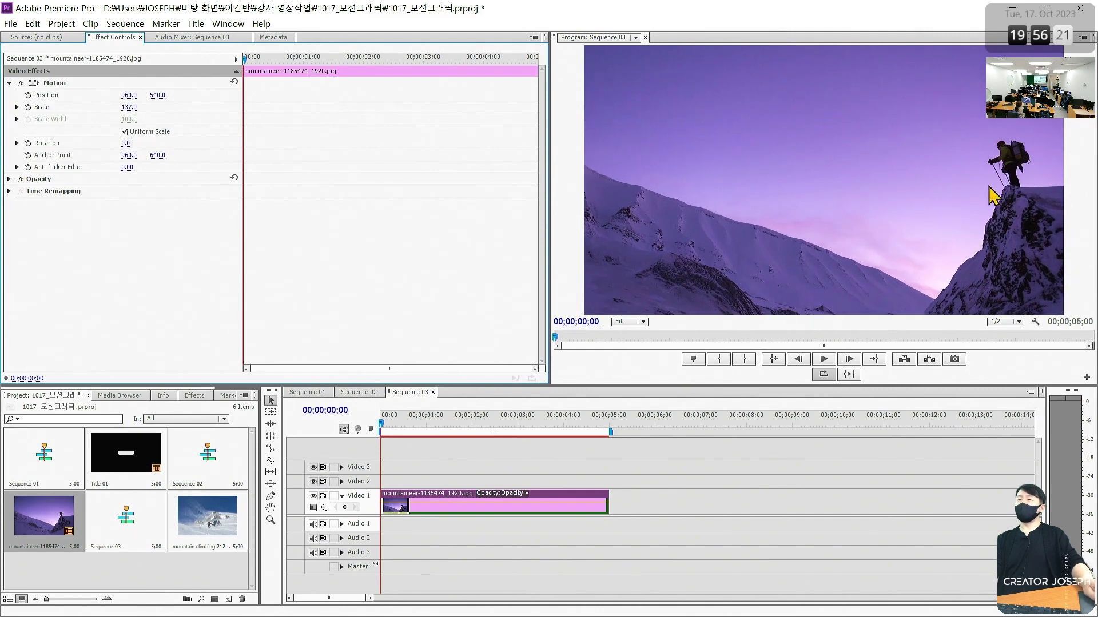
left_click_drag(805, 234, 980, 152)
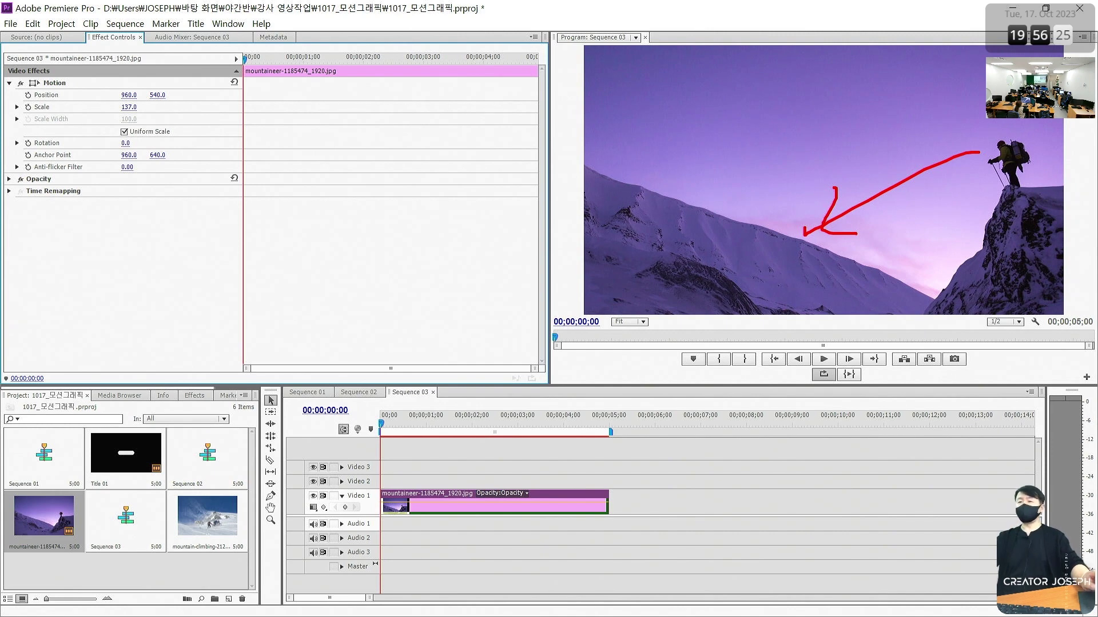
left_click(234, 82)
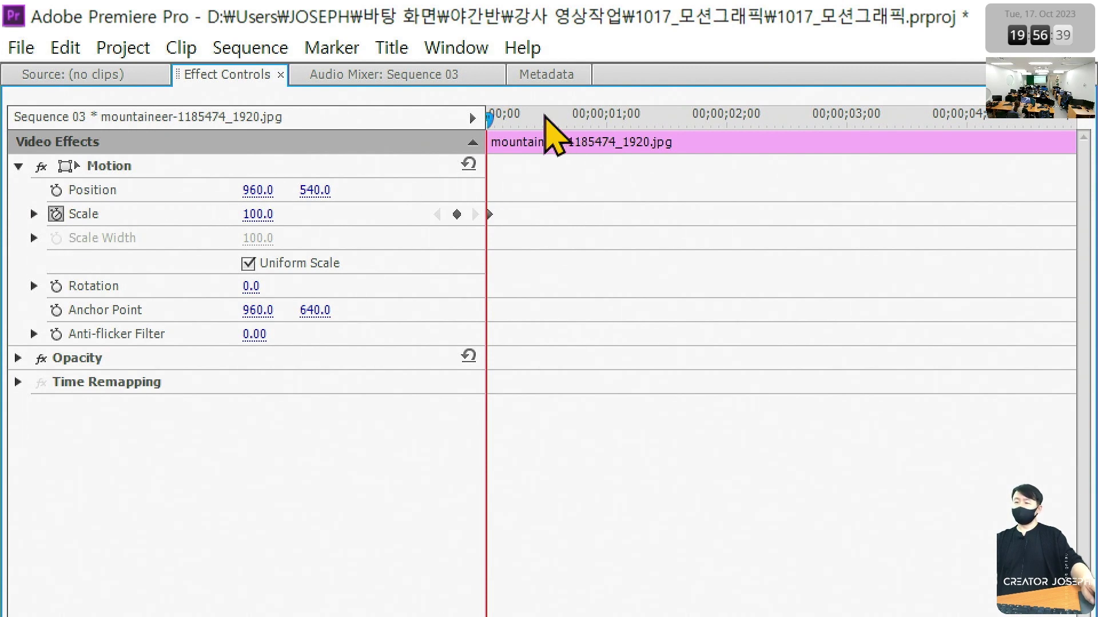
Set the clip's ending Scale keyframe to 150 and preview the zoom from the start.
key("End")
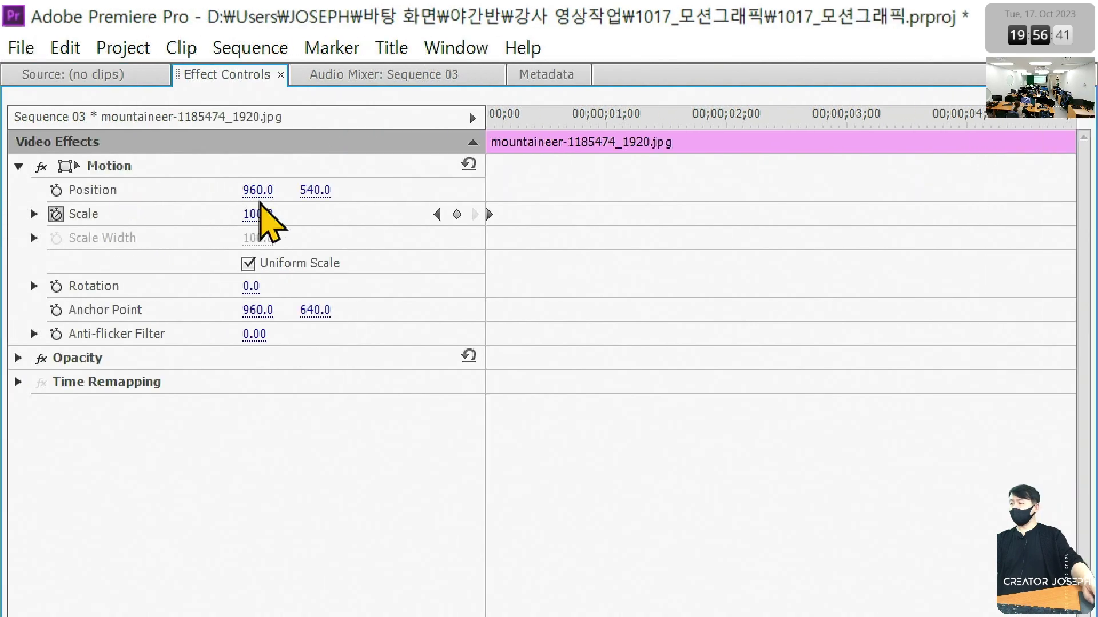
left_click(263, 215)
type("120")
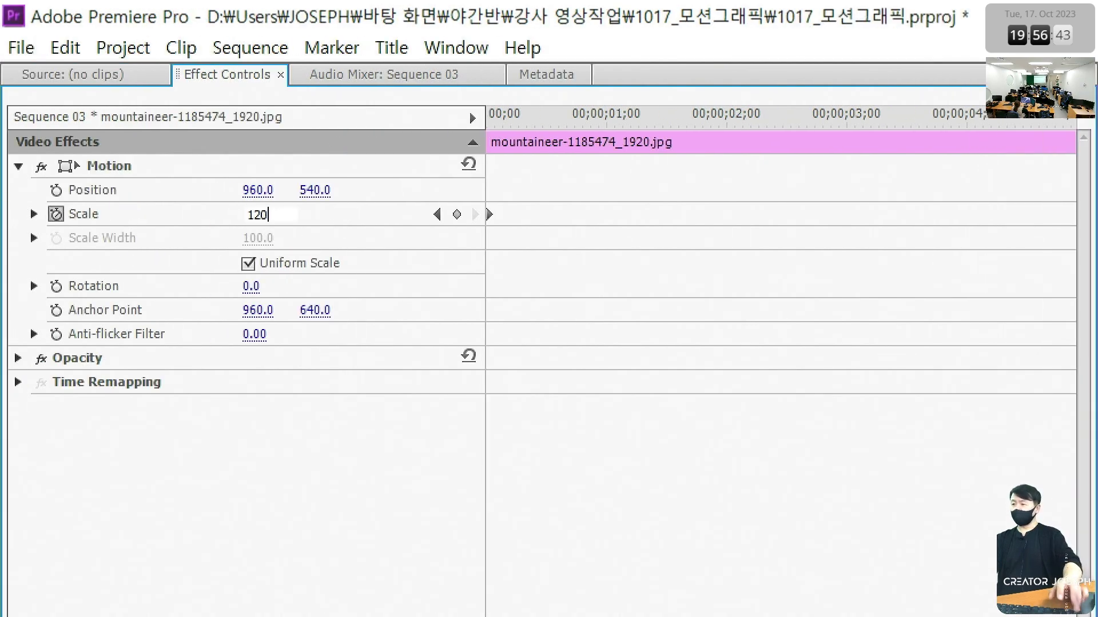
key("Return")
key("Home")
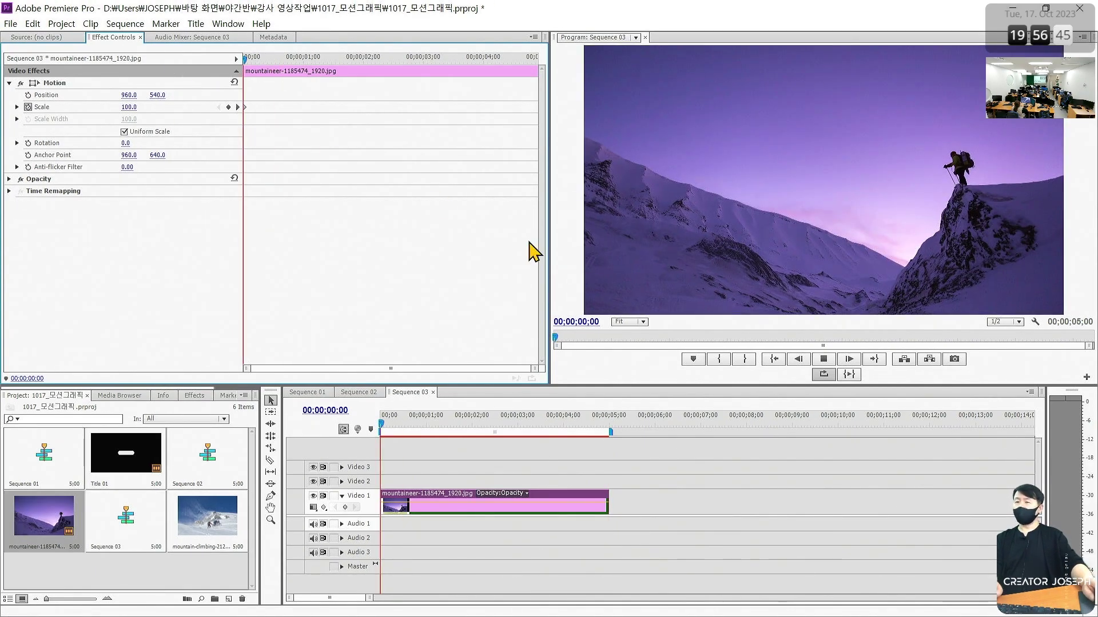
key("space")
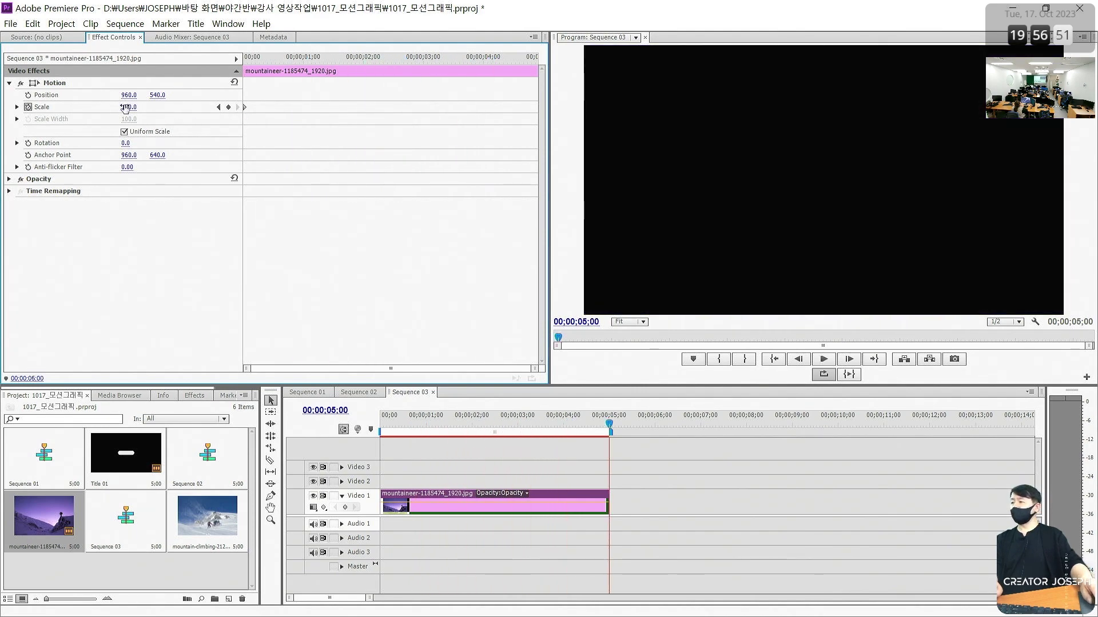
left_click_drag(125, 109, 136, 108)
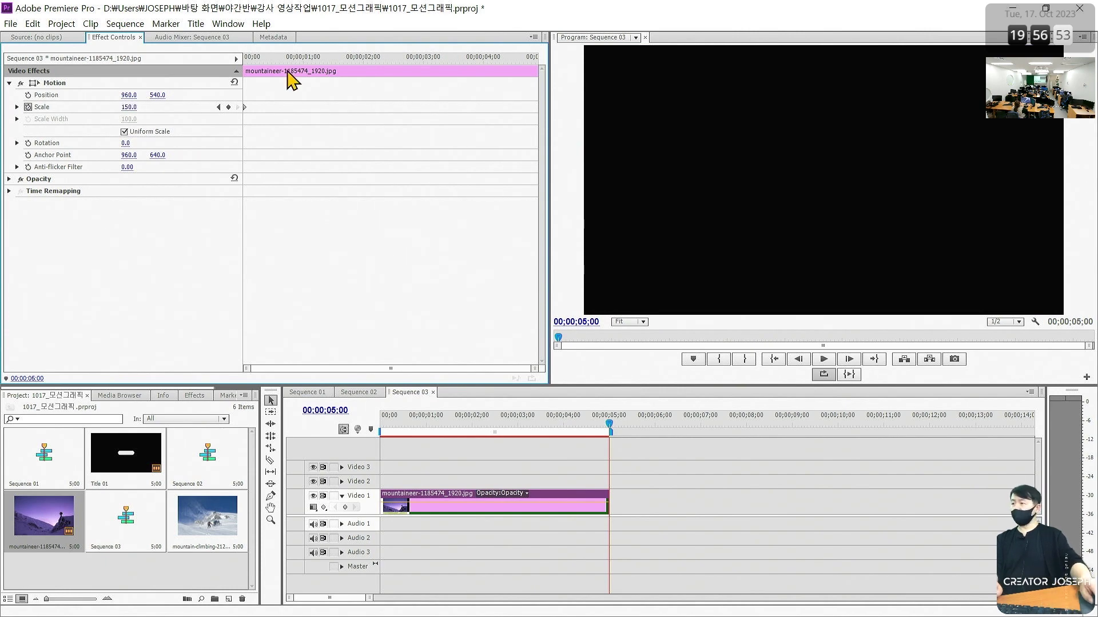
key("space")
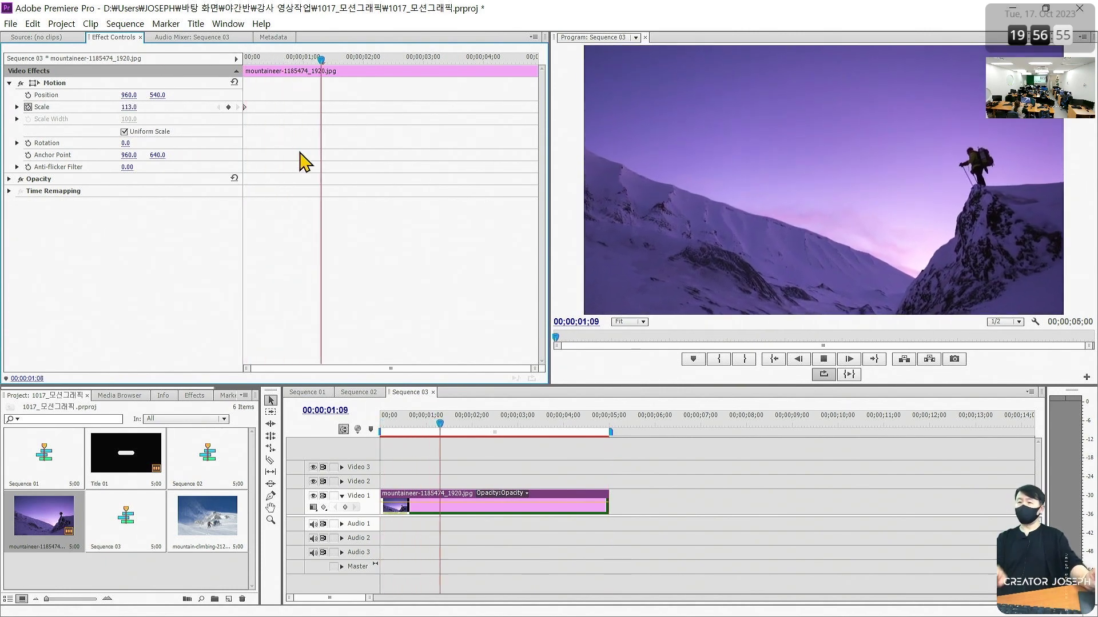
key("space")
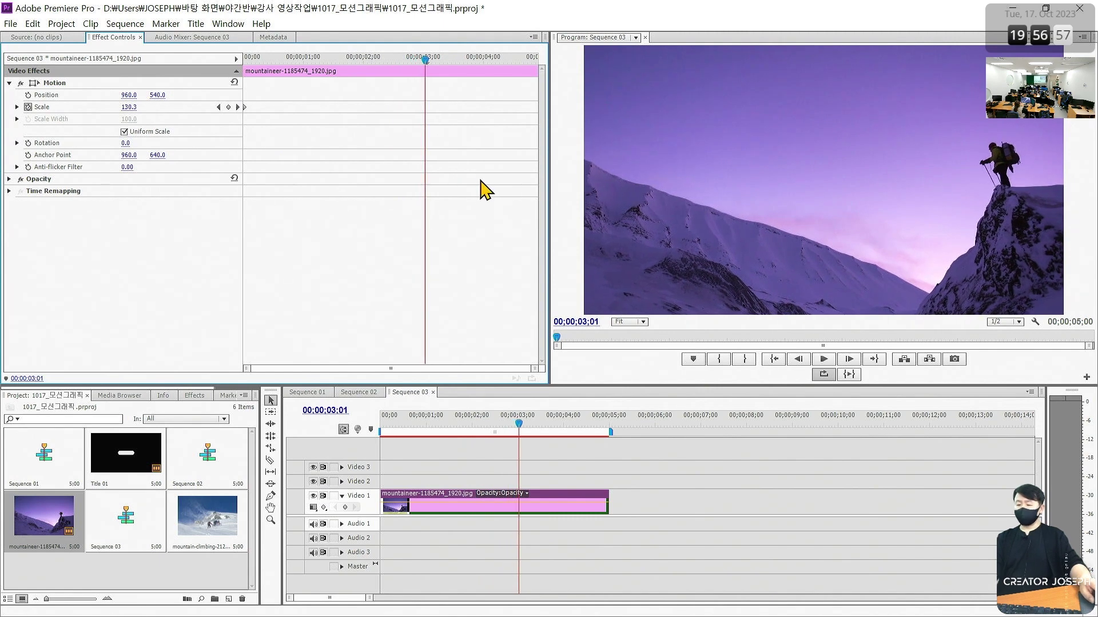
Add a Position keyframe at the start of the mountaineer clip.
left_click_drag(981, 200, 1032, 180)
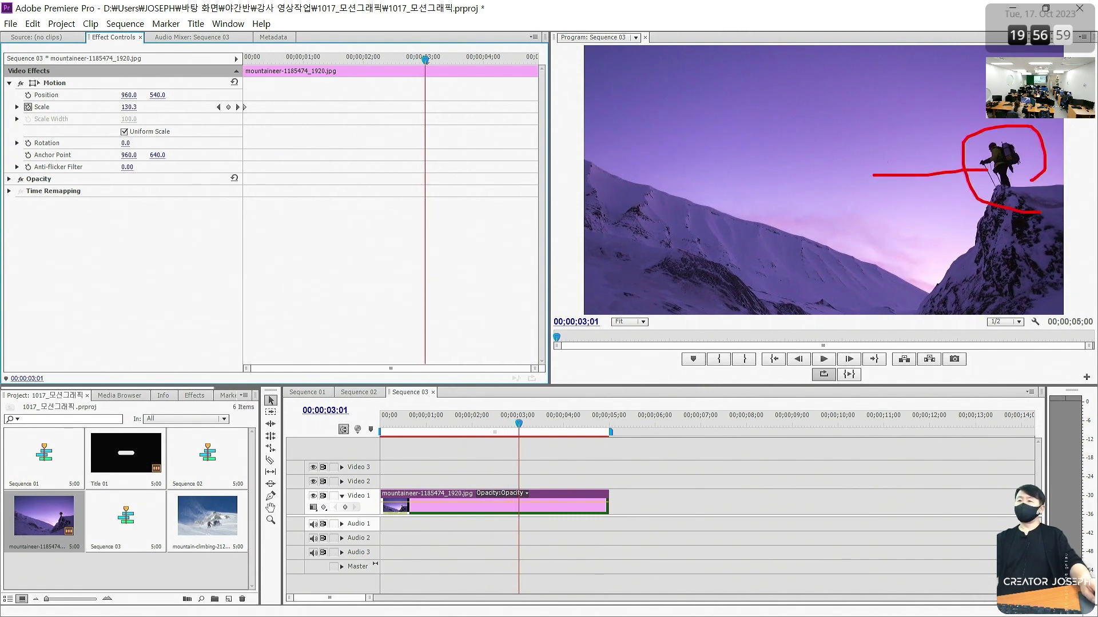
key("Escape")
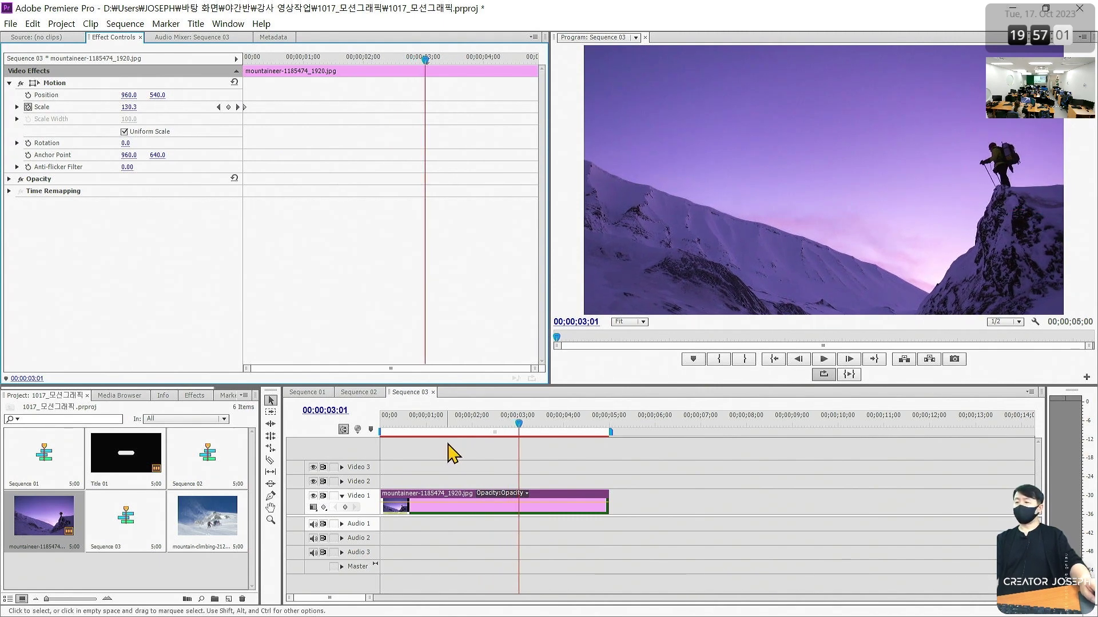
key("Home")
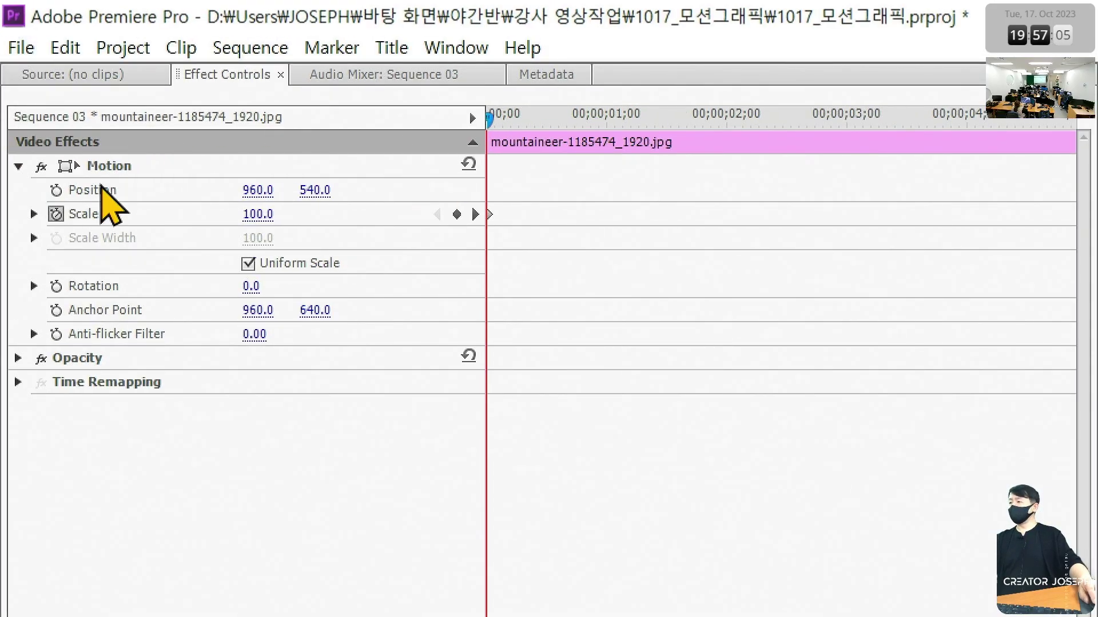
left_click(56, 191)
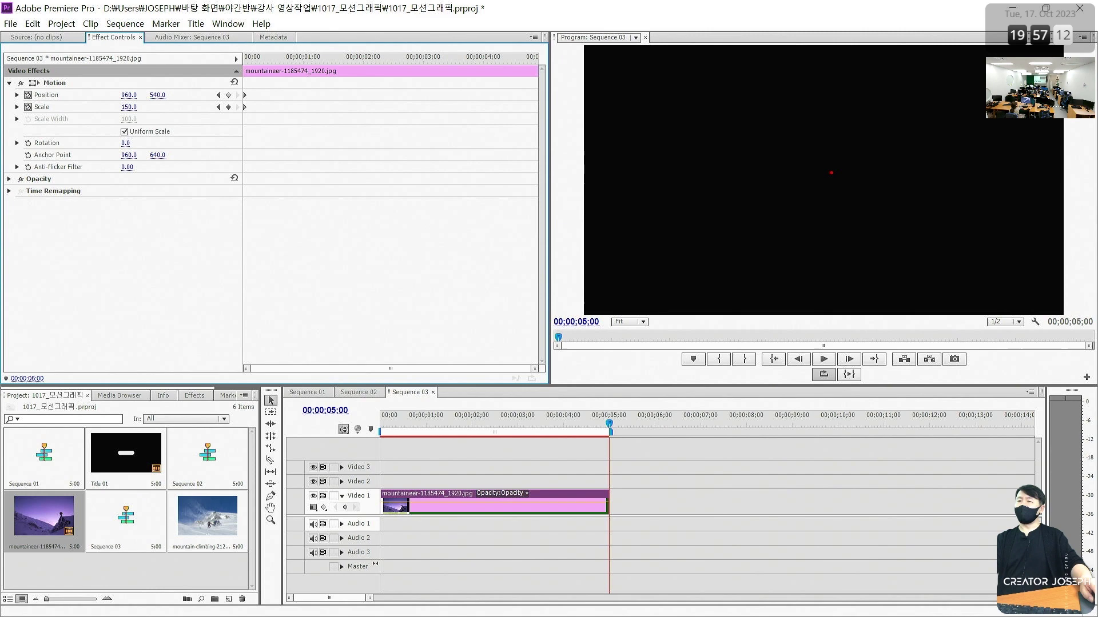
left_click_drag(831, 172, 825, 212)
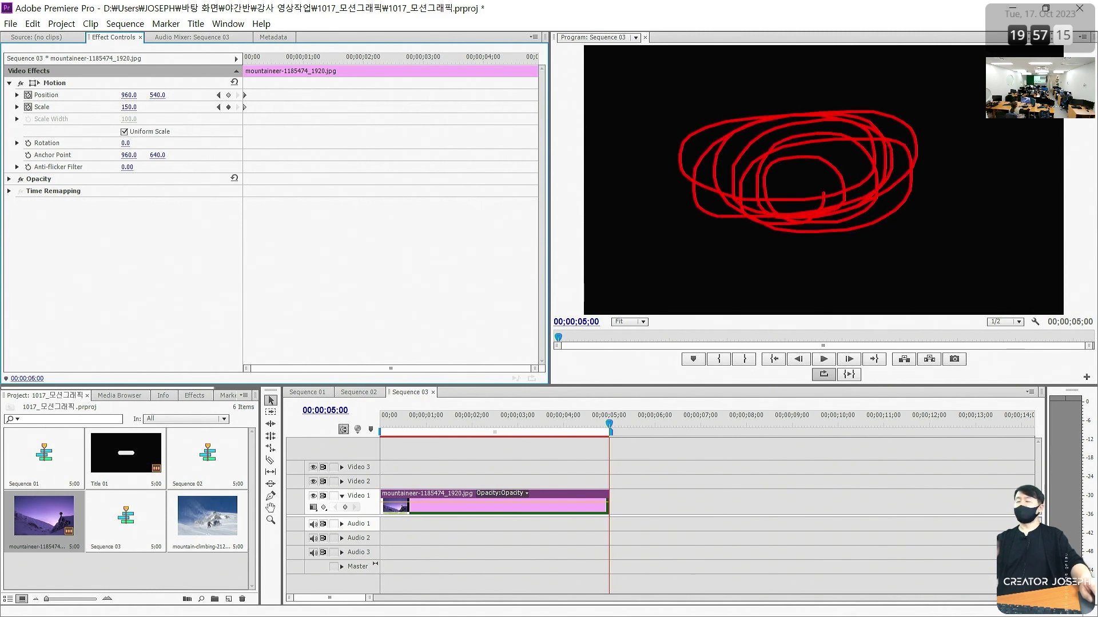
key("Escape")
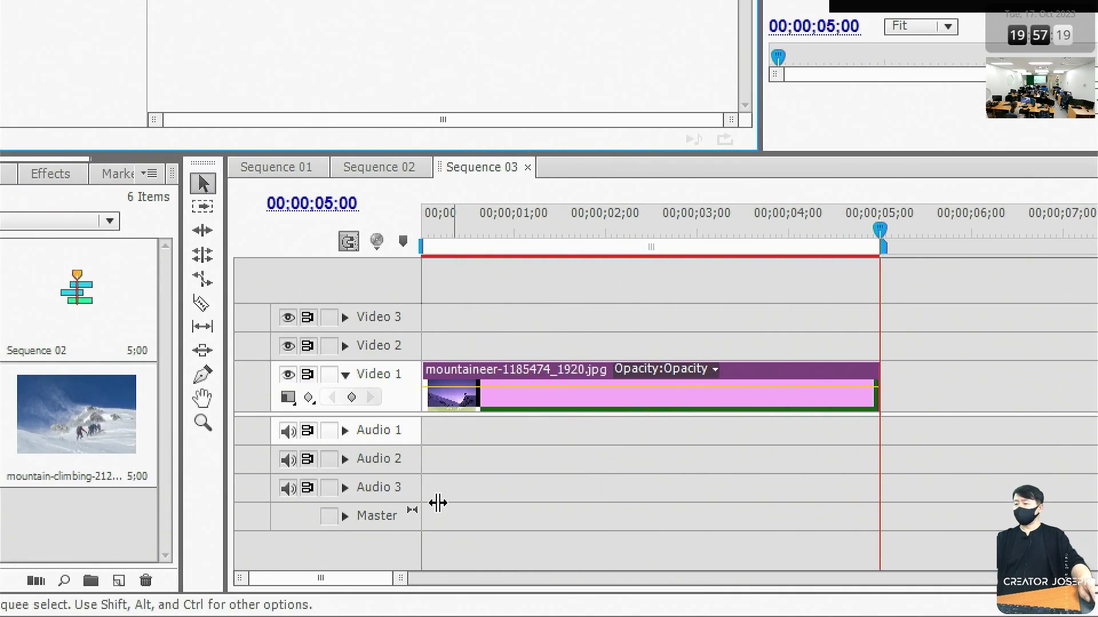
Drag the mountaineer clip's out-point 15 frames right to 5;15 and show its Effect Controls.
left_click_drag(709, 440, 709, 441)
left_click_drag(901, 386, 978, 384)
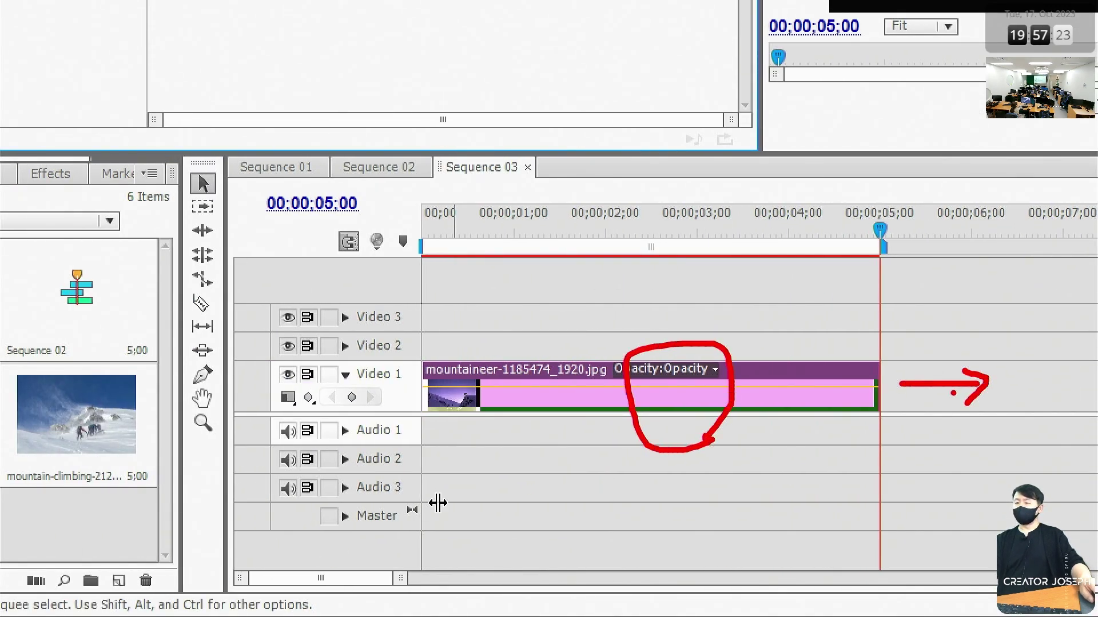
key("Escape")
left_click(907, 382)
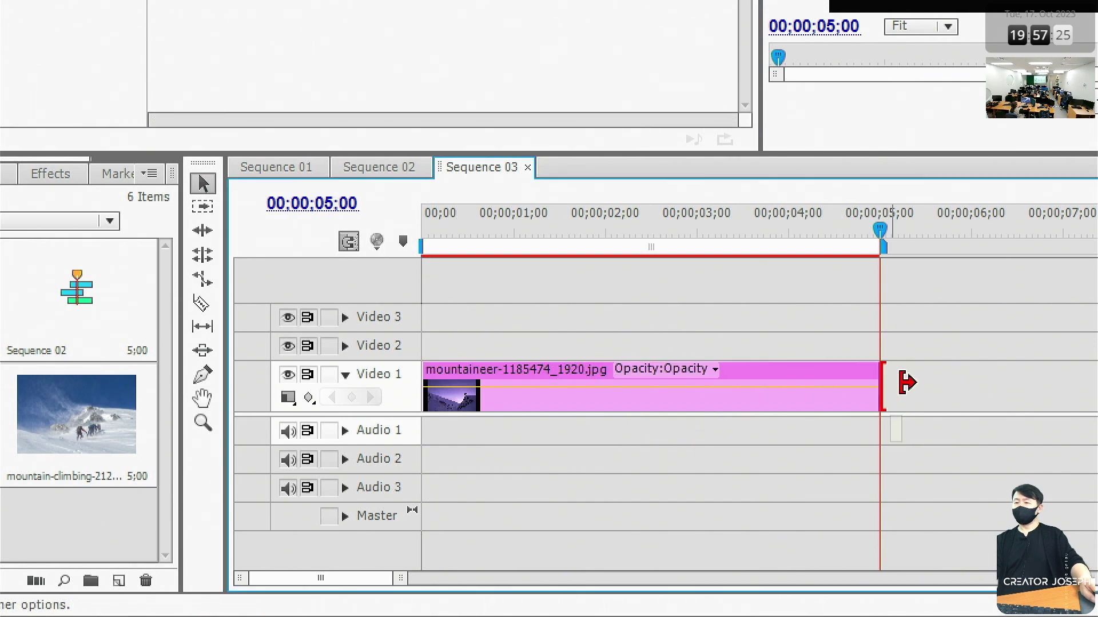
left_click_drag(907, 382, 939, 383)
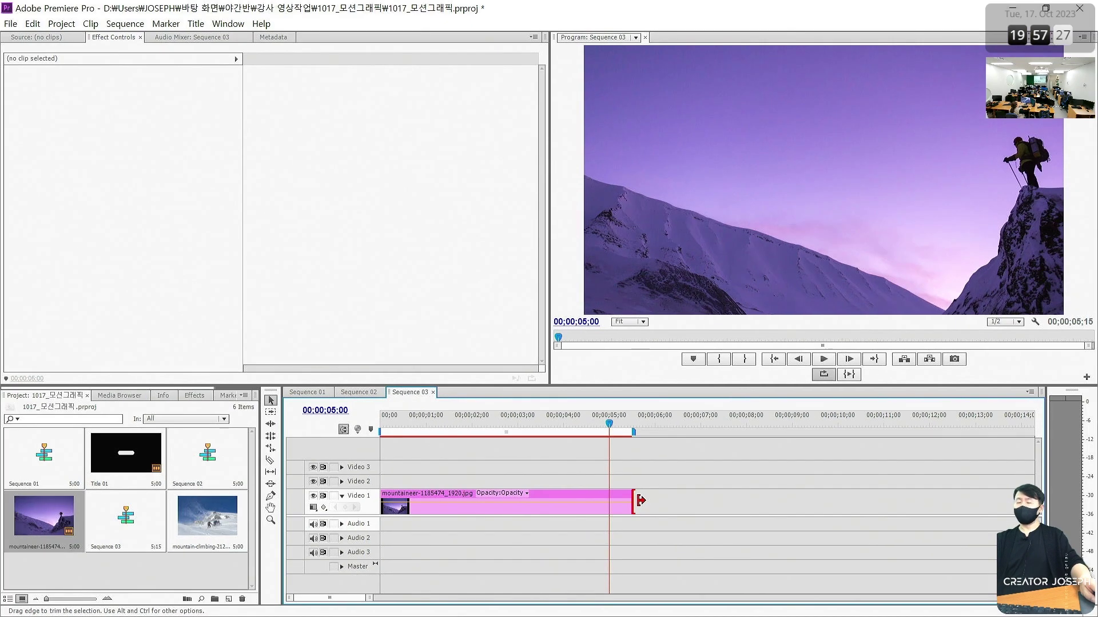
left_click(601, 518)
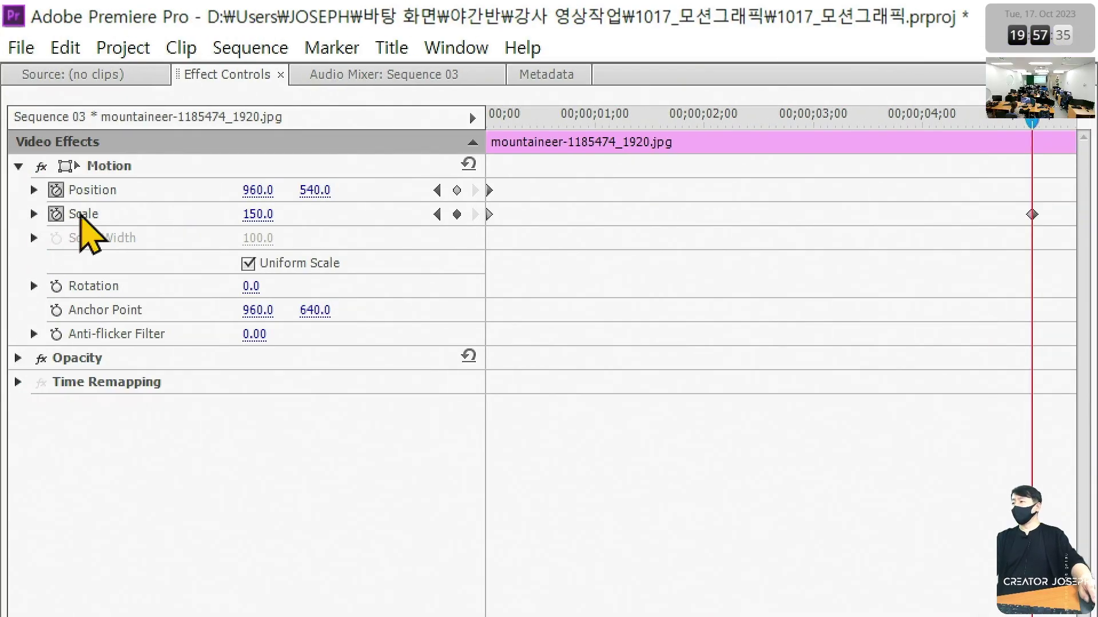
With Motion selected, drag the image toward the climber at 5;00, then preview the pan-and-zoom.
left_click(113, 165)
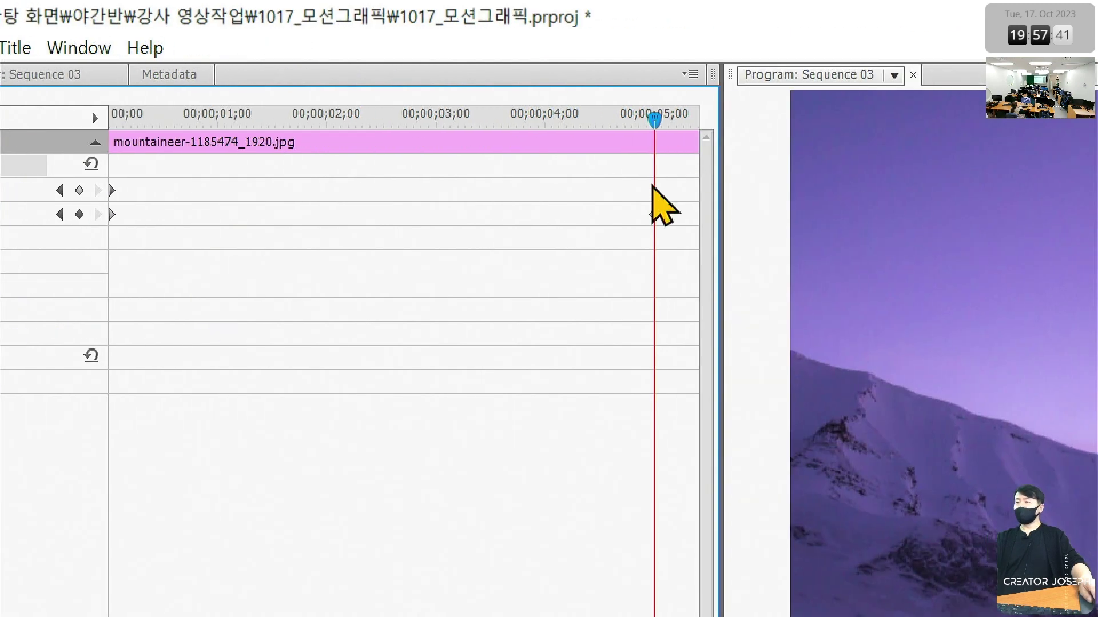
left_click(652, 184)
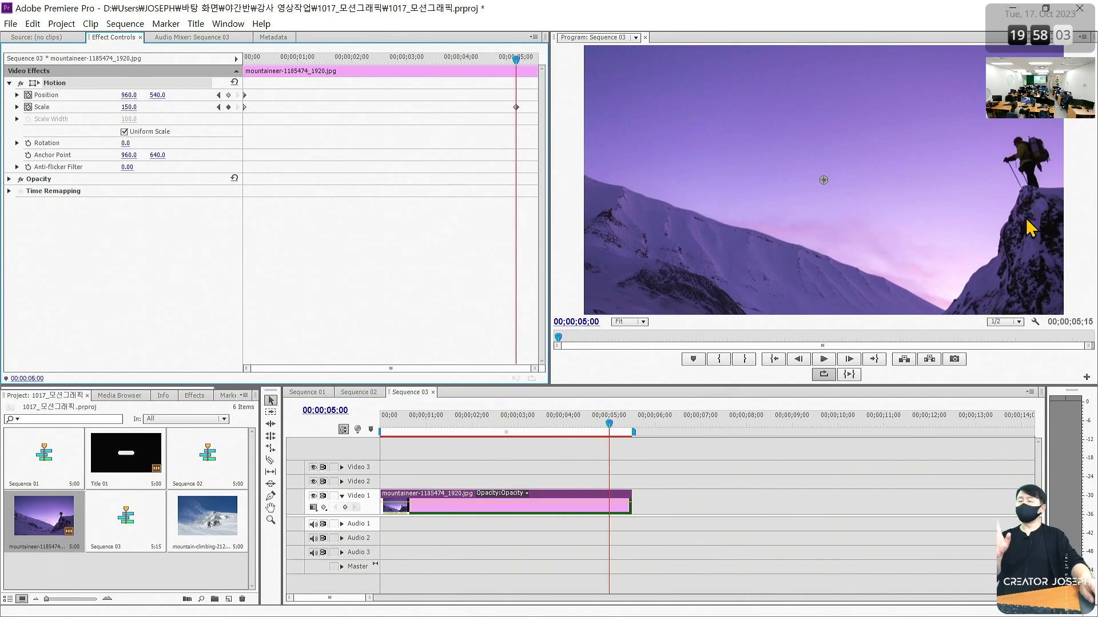
mouse_move(1000, 216)
left_mouse_down()
mouse_move(927, 253)
mouse_move(933, 236)
left_mouse_up()
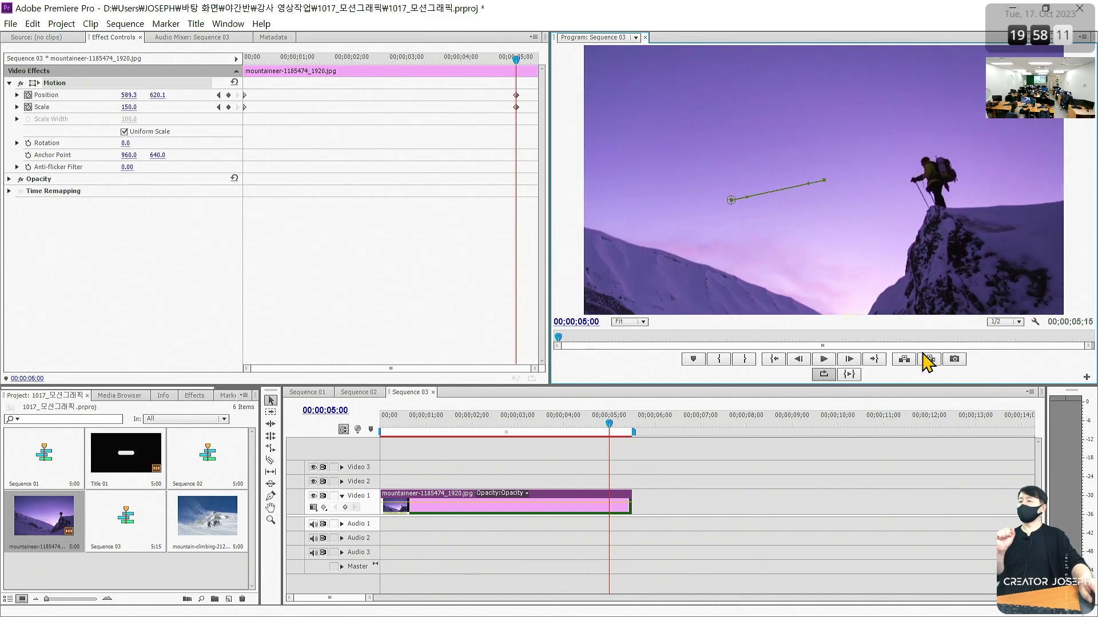
key("Home")
key("space")
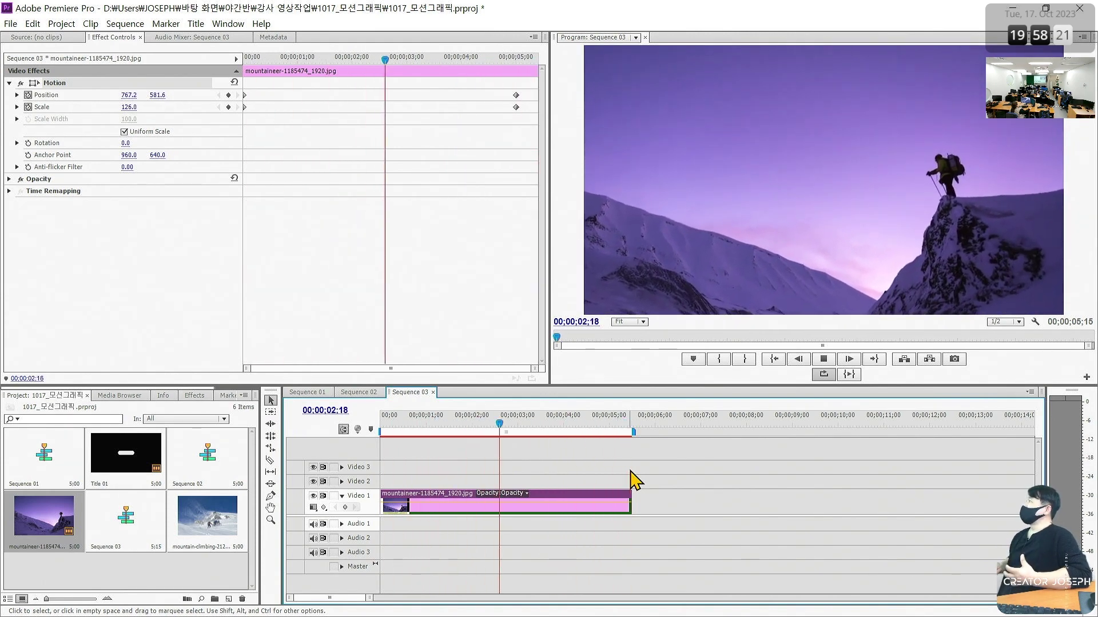
key("space")
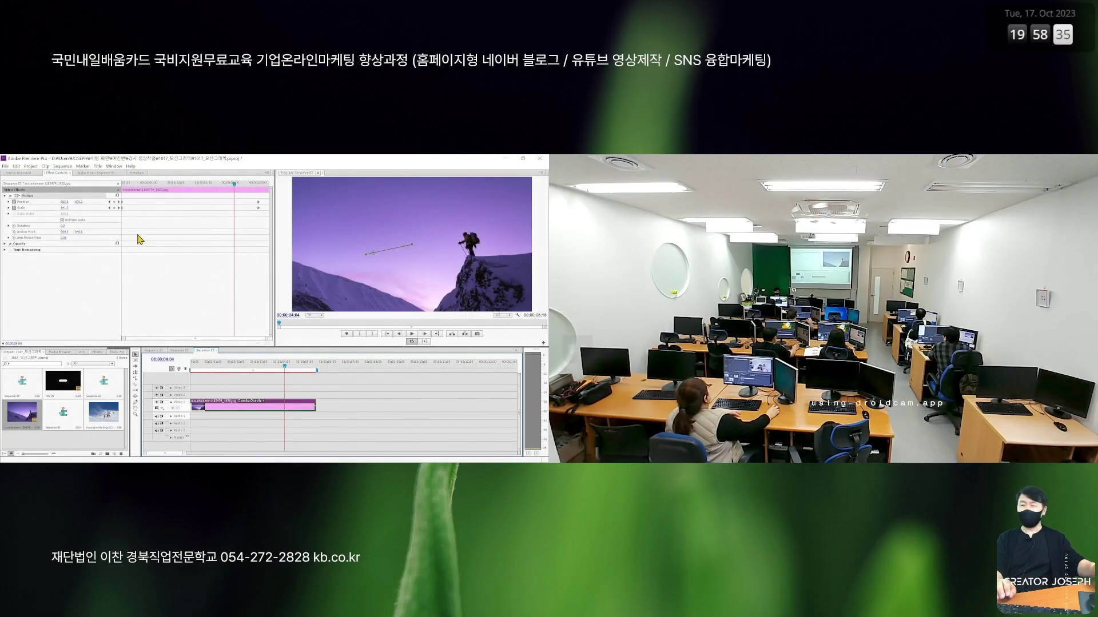
key("space")
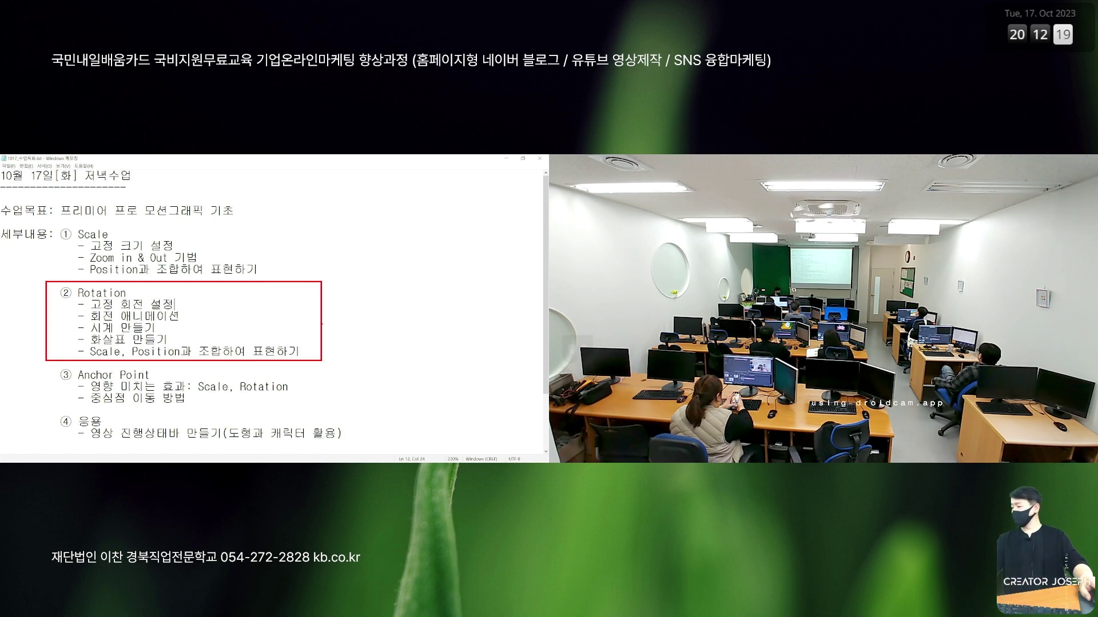
Minimize the Notepad lesson plan showing the Rotation notes.
key("Escape")
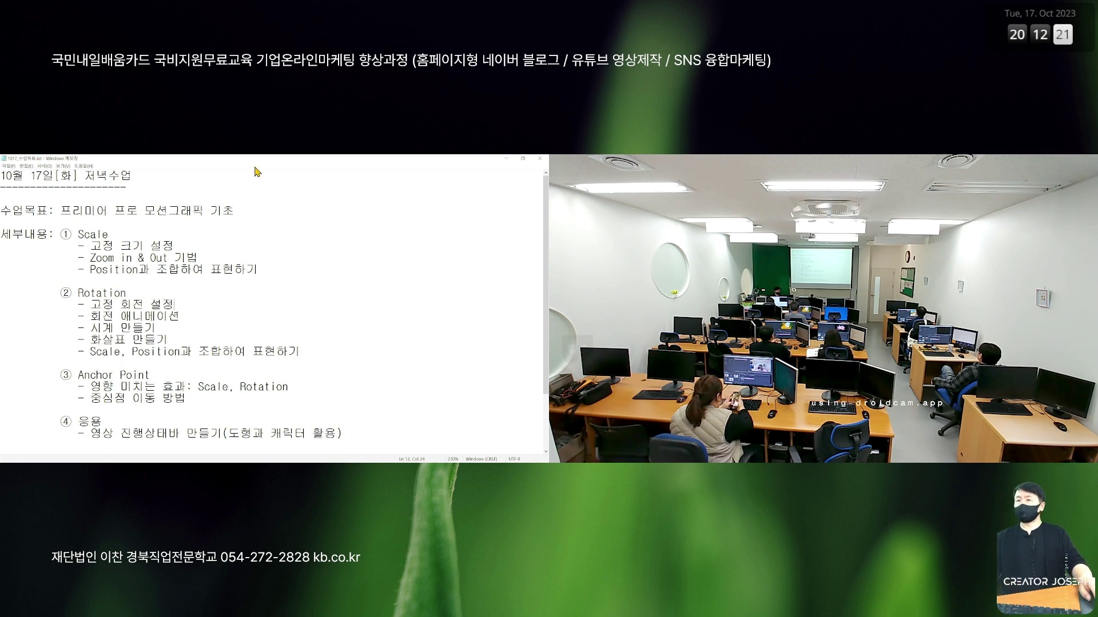
left_click(506, 160)
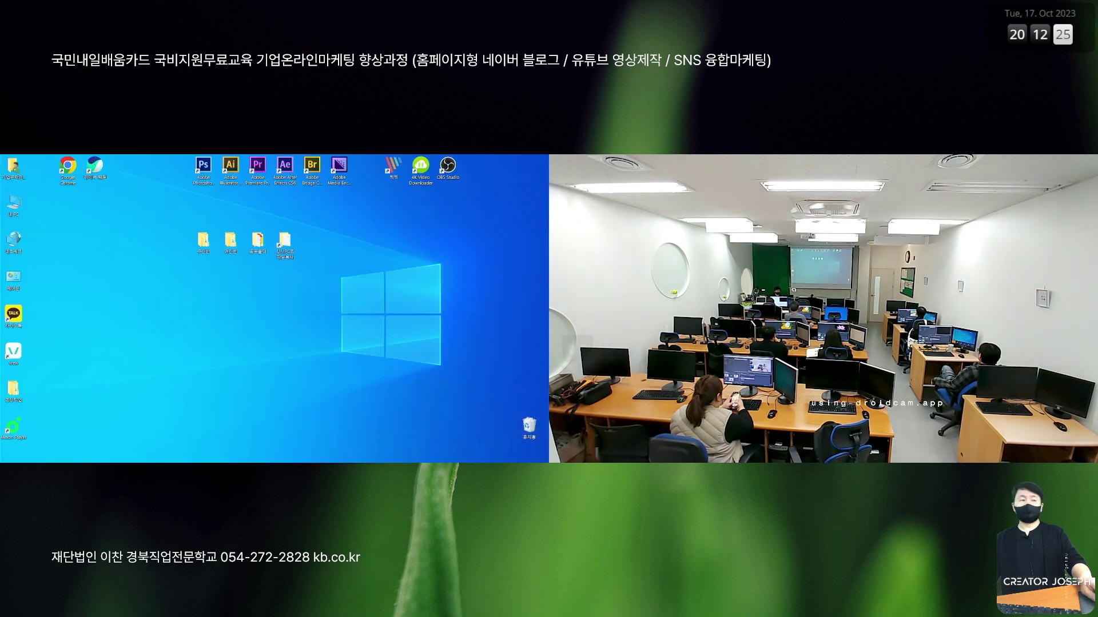
Return to Premiere, rewind the playhead to the start, and cancel an accidentally started new title.
key("alt+Tab")
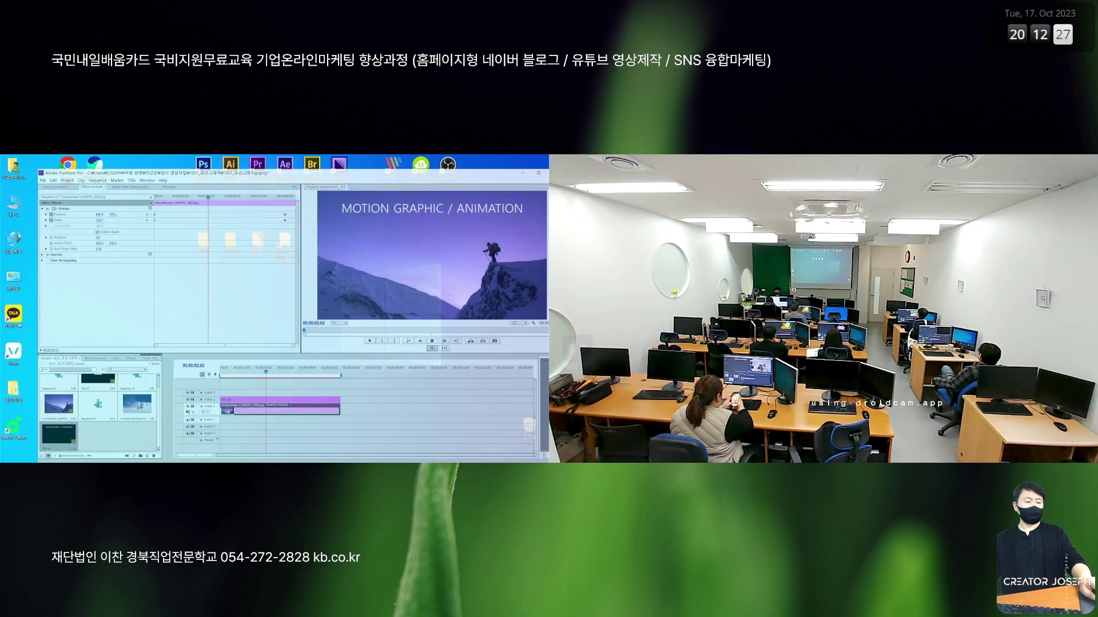
key("Home")
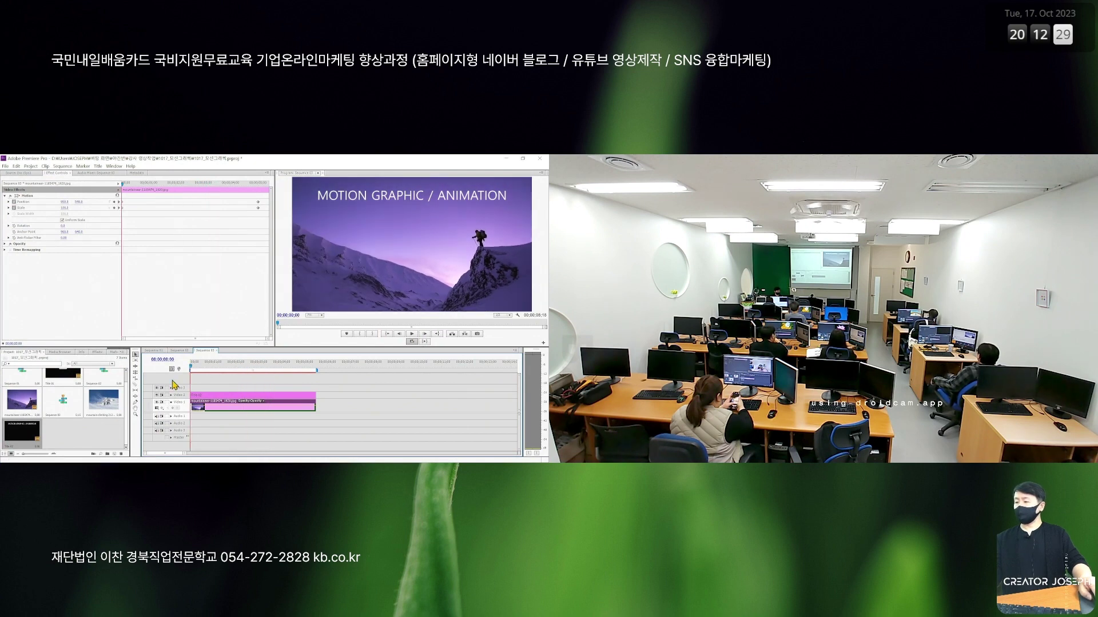
left_click(6, 167)
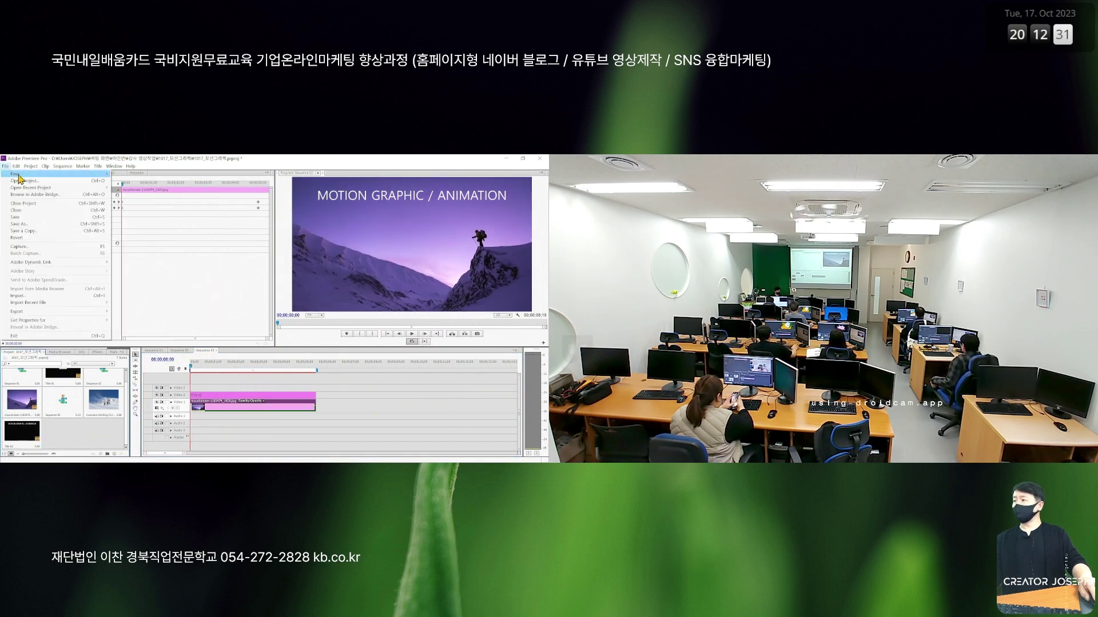
mouse_move(20, 175)
left_click(154, 216)
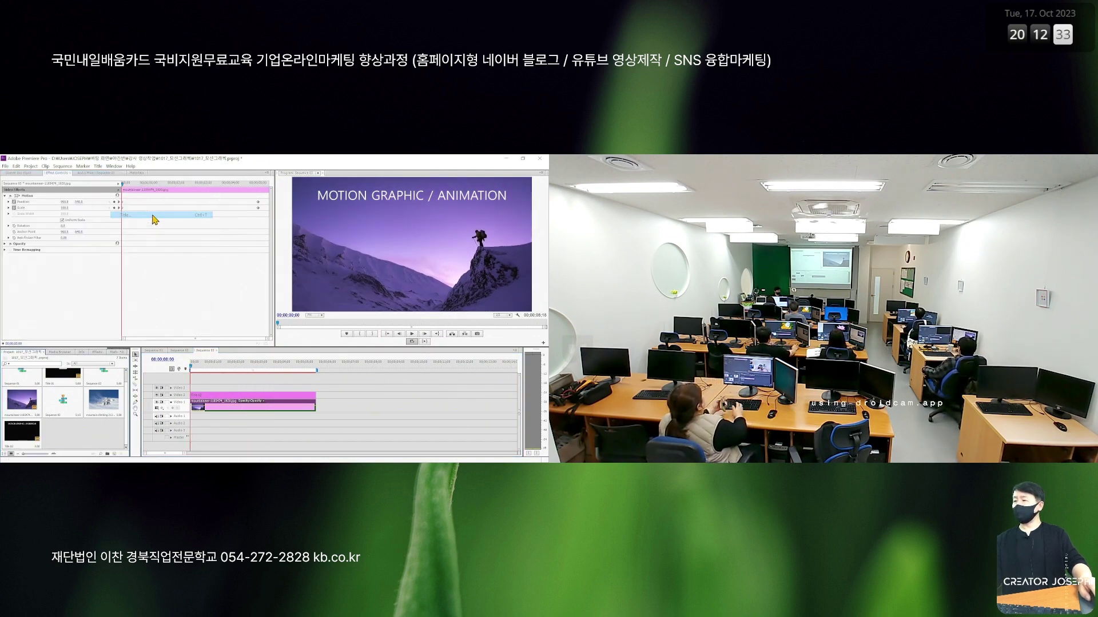
left_click(312, 338)
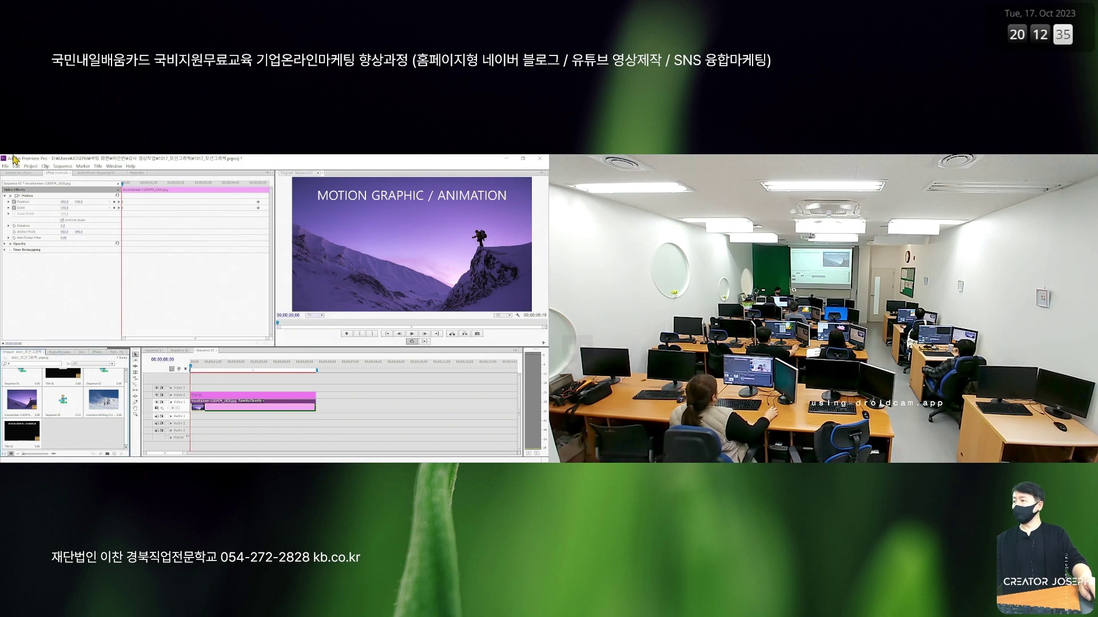
Create Sequence 04 and place the Title 01 rounded bar at the start of Video 1, selected.
left_click(6, 166)
mouse_move(93, 178)
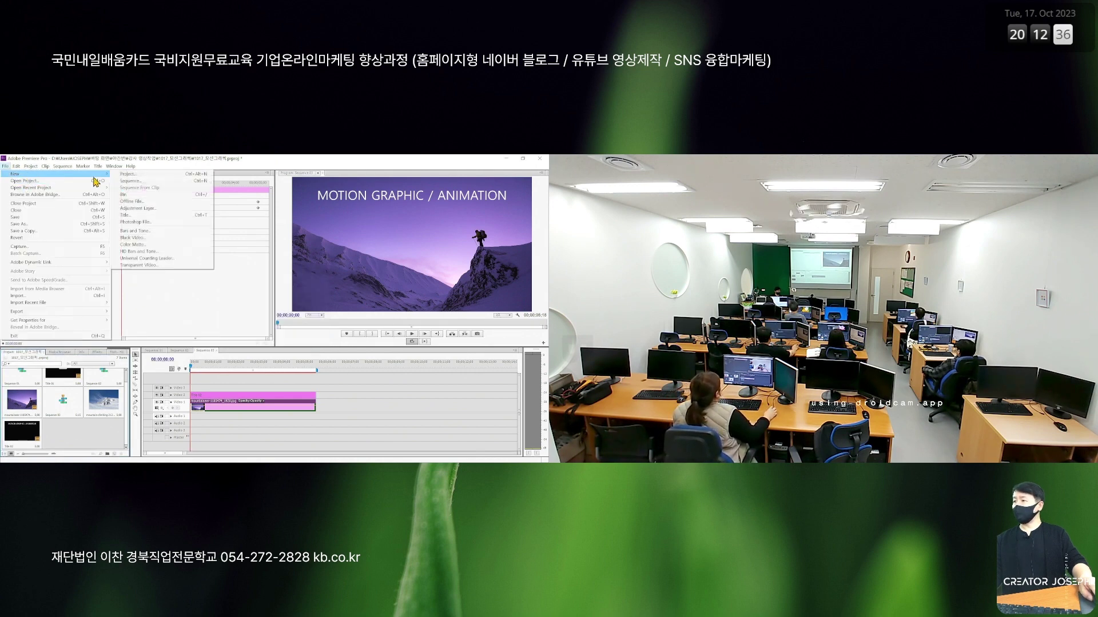
left_click(130, 181)
left_click(327, 405)
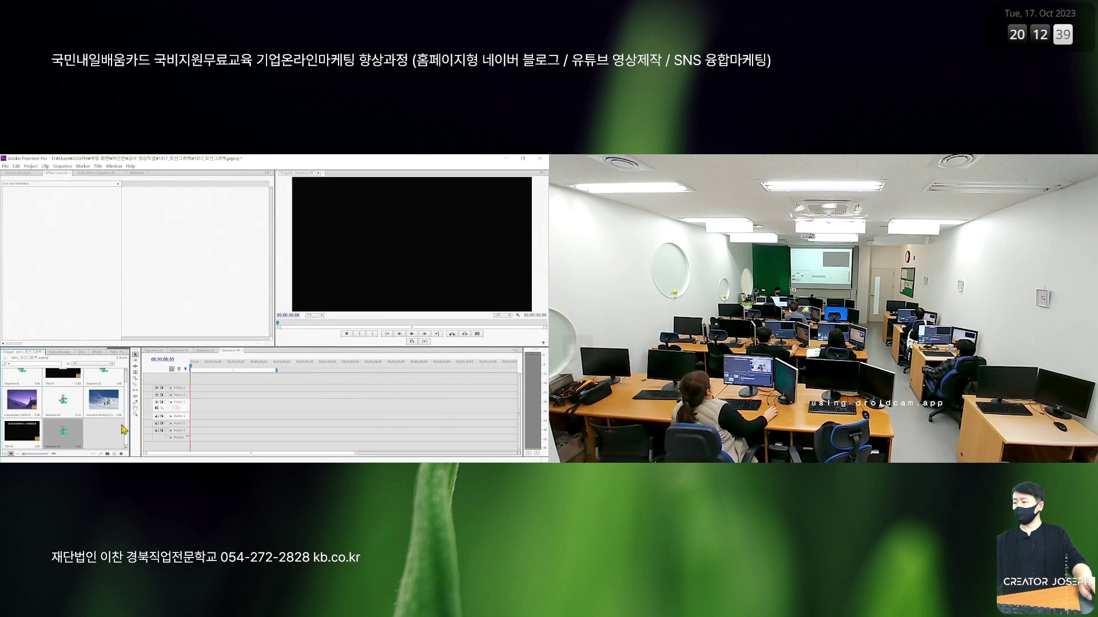
left_click_drag(68, 389, 180, 412)
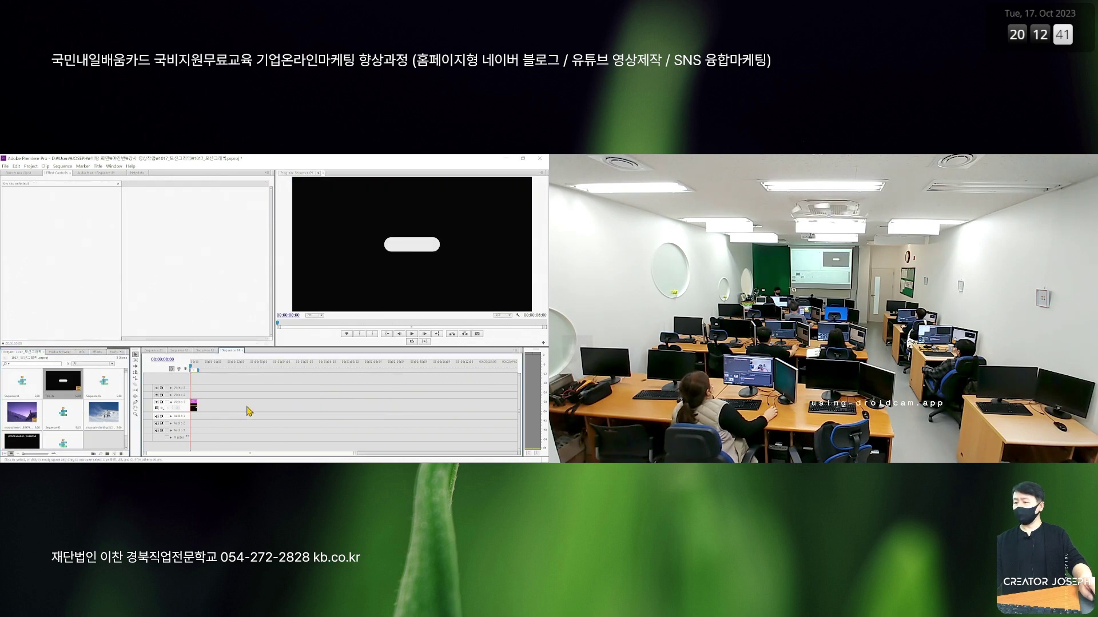
key("equal")
key("equal")
key("equal")
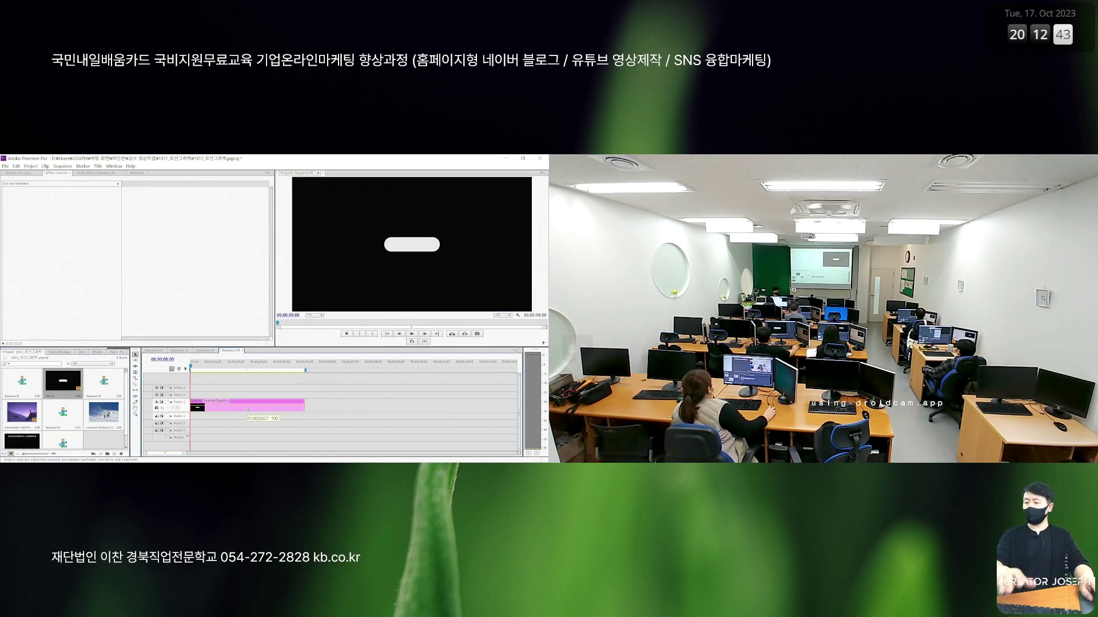
left_click(255, 407)
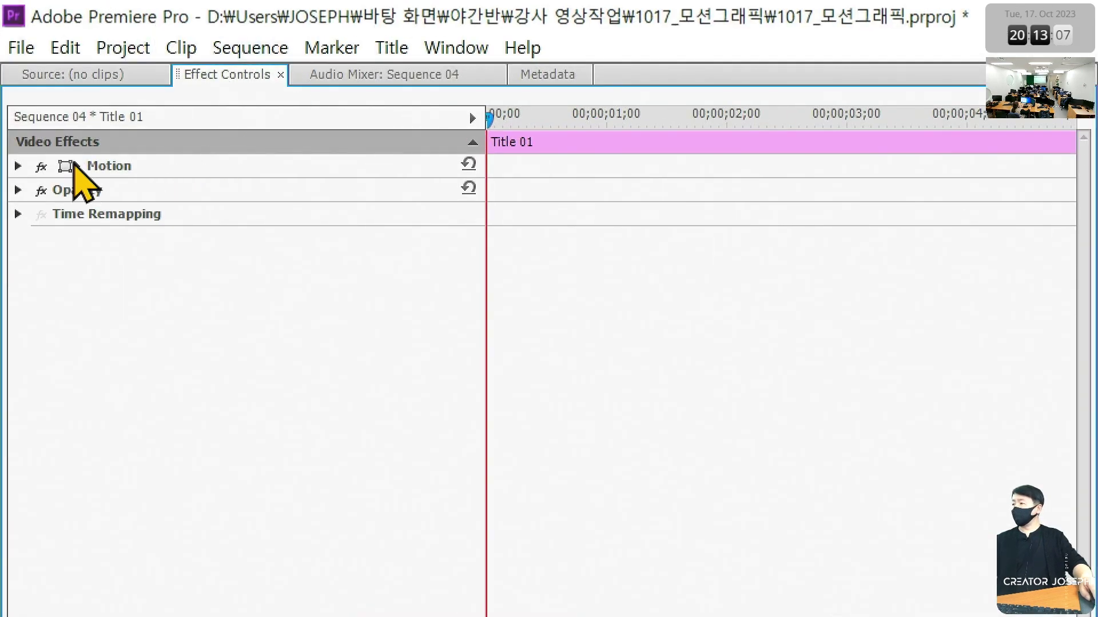
Expand Title 01's Motion group in Effect Controls and clear the annotations.
left_click(18, 166)
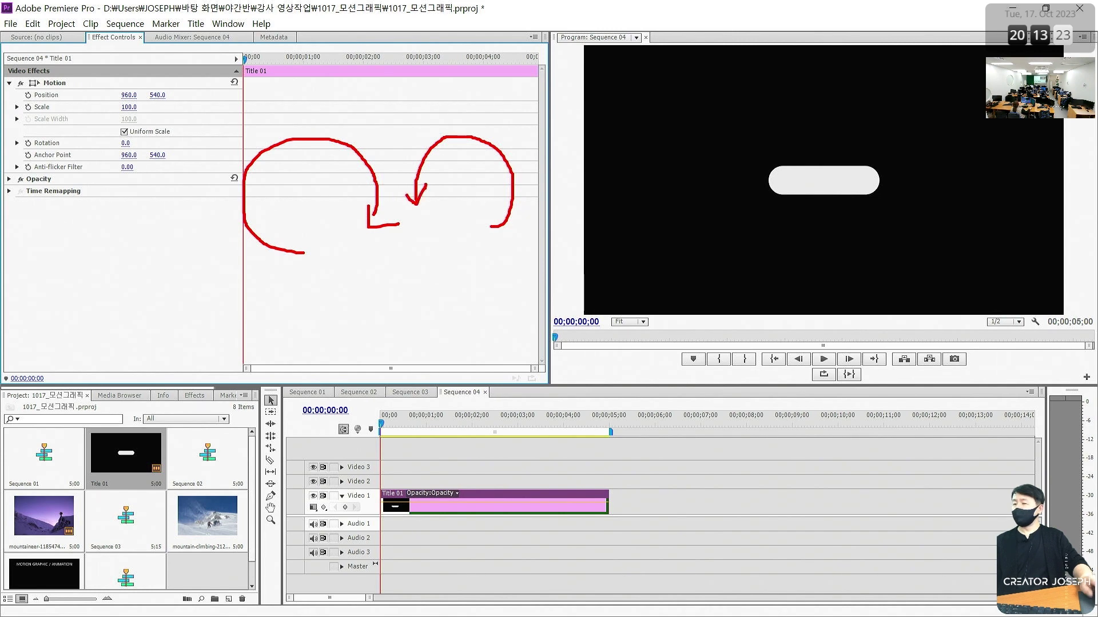
key("Escape")
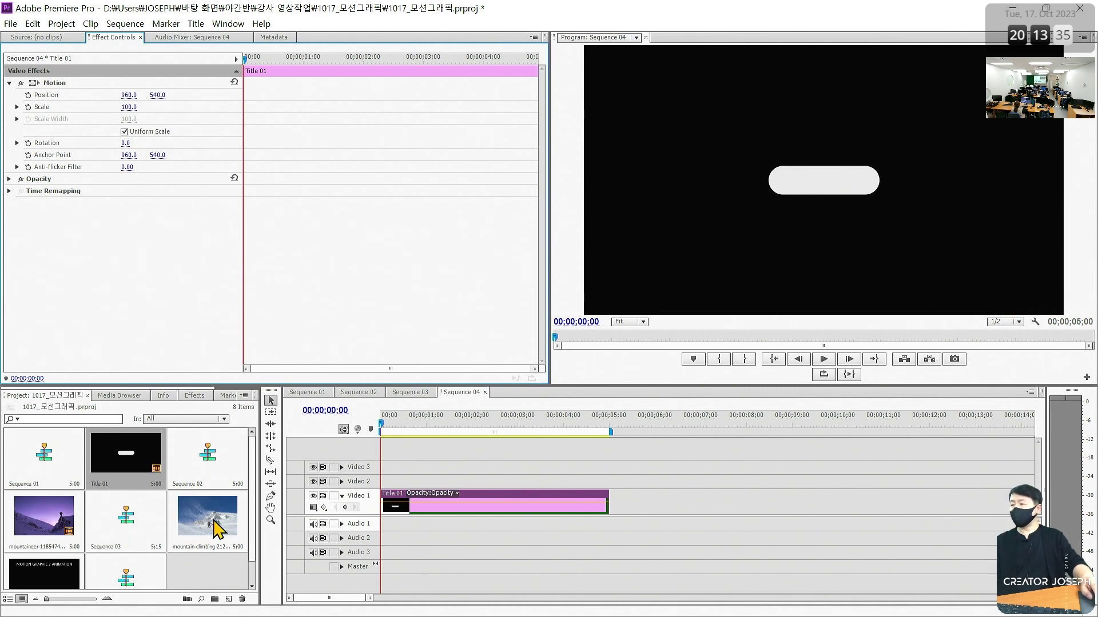
left_click_drag(216, 529, 473, 483)
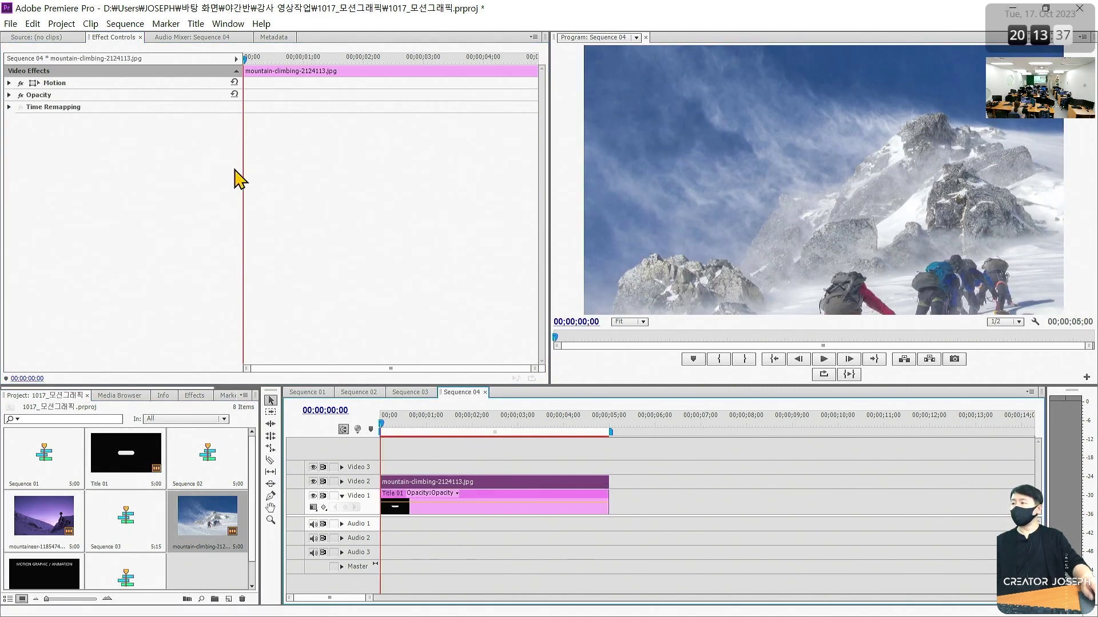
left_click(8, 83)
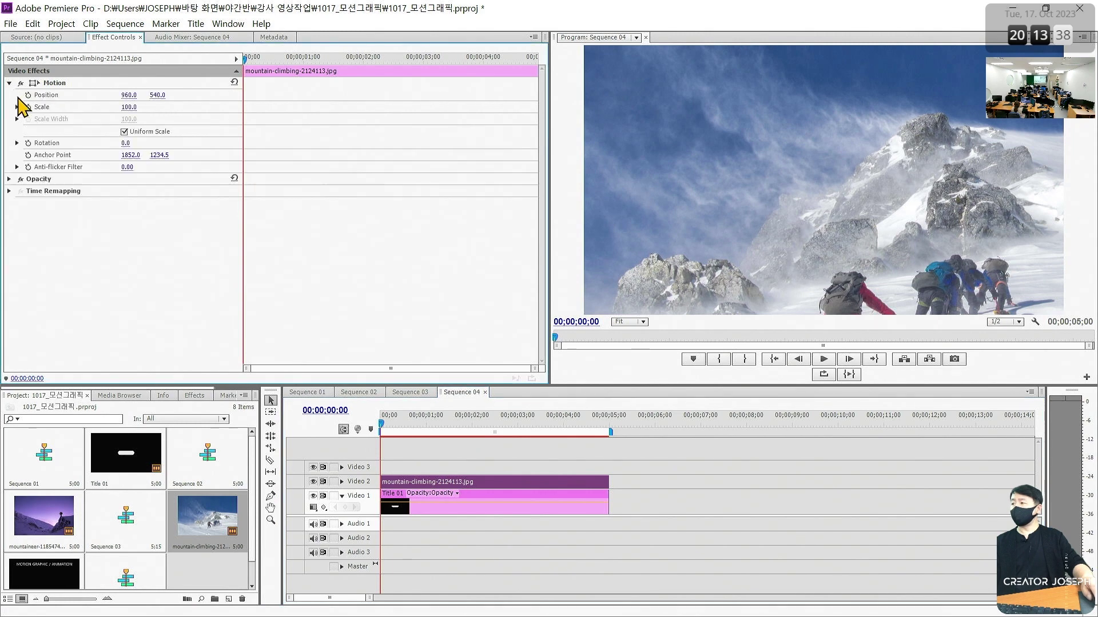
left_click(127, 143)
type("90")
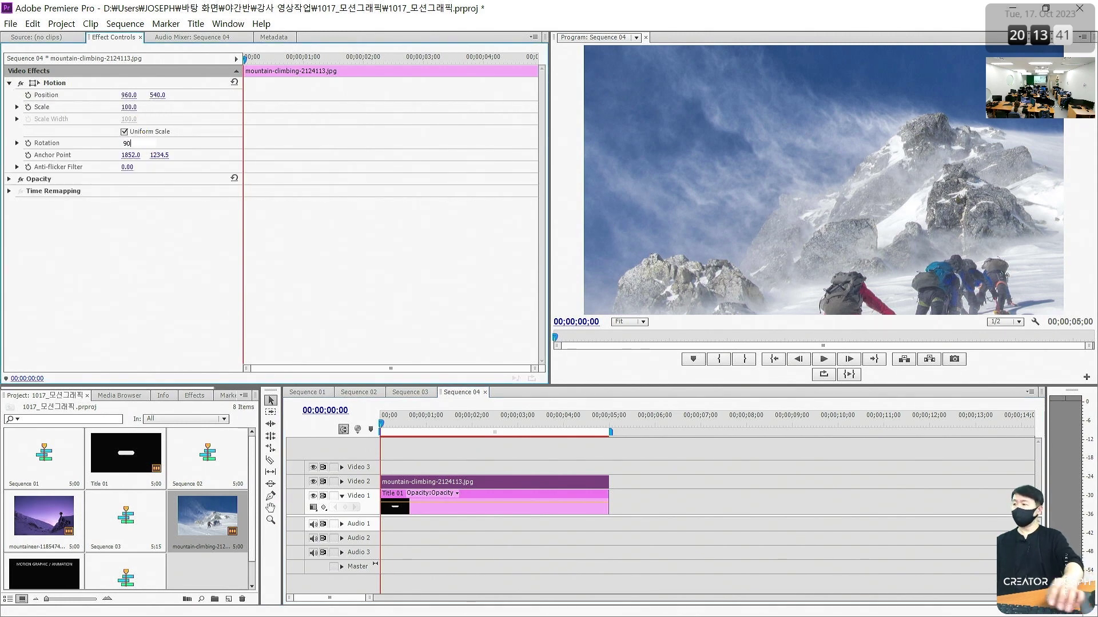
type("0")
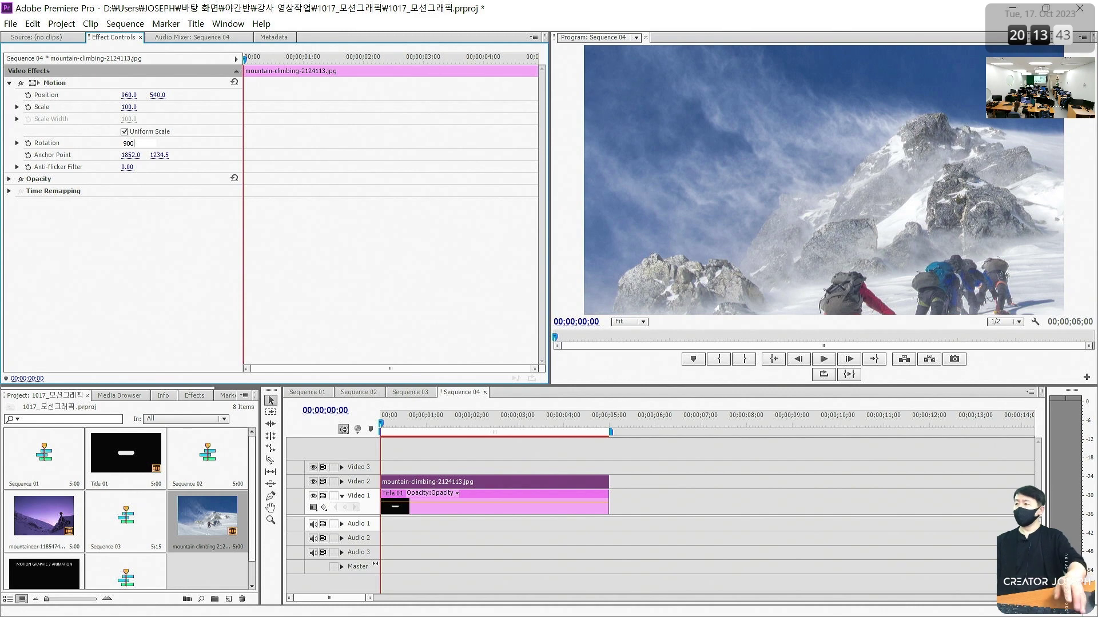
key("BackSpace")
key("Return")
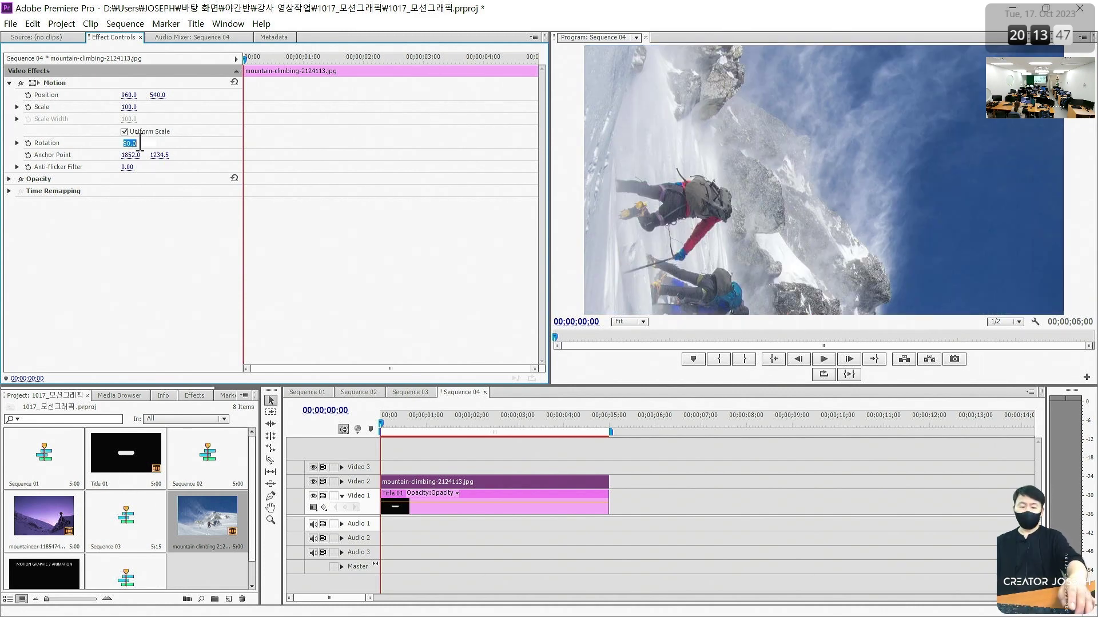
type("-90")
key("Return")
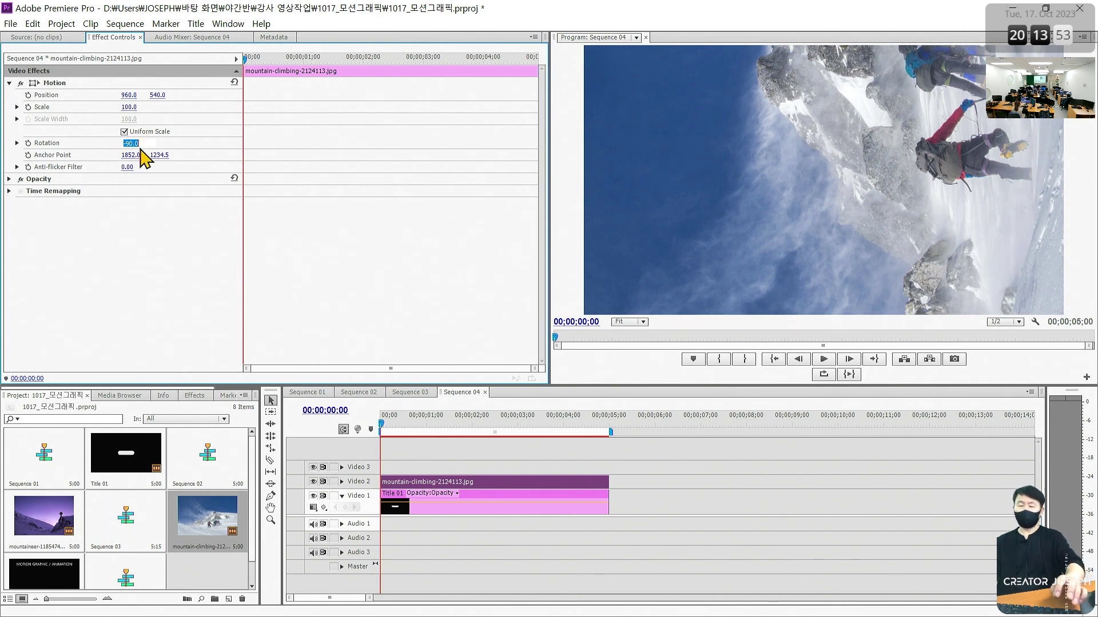
type("0")
key("Return")
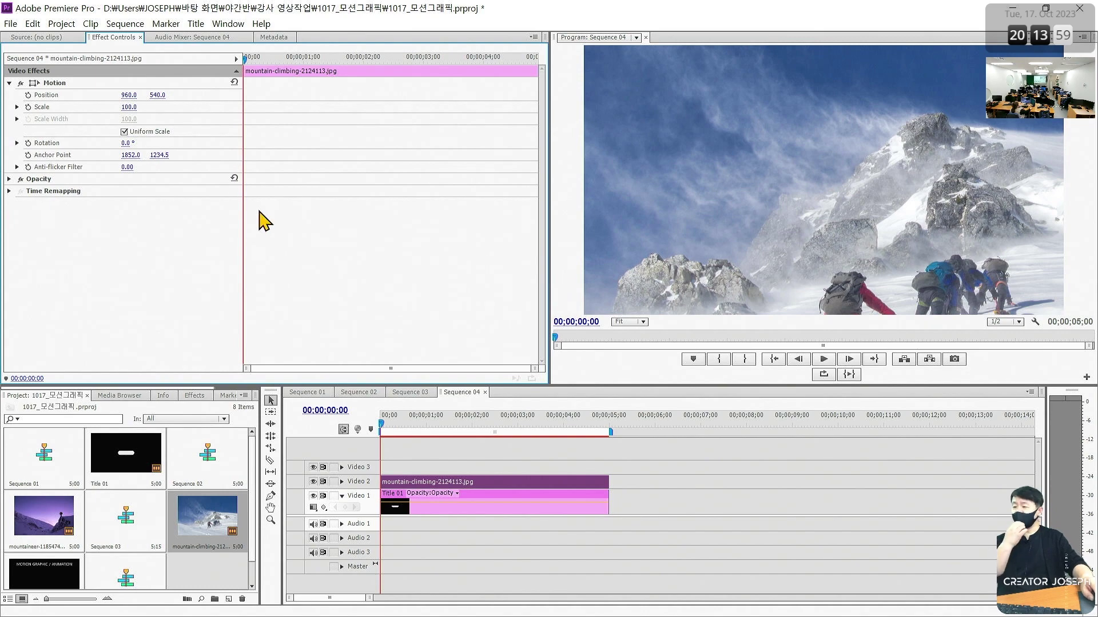
left_click(515, 539)
left_click(494, 483)
Delete the mountaineer clip and rotate Title 01 to 90°, then 45°, then 125°.
key("Delete")
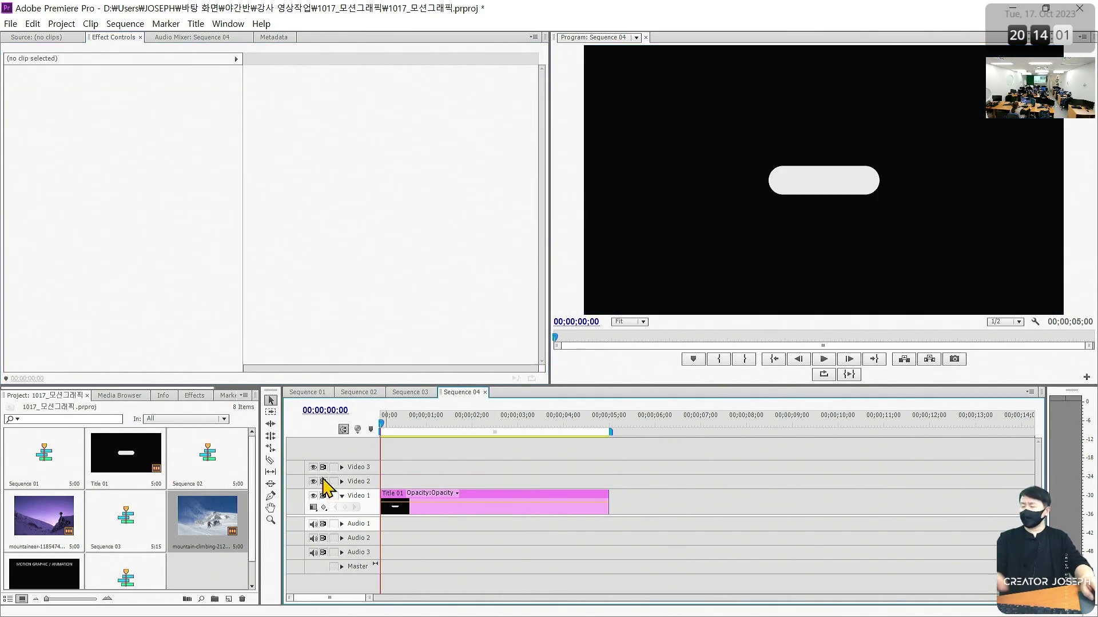
left_click(478, 503)
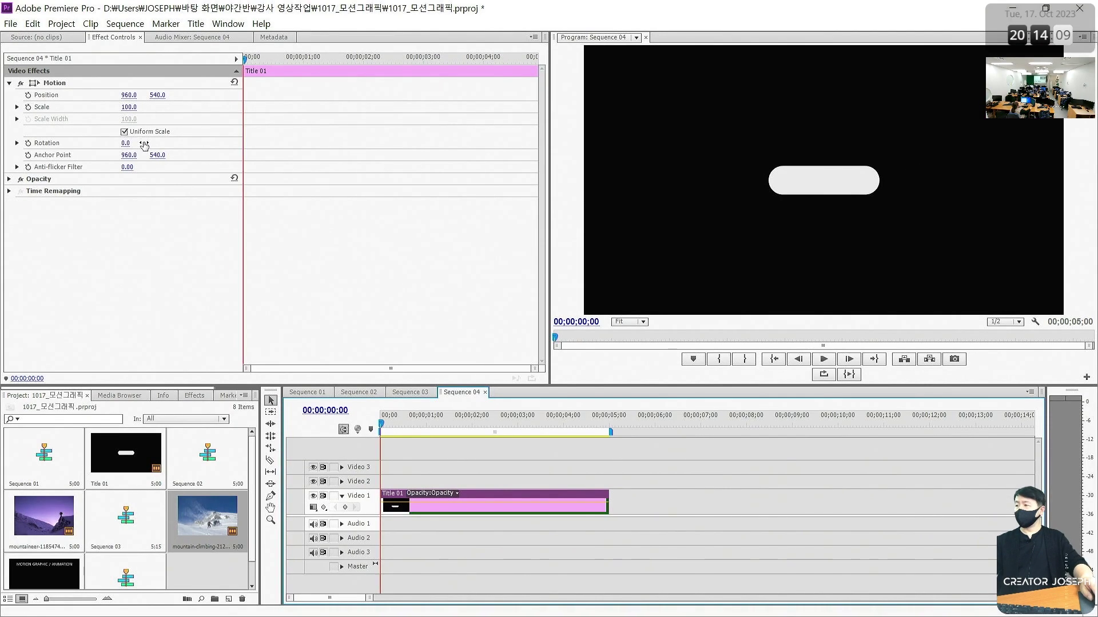
left_click(127, 144)
type("90")
key("Return")
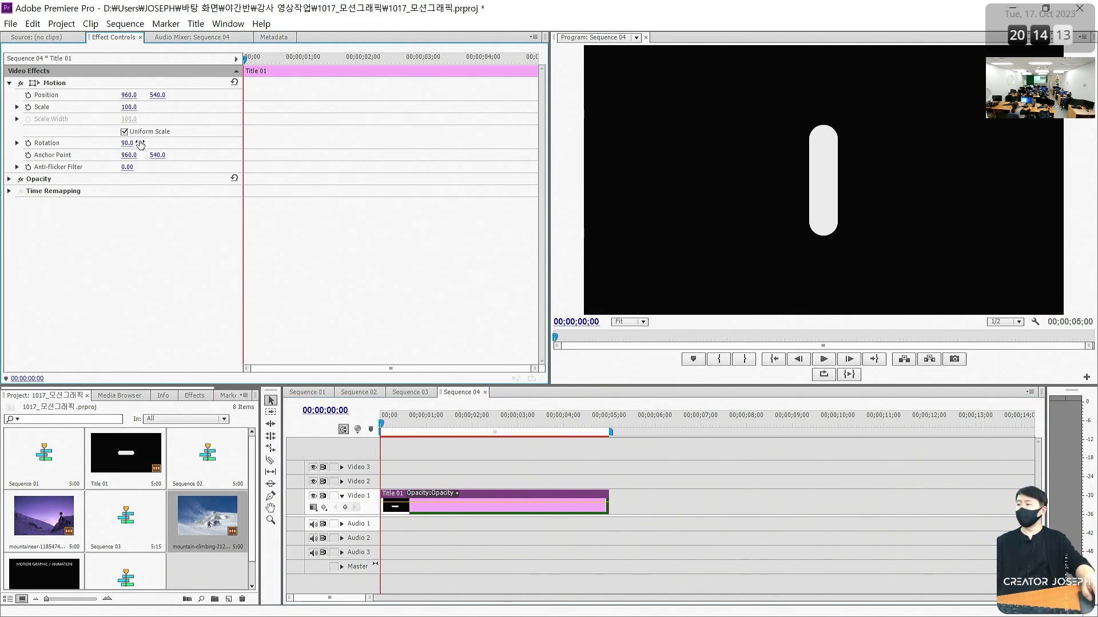
type("45")
key("Return")
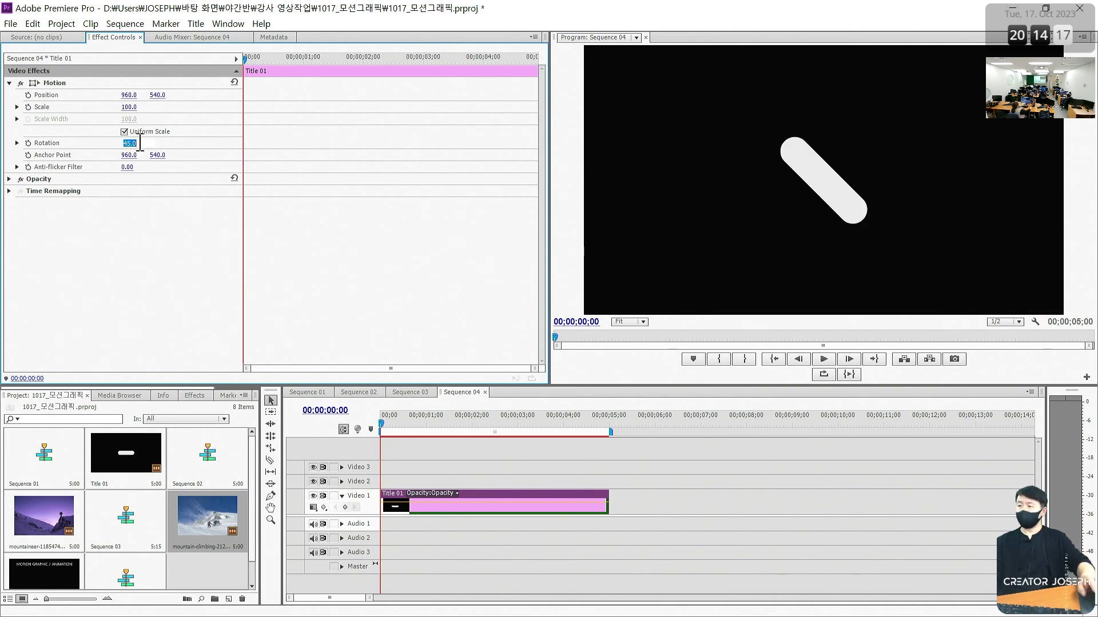
type("125")
key("Return")
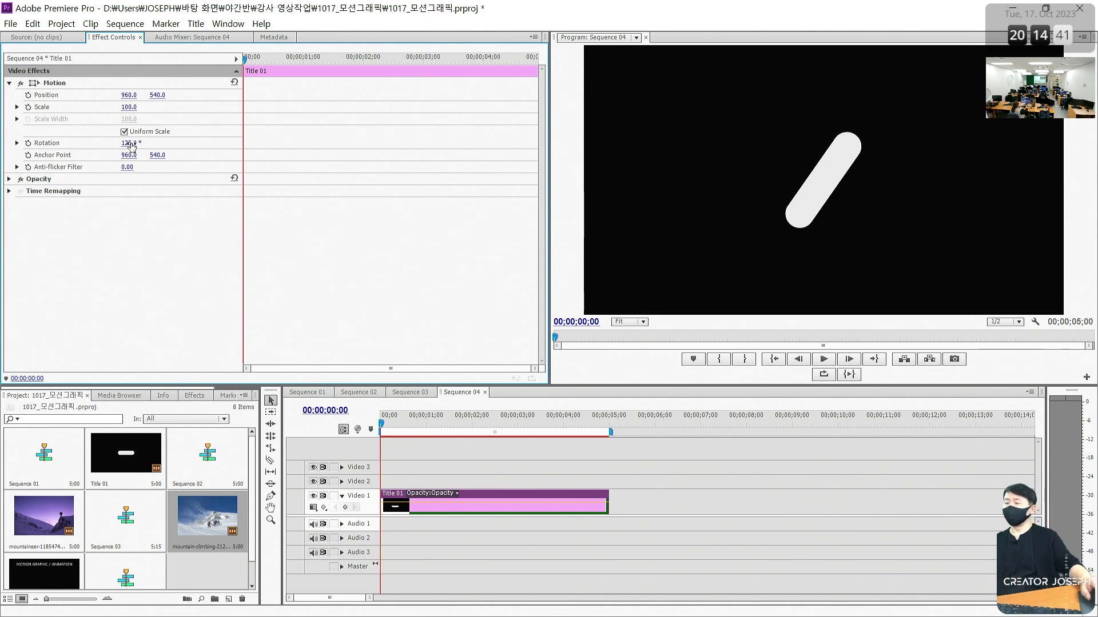
left_click(475, 463)
left_click(452, 506)
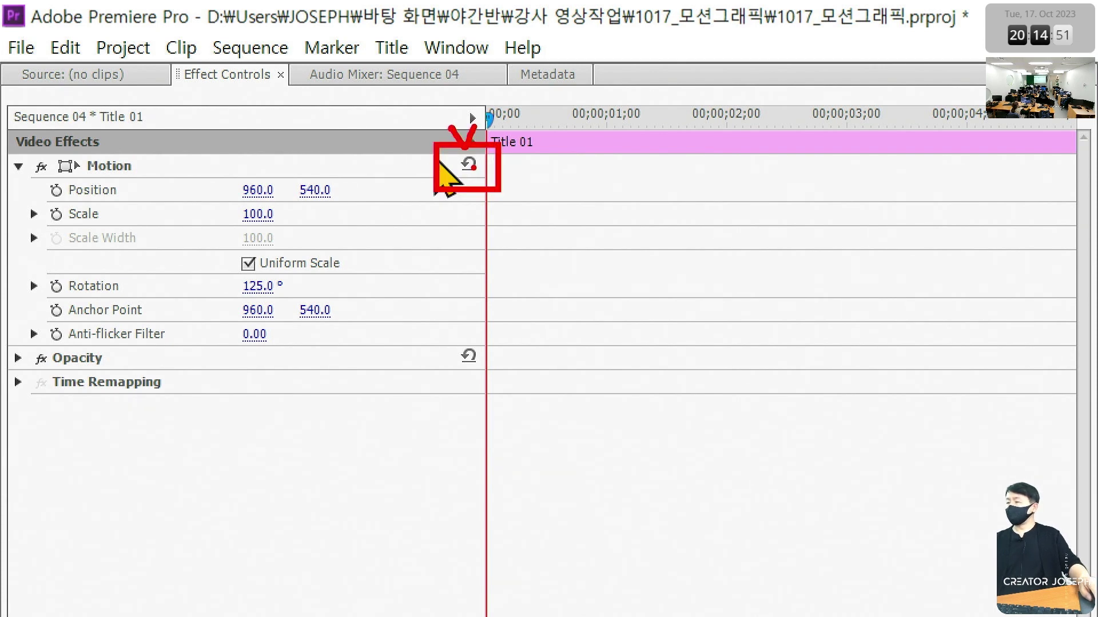
Reset Motion to 0° rotation and add a Rotation keyframe at 00;00.
left_click(468, 165)
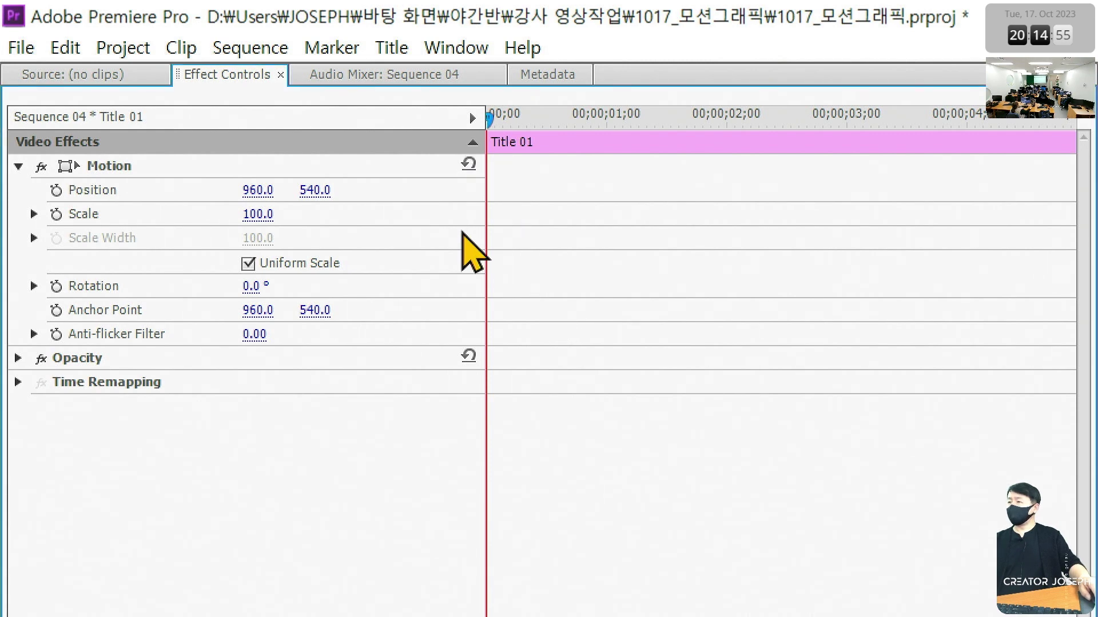
left_click_drag(514, 117, 489, 118)
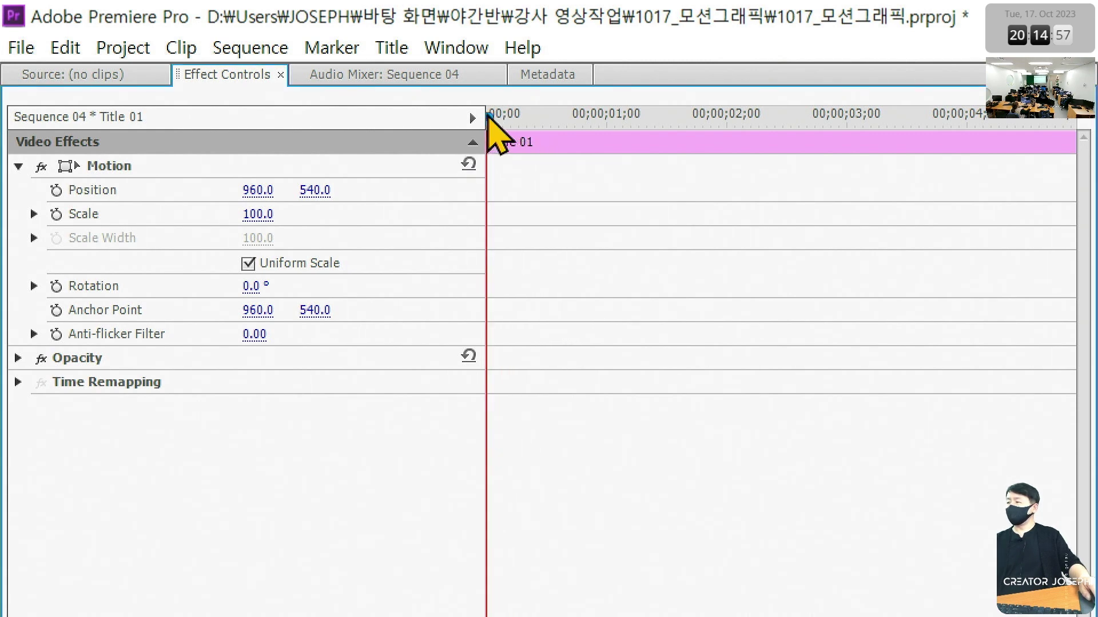
left_click(54, 287)
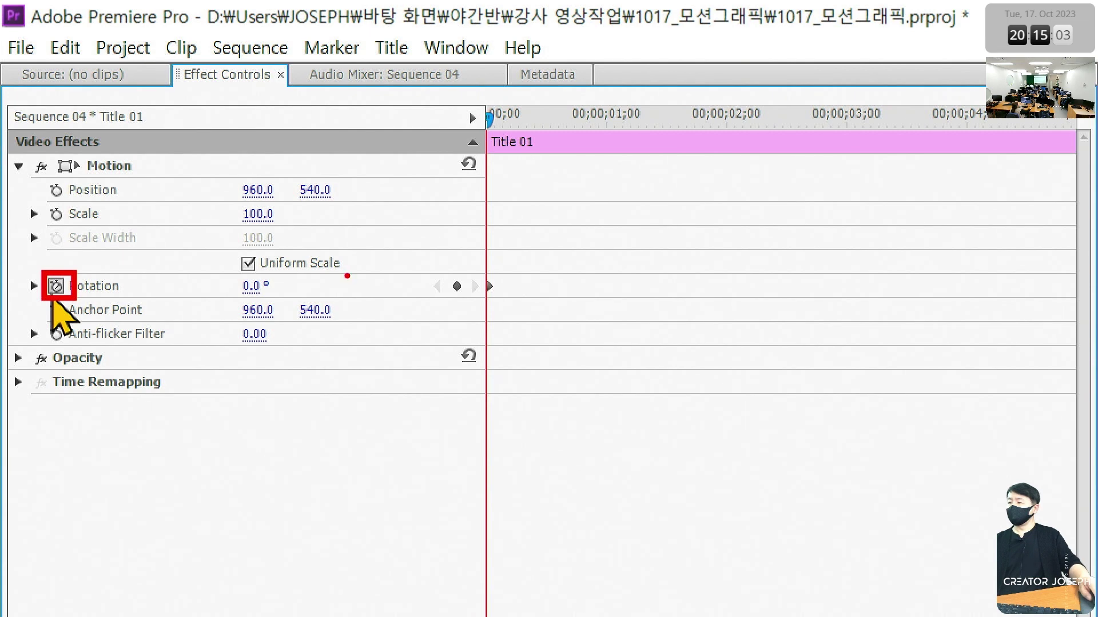
left_click_drag(414, 264, 480, 307)
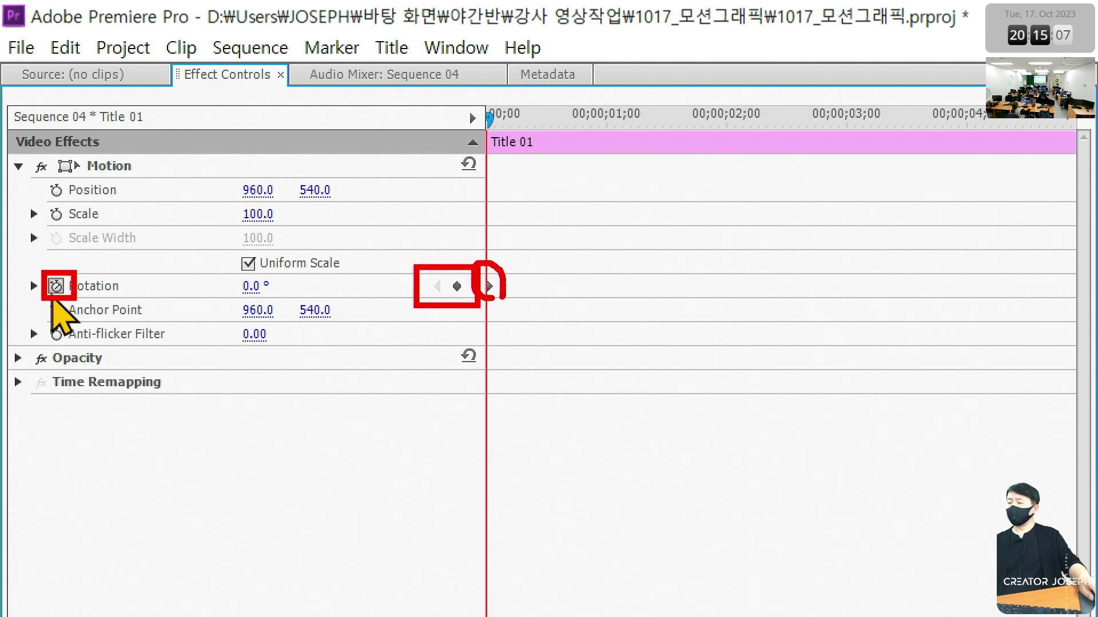
key("Escape")
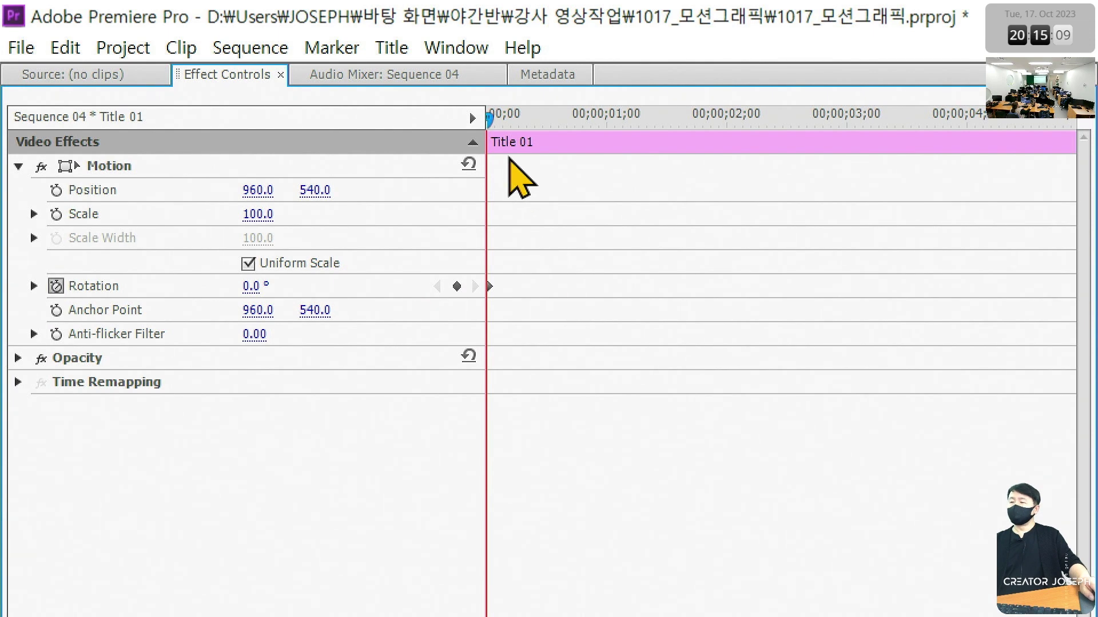
At 00;00;05;00, set Rotation to 180° to create the end keyframe.
left_click(499, 120)
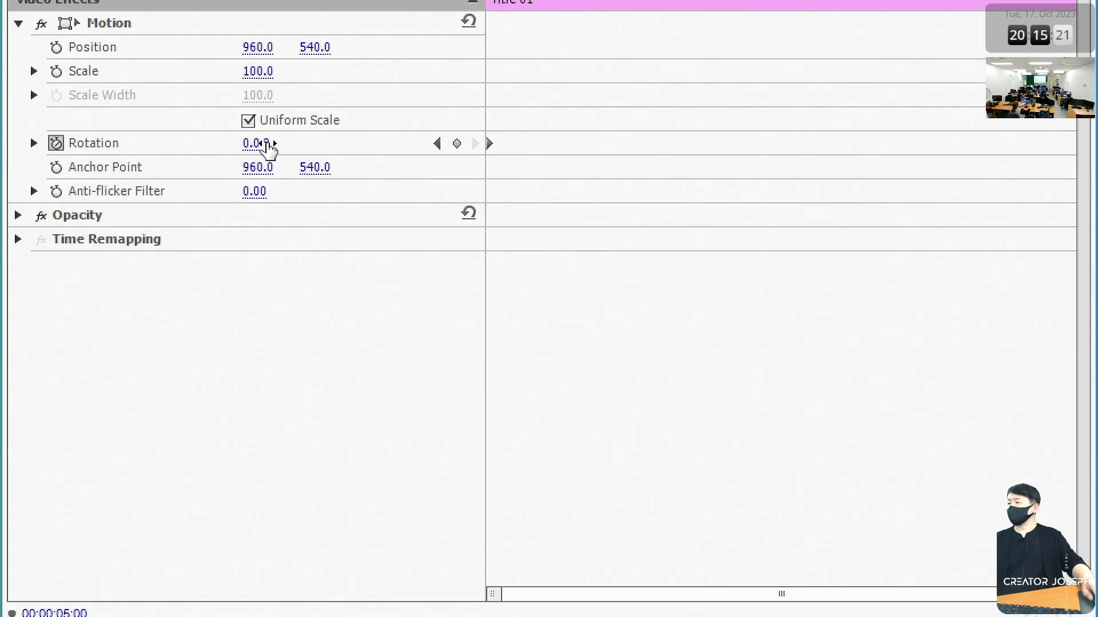
left_click(127, 143)
type("1")
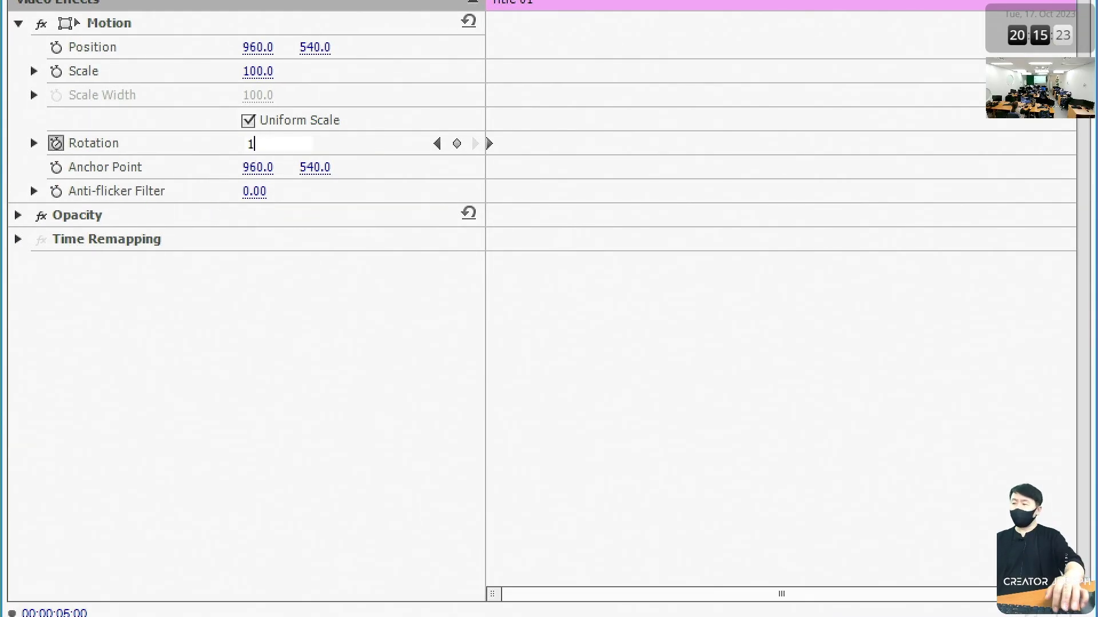
type("80")
key("Return")
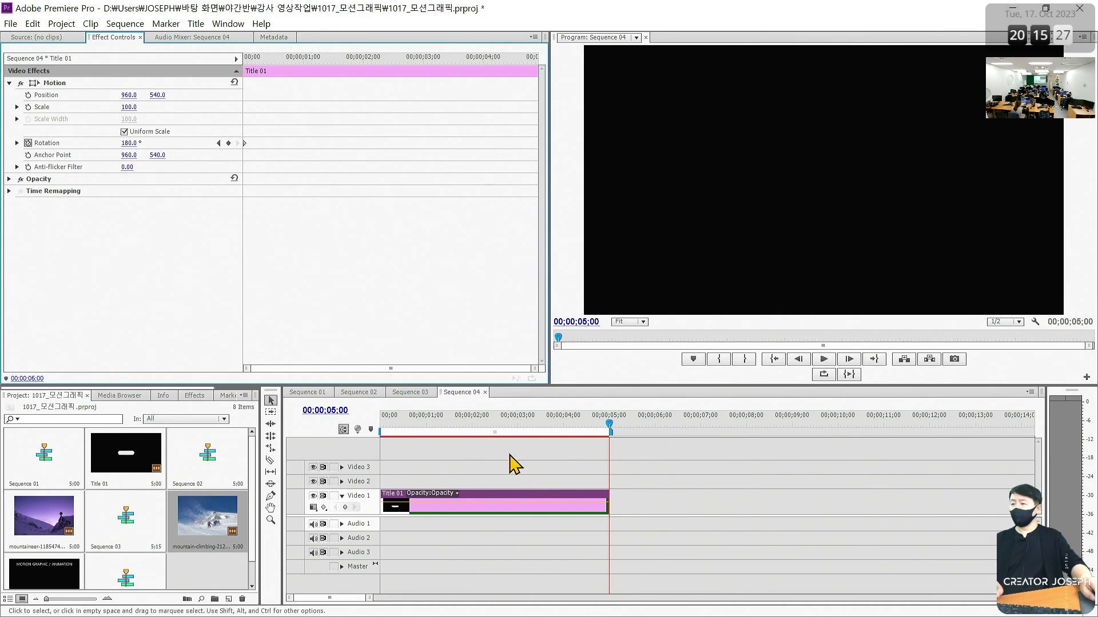
key("Home")
key("space")
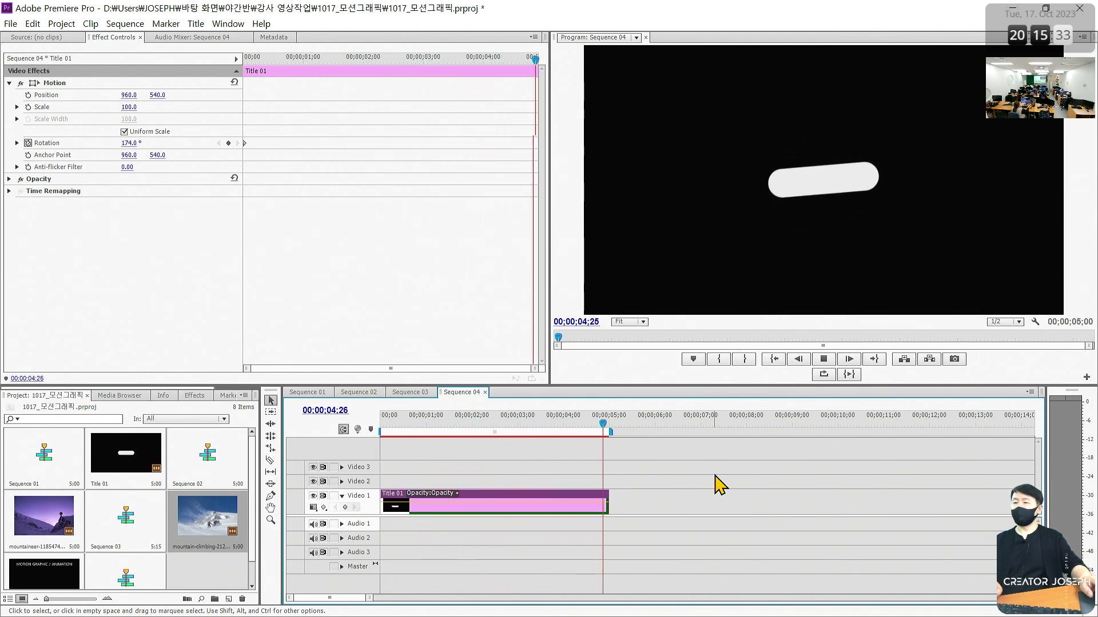
left_click_drag(497, 429, 358, 435)
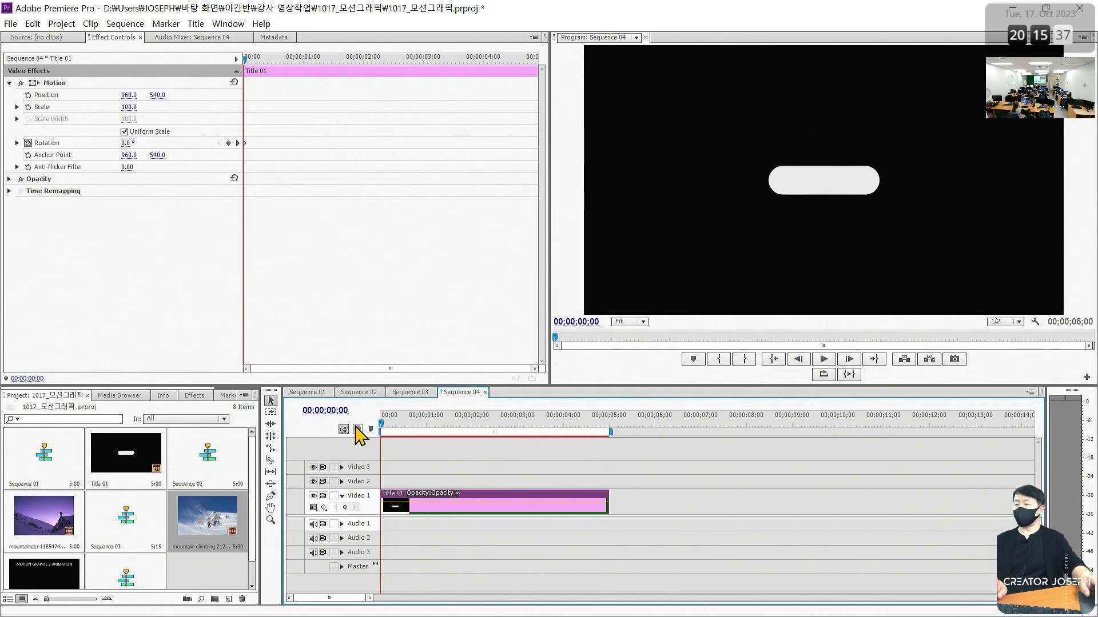
key("space")
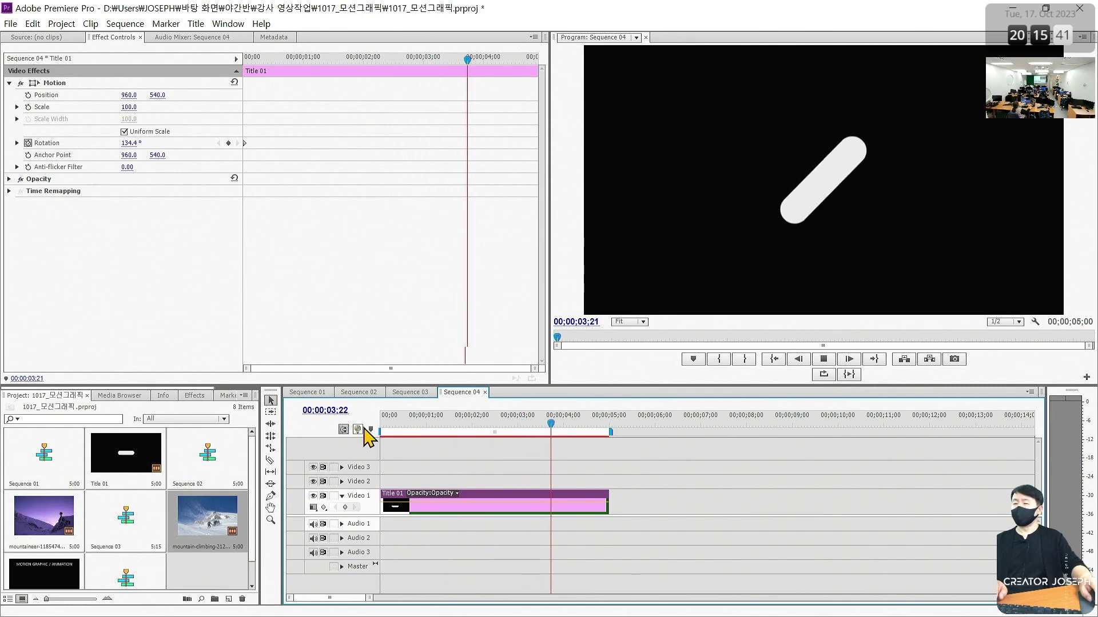
key("space")
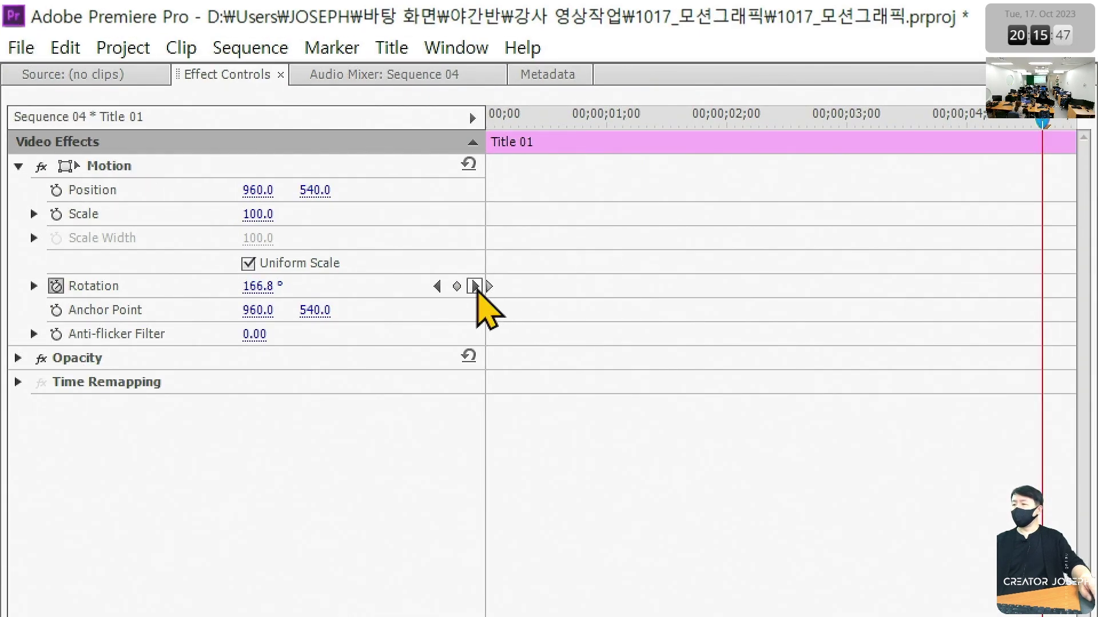
left_click(239, 144)
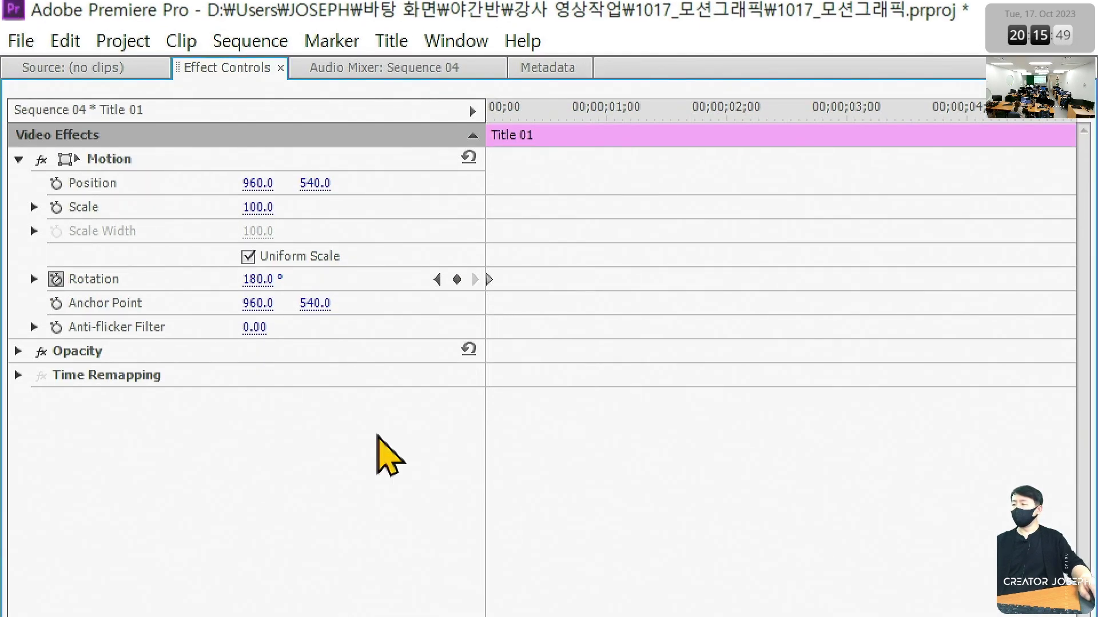
Change the last Rotation keyframe from 180° to 3x0.0° and save the project.
left_click(258, 280)
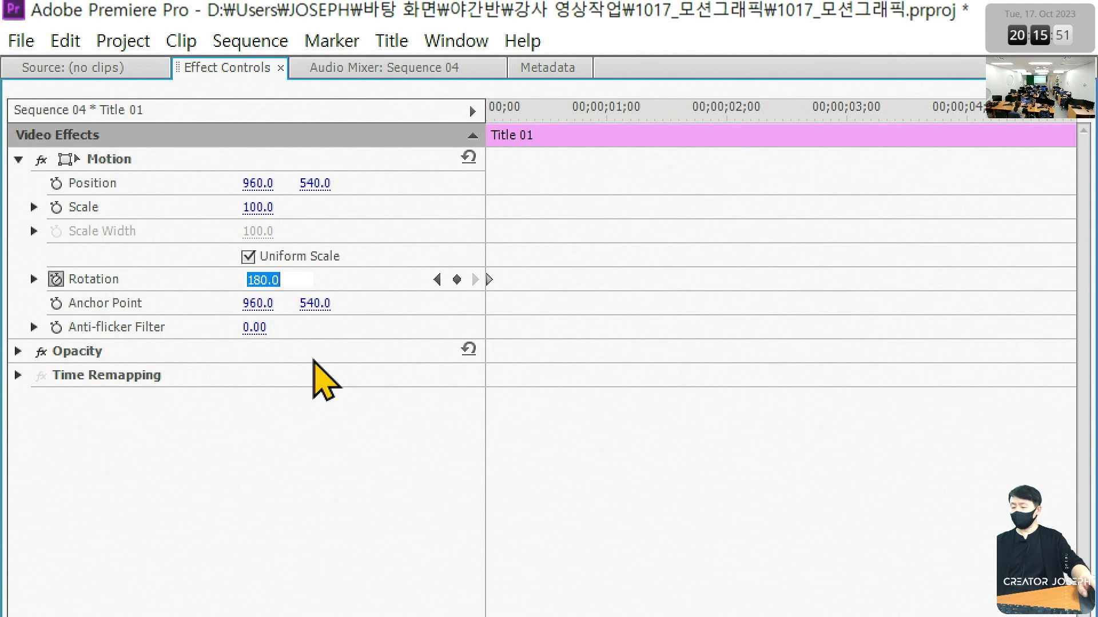
key("BackSpace")
type("3")
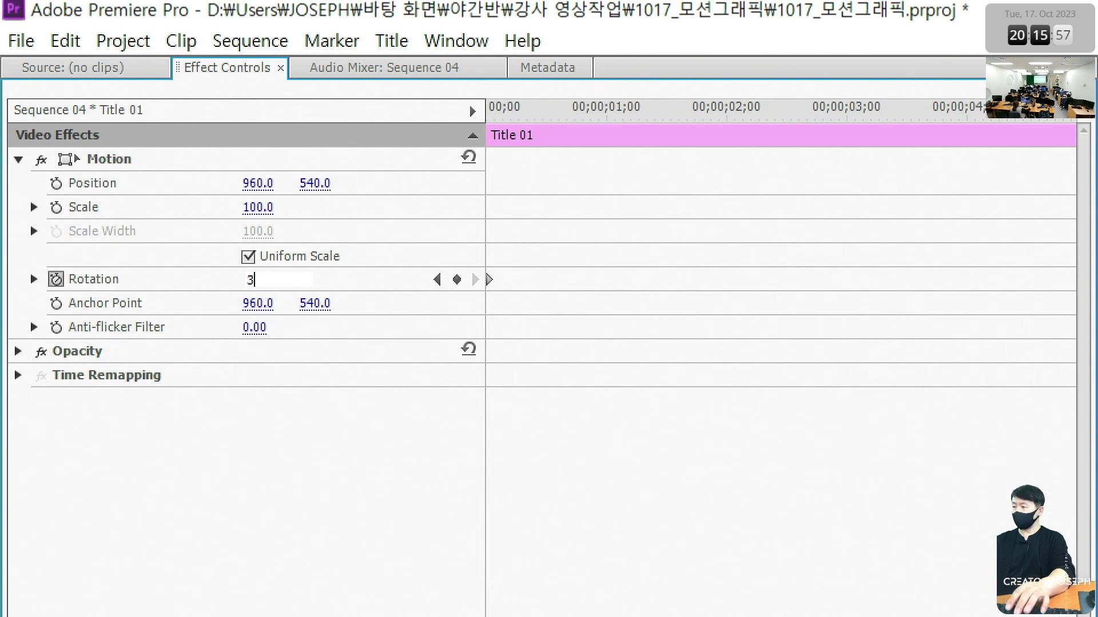
key("BackSpace")
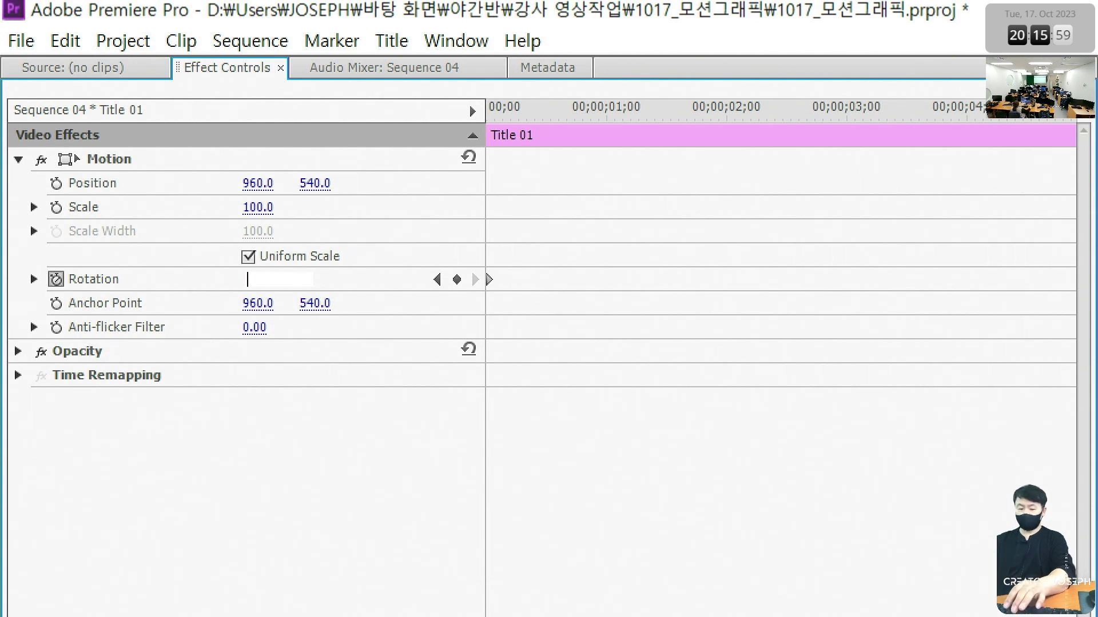
type("3")
key("Return")
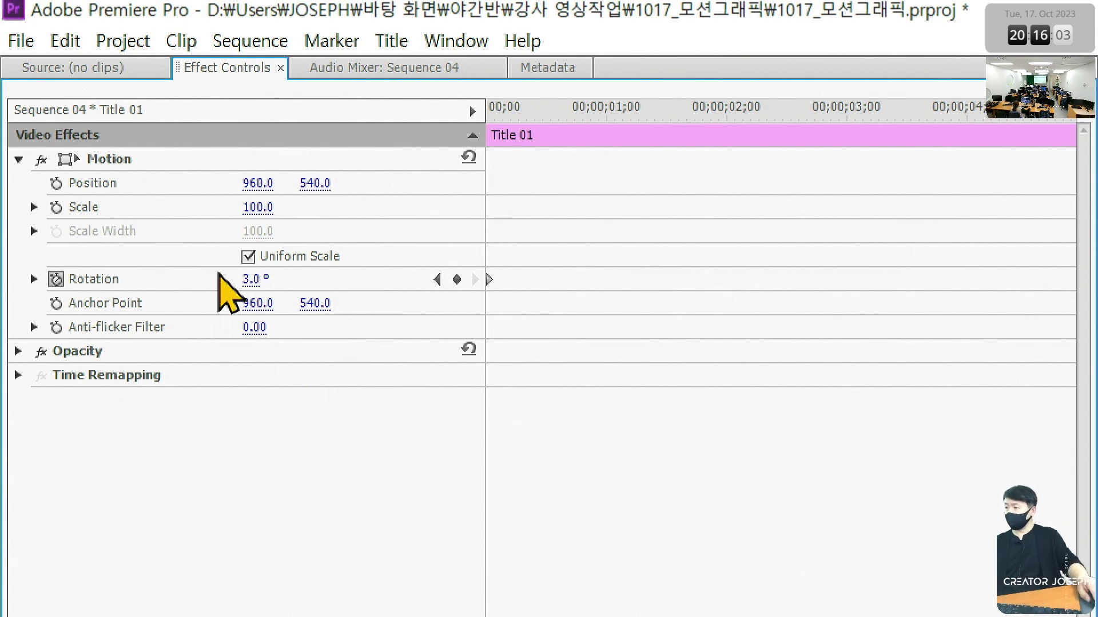
left_click(251, 279)
type("3x")
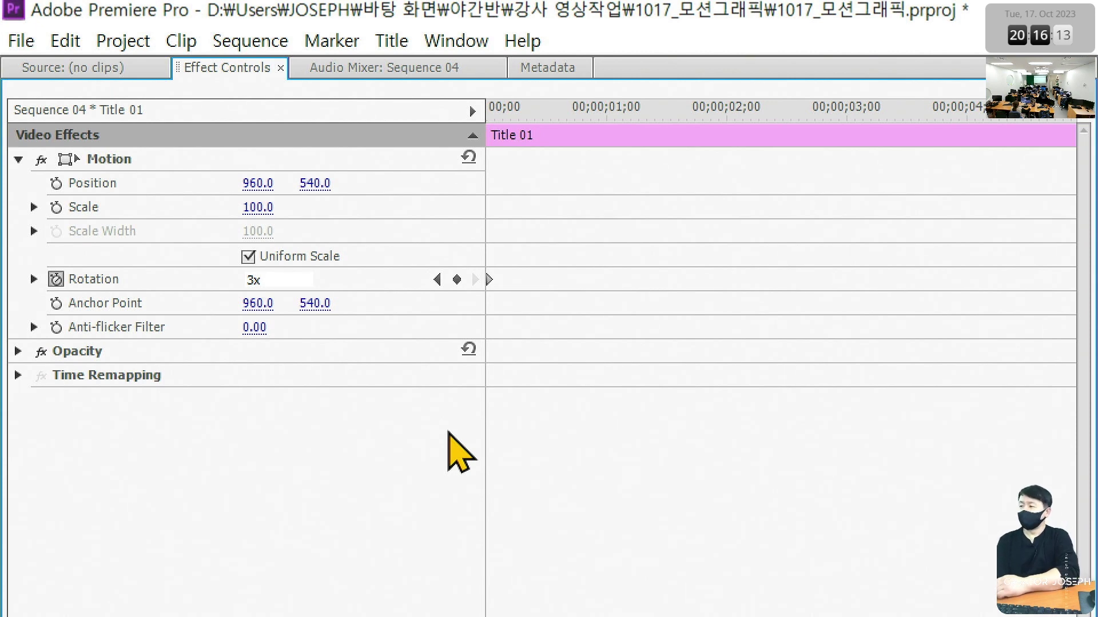
key("Return")
key("ctrl+s")
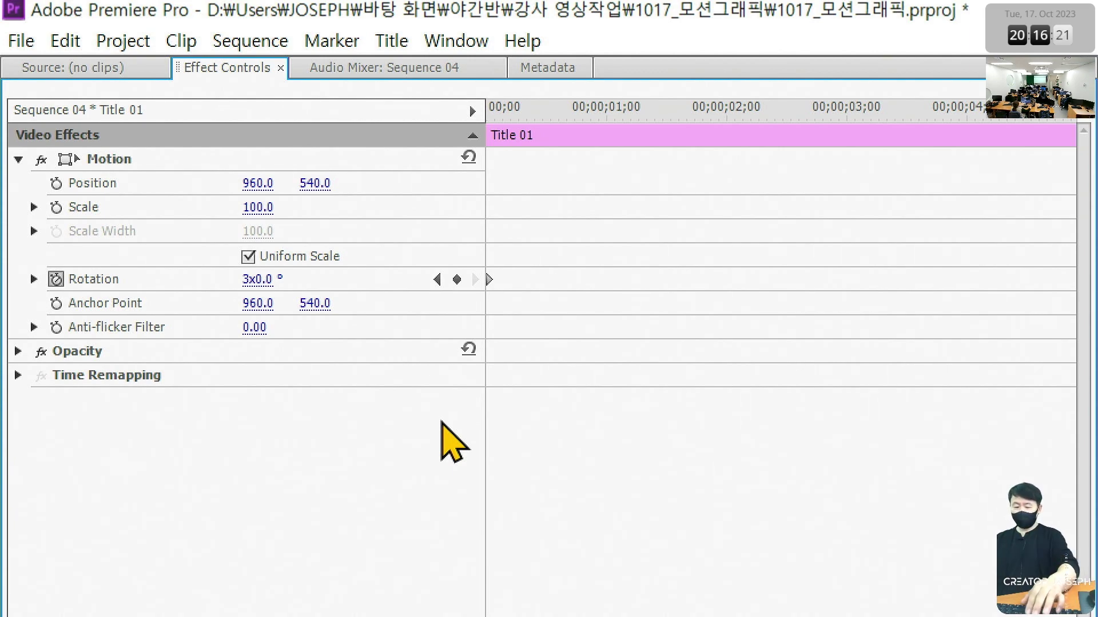
key("Home")
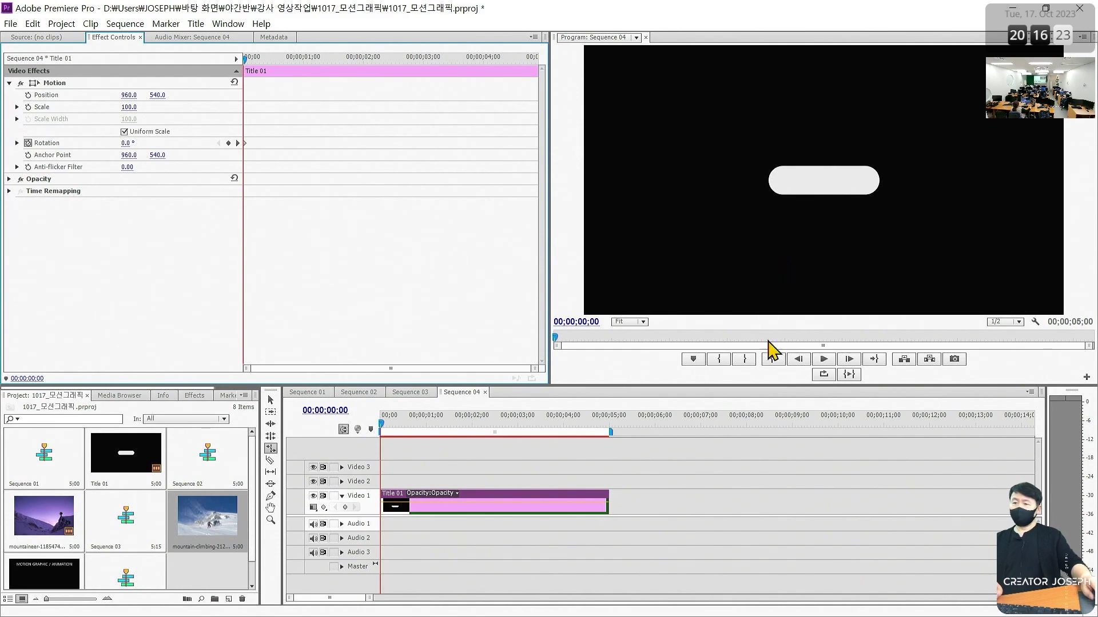
left_click(824, 375)
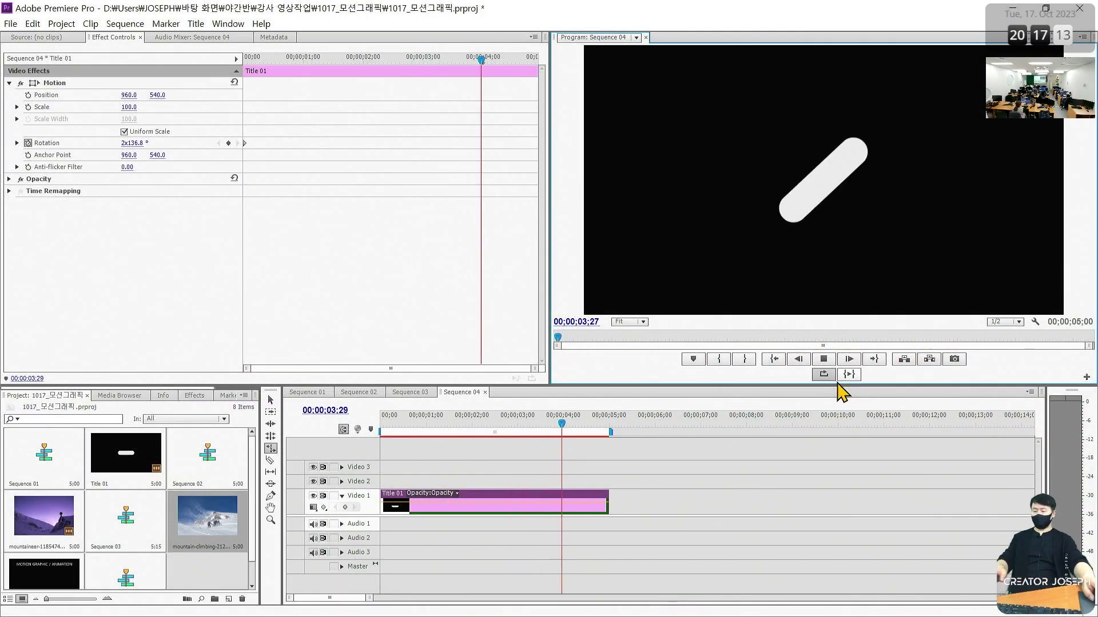
key("space")
left_click(377, 426)
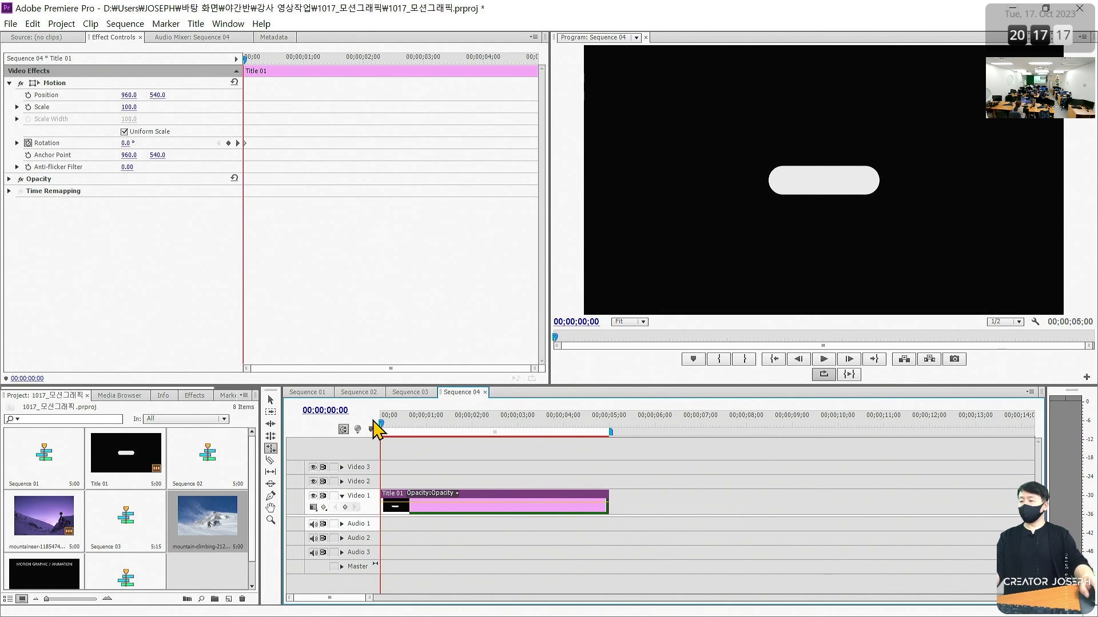
left_click(425, 429)
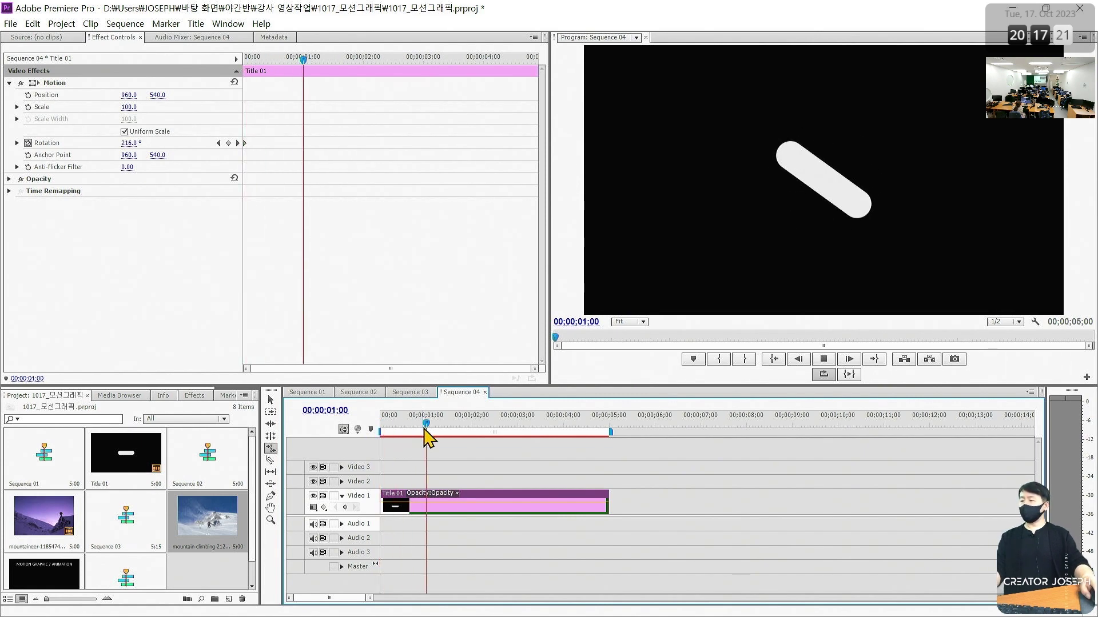
key("space")
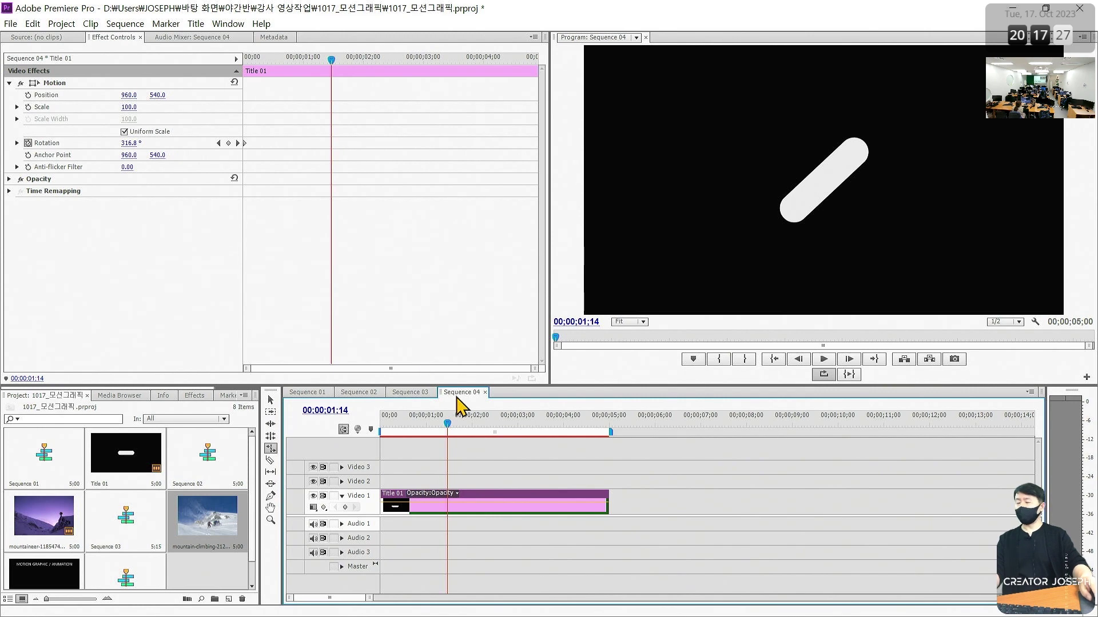
key("space")
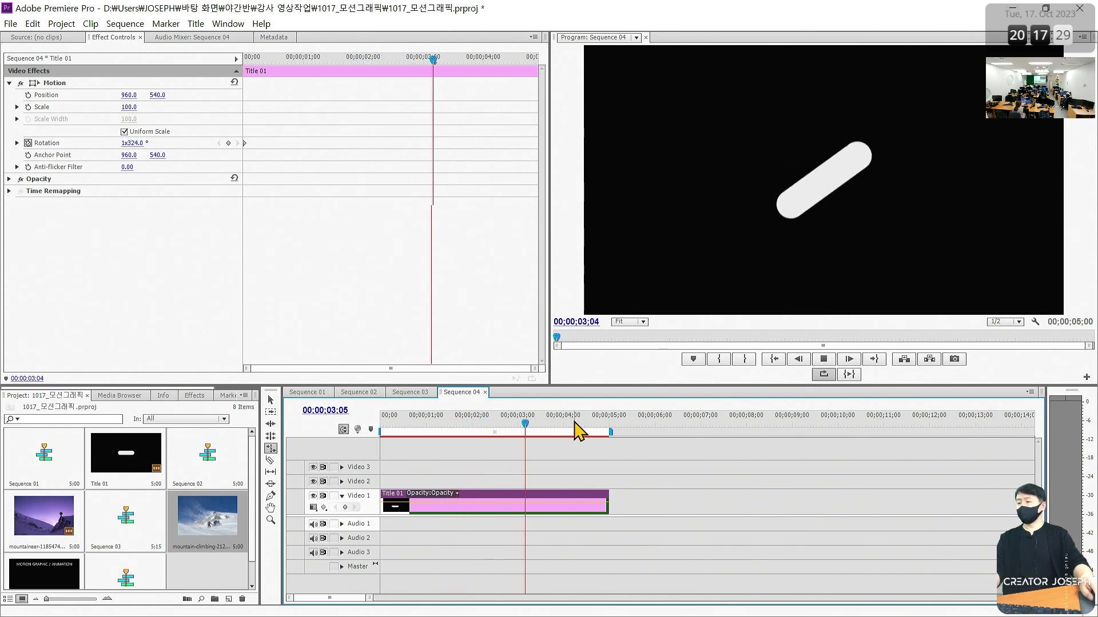
key("space")
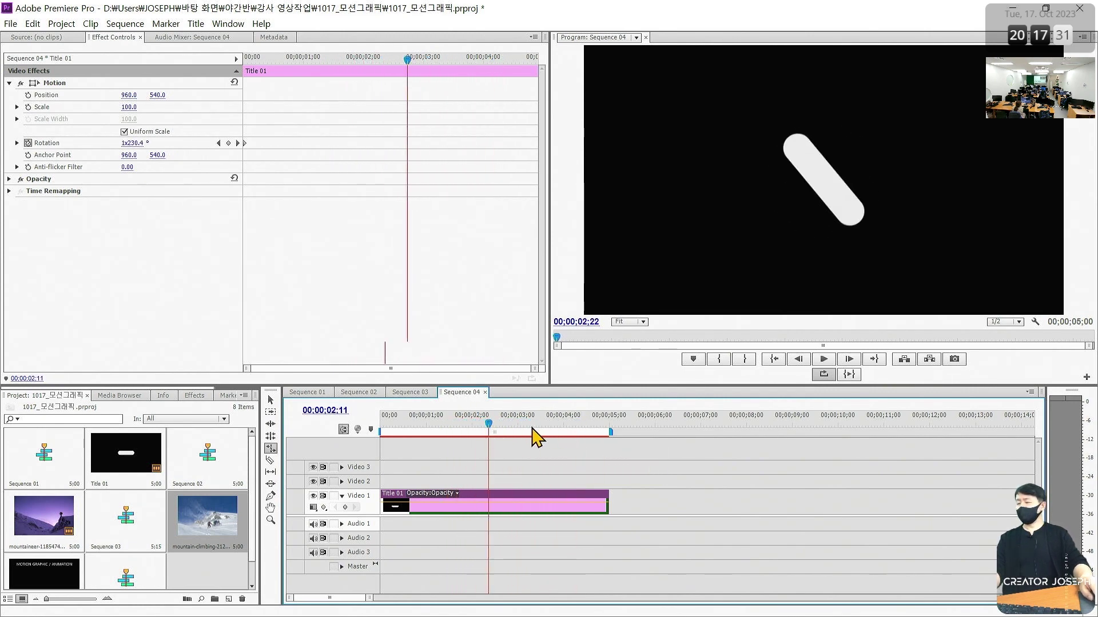
left_click_drag(487, 424, 470, 425)
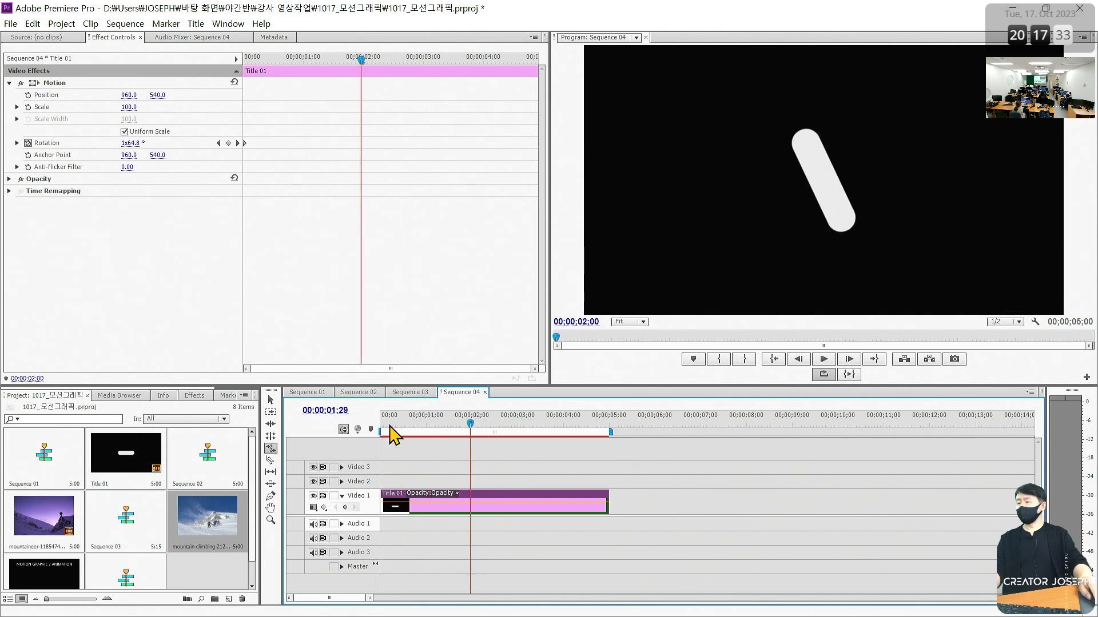
key("Home")
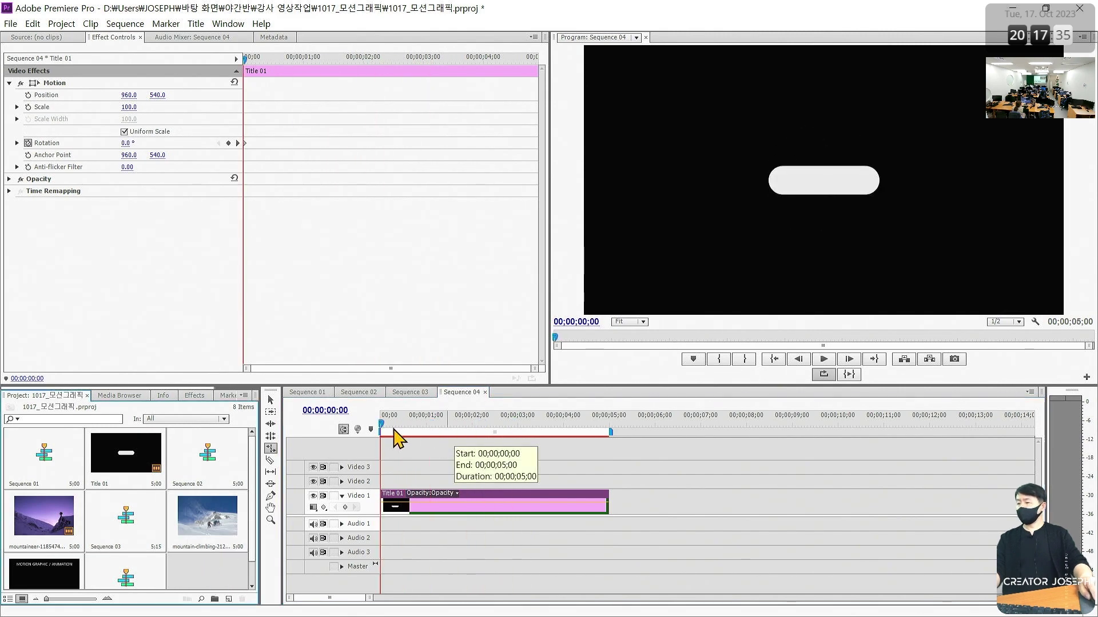
Create Sequence 05 with default settings, drop the mountaineer photo at Video 1's start, and select it.
left_click(17, 25)
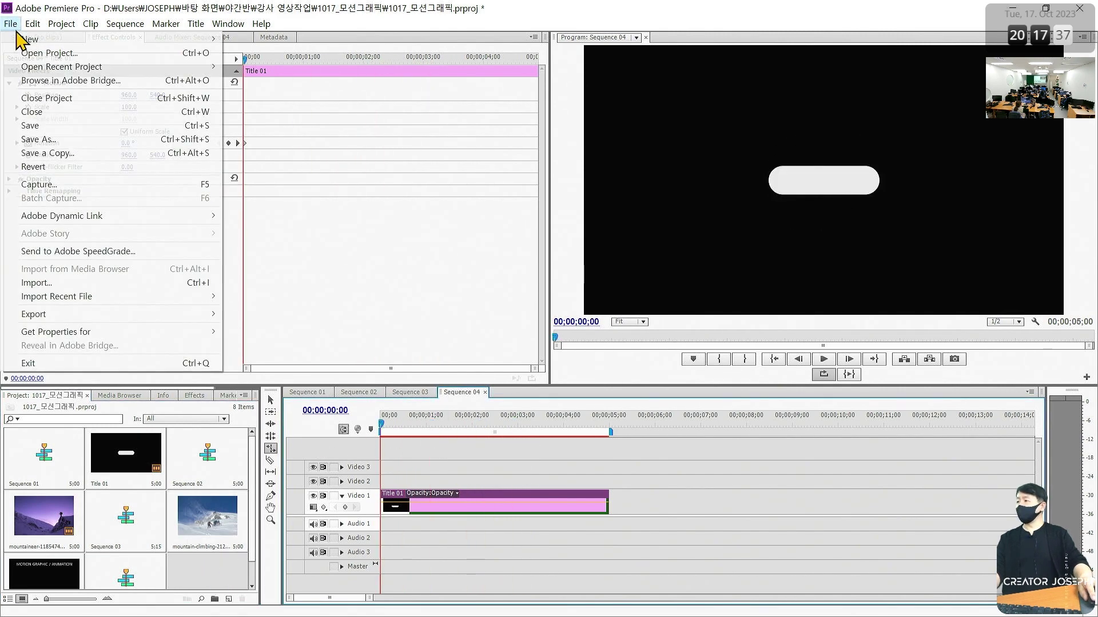
mouse_move(32, 39)
left_click(321, 54)
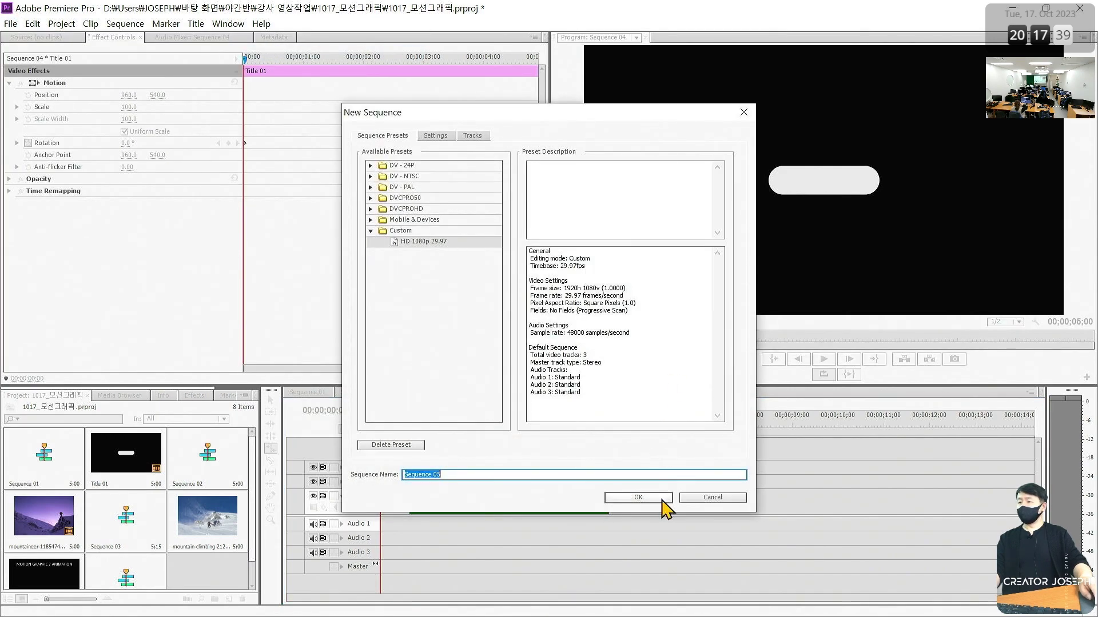
left_click(650, 495)
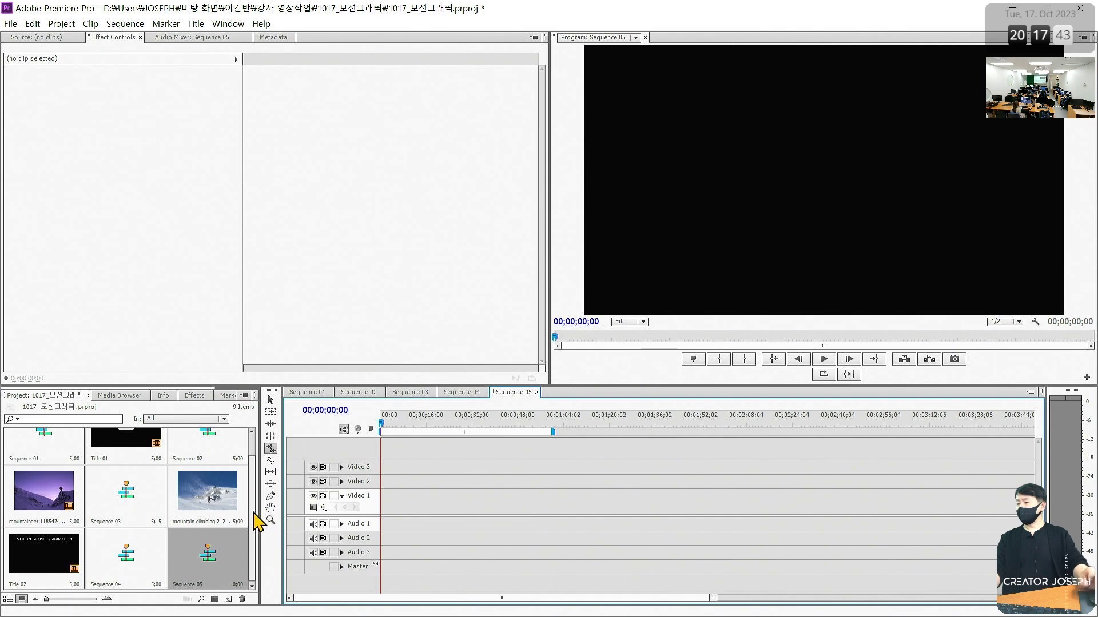
left_click_drag(49, 504, 385, 500)
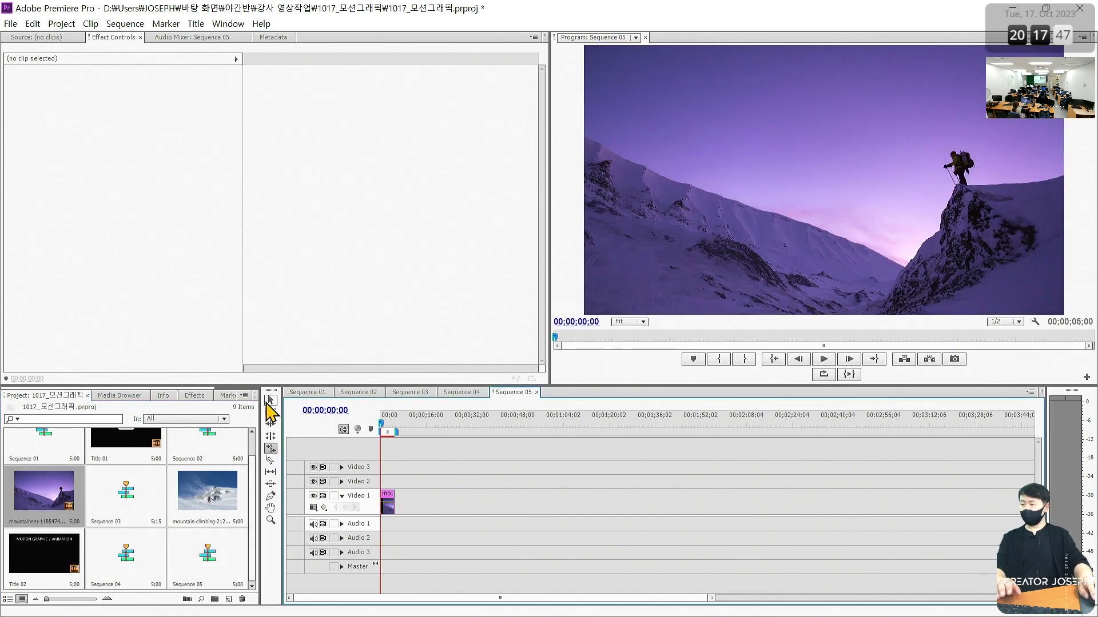
left_click(270, 401)
key("=")
key("=")
key("=")
key("=")
key("=")
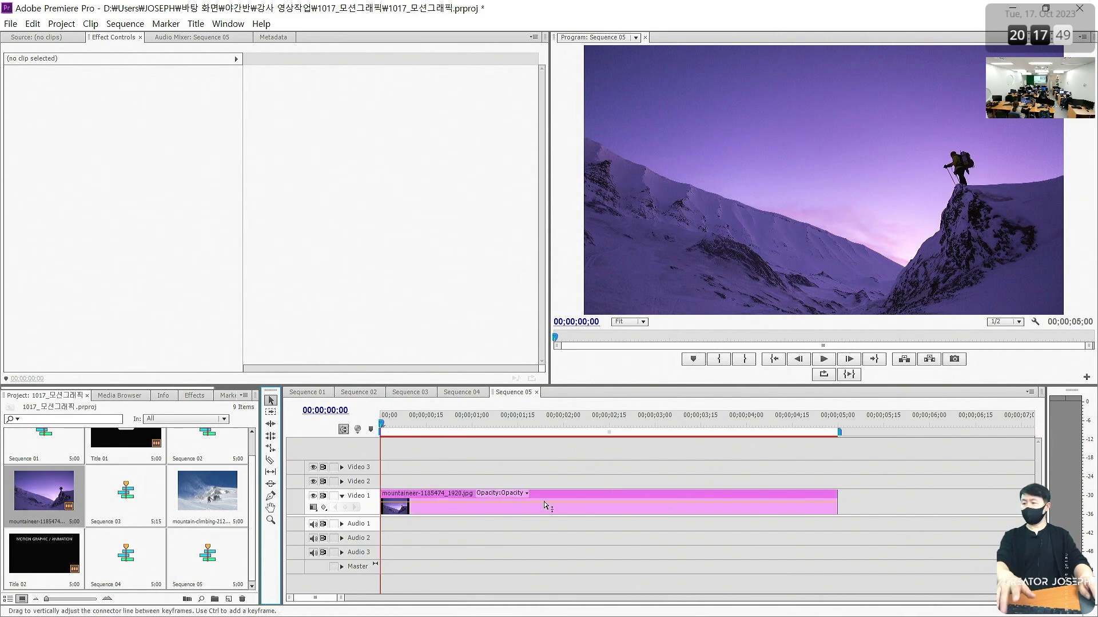
left_click(572, 513)
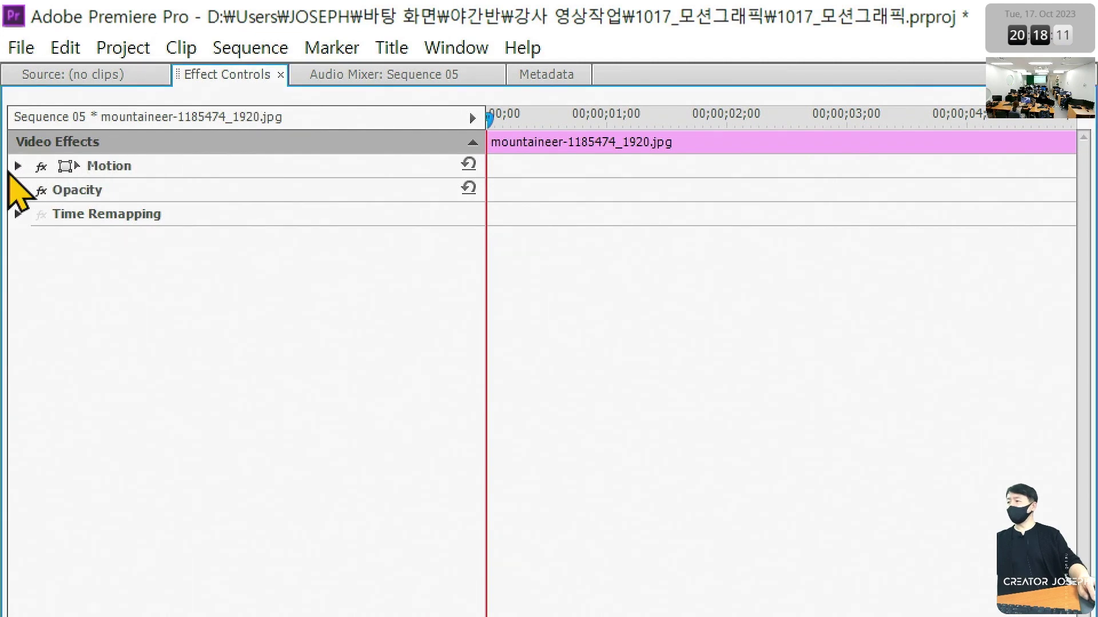
At the clip start, set Scale to 120 and keyframe Rotation at -10, then -5 degrees.
left_click(15, 171)
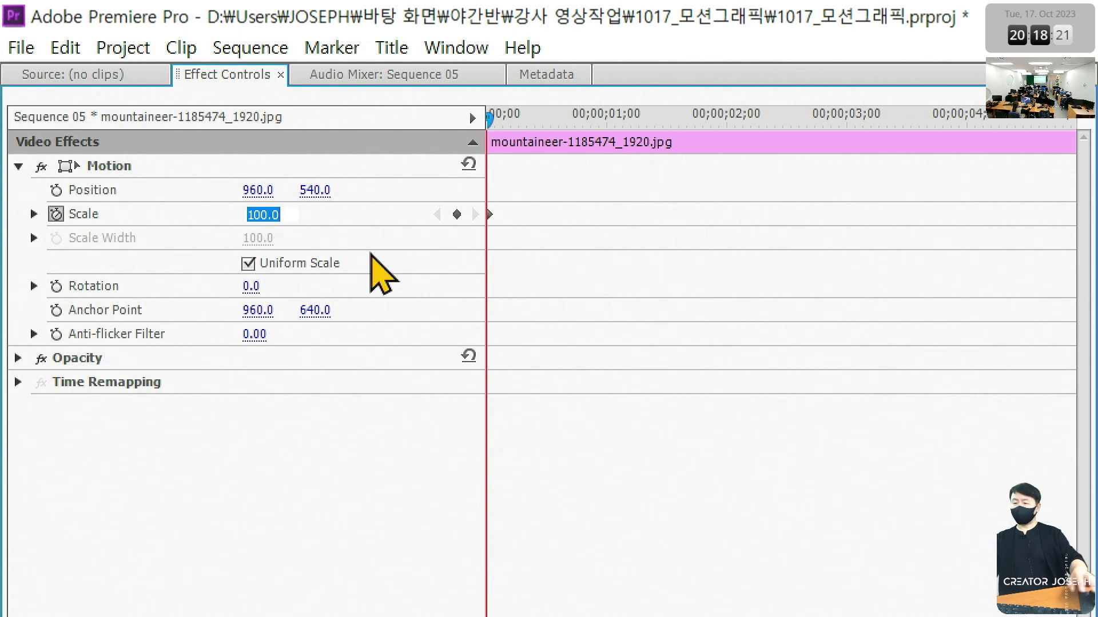
type("120")
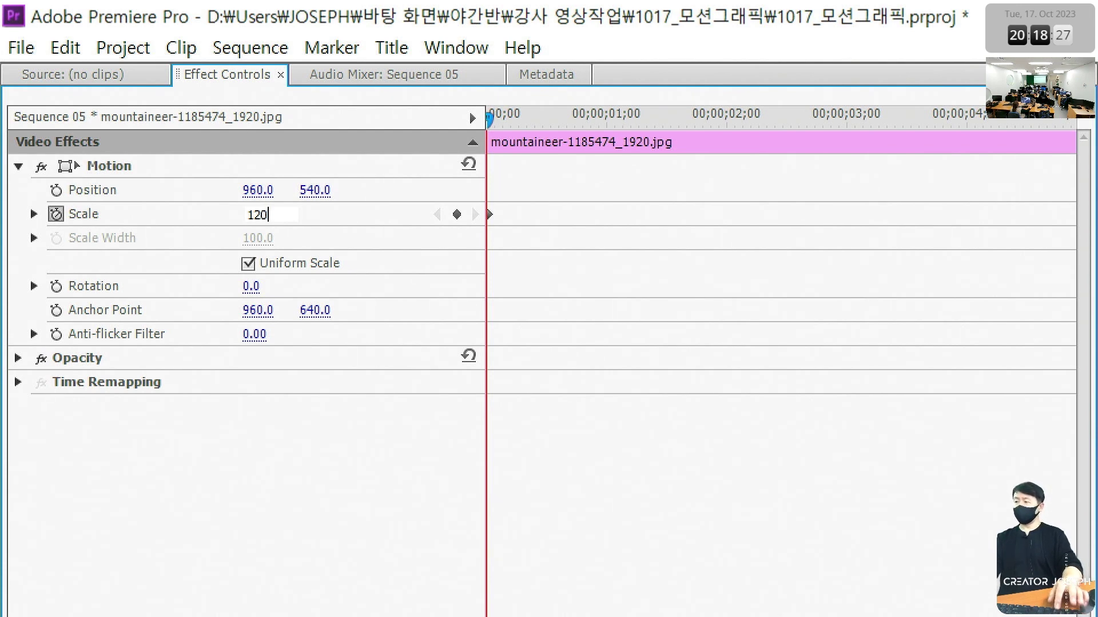
key("Return")
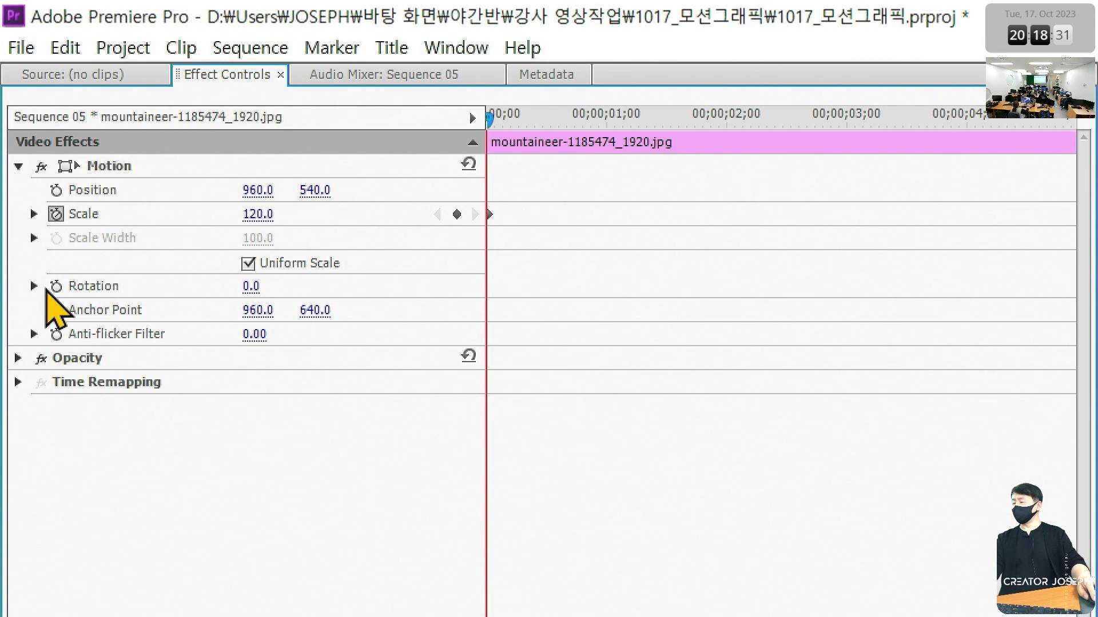
left_click(56, 286)
type("-1")
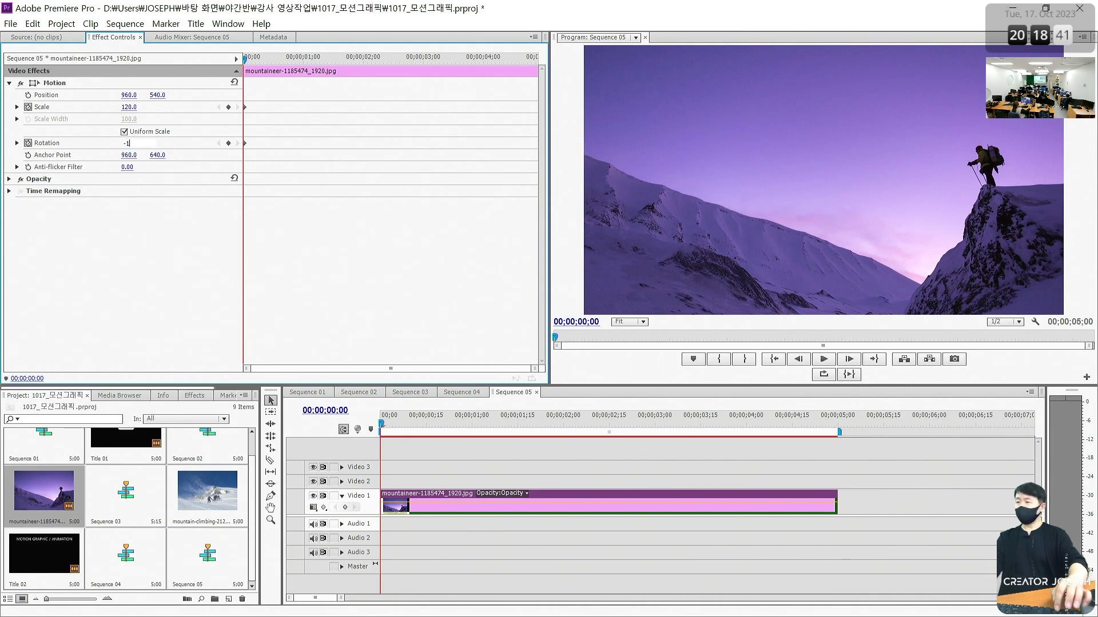
type("0.0")
key("Return")
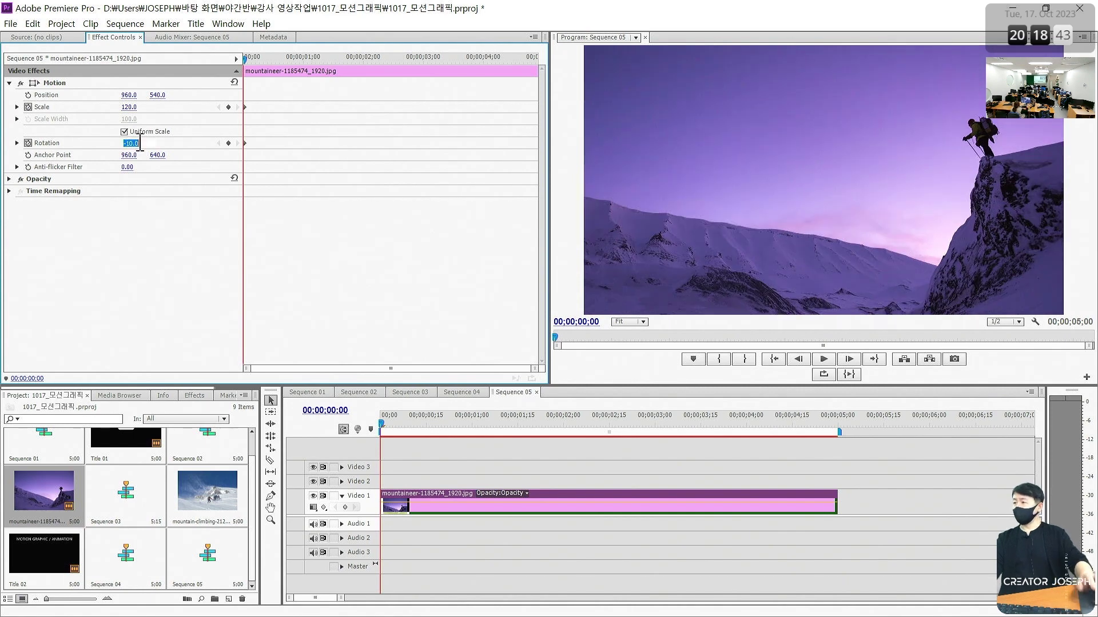
key("Return")
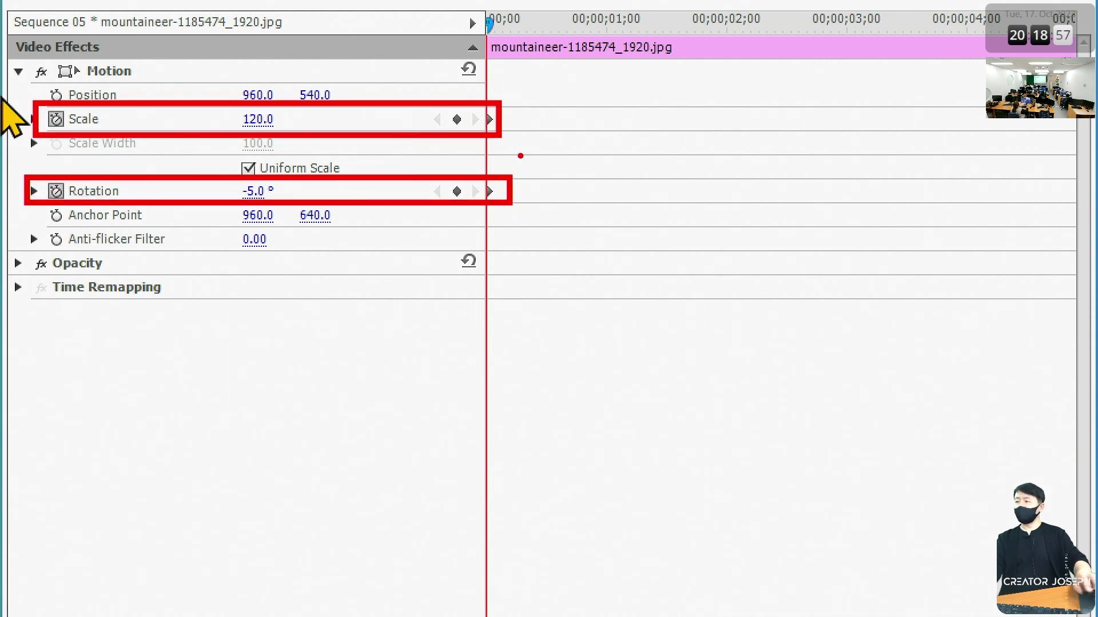
key("End")
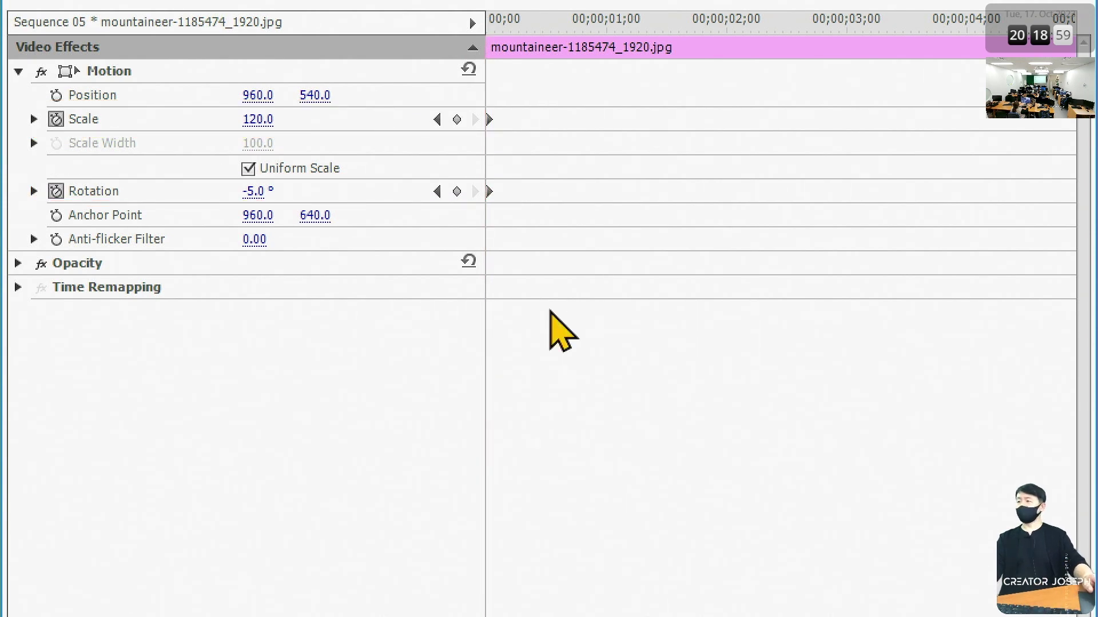
At the clip end, key Scale 150 and Rotation 5°, then play the zoom-and-tilt.
left_click(258, 122)
type("150")
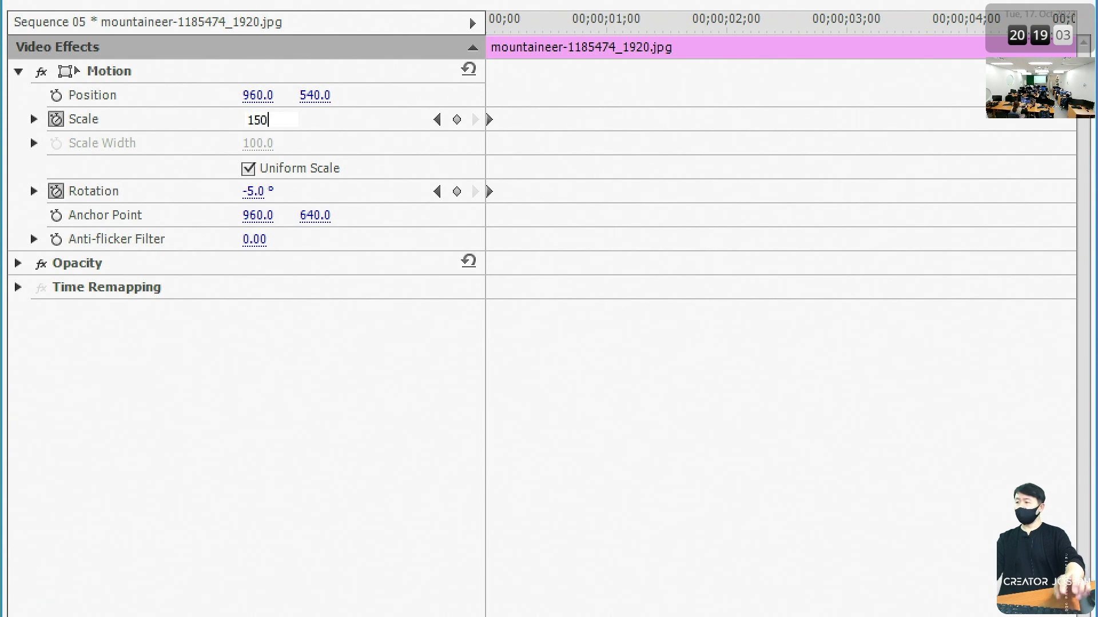
key("Return")
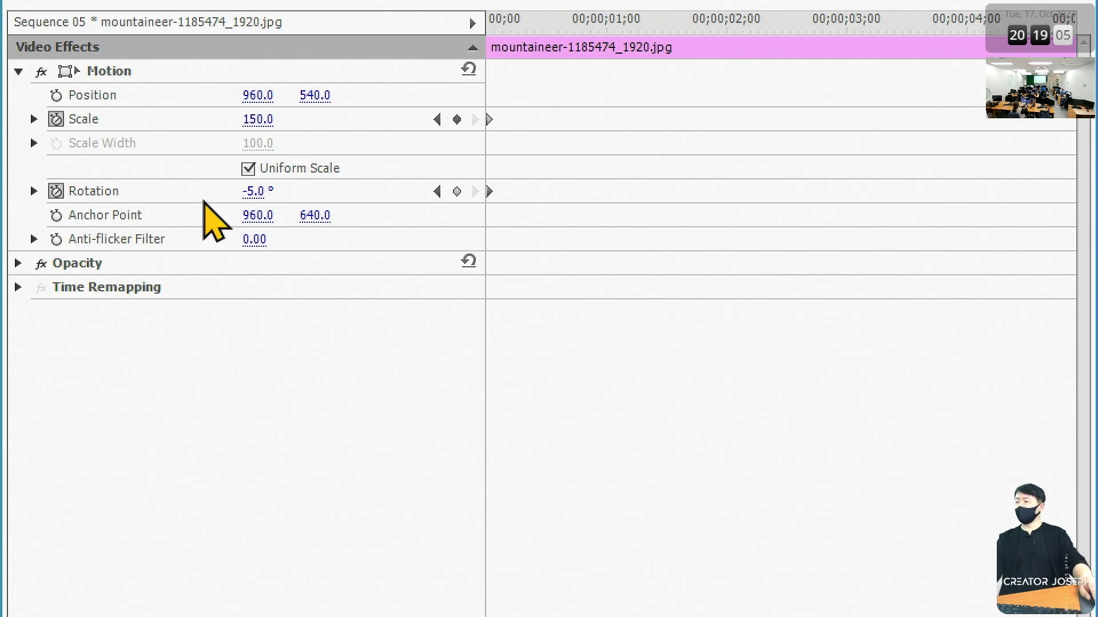
left_click(249, 191)
type("5")
key("Return")
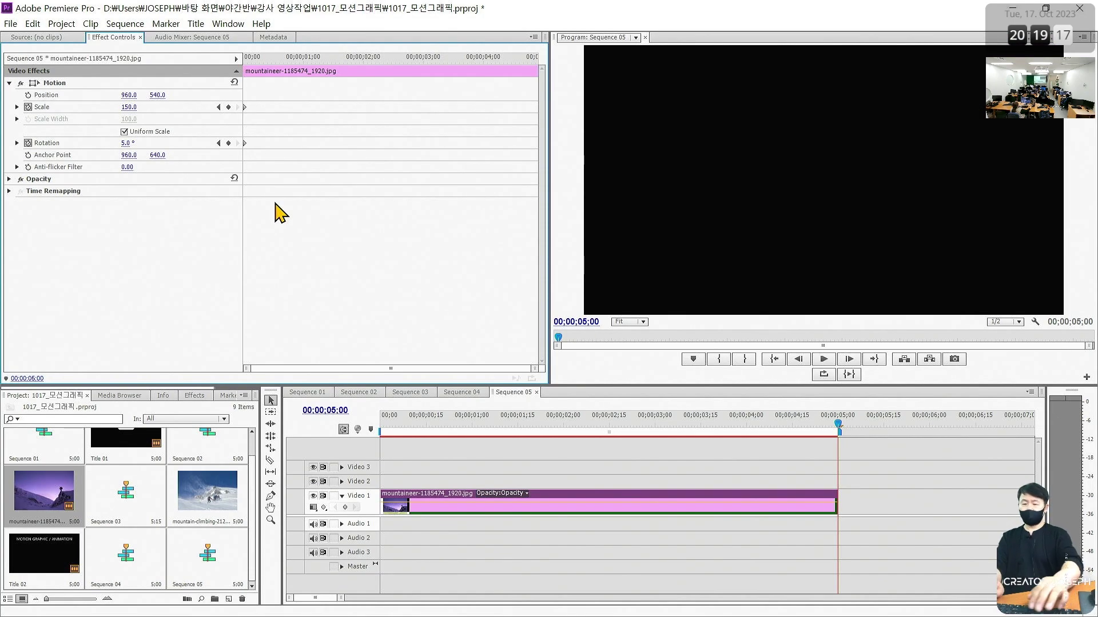
key("space")
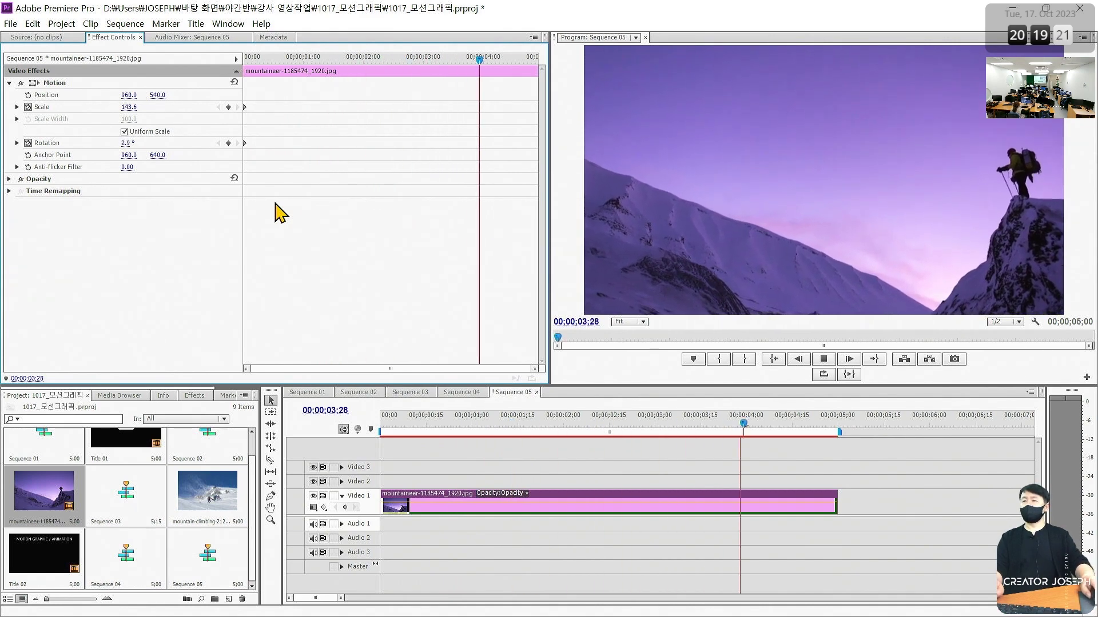
Enable Position keyframing, lengthen the clip past five seconds, and shift the image left at the end.
key("space")
left_click_drag(406, 421, 329, 382)
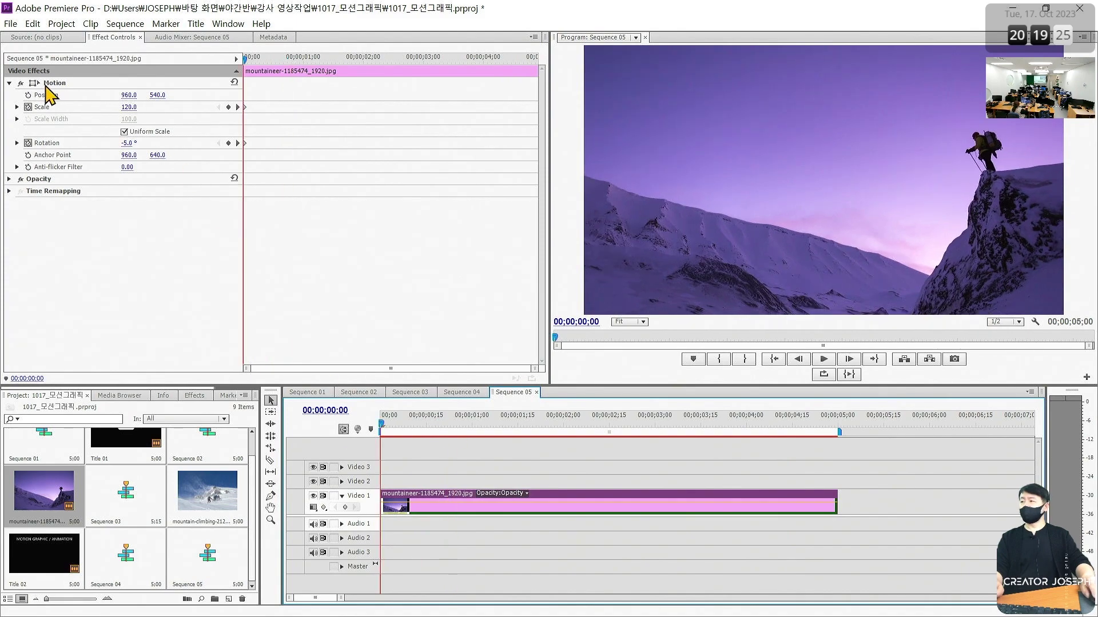
left_click(29, 96)
key("End")
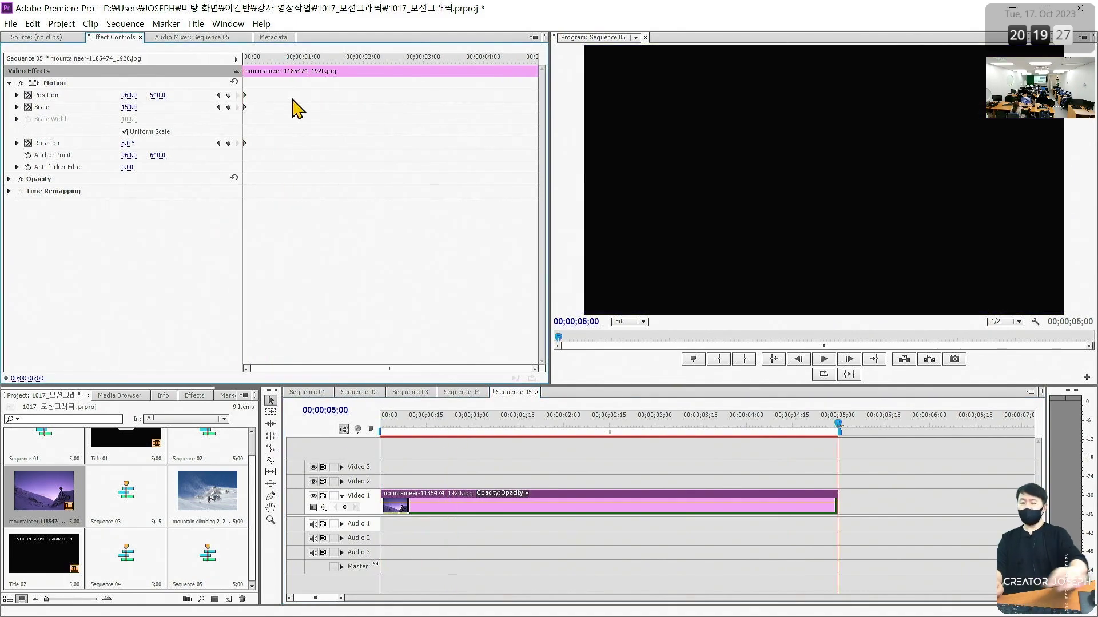
left_click_drag(838, 503, 905, 503)
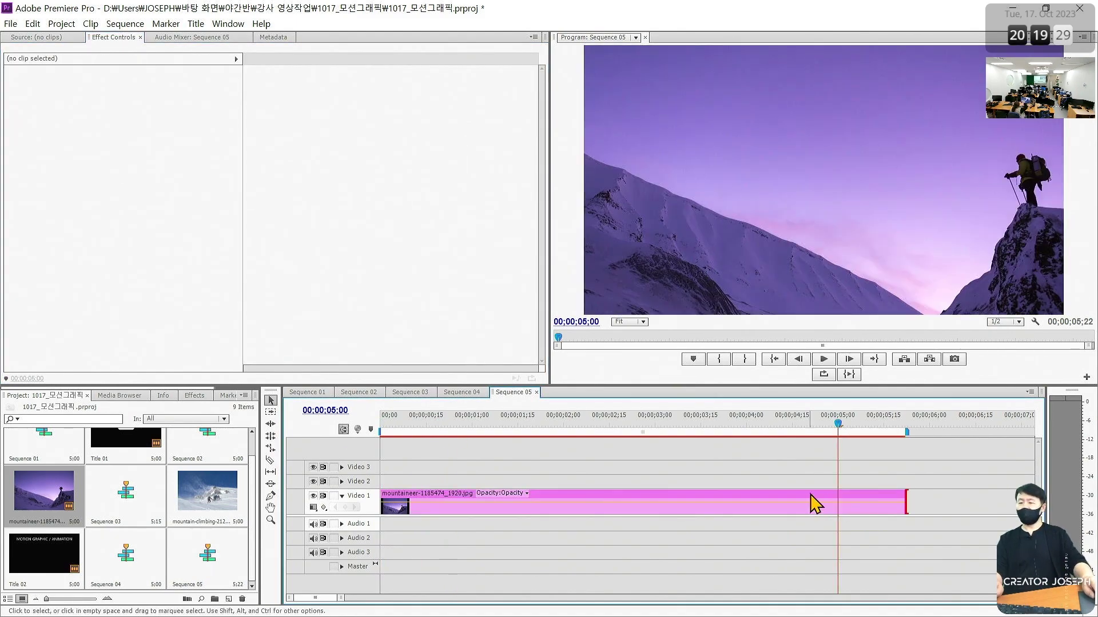
left_click(60, 84)
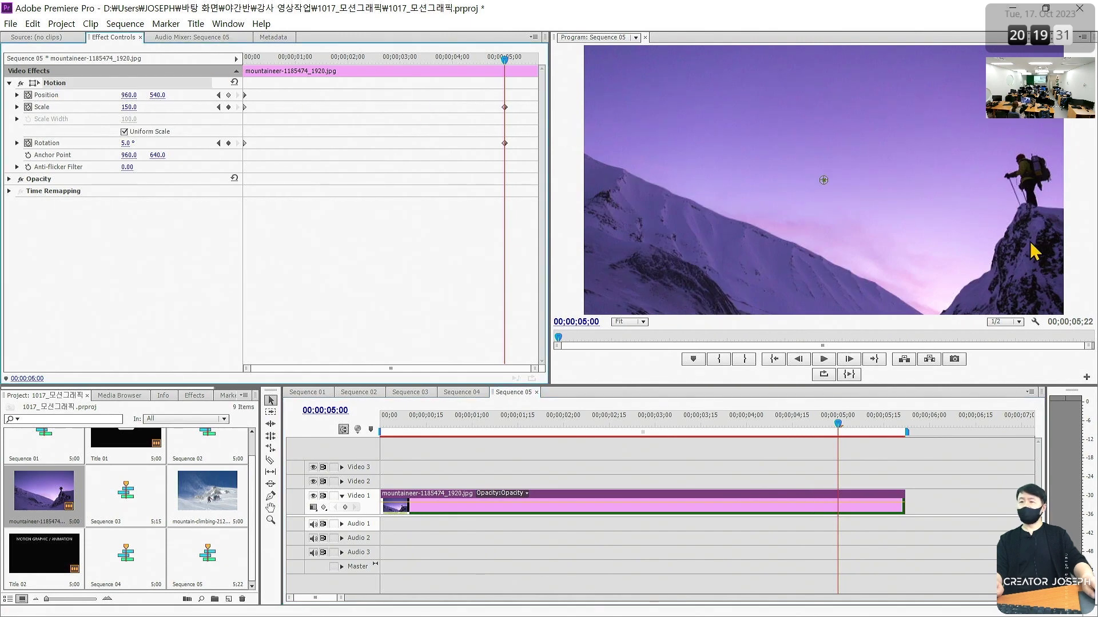
left_click_drag(1035, 251, 980, 249)
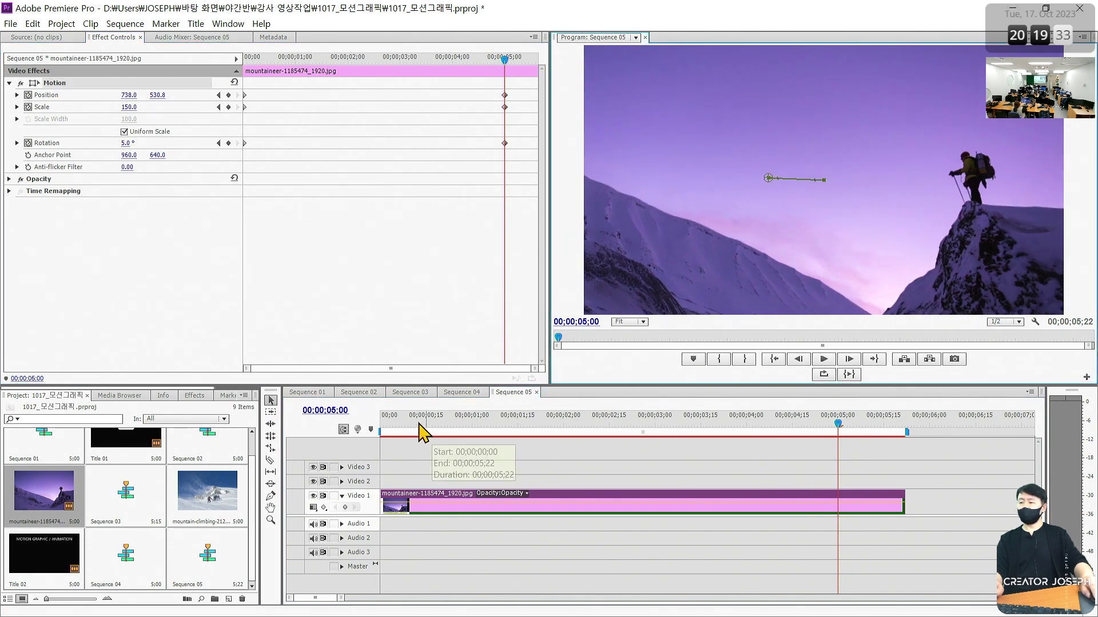
Refine the ending Position keyframe by dragging the image, replaying the animation after each adjustment.
key("Home")
key("space")
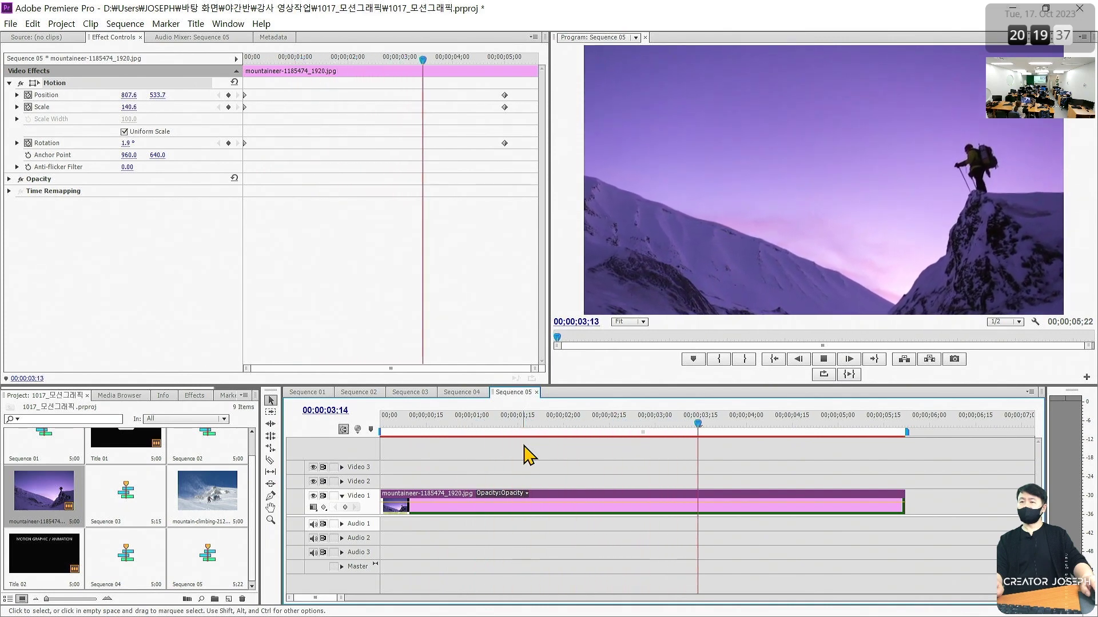
key("space")
left_click(238, 107)
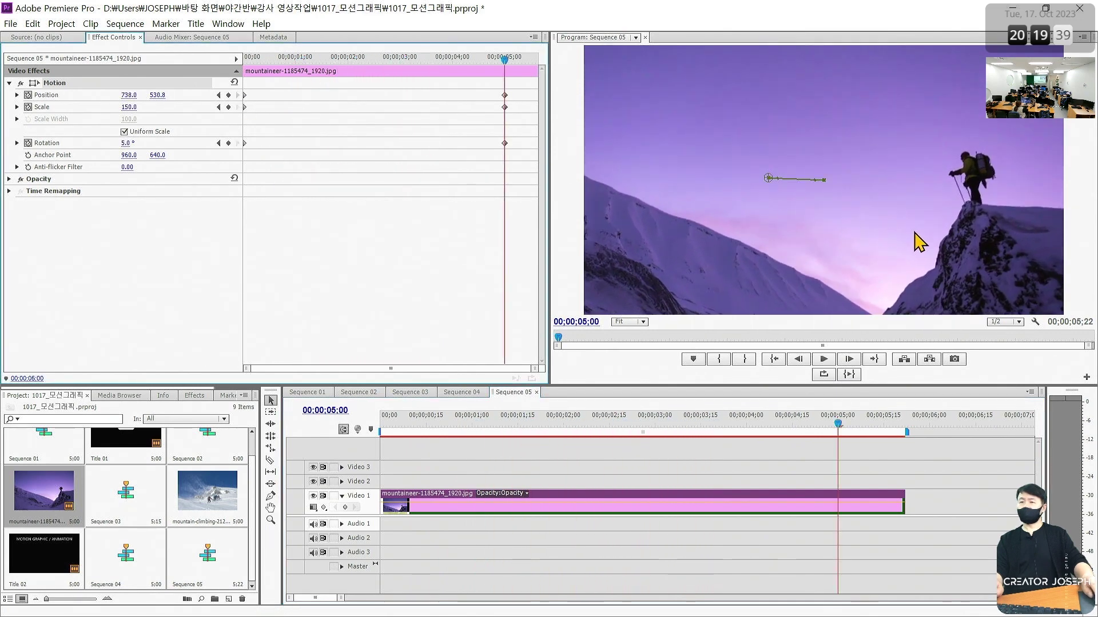
left_click_drag(862, 248, 871, 220)
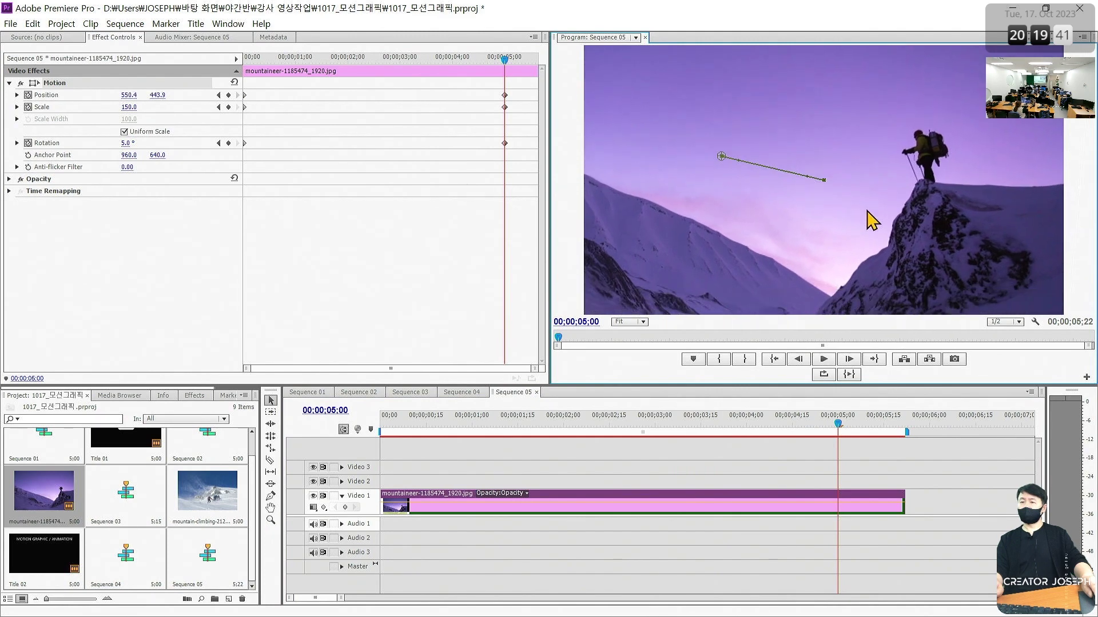
key("Home")
key("space")
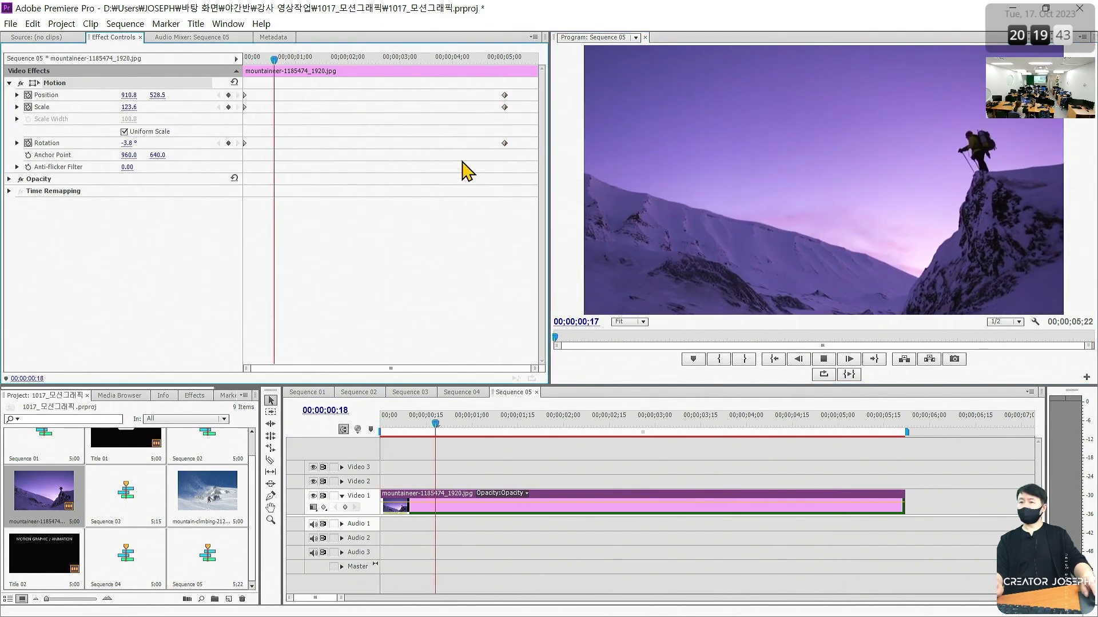
key("space")
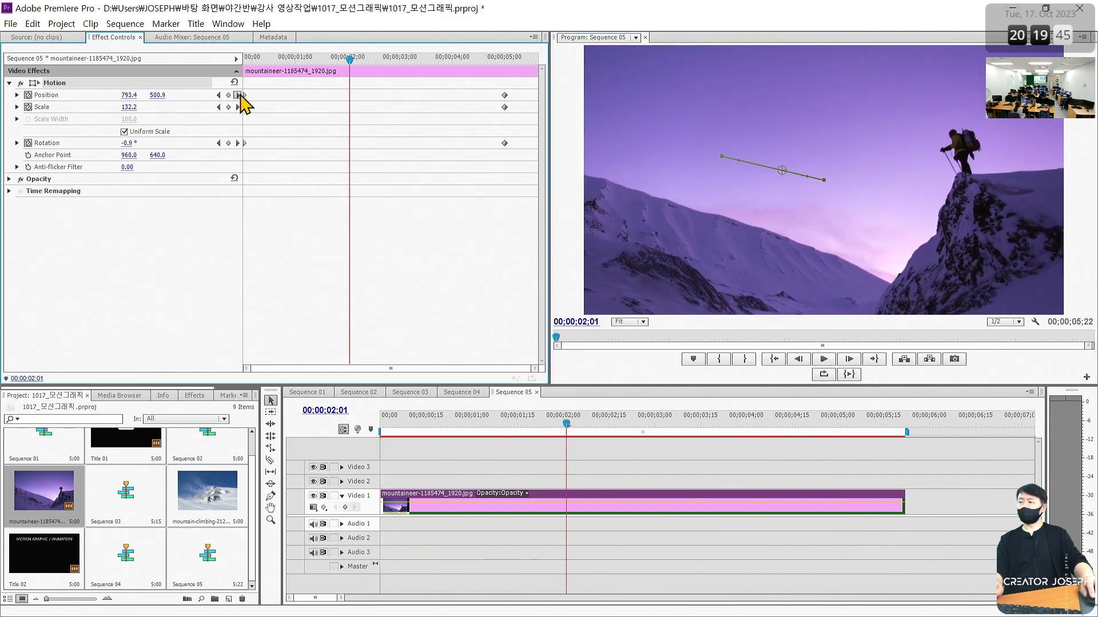
left_click(239, 95)
left_click_drag(894, 228, 895, 259)
key("Home")
key("space")
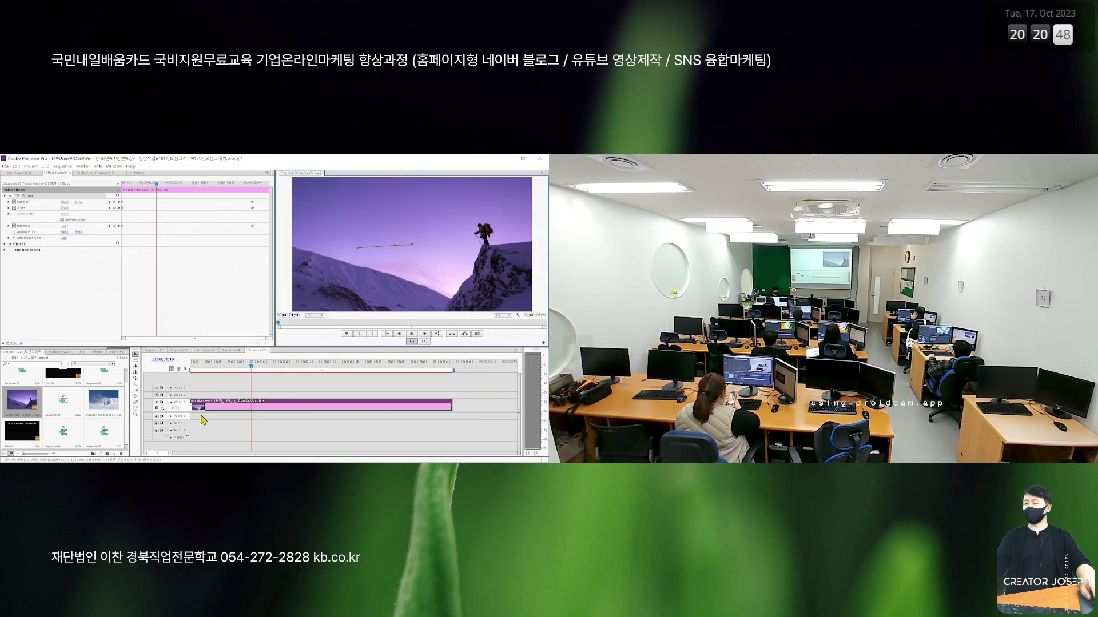
Create a new sequence, Sequence 06.
left_click(203, 420)
key("Home")
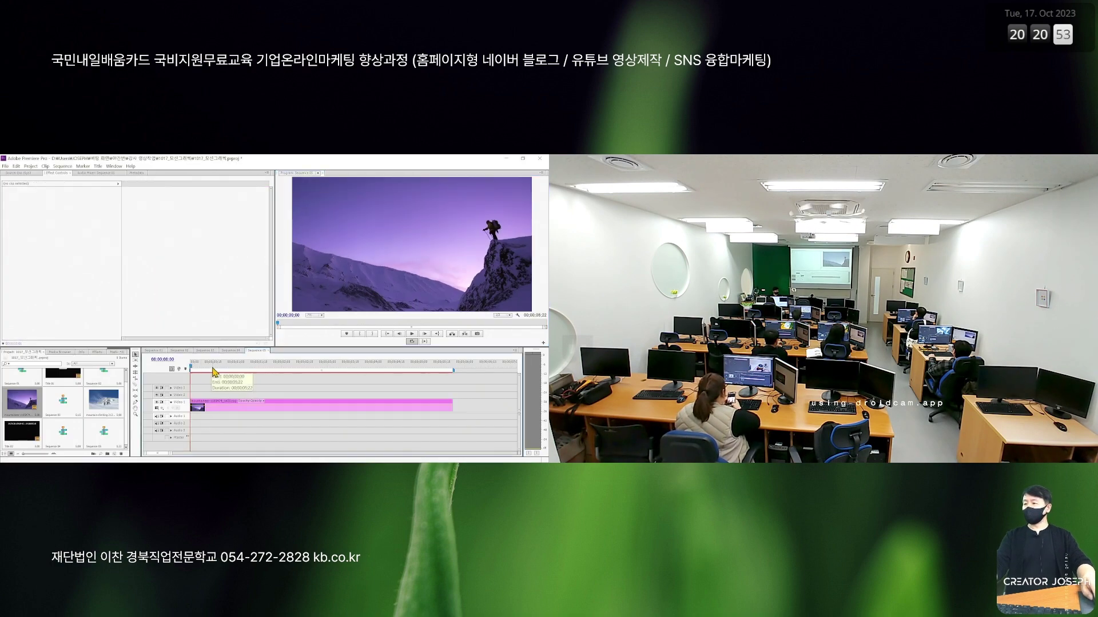
left_click(6, 167)
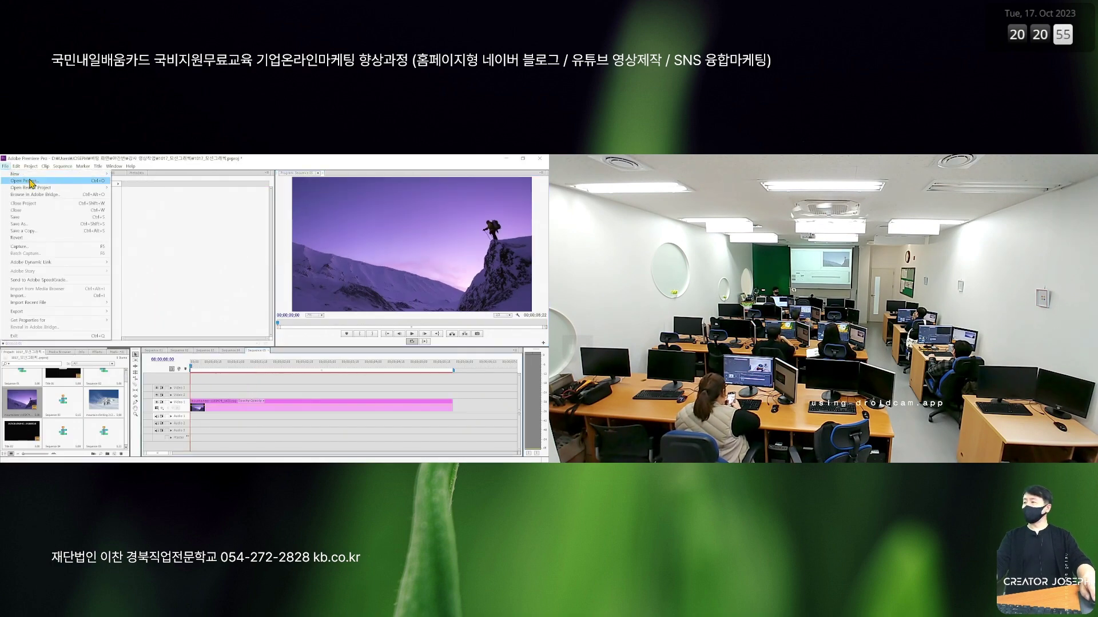
mouse_move(86, 174)
left_click(143, 181)
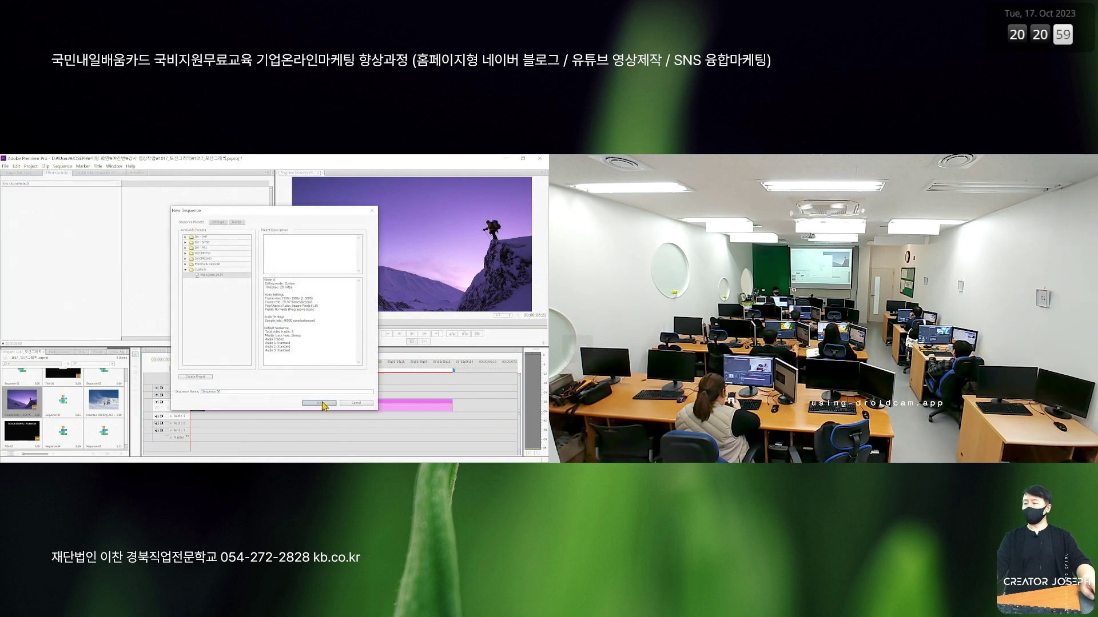
left_click(322, 403)
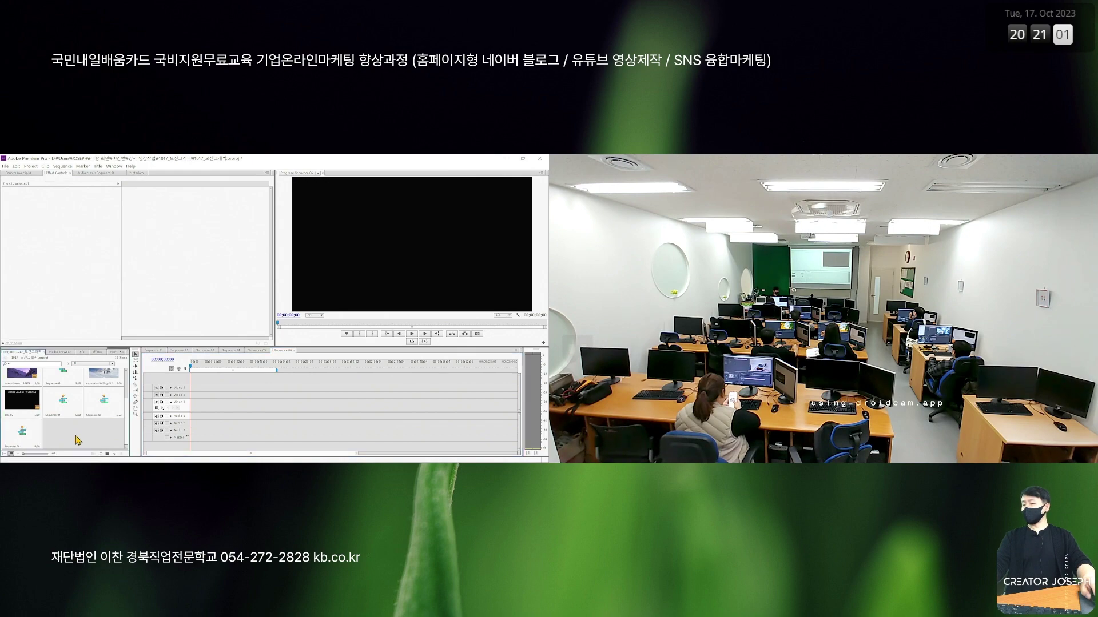
Duplicate Title 01 in the Project panel and rename the copy Title 02.
scroll(82, 438, "up", 1)
scroll(79, 439, "up", 1)
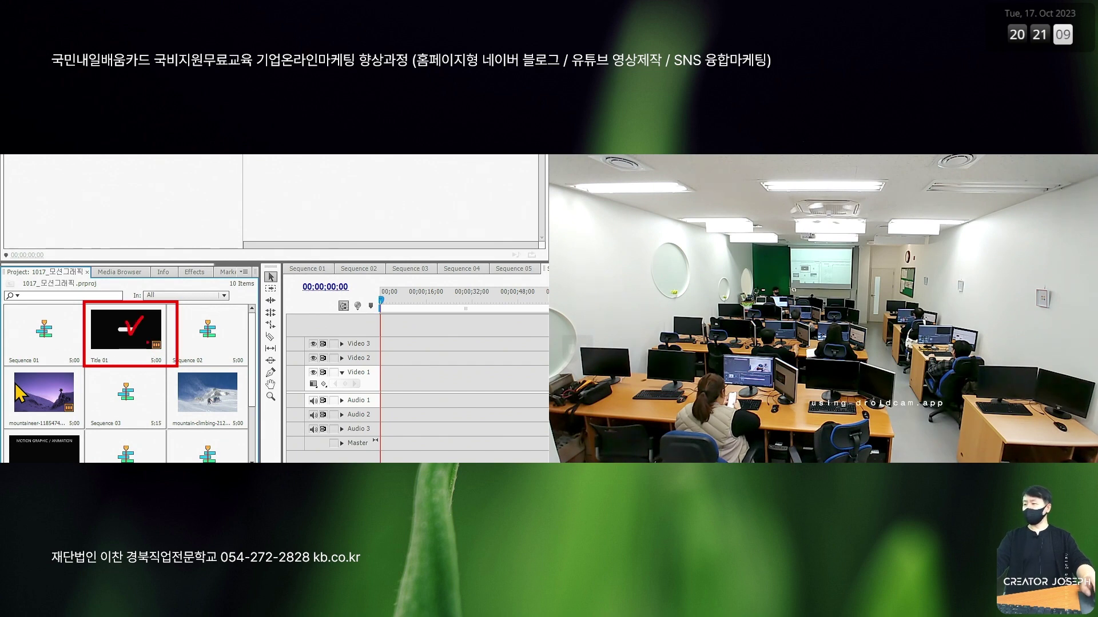
left_click(129, 335)
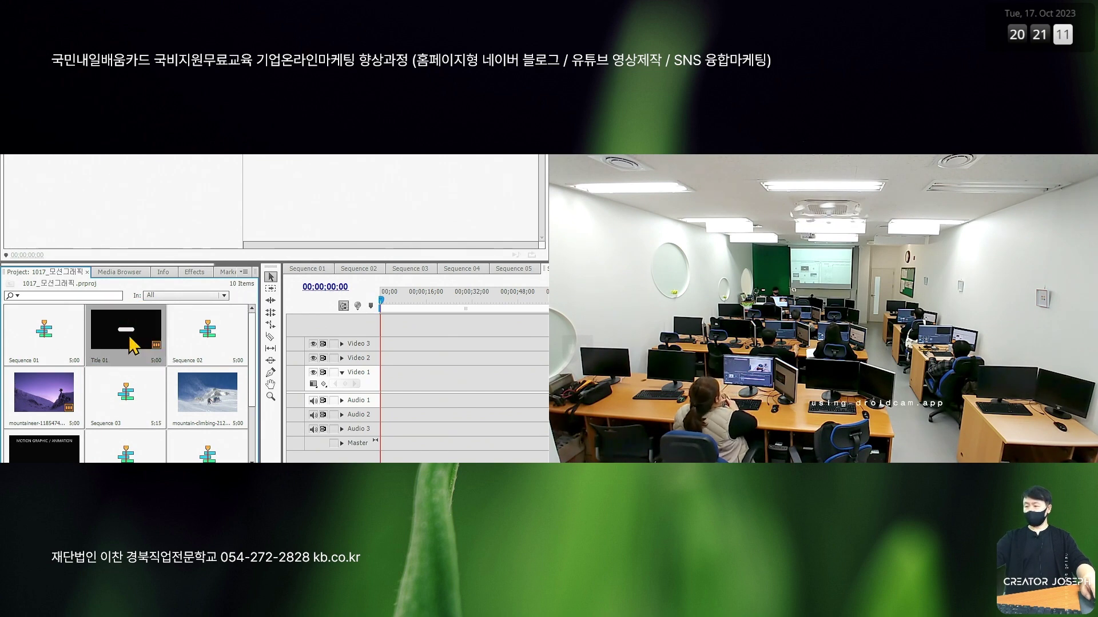
key("ctrl+c")
key("ctrl+v")
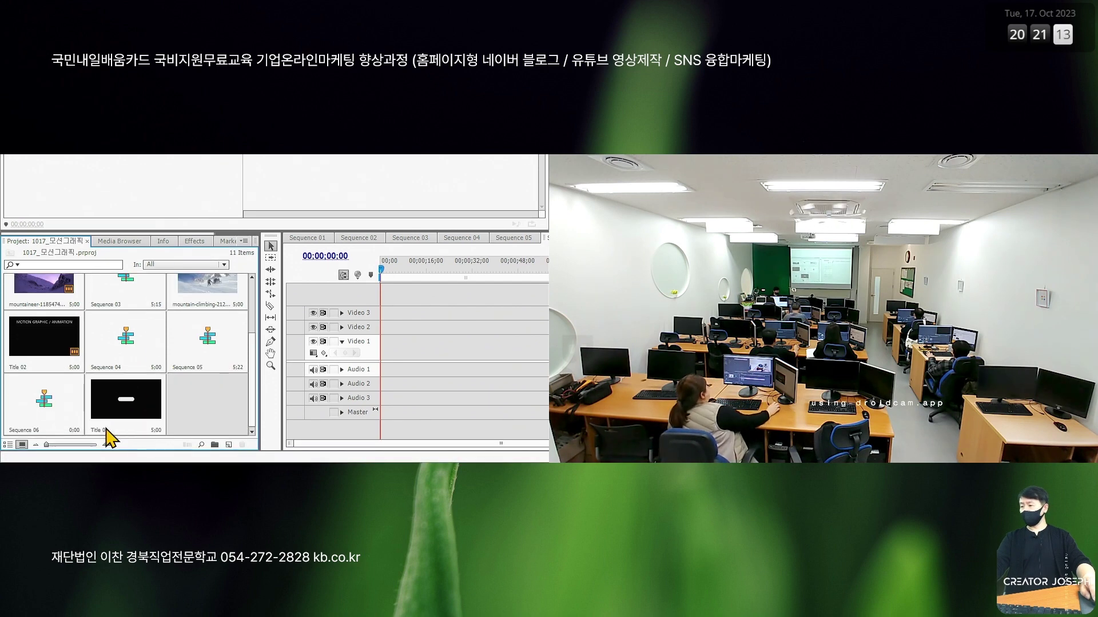
left_click(100, 430)
left_click(100, 430)
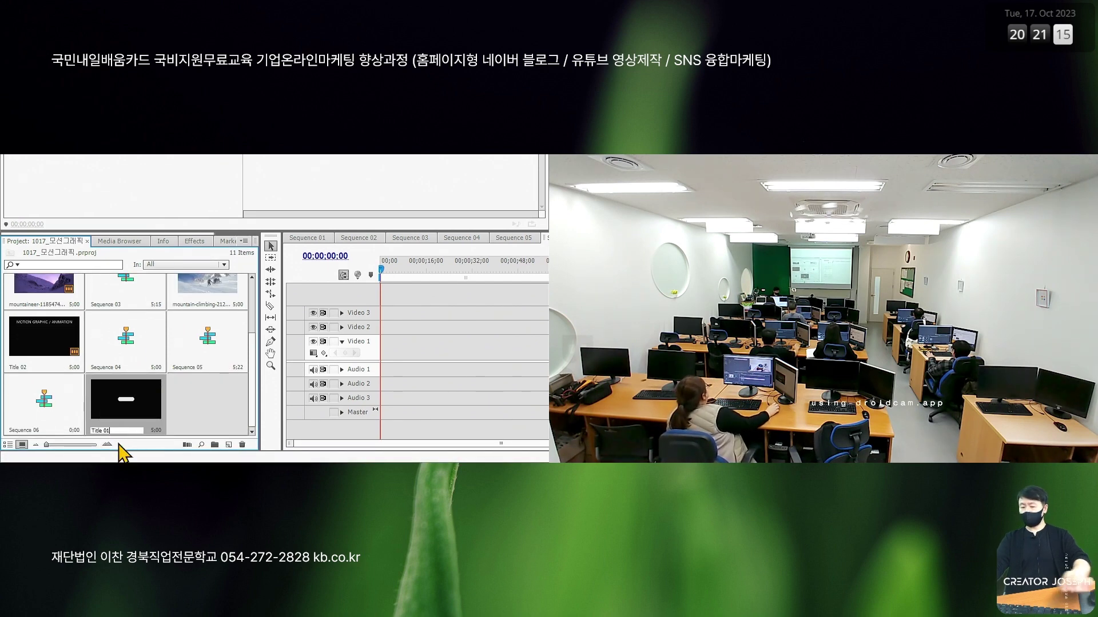
key("BackSpace")
type("2")
left_click(220, 419)
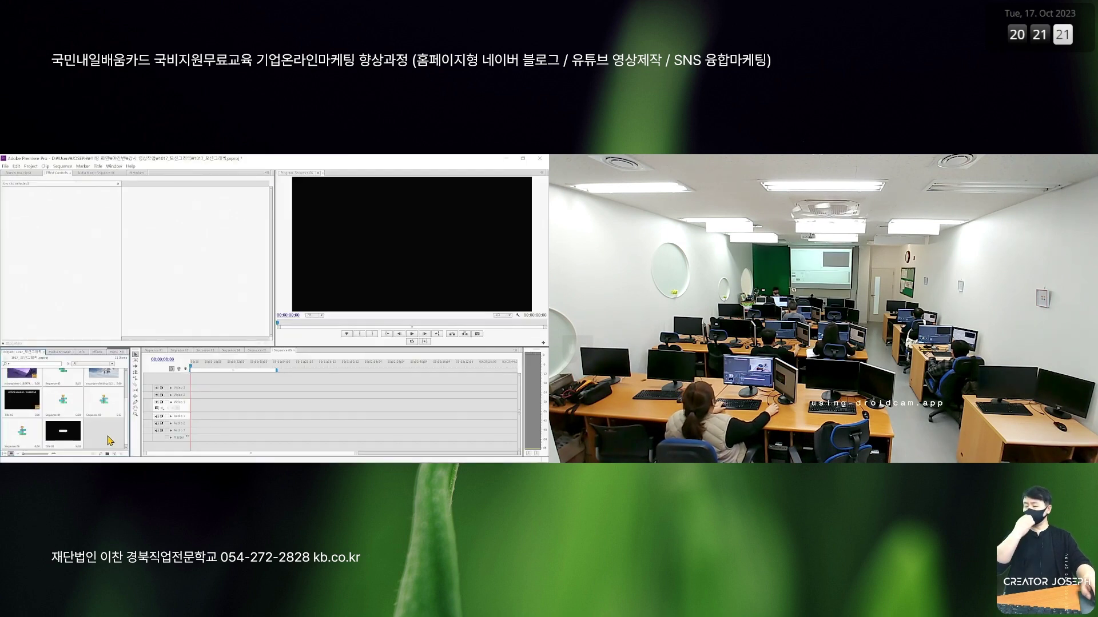
Edit Title 02 and move its white rounded bar lower in the frame.
double_click(76, 438)
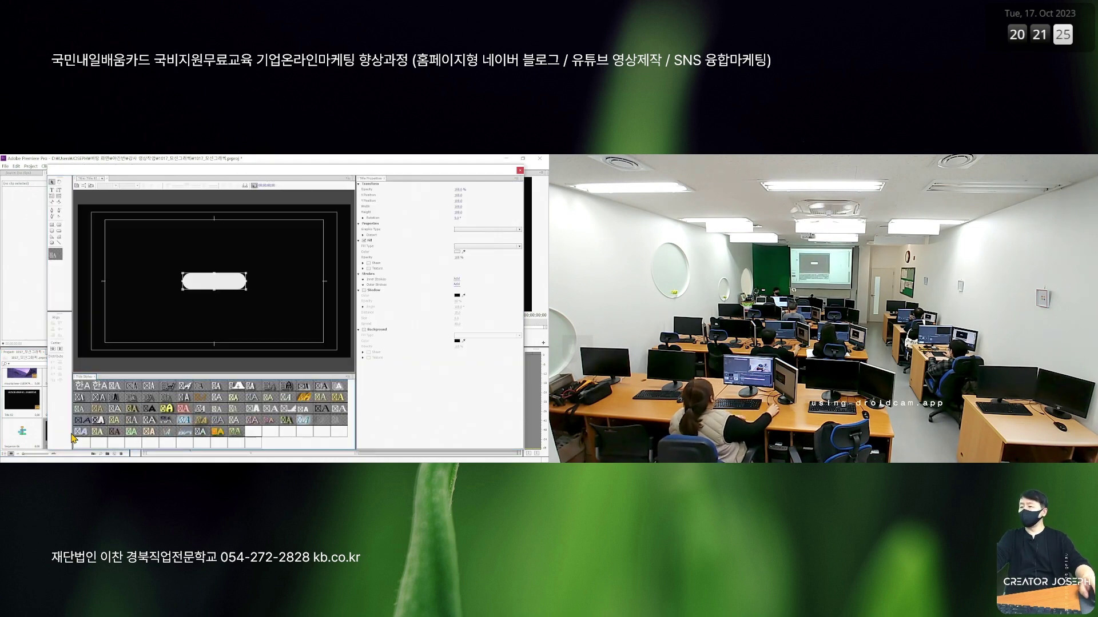
left_click_drag(241, 282, 229, 315)
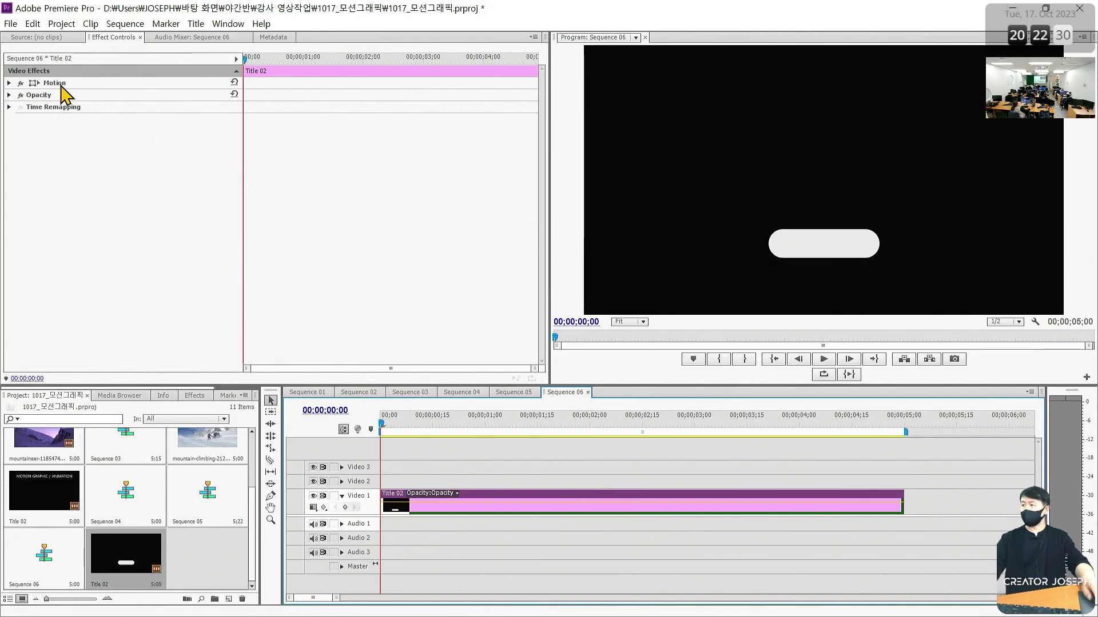
left_click(62, 86)
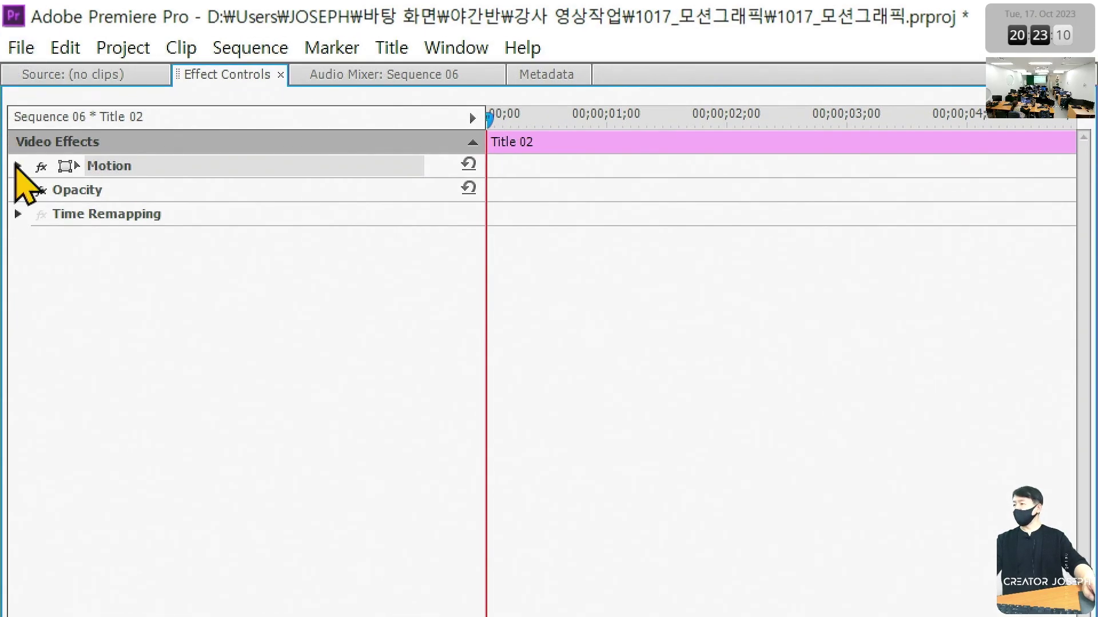
Keyframe the bar's Rotation from 0 at the start to three full turns at the end, then preview.
left_click(9, 83)
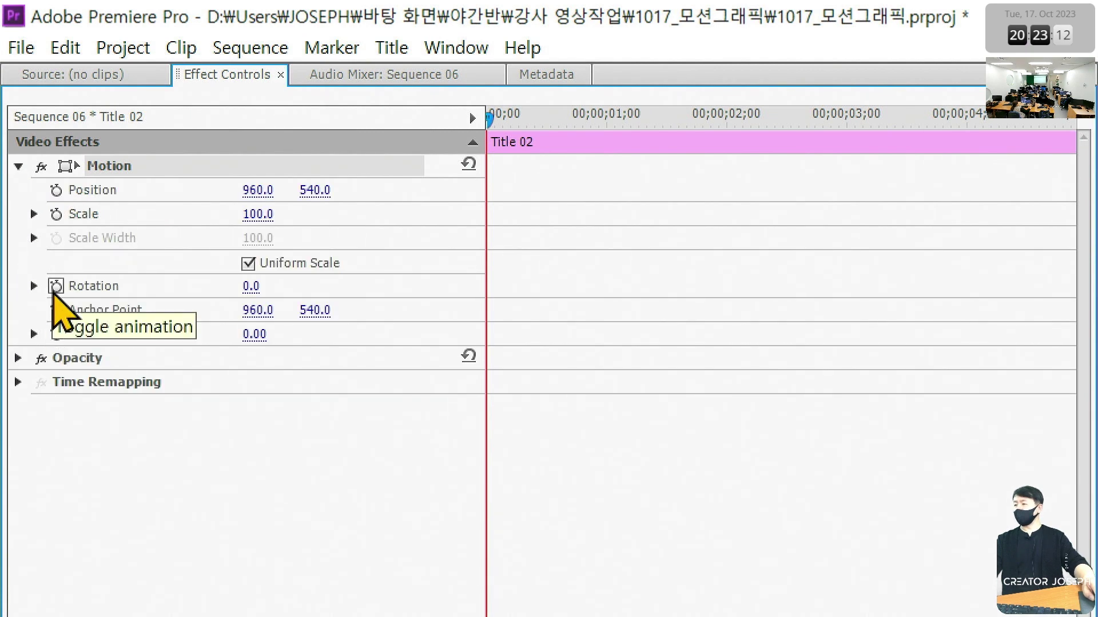
left_click(55, 286)
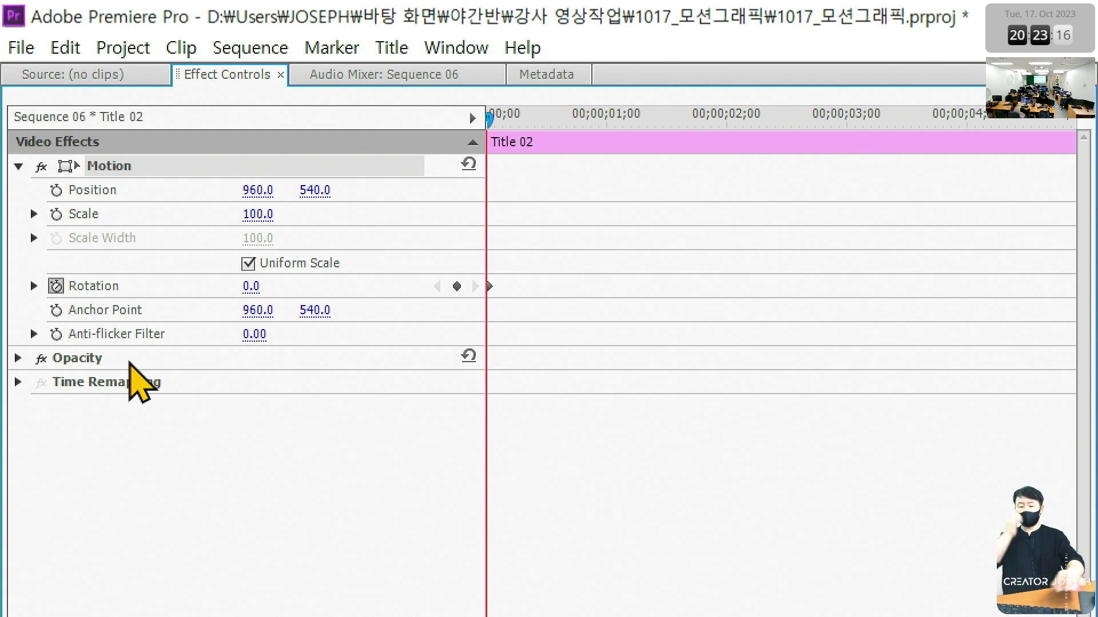
key("End")
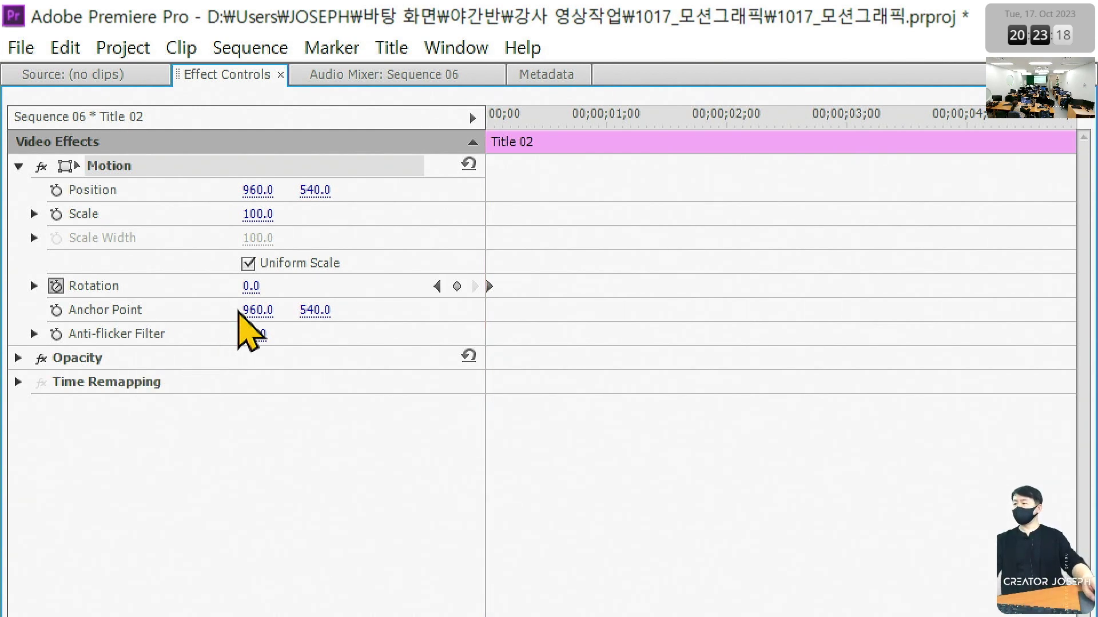
left_click(263, 286)
type("3x")
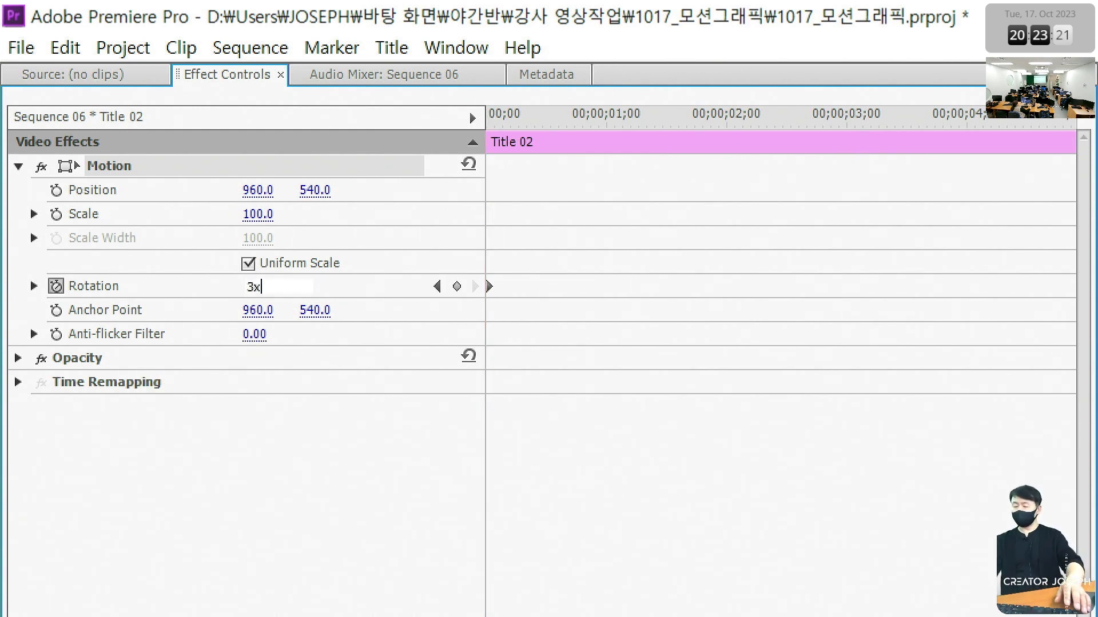
key("Return")
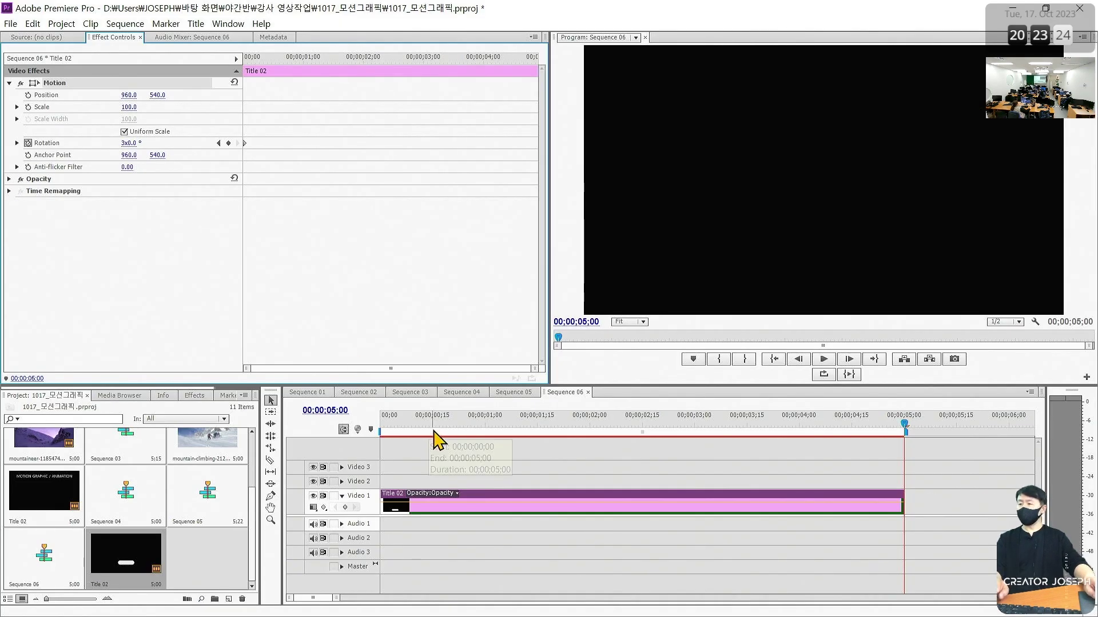
left_click_drag(436, 433, 355, 434)
key("space")
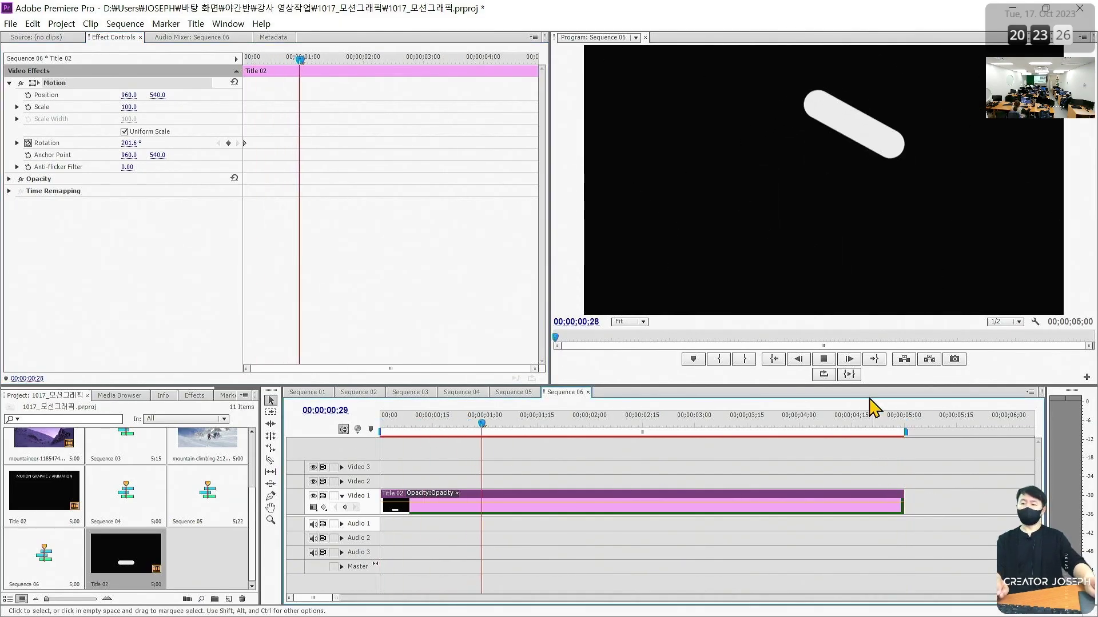
left_click(824, 360)
left_click(825, 362)
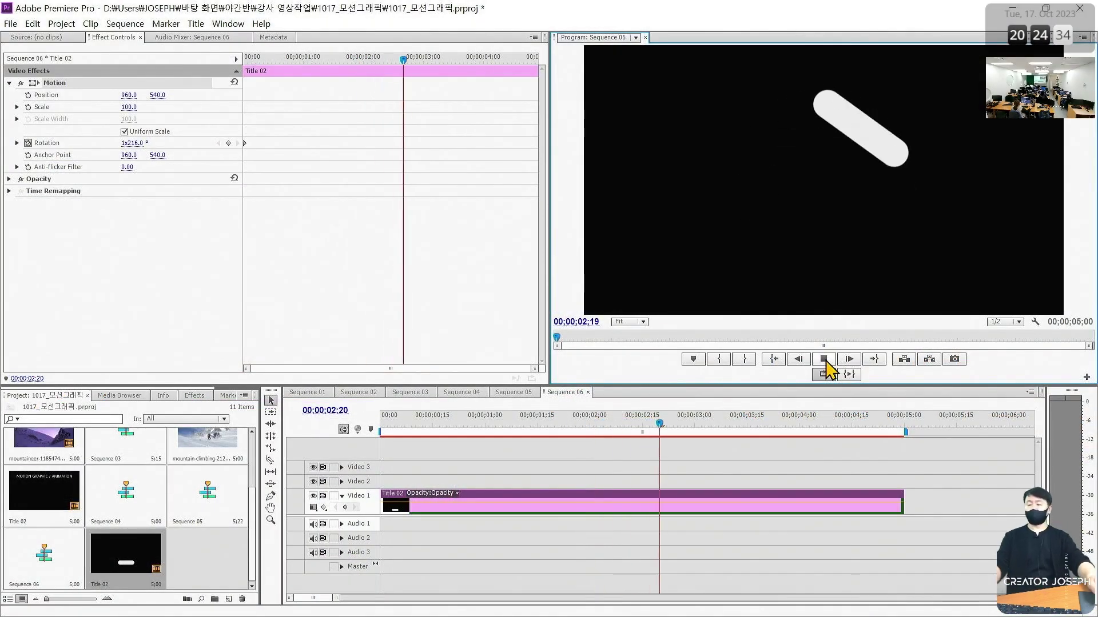
left_click(824, 360)
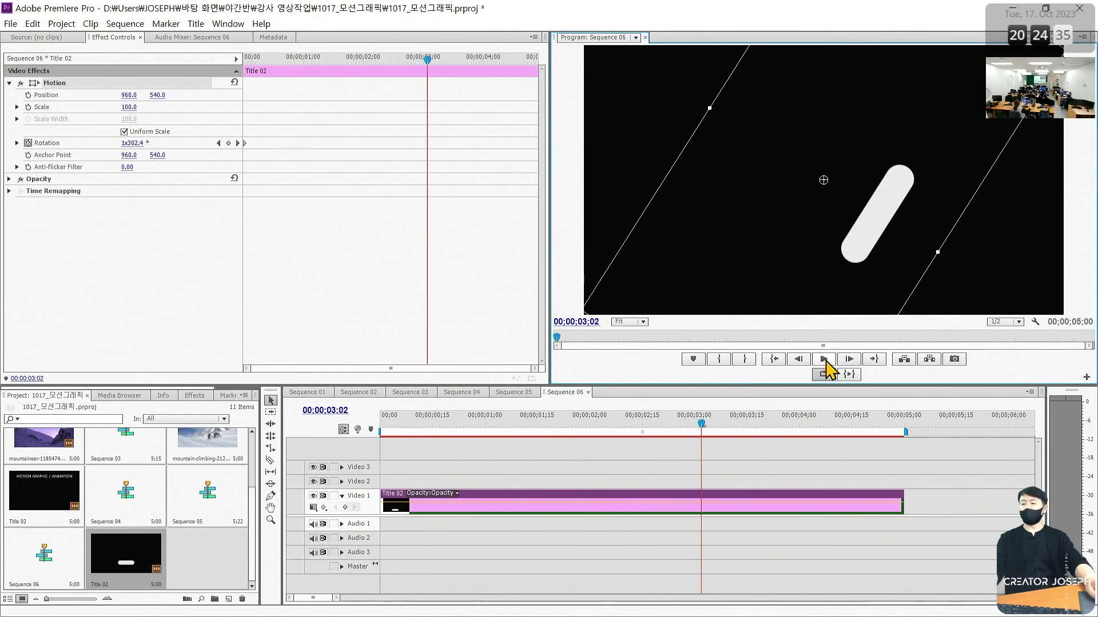
left_click(596, 426)
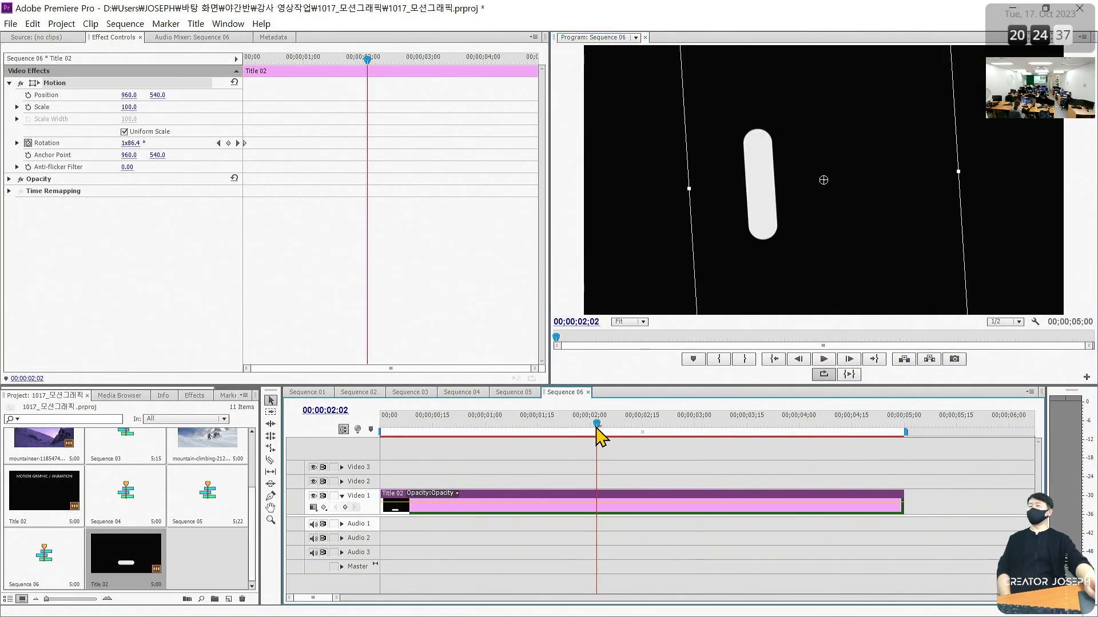
left_click_drag(596, 428, 364, 429)
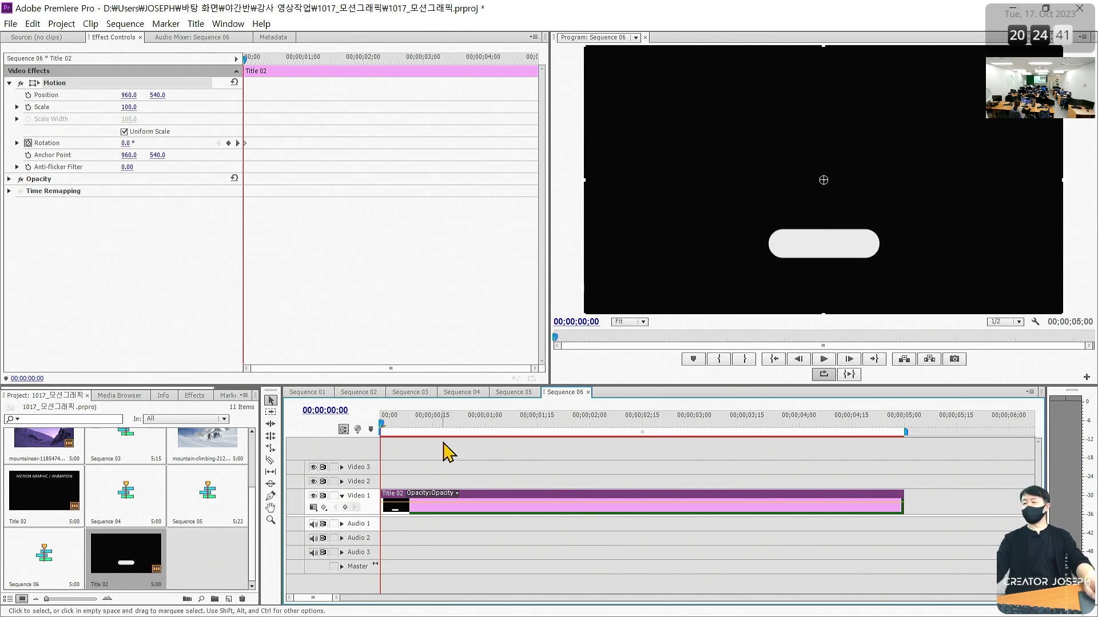
Create a new title, Title 03, with default settings.
left_click(10, 23)
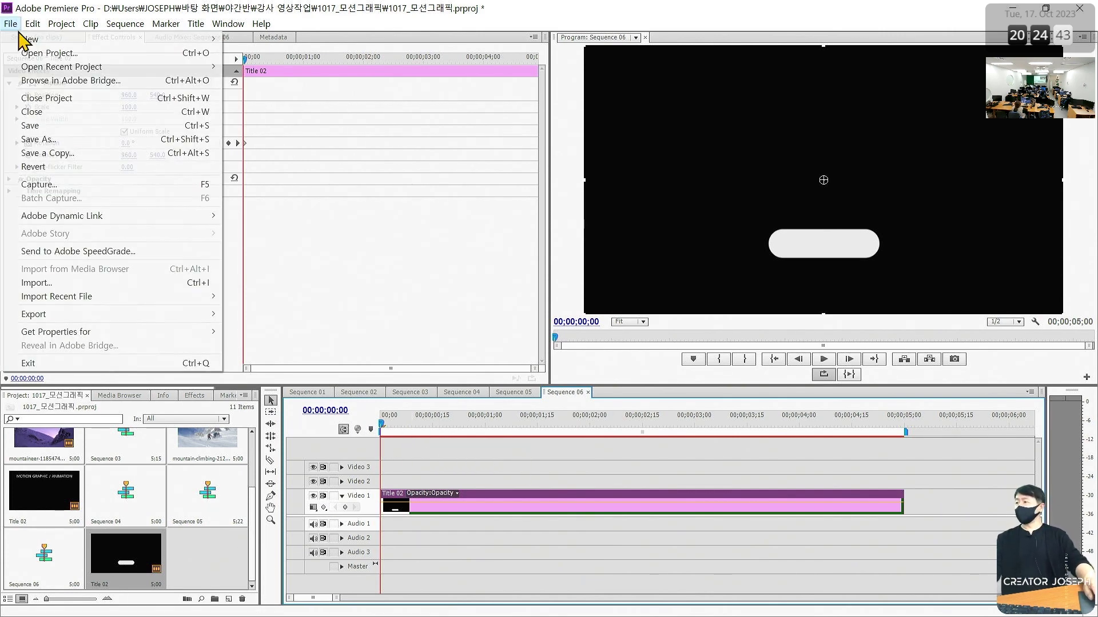
mouse_move(63, 39)
left_click(320, 121)
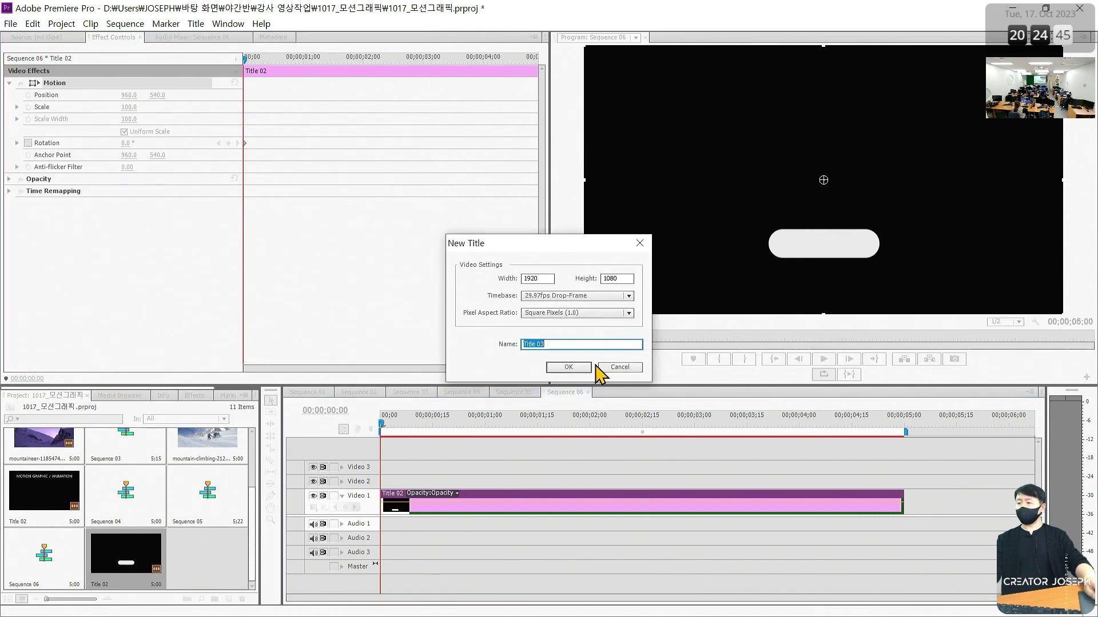
left_click(590, 368)
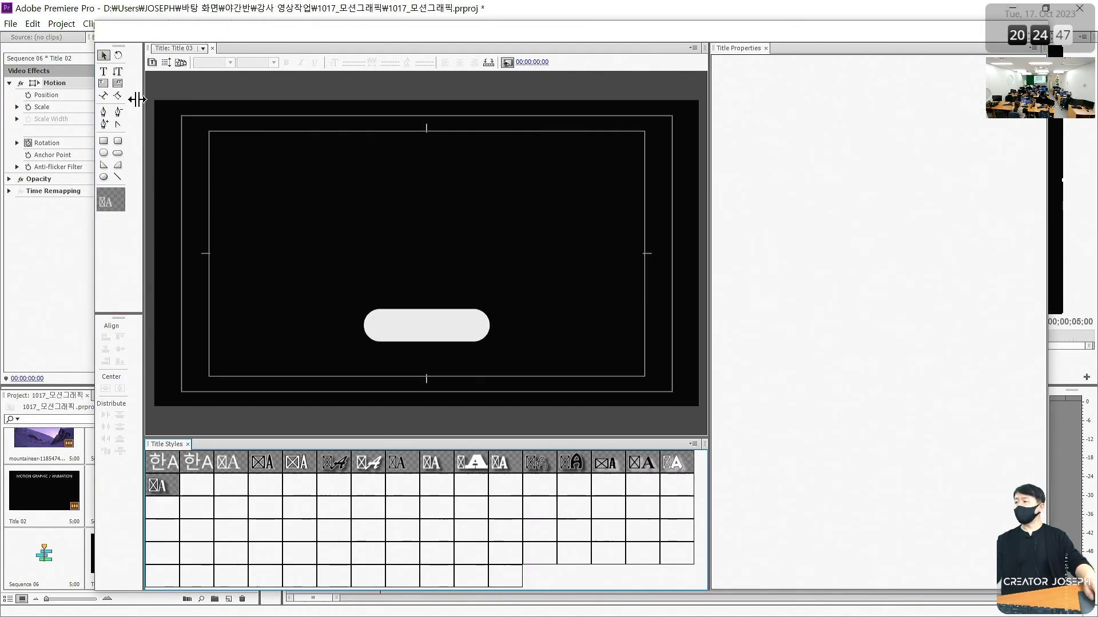
Draw a curved arc with the Pen tool, giving it line width 20 and white fill.
left_click(105, 112)
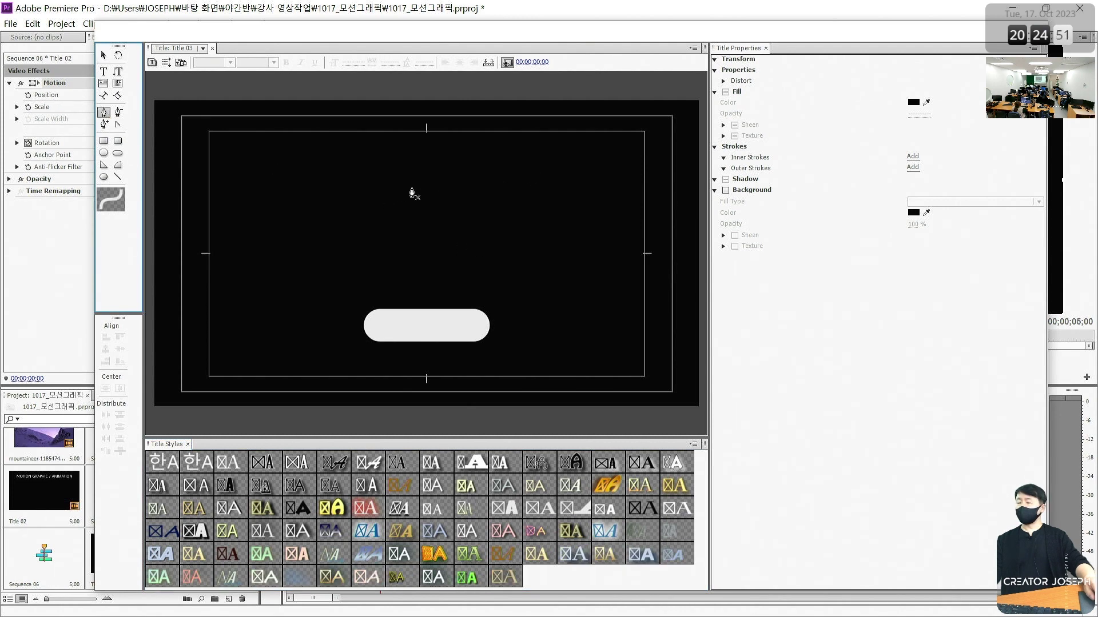
left_click(389, 185)
left_click_drag(501, 261, 538, 336)
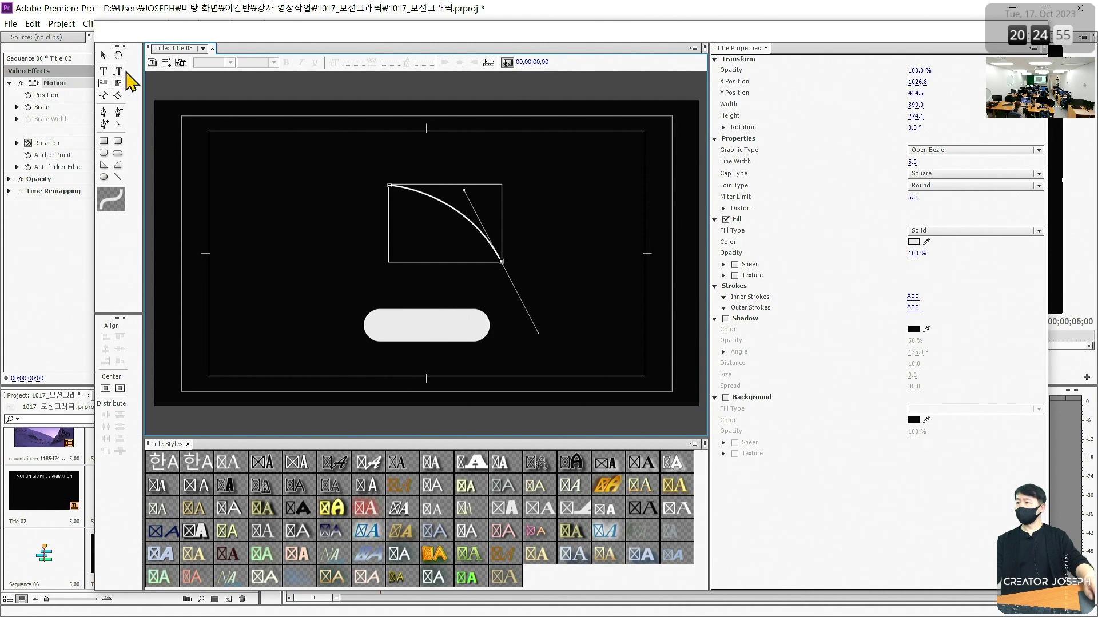
left_click(103, 55)
left_click(914, 162)
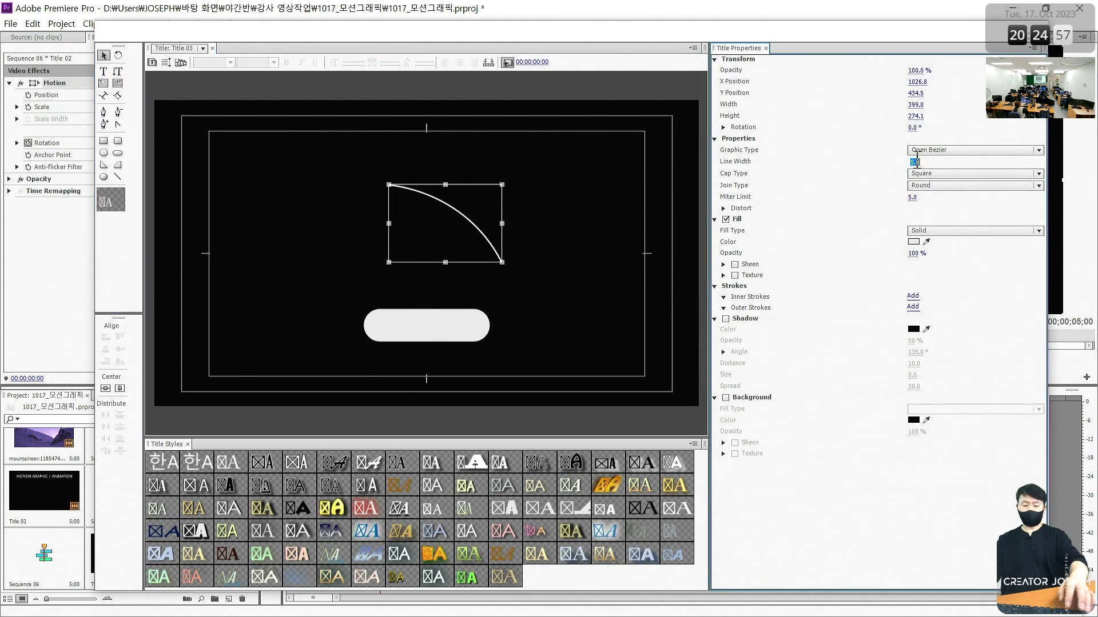
type("20")
key("Return")
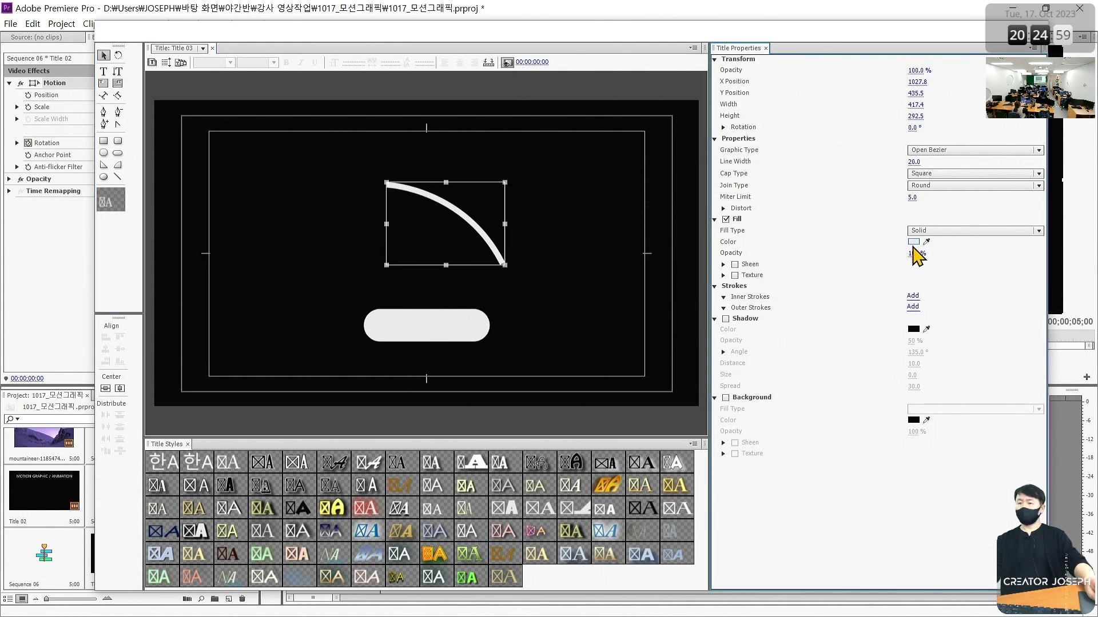
left_click(914, 242)
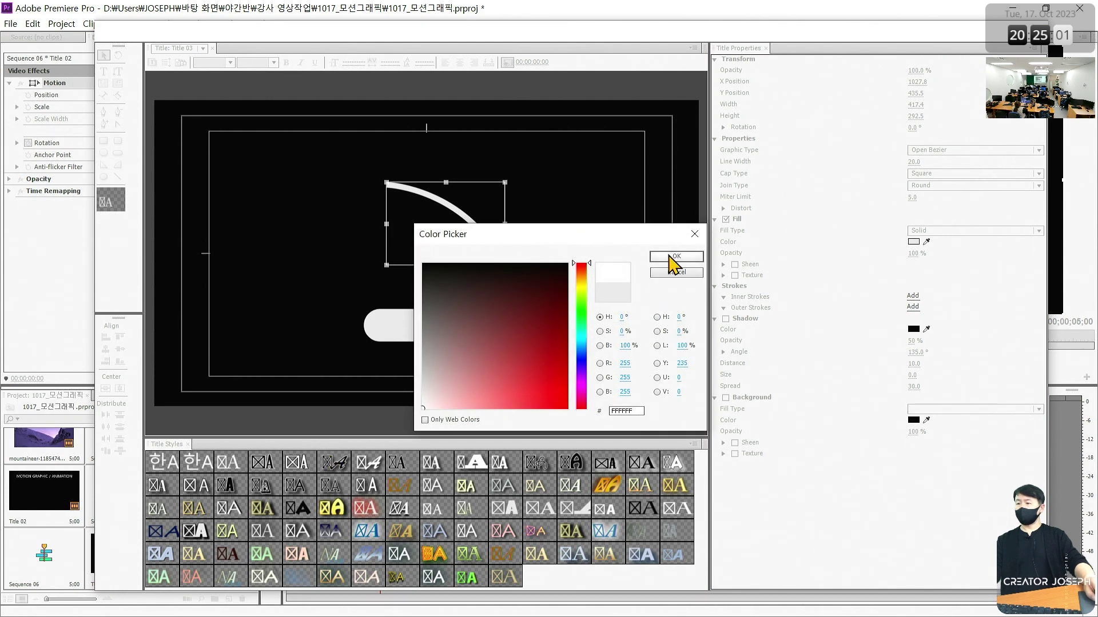
left_click(675, 258)
left_click(336, 228)
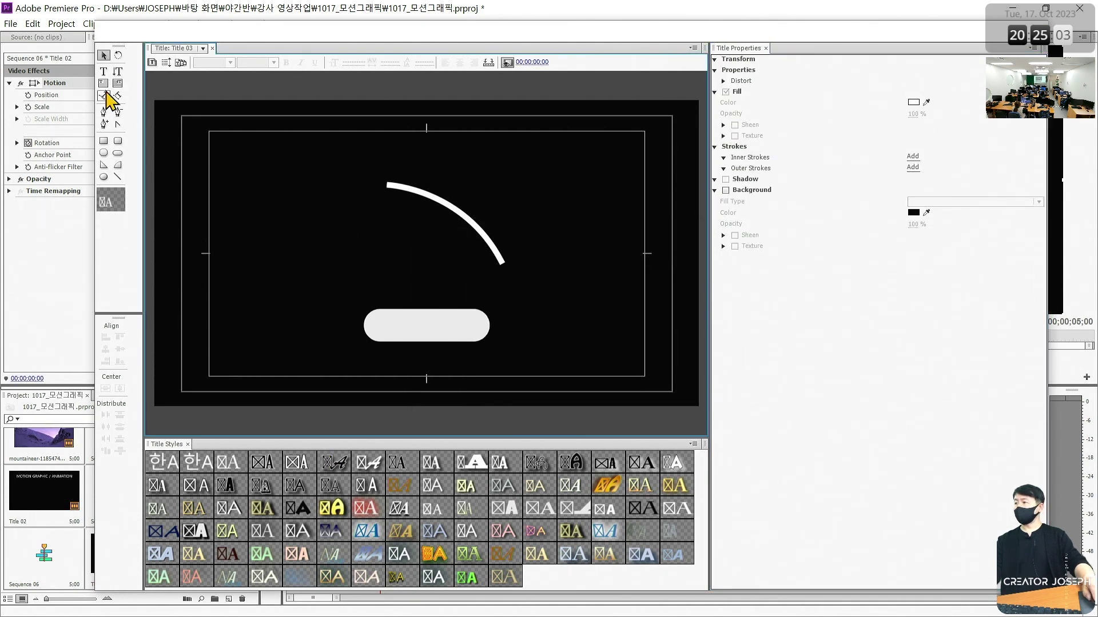
Draw a width-20 arrowhead, place it on the arc's end, and close the Titler.
left_click(104, 111)
left_click(399, 277)
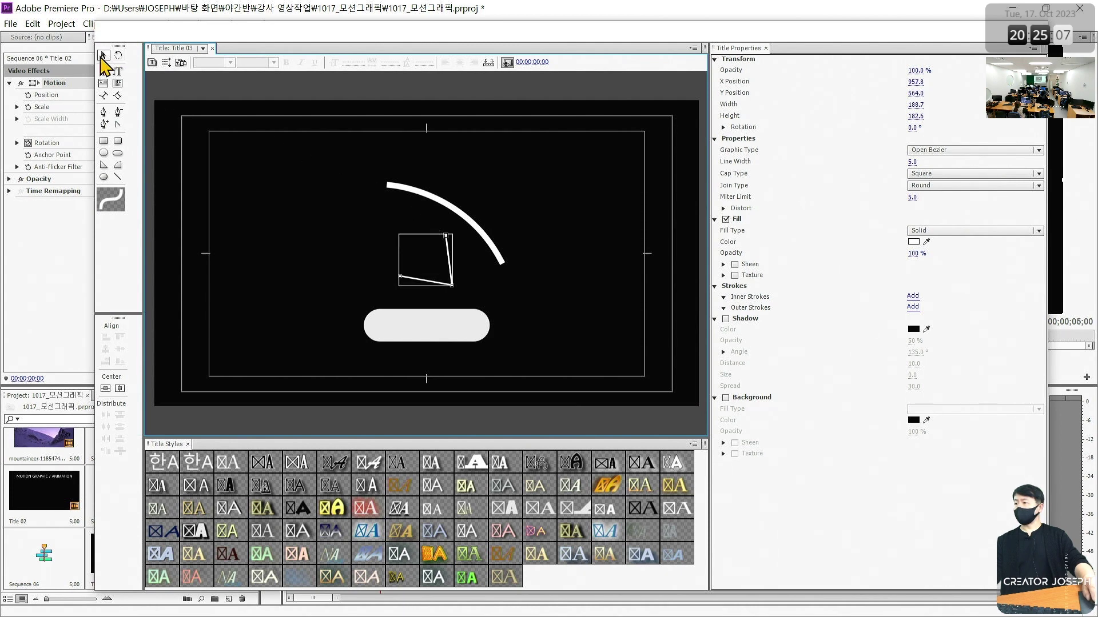
left_click(103, 55)
left_click(912, 162)
type("20")
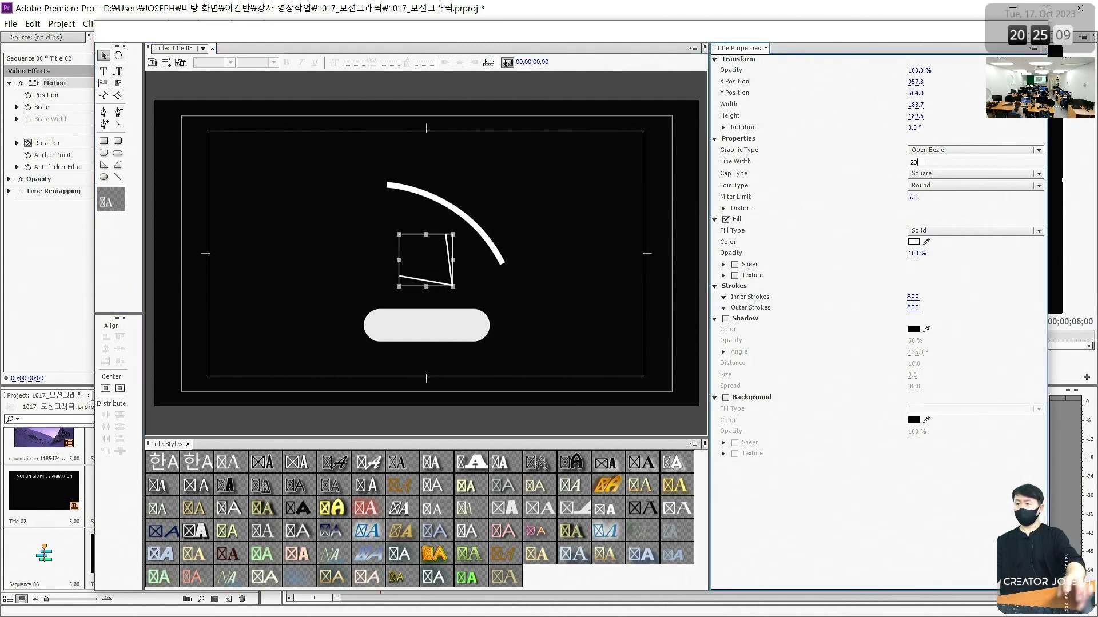
key("Return")
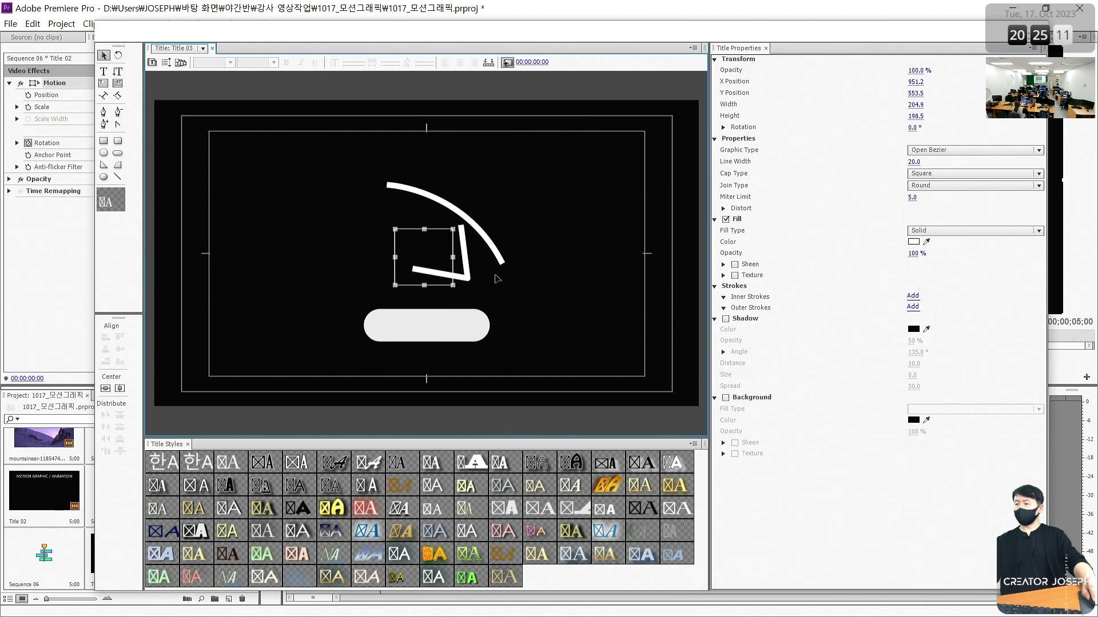
left_click_drag(457, 287, 515, 271)
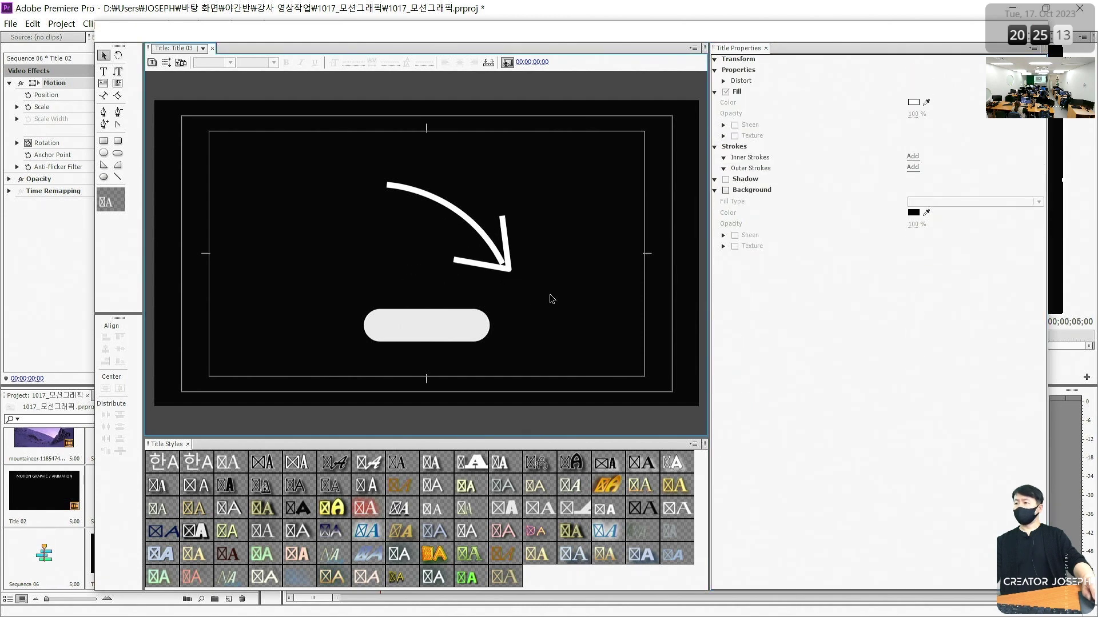
mouse_move(591, 345)
left_mouse_down()
mouse_move(484, 253)
mouse_move(471, 280)
left_mouse_up()
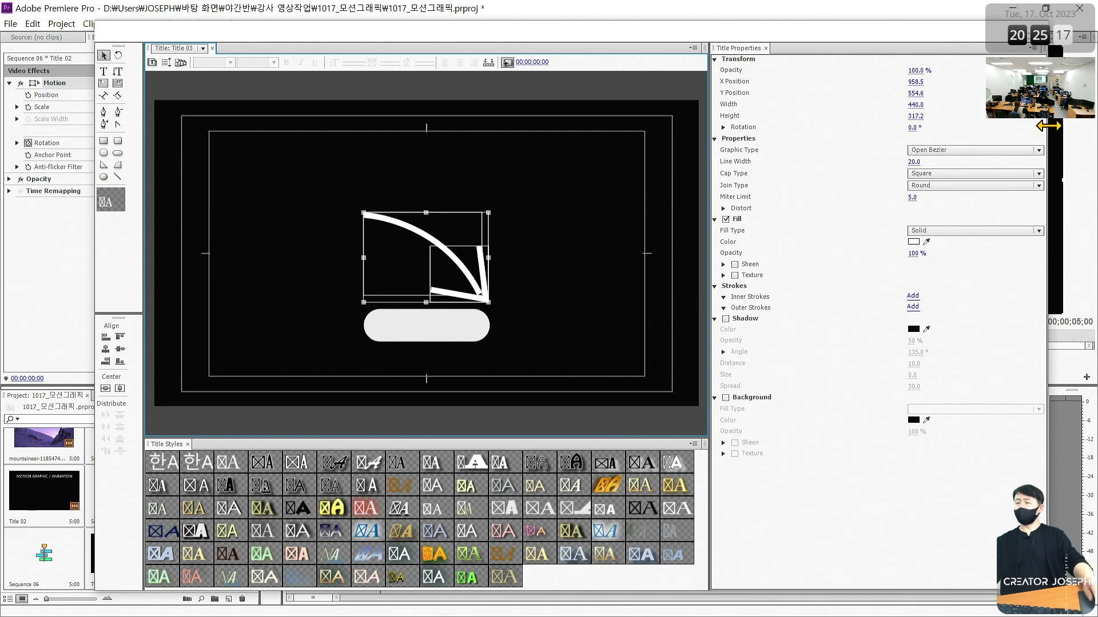
left_click(1043, 43)
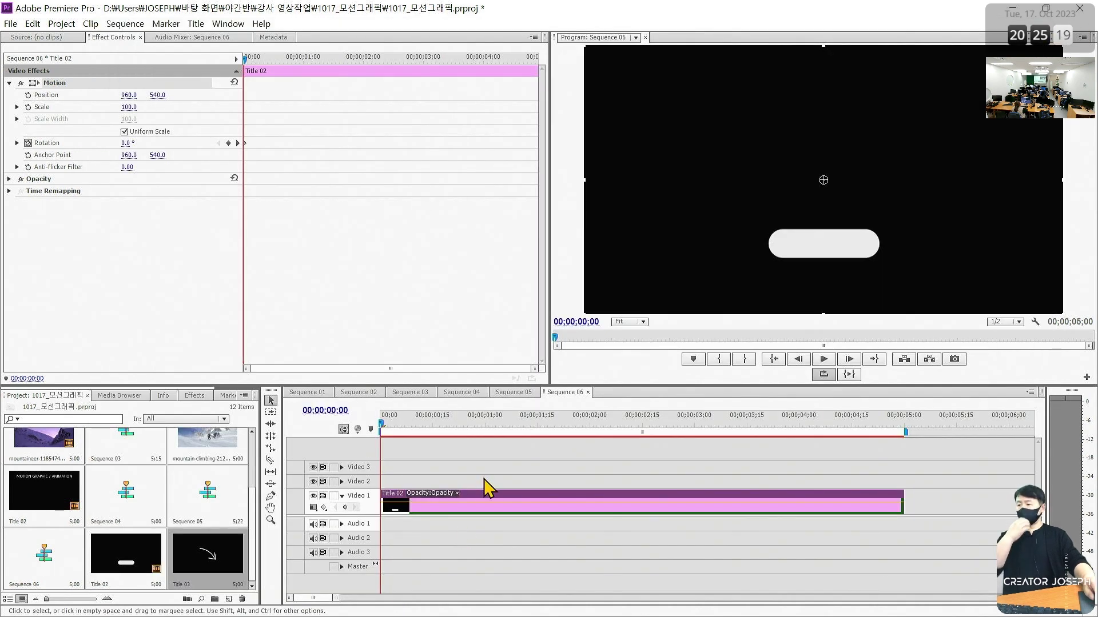
Place Title 03 on Video 1 at 0:00, select it, and expand its Motion properties.
left_click_drag(215, 575, 382, 502)
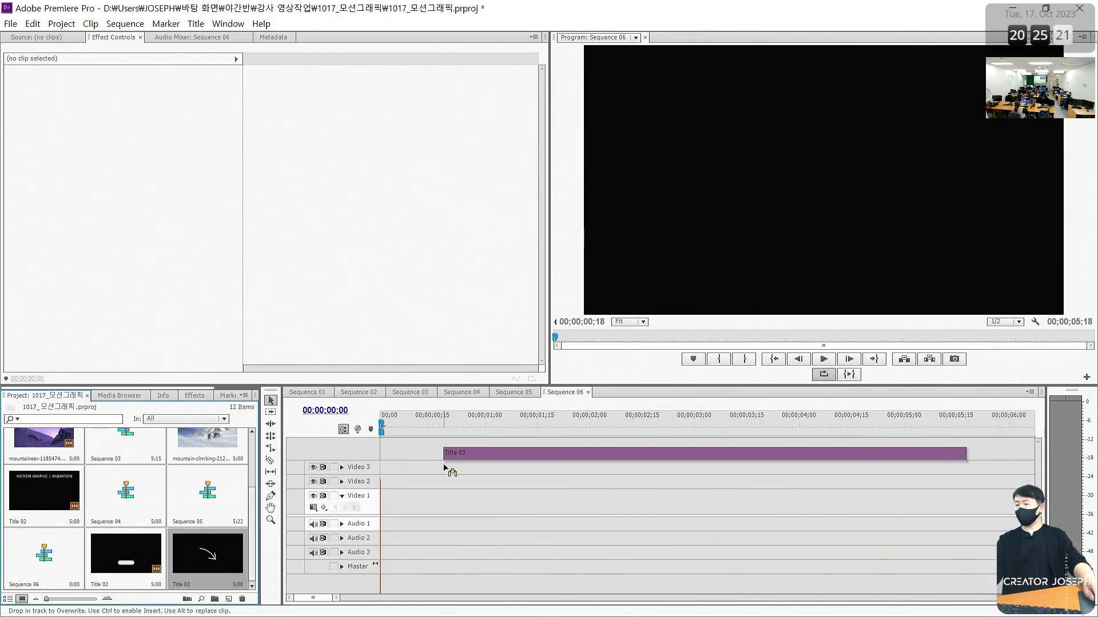
left_click(598, 505)
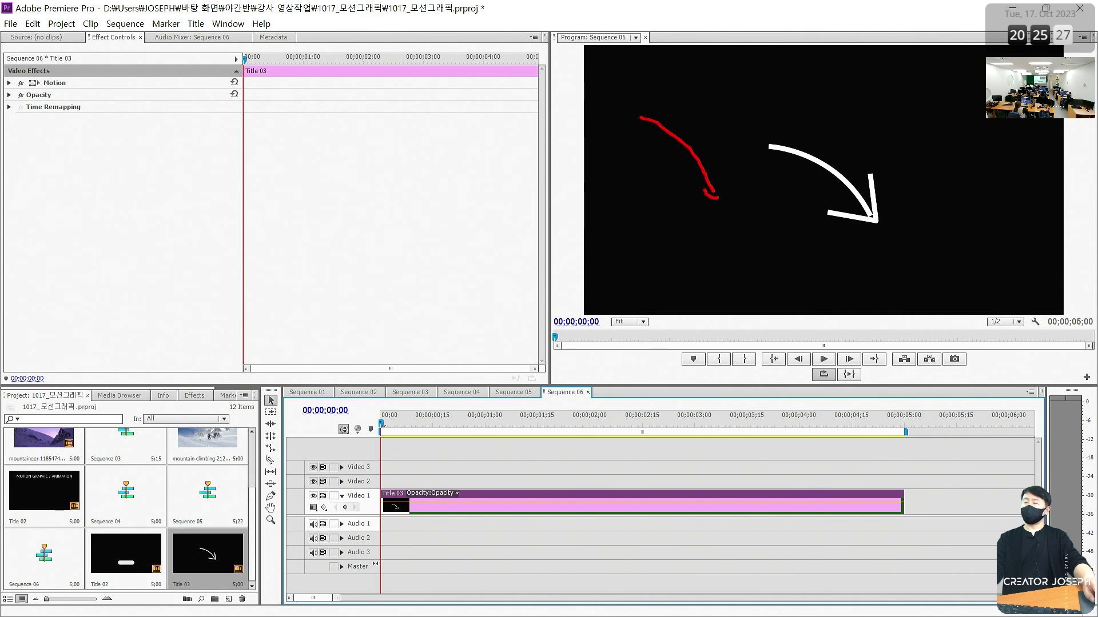
key("Escape")
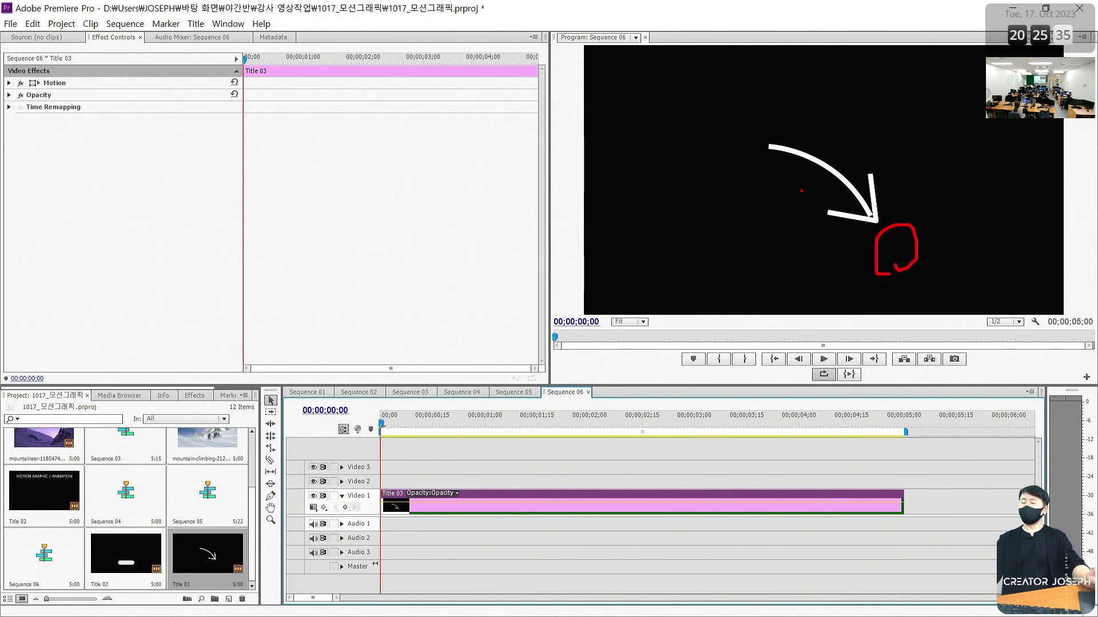
key("Escape")
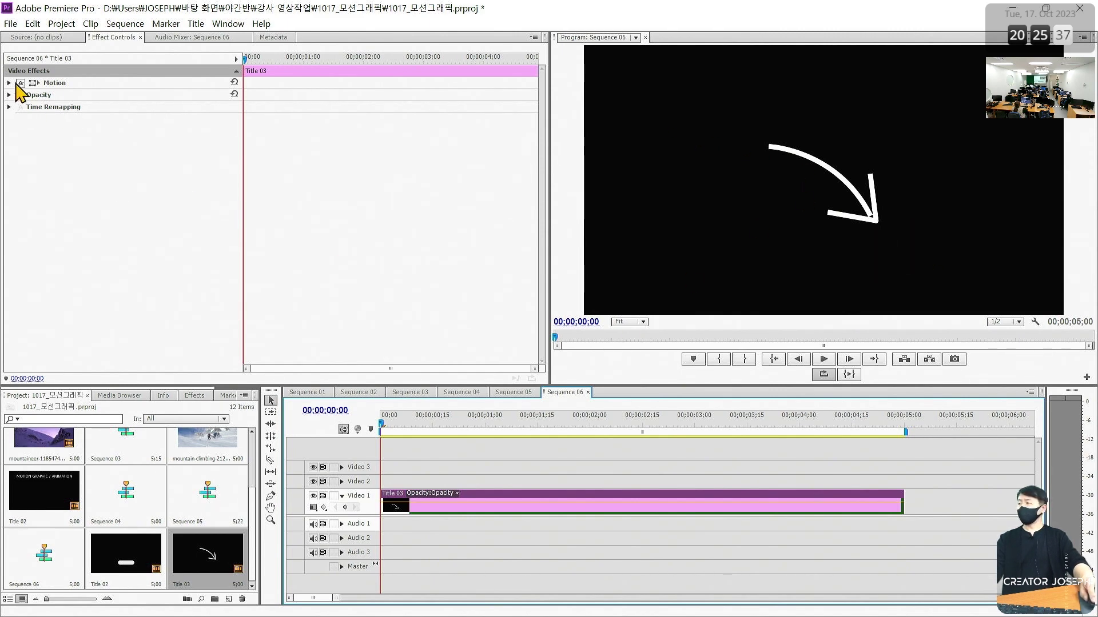
left_click(9, 83)
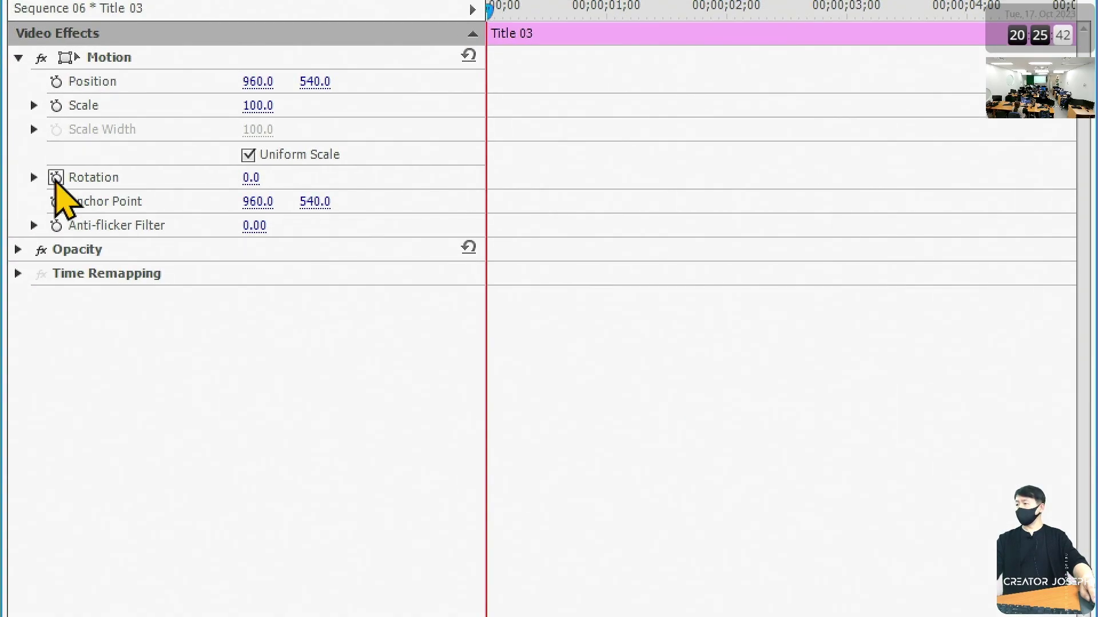
Keyframe Rotation from the start, tilt the arrow slightly at 1 s, and return to 0° at 2 s.
left_click(27, 143)
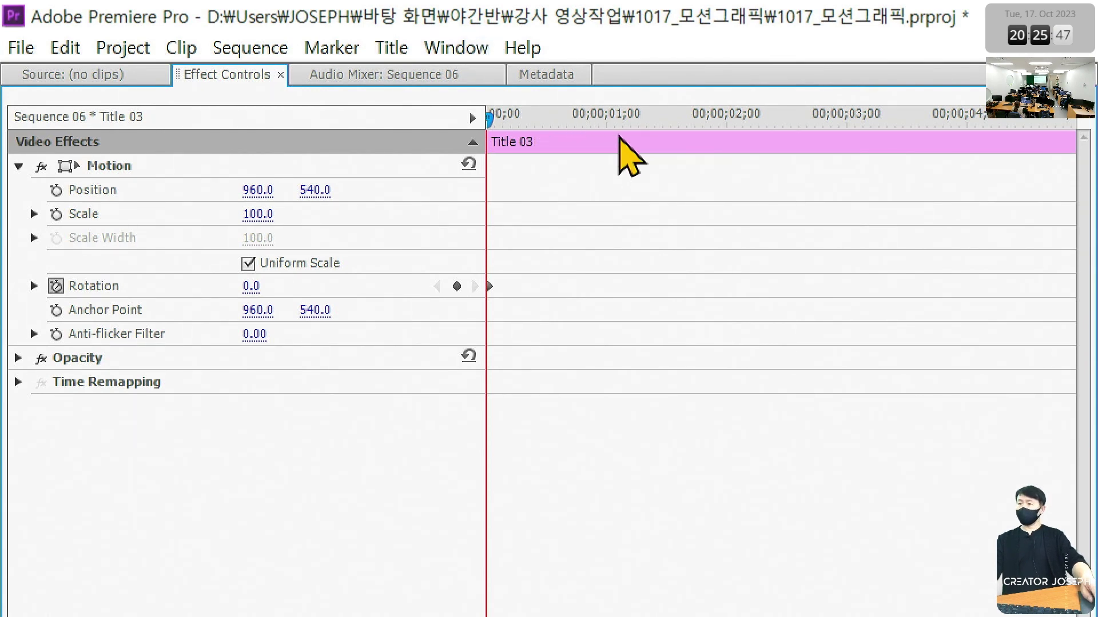
left_click_drag(618, 118, 607, 118)
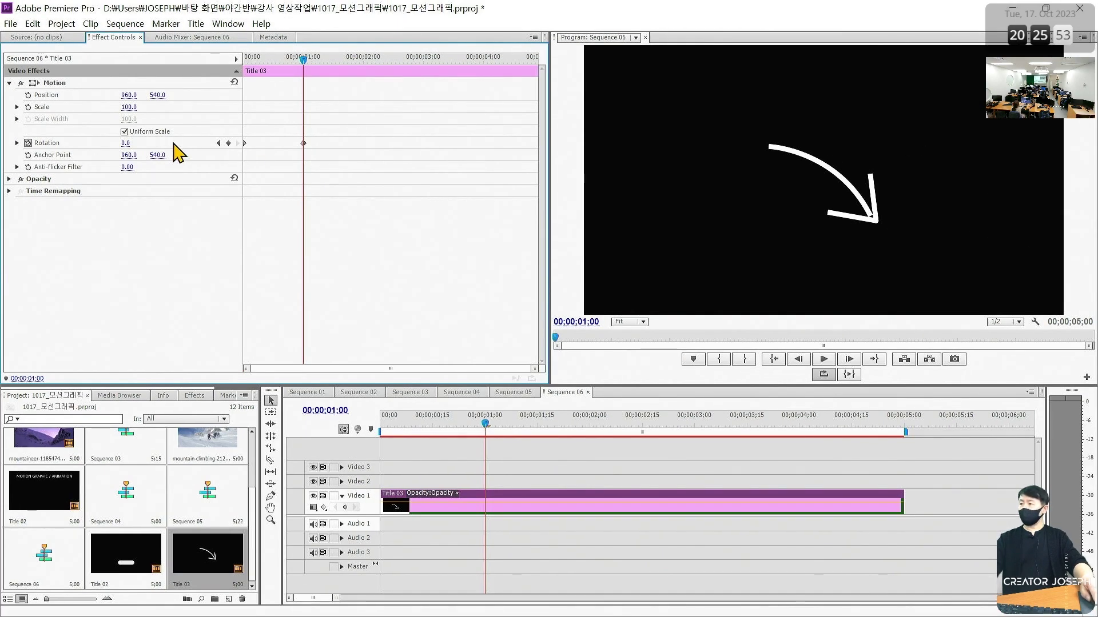
left_click_drag(125, 143, 134, 143)
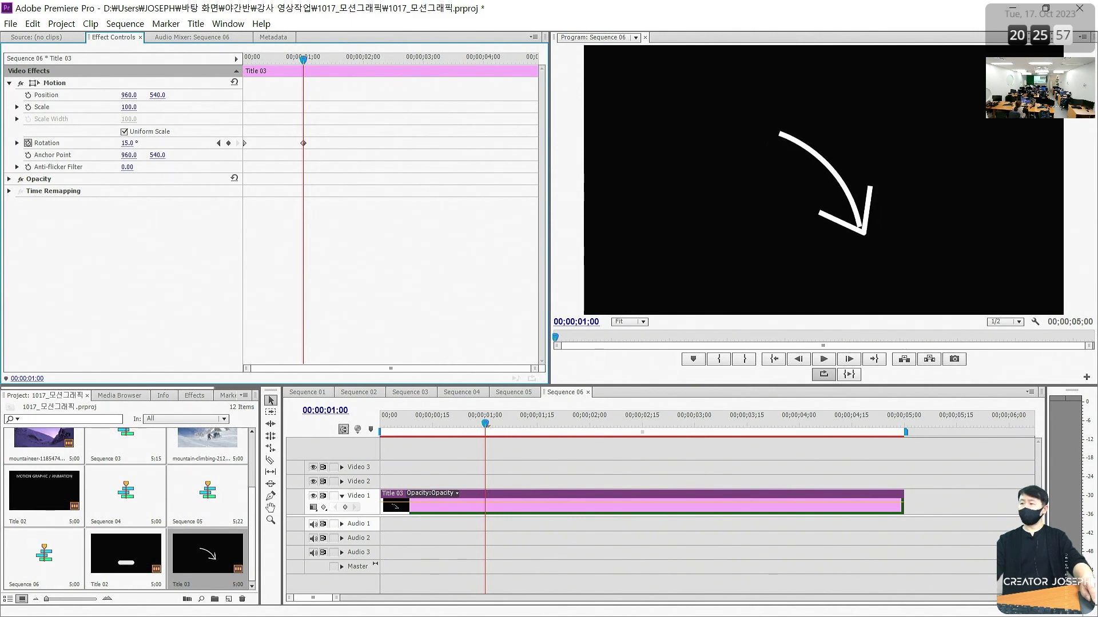
left_click(364, 64)
left_click(128, 143)
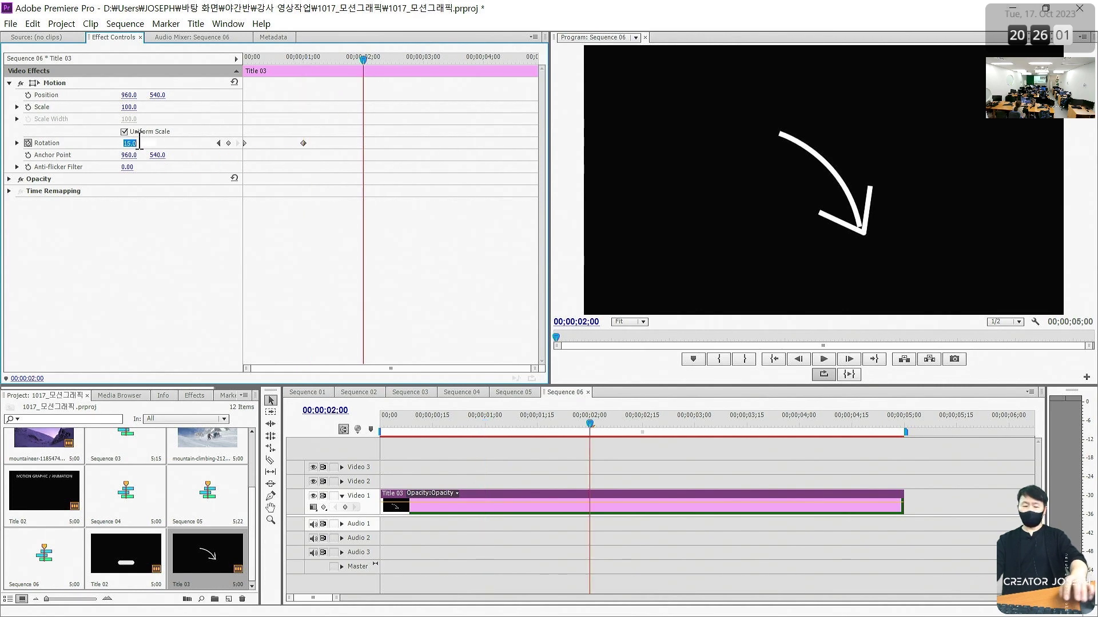
type("0")
key("Return")
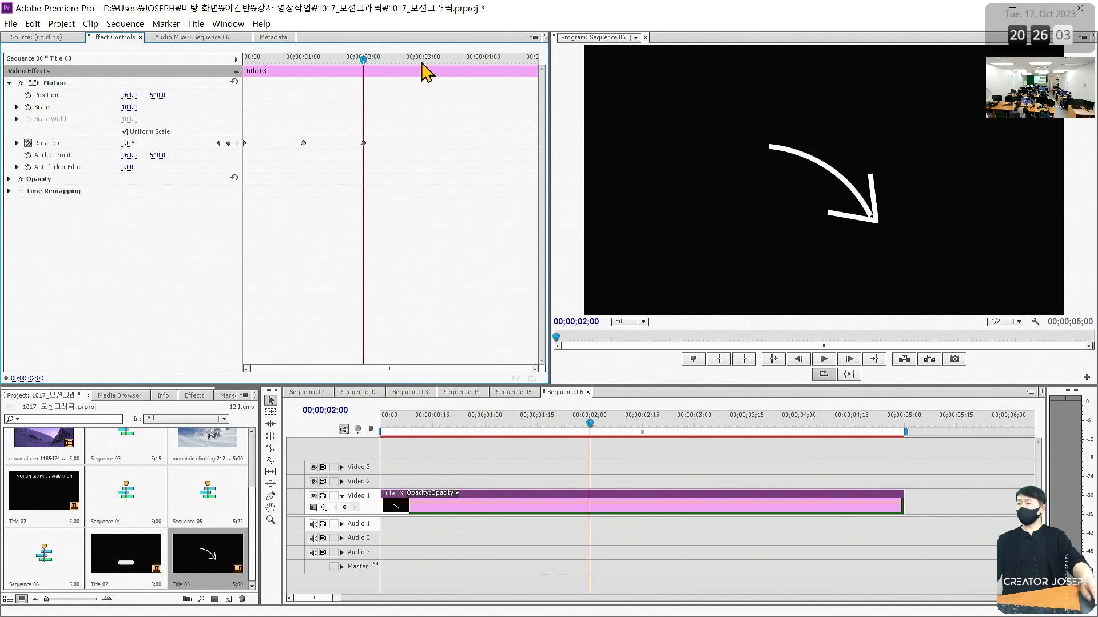
Add Rotation keyframes of 15° at 3 s and 0° at 4 s, then play from the start.
left_click(423, 64)
left_click(127, 143)
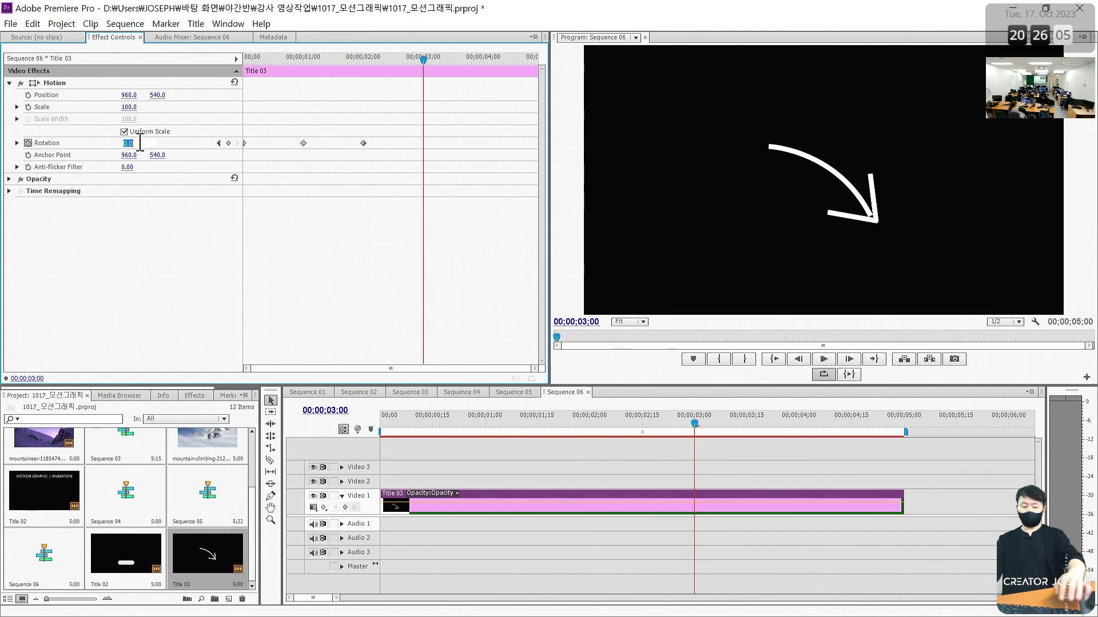
type("15")
key("Return")
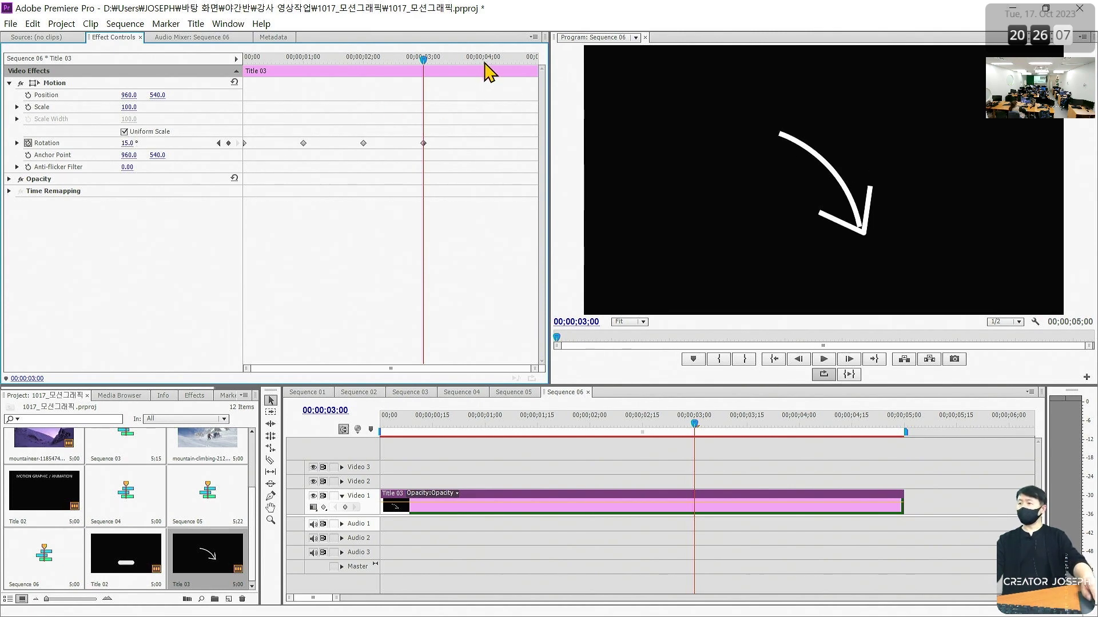
left_click(484, 63)
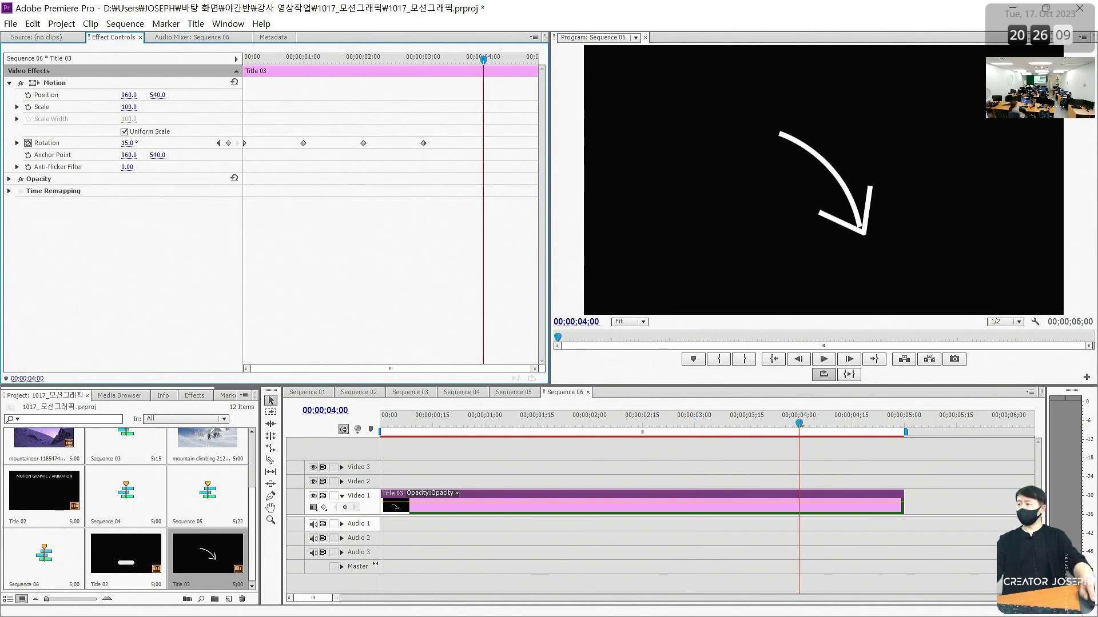
left_click(127, 143)
type("0")
key("Return")
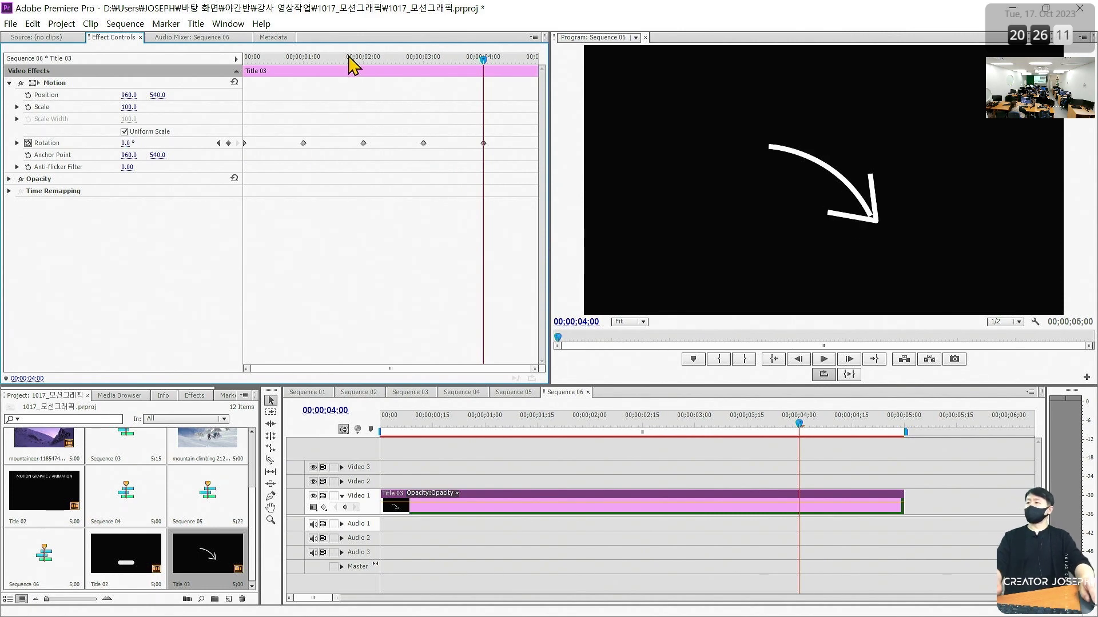
key("Home")
key("space")
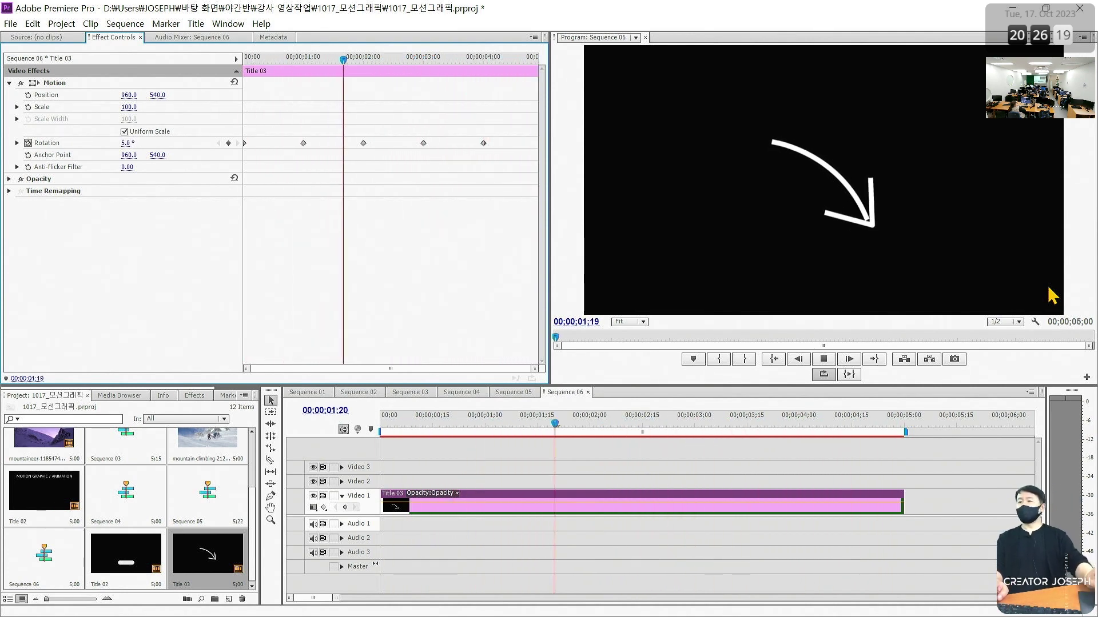
Stop playback, display the arrow's transform frame and centre anchor, and step back two Rotation keyframes.
key("space")
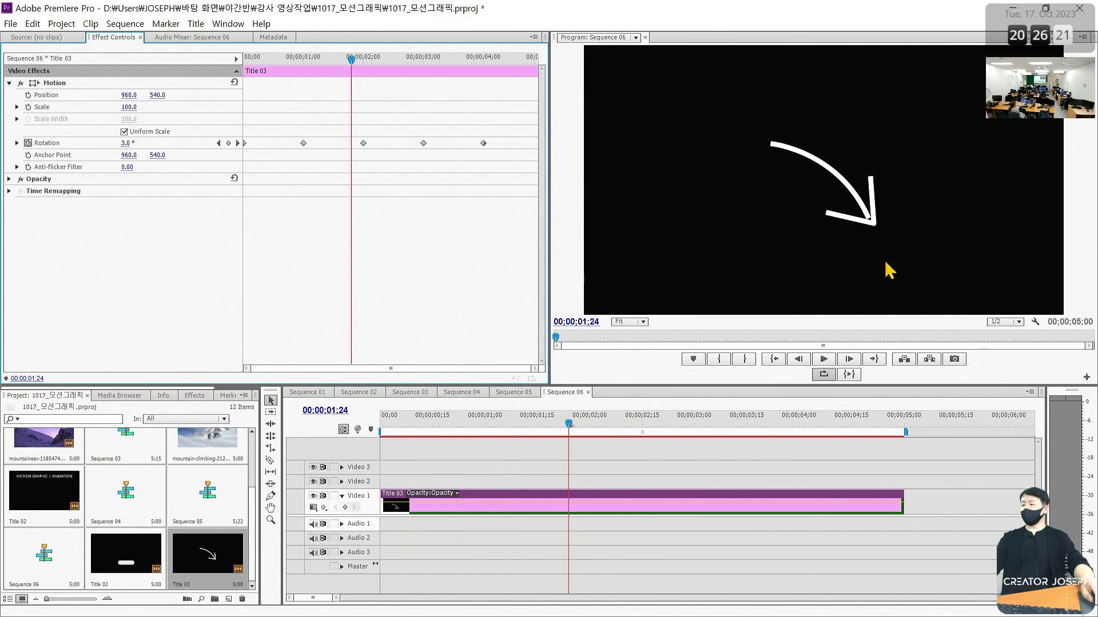
left_click(54, 84)
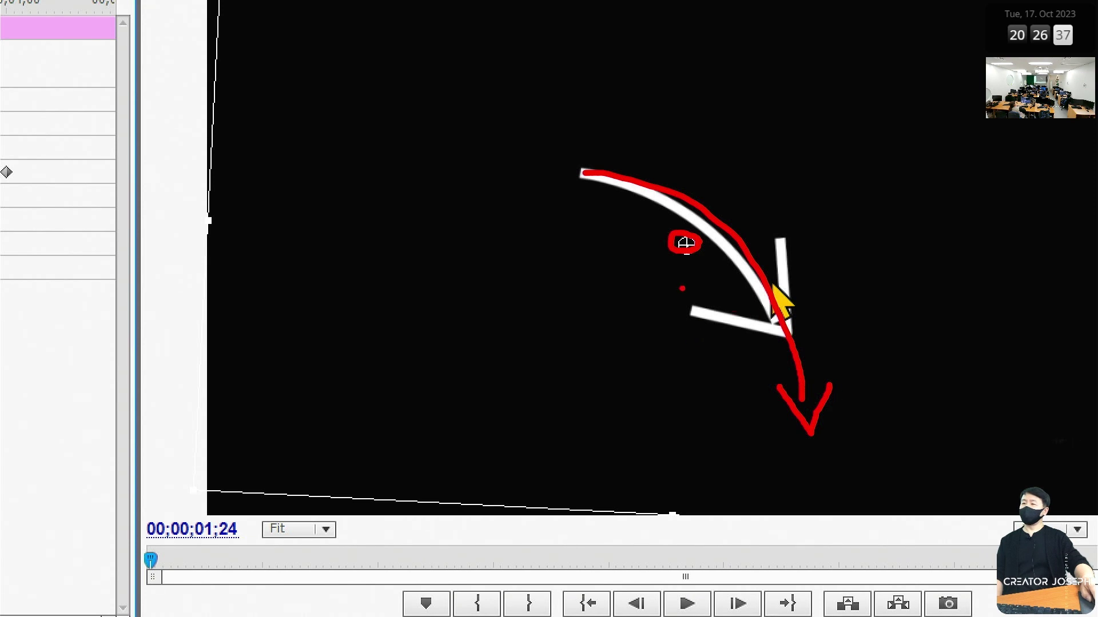
left_click_drag(725, 244, 551, 403)
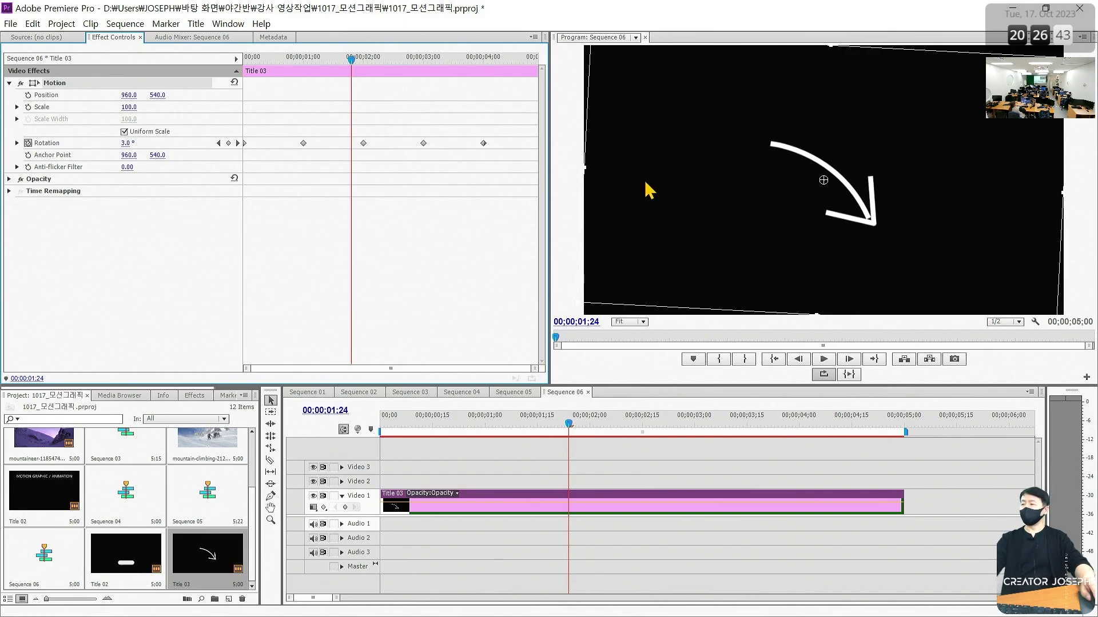
left_click(219, 143)
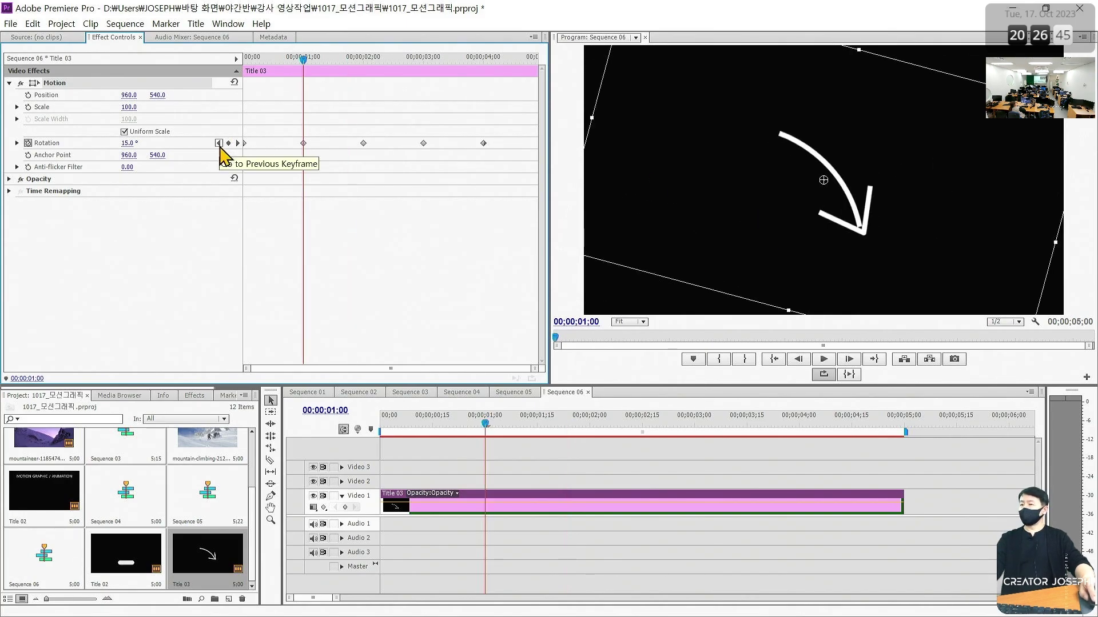
left_click(219, 143)
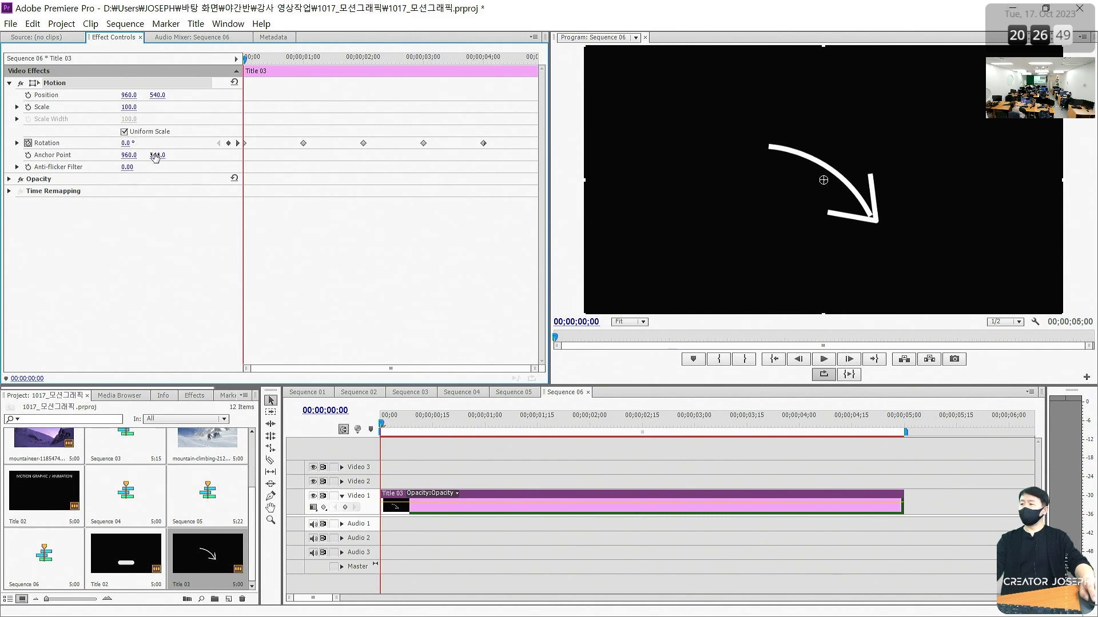
Move the anchor point to 680, 897, reposition the arrow, preview, then switch to the textbook PDF.
mouse_move(156, 159)
left_mouse_down()
mouse_move(117, 167)
mouse_move(83, 155)
left_mouse_up()
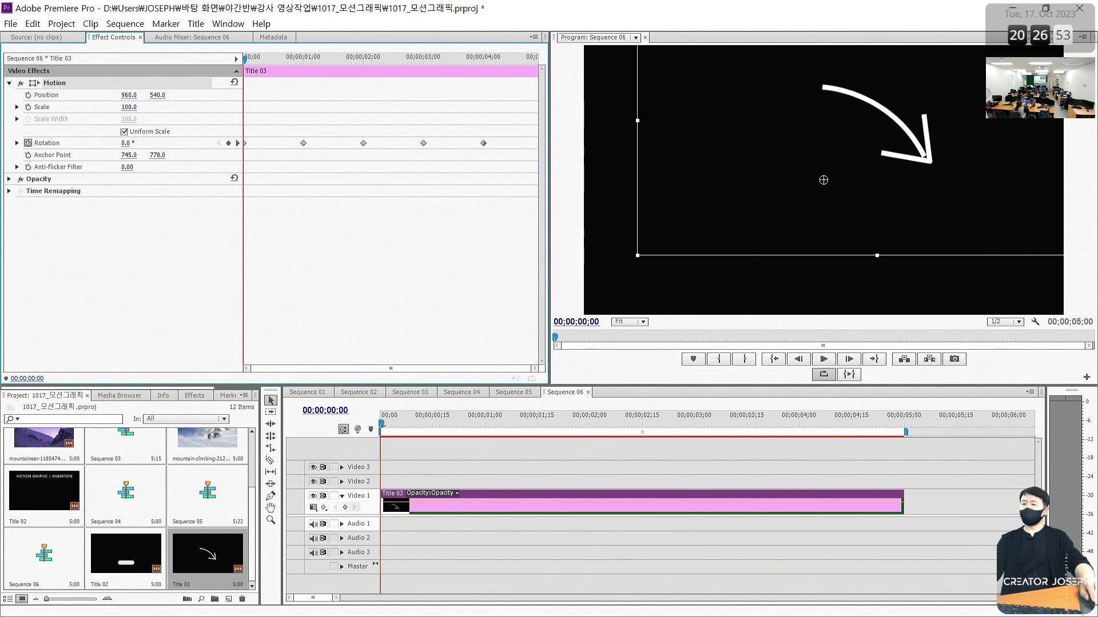
left_click_drag(157, 155, 226, 155)
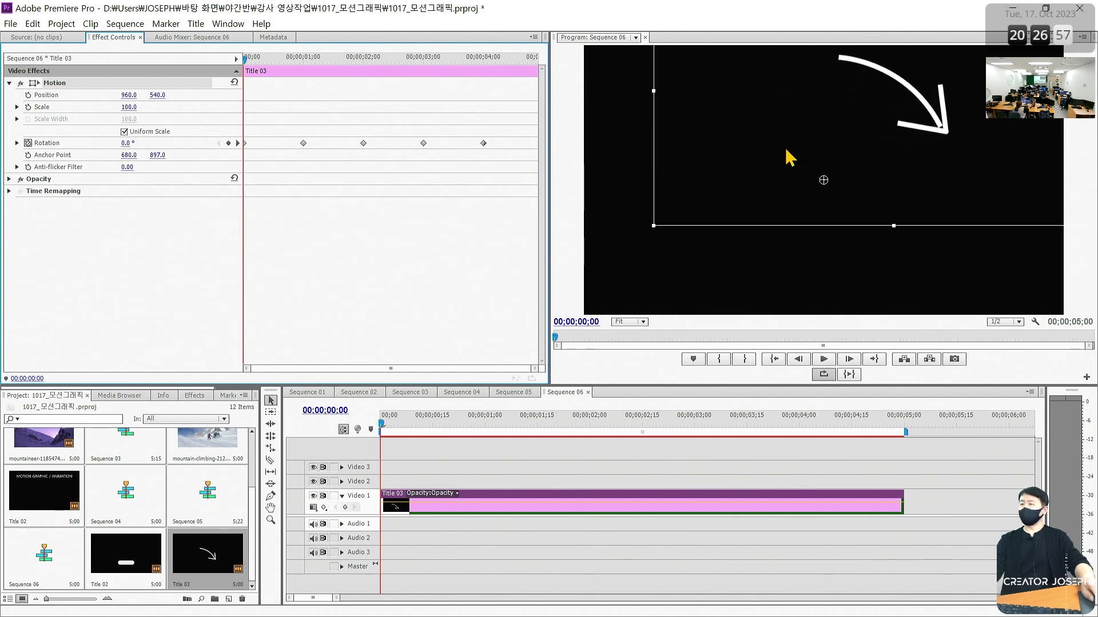
left_click_drag(789, 157, 711, 240)
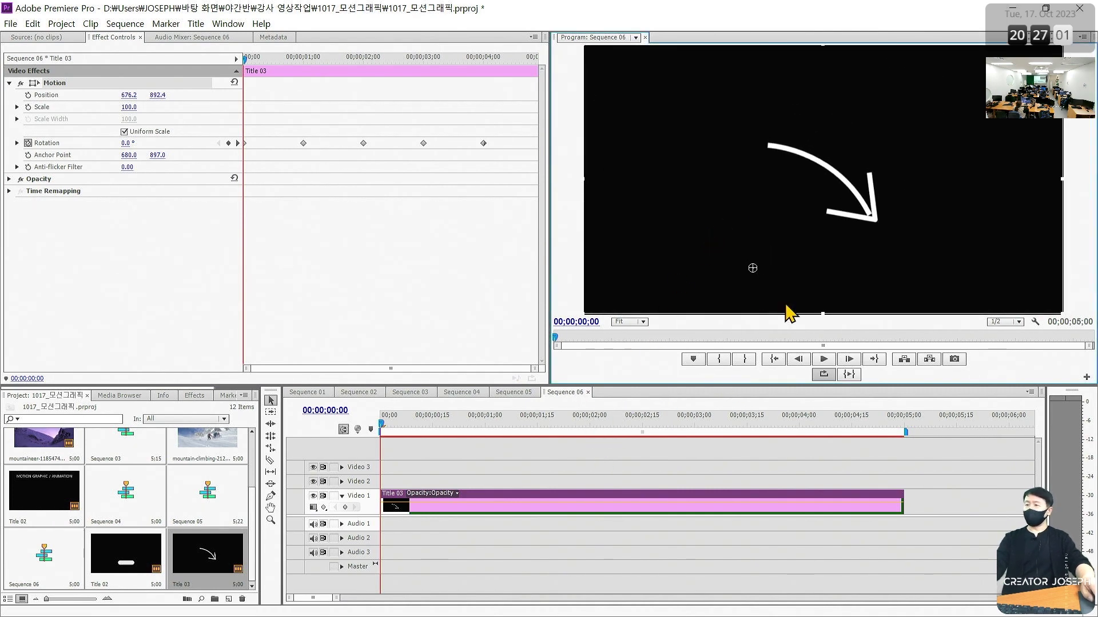
left_click_drag(866, 282, 850, 233)
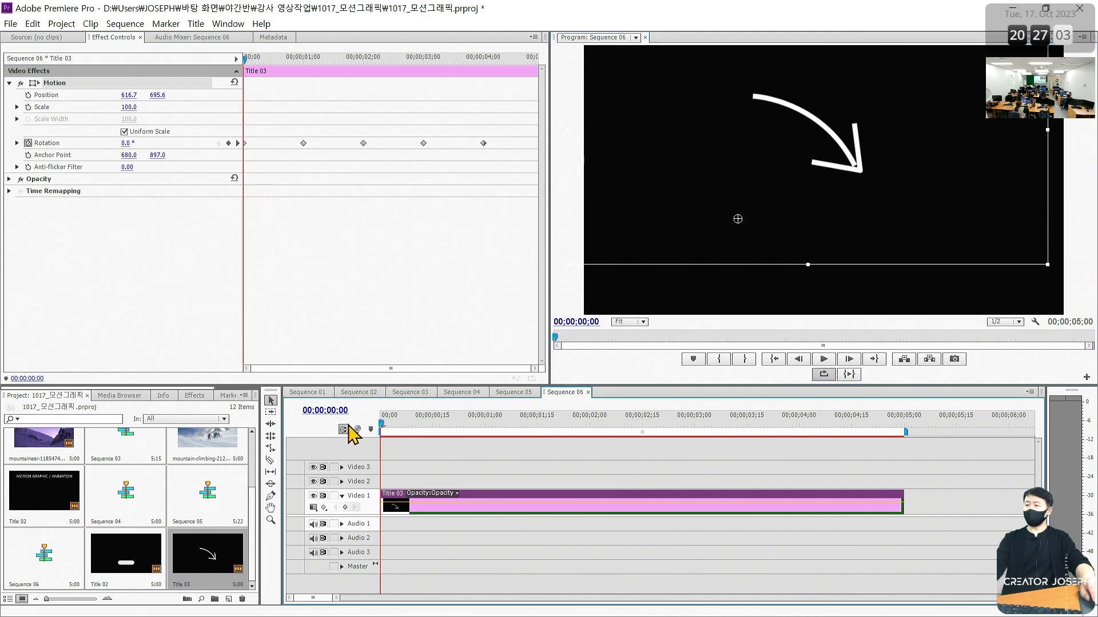
key("space")
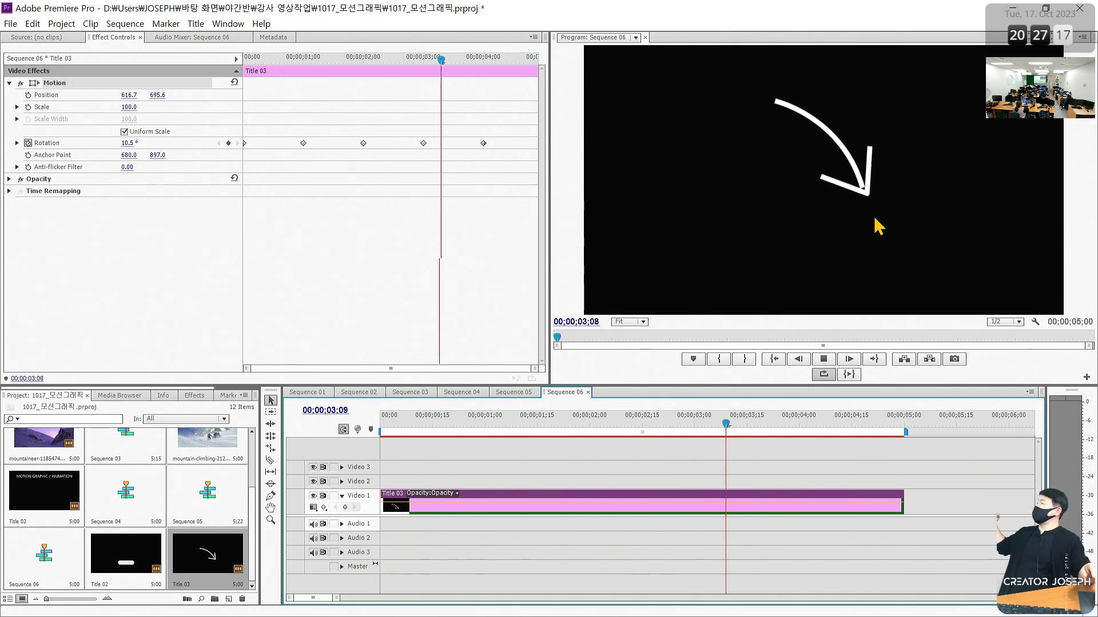
key("space")
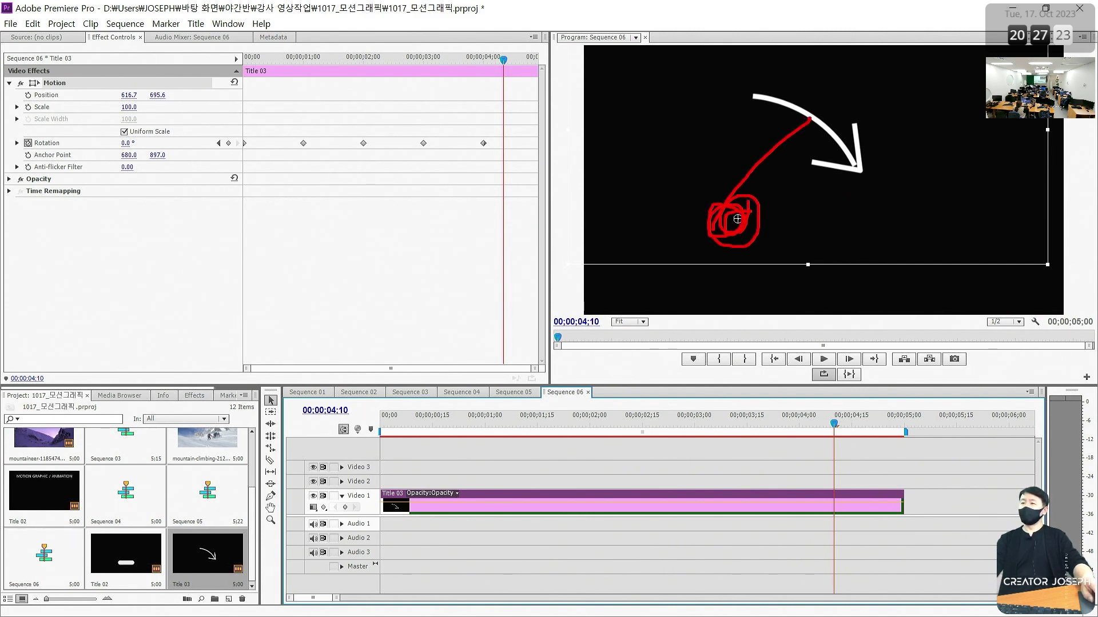
key("Escape")
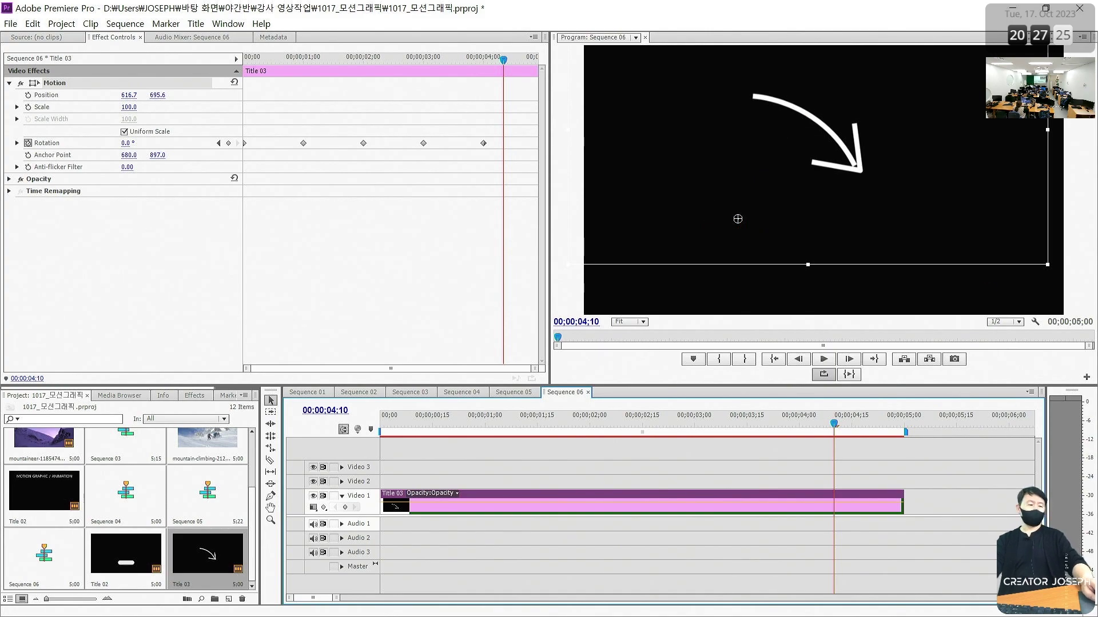
key("alt+Tab")
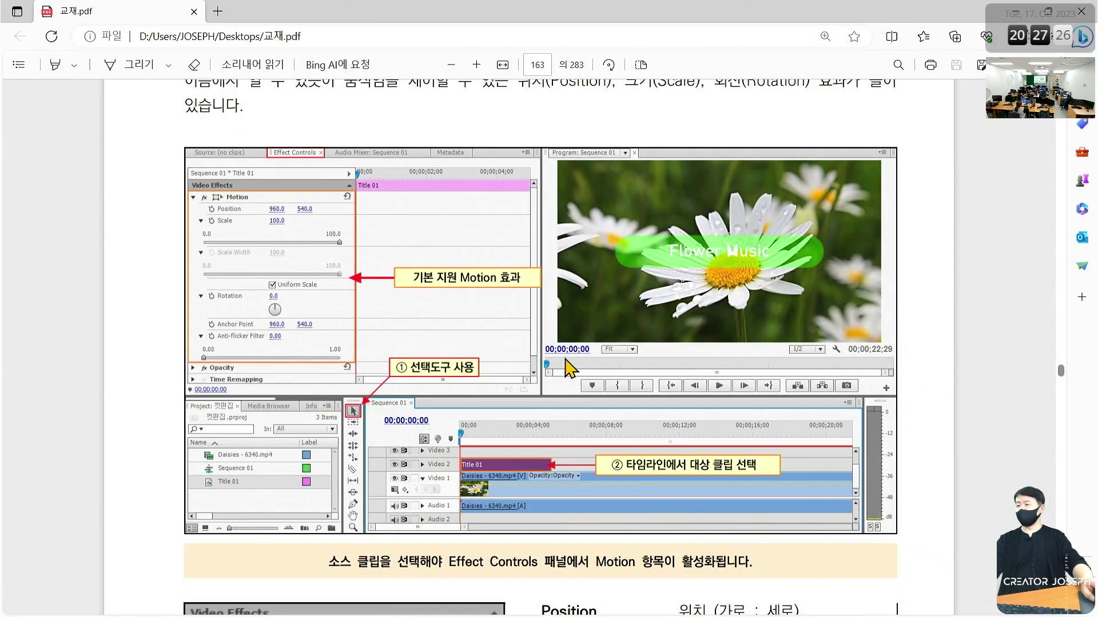
Read the textbook PDF's section 4) Anchor Point, then return to Premiere Pro's Sequence 06.
scroll(566, 359, "down", 5)
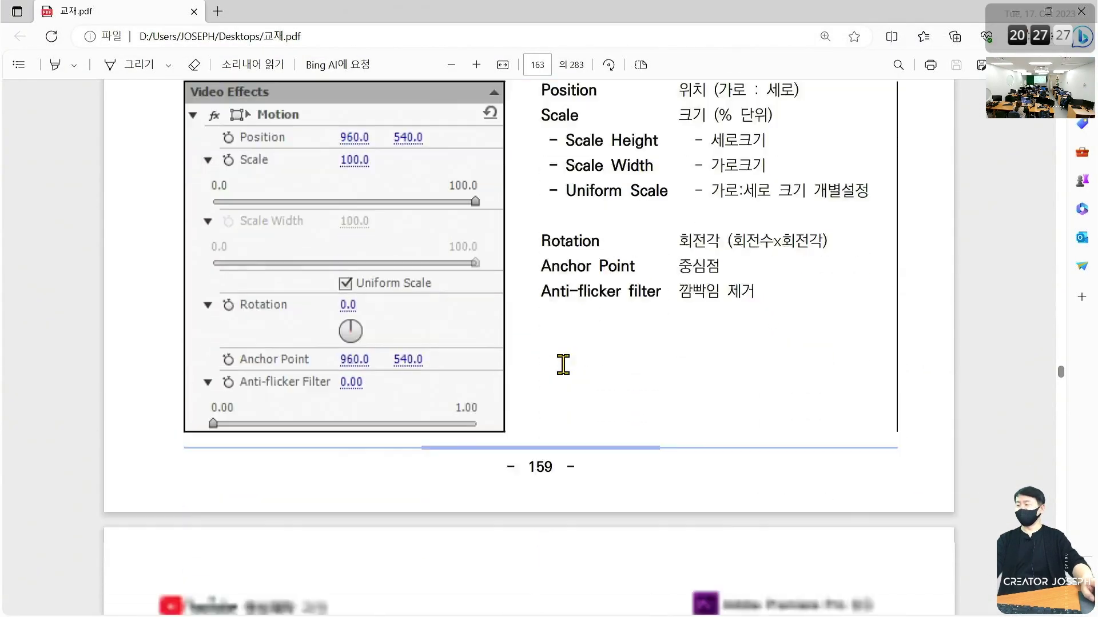
scroll(561, 363, "down", 5)
scroll(561, 362, "down", 4)
scroll(563, 365, "down", 4)
scroll(563, 365, "down", 5)
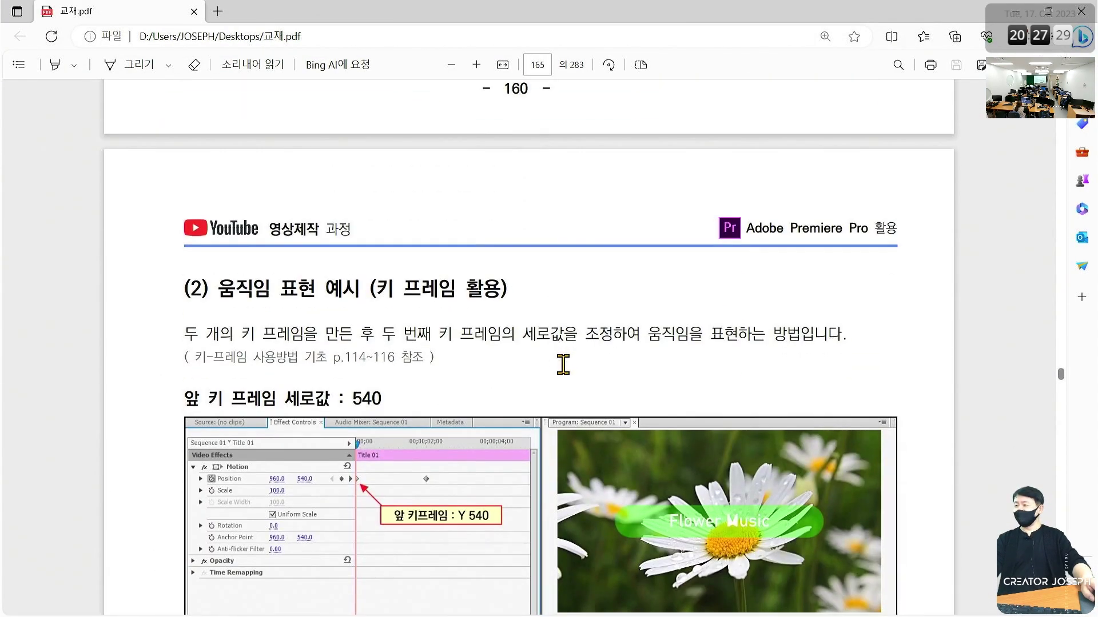
scroll(563, 365, "down", 5)
scroll(564, 366, "down", 5)
scroll(564, 366, "down", 5)
scroll(565, 366, "down", 5)
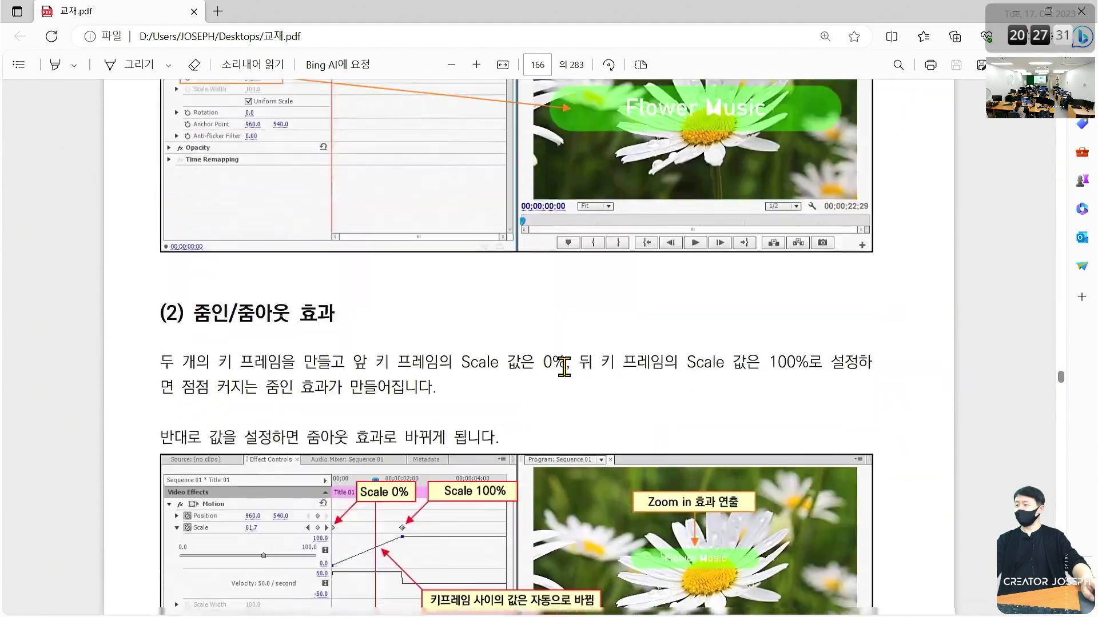
scroll(565, 367, "down", 5)
scroll(565, 366, "down", 5)
scroll(564, 366, "down", 5)
scroll(564, 369, "down", 5)
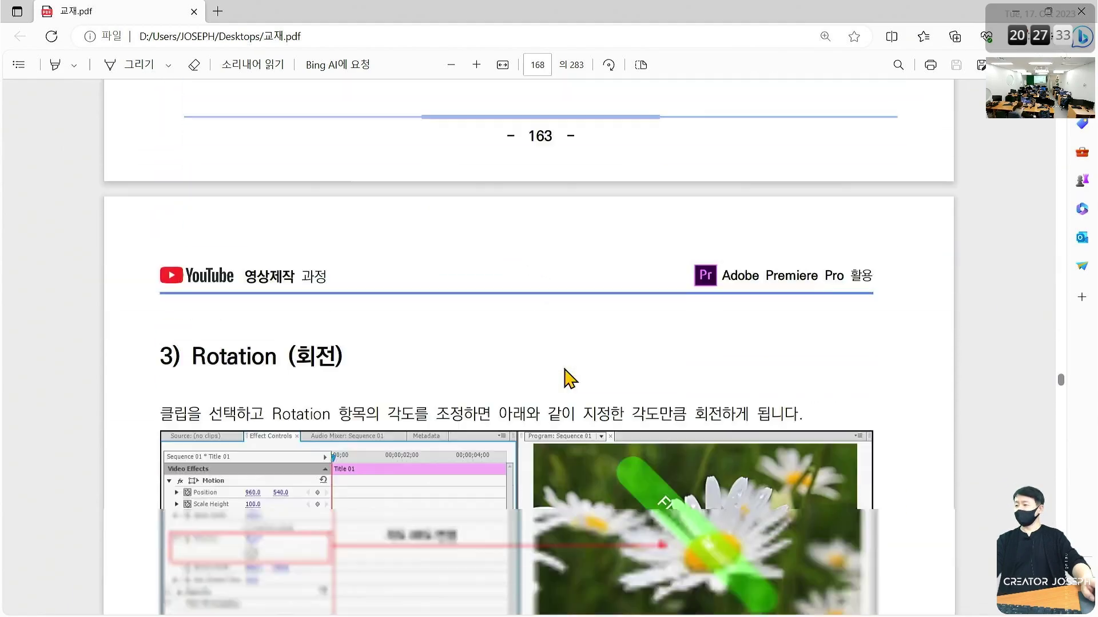
scroll(567, 375, "down", 5)
scroll(568, 377, "down", 5)
scroll(570, 379, "down", 5)
scroll(569, 379, "up", 3)
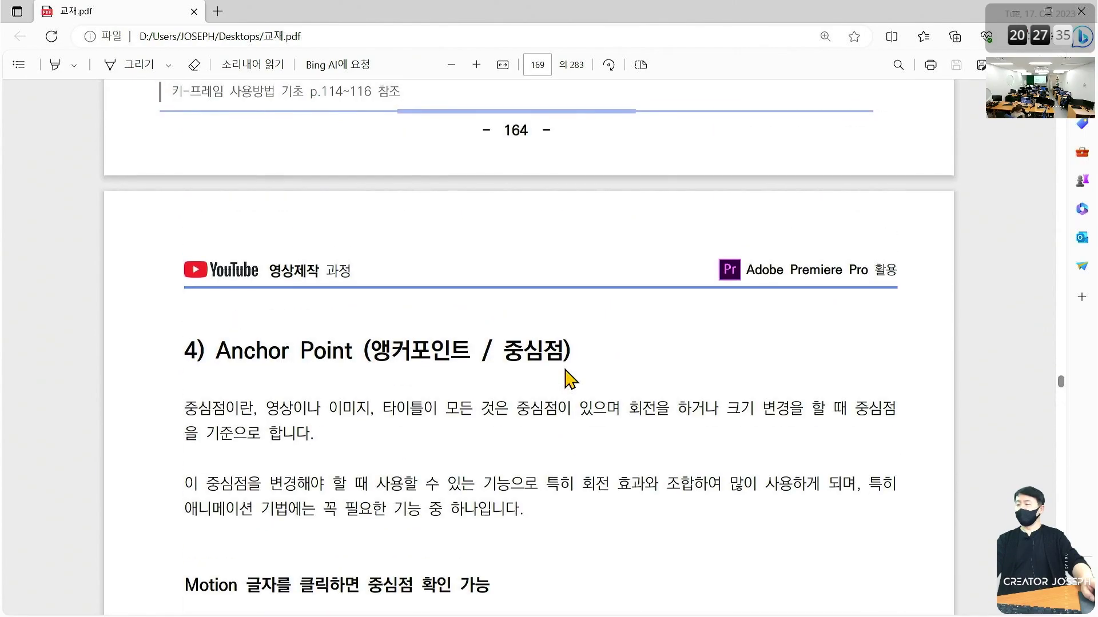
scroll(568, 378, "down", 4)
scroll(569, 379, "down", 5)
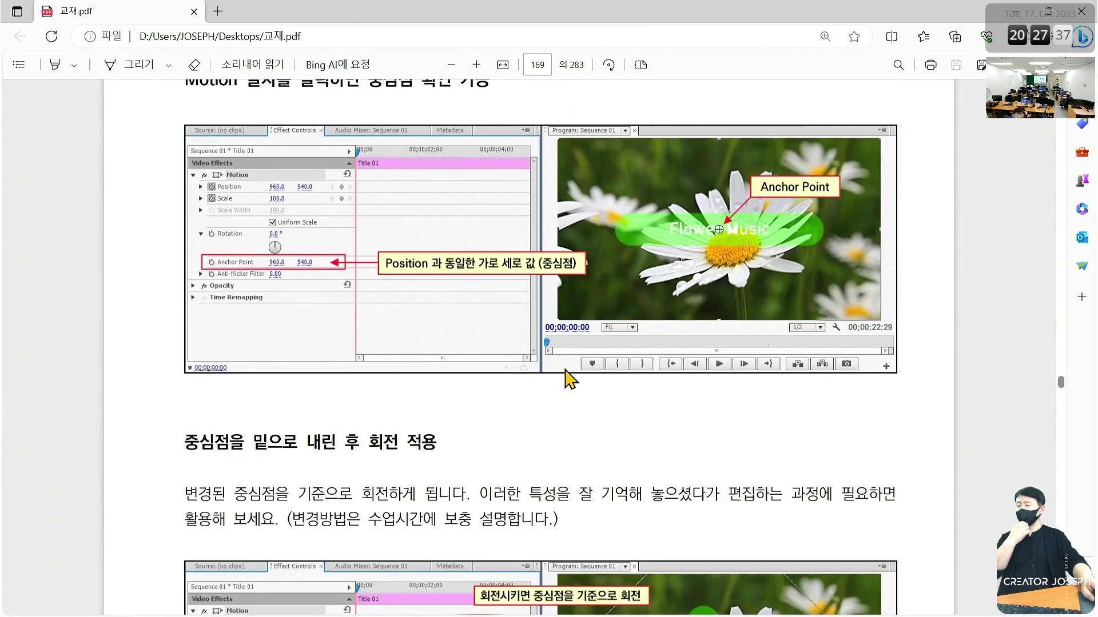
scroll(569, 378, "down", 5)
scroll(569, 378, "down", 3)
scroll(567, 378, "up", 3)
scroll(568, 378, "up", 5)
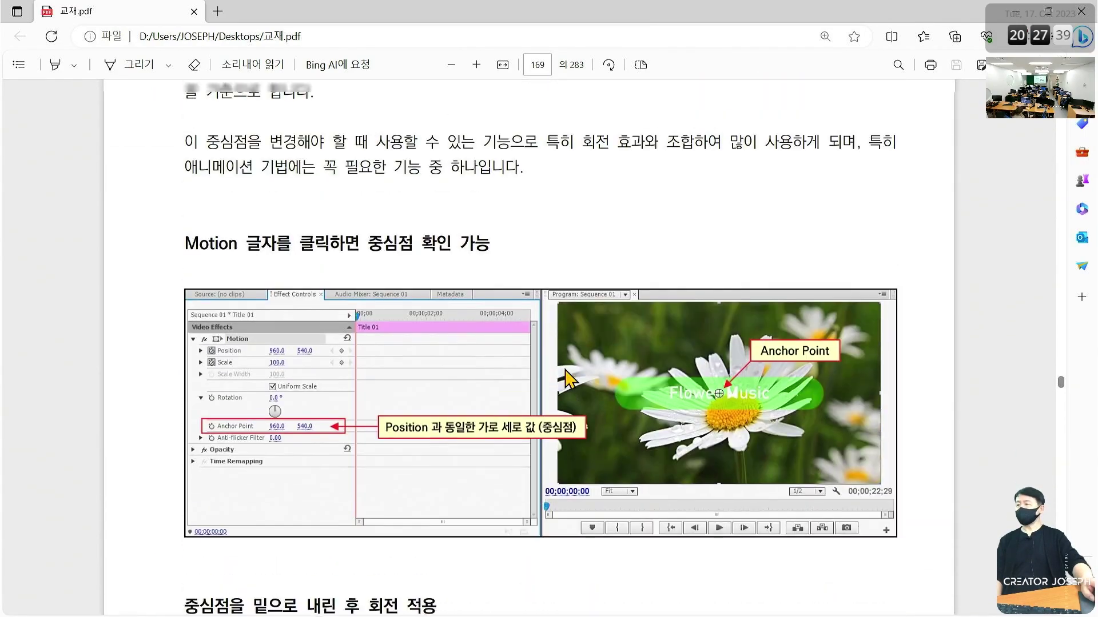
scroll(568, 379, "up", 3)
scroll(568, 379, "up", 2)
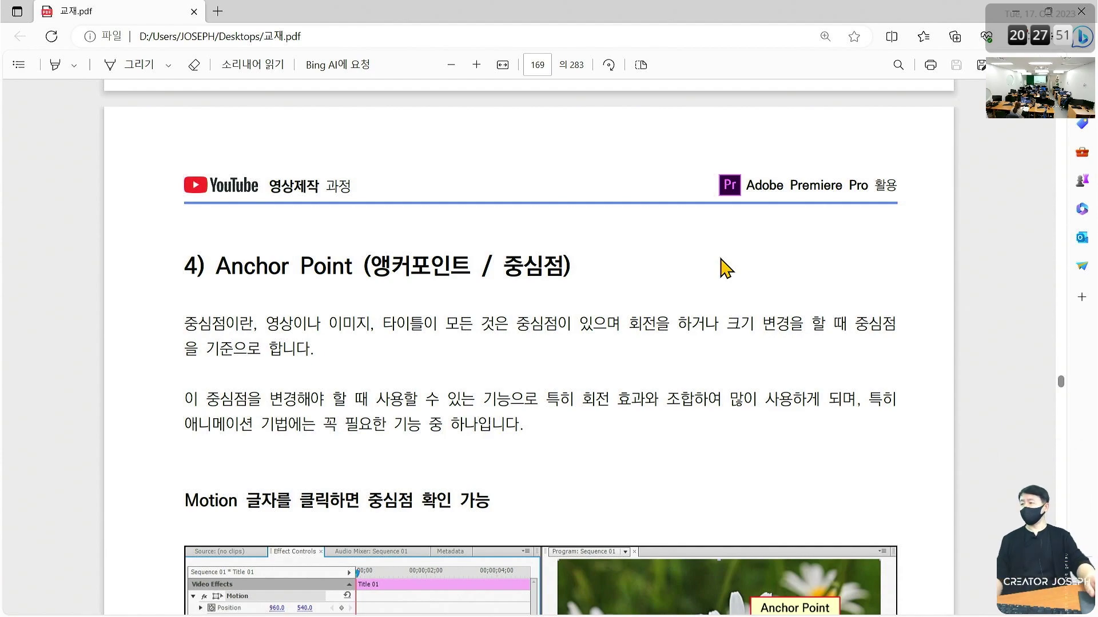
scroll(689, 277, "down", 3)
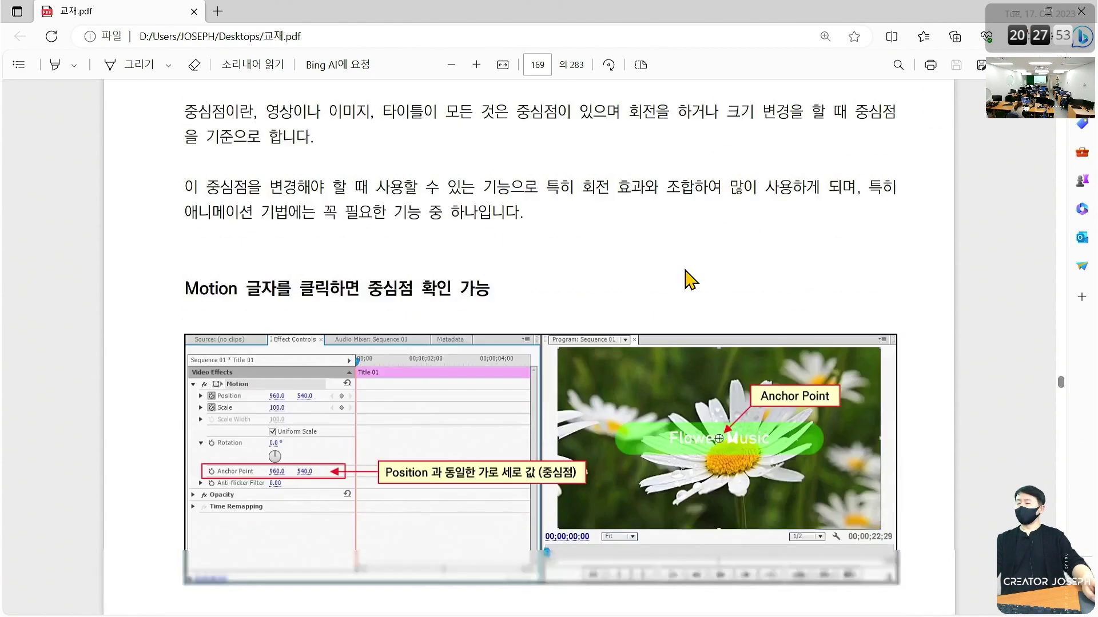
scroll(689, 277, "down", 3)
scroll(690, 280, "down", 3)
scroll(689, 280, "down", 5)
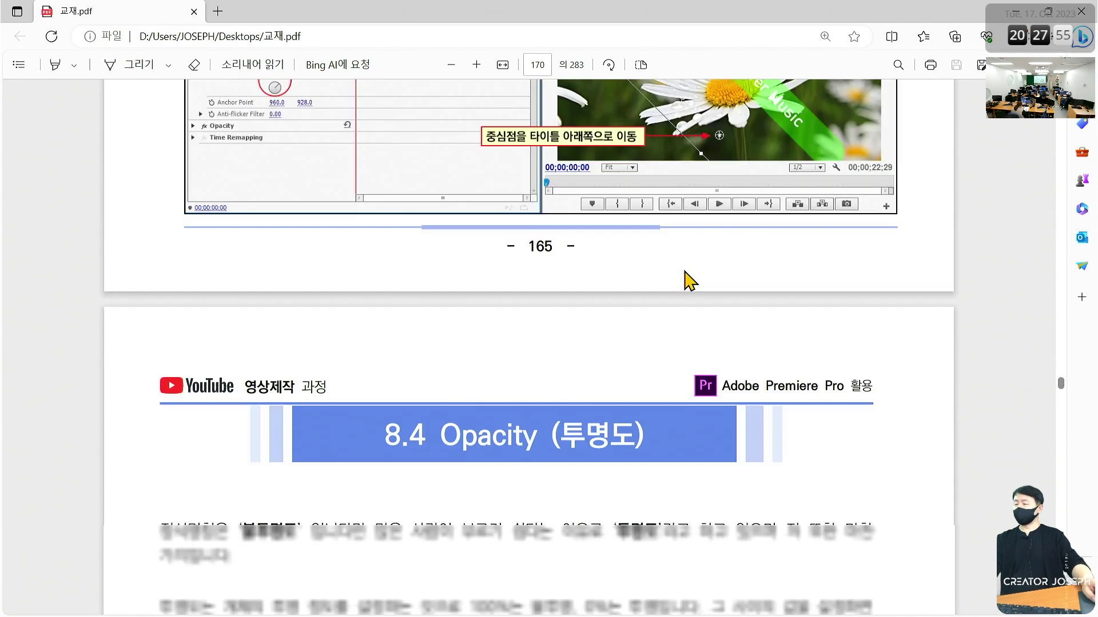
key("alt+Tab")
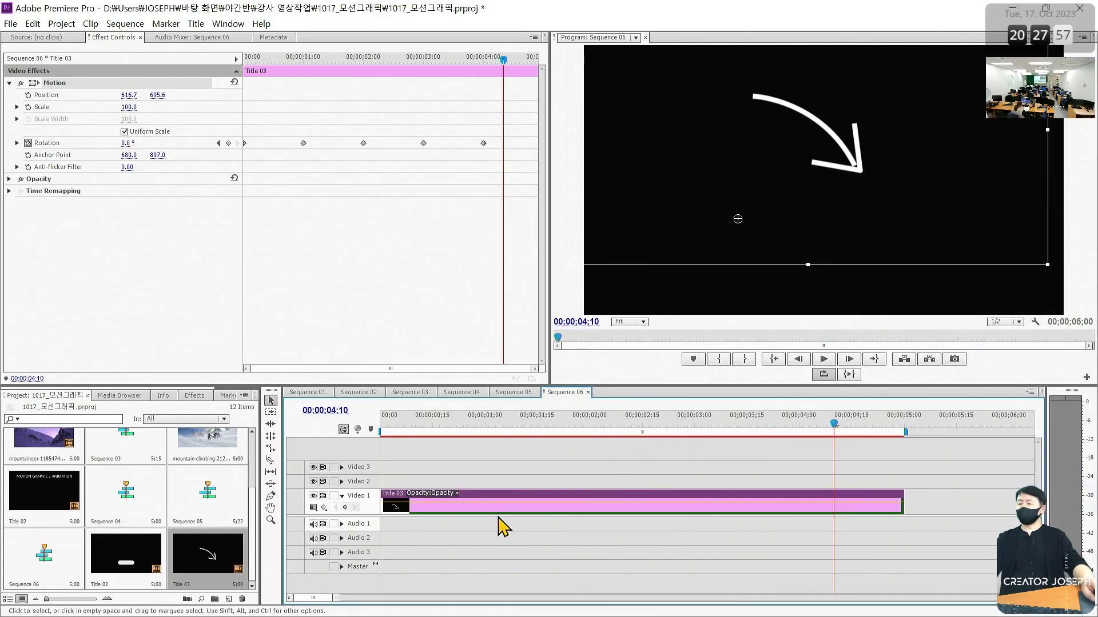
Create a new sequence, Sequence 07, with the default New Sequence settings.
left_click(494, 549)
left_click(11, 23)
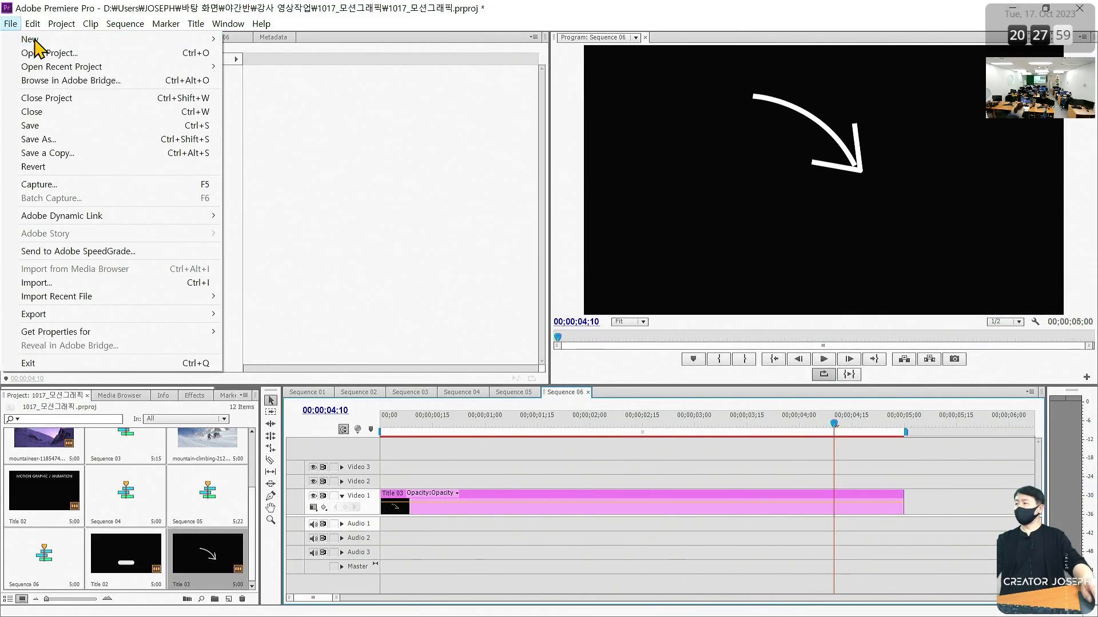
mouse_move(143, 40)
left_click(251, 67)
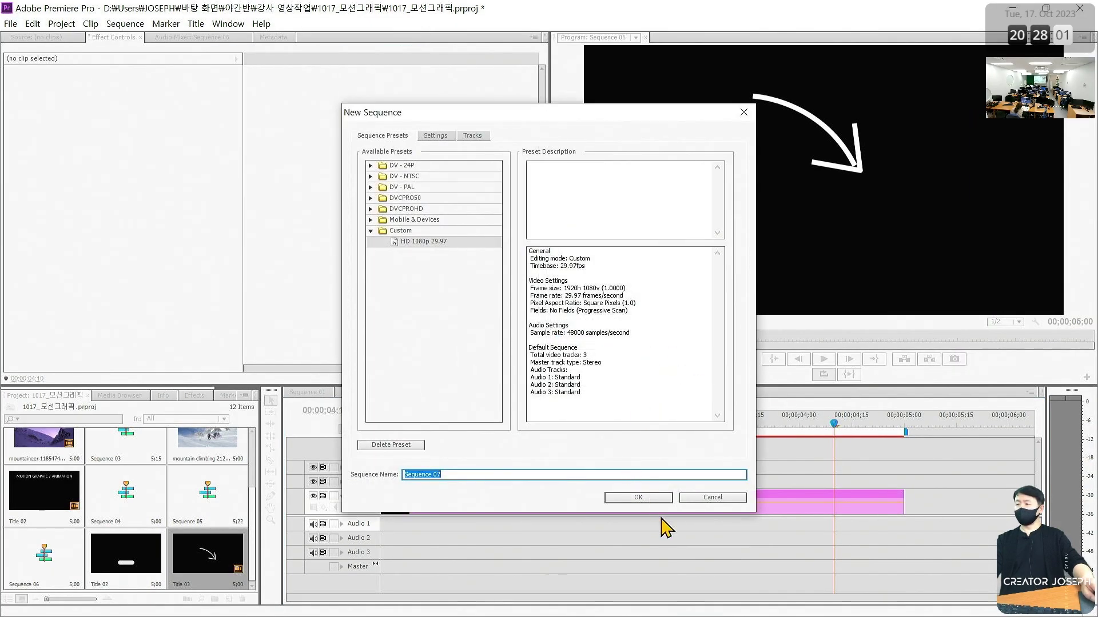
left_click(649, 497)
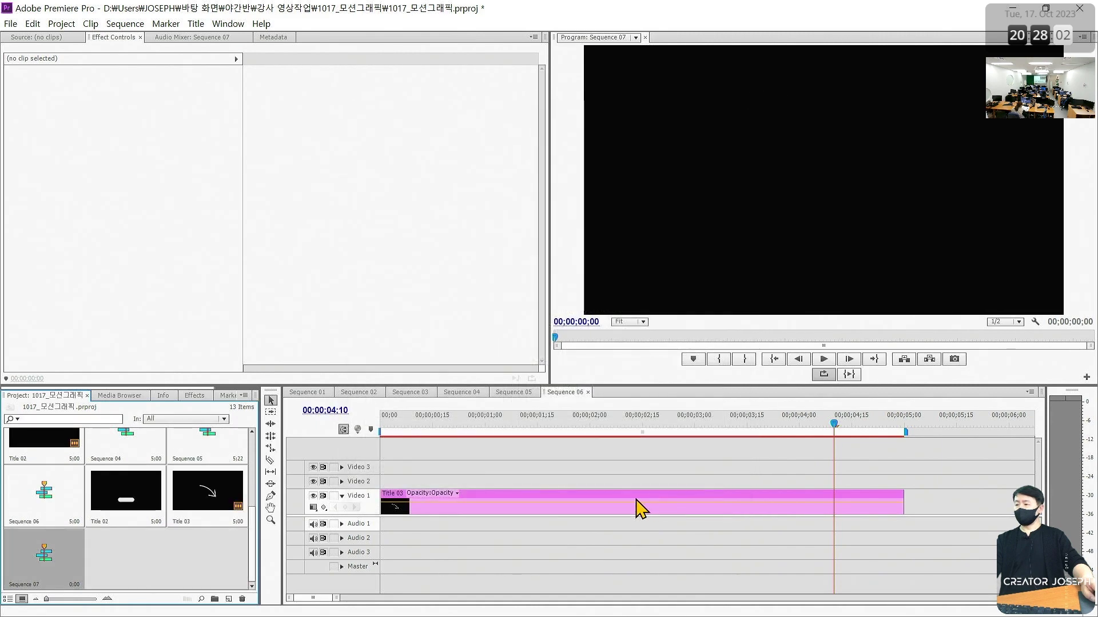
Place the Title 02 white bar clip at the start of Video 1 in Sequence 07.
left_click(135, 510)
left_click(563, 392)
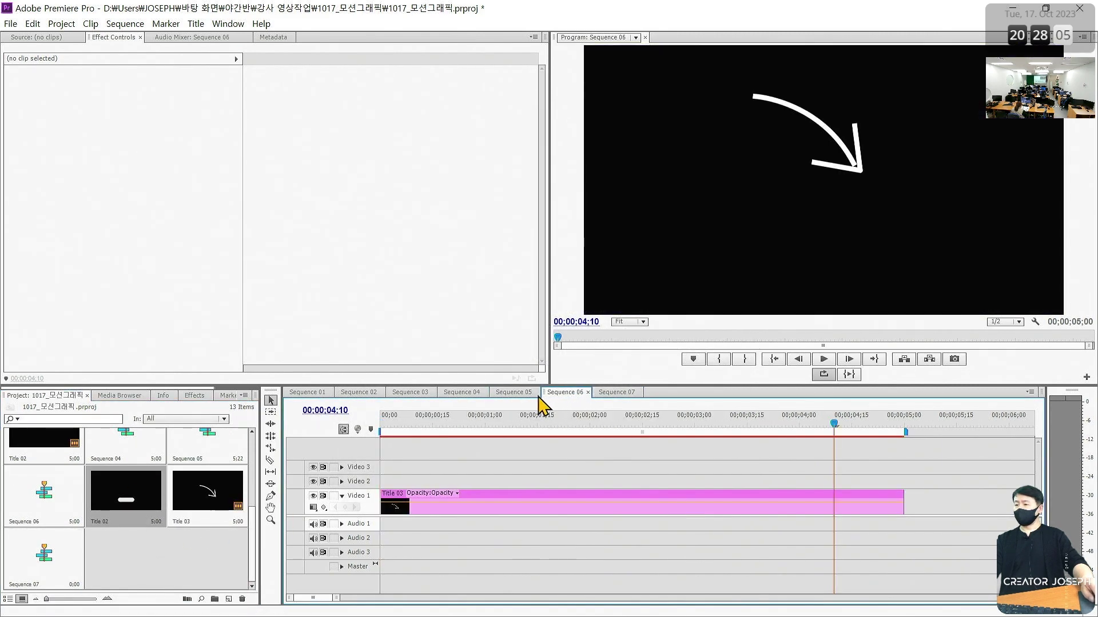
left_click(513, 393)
left_click(616, 392)
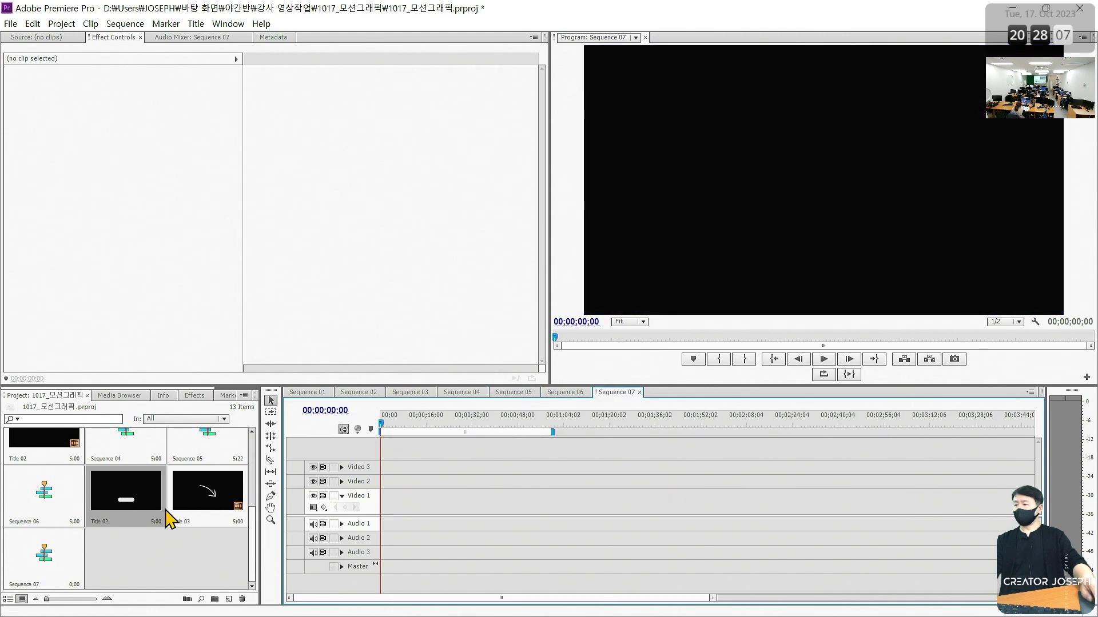
left_click_drag(128, 494, 415, 506)
key("equal")
key("equal")
key("equal")
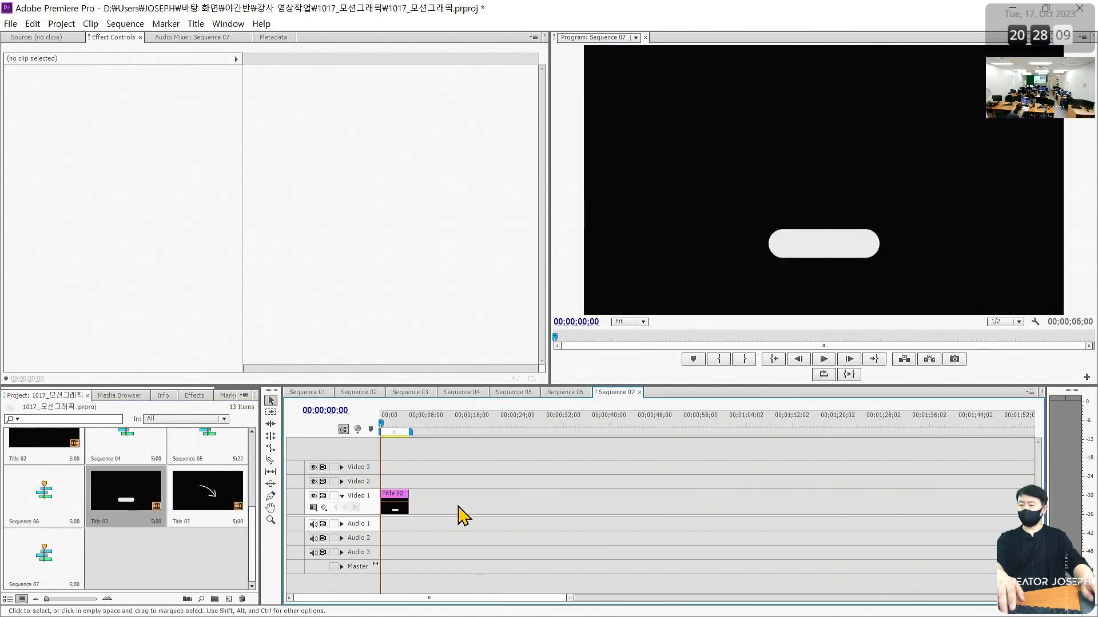
Select the Title 02 clip and expand its Motion properties in Effect Controls.
left_click(430, 516)
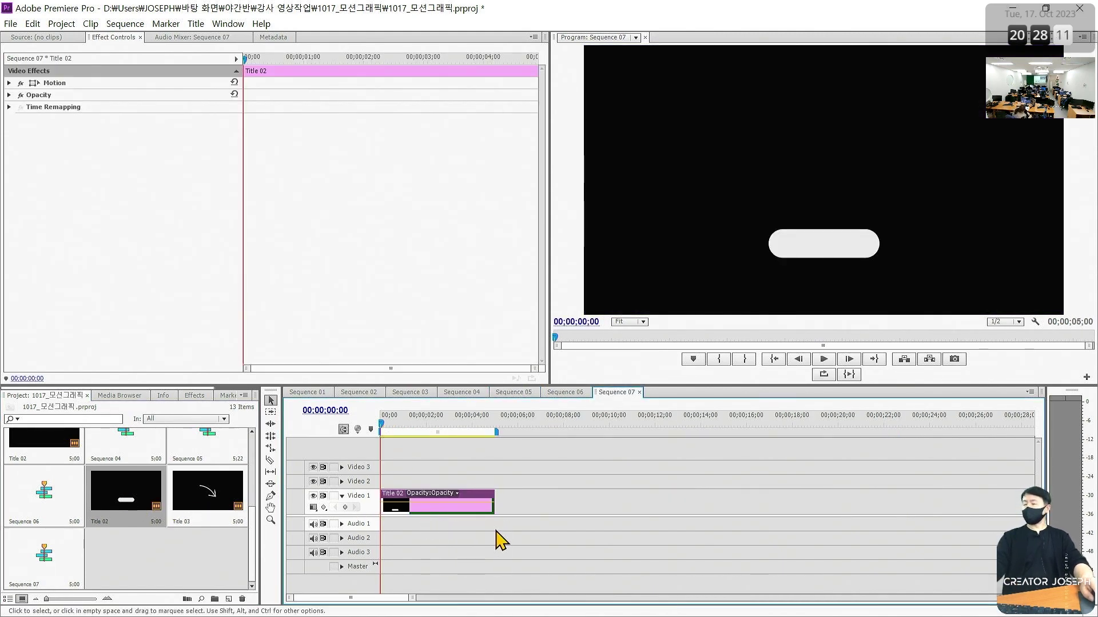
left_click(535, 529)
left_click(469, 512)
left_click(515, 502)
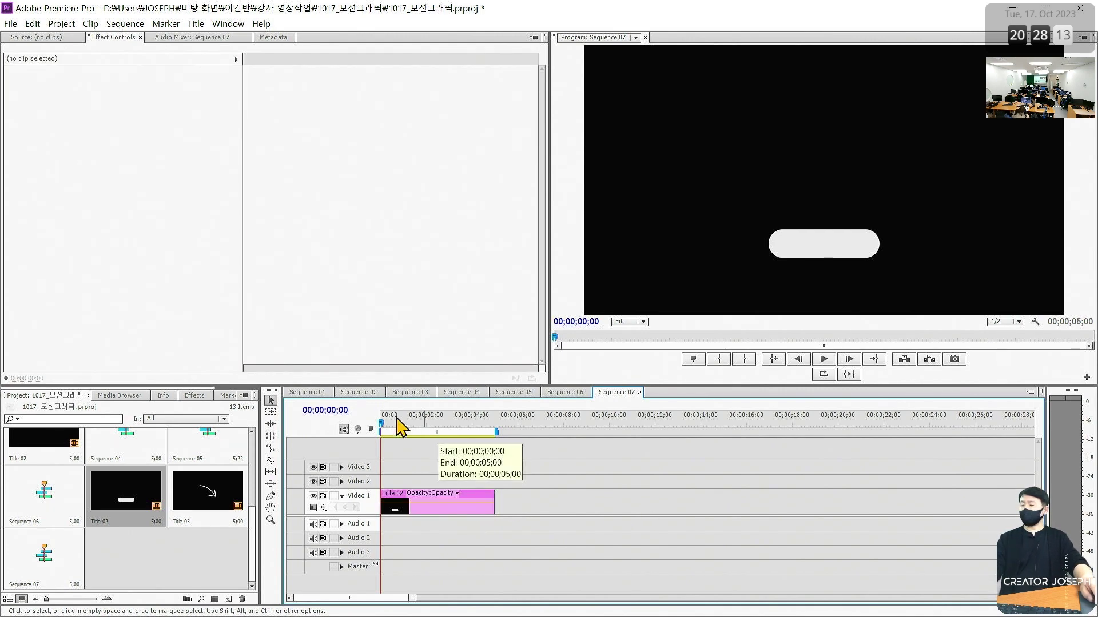
left_click(435, 503)
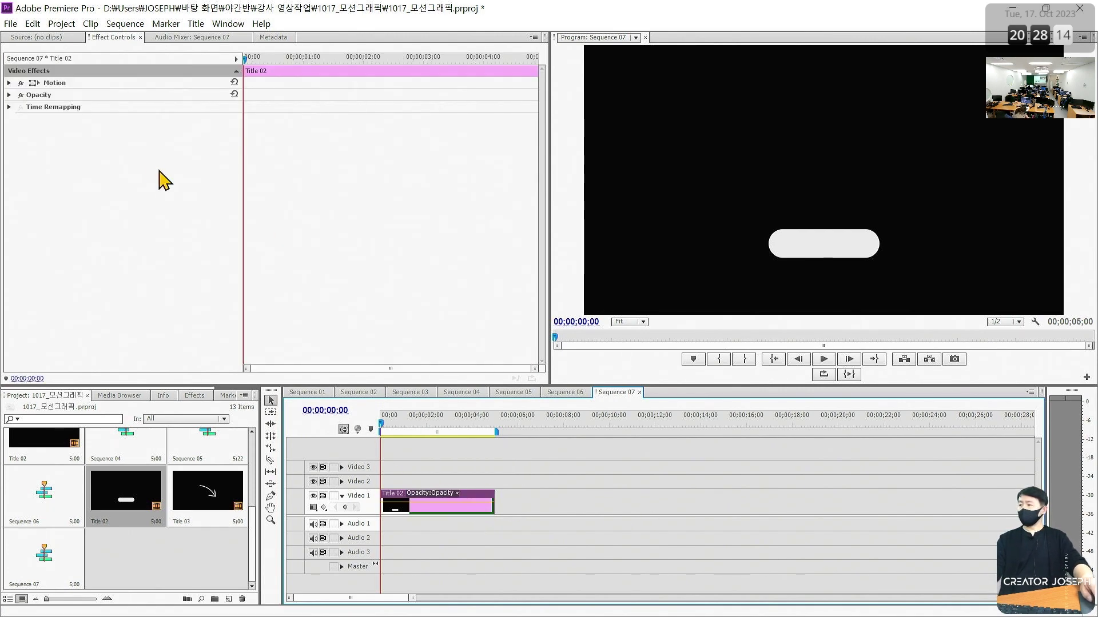
left_click(9, 82)
Keyframe Rotation at 0° at 00;00 and three full turns (3x0) at 5 seconds.
left_click(27, 143)
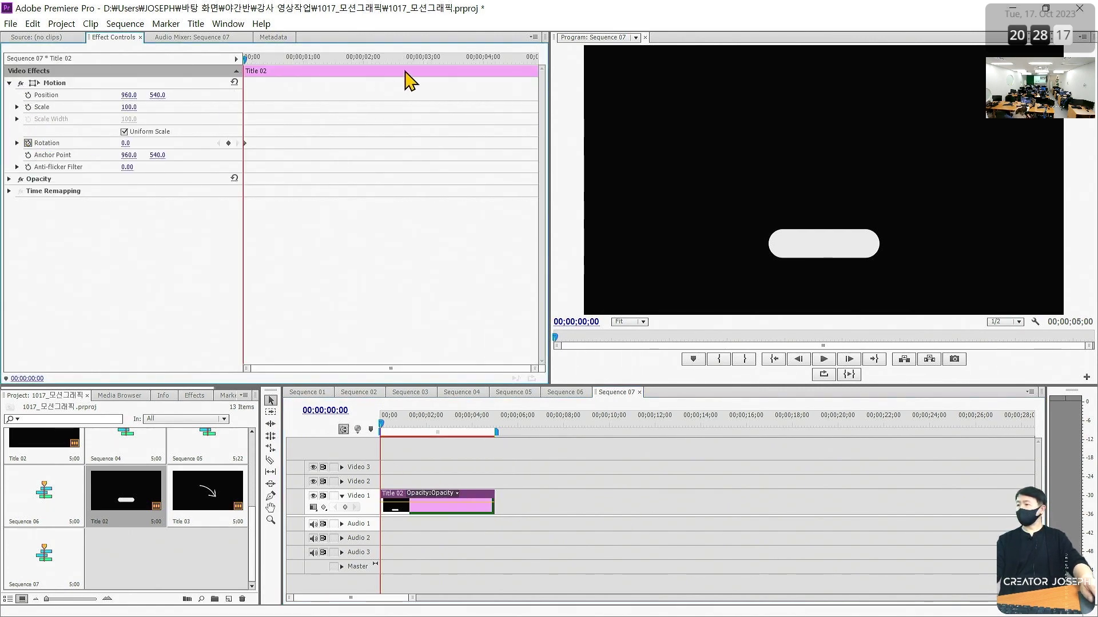
key("End")
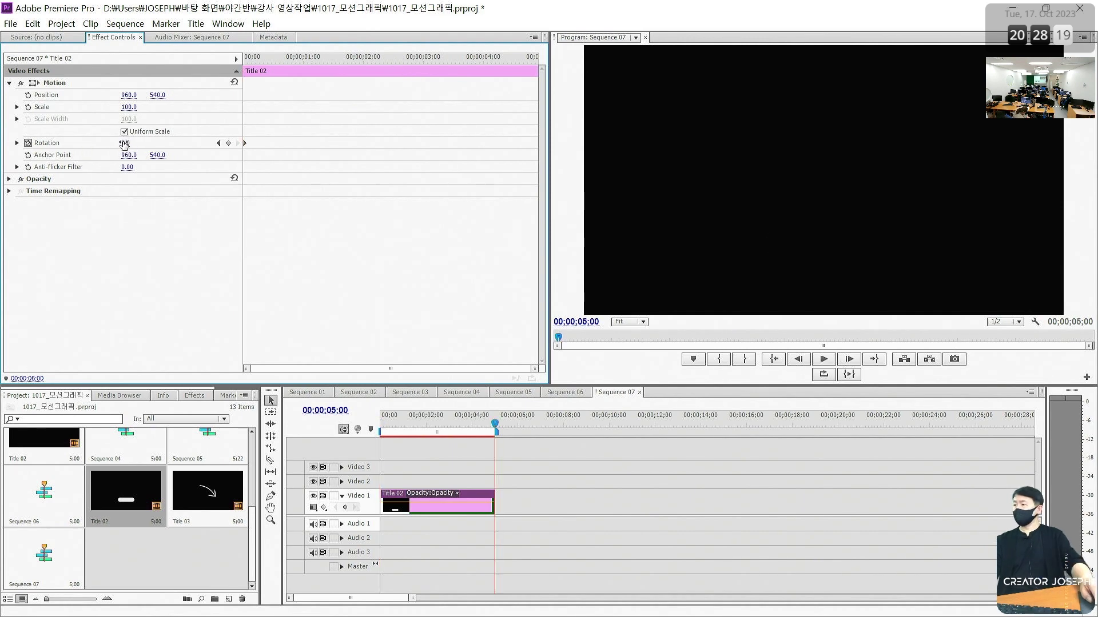
type("3x")
key("Return")
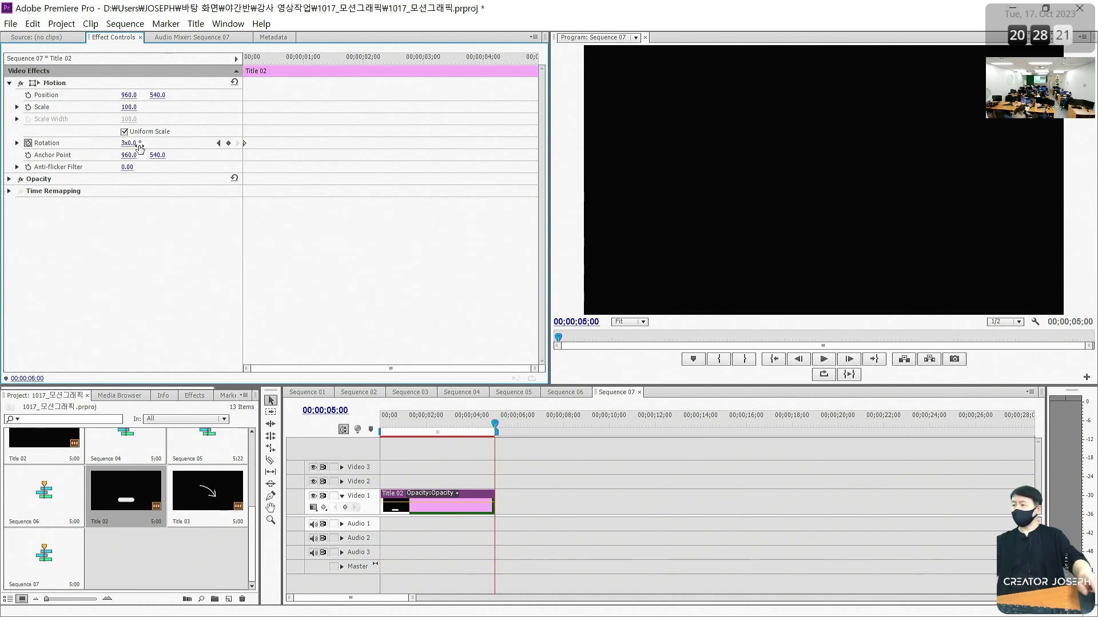
Play Sequence 07 from the start to preview the bar's spin.
left_click(382, 421)
key("space")
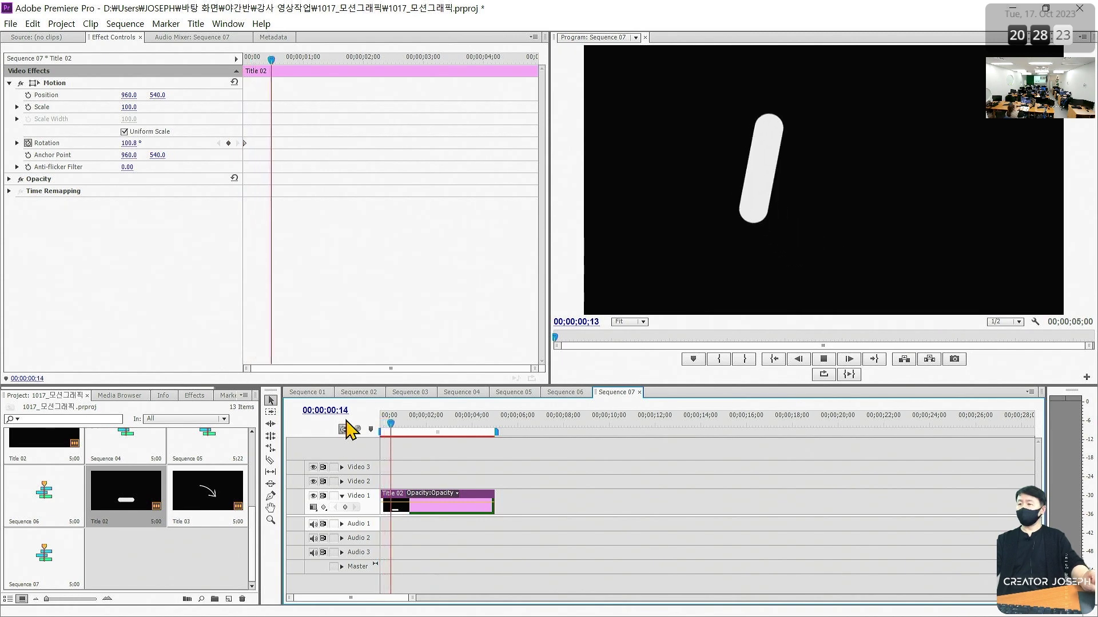
key("space")
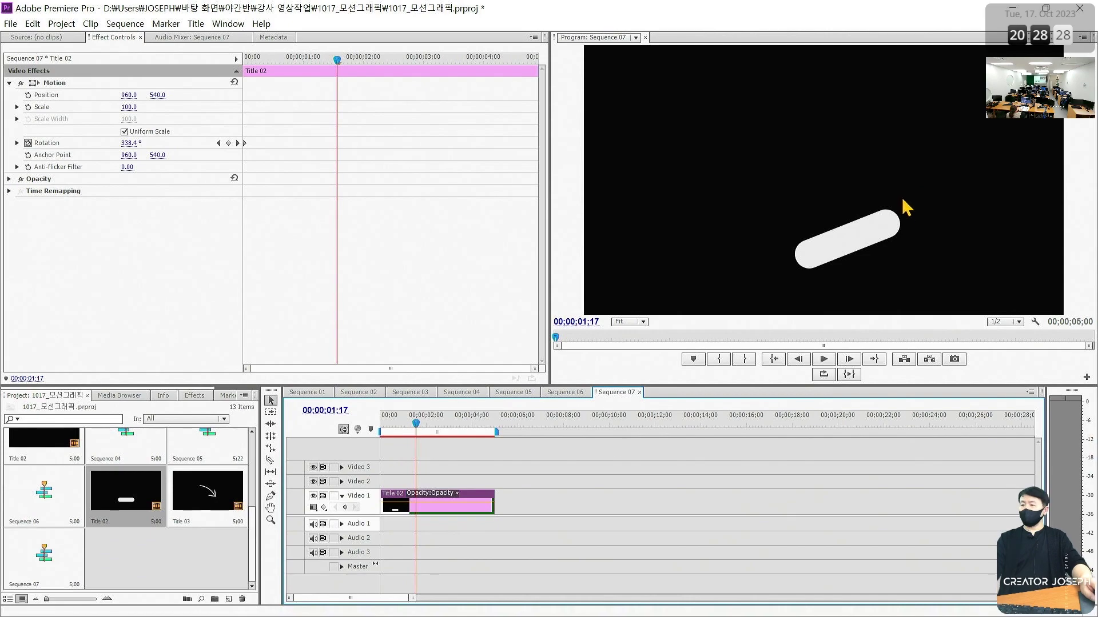
key("space")
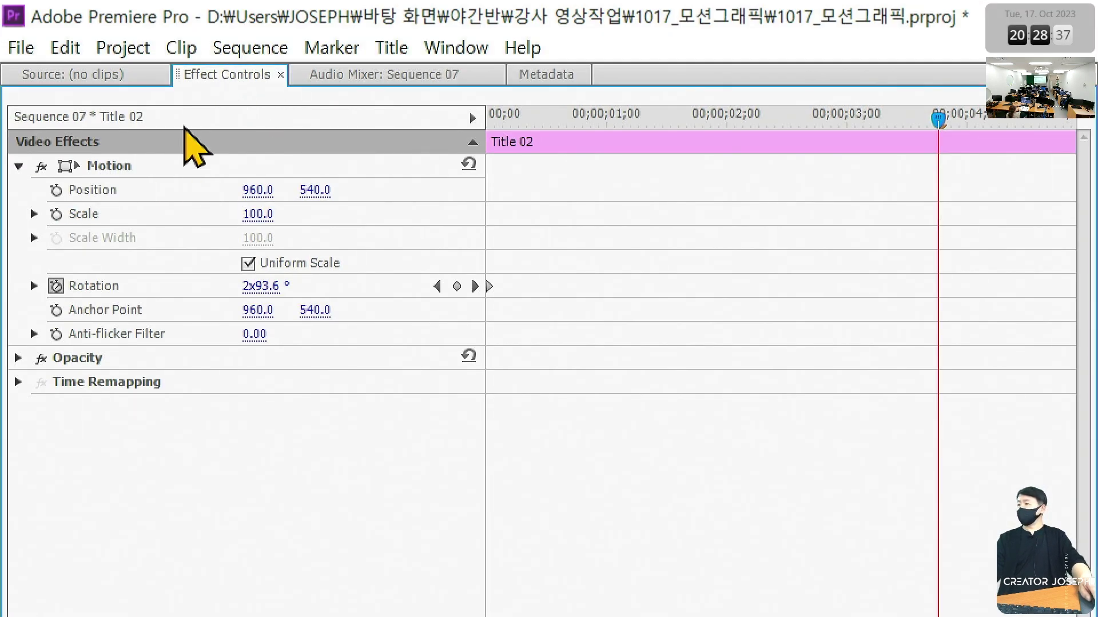
left_click(119, 167)
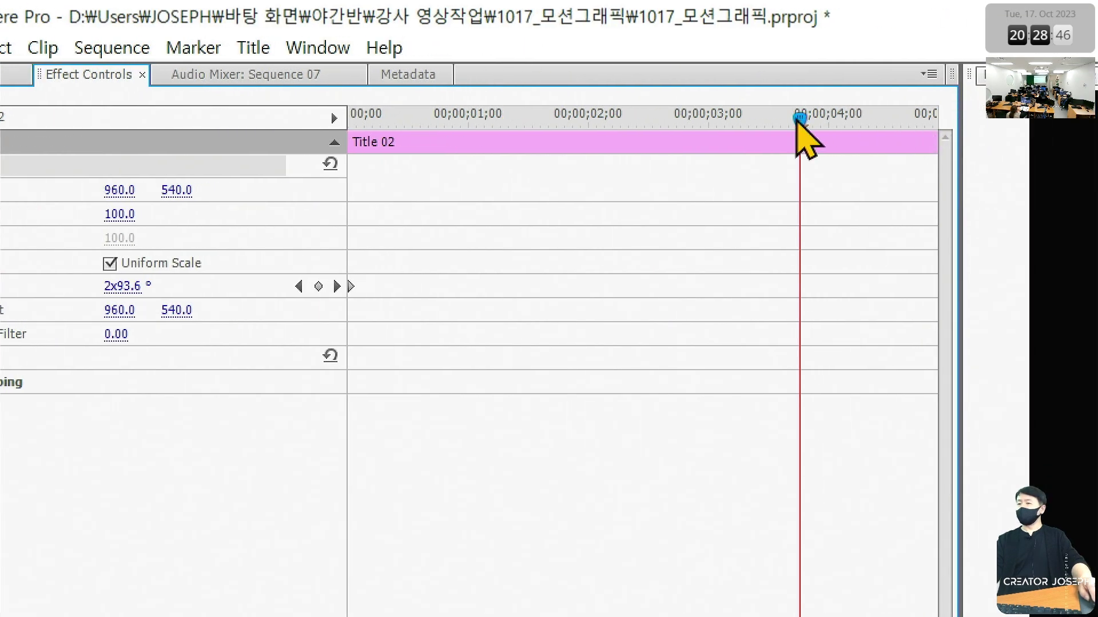
left_click_drag(802, 117, 291, 127)
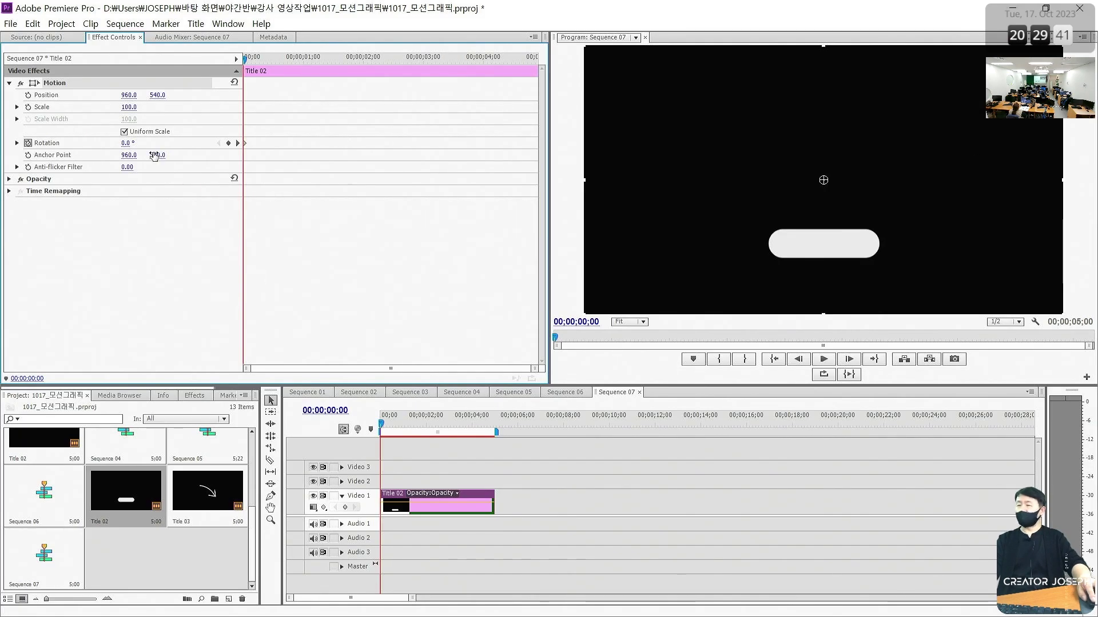
Set the bar's Anchor Point Y and Position Y both to 791, keeping it in place.
left_click_drag(154, 156, 297, 156)
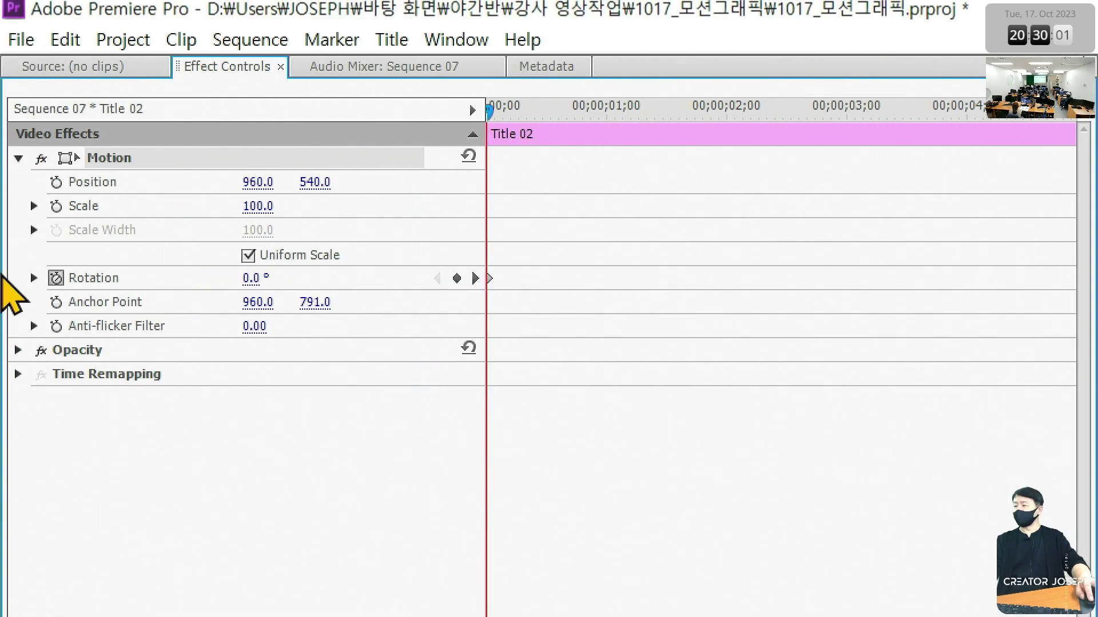
mouse_move(226, 289)
left_mouse_down()
mouse_move(289, 321)
mouse_move(345, 321)
left_mouse_up()
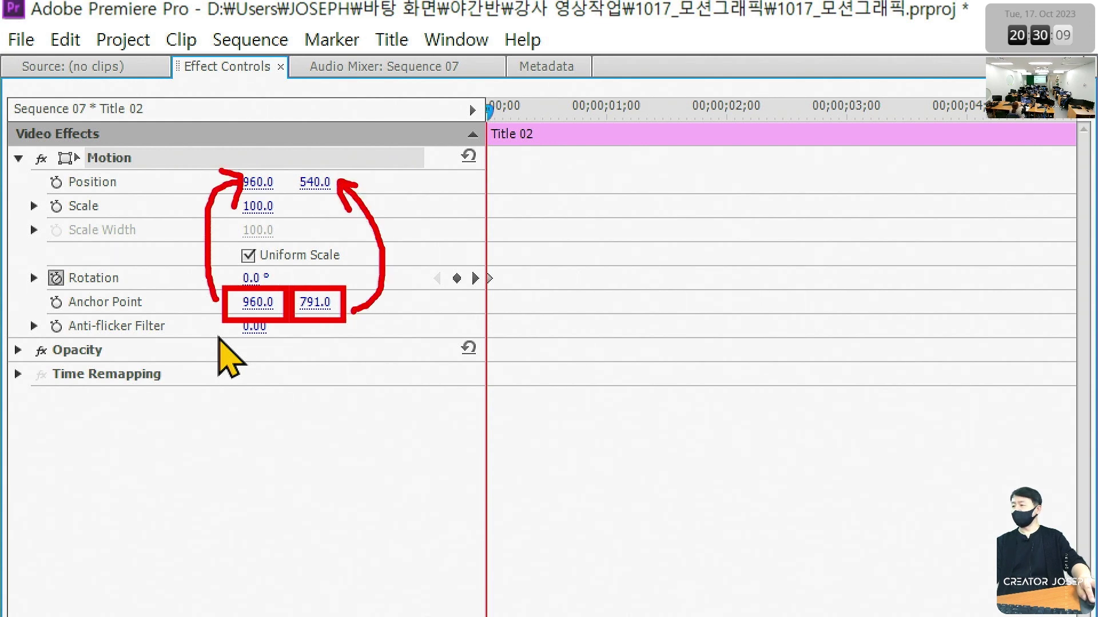
key("Escape")
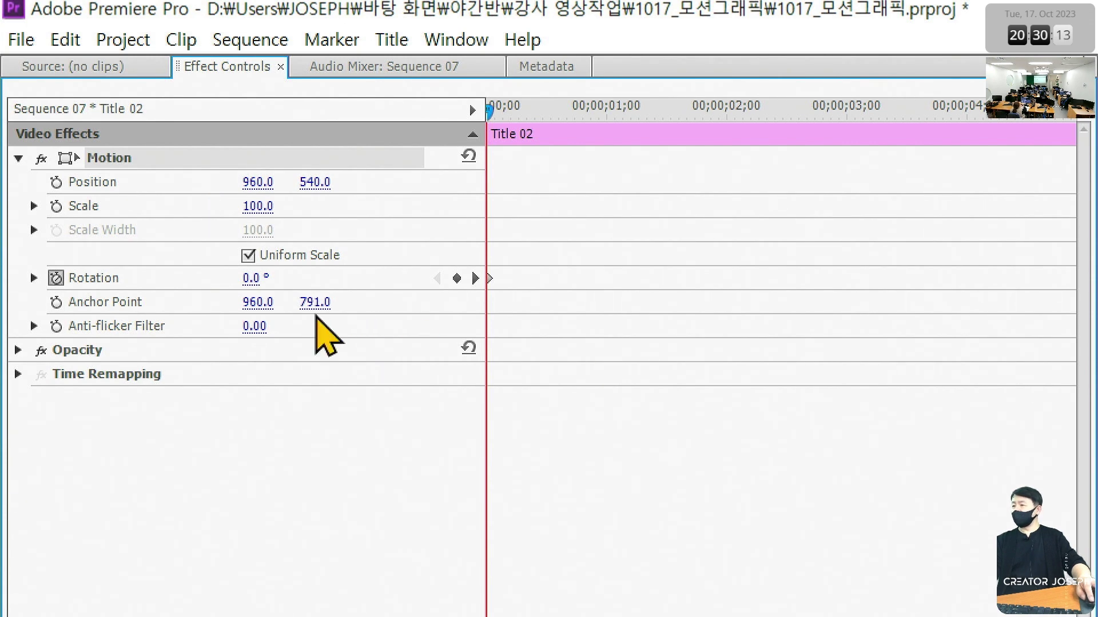
left_click(315, 182)
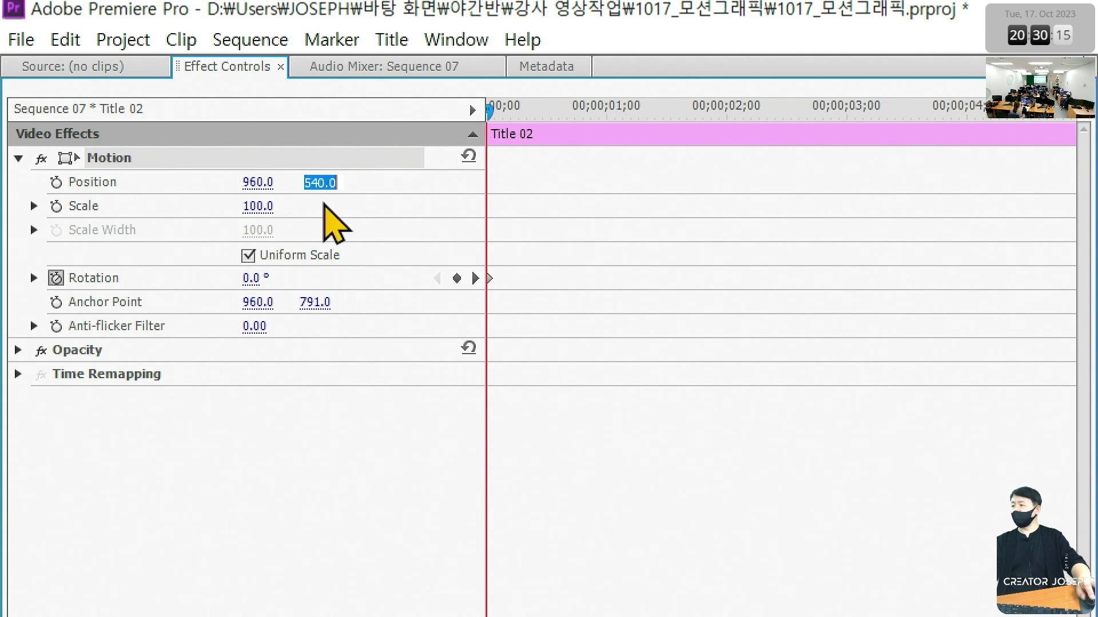
type("791")
key("Return")
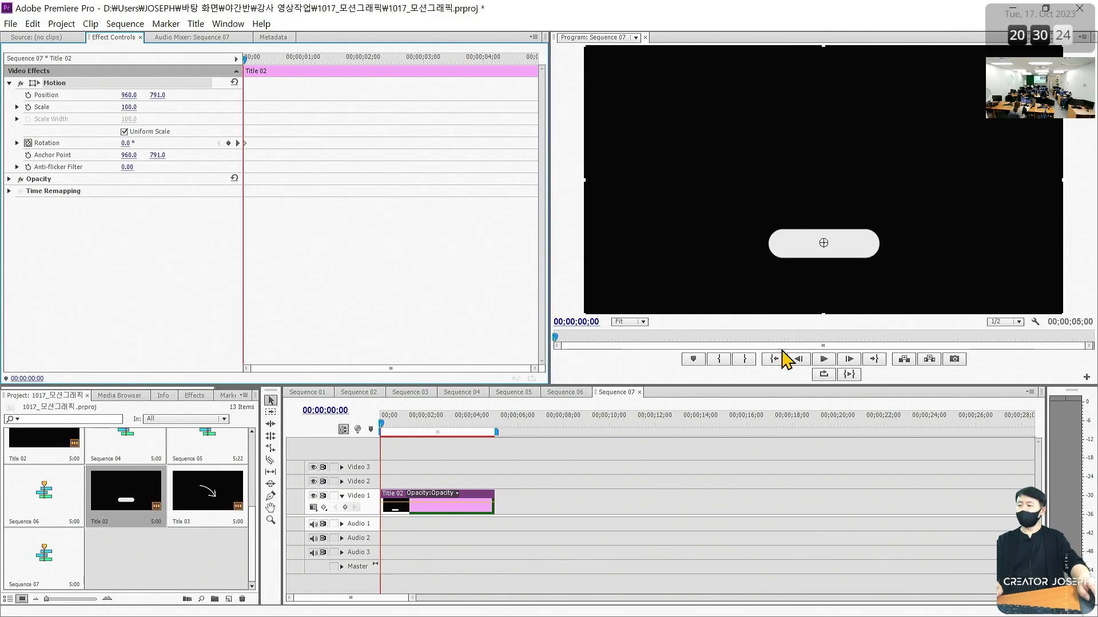
key("space")
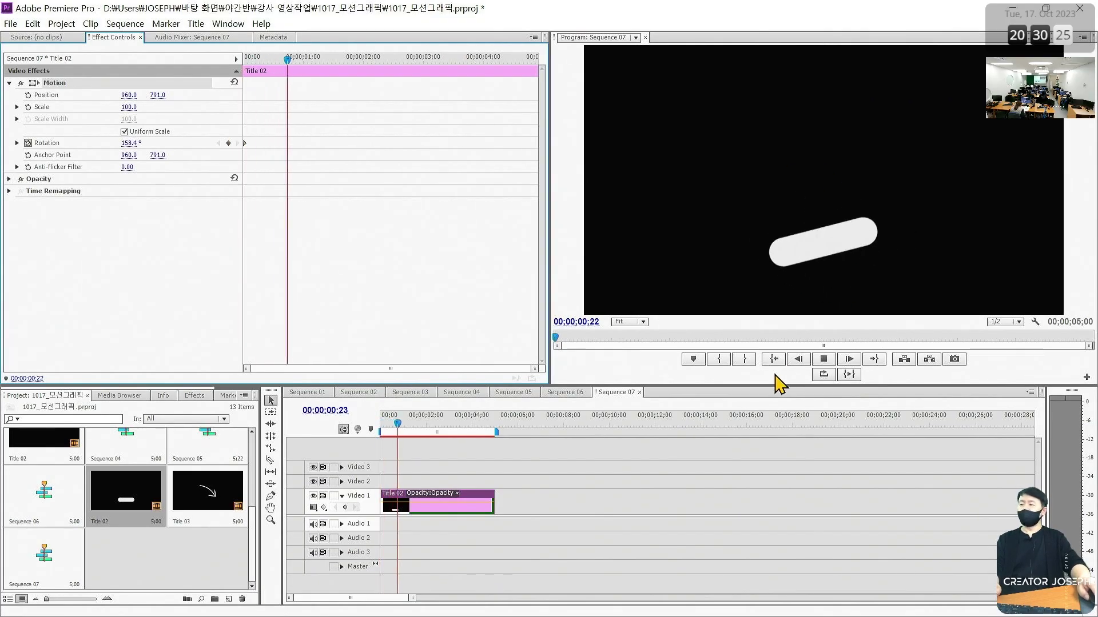
key("space")
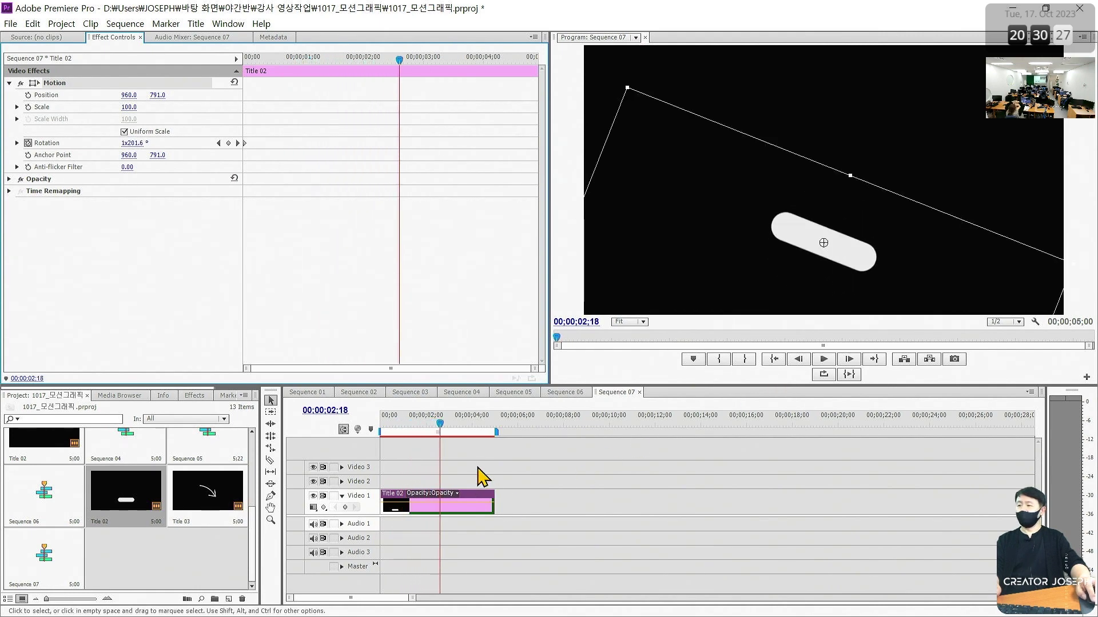
left_click(381, 416)
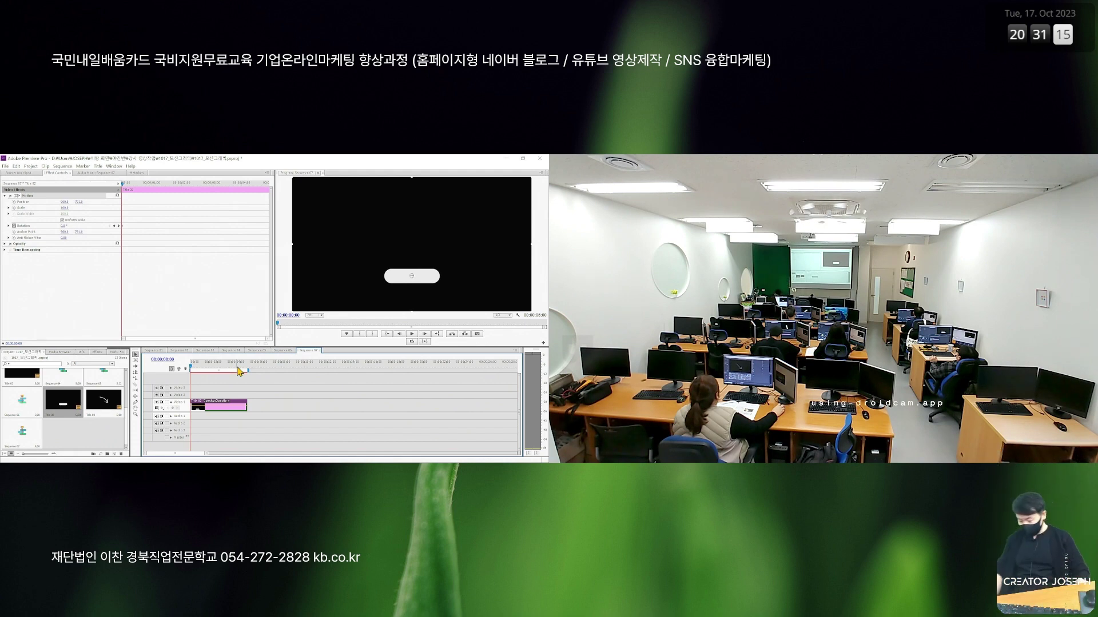
Return to Sequence 06 and play the white curved arrow's rocking rotation.
left_click(282, 350)
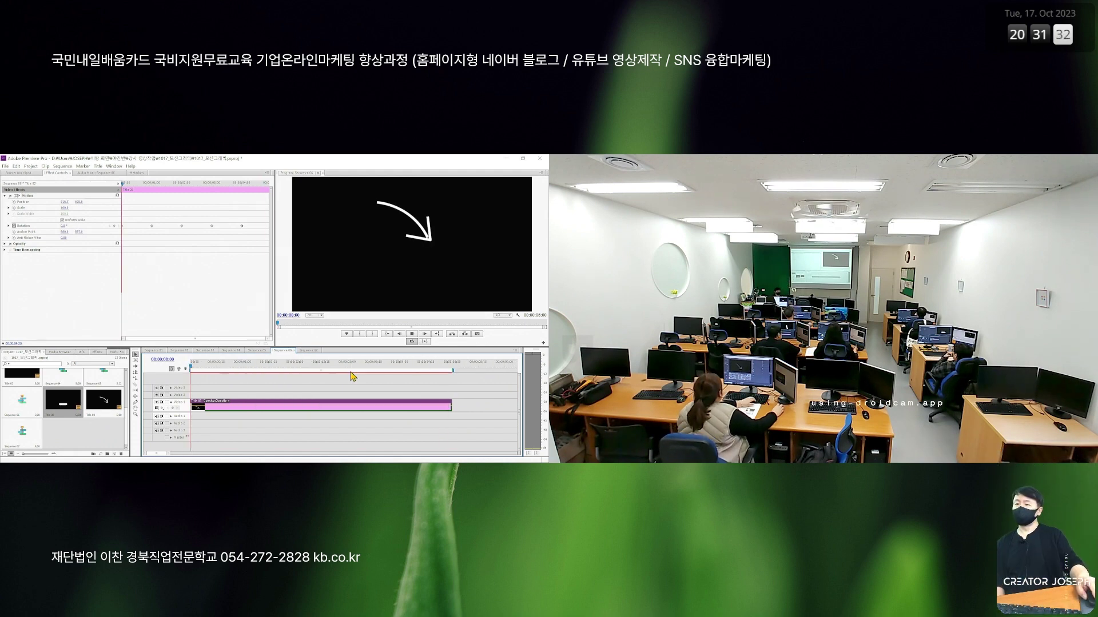
key("space")
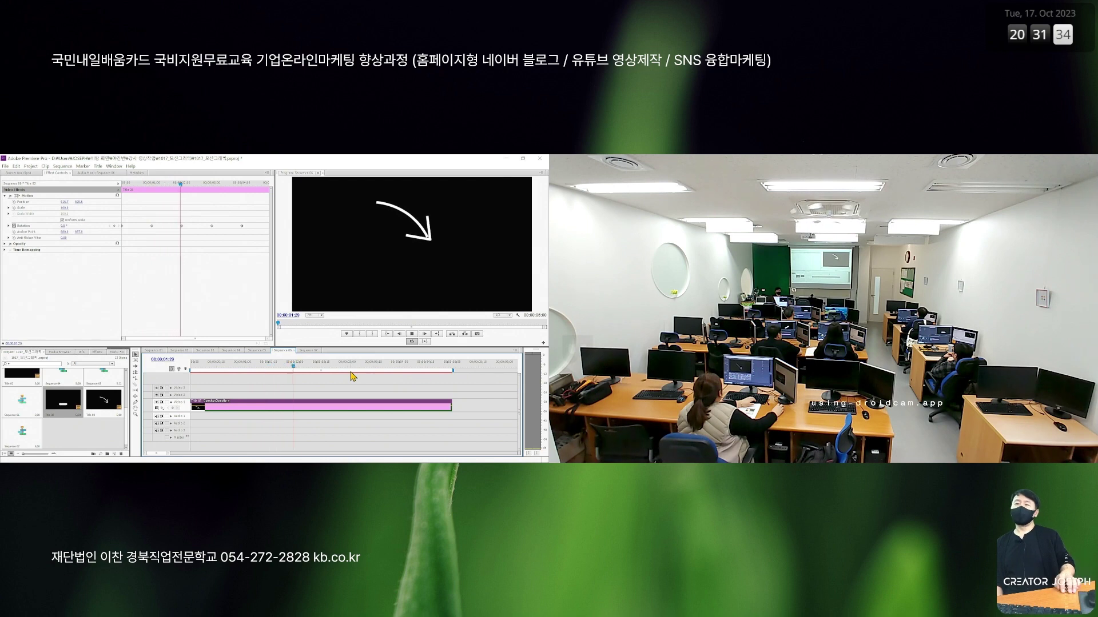
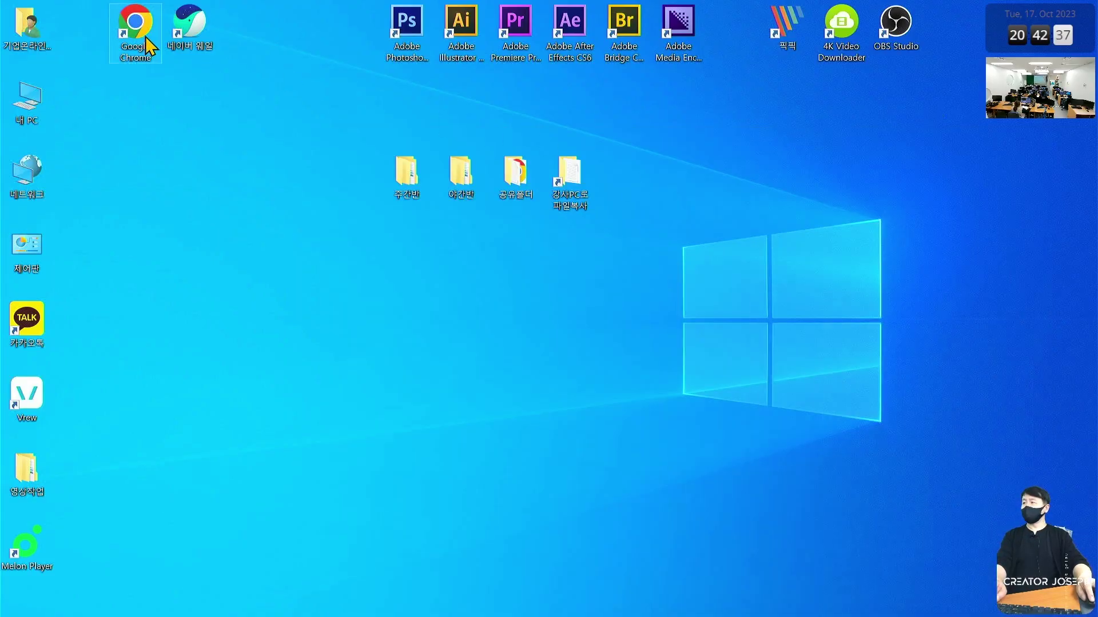
Launch Google Chrome from its desktop icon to bring up the profile chooser.
double_click(147, 45)
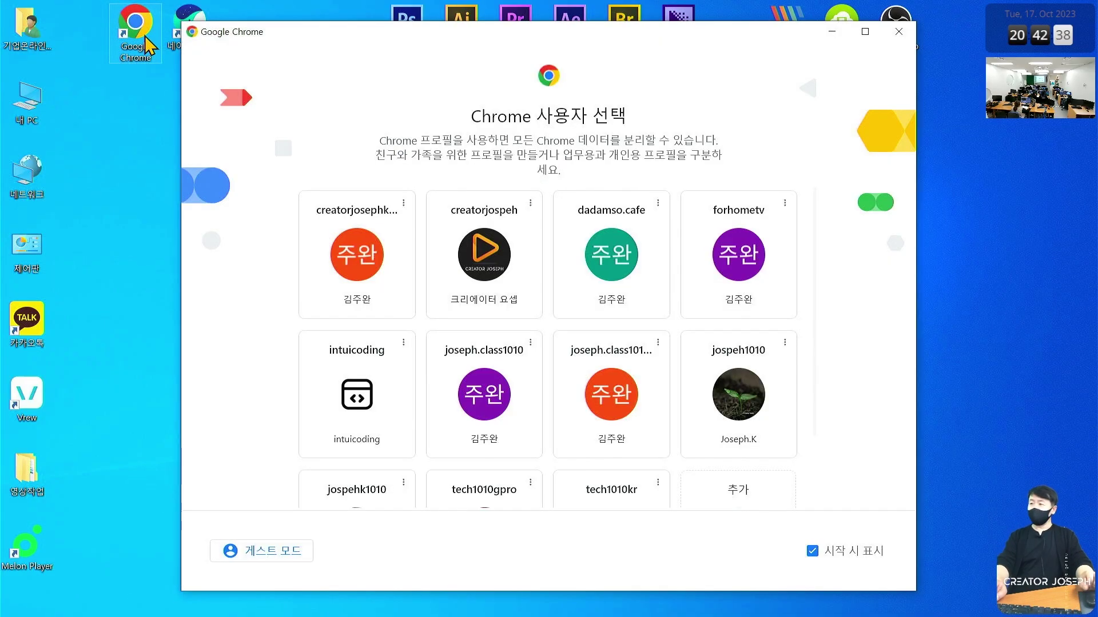
Pick a Chrome profile, replay the Space Walk clip from 0:14 to 0:18, then close Chrome.
left_click(477, 246)
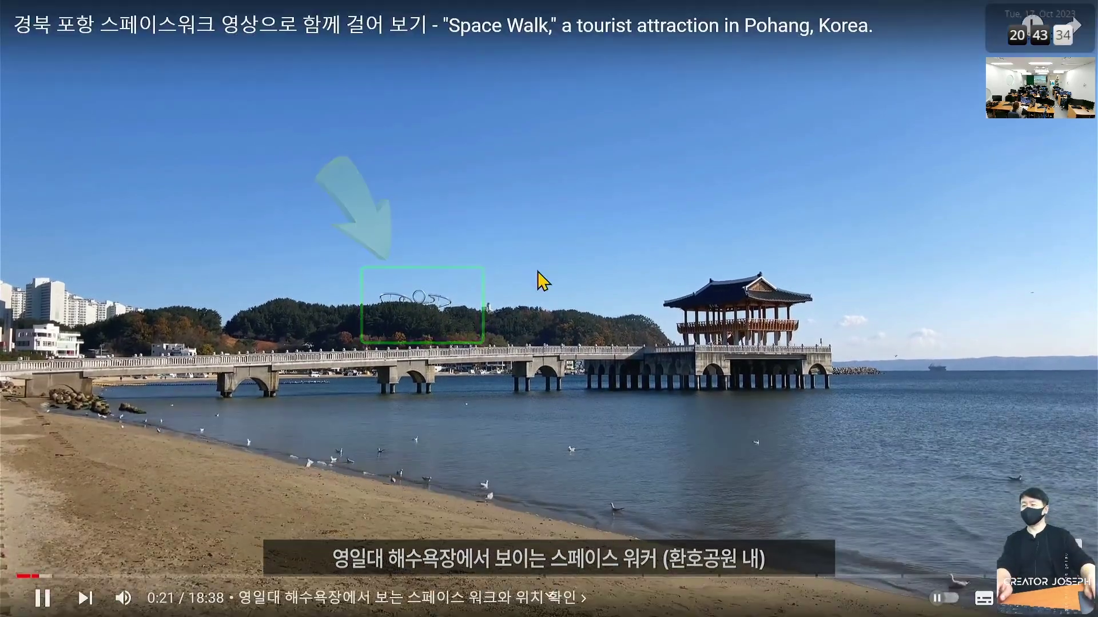
left_click(542, 280)
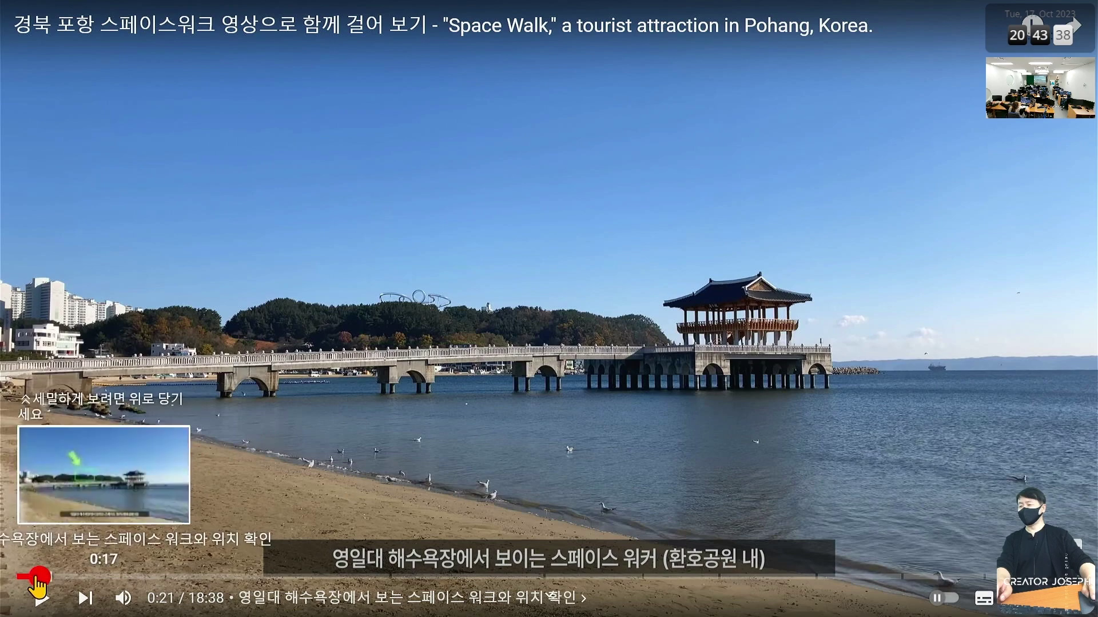
left_click(29, 576)
left_click(490, 458)
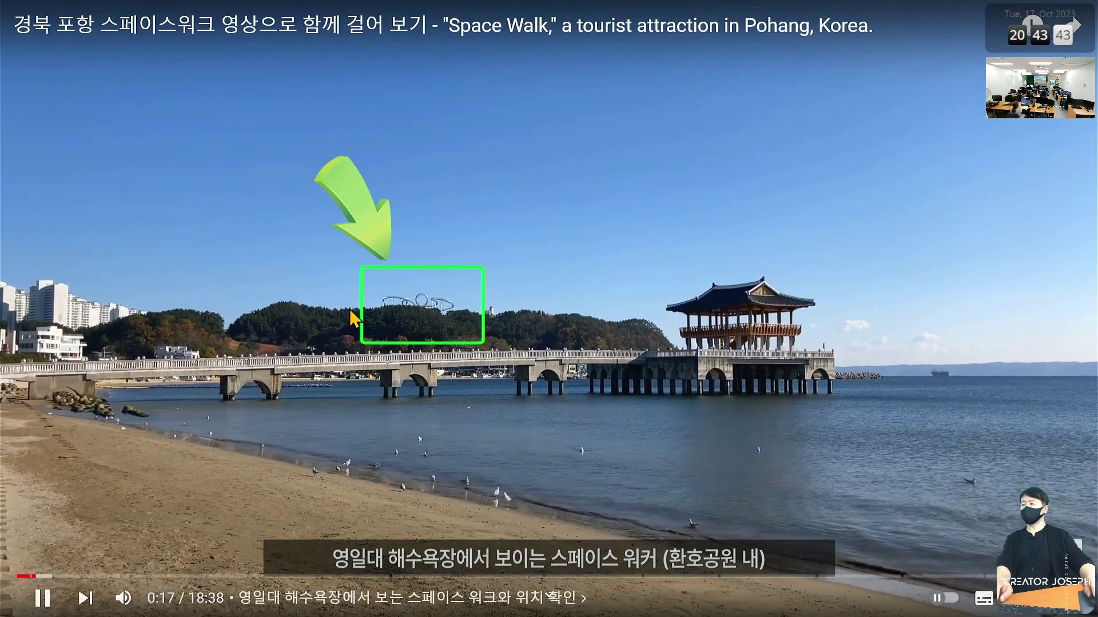
left_click(361, 314)
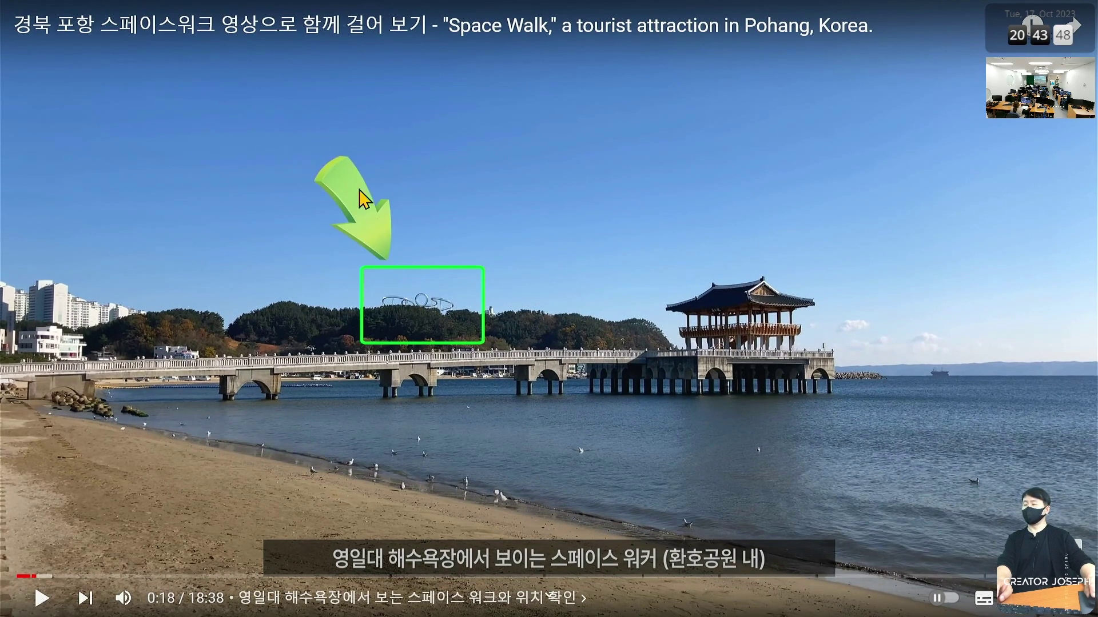
key("Escape")
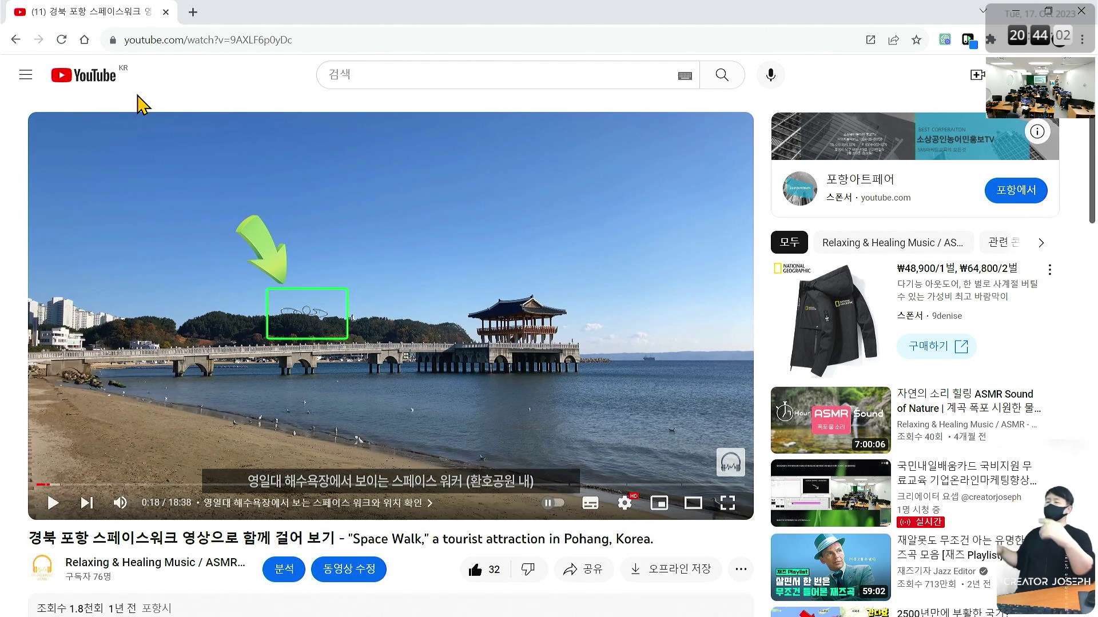
left_click(1087, 10)
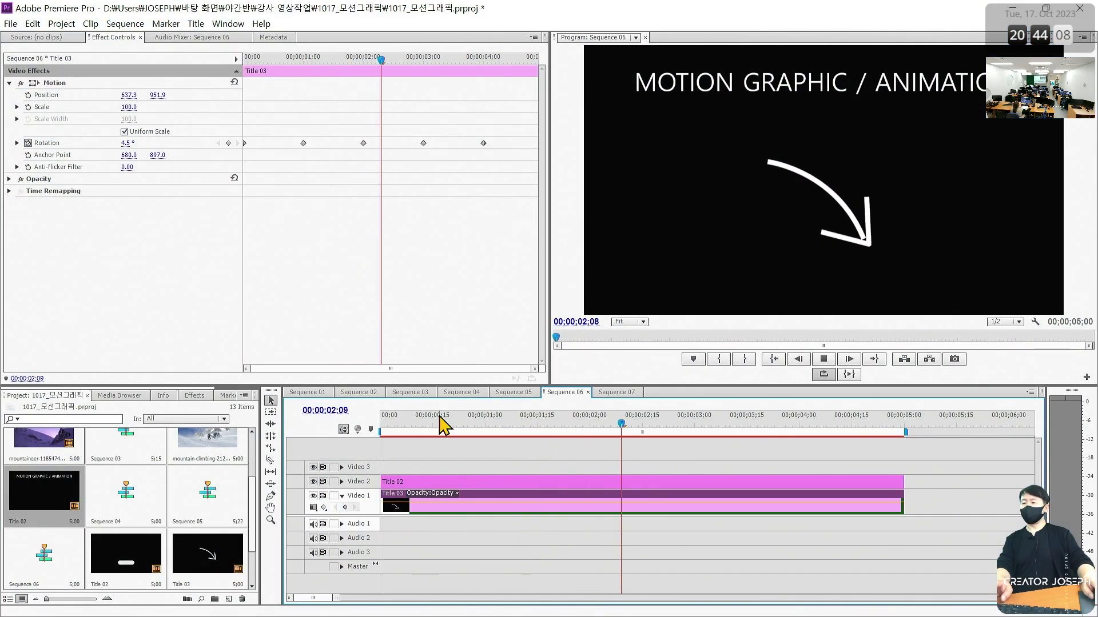
Open Sequence 07 and delete the Title 02 white bar clip from Video 1.
left_click(572, 460)
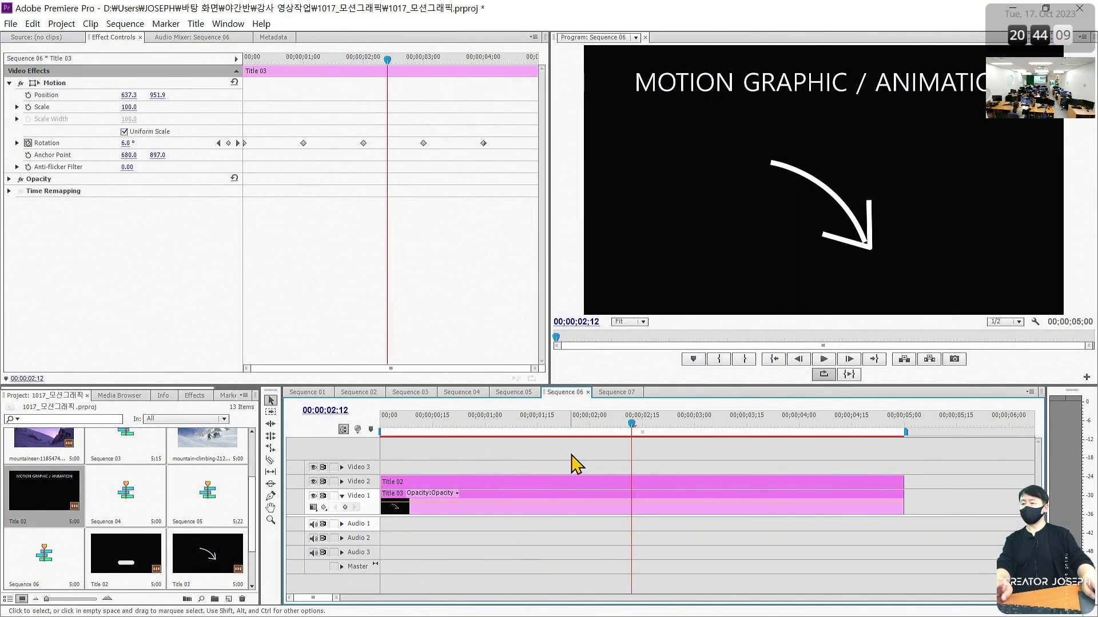
left_click(412, 395)
left_click(618, 392)
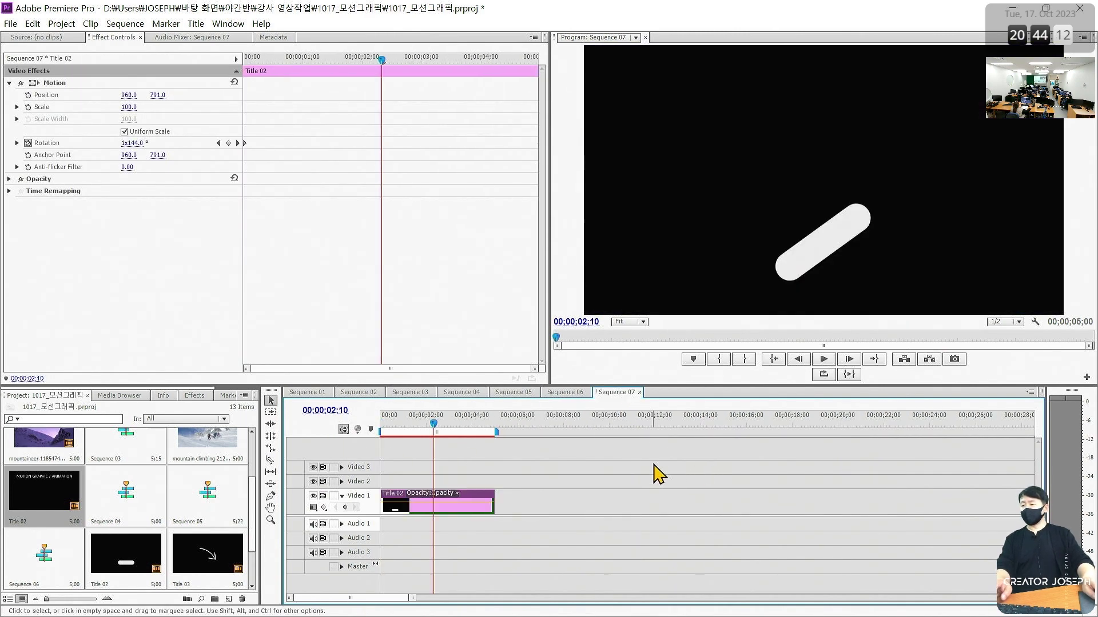
left_click(657, 473)
left_click(433, 507)
key("Delete")
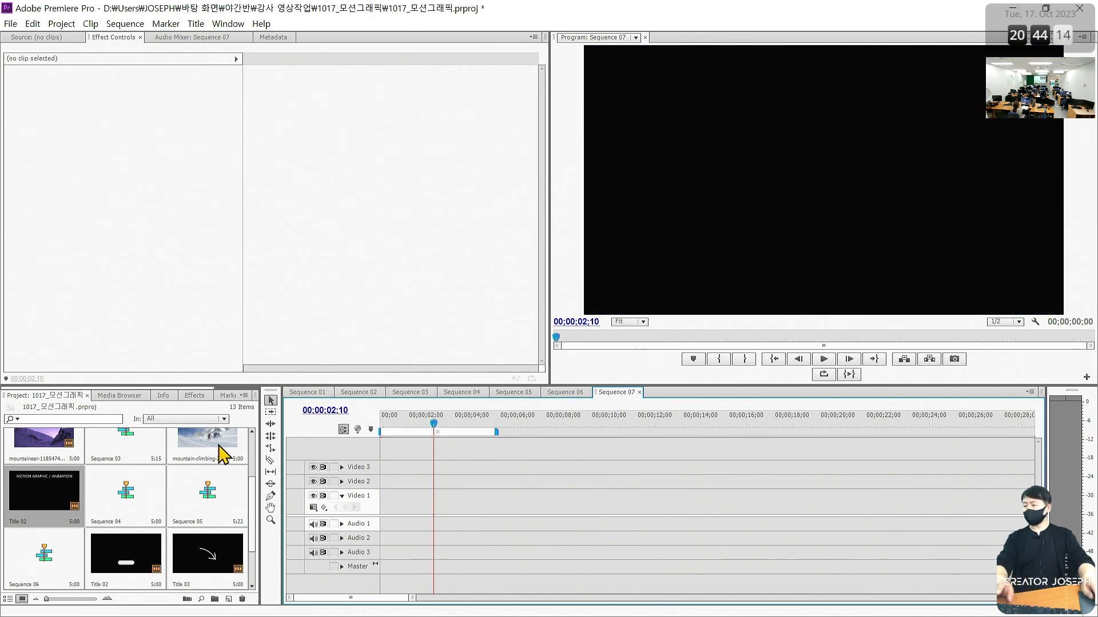
Place mountaineer-1185474_1920.jpg on Video 1 at the sequence start and select it.
left_click_drag(57, 440, 400, 501)
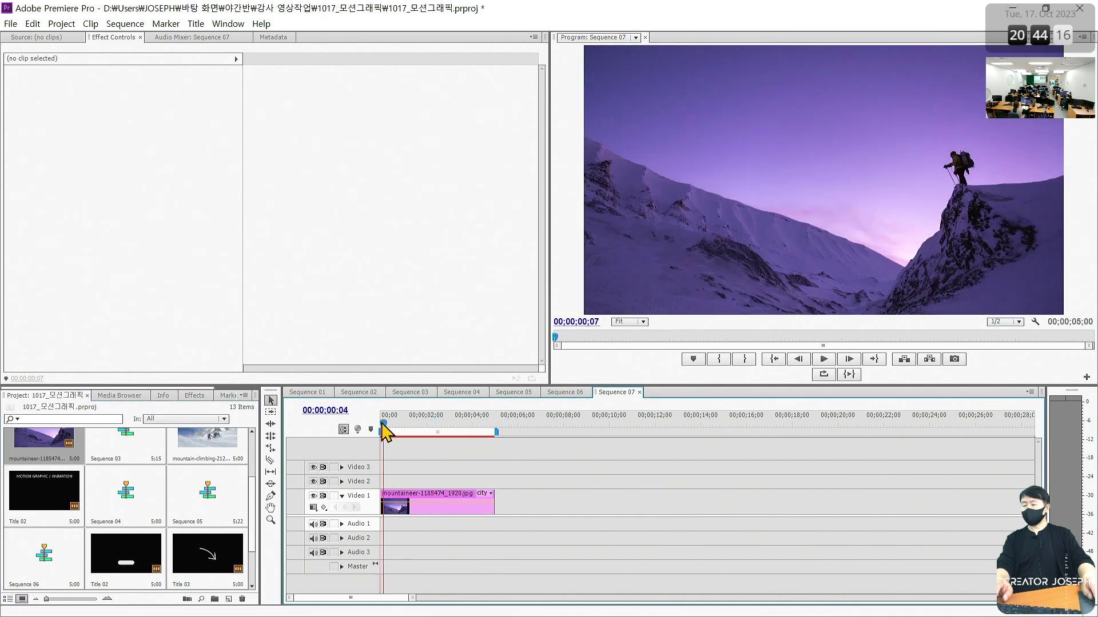
key("Home")
left_click(427, 500)
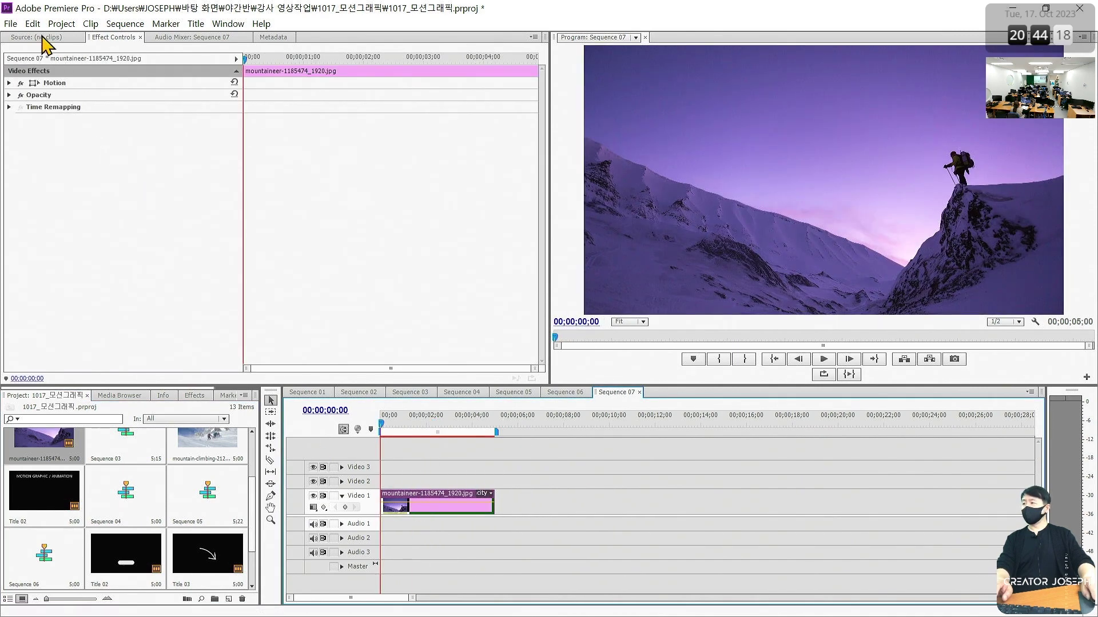
left_click(10, 23)
left_click(11, 23)
Create a new title and draw a horizontal line of width 20 left of the climber.
mouse_move(34, 39)
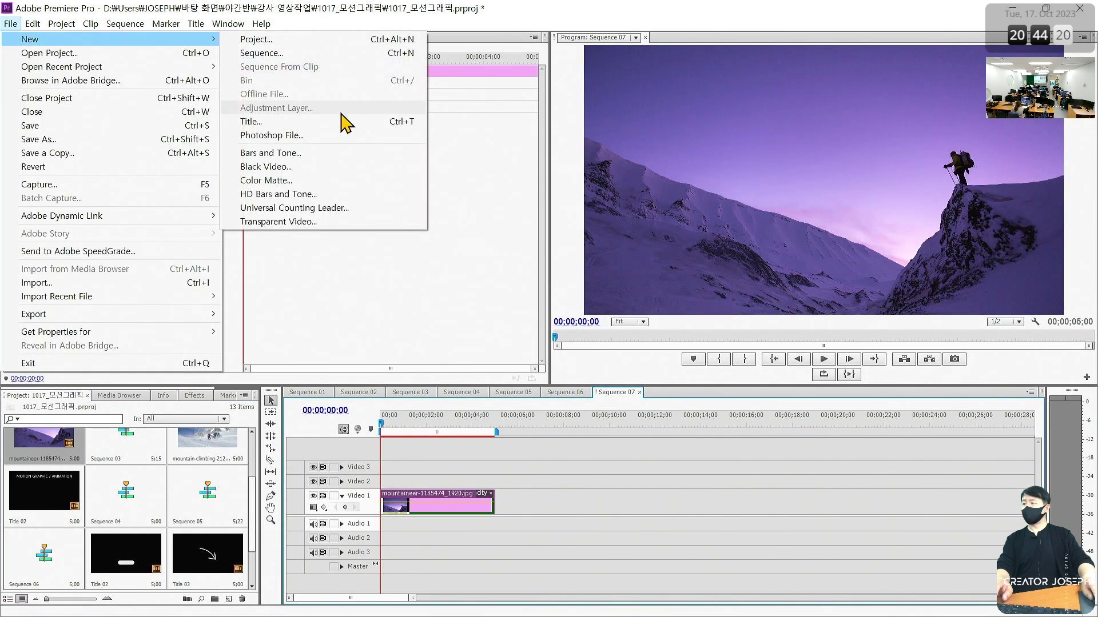
left_click(354, 120)
left_click(575, 368)
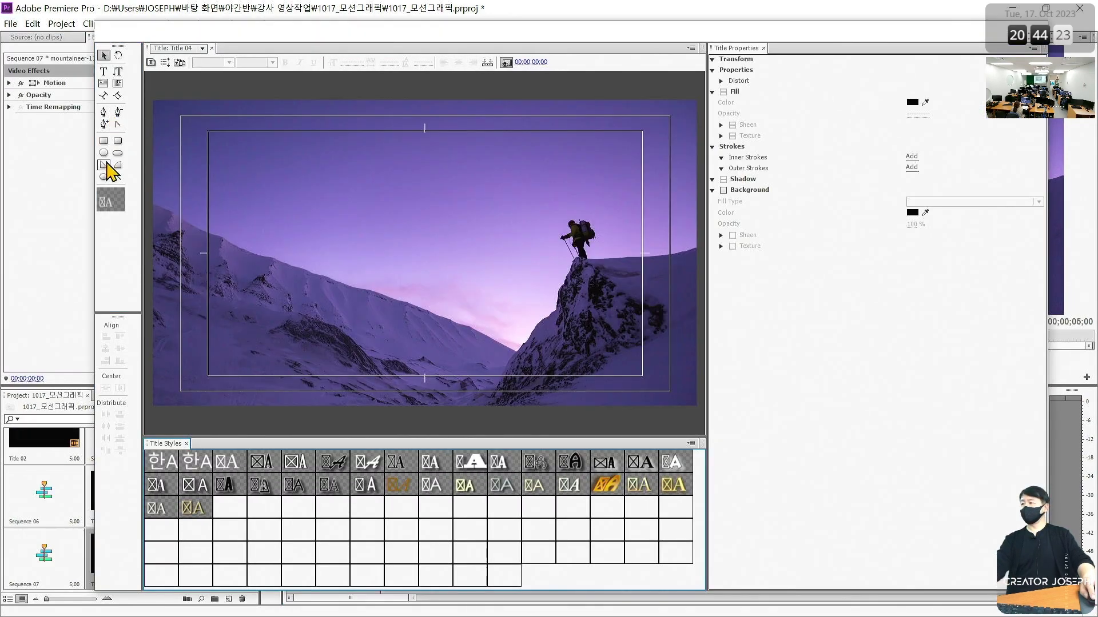
left_click(118, 176)
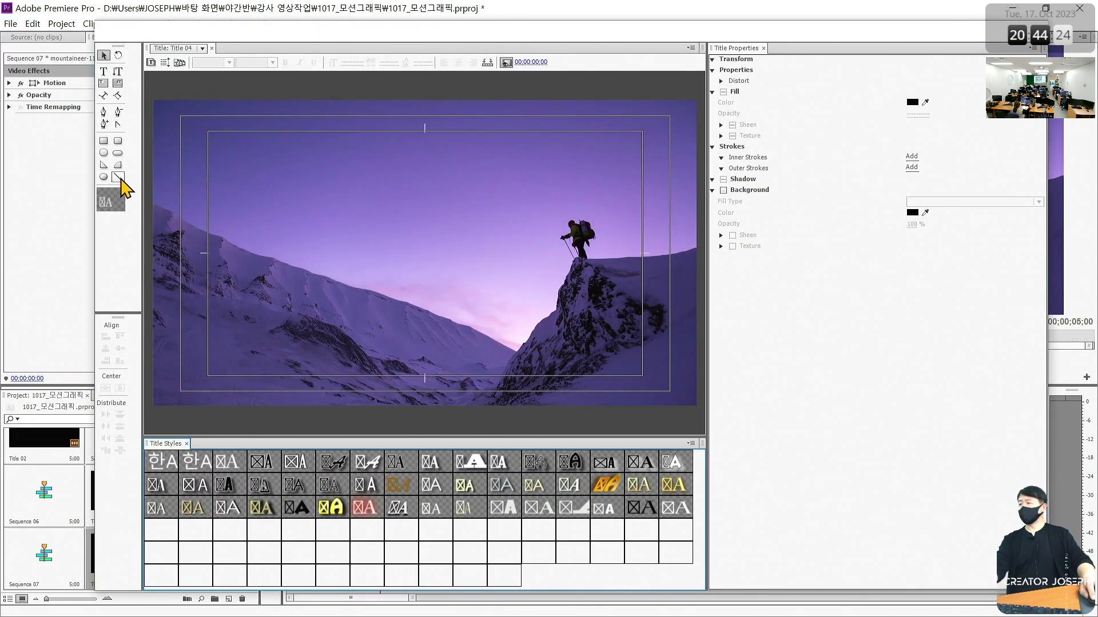
left_click_drag(480, 237, 527, 237)
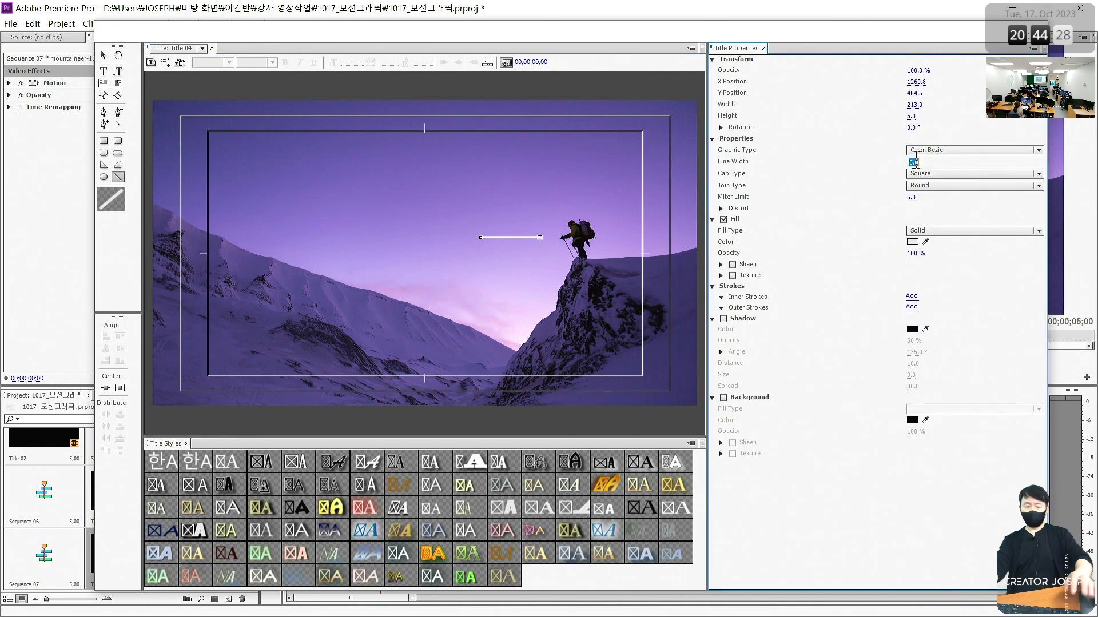
left_click_drag(911, 165, 916, 162)
left_click(103, 57)
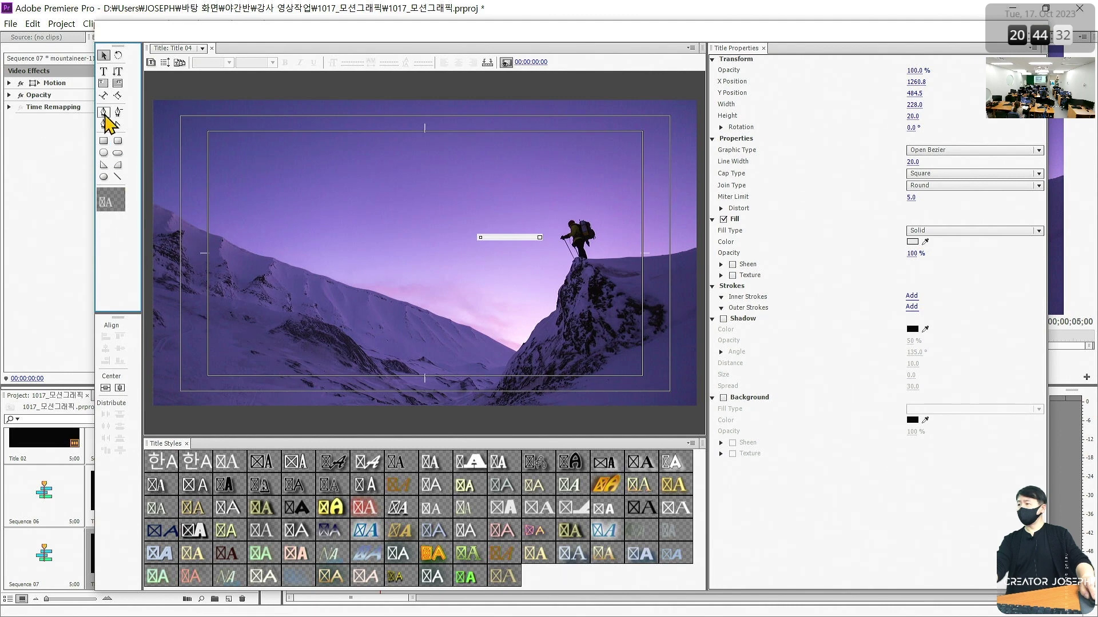
Draw a Pen-tool chevron with line width 20 and move it to the line's right end.
left_click(420, 245)
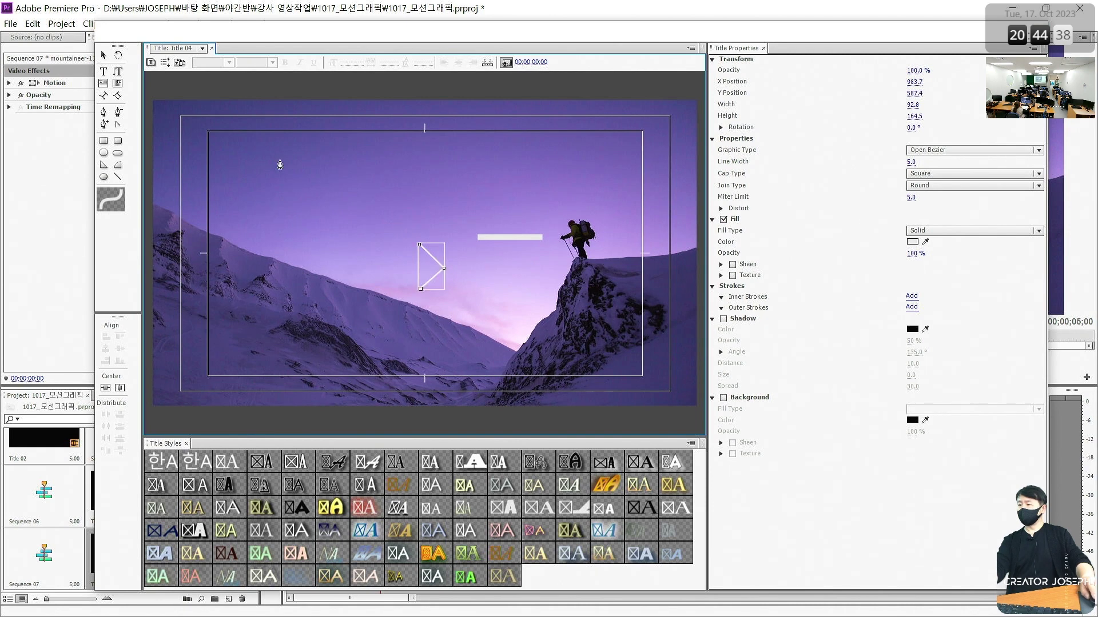
left_click(104, 56)
left_click(909, 163)
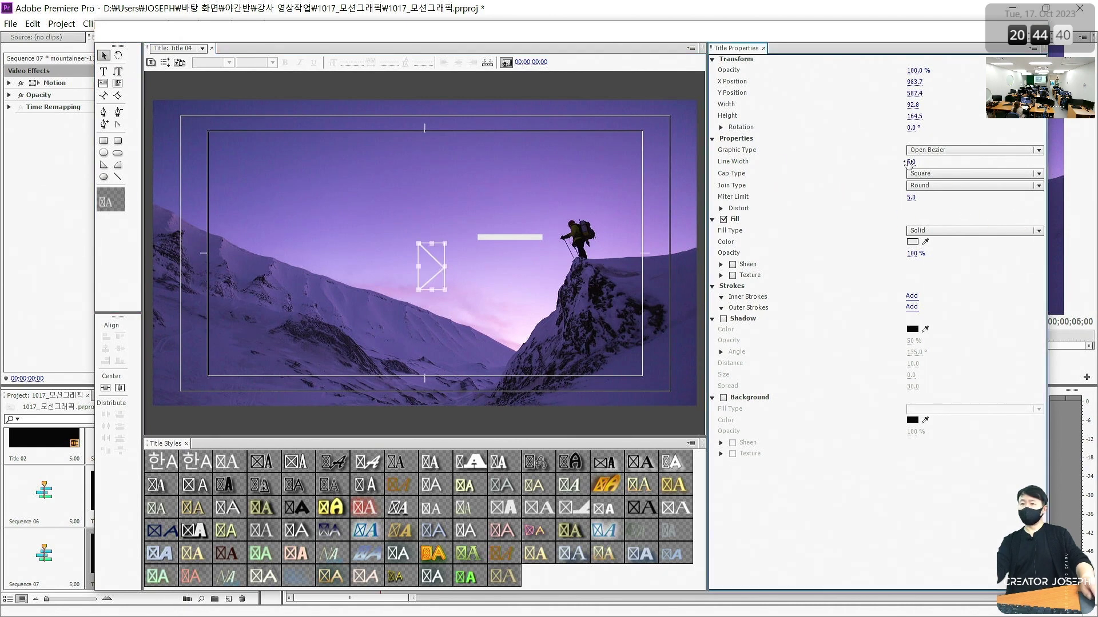
type("2500")
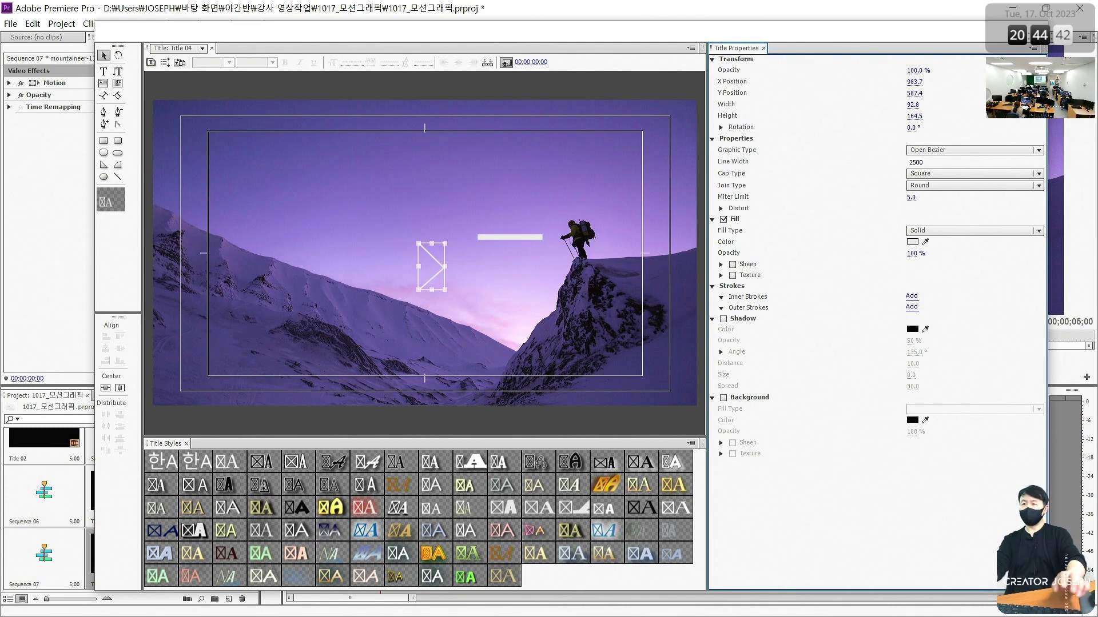
key("BackSpace")
key("BackSpace")
key("BackSpace")
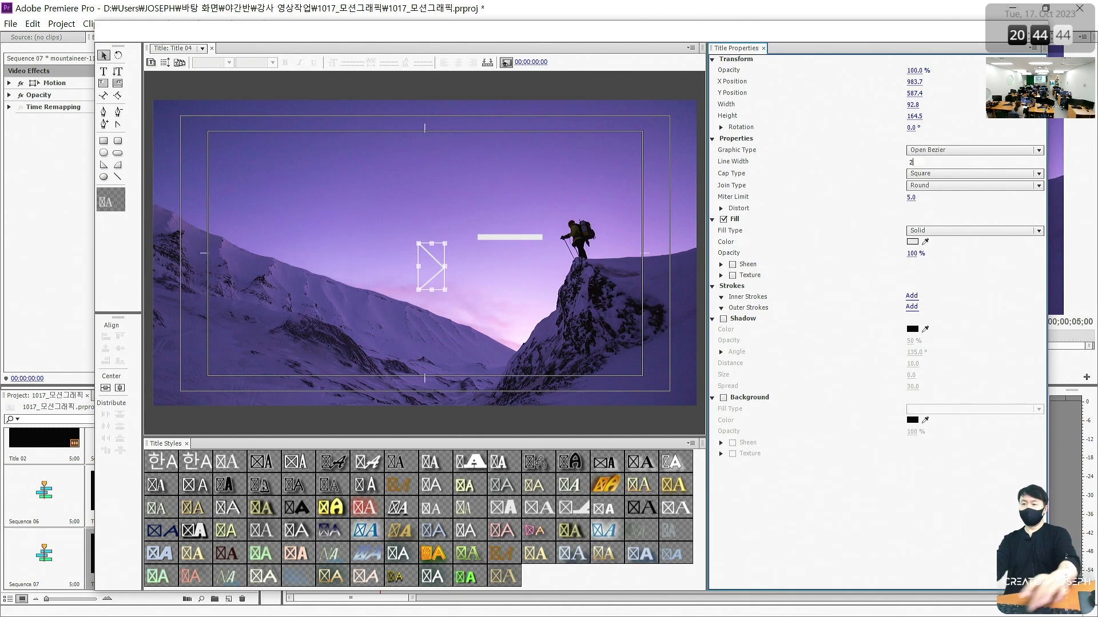
type("0")
key("Return")
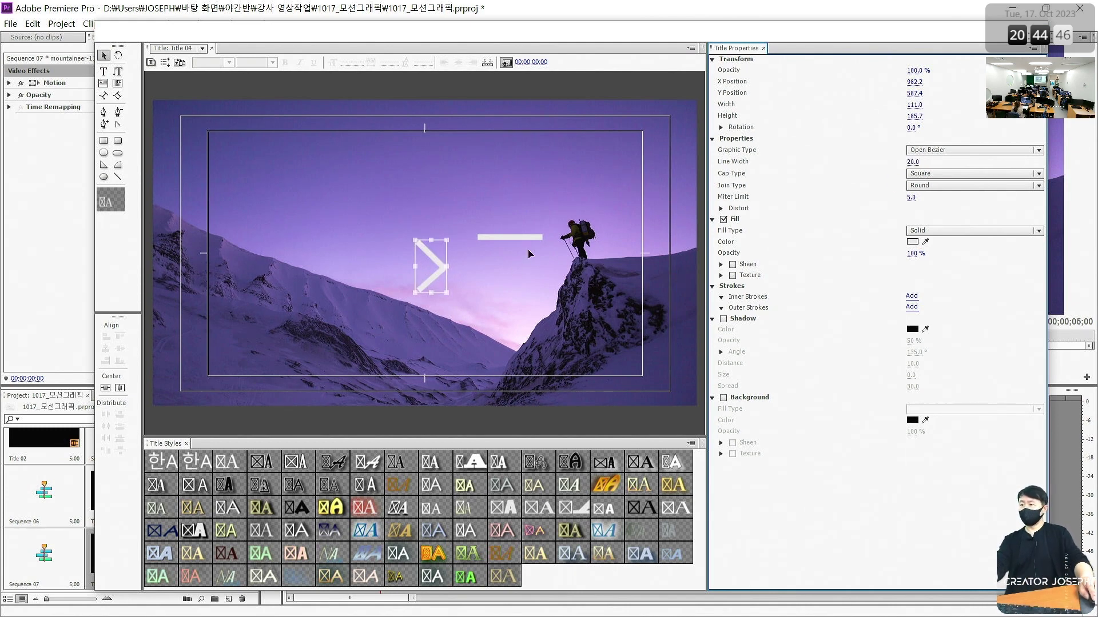
left_click_drag(441, 280, 546, 249)
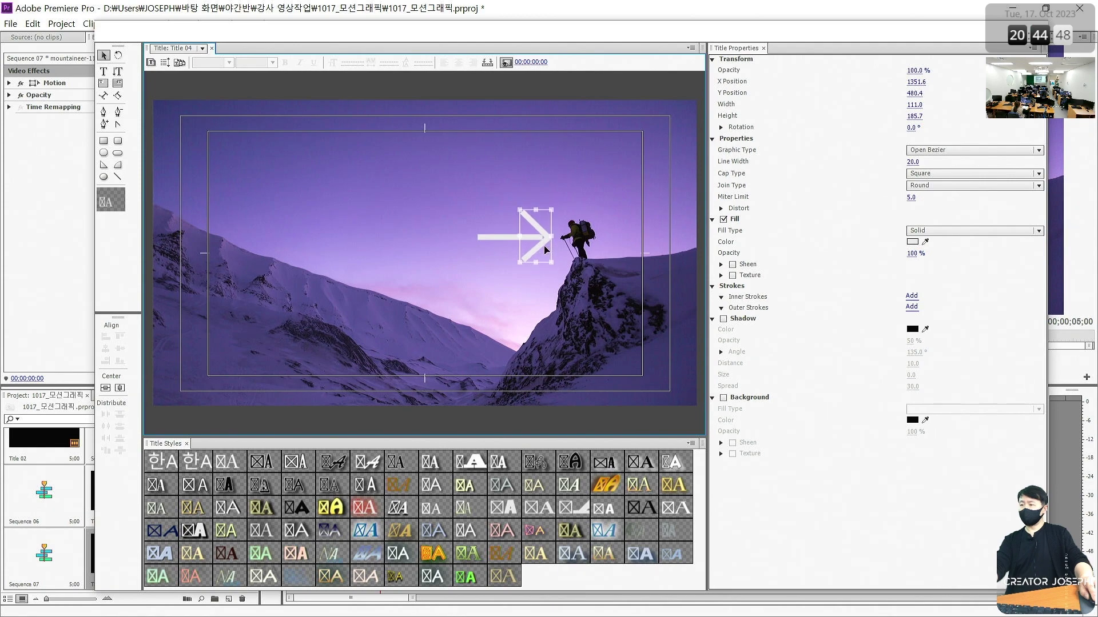
Select the line and chevron, keep the white fill, and close the Titler.
left_click_drag(466, 197, 557, 270)
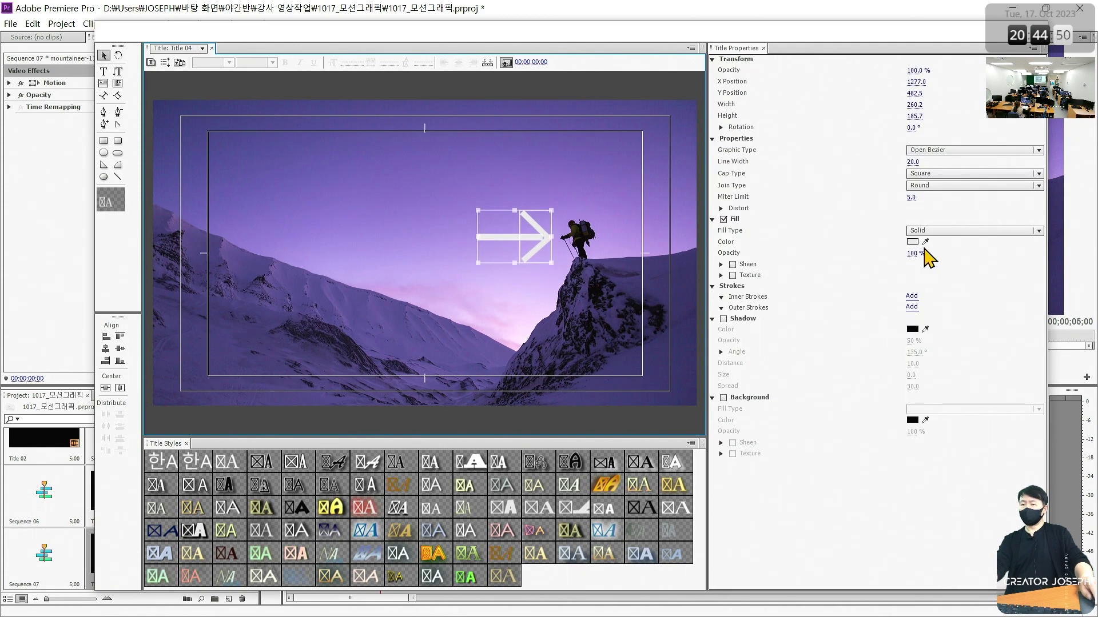
left_click(913, 241)
left_click(679, 272)
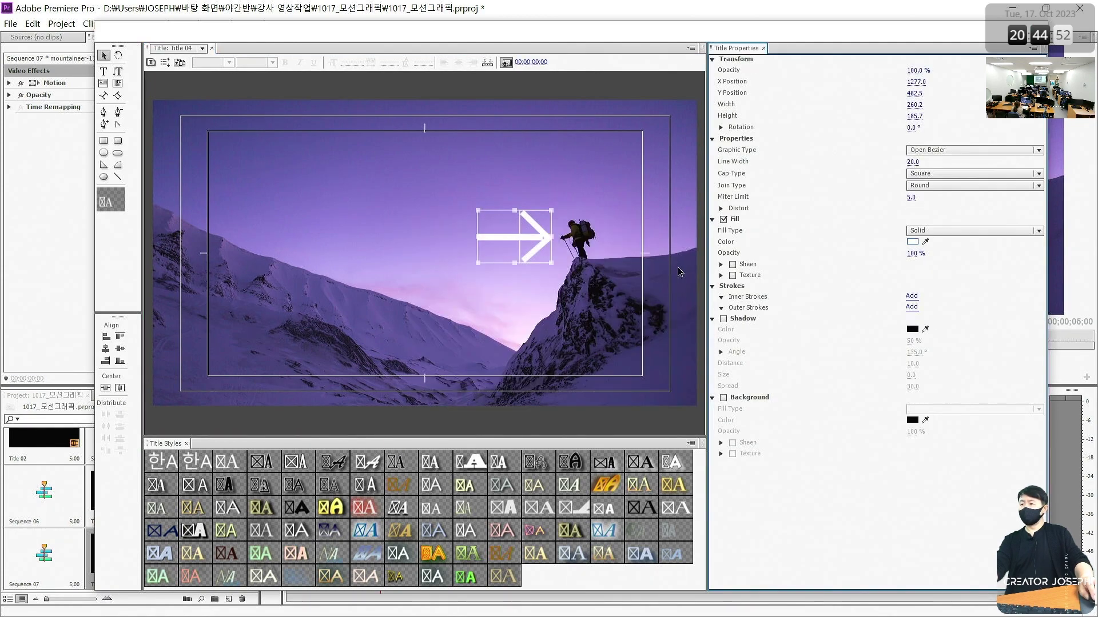
left_click(616, 202)
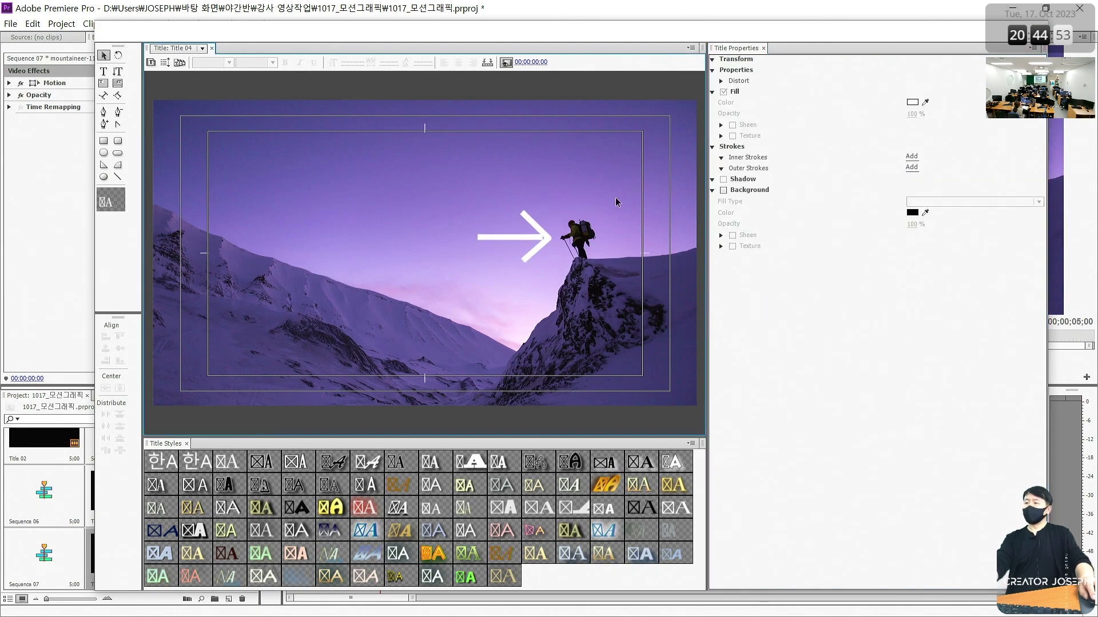
left_click(1042, 48)
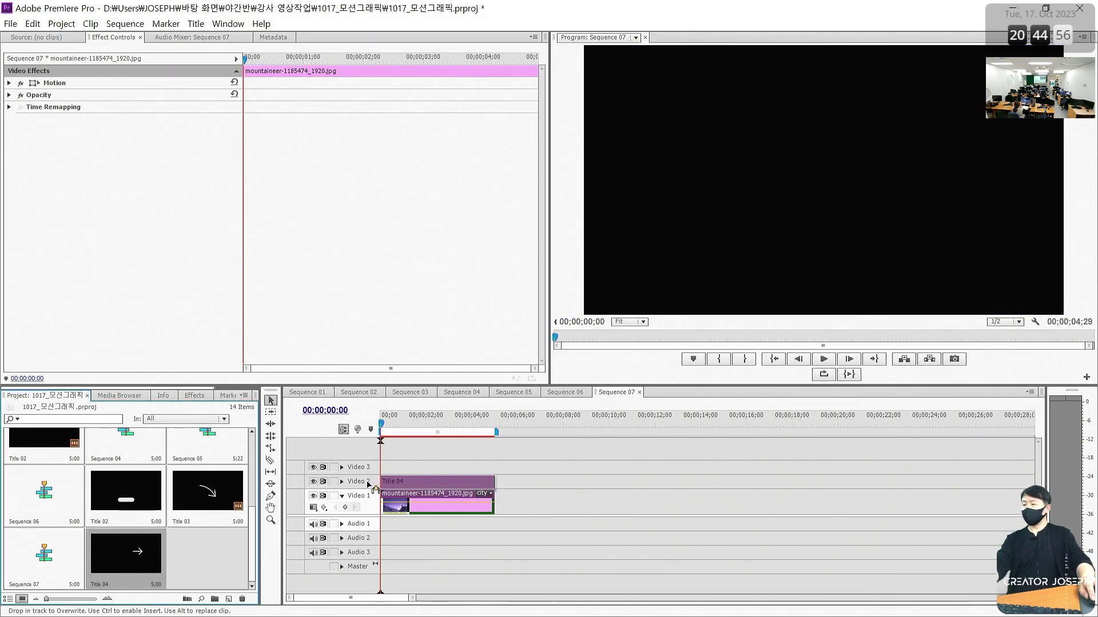
Drag Title 04 onto Video 2 at 00:00:00:00 and select the clip.
left_click_drag(116, 571, 400, 482)
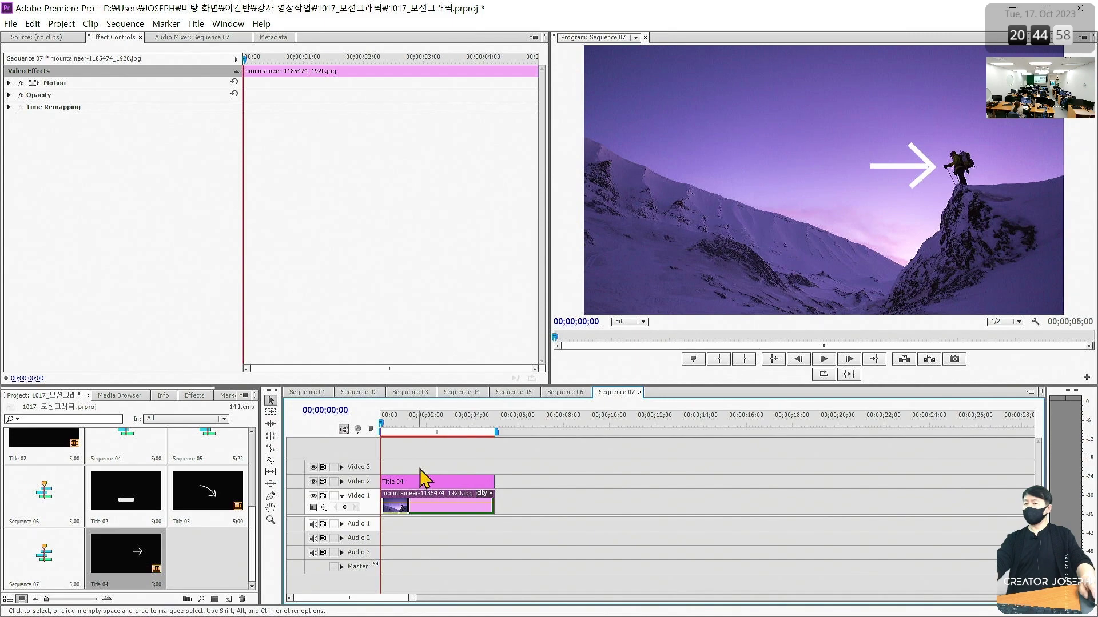
left_click(421, 484)
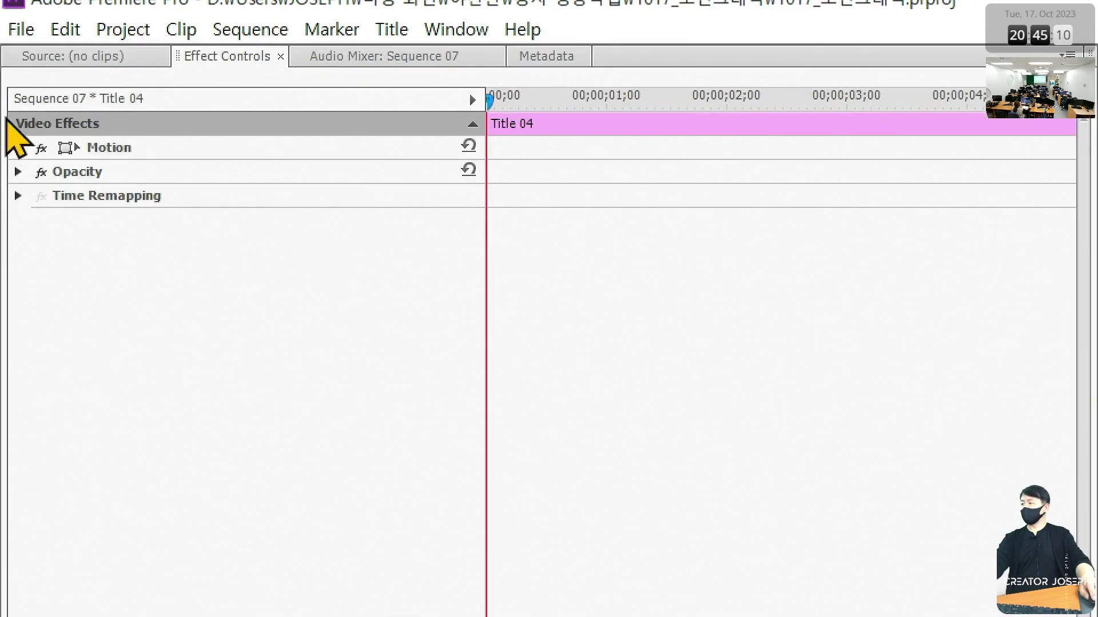
Enable Position keyframing on Title 04 and set X to 900 at 1 second.
left_click(9, 83)
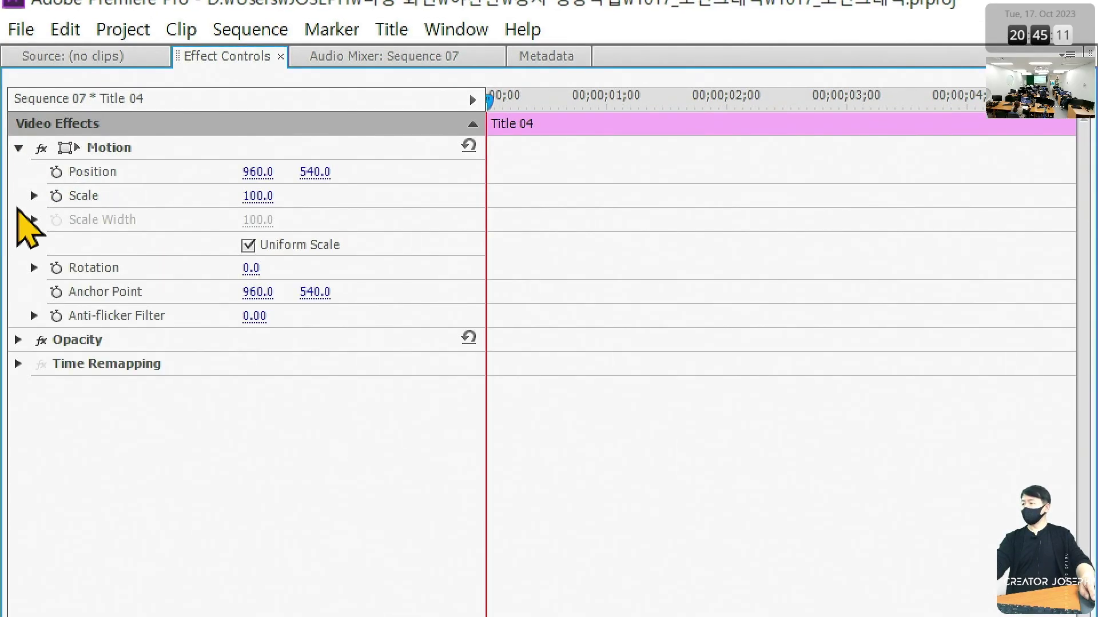
left_click(56, 172)
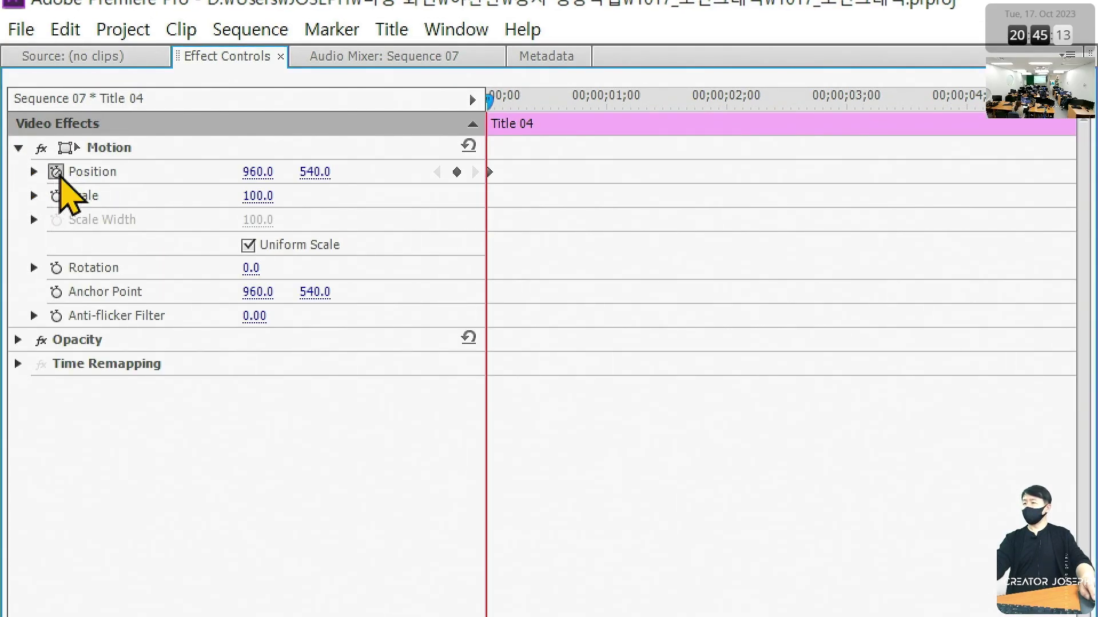
left_click(606, 103)
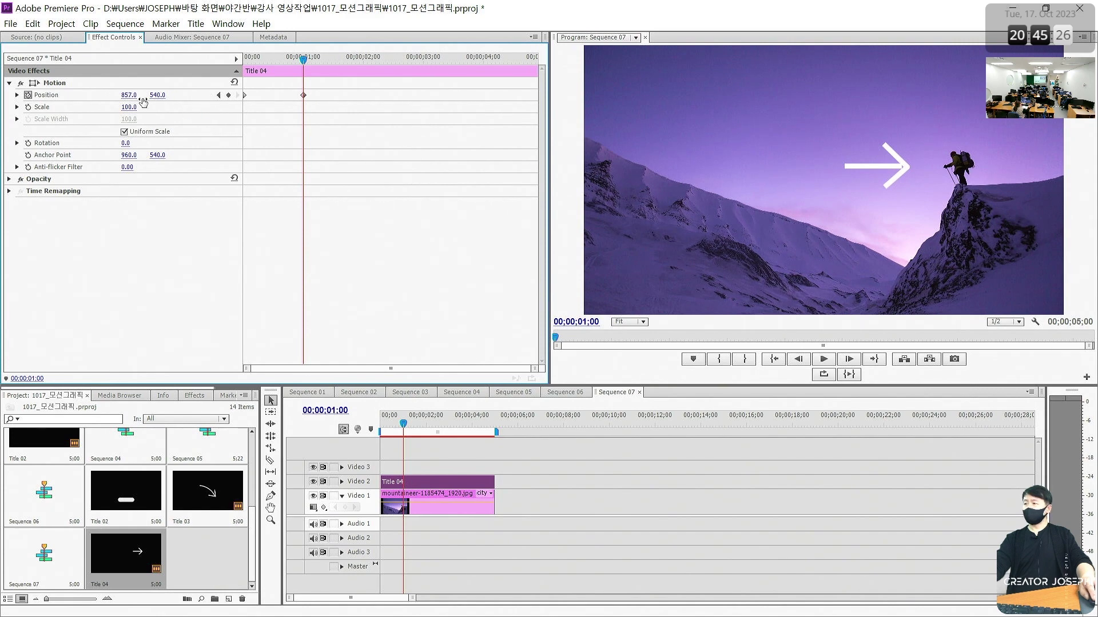
key("ctrl+z")
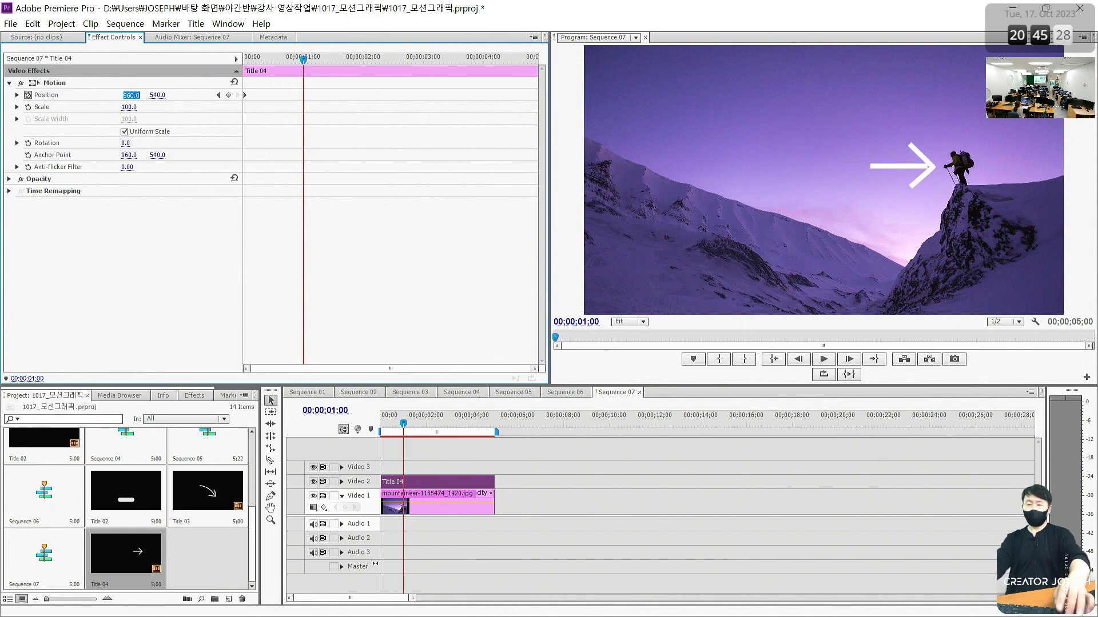
type("900")
key("Return")
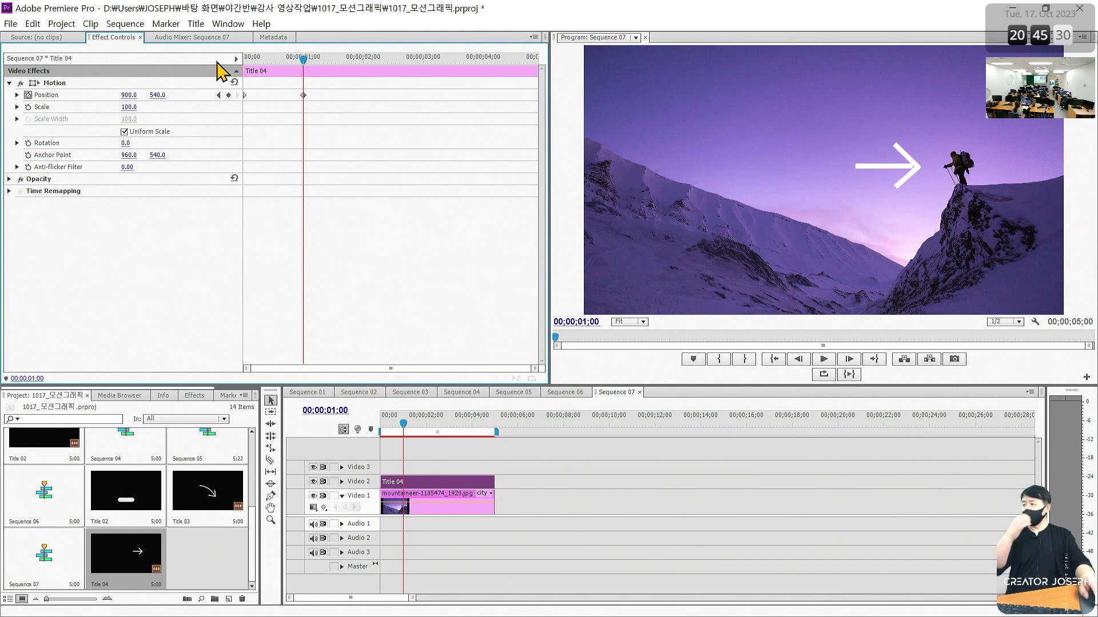
Keyframe X at 960, 900 and 960 on the following seconds, then play from the start.
left_click(364, 59)
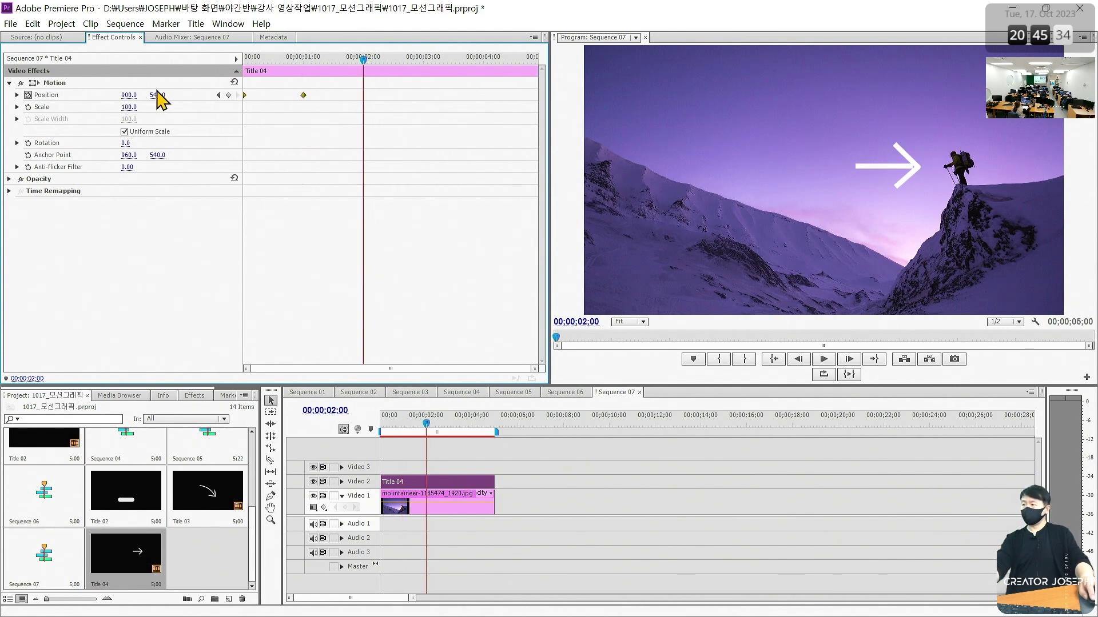
type("960")
key("Return")
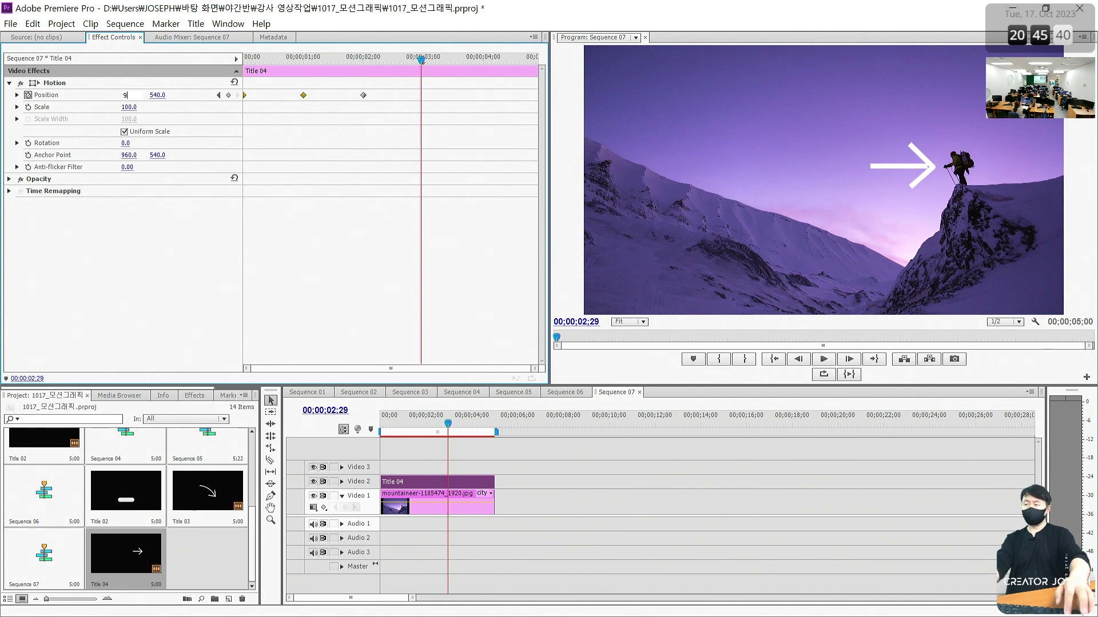
type("00")
key("Return")
left_click(481, 72)
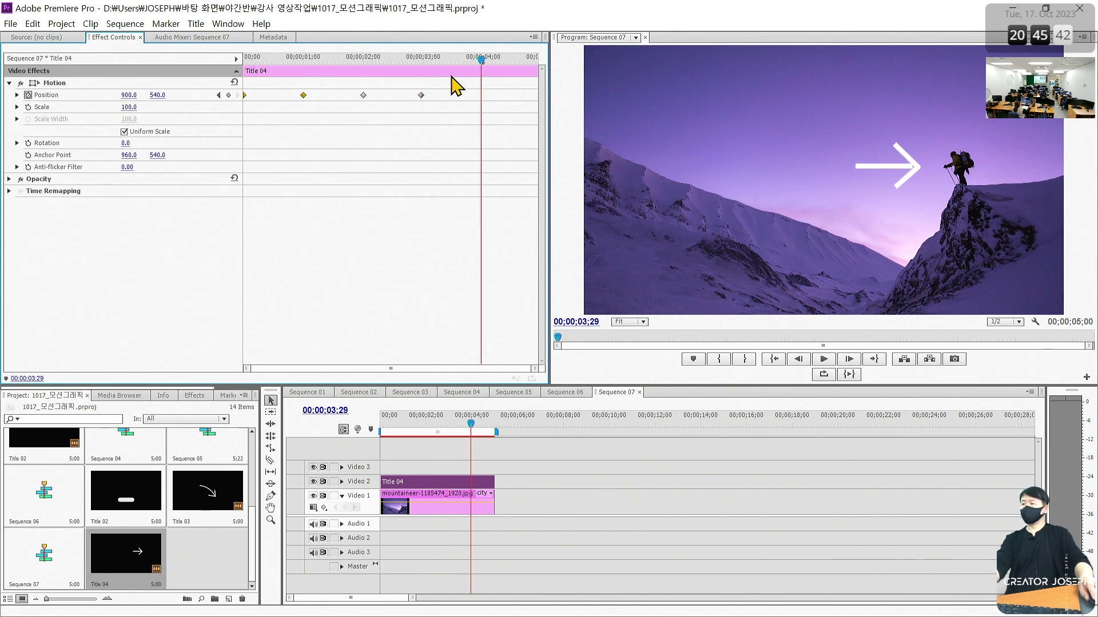
type("960")
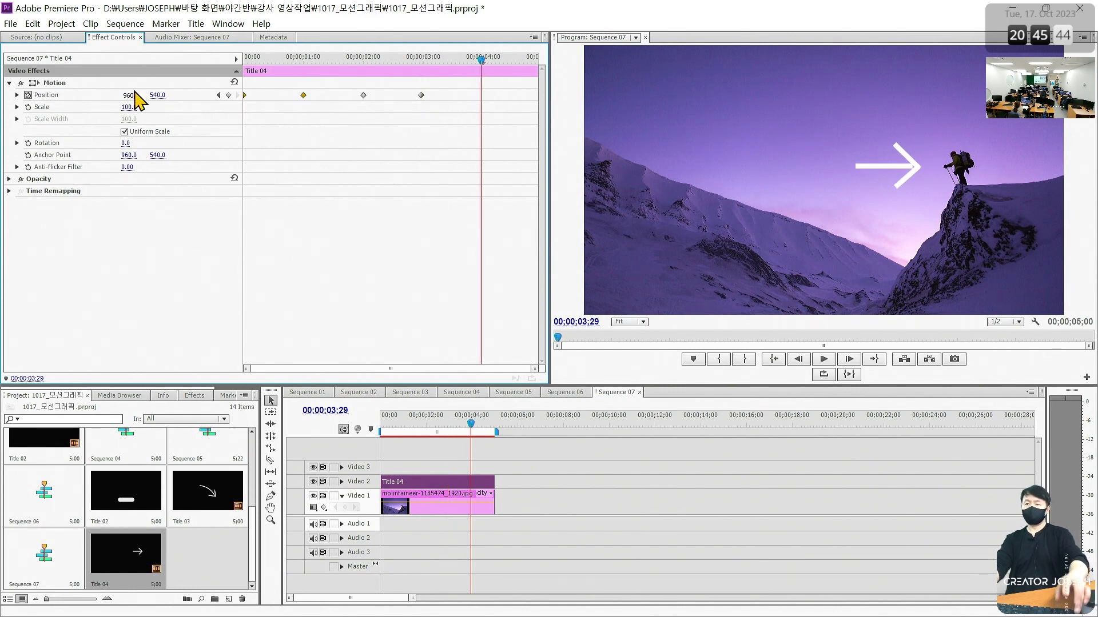
key("Return")
left_click(452, 427)
key("Home")
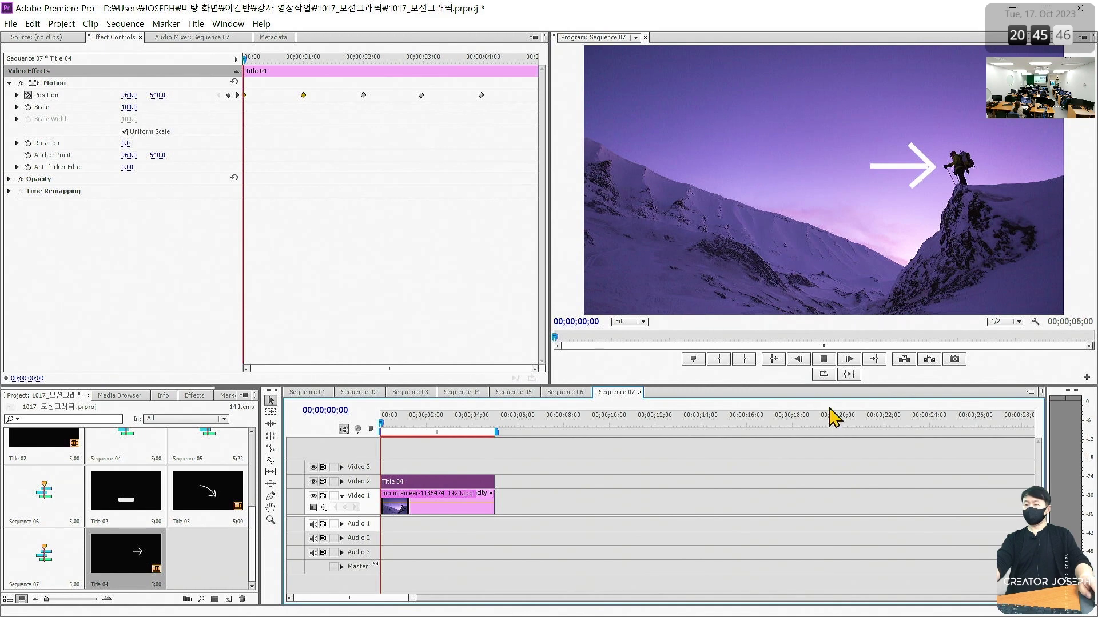
key("space")
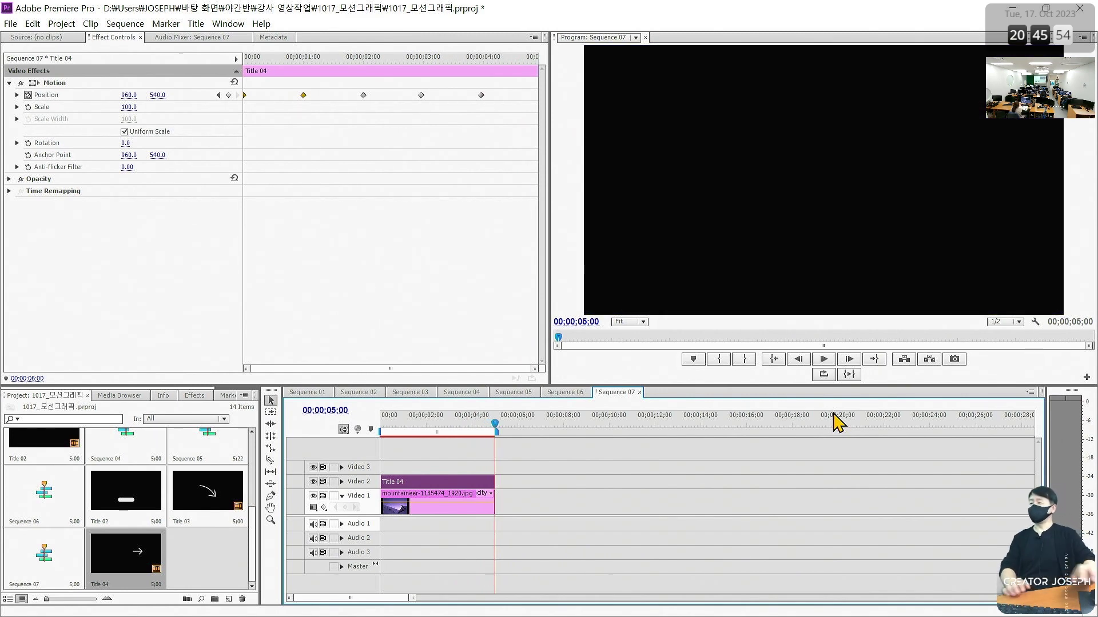
Replay the jabbing arrow animation, rewind to the start, and minimize Premiere Pro.
key("space")
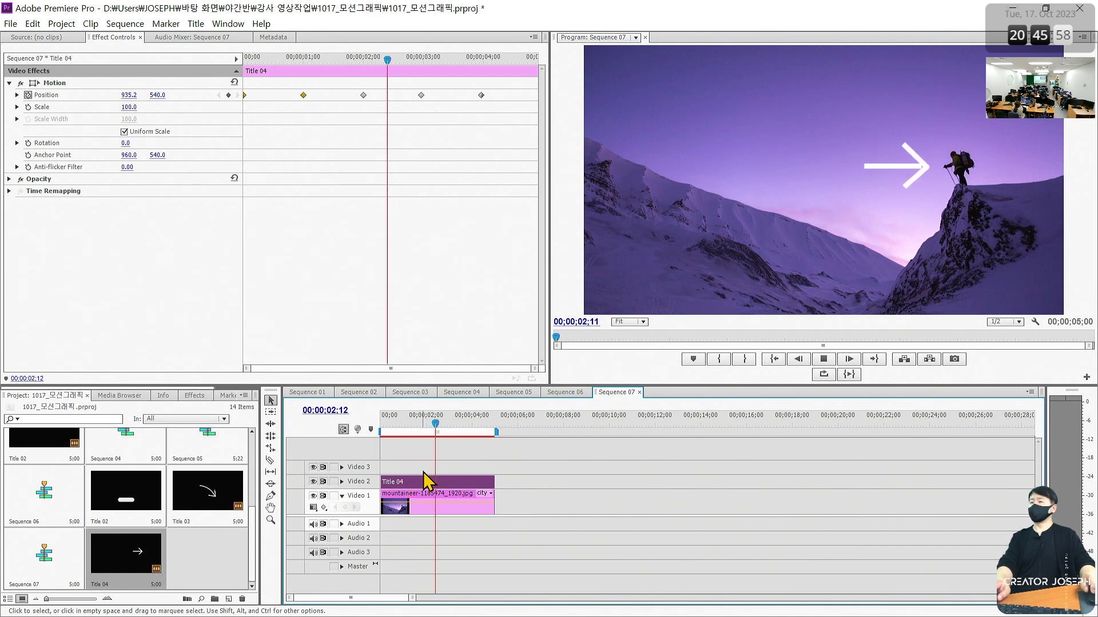
key("space")
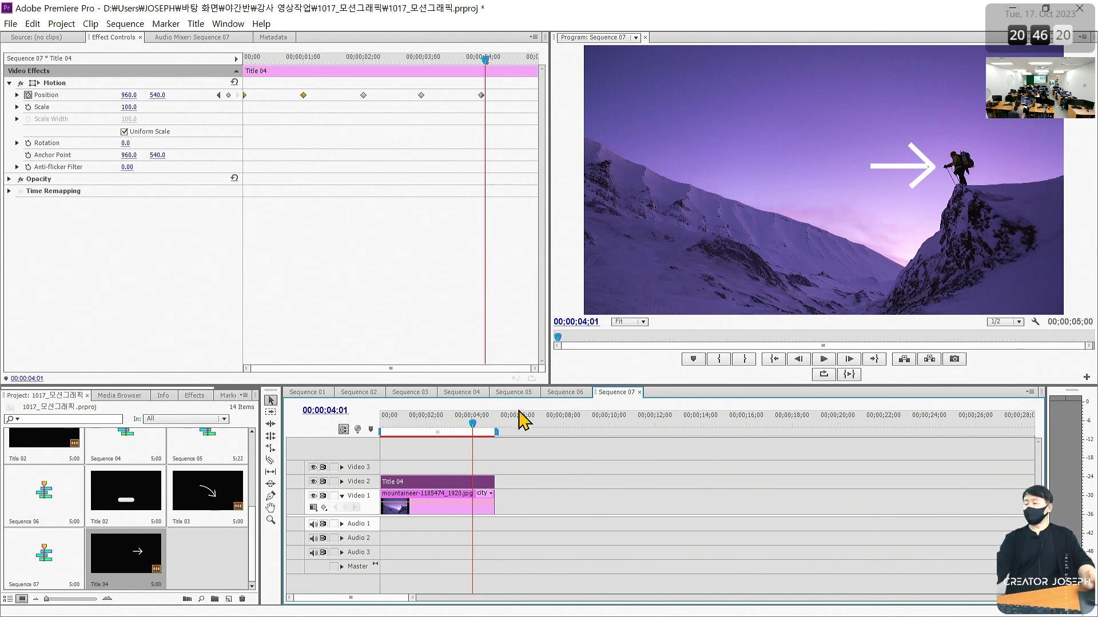
key("Home")
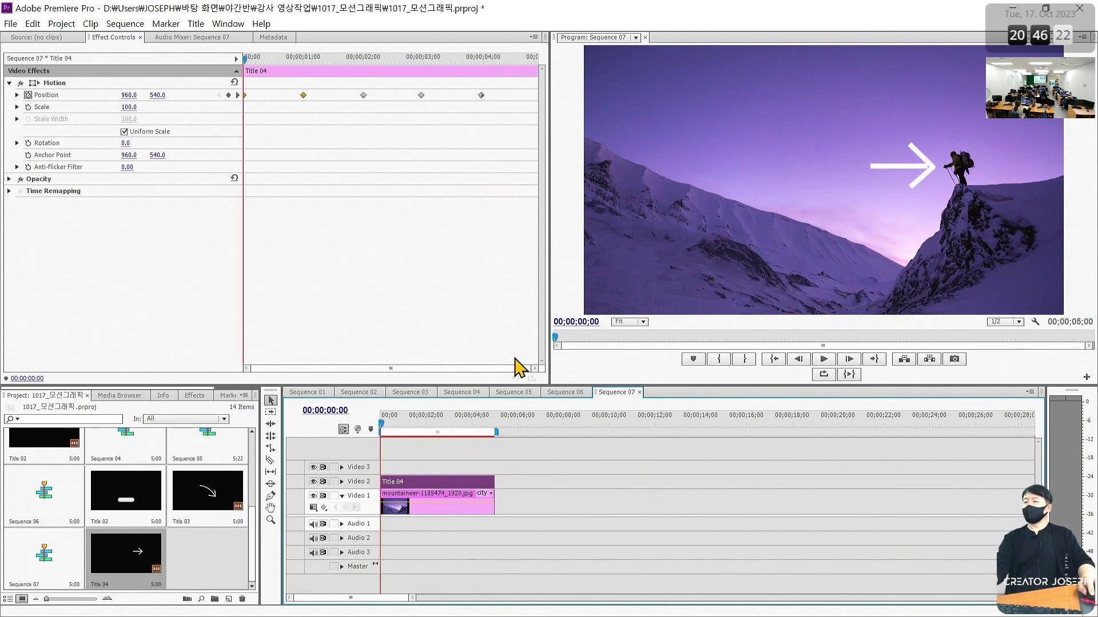
left_click(1012, 8)
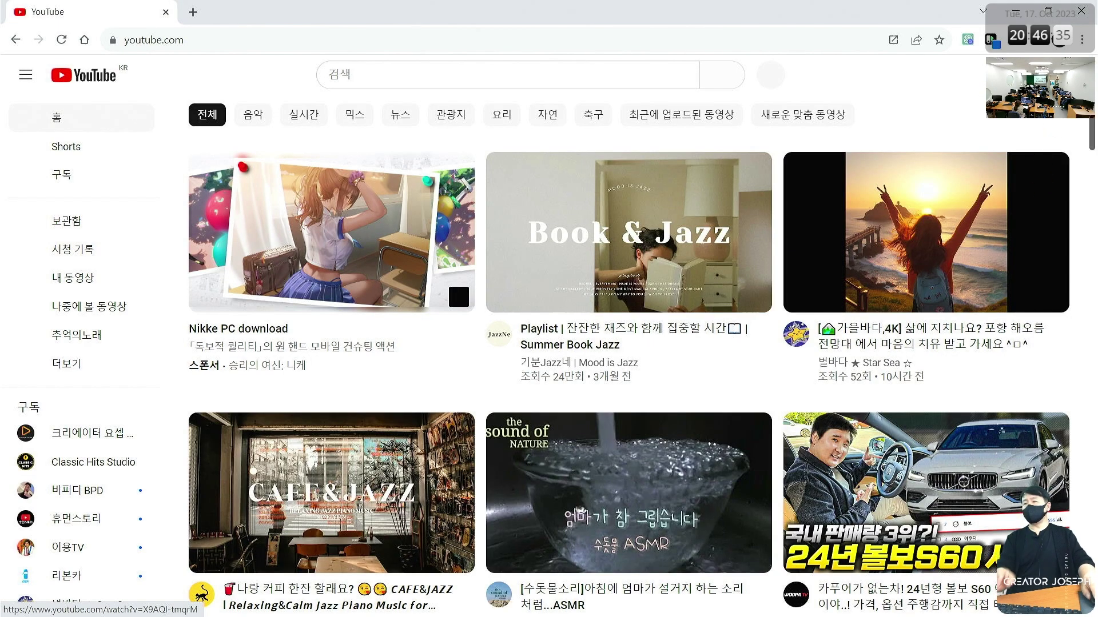
Switch YouTube to the channel's account.
left_click(1060, 75)
left_click(952, 215)
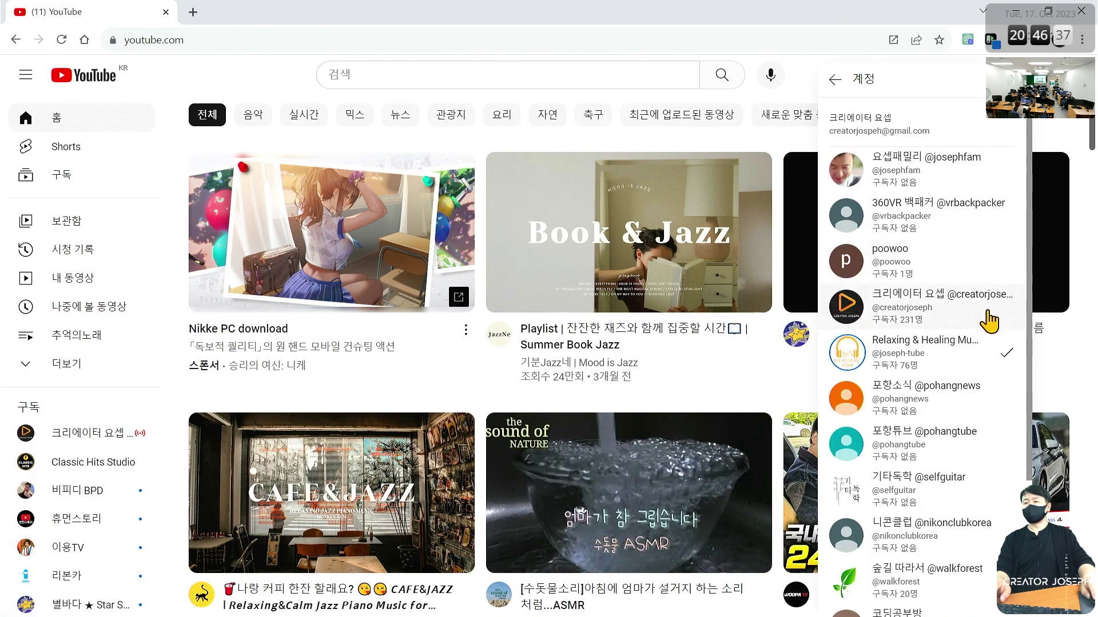
left_click(954, 320)
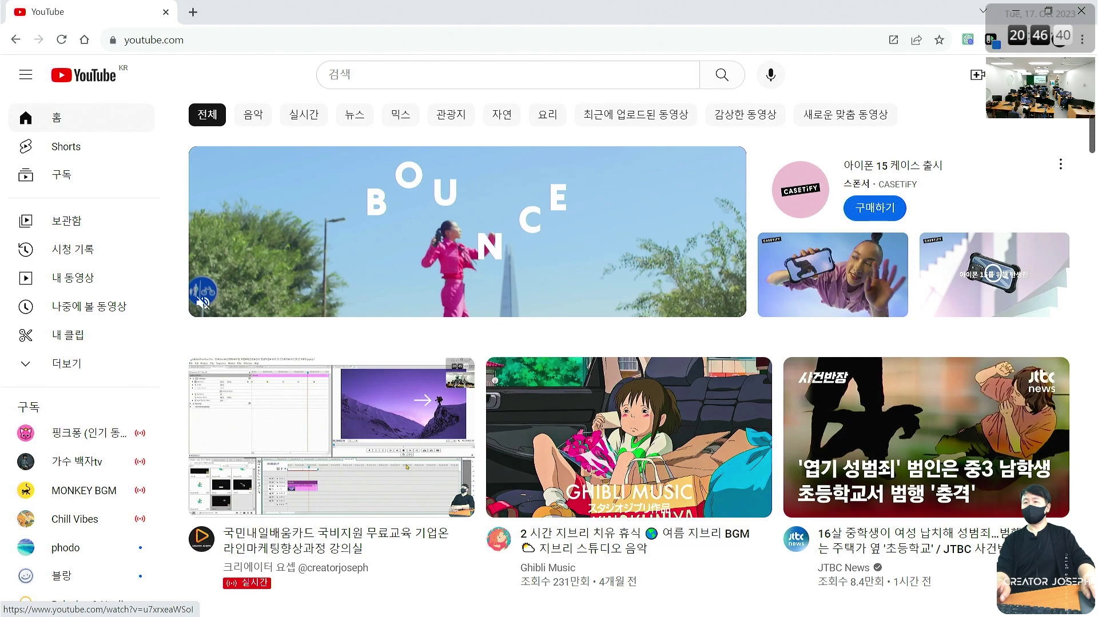
Go to the channel page and play the first video in the 강의용 영상클립 playlist.
left_click(1061, 75)
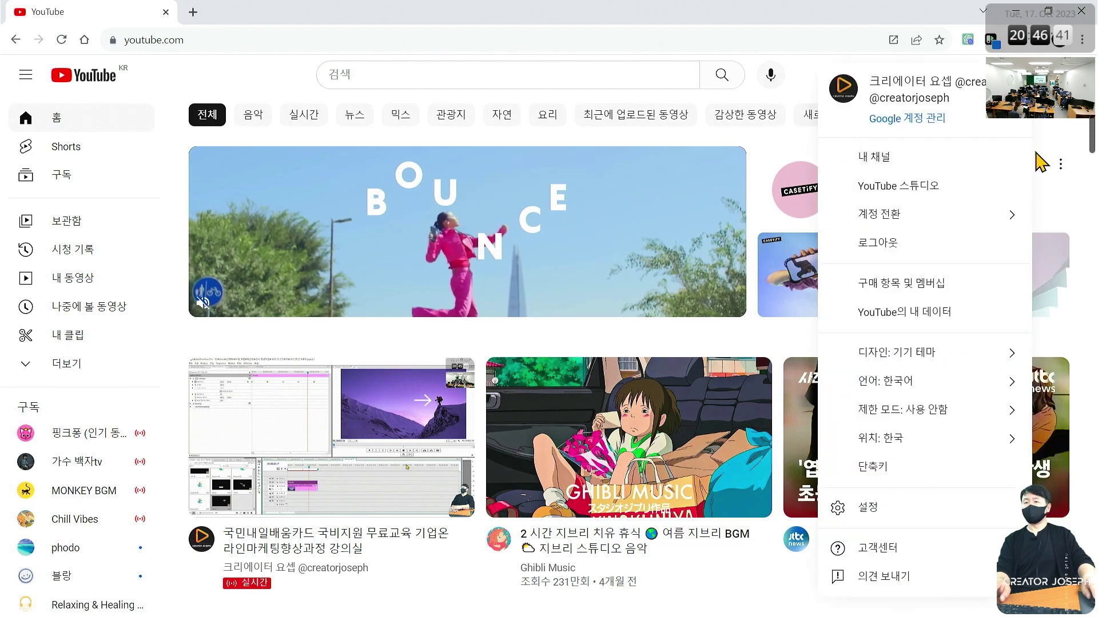
left_click(931, 170)
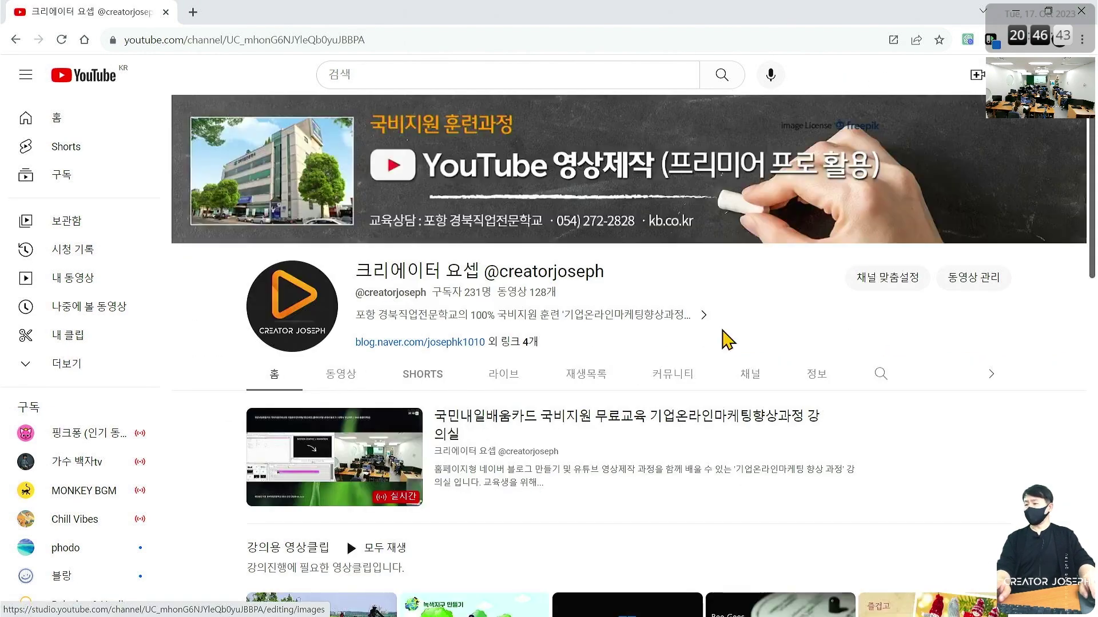
scroll(346, 539, "down", 3)
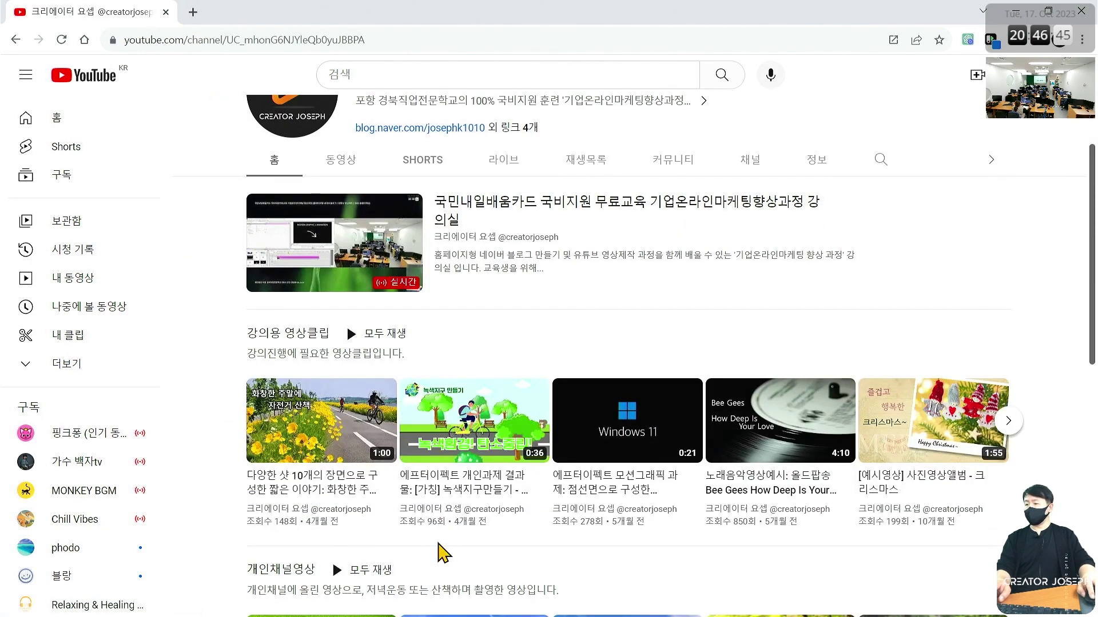
left_click(291, 337)
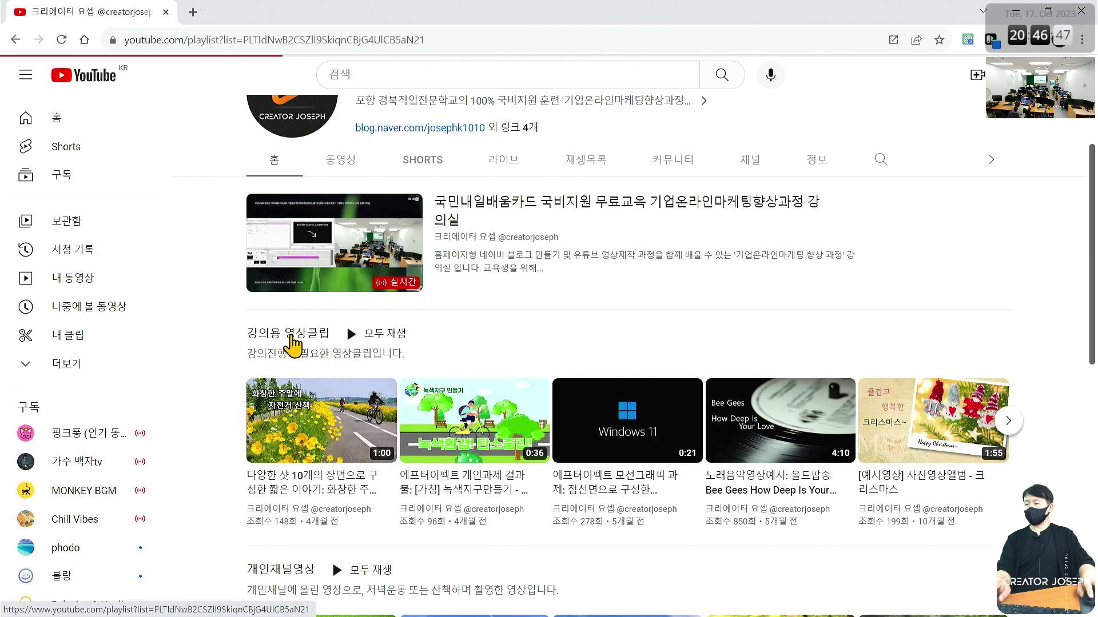
scroll(412, 461, "down", 2)
scroll(453, 461, "down", 1)
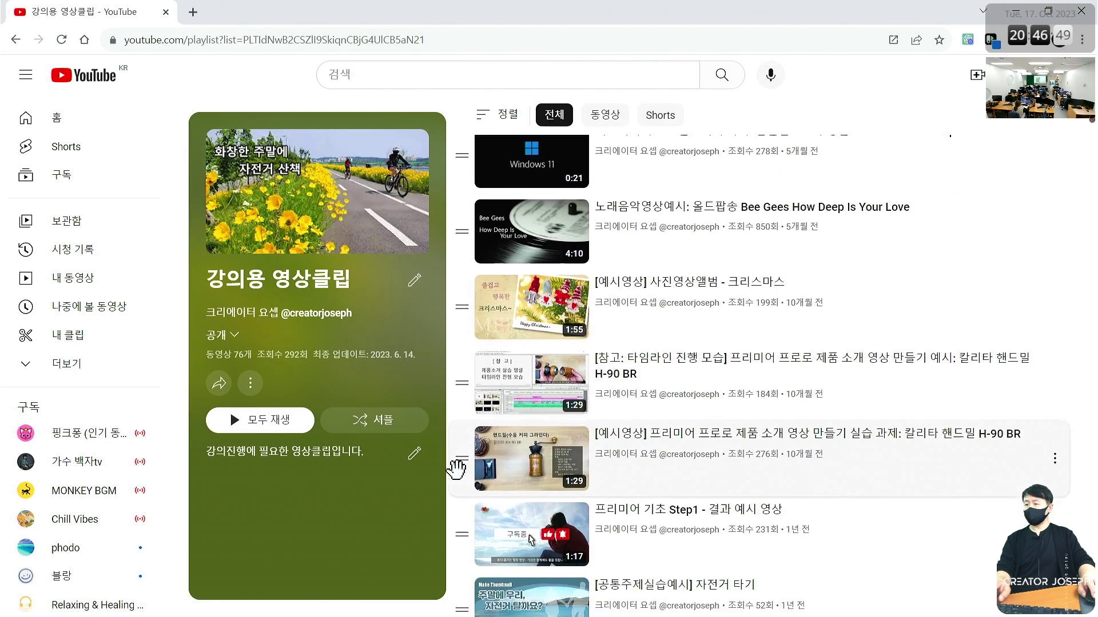
scroll(457, 475, "down", 1)
scroll(460, 491, "down", 2)
scroll(572, 509, "up", 6)
scroll(620, 527, "up", 1)
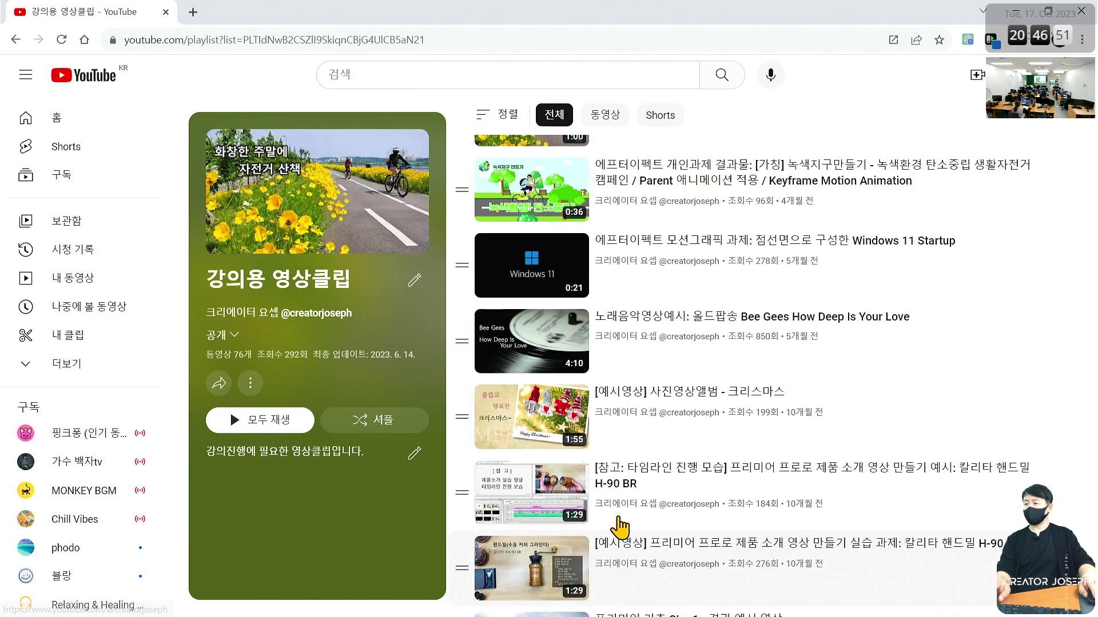
left_click(651, 187)
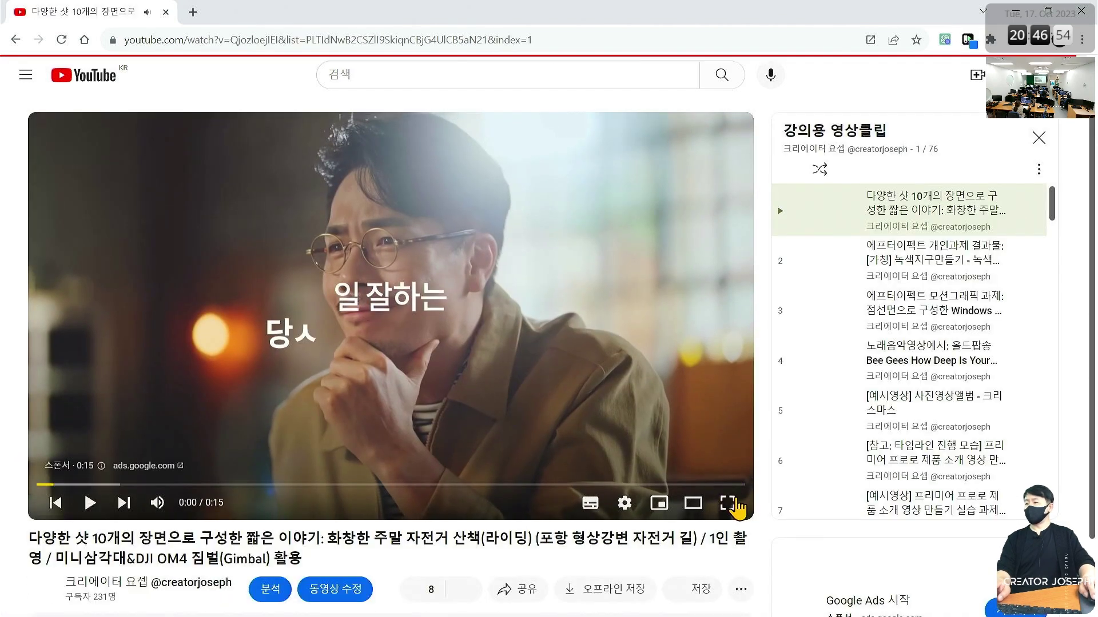
Watch the 자전거 산책 video fullscreen and muted, skipping the ad and replaying its opening.
left_click(727, 508)
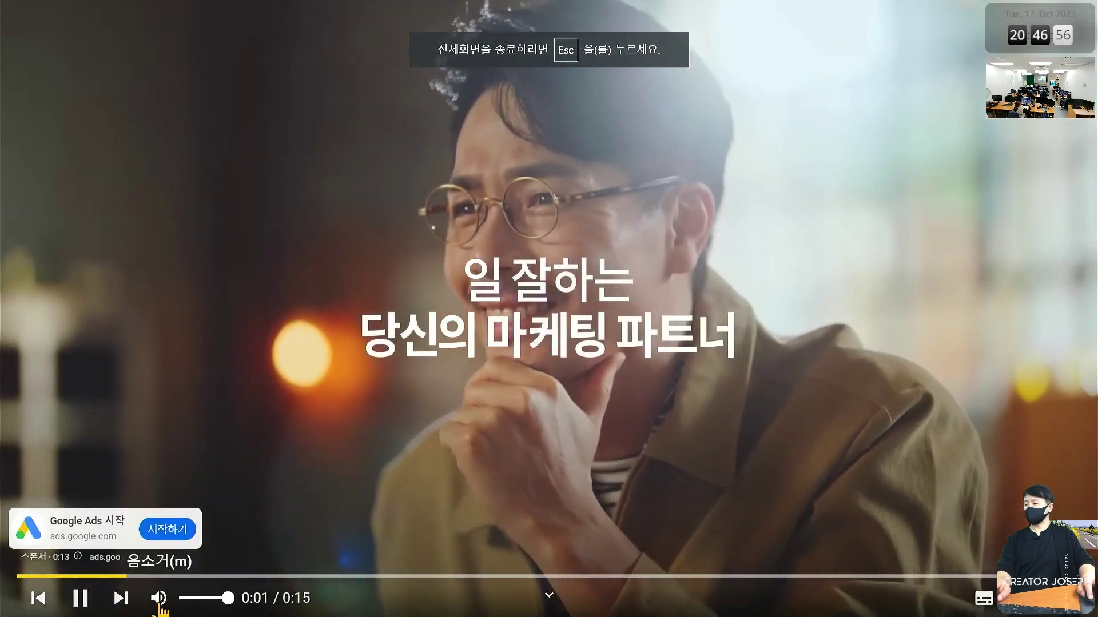
left_click(158, 598)
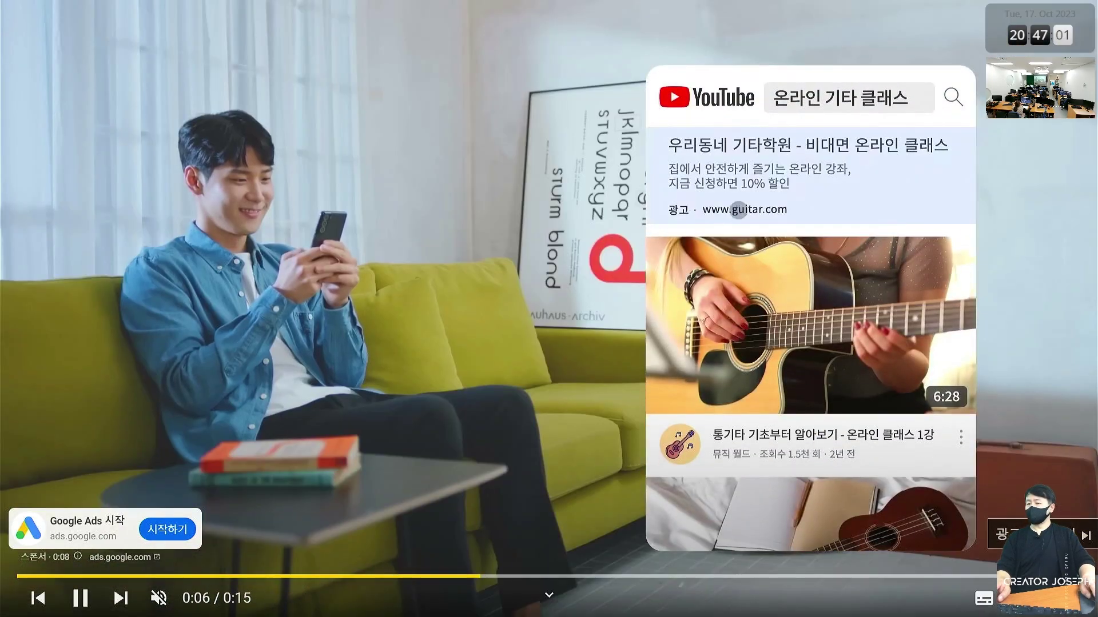
left_click(1038, 441)
left_click(972, 432)
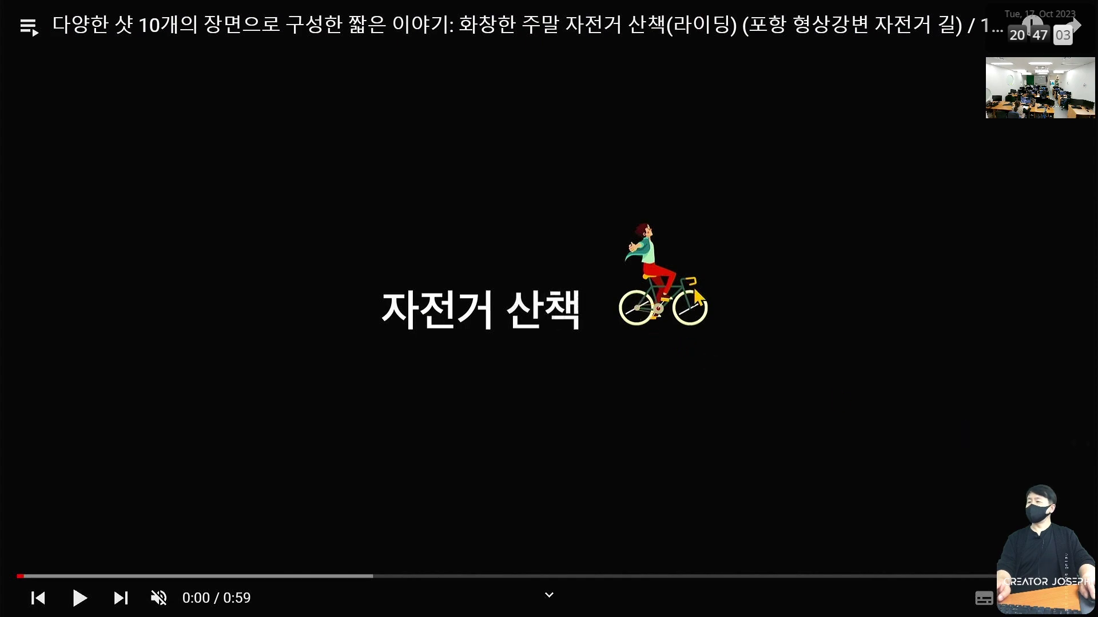
left_click(682, 316)
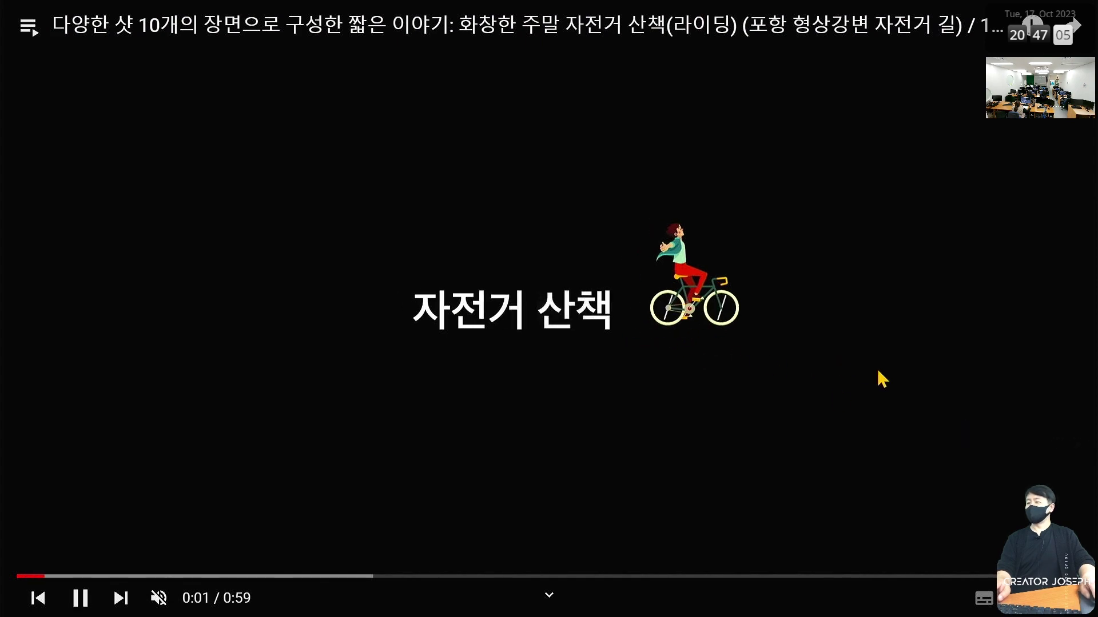
left_click(665, 328)
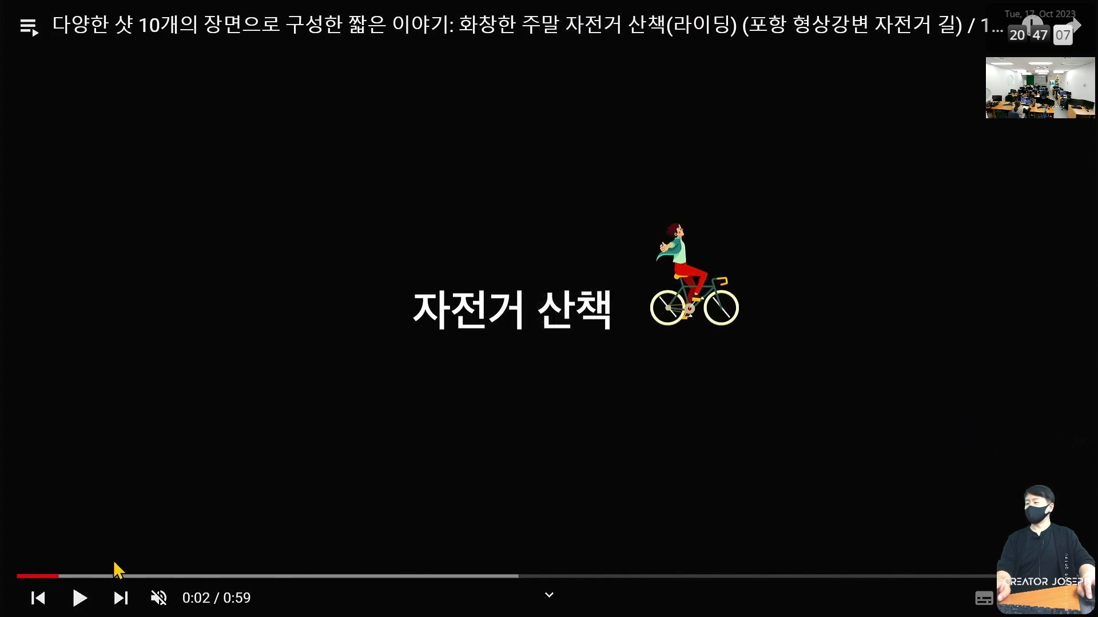
left_click(35, 576)
left_click(788, 410)
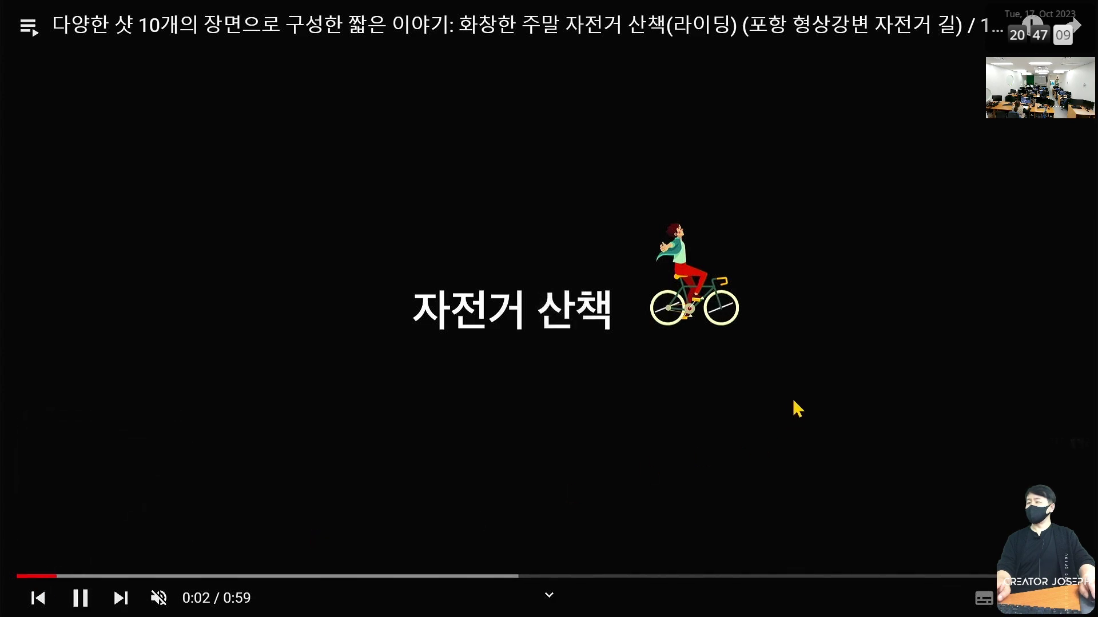
left_click(787, 396)
left_click(33, 577)
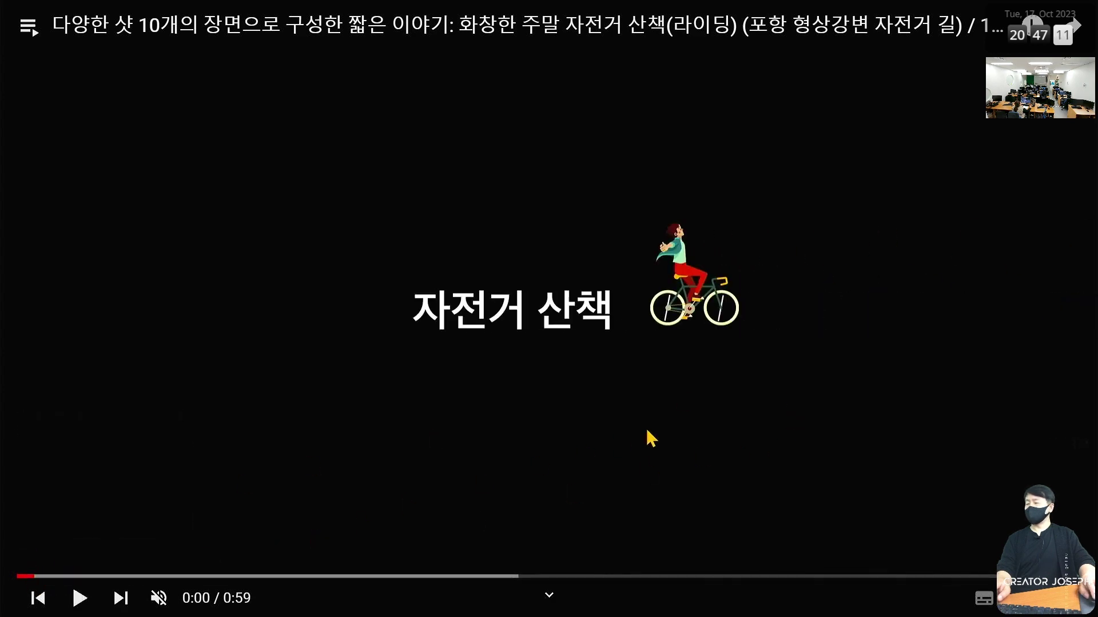
left_click(702, 429)
left_click(702, 429)
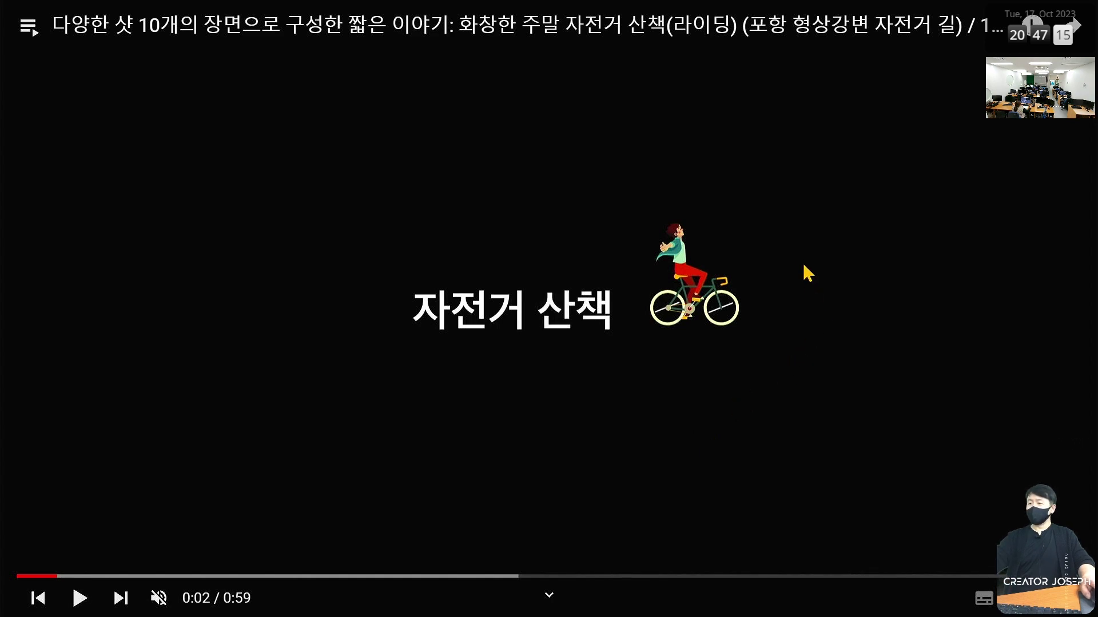
key("space")
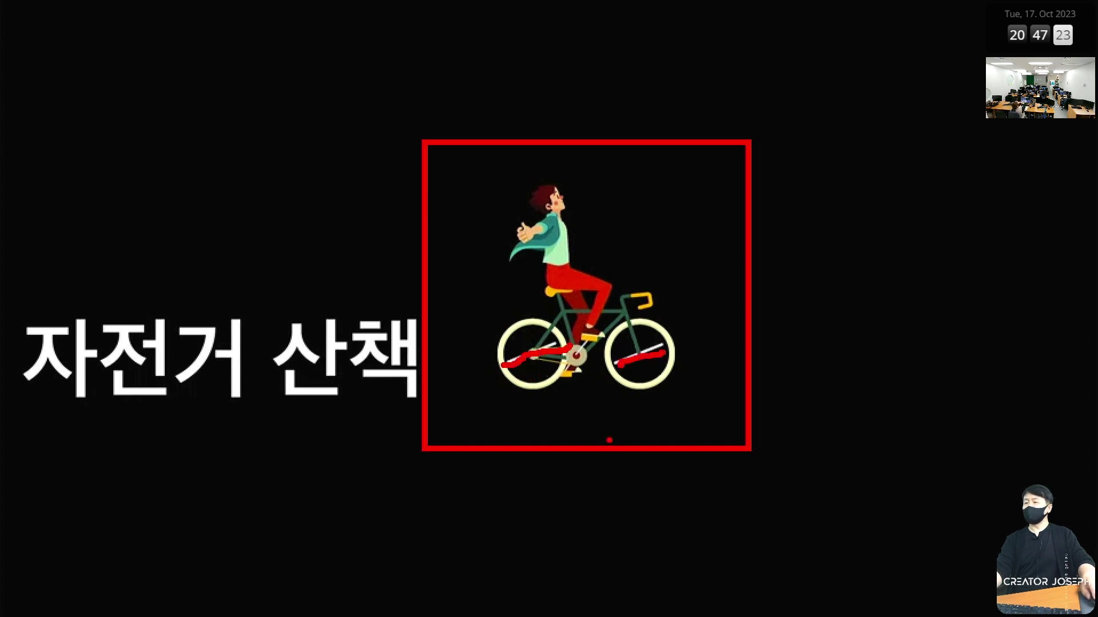
Circle the cyclist, replay from 0:00 to pause on the title card, and exit fullscreen.
left_click_drag(610, 441, 709, 343)
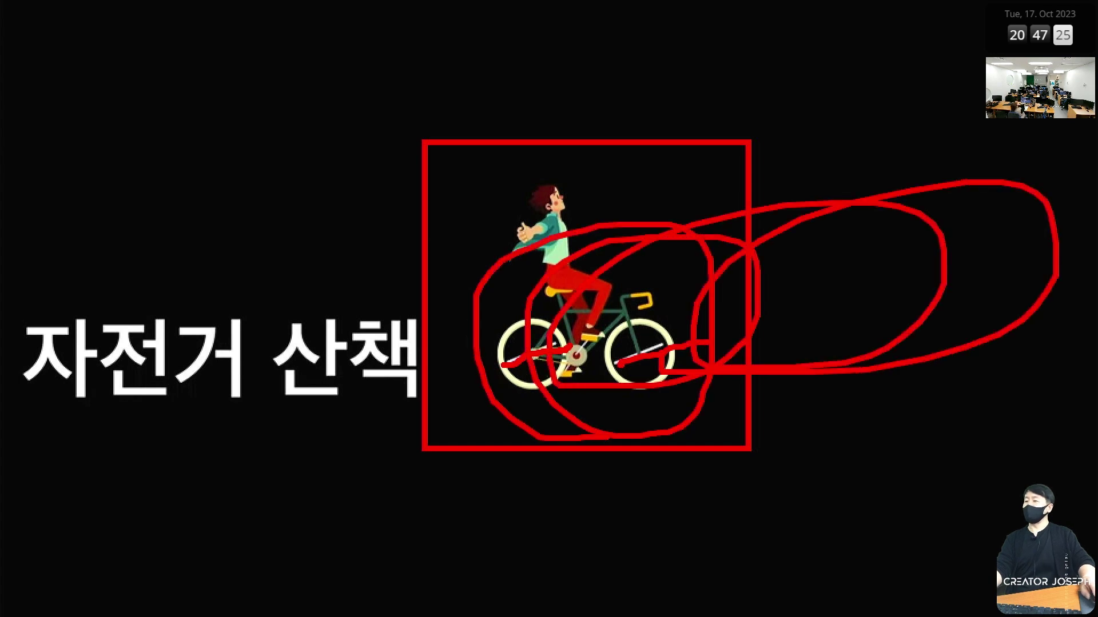
key("Escape")
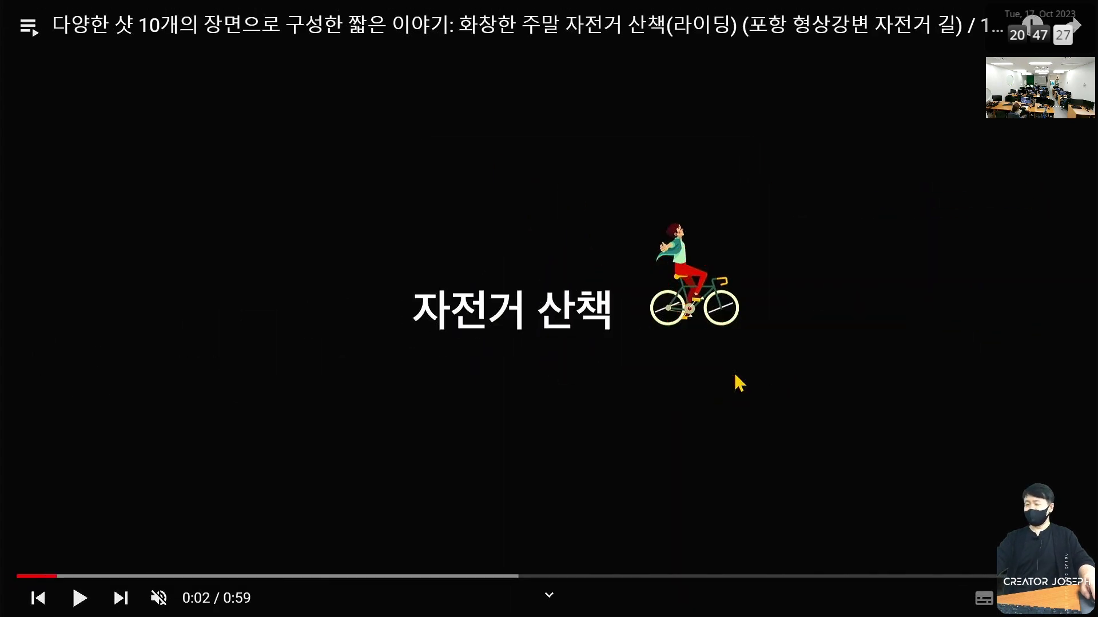
left_click(40, 576)
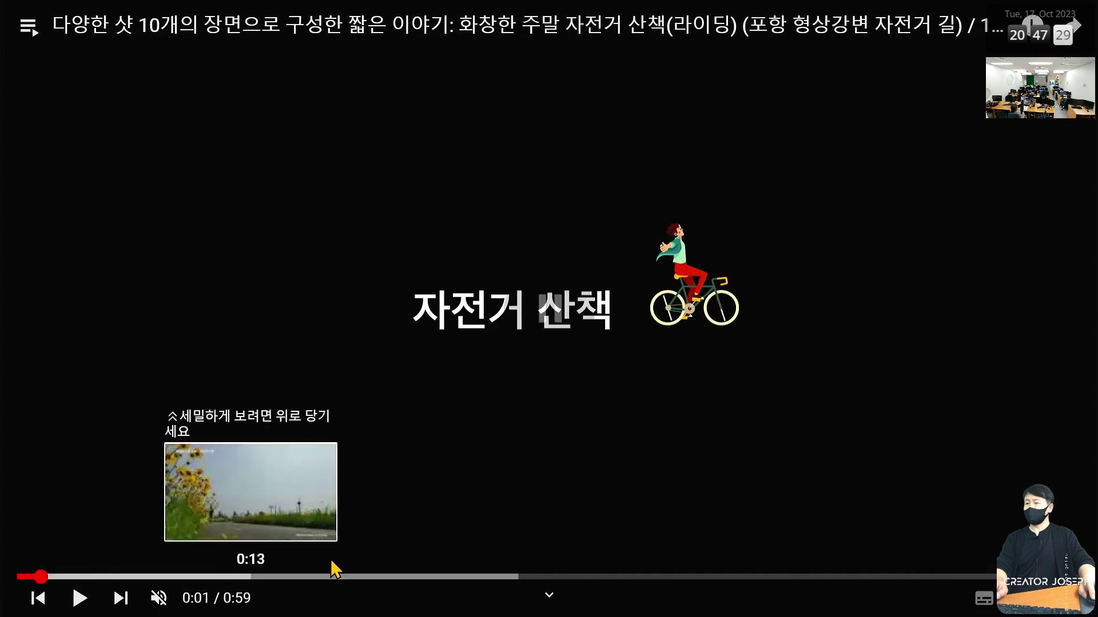
left_click(17, 577)
left_click(388, 522)
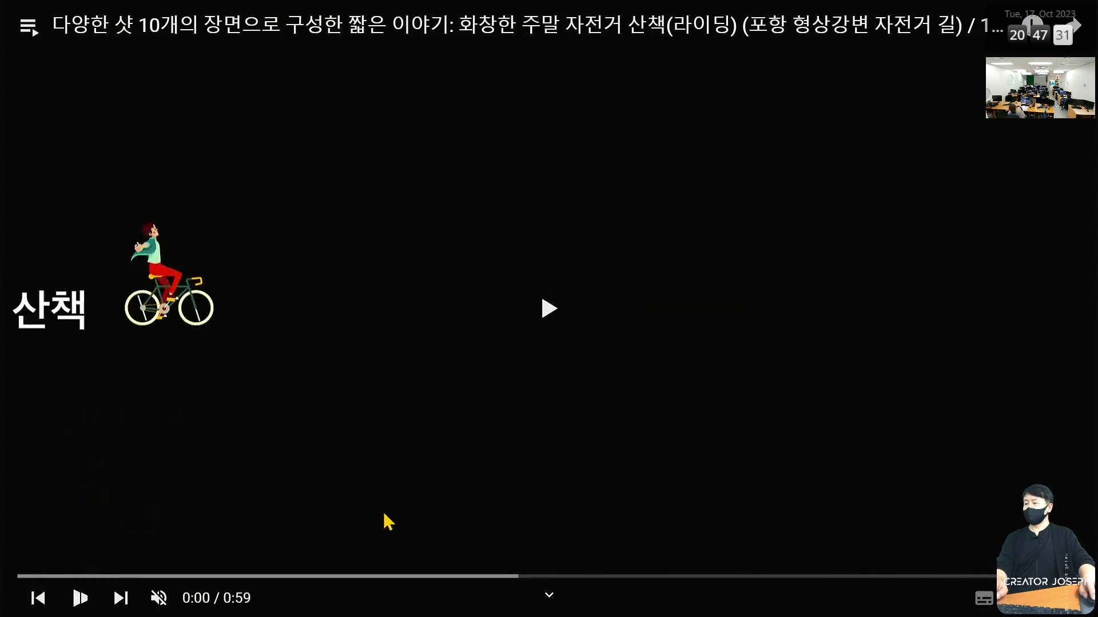
left_click(503, 515)
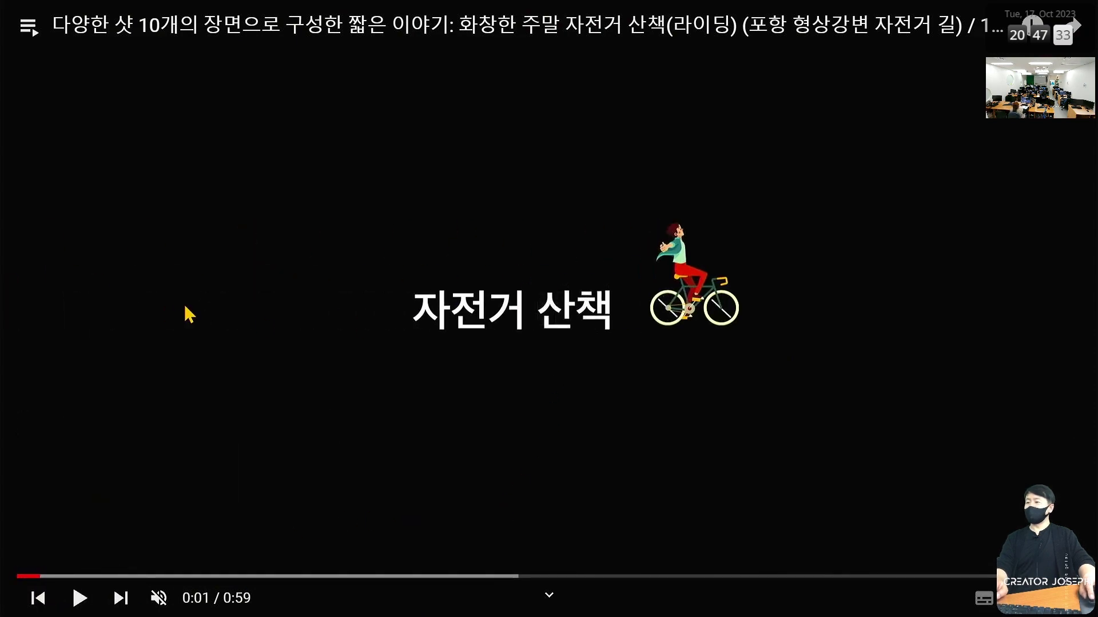
left_click(16, 577)
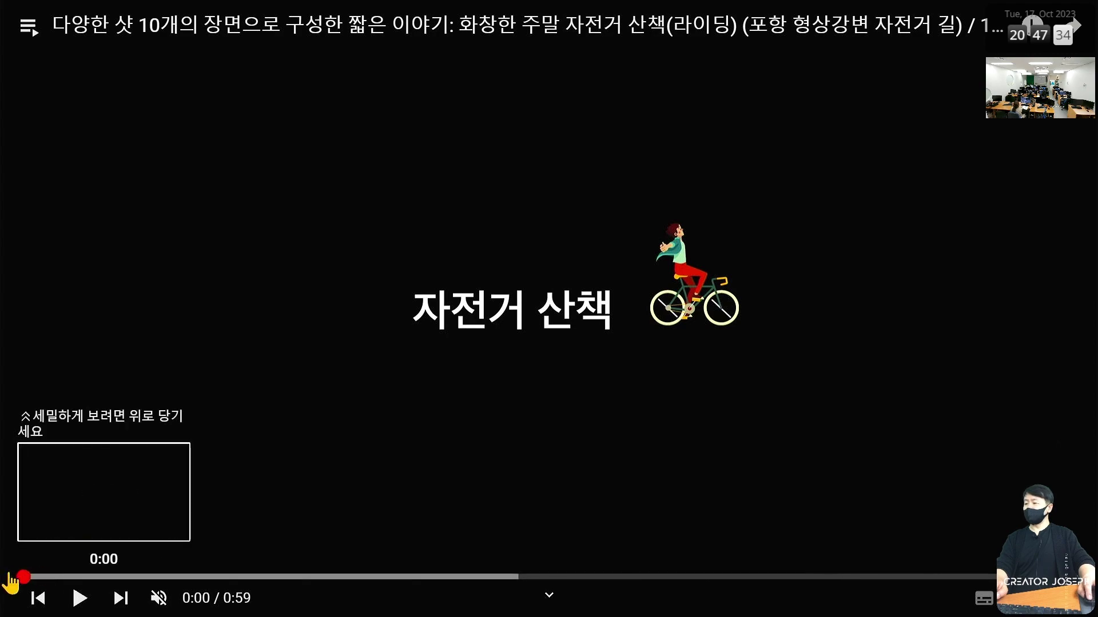
left_click(490, 473)
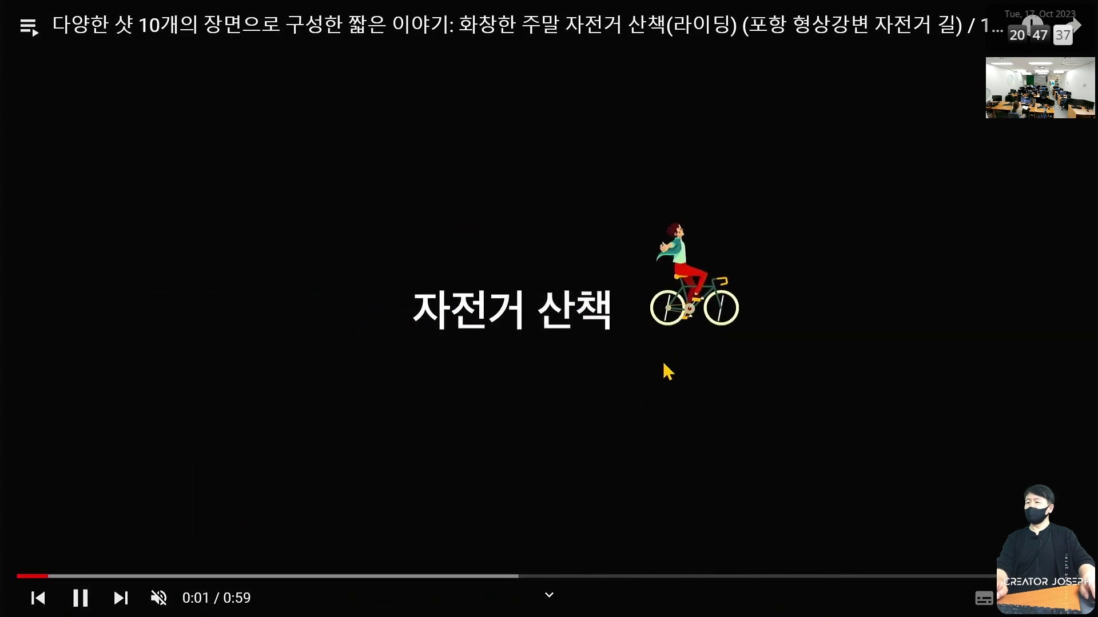
left_click(655, 377)
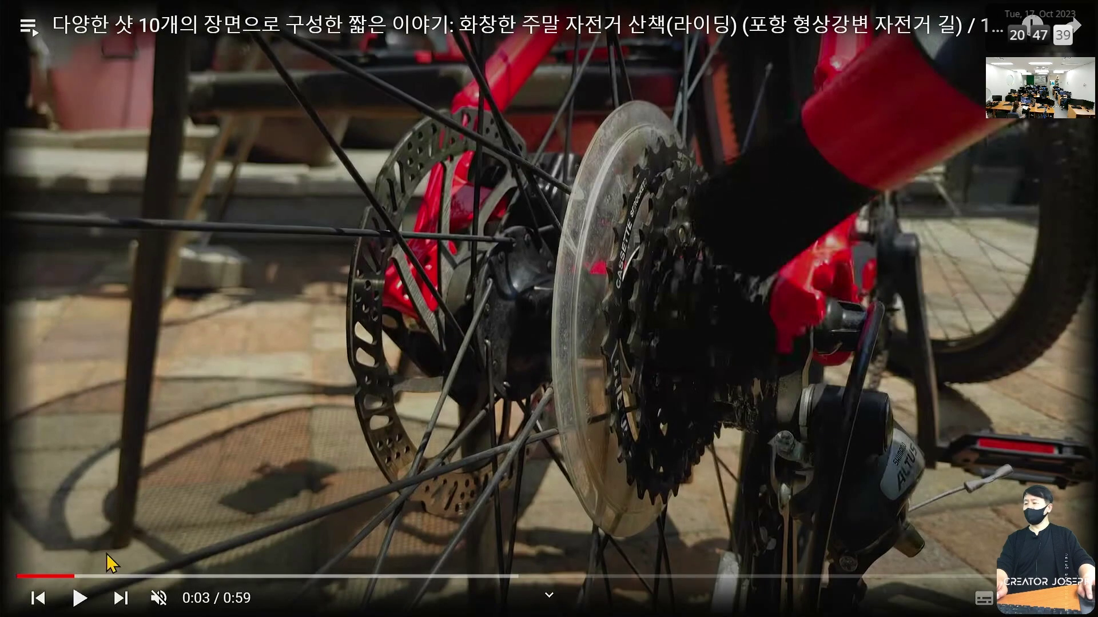
left_click(17, 576)
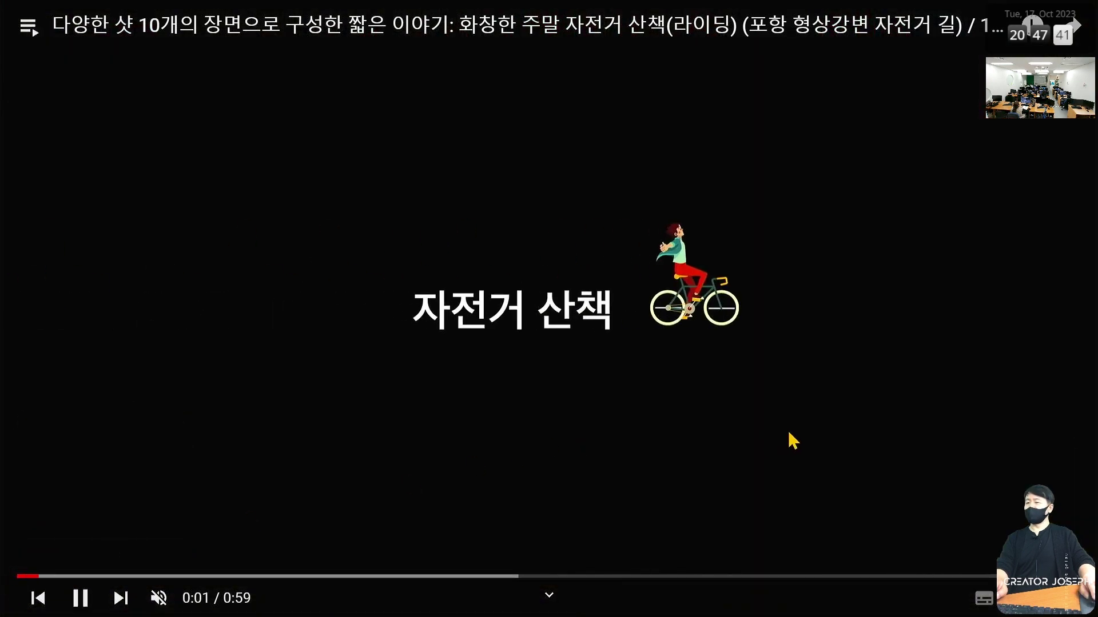
left_click(791, 440)
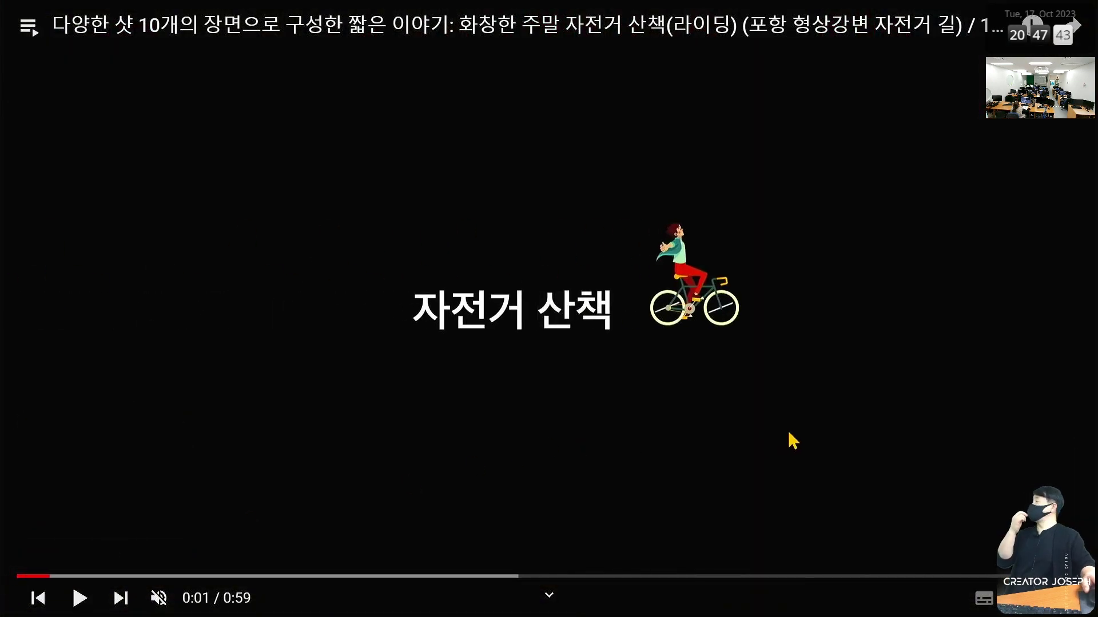
key("Escape")
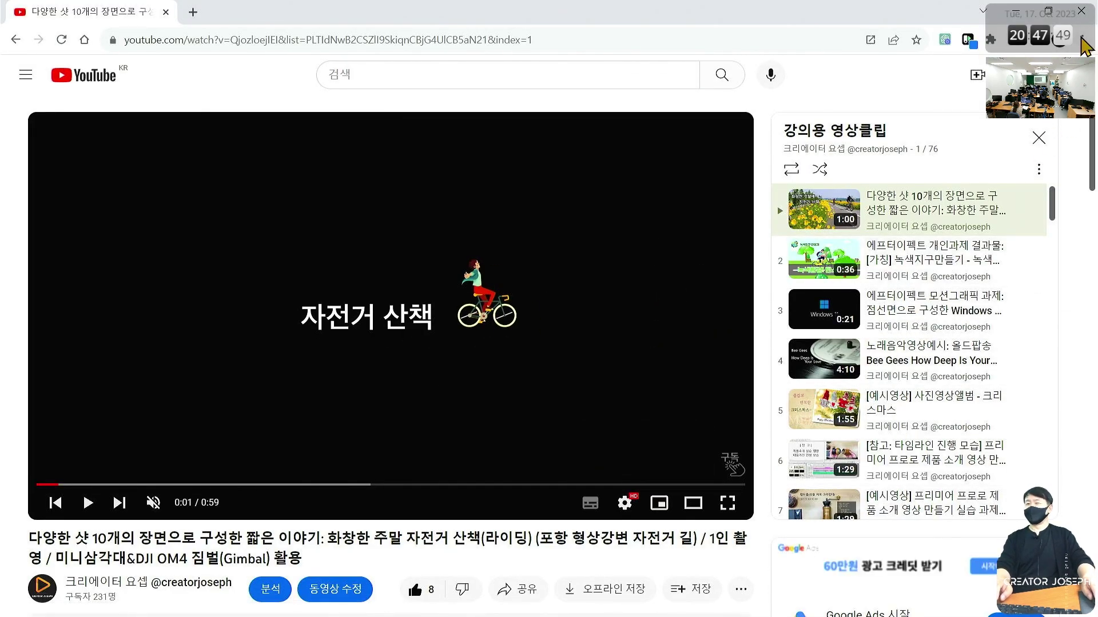
Close Chrome and return to Premiere Pro's Sequence 07 with Alt+Tab.
left_click(1081, 10)
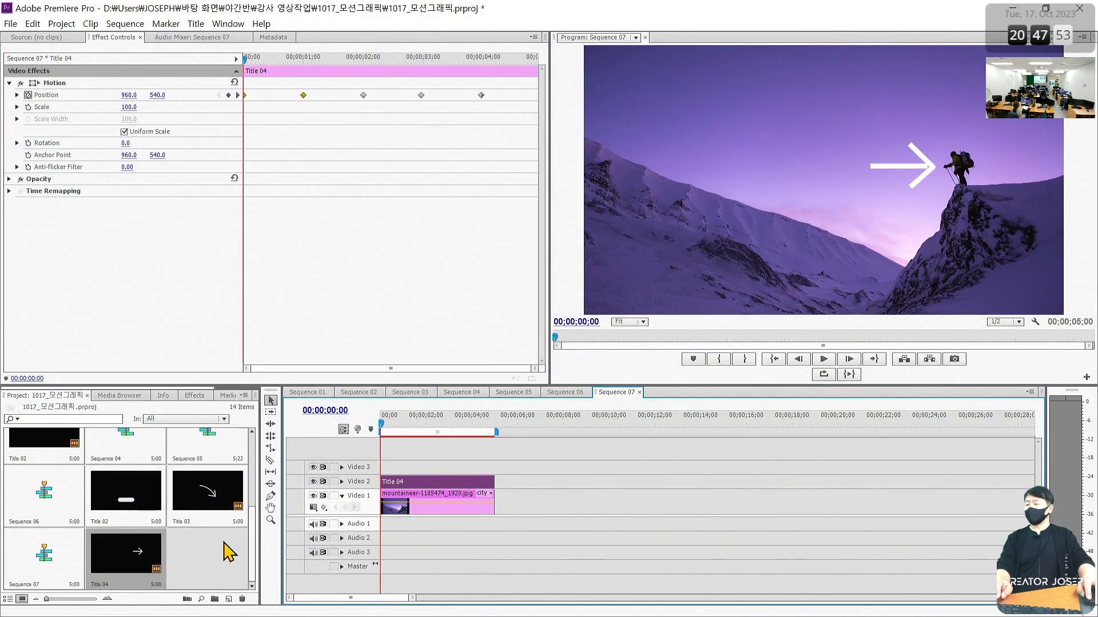
left_click(229, 552)
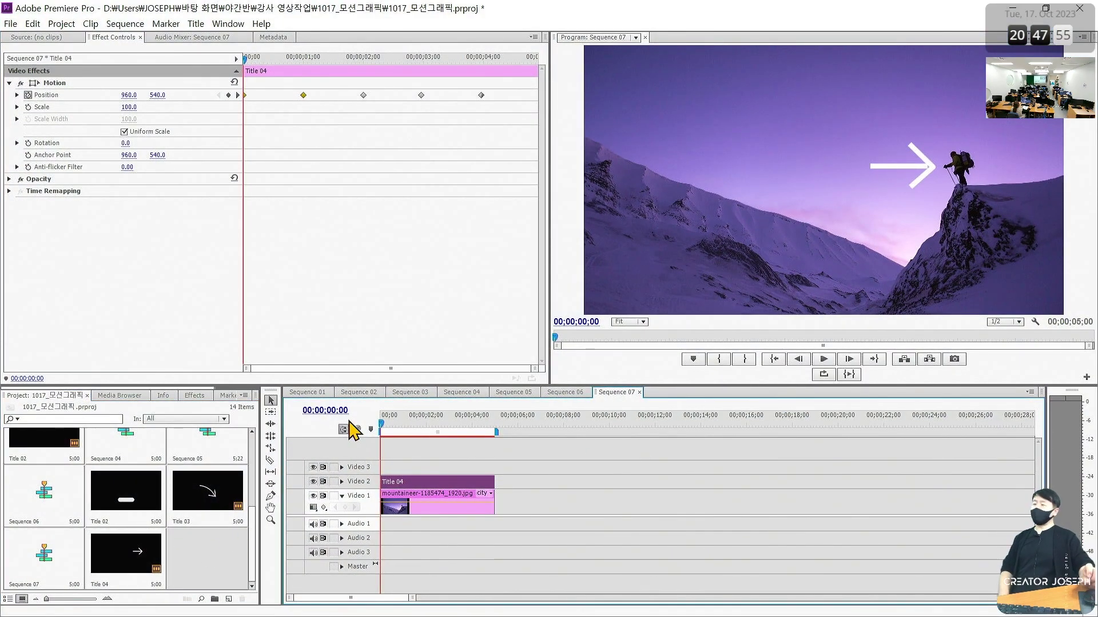
left_click(227, 548)
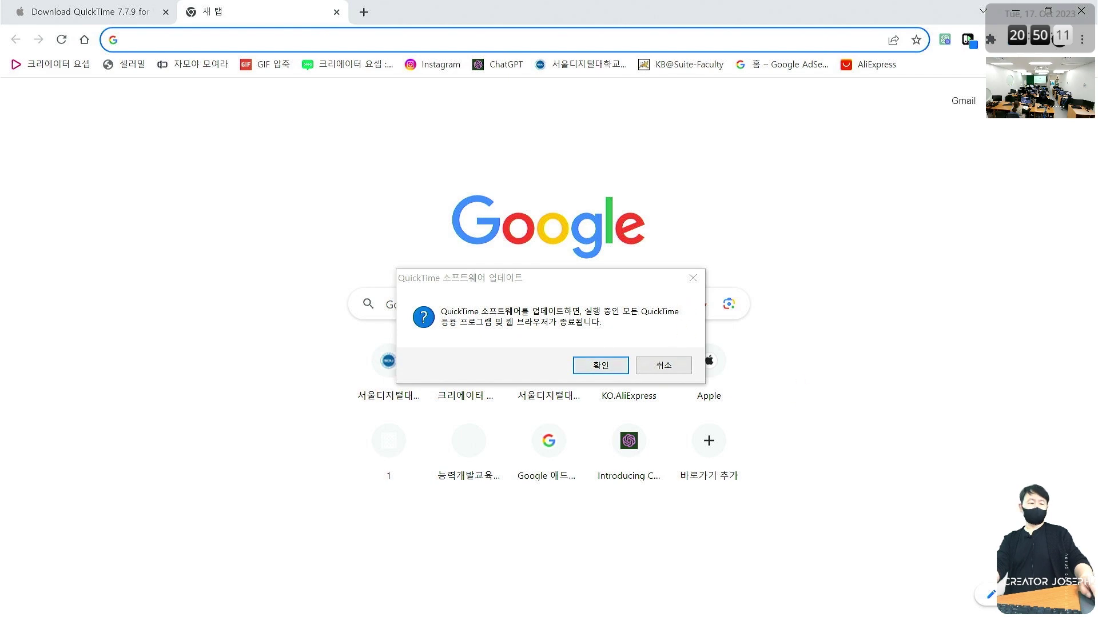
key("alt+Tab")
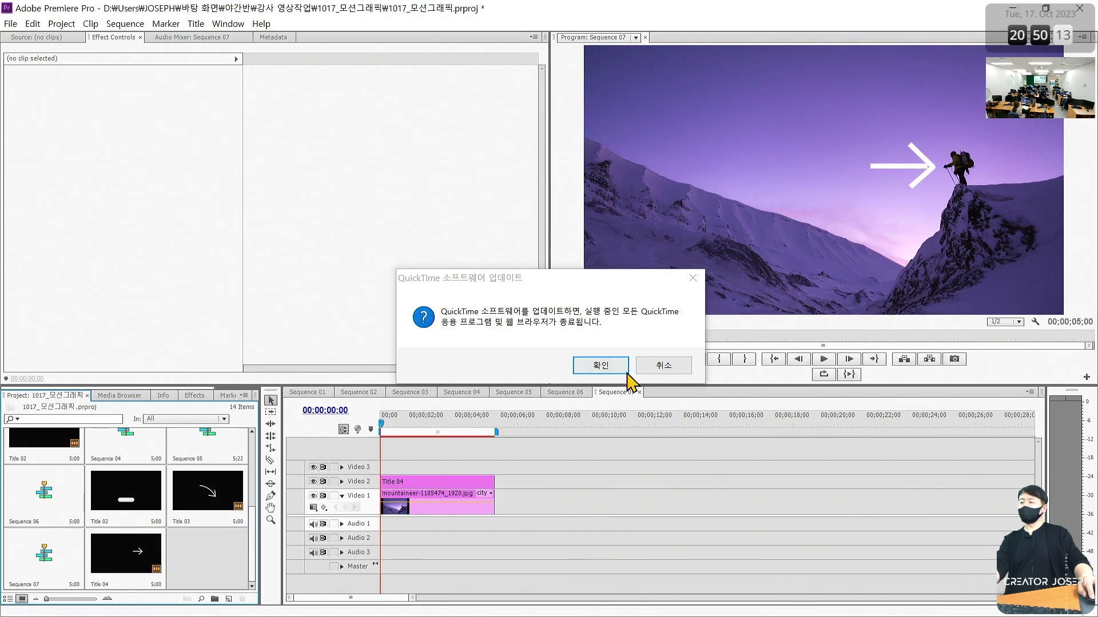
Dismiss the QuickTime update prompt and reach the Freepik website through a Google search.
left_click(627, 372)
key("alt+Tab")
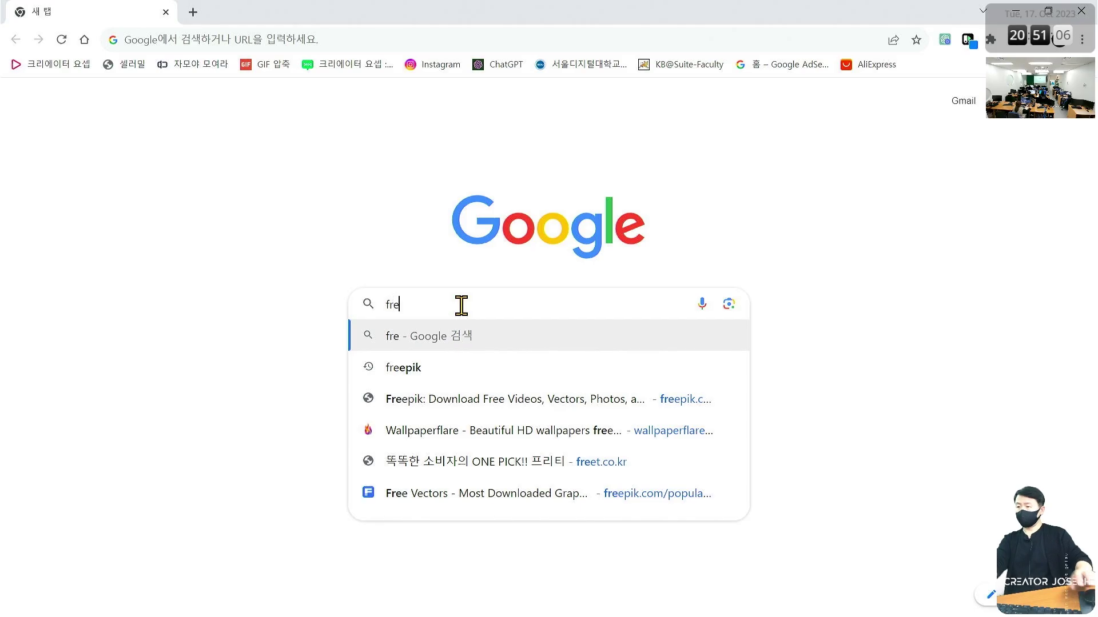
type("e")
key("Down")
key("Return")
left_click(230, 236)
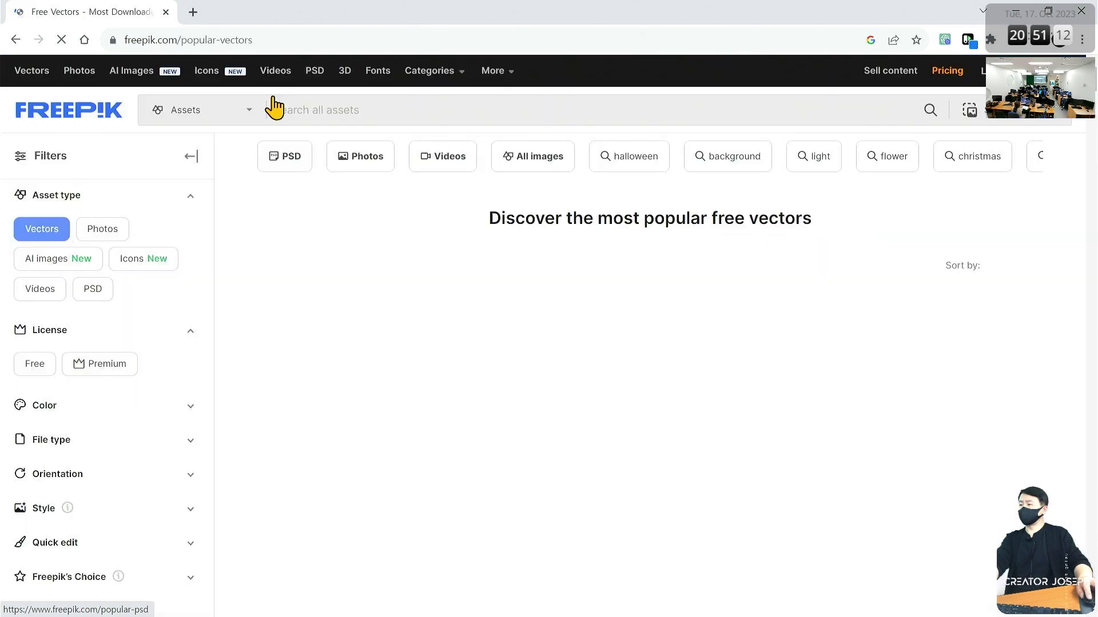
Search Freepik's free vectors for 'bike' and browse the results.
left_click(35, 366)
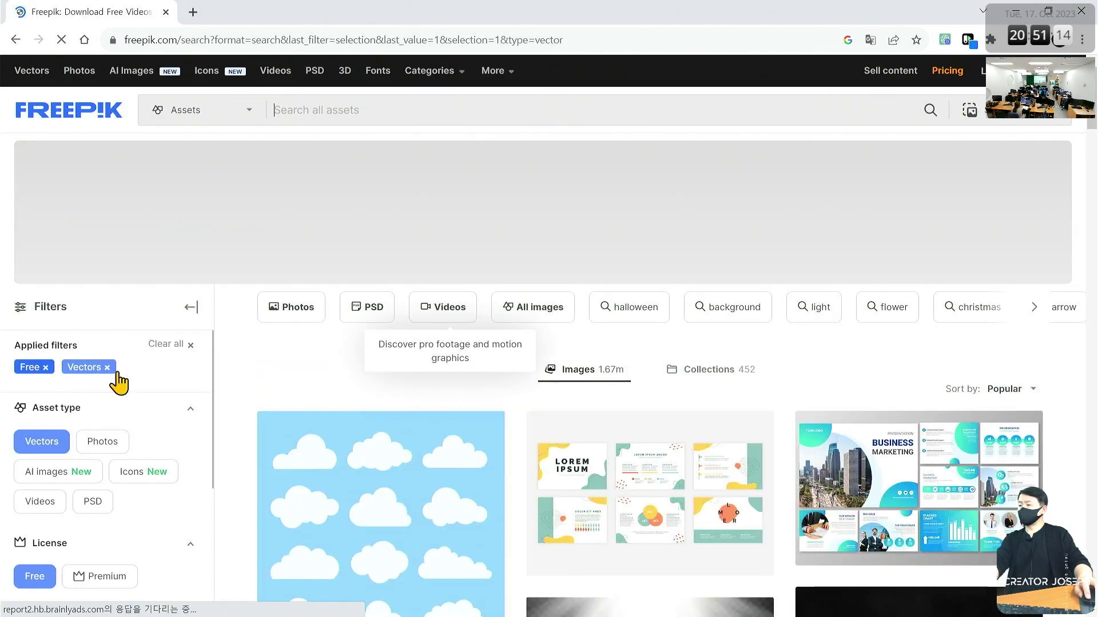
type("bike")
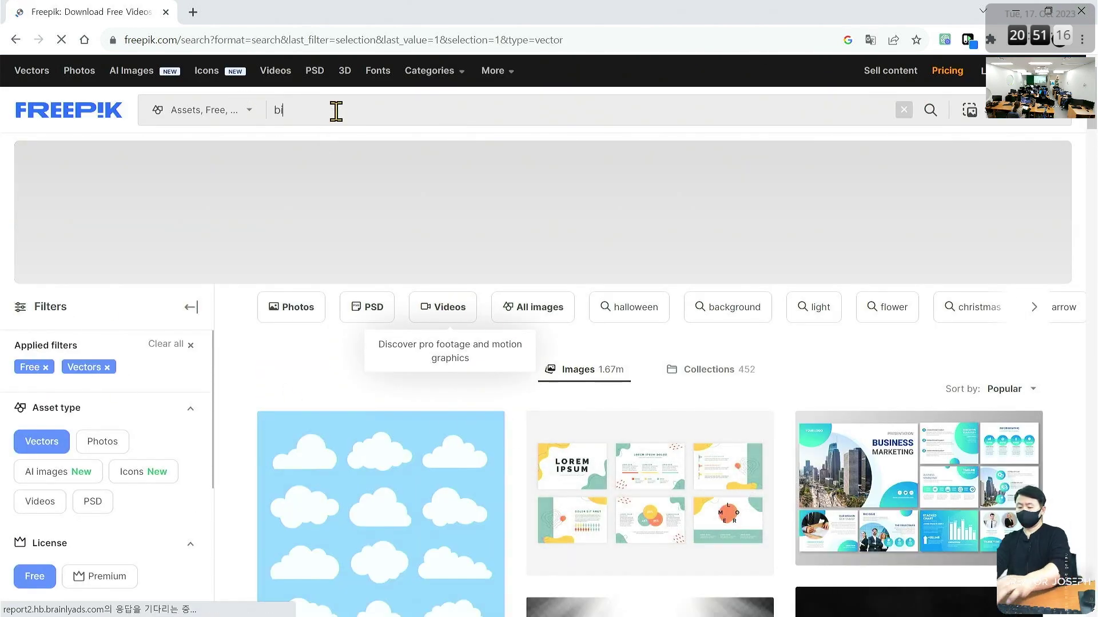
key("Return")
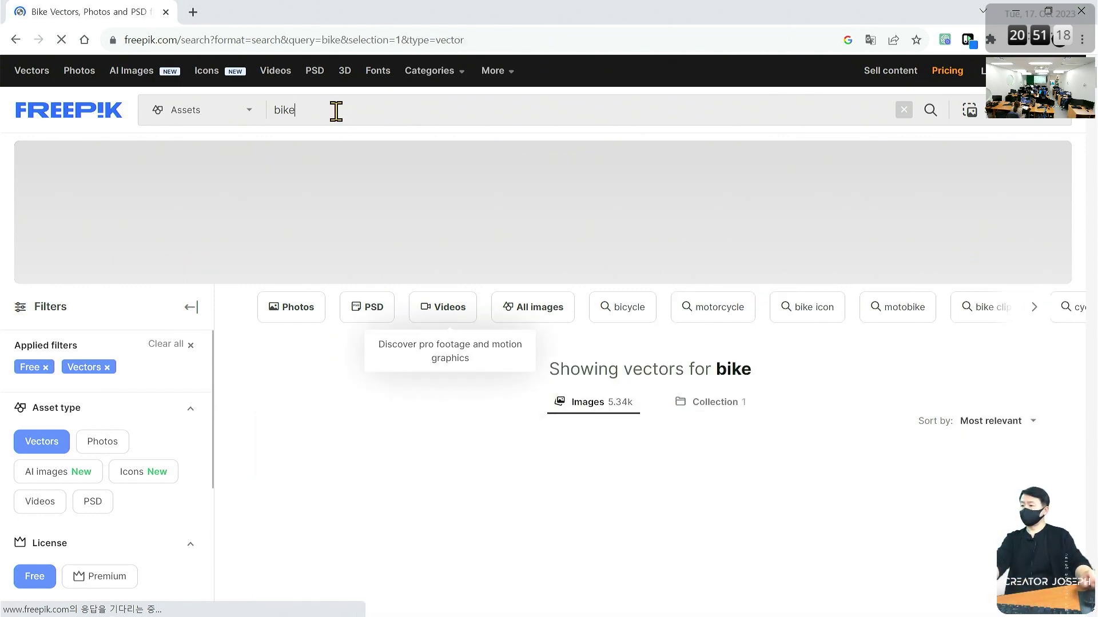
scroll(491, 369, "down", 3)
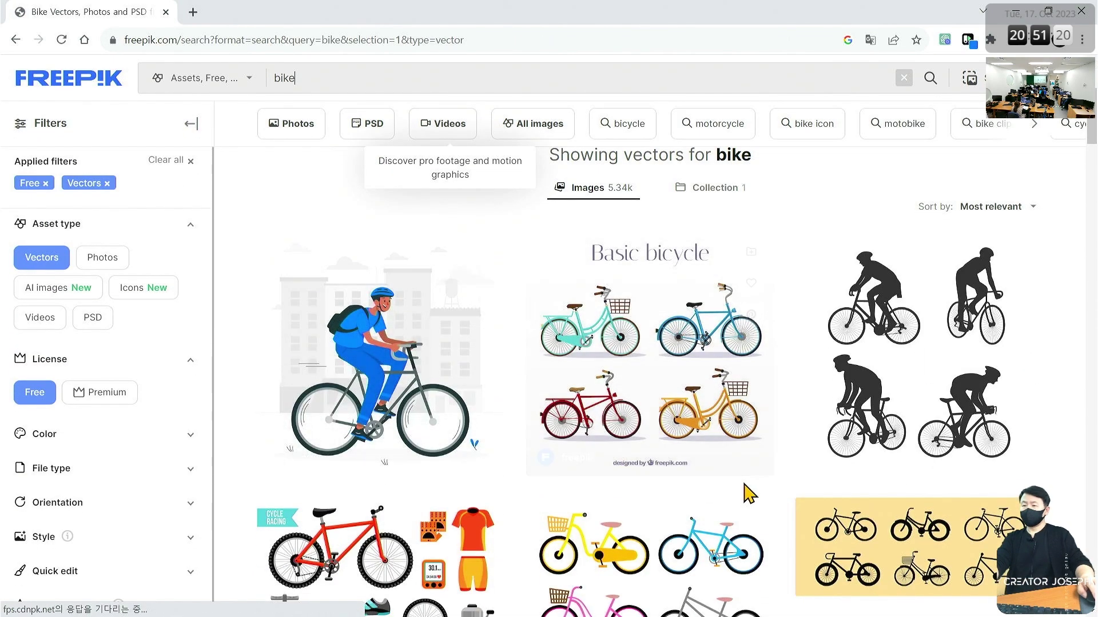
scroll(481, 339, "down", 1)
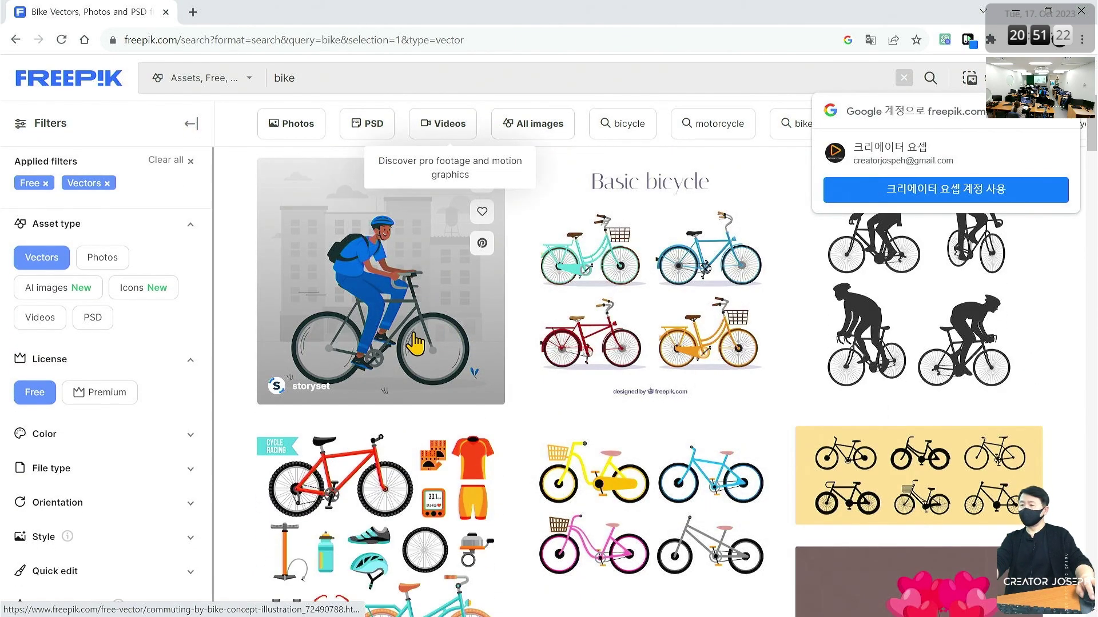
scroll(415, 343, "down", 3)
scroll(420, 348, "down", 1)
scroll(426, 352, "down", 2)
scroll(433, 357, "down", 4)
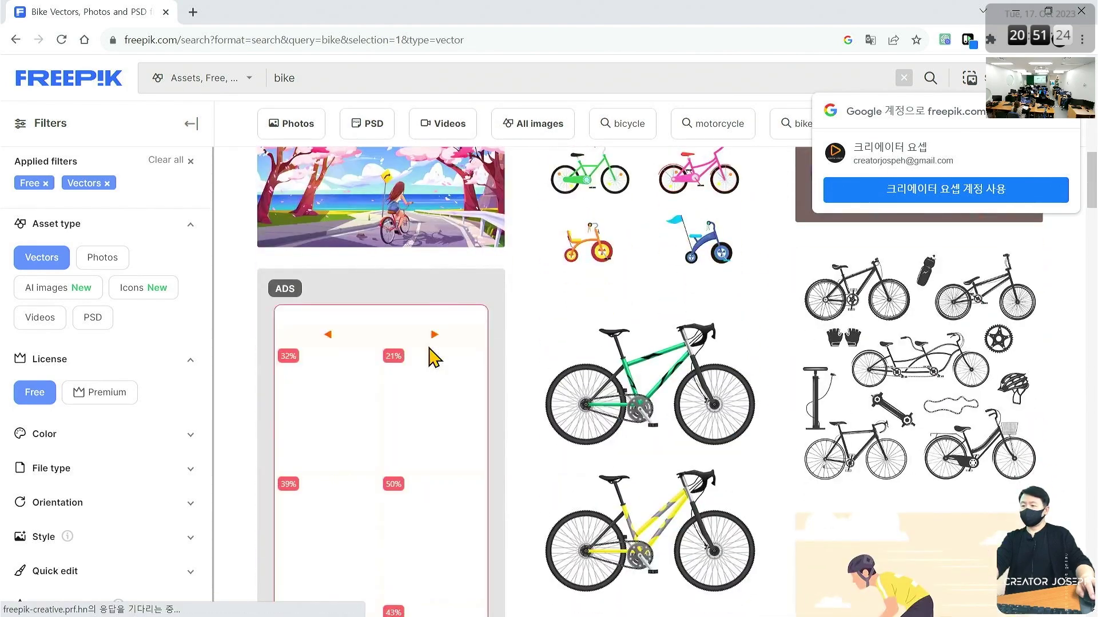
scroll(440, 360, "down", 2)
scroll(457, 366, "down", 3)
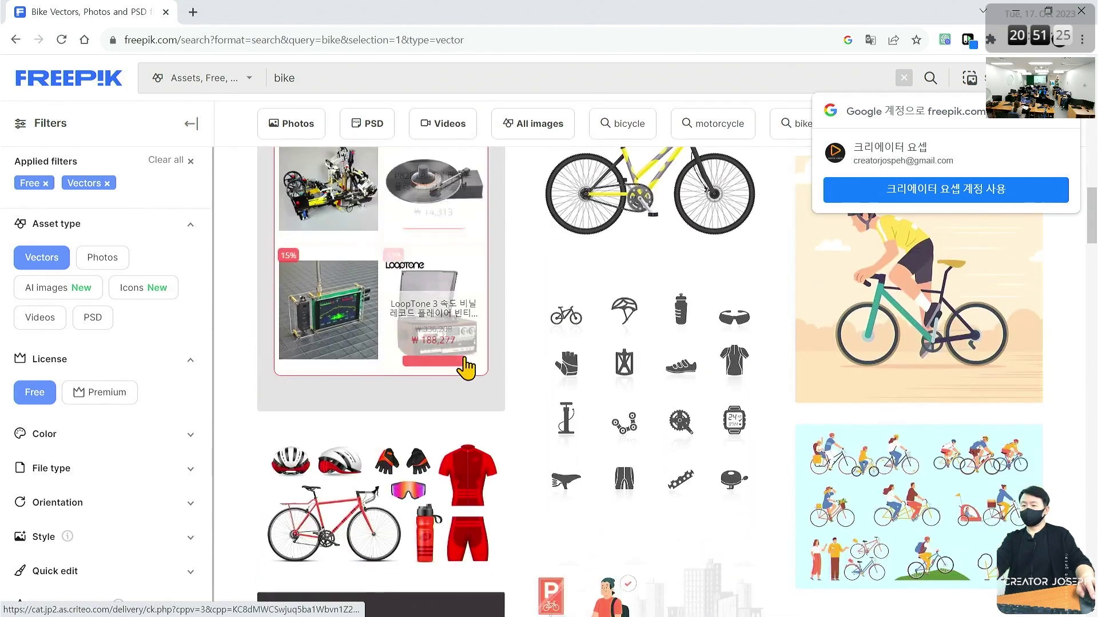
Download the bike race sport illustration in AI format.
left_click(941, 310)
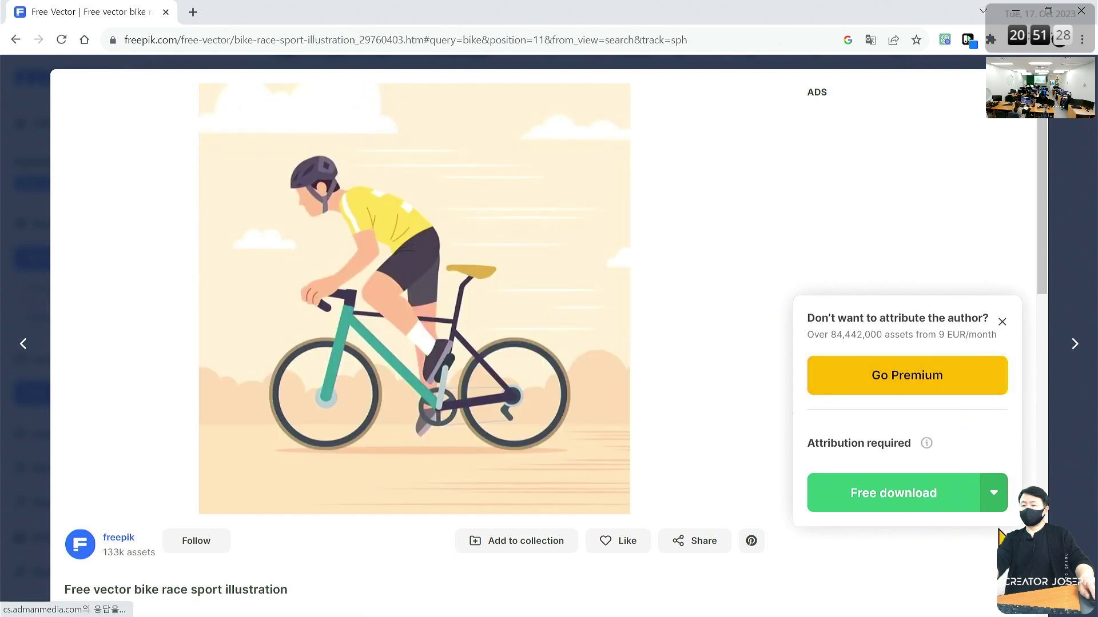
left_click(995, 495)
left_click(874, 566)
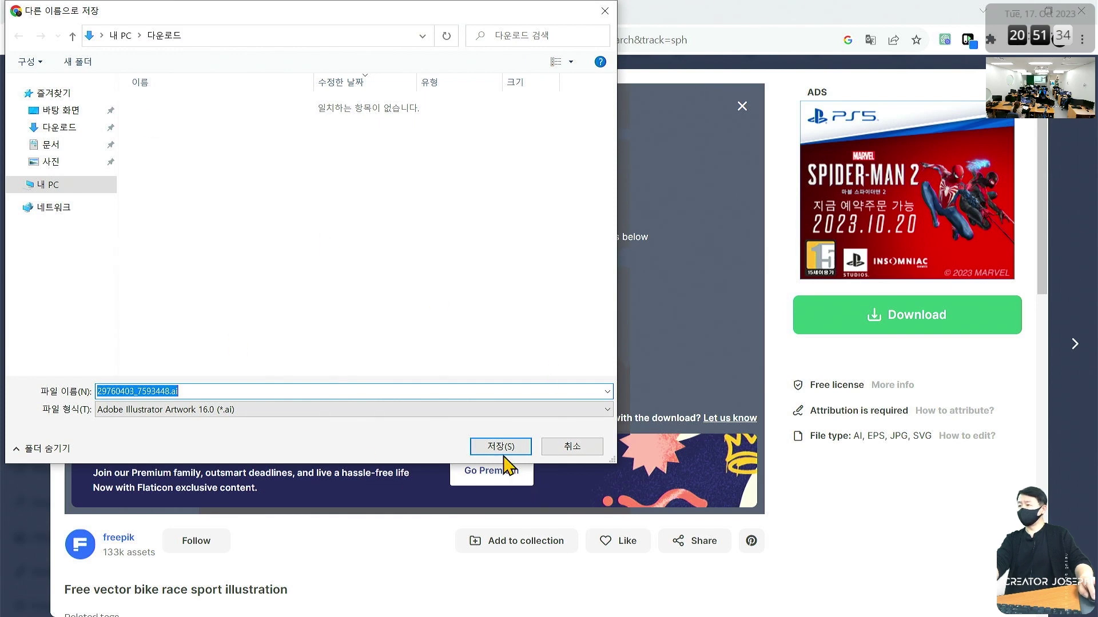
Save 29760403_7593448.ai to Downloads, close Chrome and launch Adobe Illustrator CS6.
left_click(504, 456)
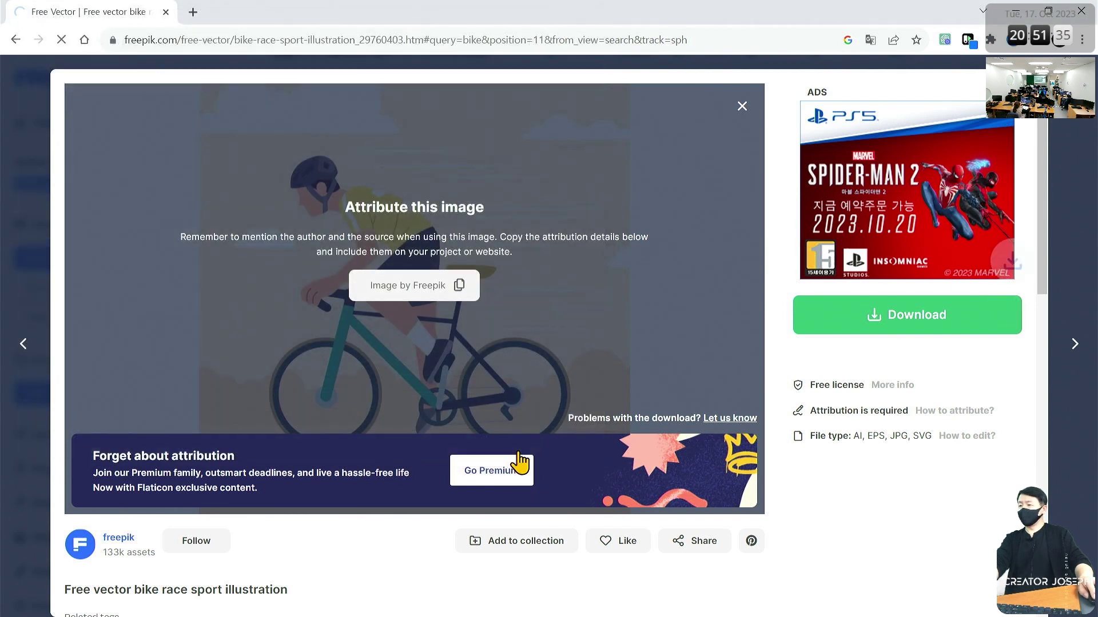
left_click(1060, 16)
double_click(460, 25)
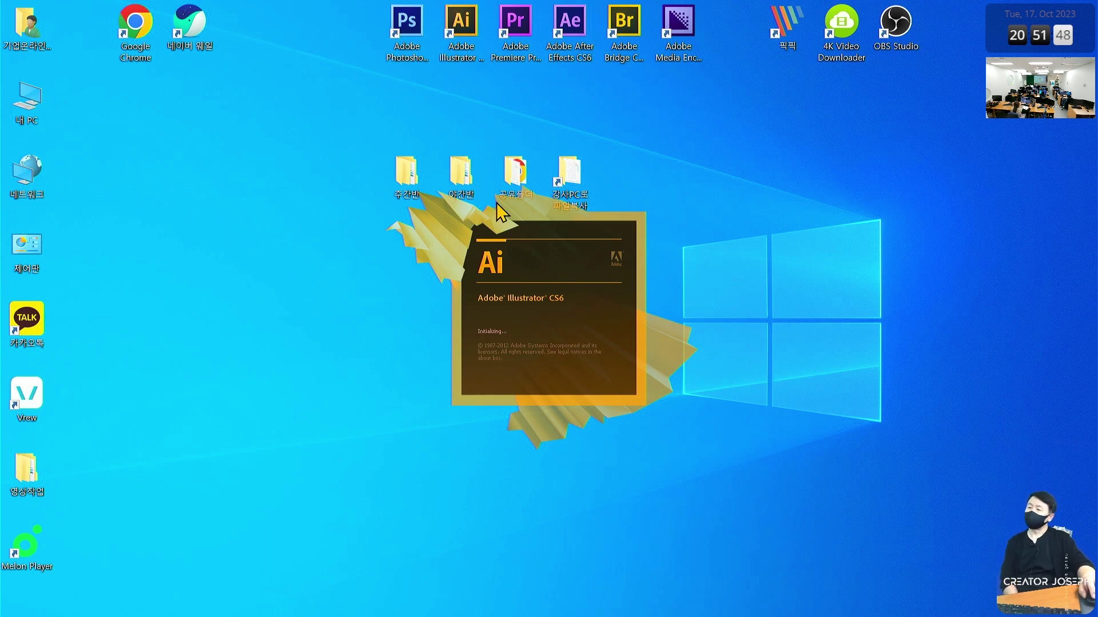
Open the downloaded 29760403_7593448.ai artwork from Downloads.
key("ctrl+o")
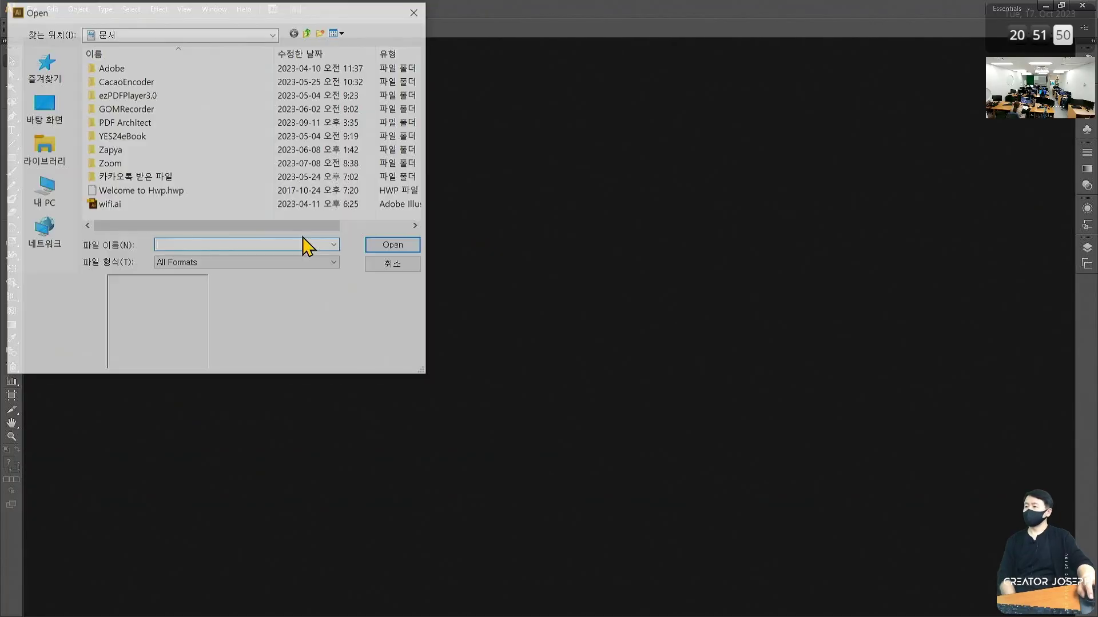
left_click(44, 193)
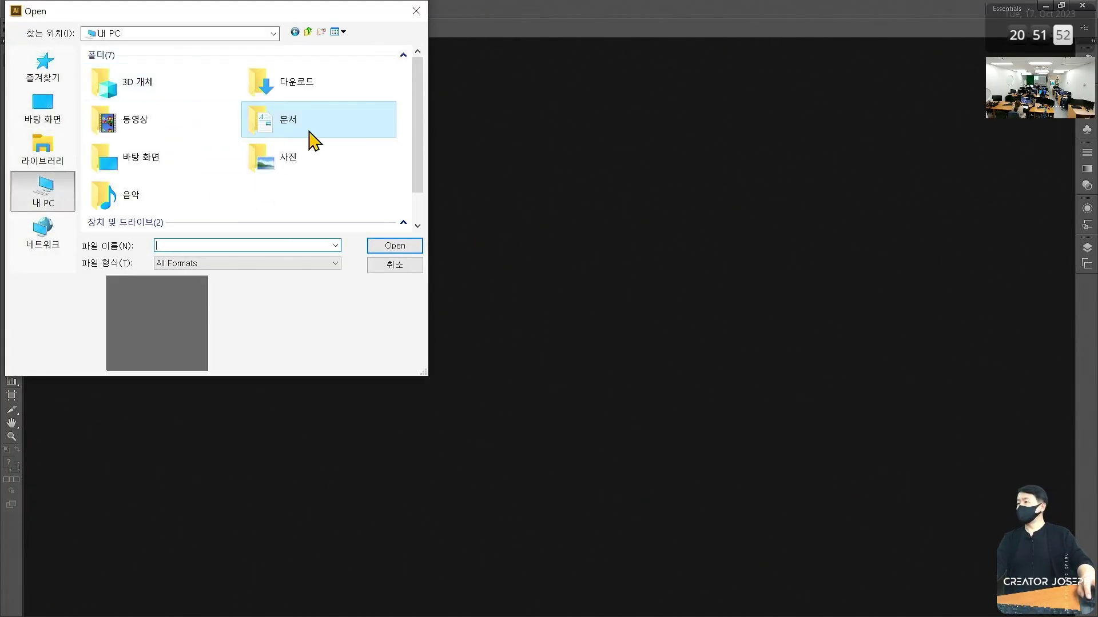
double_click(309, 132)
double_click(165, 83)
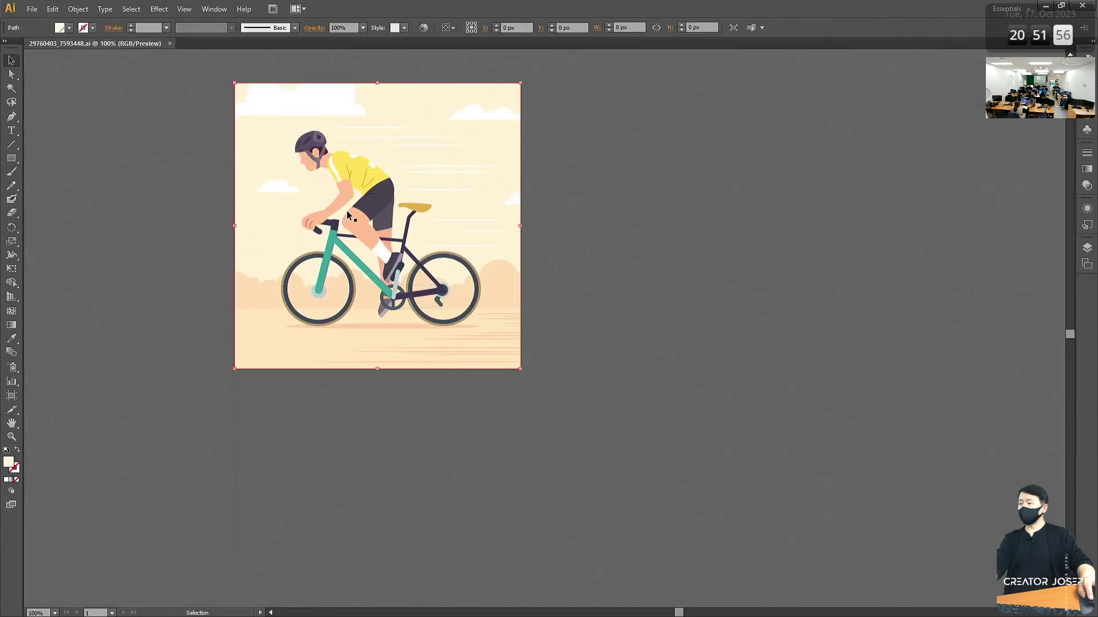
Drag the cyclist group off the artboard to the right.
left_click(363, 214)
left_click_drag(363, 214, 736, 245)
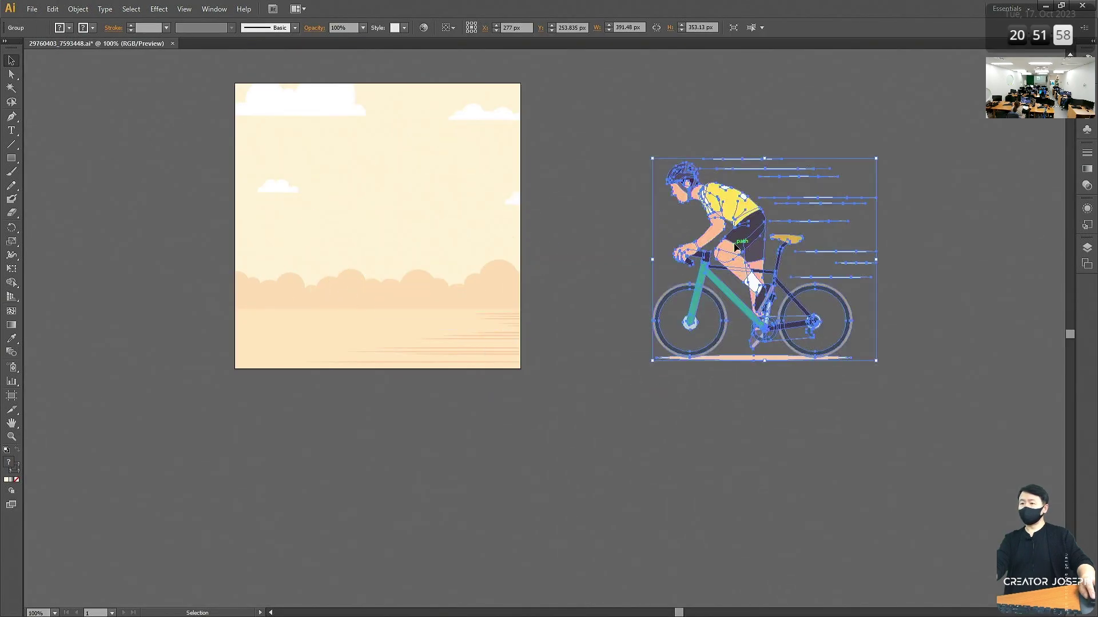
right_click(736, 247)
left_click(803, 457)
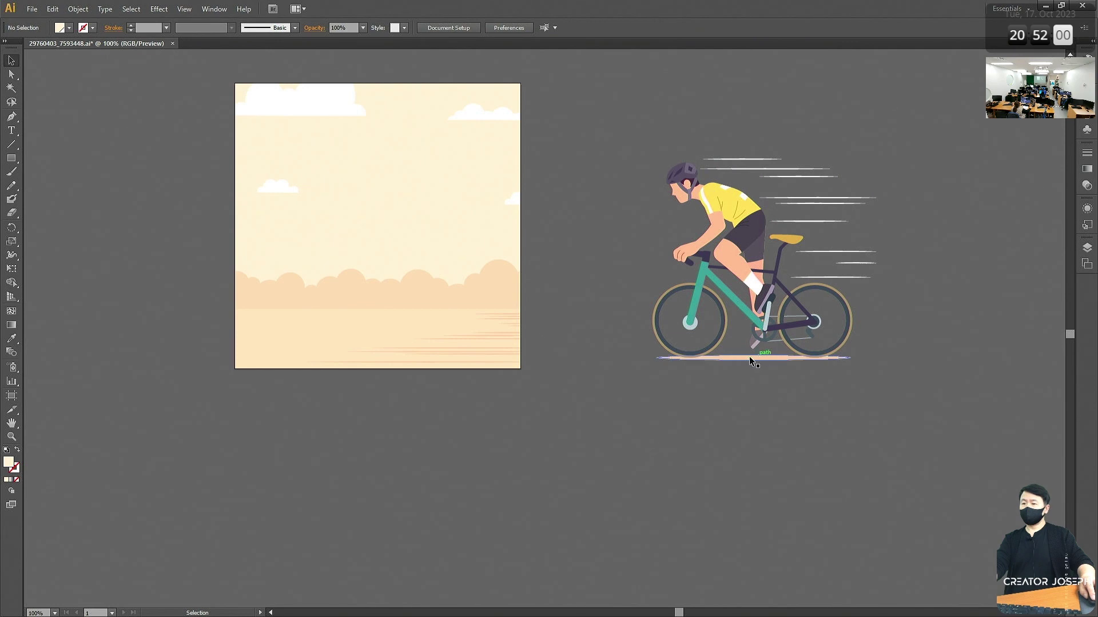
Delete the ground line under the bike inside the group, then reselect the whole bike group.
left_click(749, 358)
double_click(750, 358)
left_click(750, 358)
key("Delete")
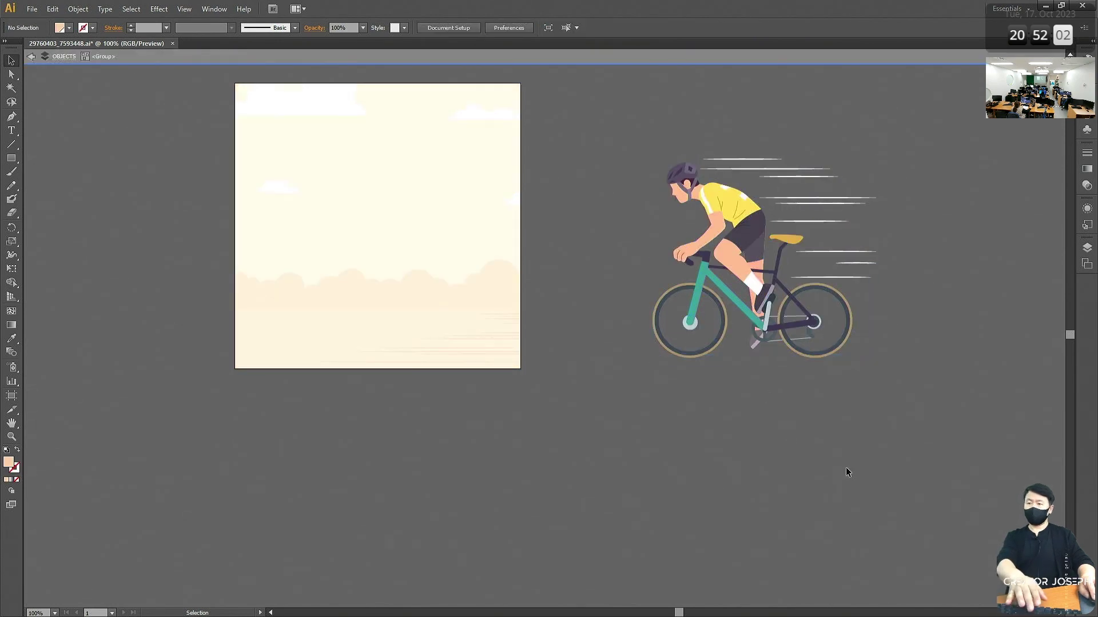
double_click(972, 295)
left_click(707, 300)
Create a new document named 'bike' with the Web profile at 960 x 560 px.
key("a")
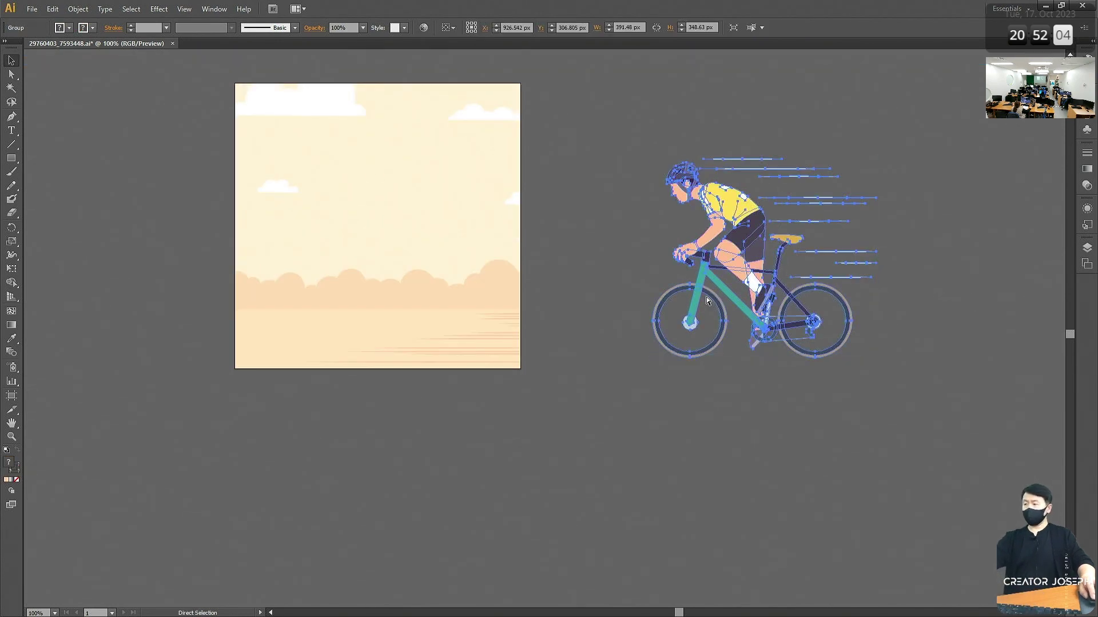
key("v")
left_click(31, 9)
left_click(59, 23)
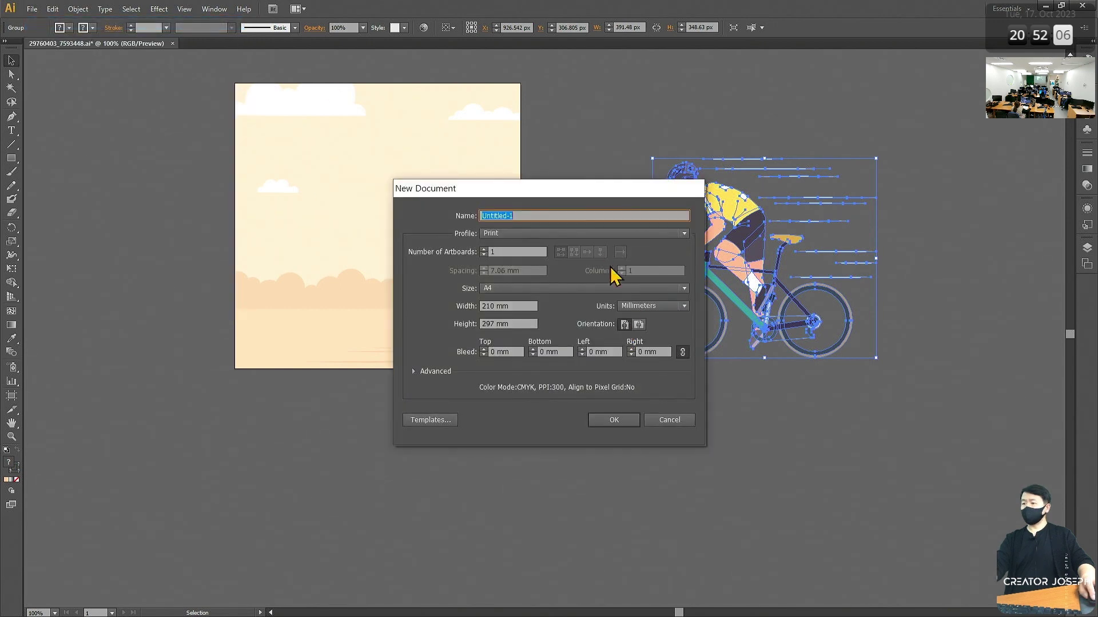
type("b")
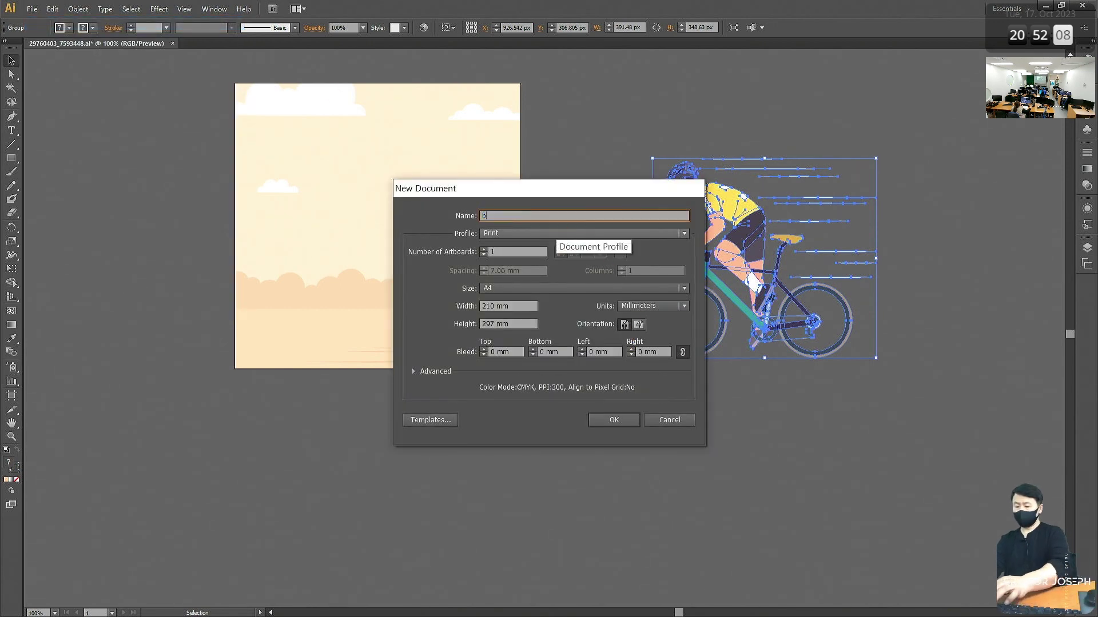
type("ike")
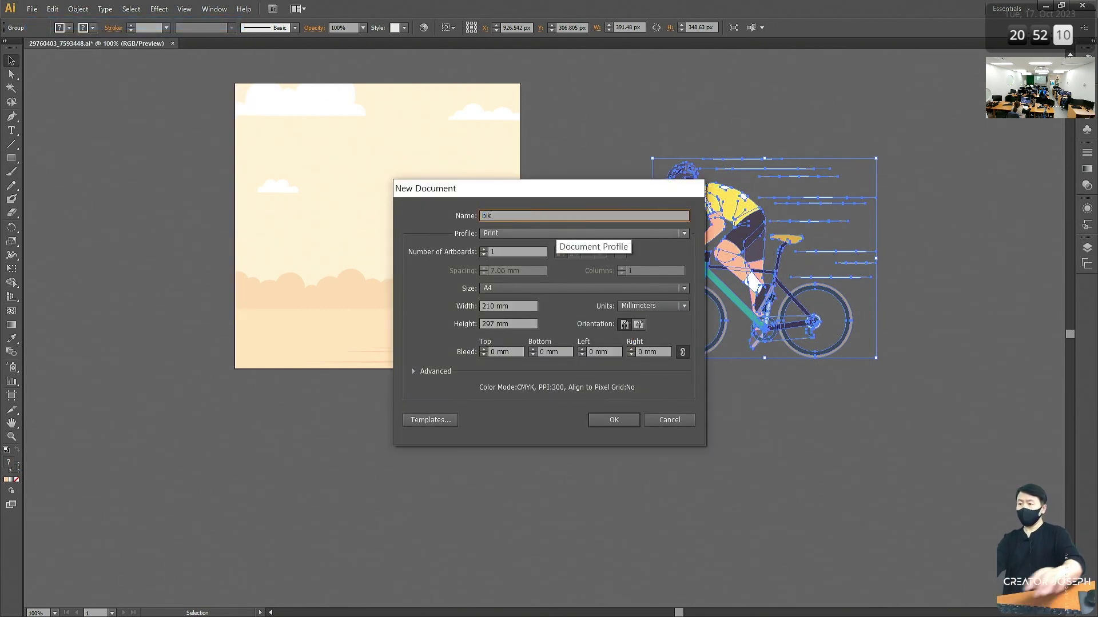
left_click(552, 233)
left_click(514, 274)
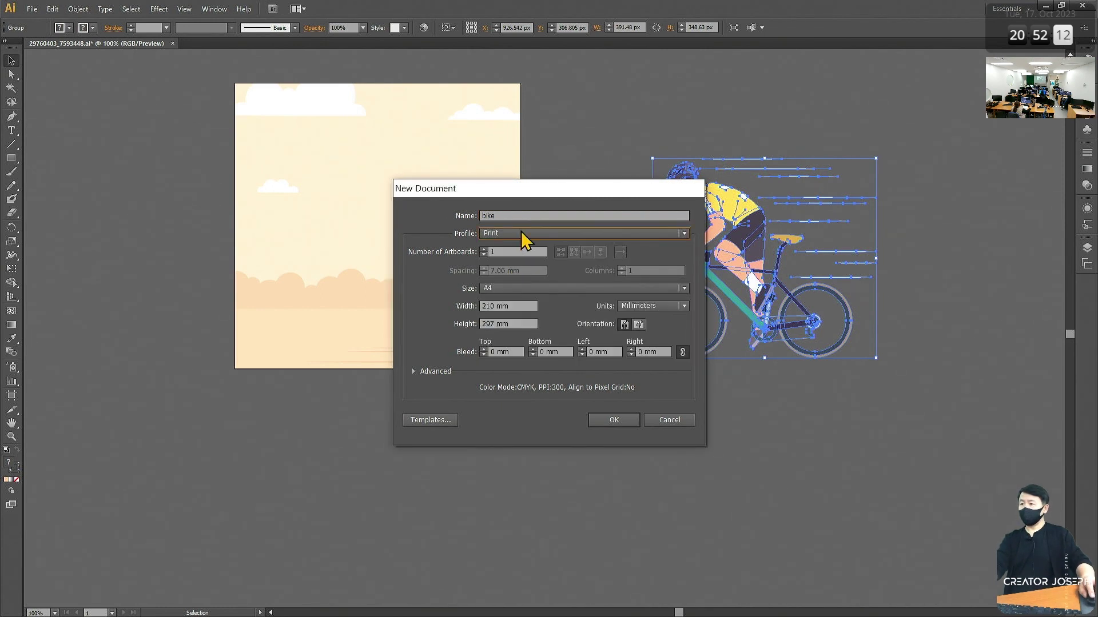
left_click(522, 233)
left_click(517, 273)
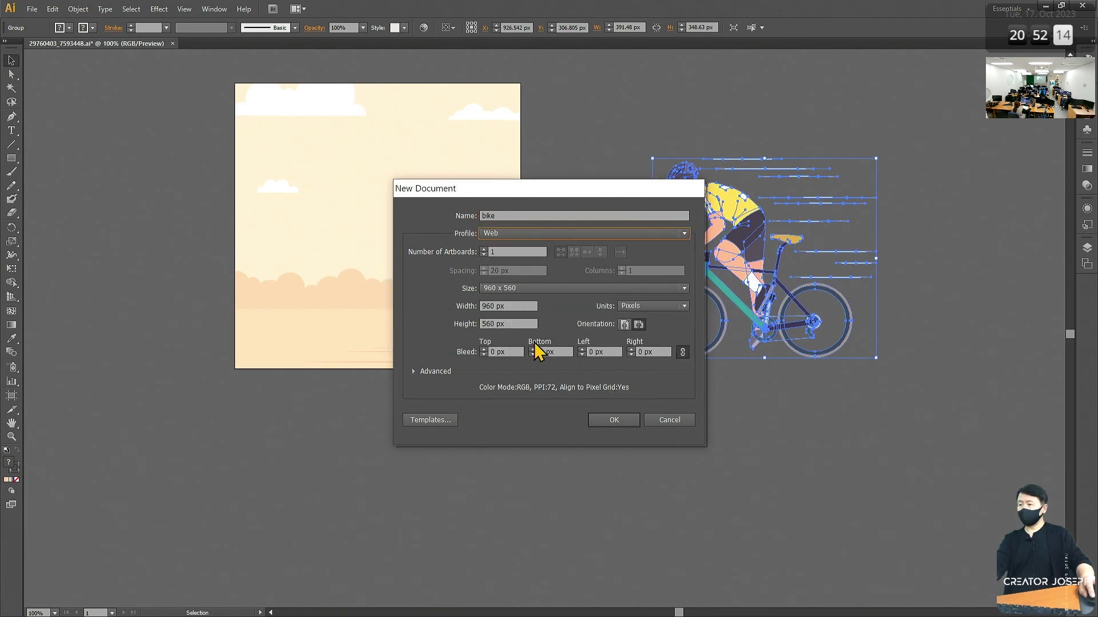
left_click(614, 420)
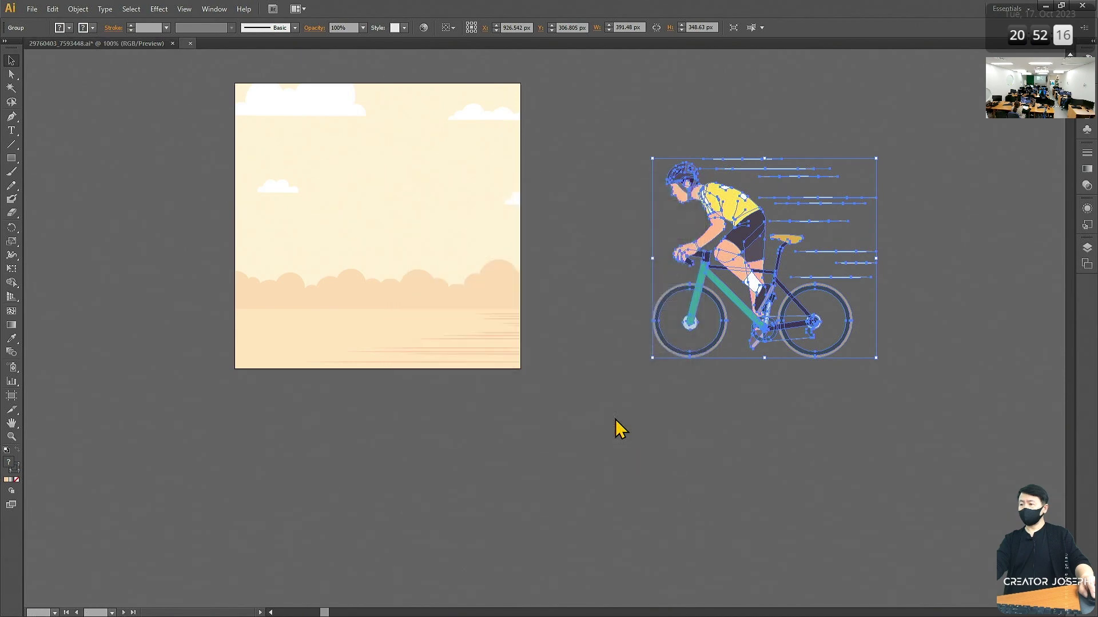
Paste the cyclist artwork onto the new bike artboard and deselect it.
key("ctrl+v")
left_click(780, 439)
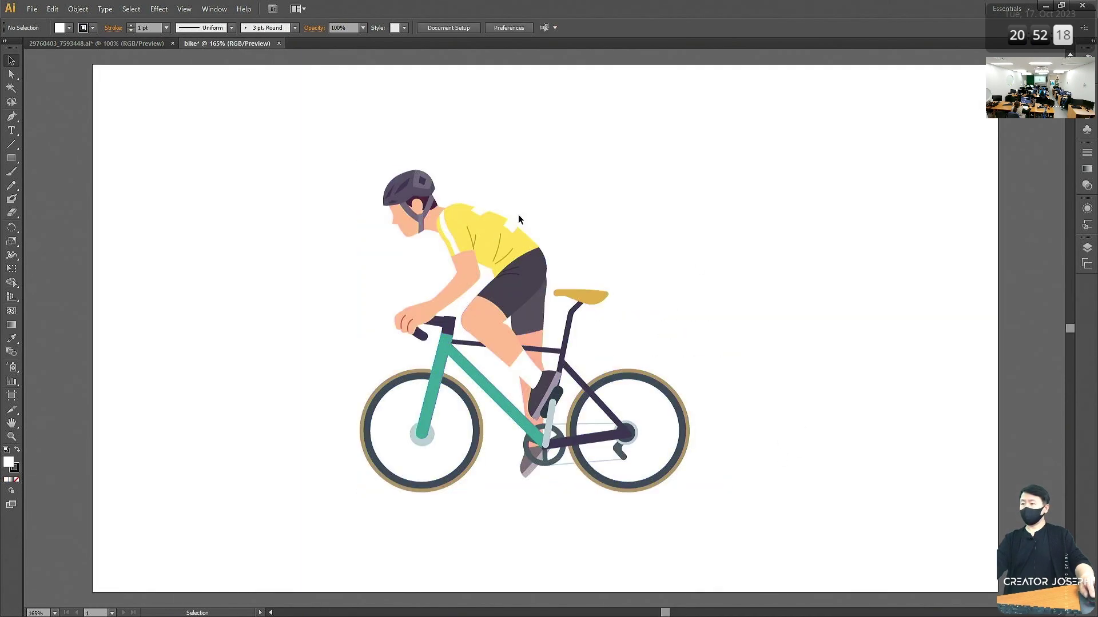
left_click(32, 9)
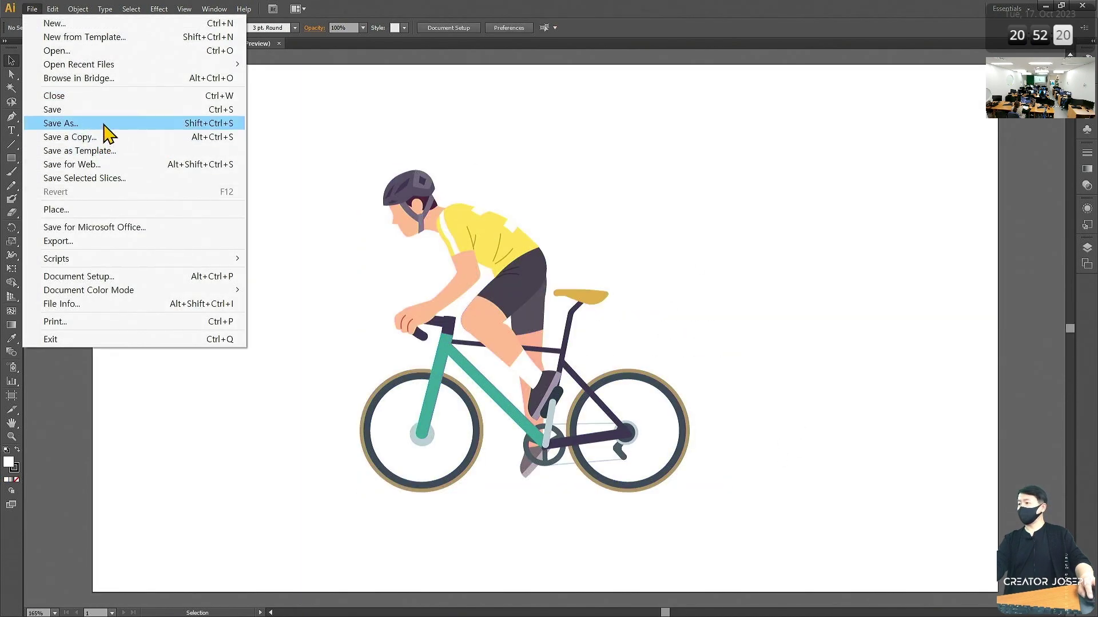
Save the document as bike.ai in a new 벡터_자전거 folder under 공유폴더 > 공통.
left_click(106, 123)
left_click(290, 341)
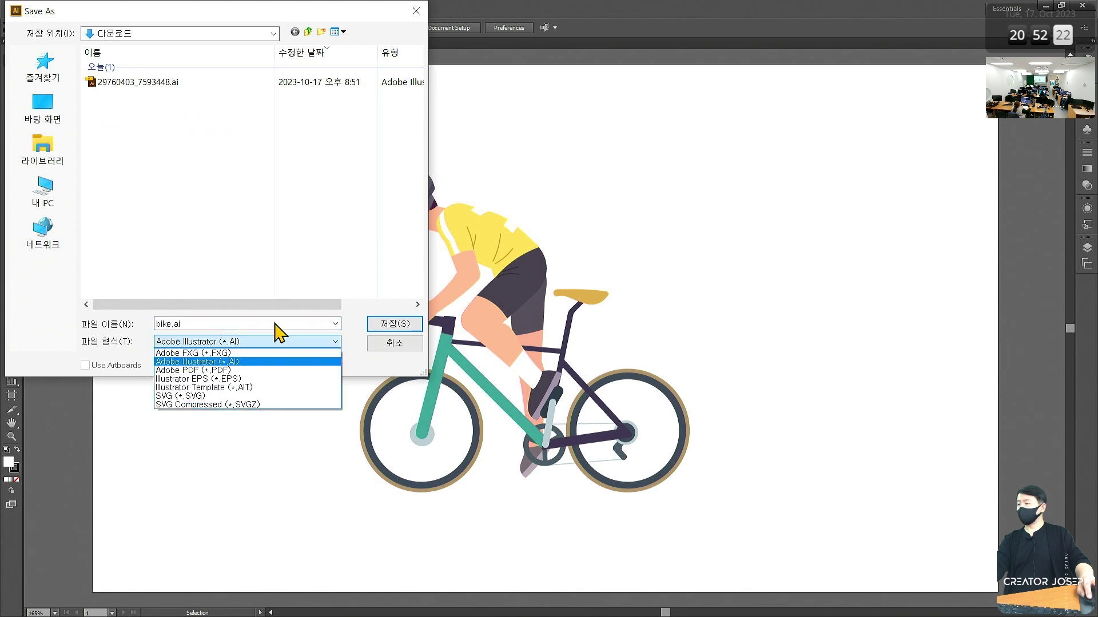
left_click(80, 134)
left_click(72, 121)
double_click(150, 216)
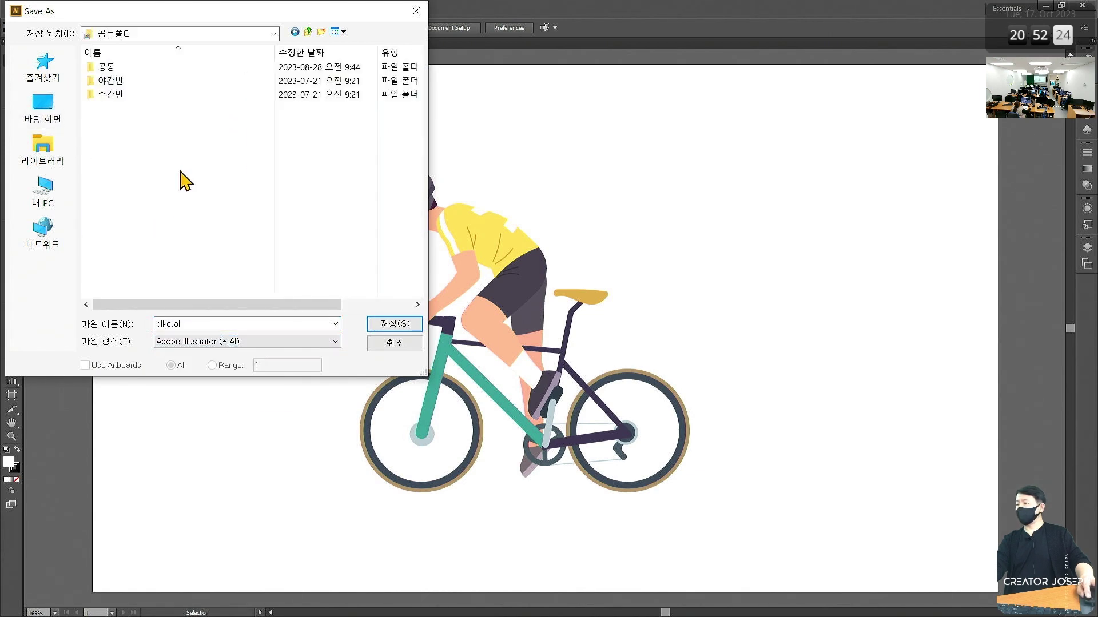
double_click(125, 67)
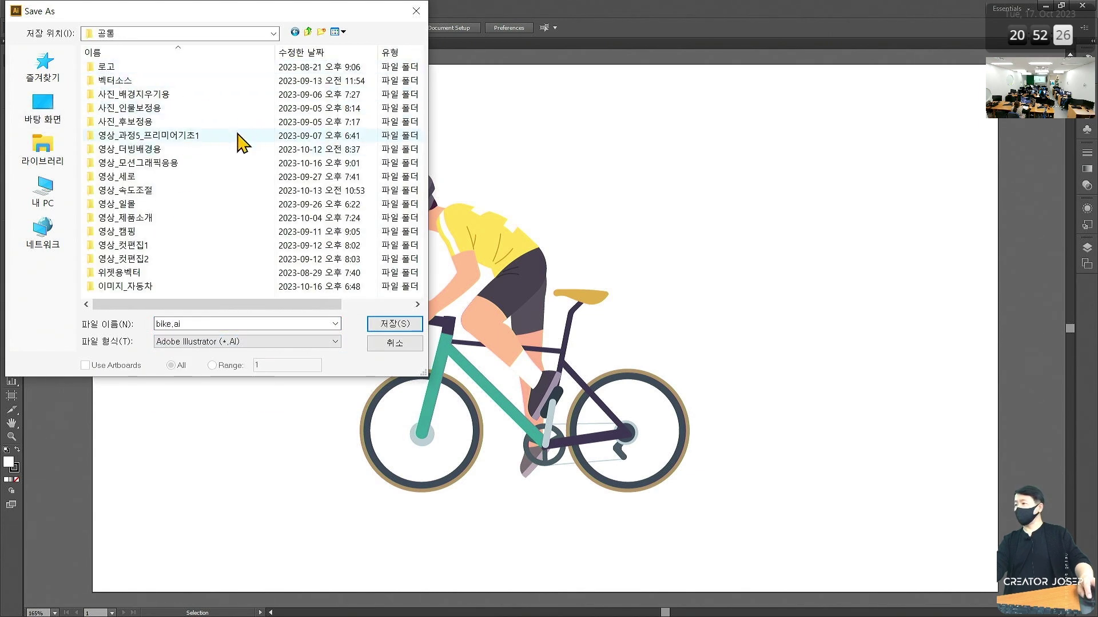
left_click(322, 32)
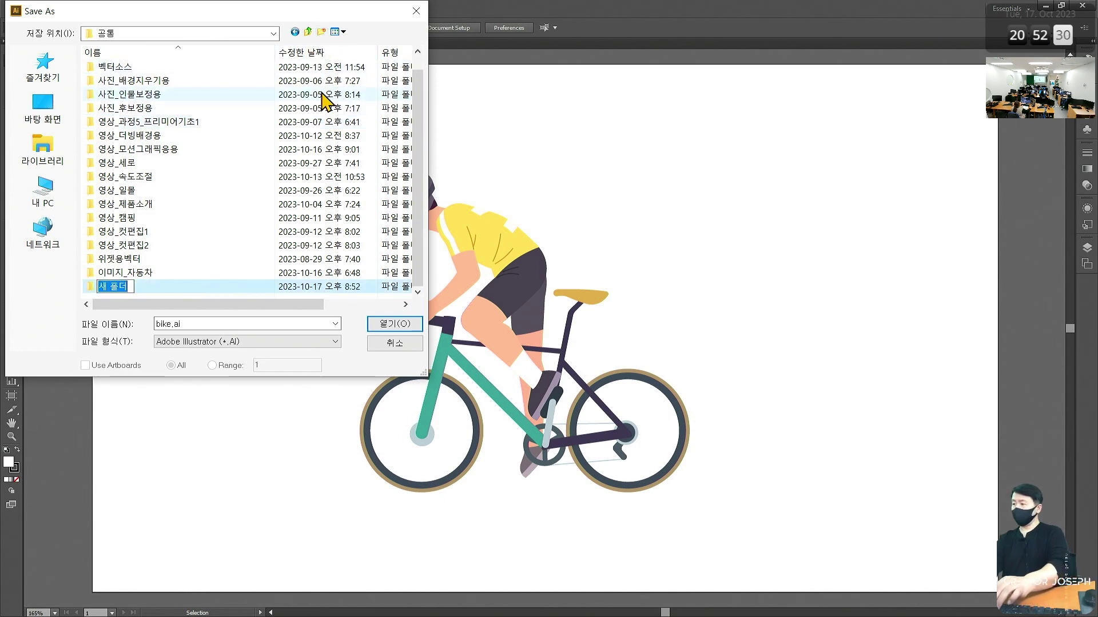
type("네")
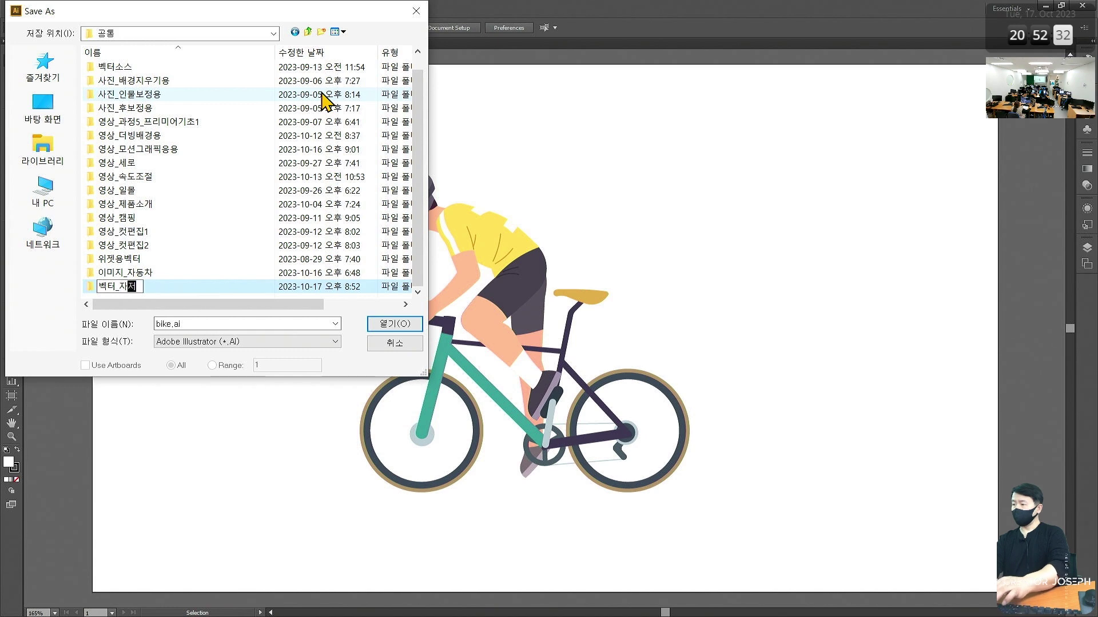
key("Return")
key("Return")
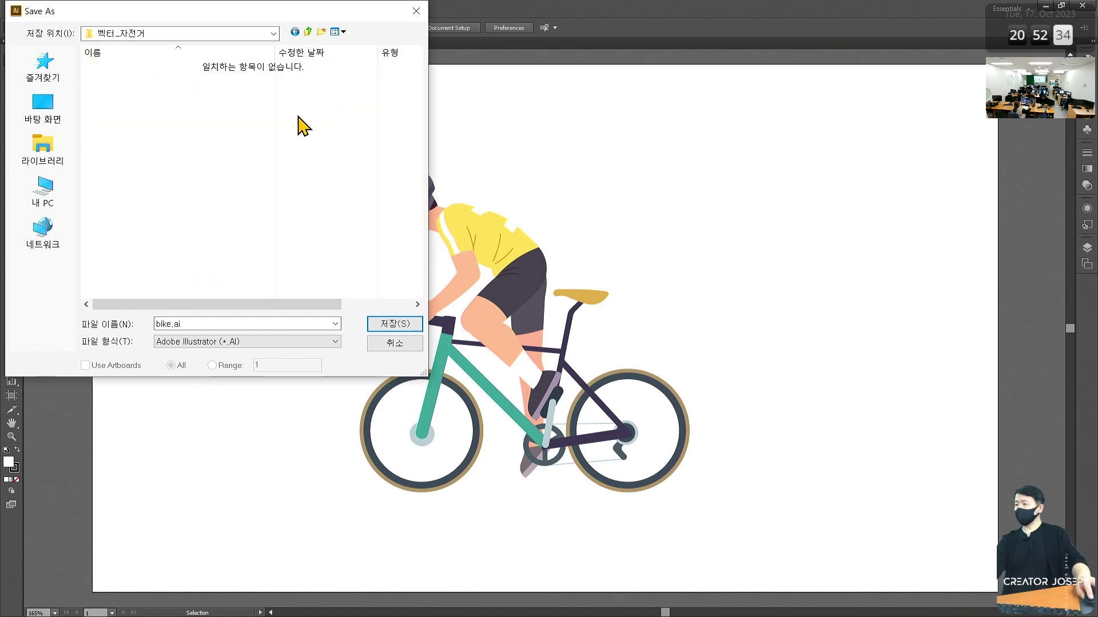
left_click(394, 325)
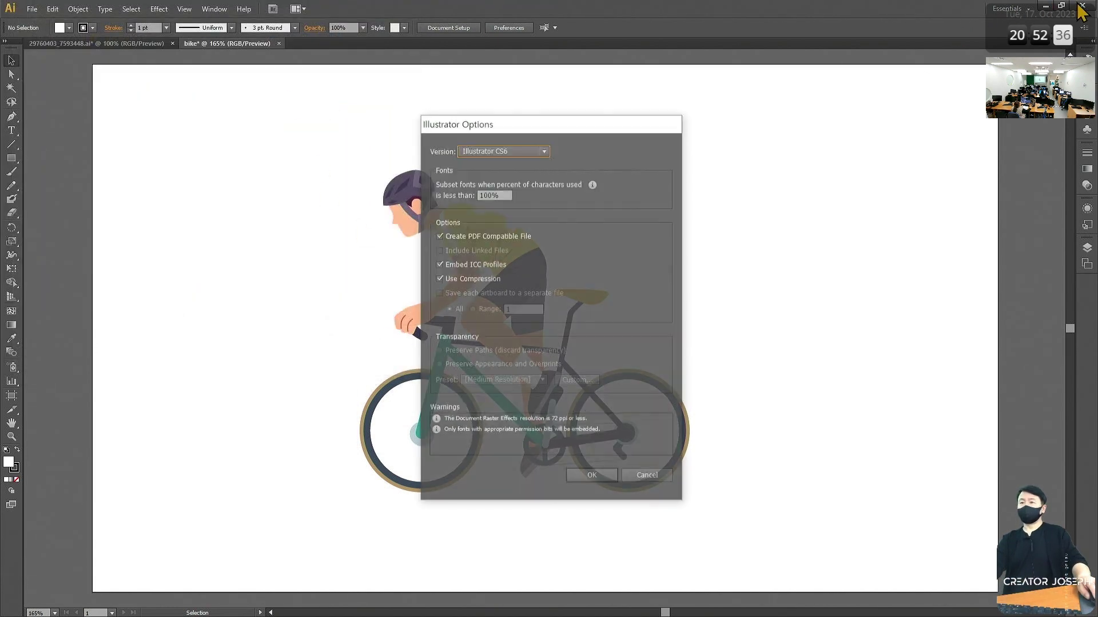
left_click(589, 476)
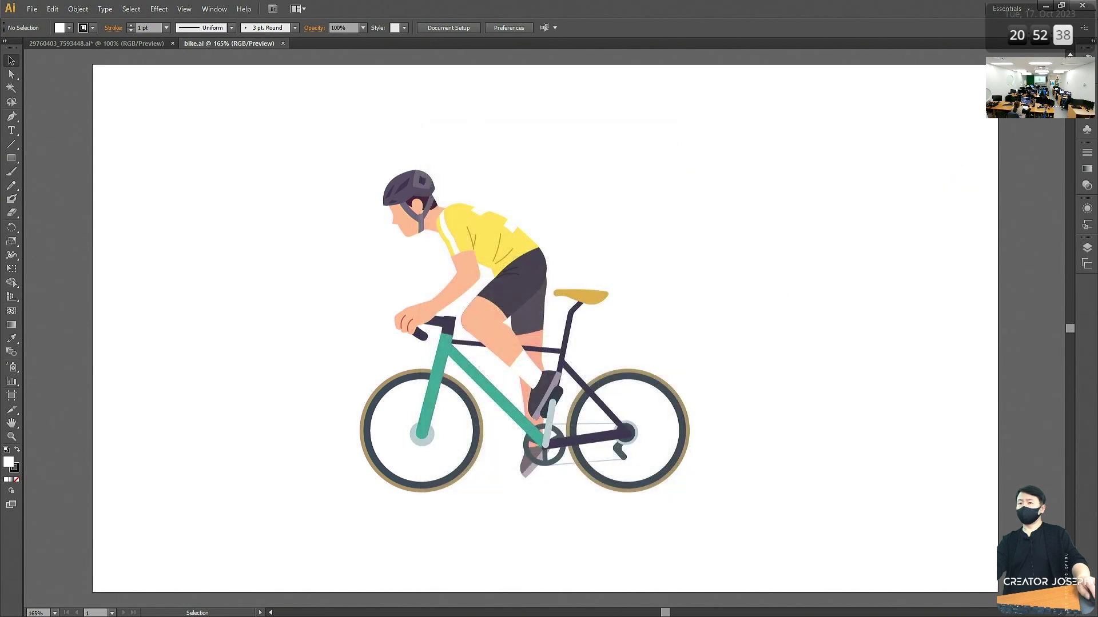
Close Illustrator without saving the original artwork and discard the clipboard copy.
left_click(1081, 5)
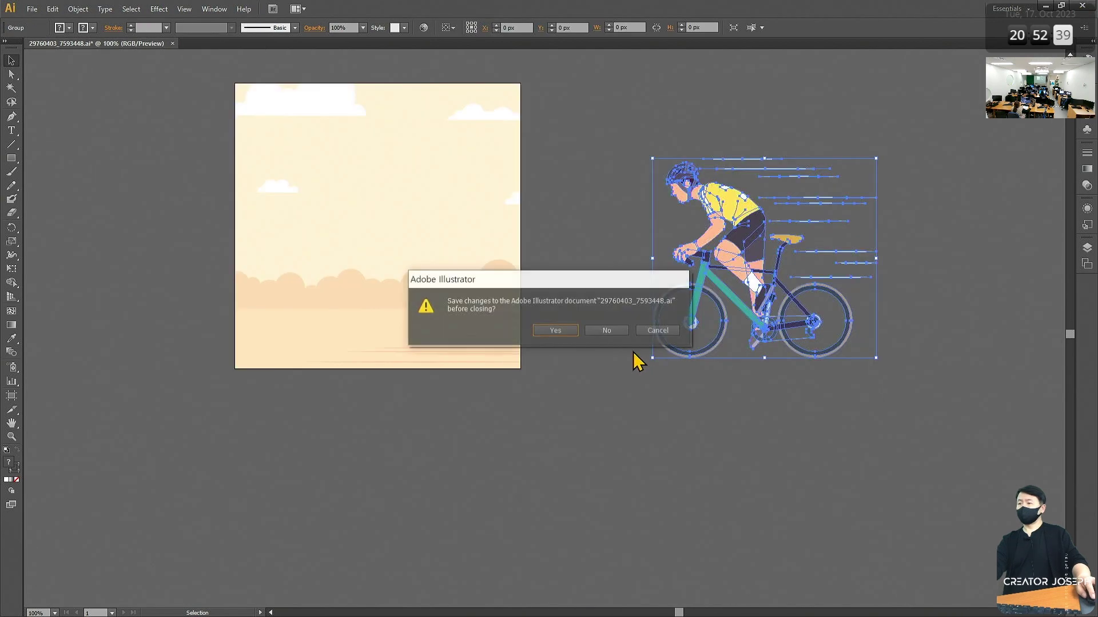
left_click(607, 331)
left_click(607, 337)
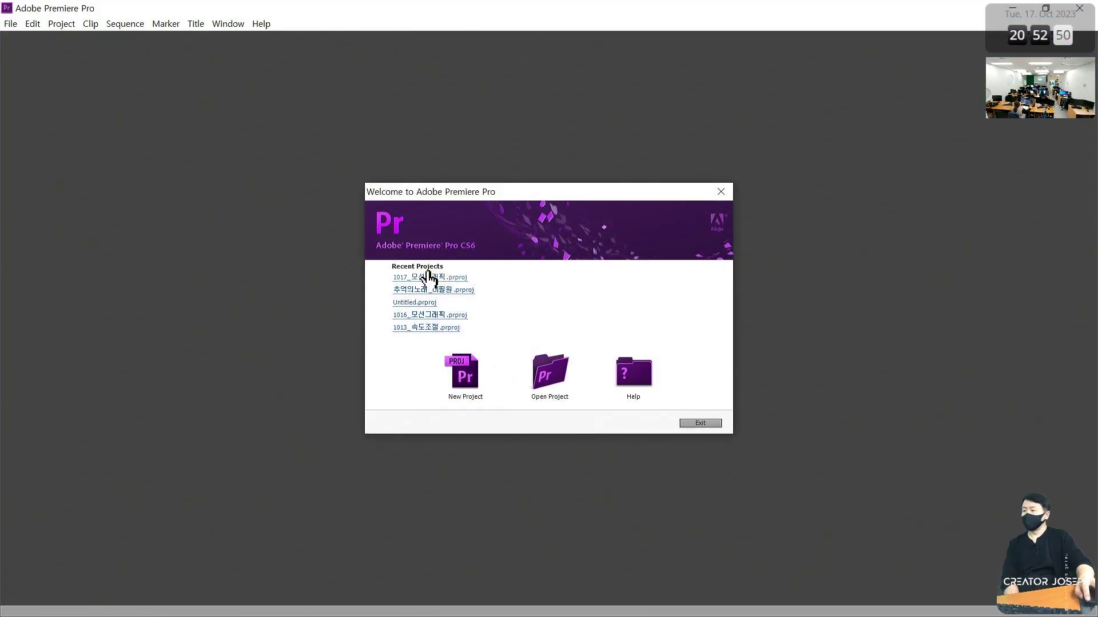
Open the 1017_모션그래픽 project and import bike.ai from 공통 > 벡터_자전거.
left_click(428, 278)
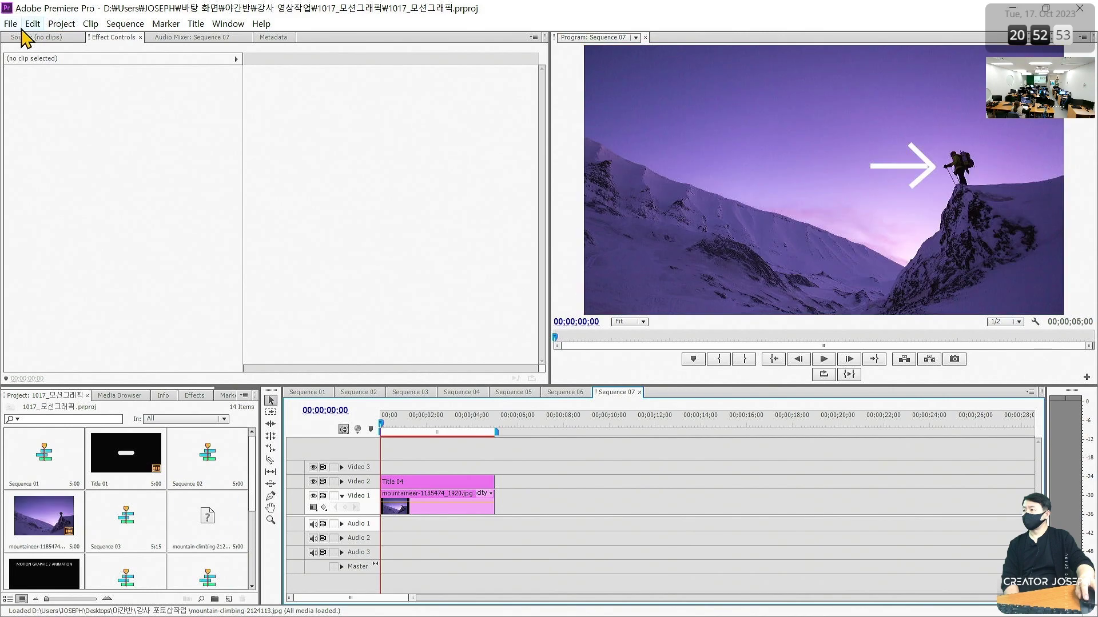
left_click(10, 23)
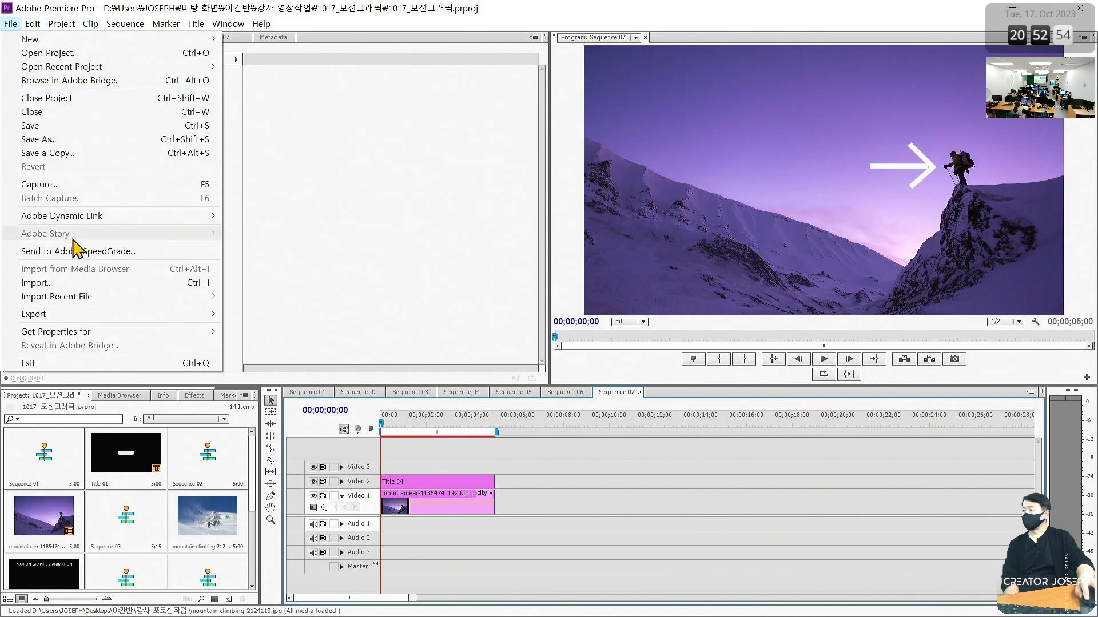
left_click(81, 282)
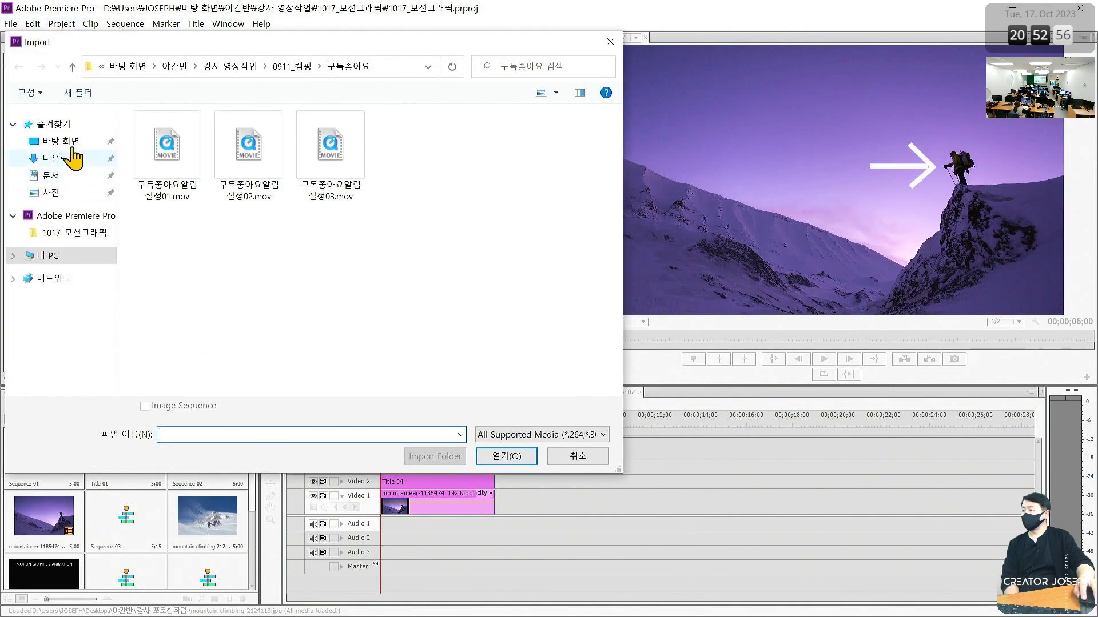
left_click(61, 142)
double_click(166, 204)
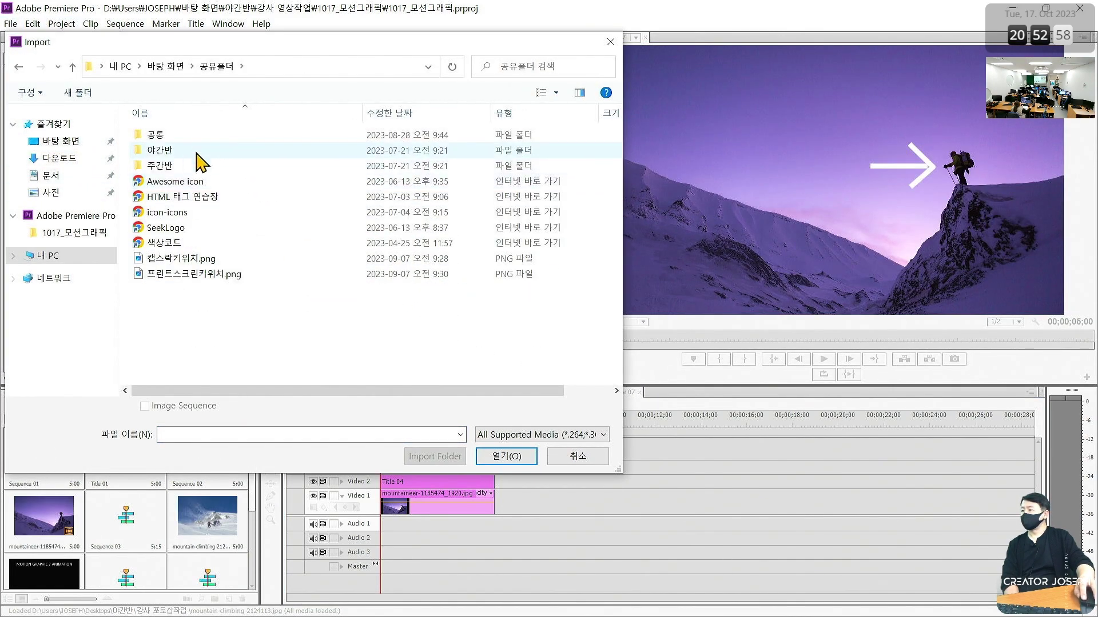
double_click(164, 136)
double_click(169, 148)
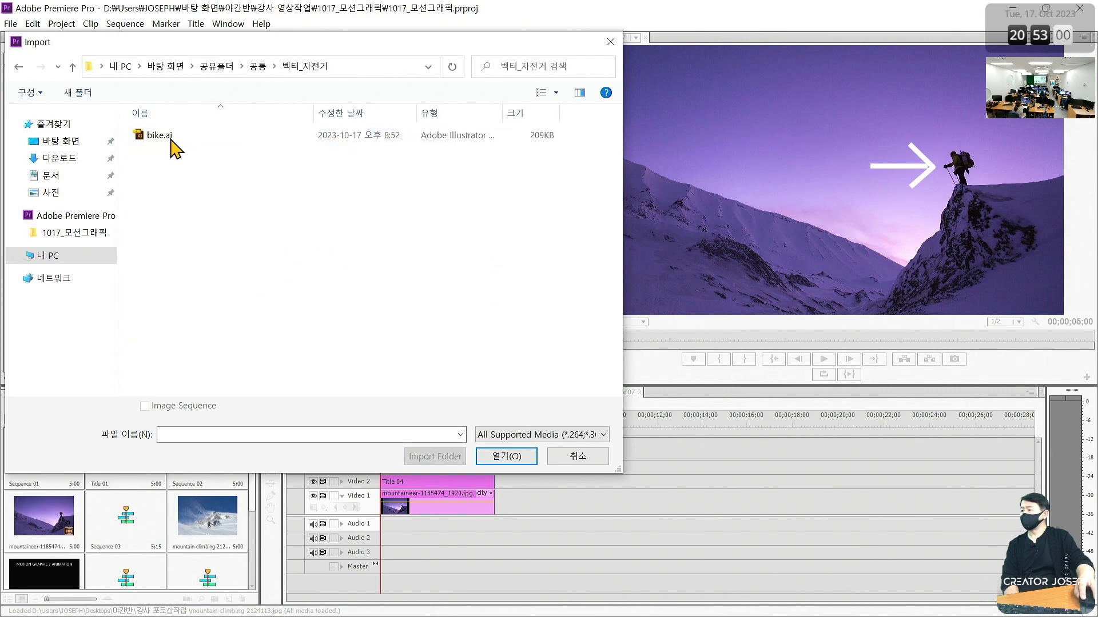
double_click(160, 135)
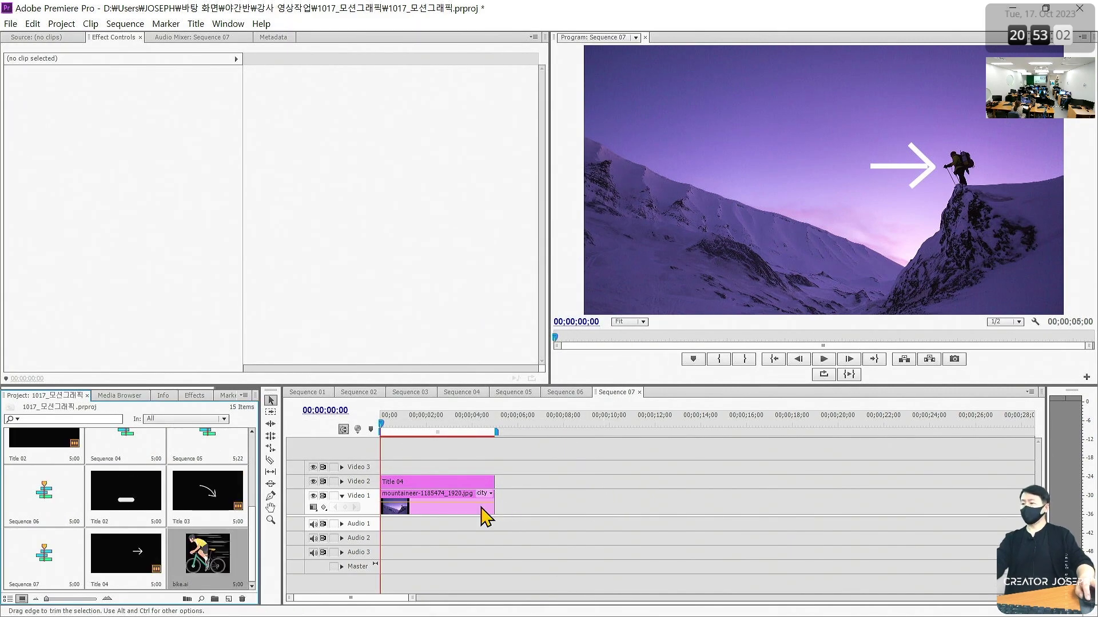
Replace Title 04 on Video 2 with bike.ai and preview it at 00;00;02;13.
left_click(449, 483)
left_click(581, 503)
left_click(460, 485)
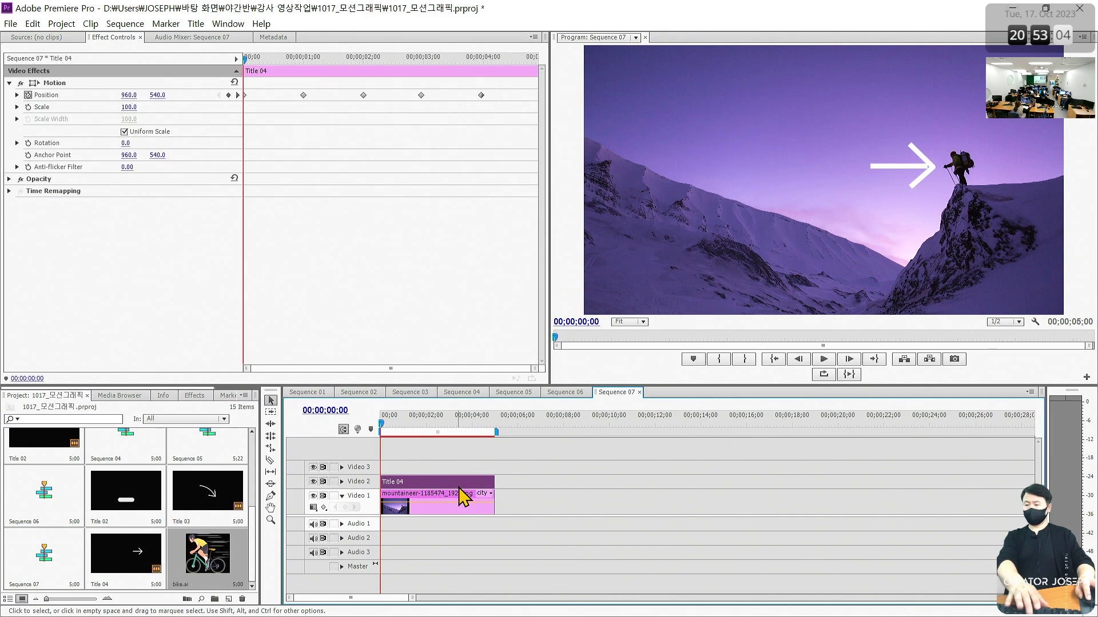
left_click_drag(211, 551, 433, 485)
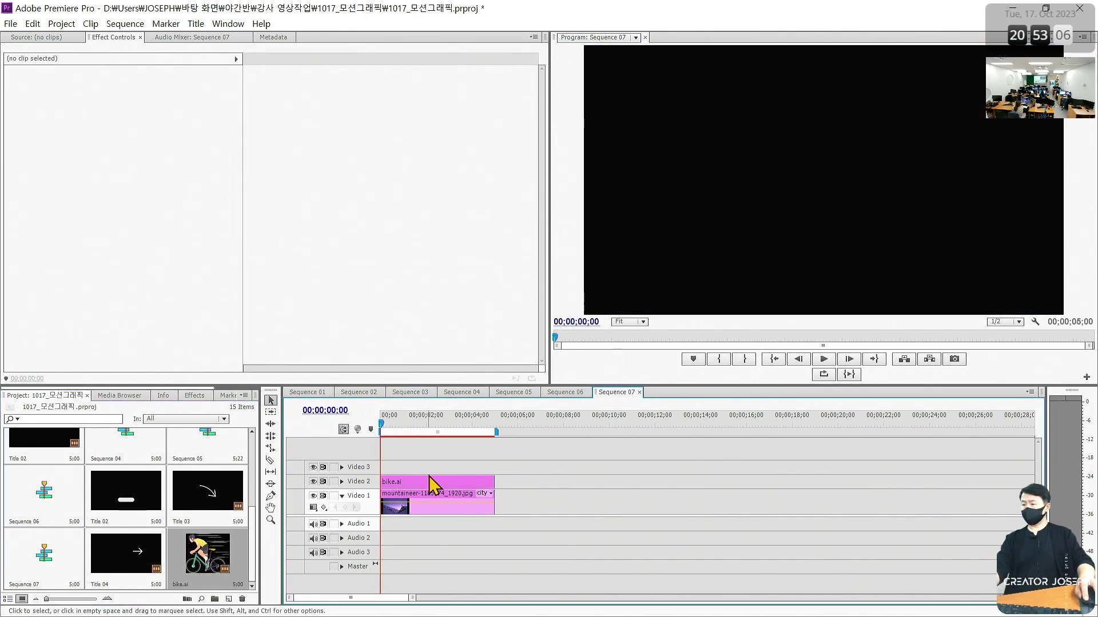
left_click(435, 423)
left_click(444, 483)
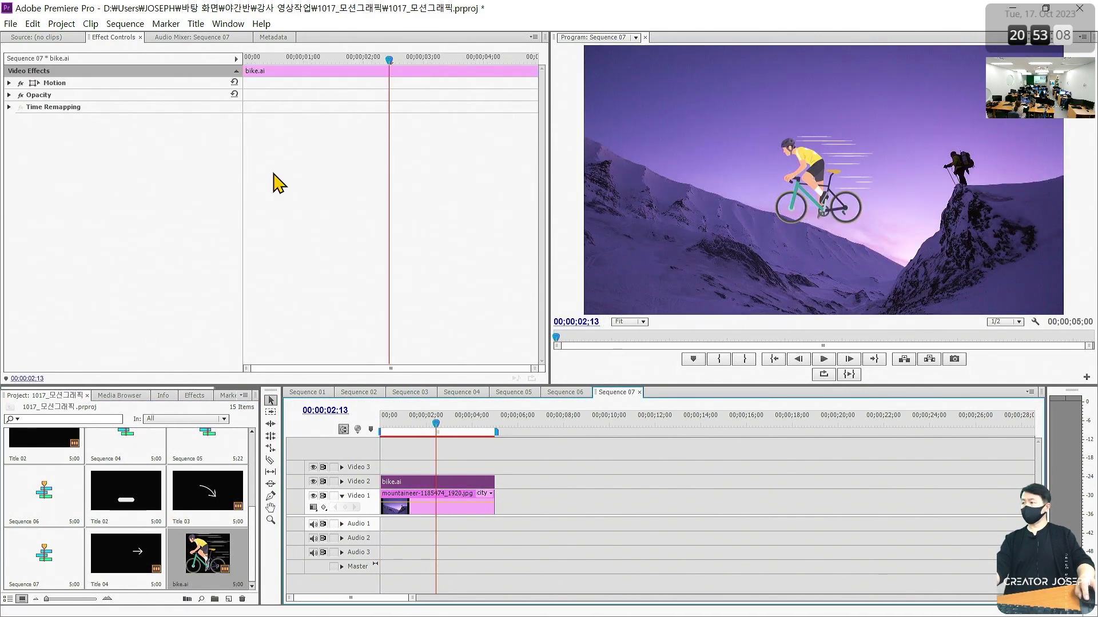
left_click(497, 484)
left_click(417, 481)
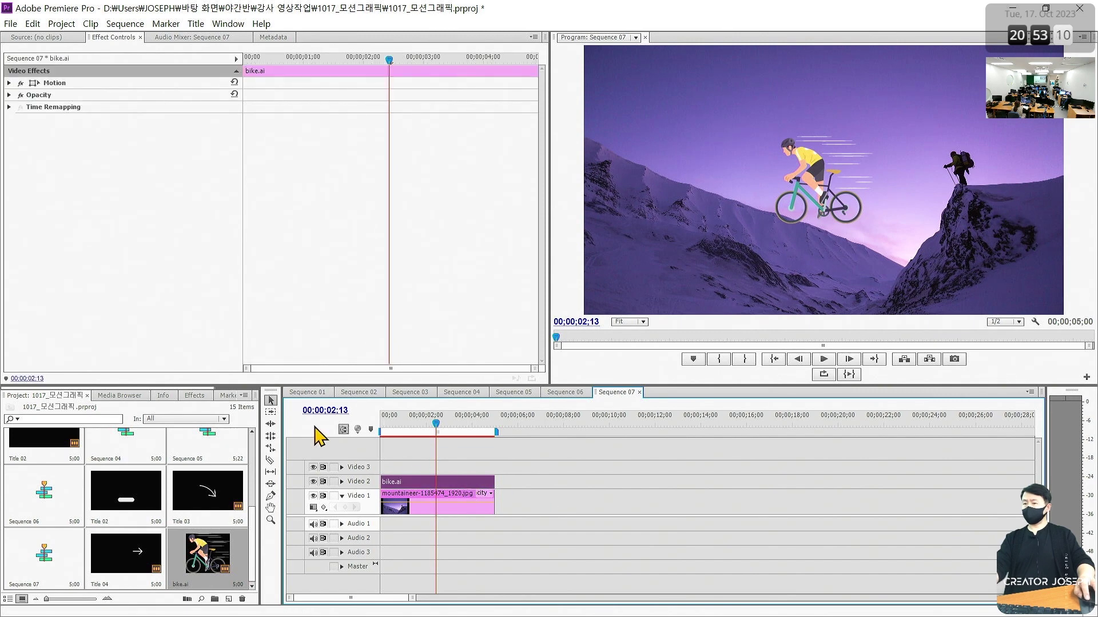
left_click(11, 24)
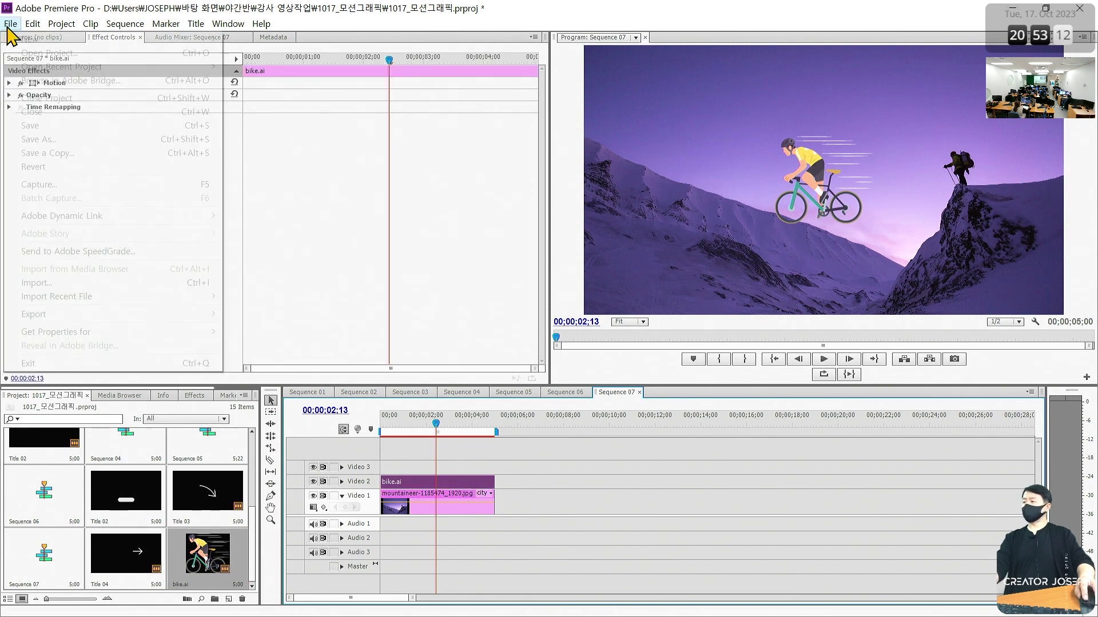
Create Title 05 holding a short horizontal line, width 104.1, drawn over the bicycle.
mouse_move(34, 39)
left_click(290, 125)
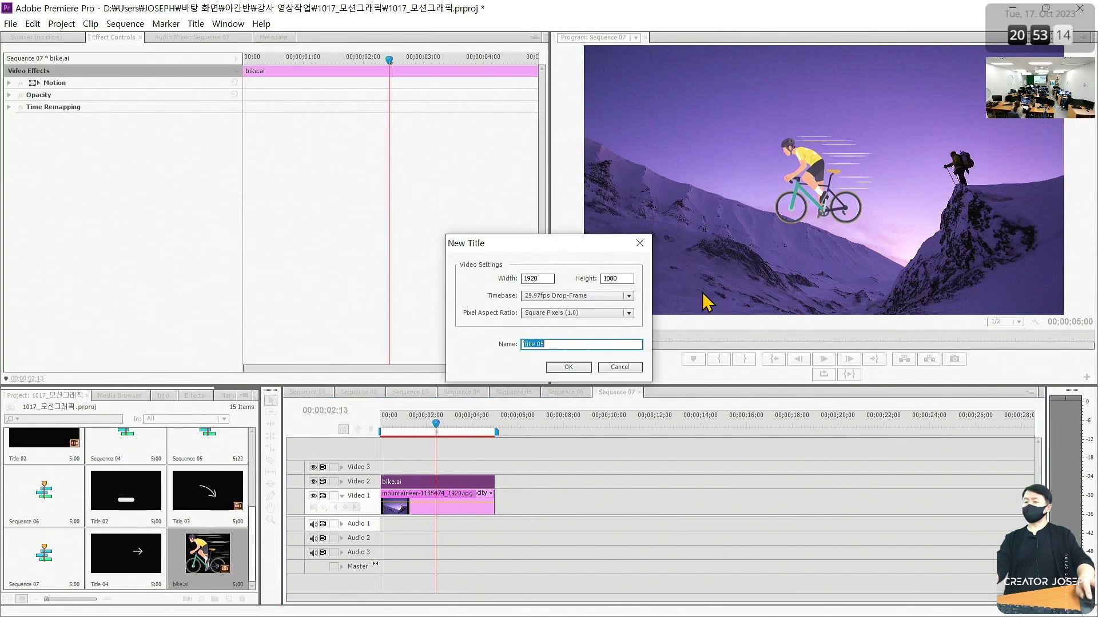
left_click(586, 364)
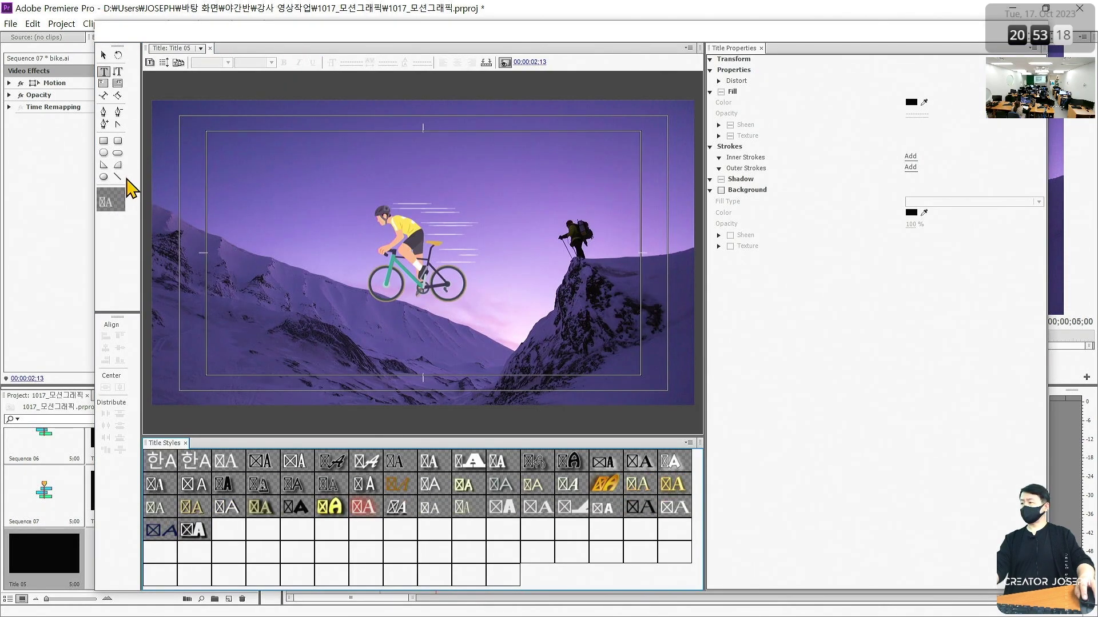
left_click(118, 176)
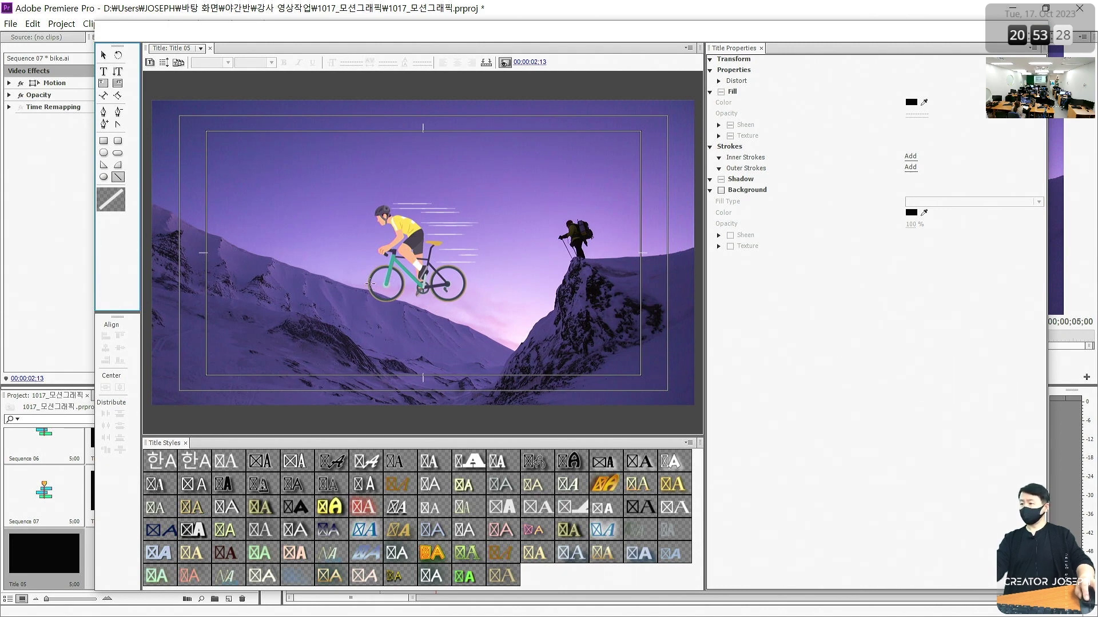
left_click_drag(370, 283, 399, 283)
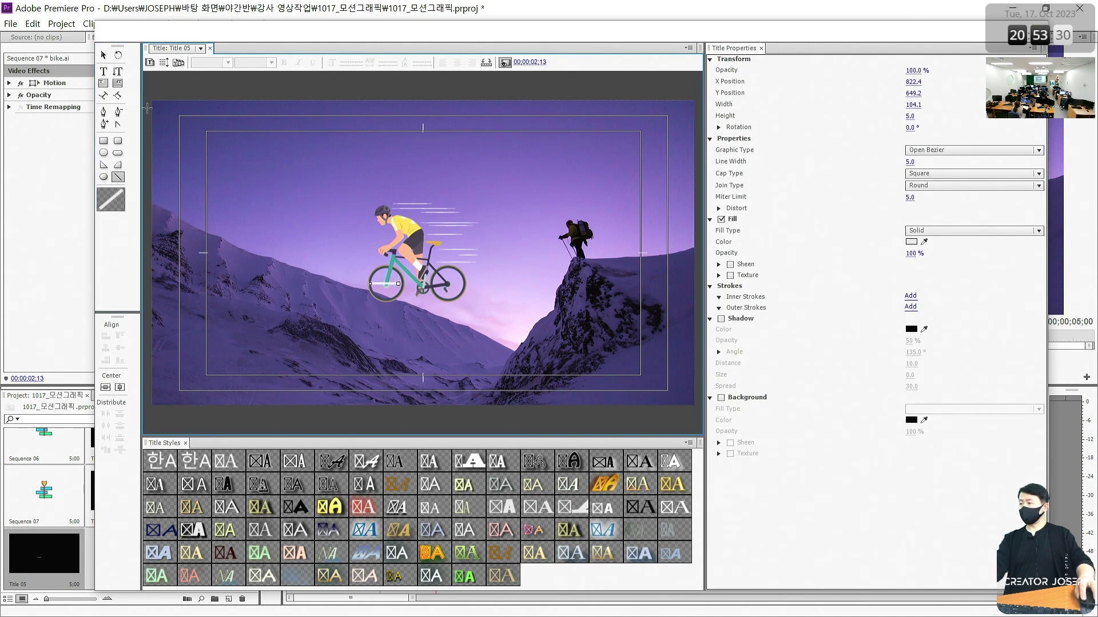
left_click(104, 55)
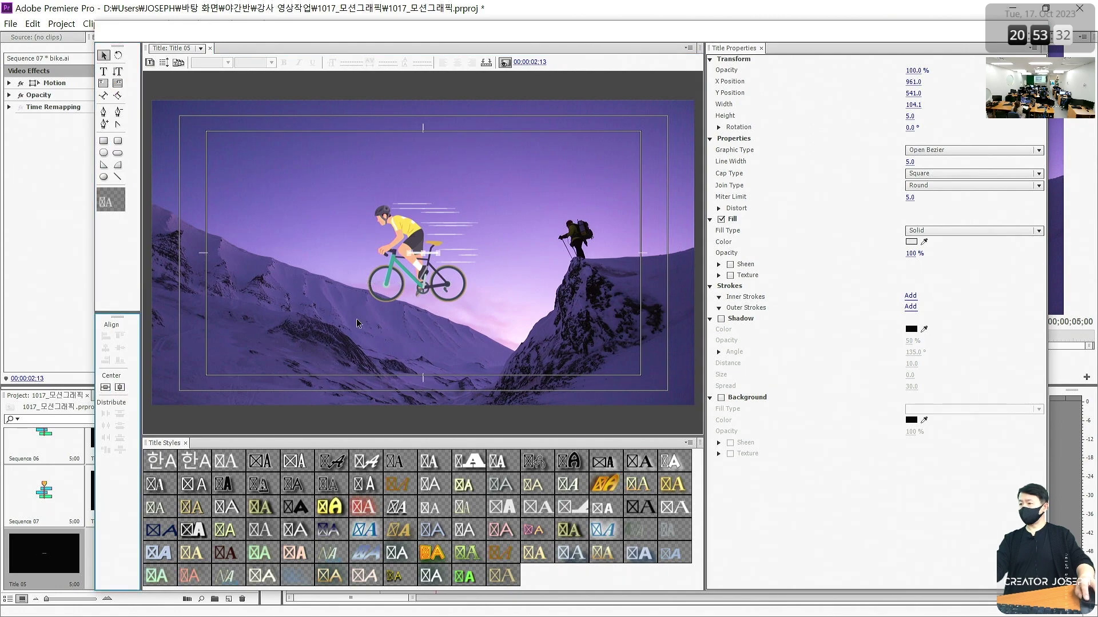
Place Title 05 on Video 2, nudge it slightly, and move bike.ai up to a new Video 4.
key("ctrl+w")
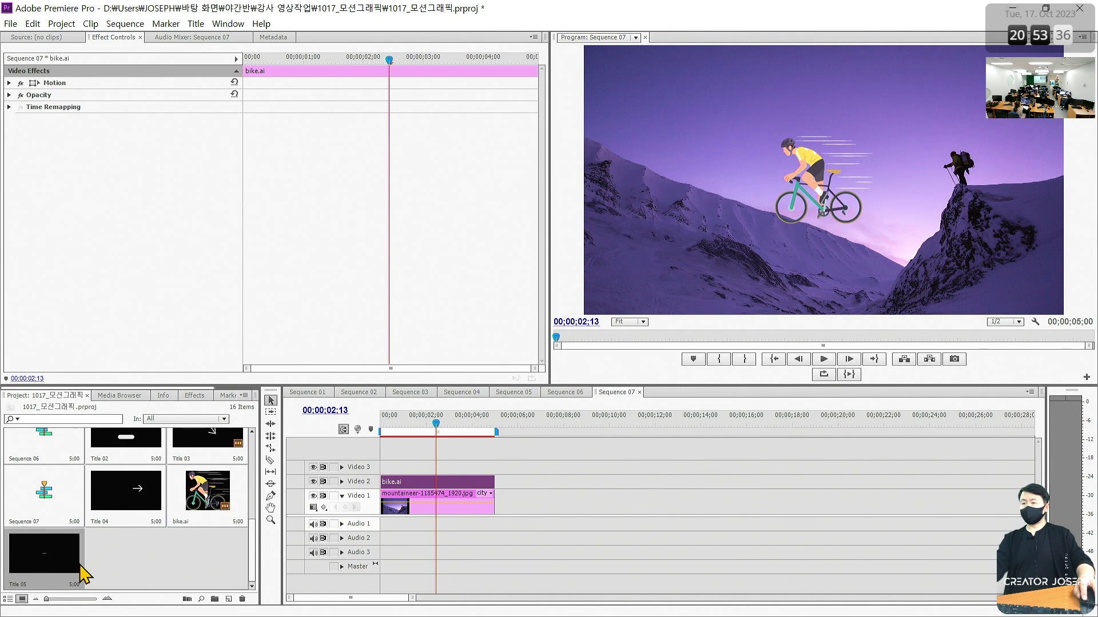
left_click_drag(423, 482, 423, 467)
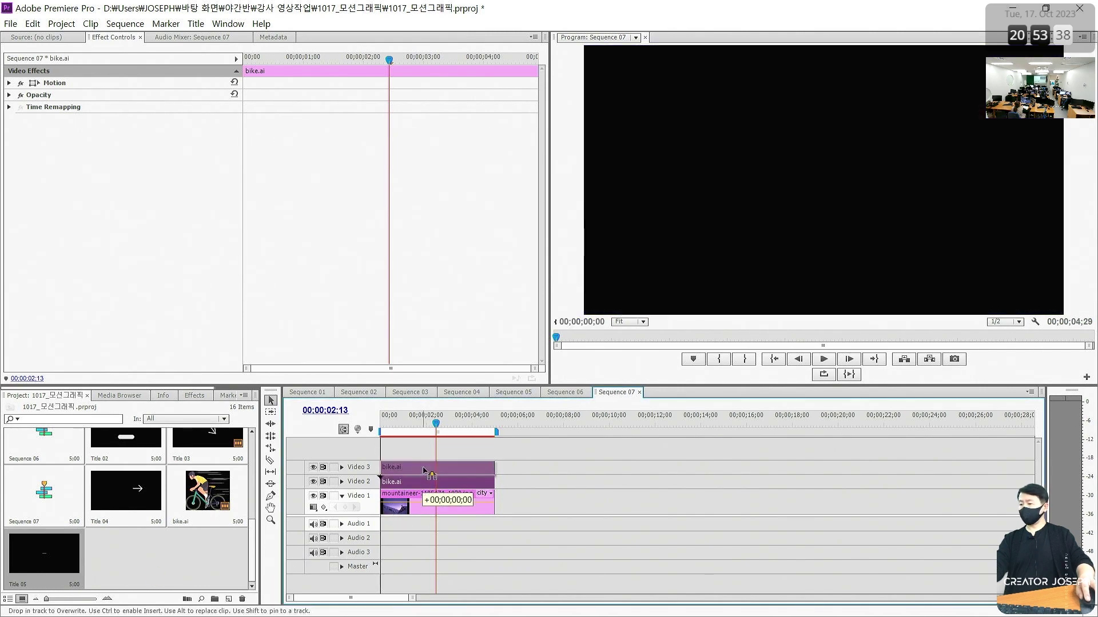
mouse_move(44, 553)
left_mouse_down()
mouse_move(383, 514)
mouse_move(383, 482)
left_mouse_up()
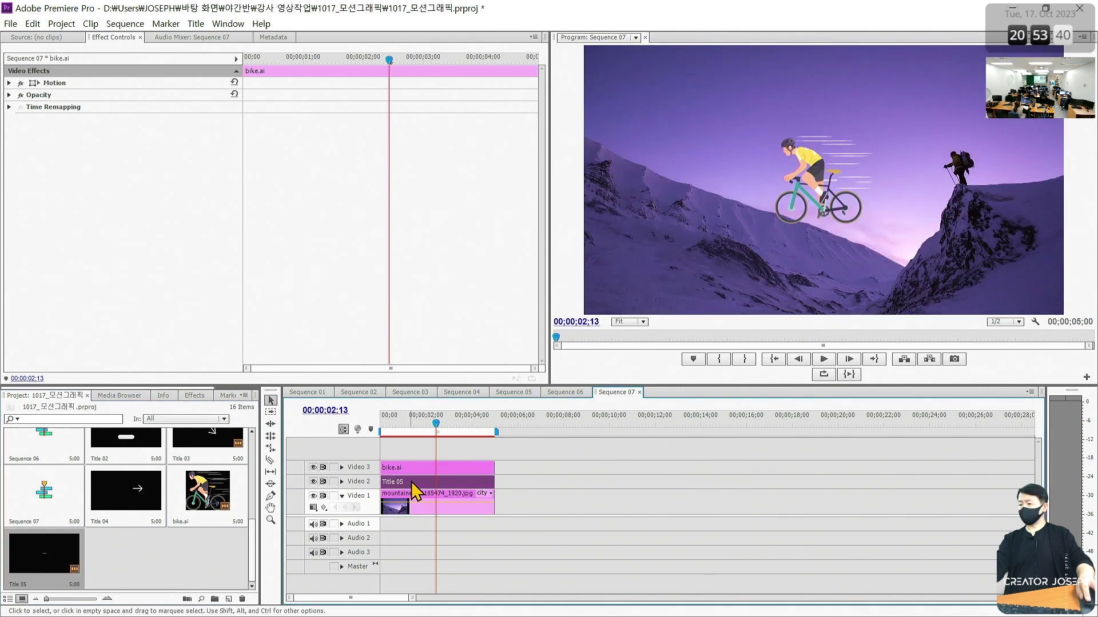
left_click(58, 84)
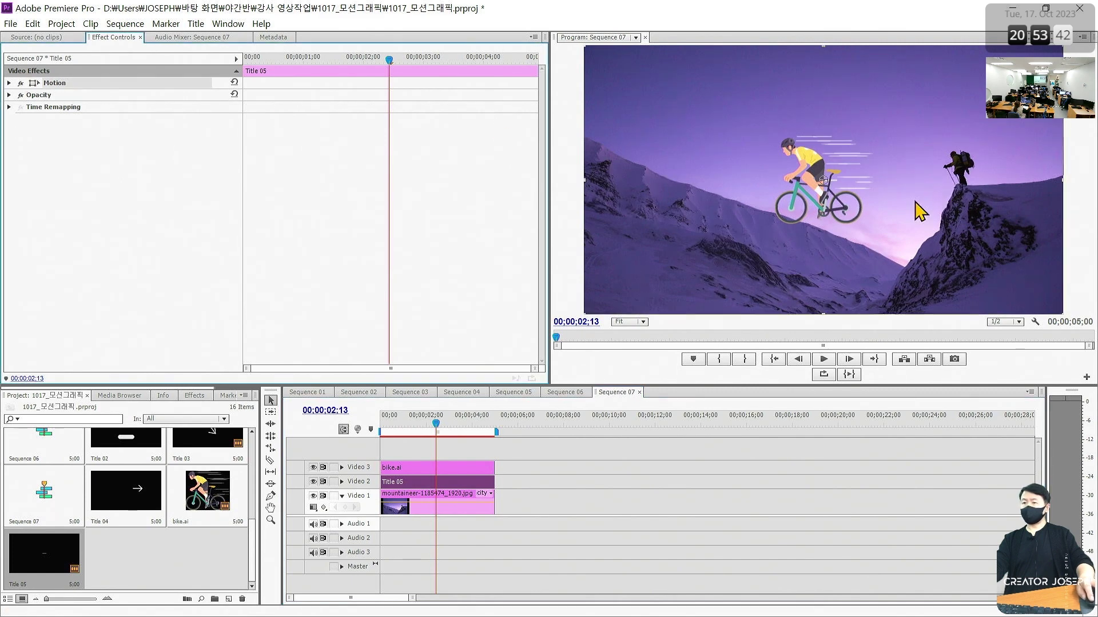
left_click_drag(852, 233, 848, 236)
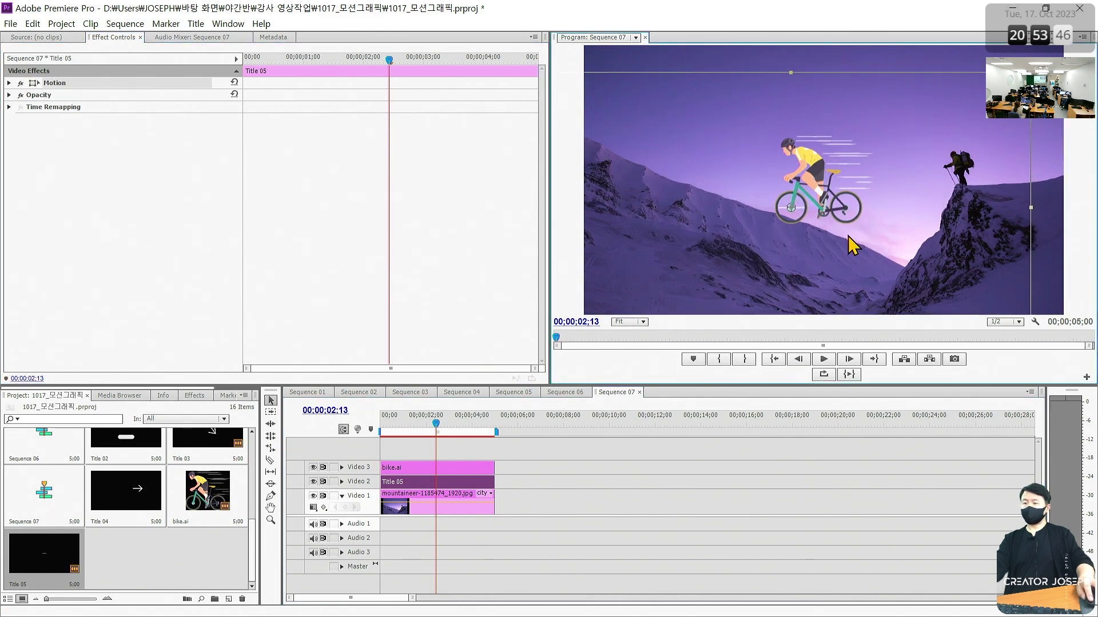
left_click_drag(440, 467, 446, 449)
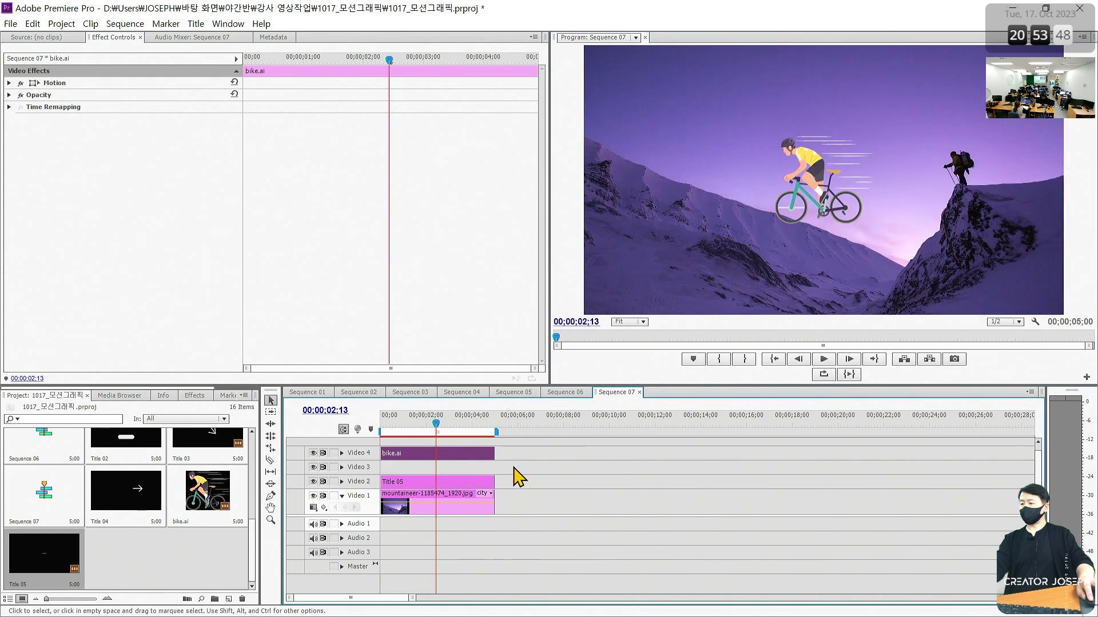
left_click(461, 486)
Keyframe Title 05's Rotation, trying 3x0.0 then -6x0.0 at the sequence end.
key("Home")
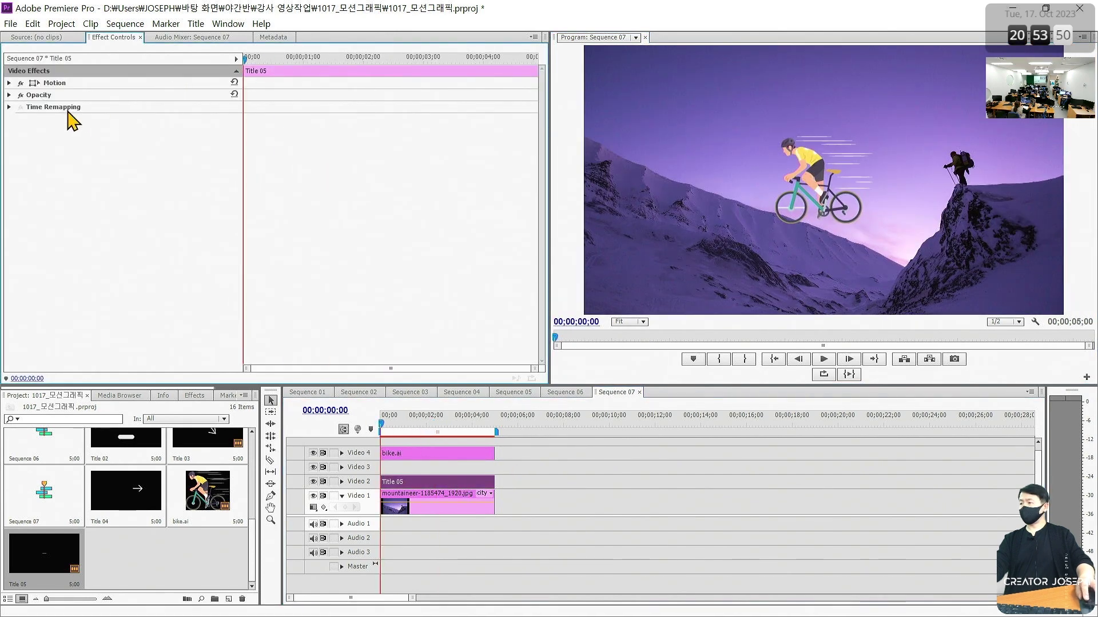
left_click(10, 83)
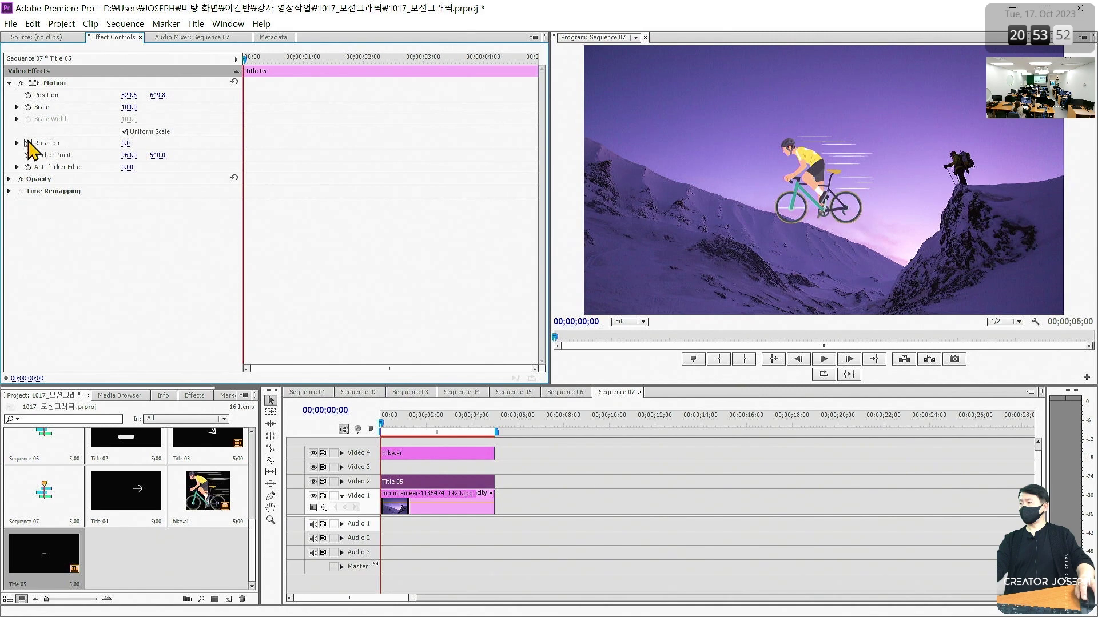
key("End")
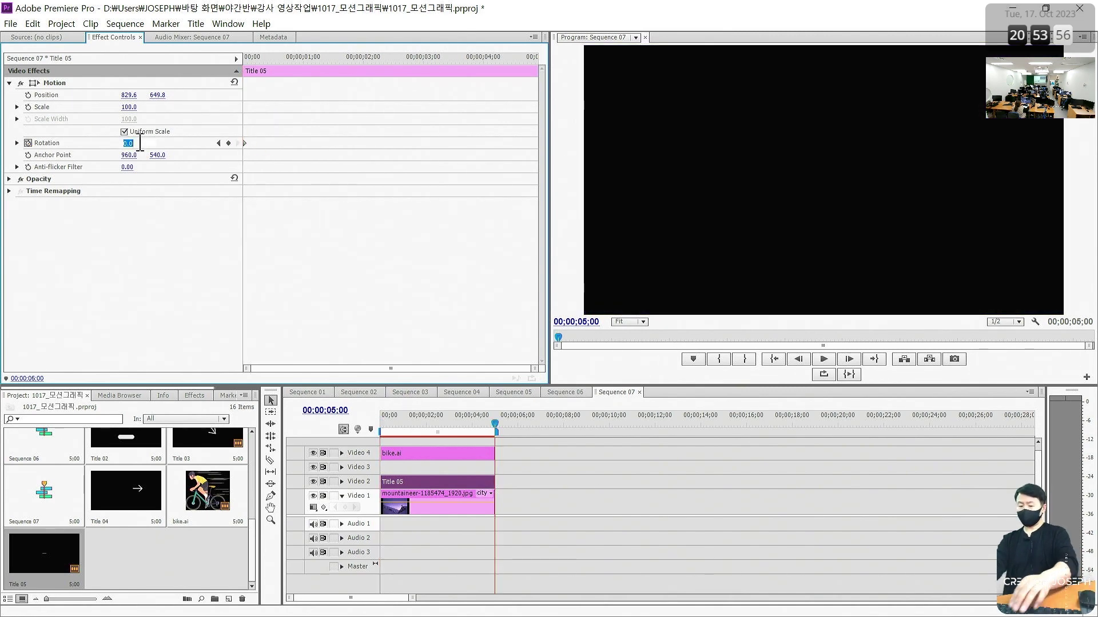
key("Home")
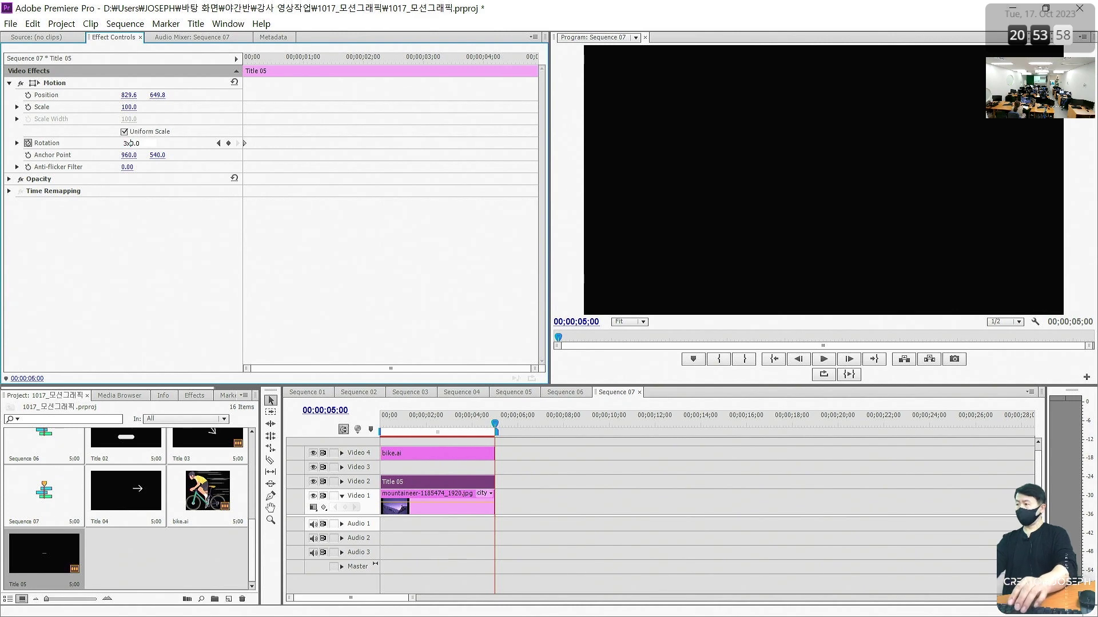
key("Return")
key("space")
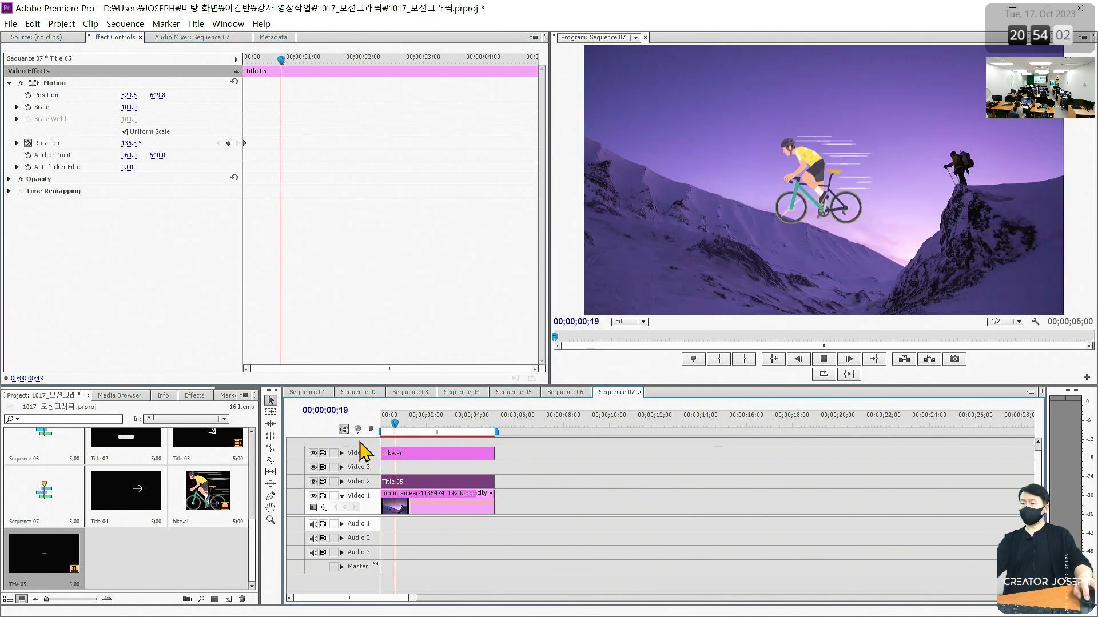
key("space")
left_click(238, 143)
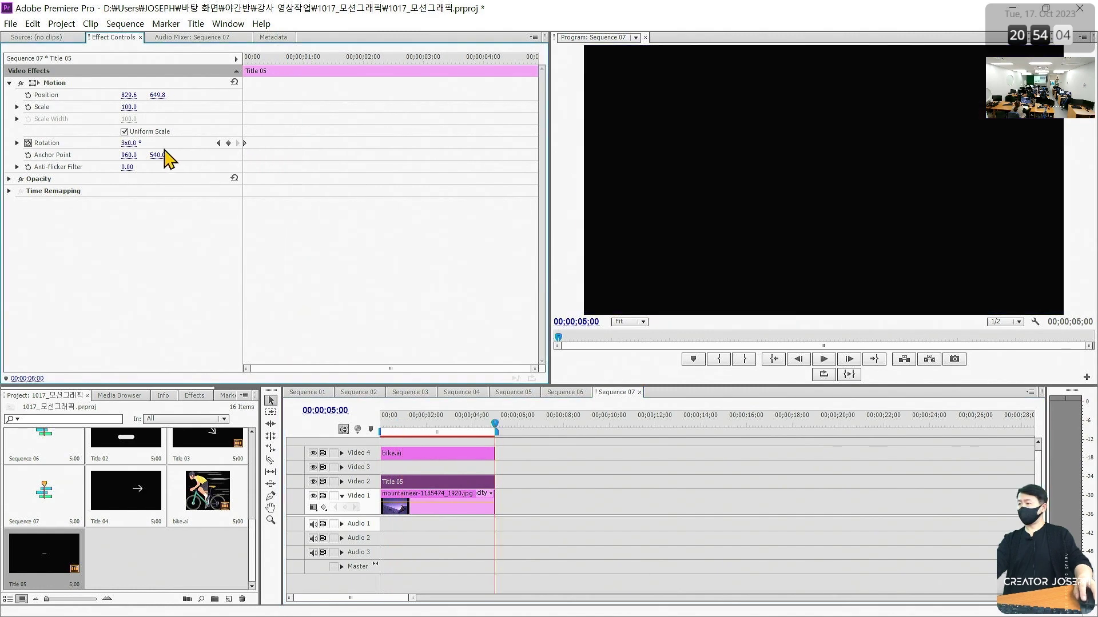
left_click(140, 144)
key("BackSpace")
type("-4")
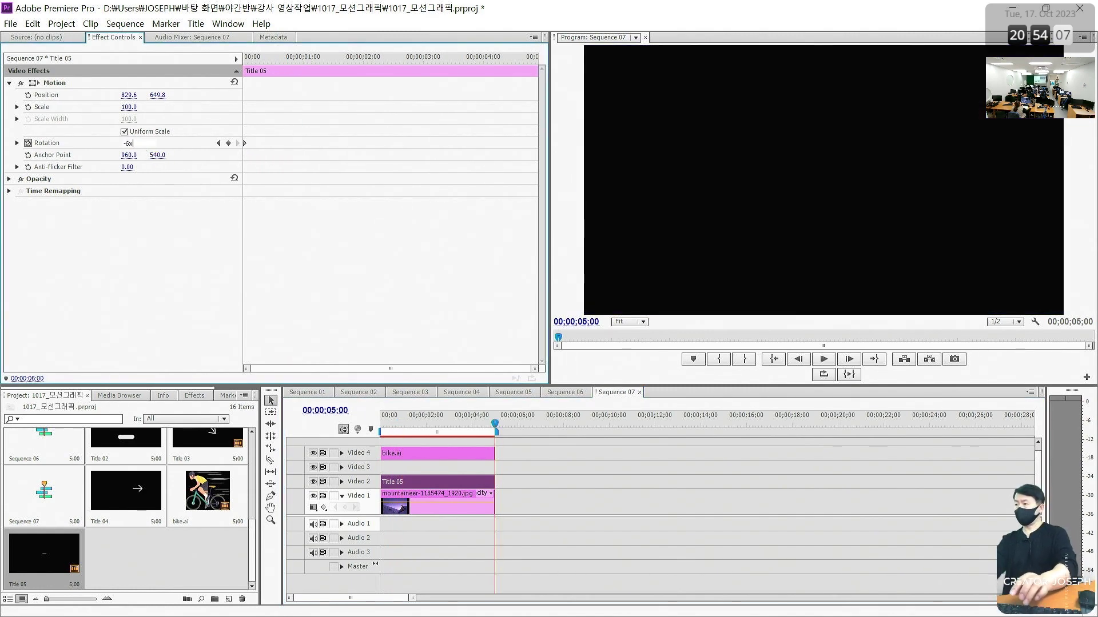
key("Return")
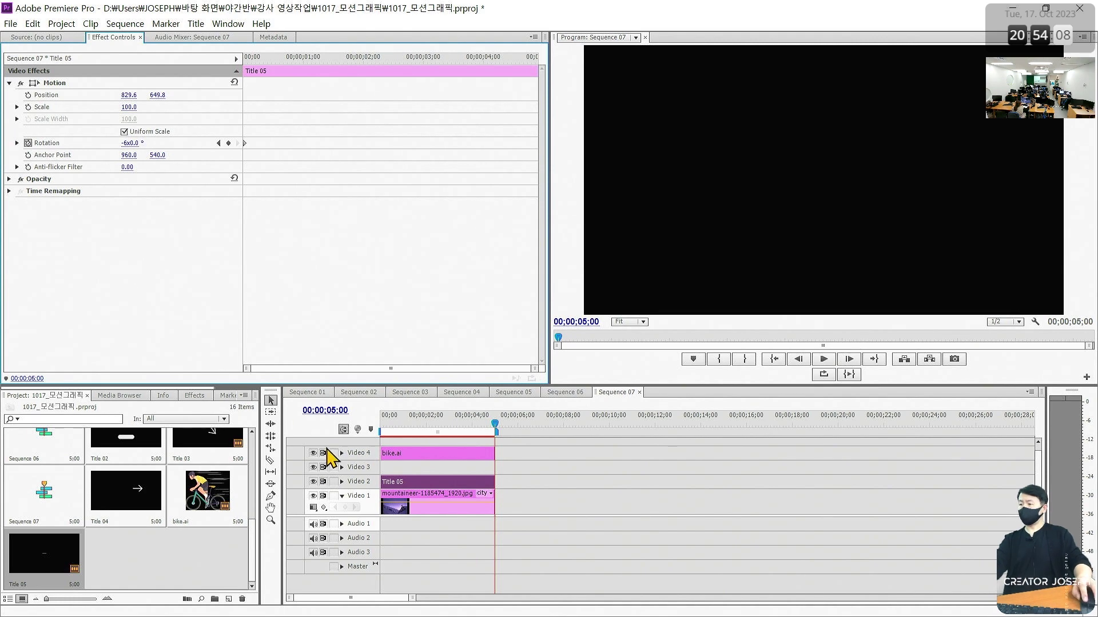
key("space")
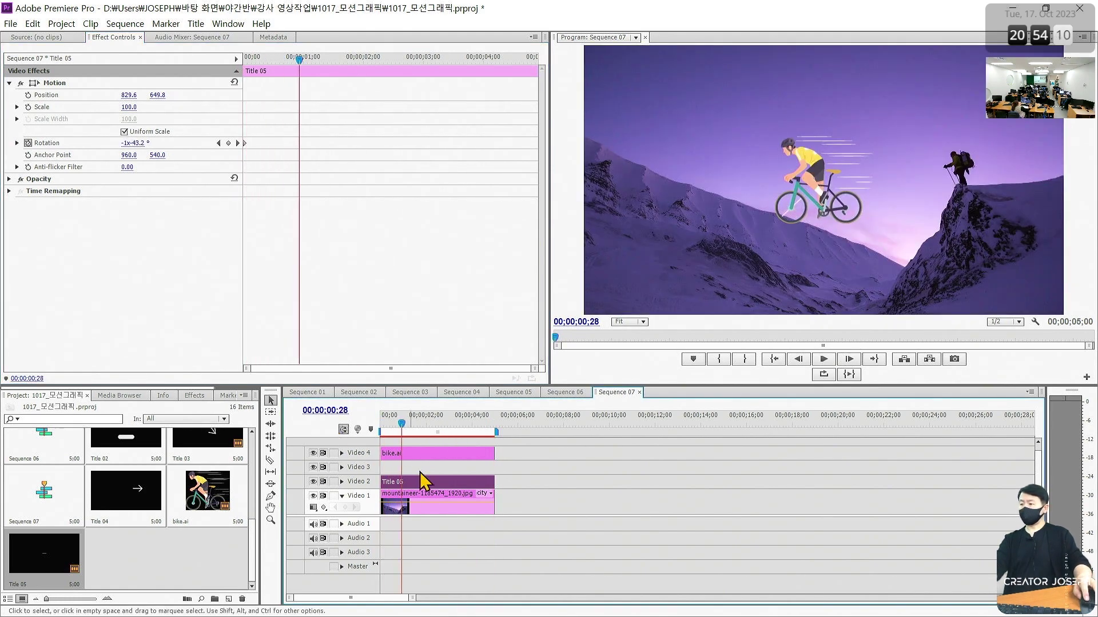
Change the end Rotation keyframe to -12x0.0 and play back the spin.
left_click(237, 143)
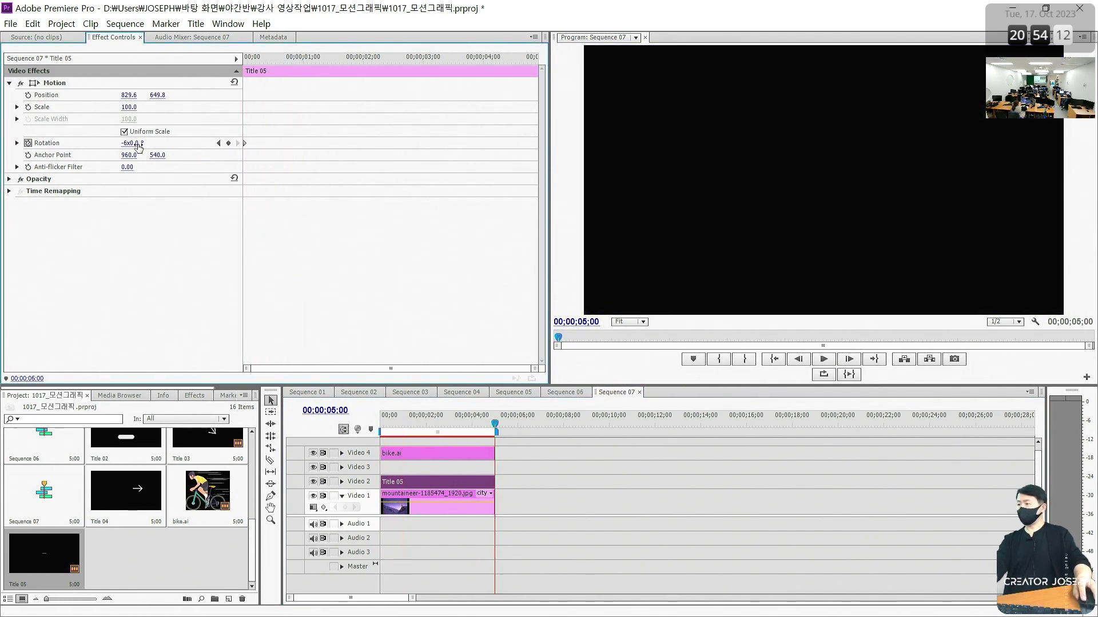
left_click(134, 143)
type("-12x")
key("Return")
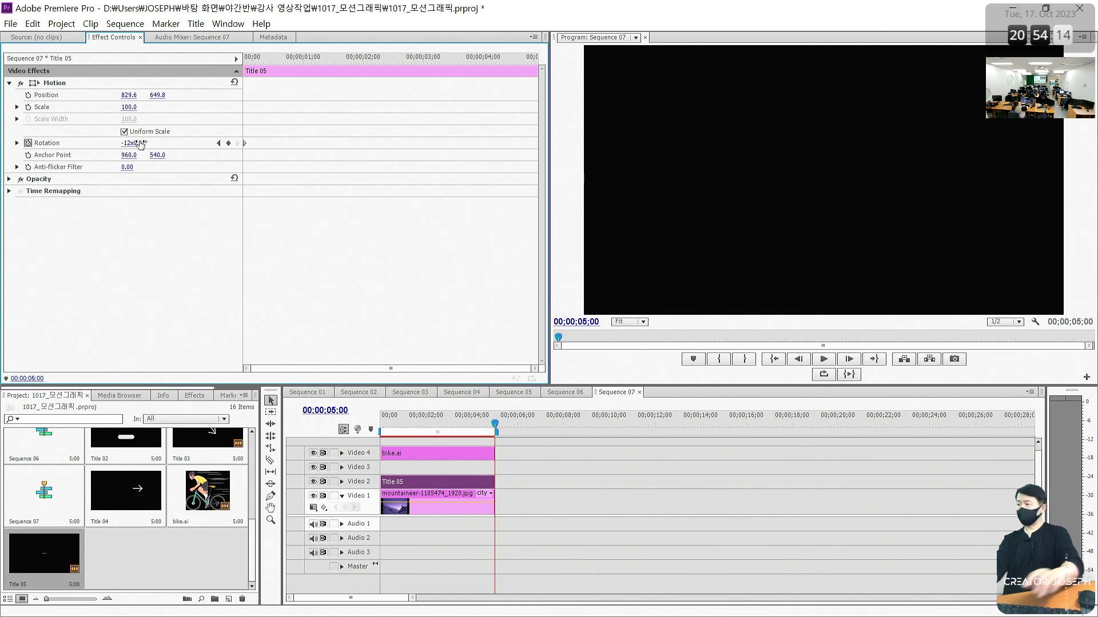
left_click(386, 426)
key("space")
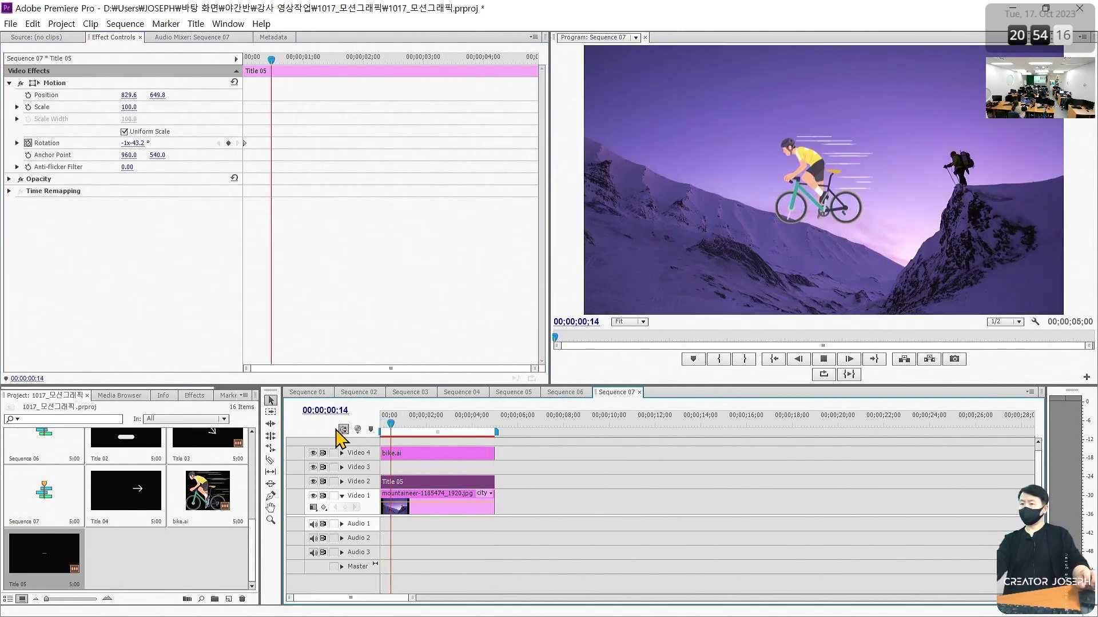
key("space")
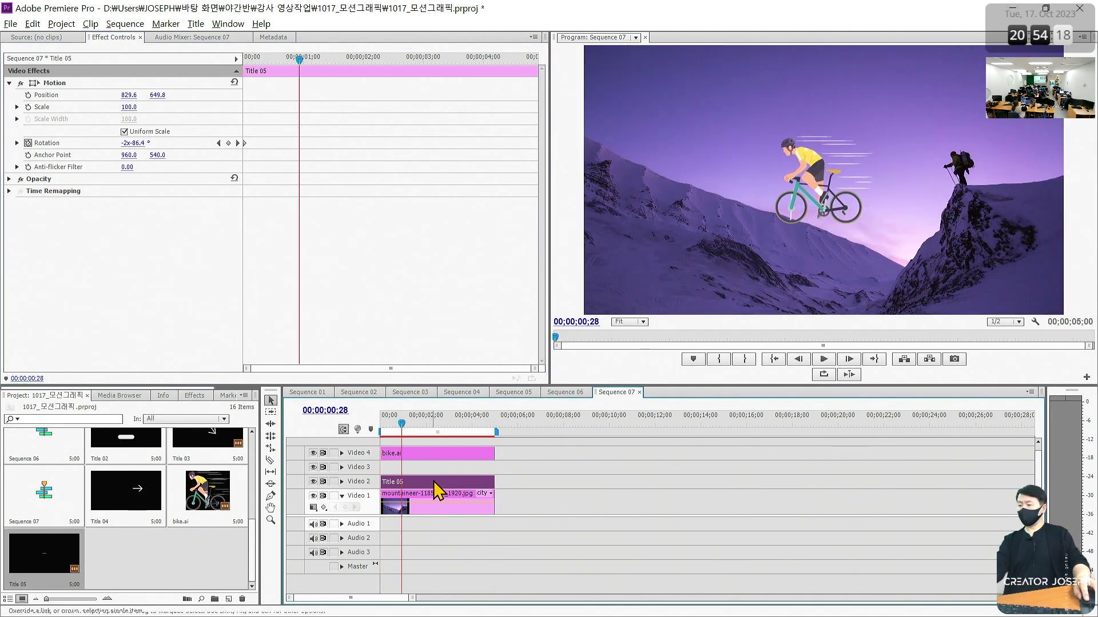
Duplicate Title 05 onto Video 3 and shift the copy right in the Program monitor.
left_click_drag(434, 481, 436, 467, "alt")
left_click(50, 82)
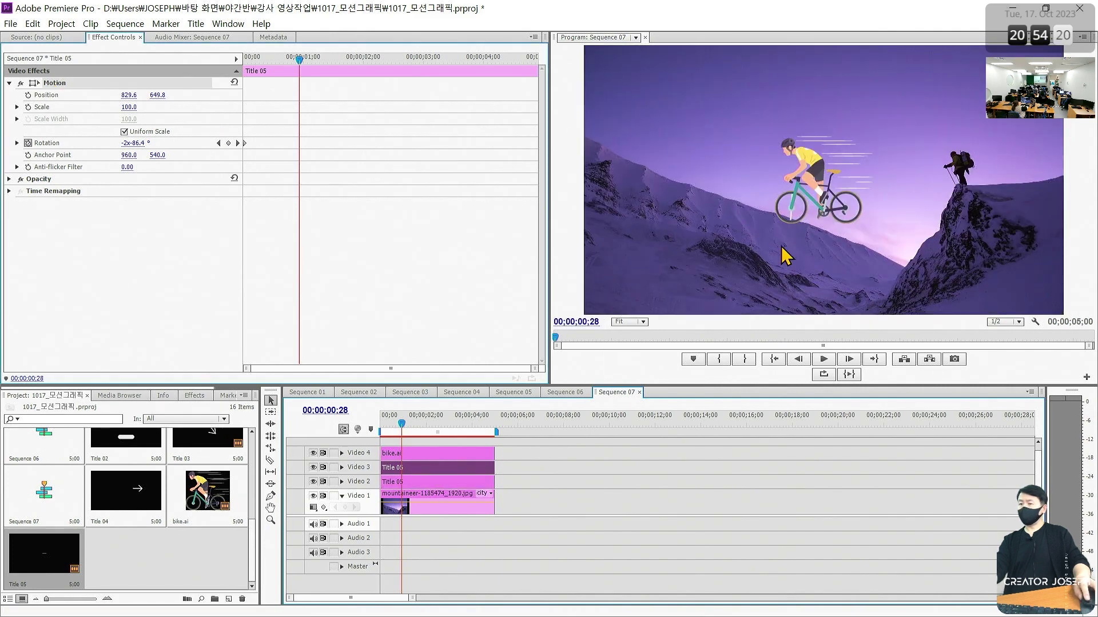
left_click_drag(812, 241, 863, 234)
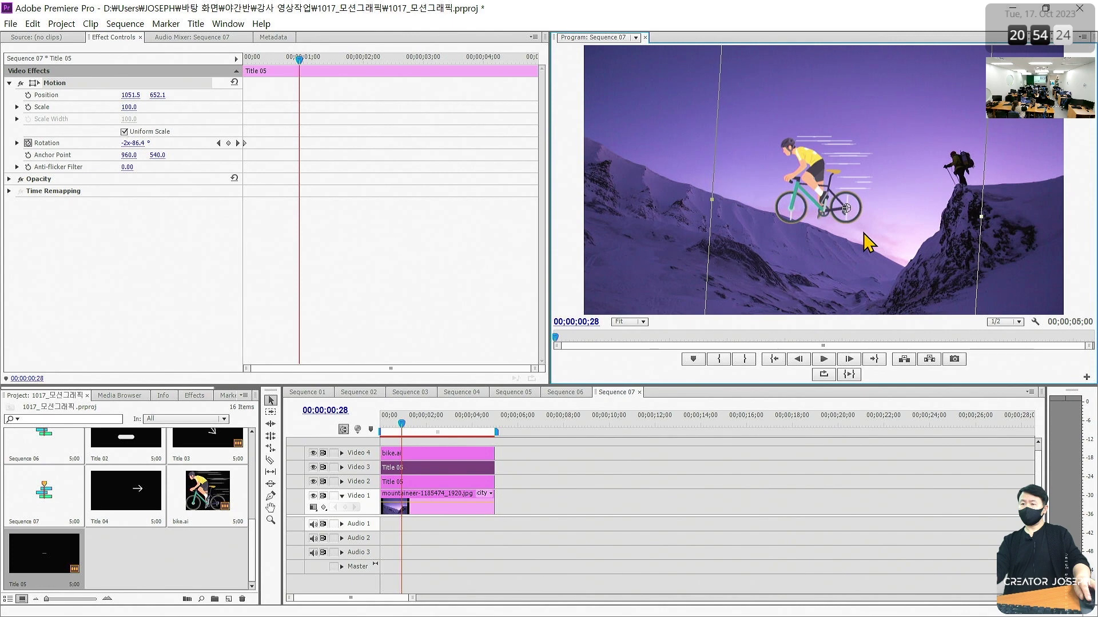
left_click(613, 509)
left_click(380, 423)
key("backslash")
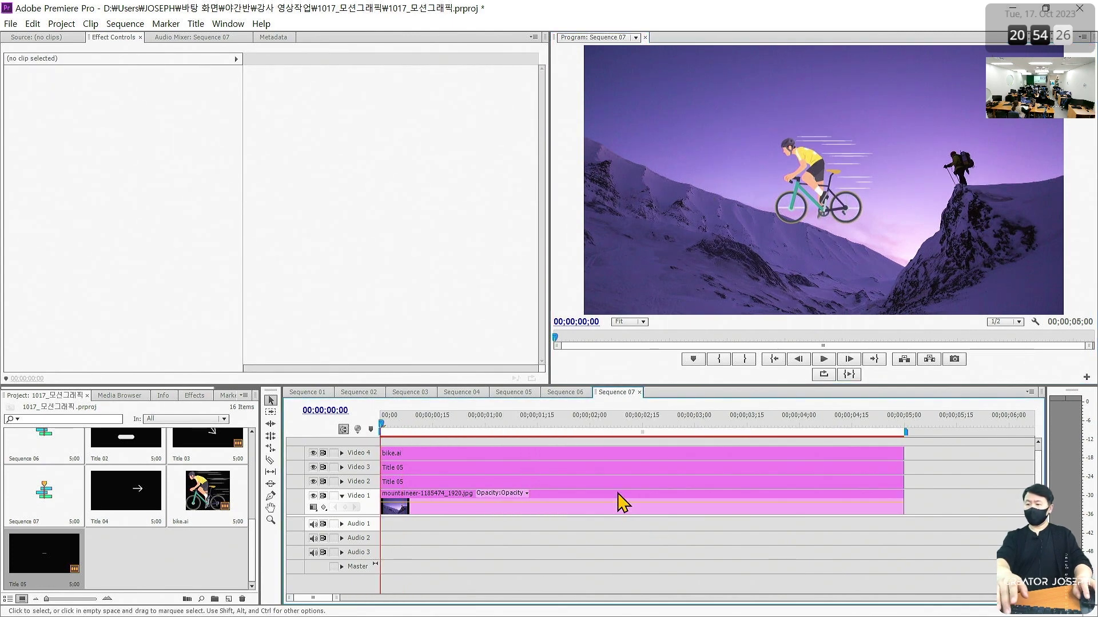
left_click(430, 483)
key("space")
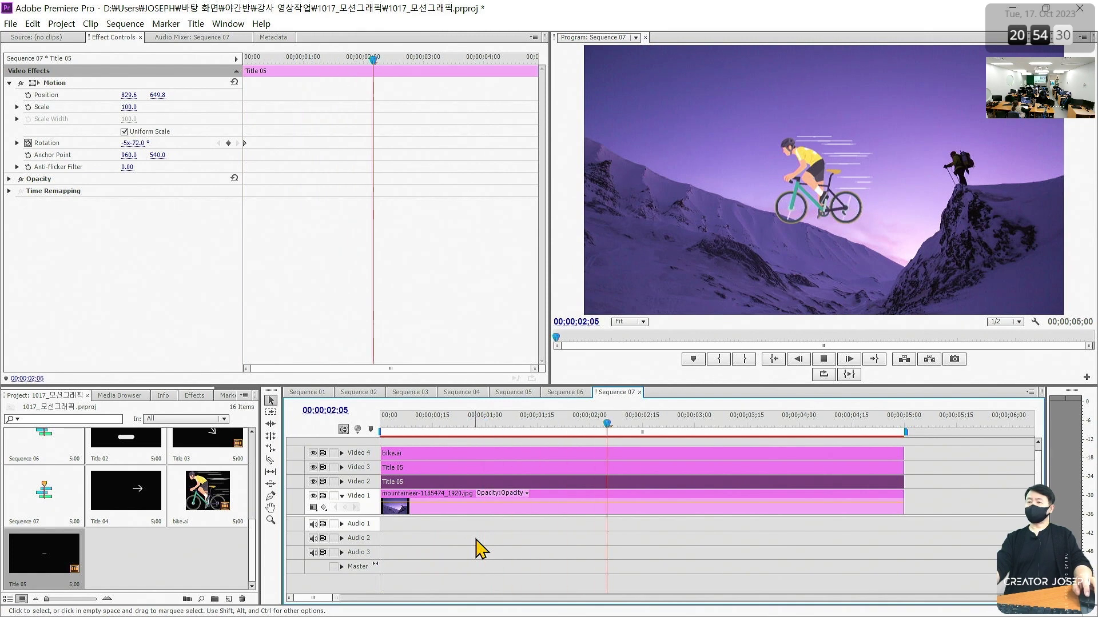
key("space")
left_click(825, 360)
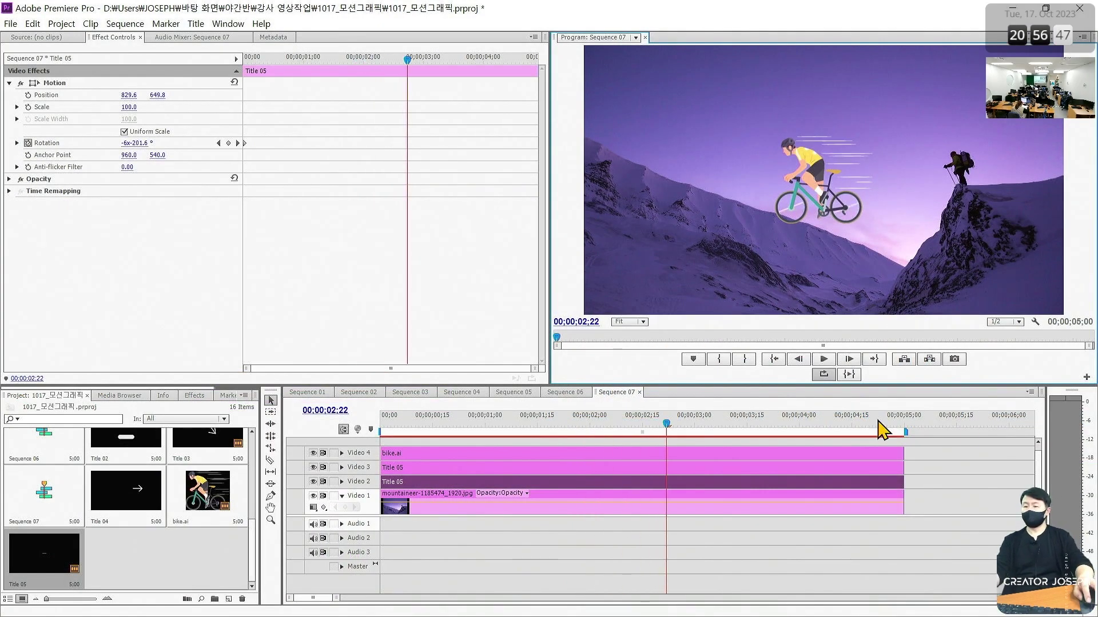
Nest the bike.ai and Title 05 clips into Nested Sequence 01.
mouse_move(883, 441)
left_mouse_down()
mouse_move(967, 471)
mouse_move(827, 443)
left_mouse_up()
left_click(970, 489)
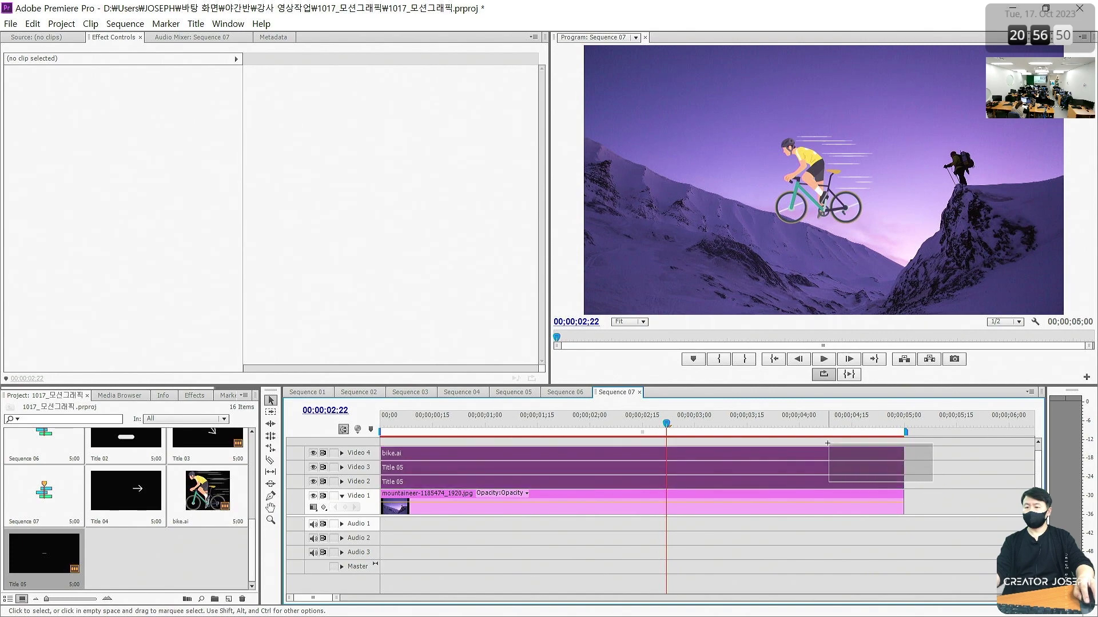
right_click(837, 476)
left_click(892, 240)
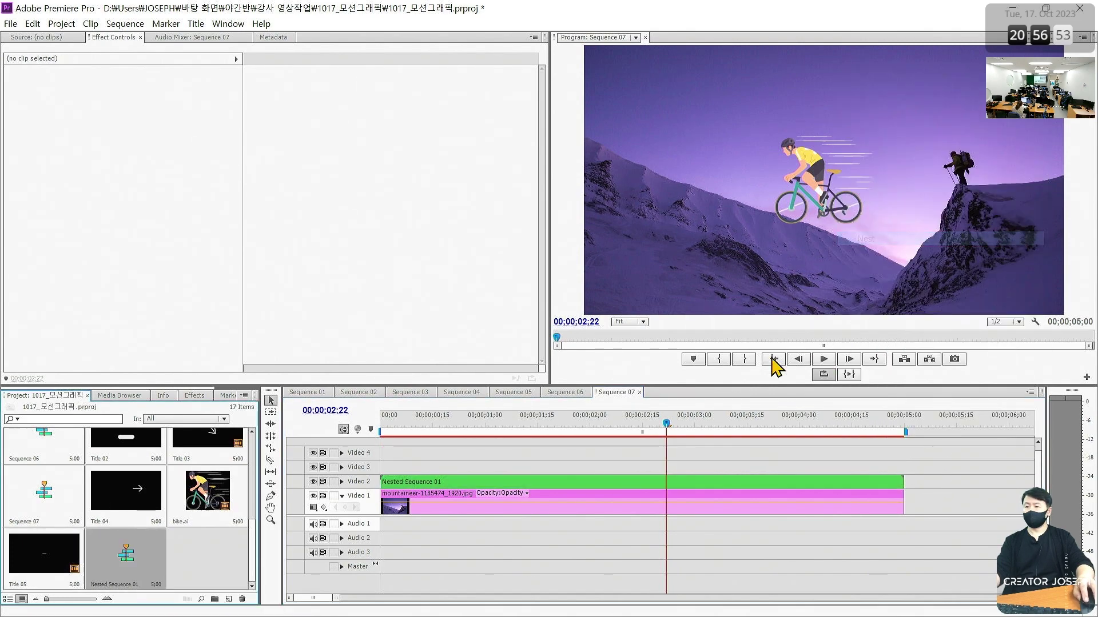
Rotate the nest 20°, place it on the rocky slope at 1571.0, 821.4, and move it to Video 3.
left_click(64, 83)
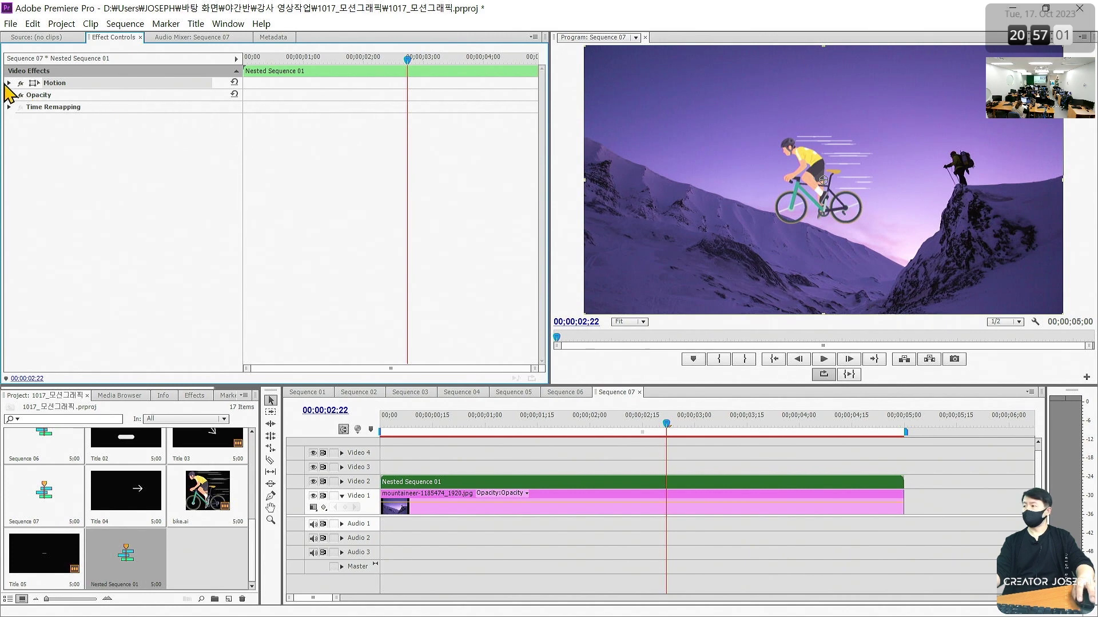
left_click(9, 83)
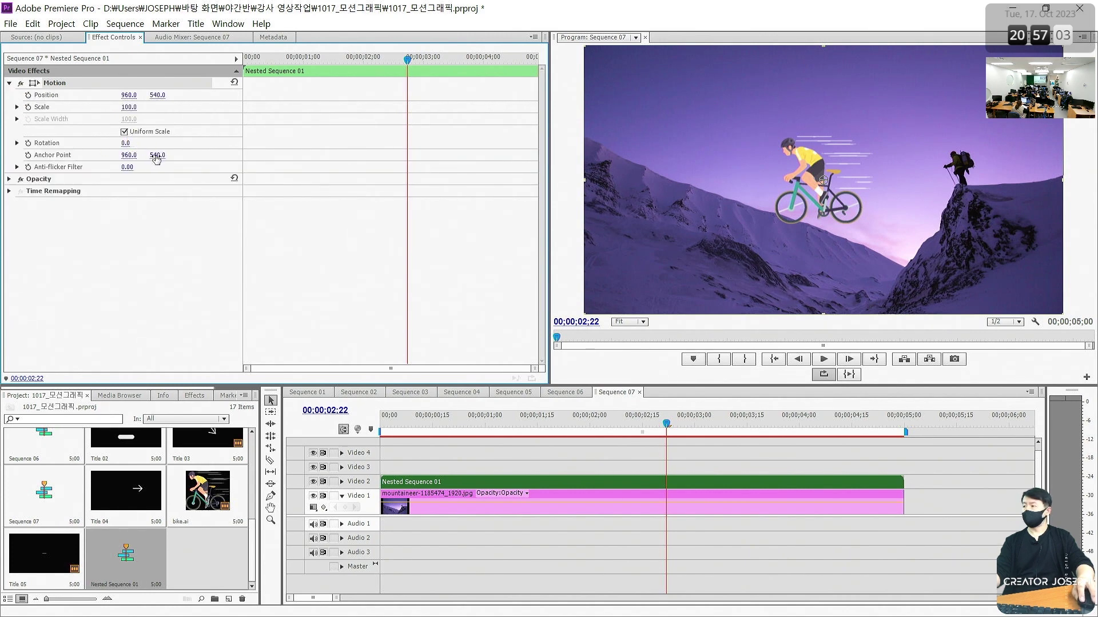
left_click_drag(123, 144, 134, 143)
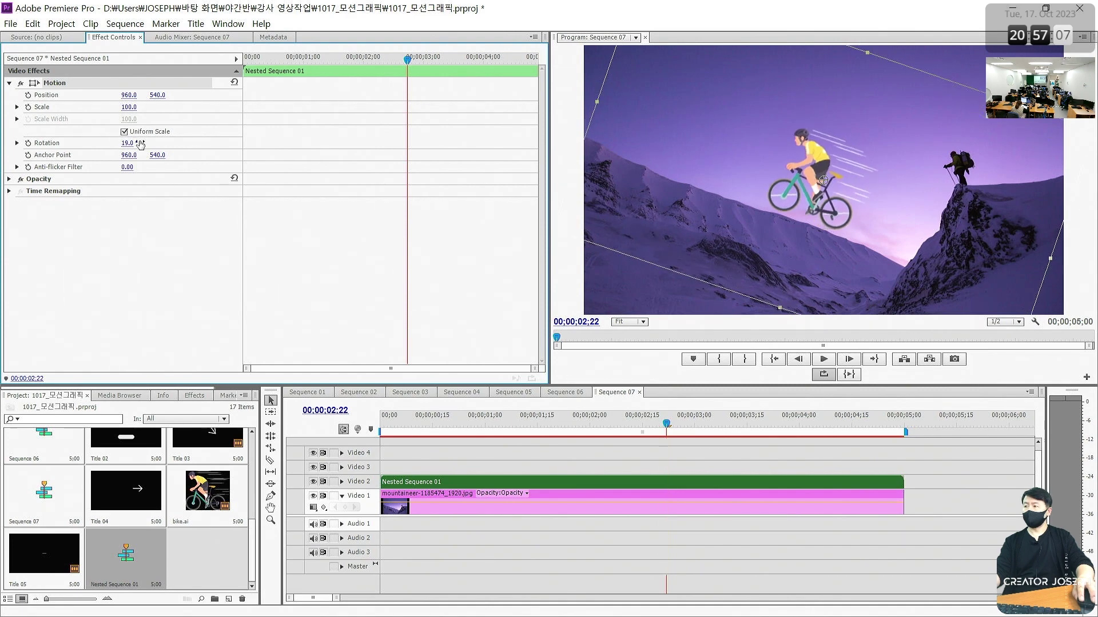
left_click_drag(836, 174, 897, 203)
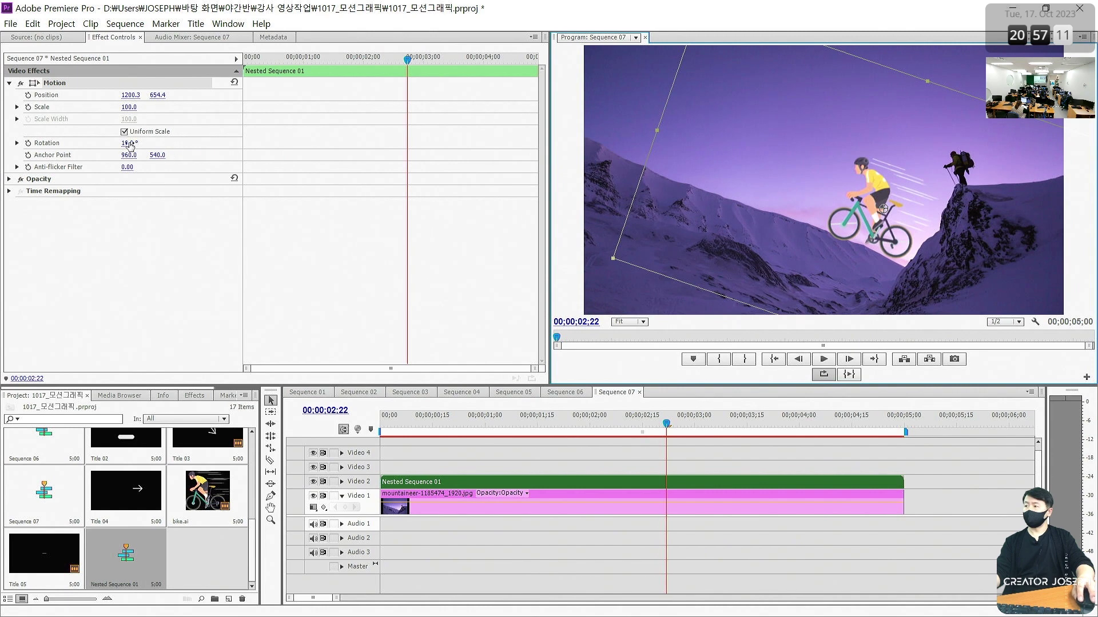
left_click_drag(130, 146, 131, 145)
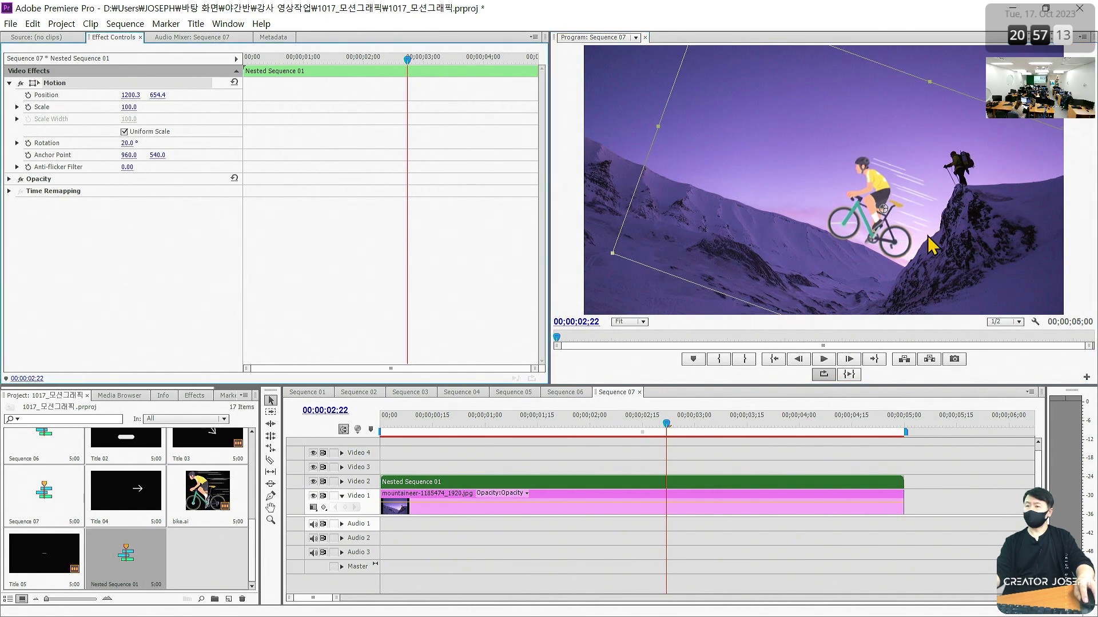
left_click_drag(927, 237, 933, 243)
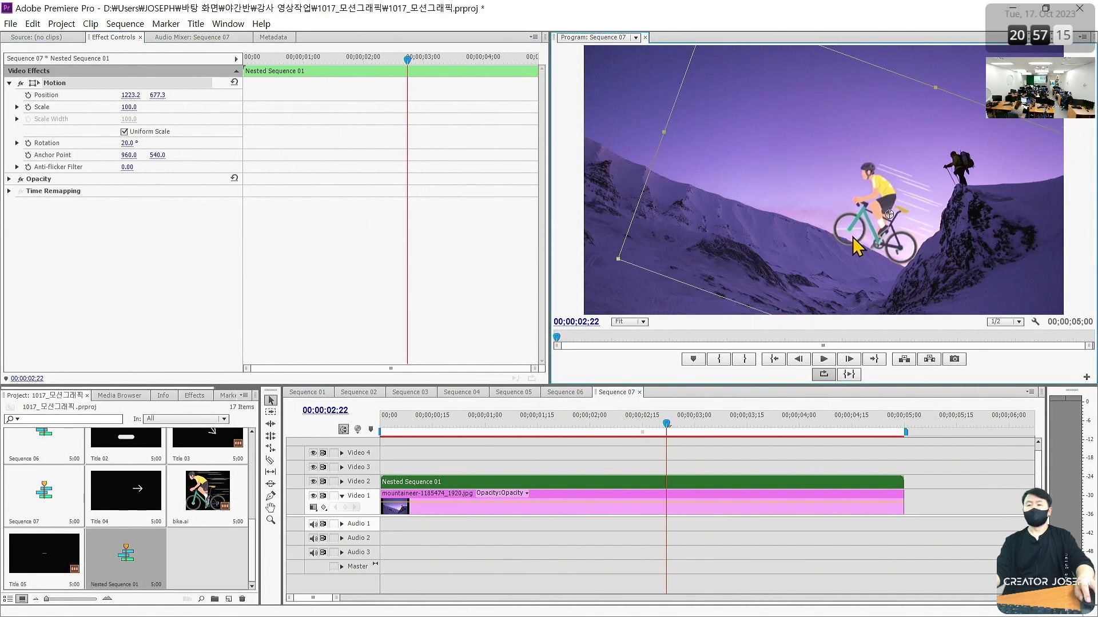
left_click_drag(855, 234, 941, 281)
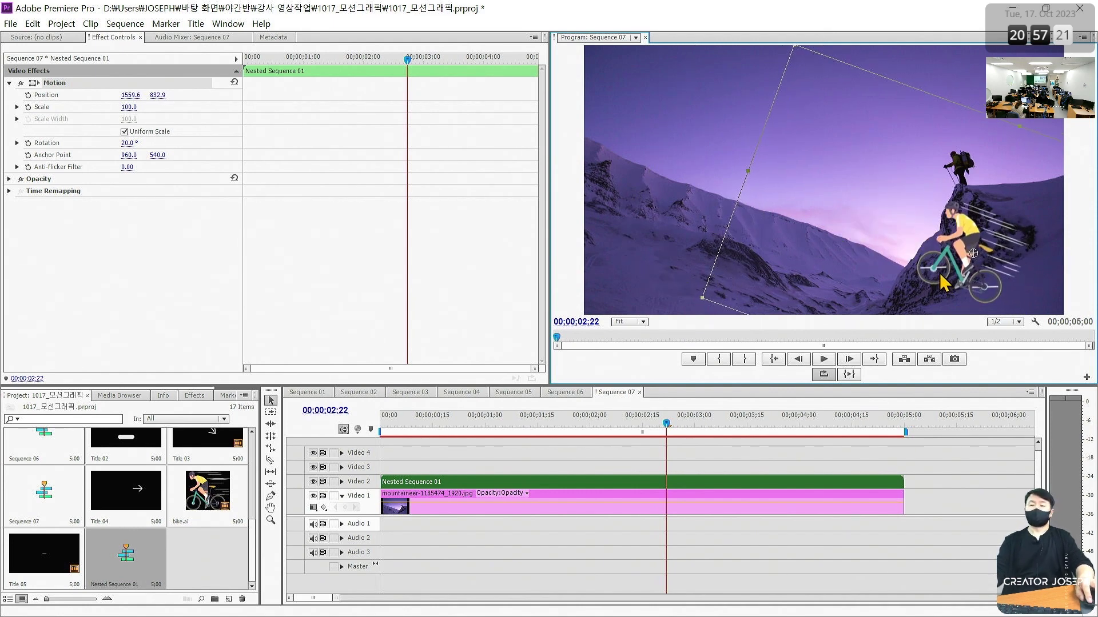
left_click_drag(940, 275, 946, 280)
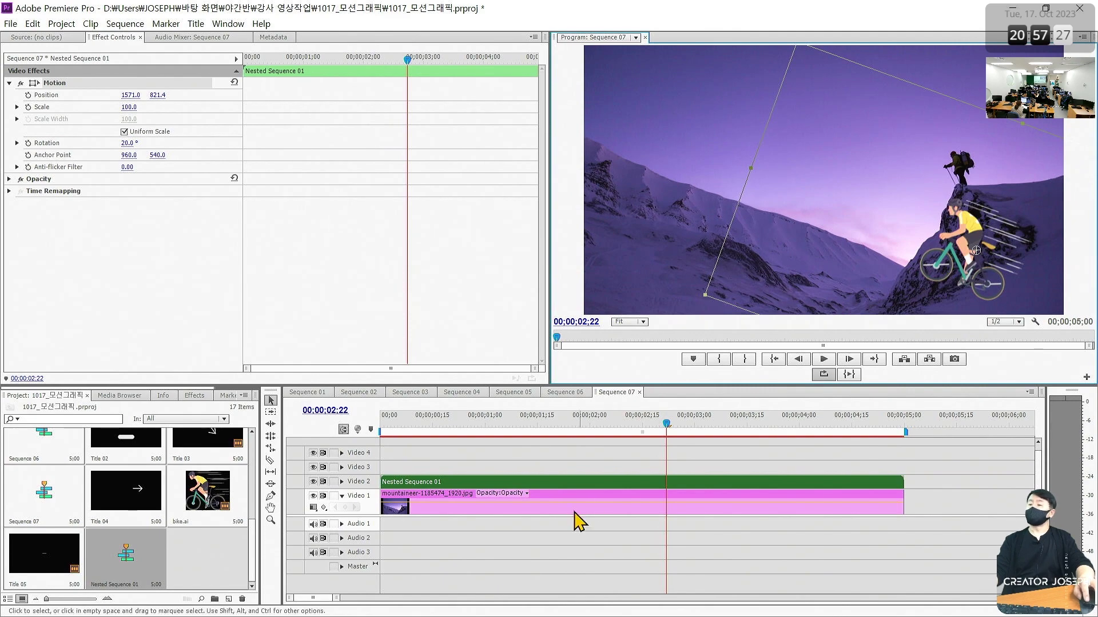
left_click_drag(532, 482, 533, 467)
Duplicate the mountaineer photo from Video 1 onto Video 2, undoing an accidental move first.
left_click(553, 503)
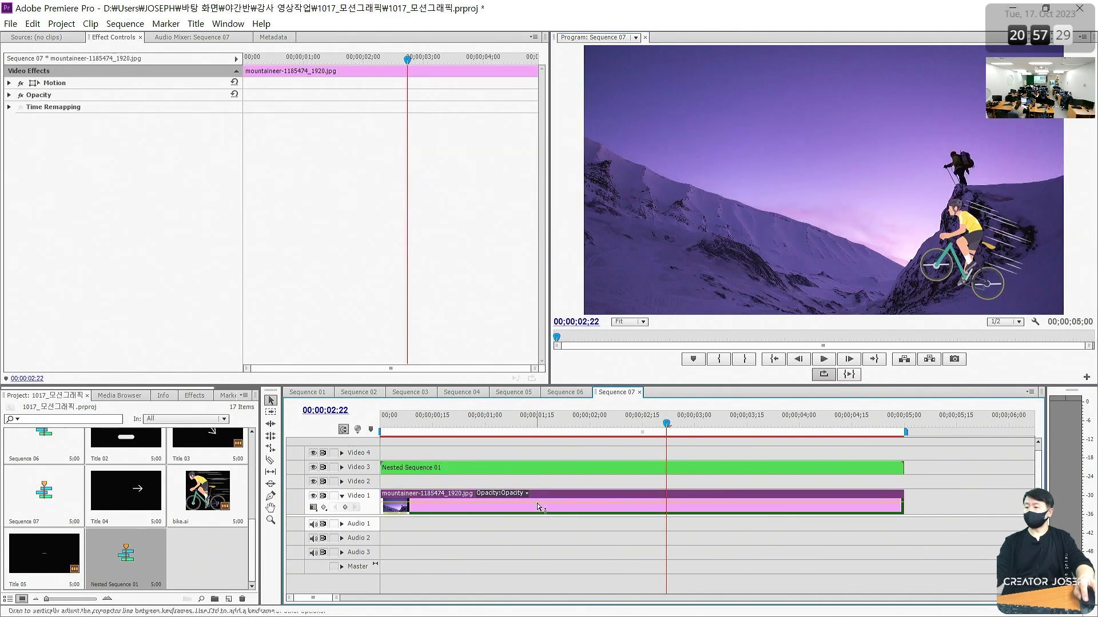
left_click_drag(554, 503, 553, 487)
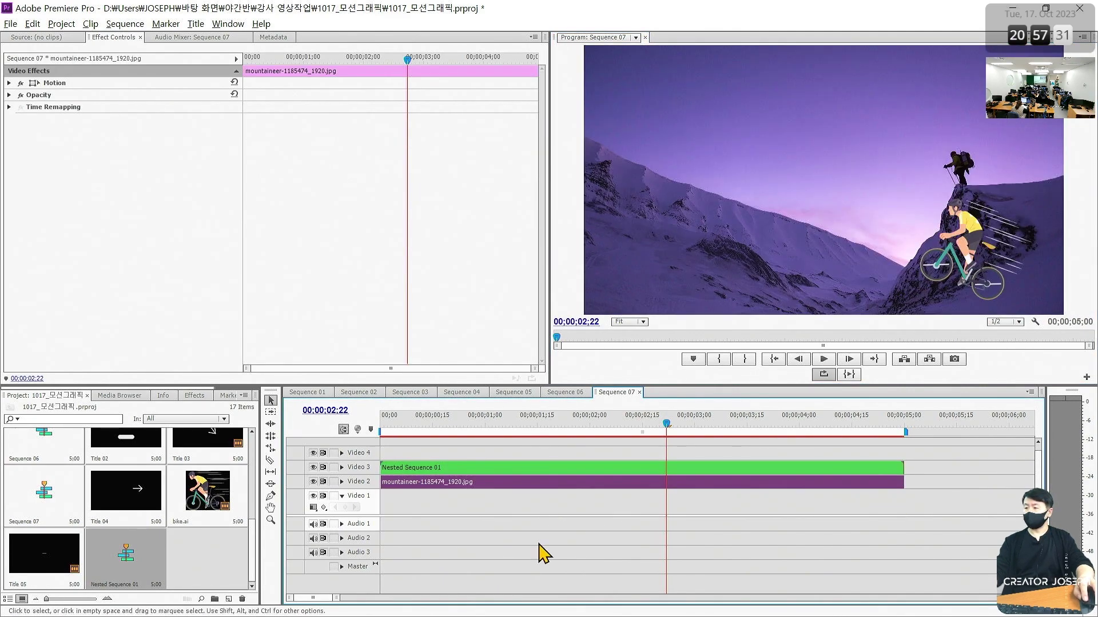
left_click(546, 534)
key("ctrl+z")
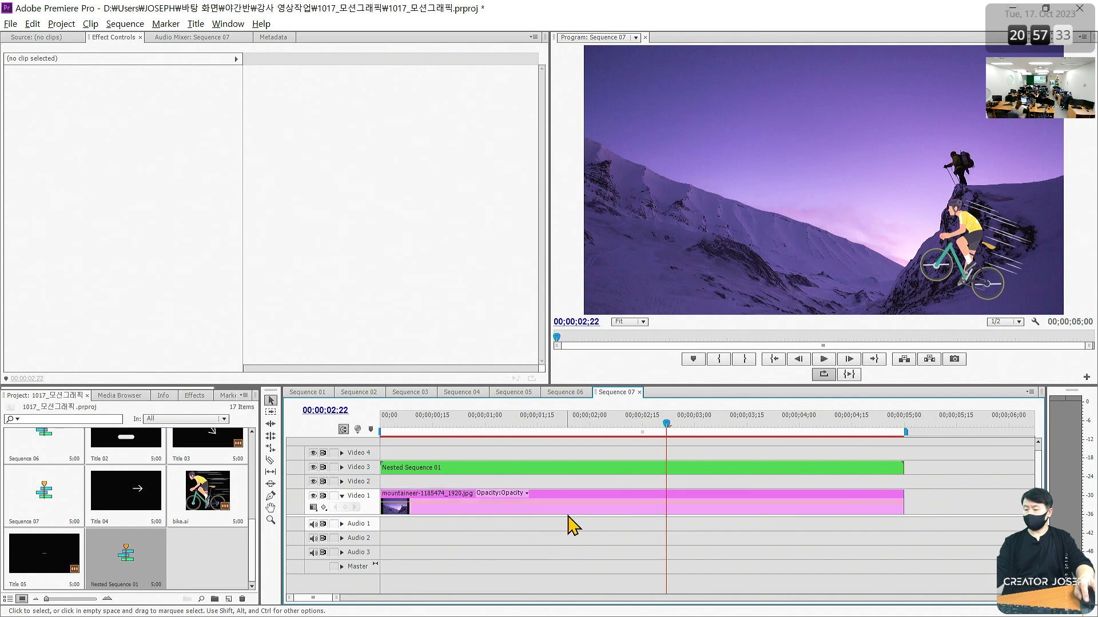
left_click_drag(558, 503, 567, 452)
left_click(564, 559)
Move Nested Sequence 01 up to Video 4 and return to the Project panel's media.
left_click(571, 483)
left_click(569, 483)
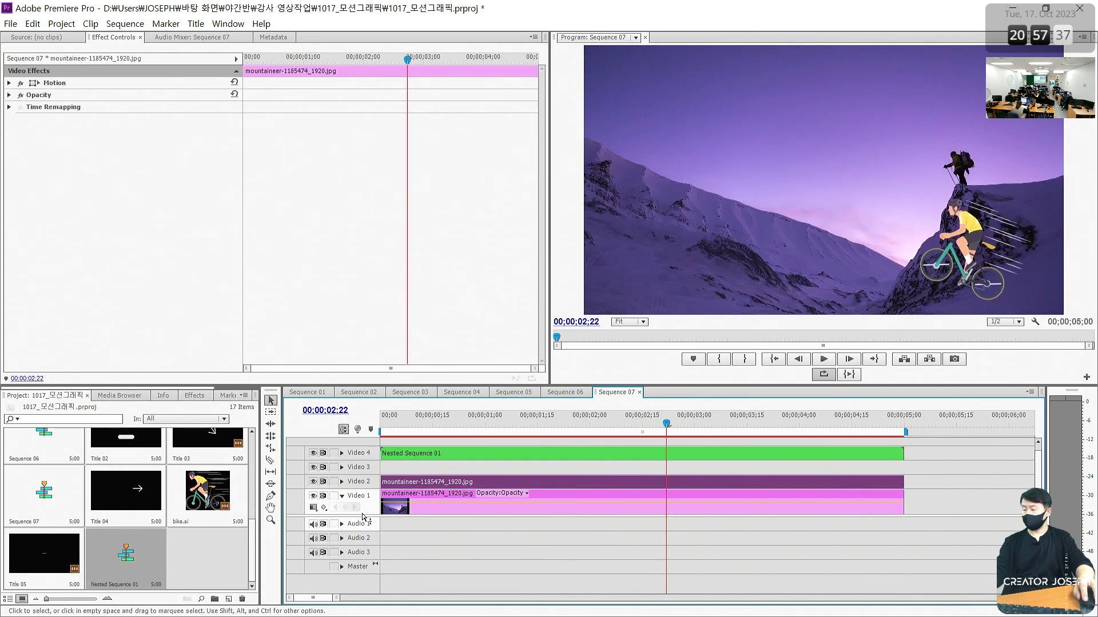
left_click(195, 396)
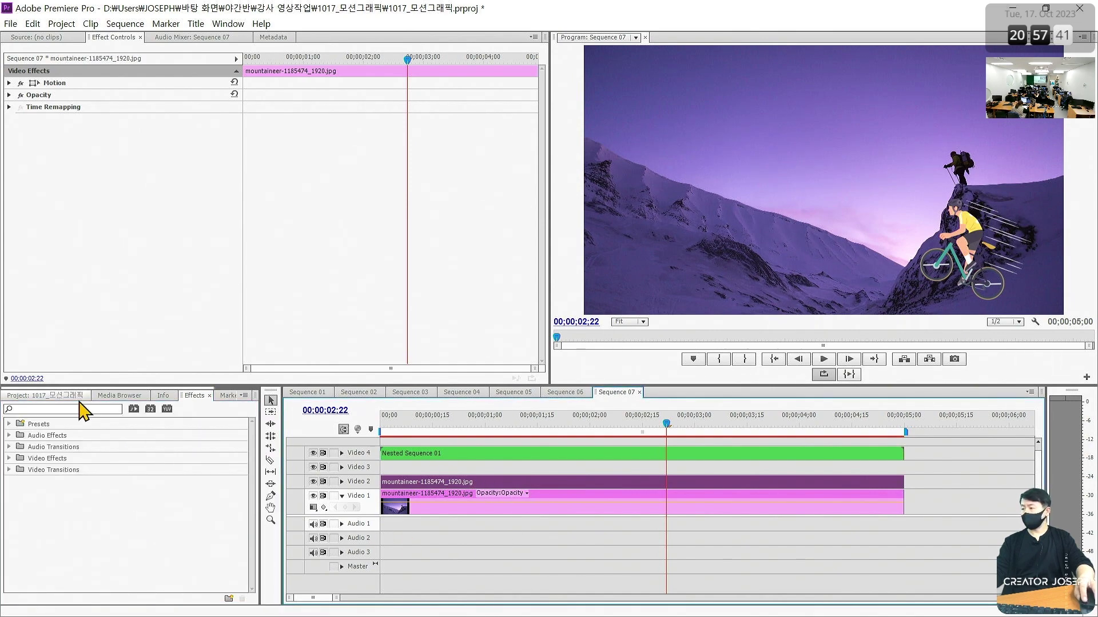
left_click(57, 396)
double_click(216, 569)
key("Escape")
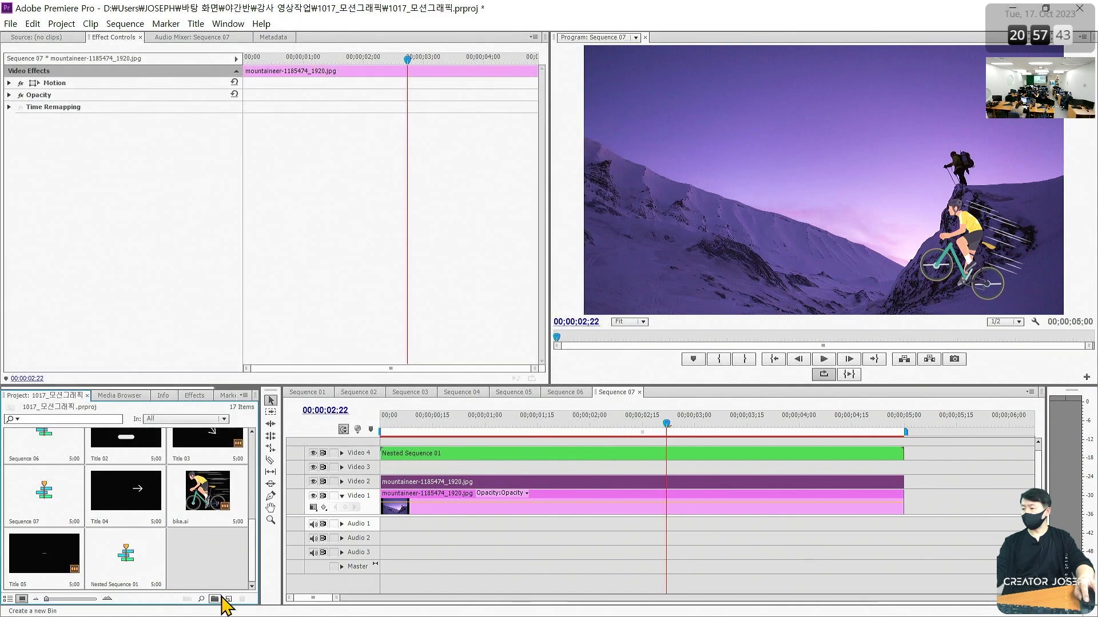
left_click(227, 599)
Create a new title, Title 06, accepting the default title settings.
left_click(228, 598)
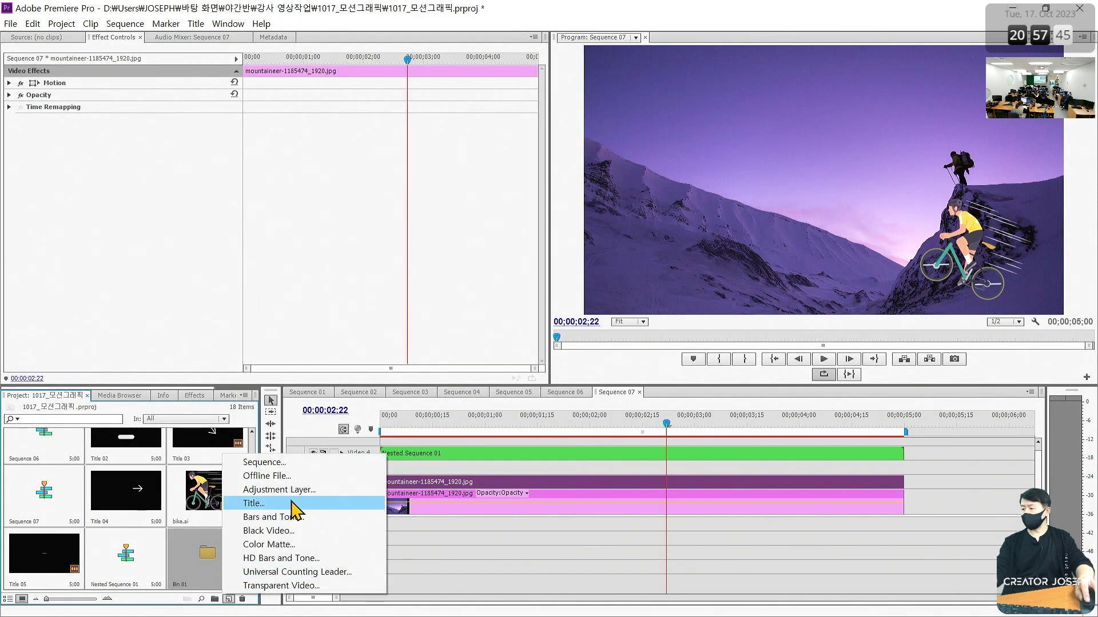
left_click(294, 502)
left_click(578, 368)
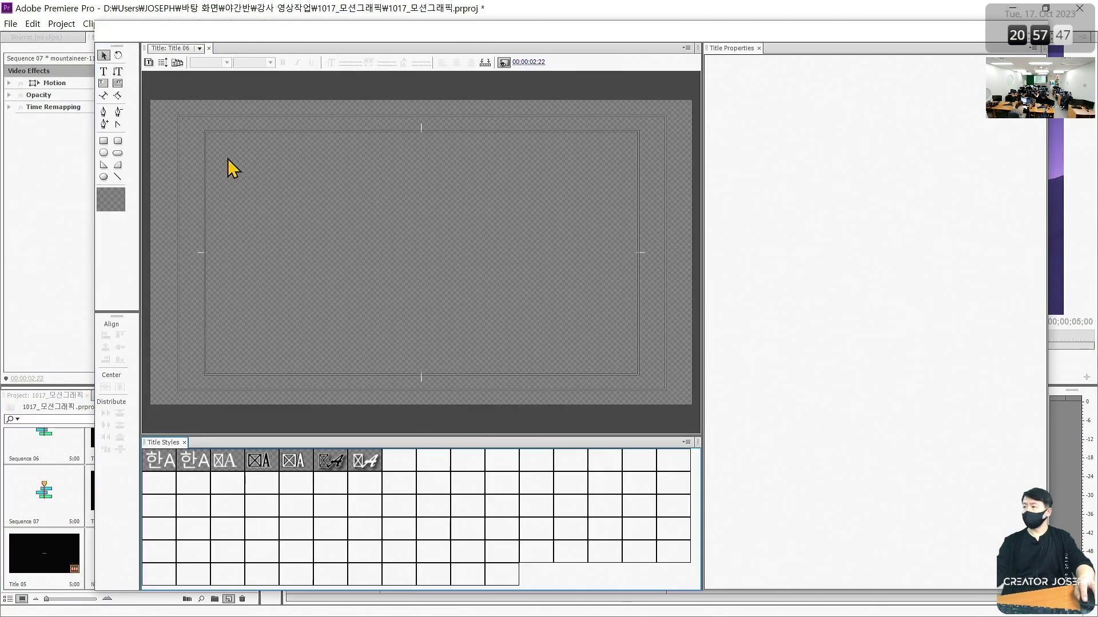
With the Pen tool, trace anchor points from the right edge down the cliff beside the mountaineer.
left_click(104, 111)
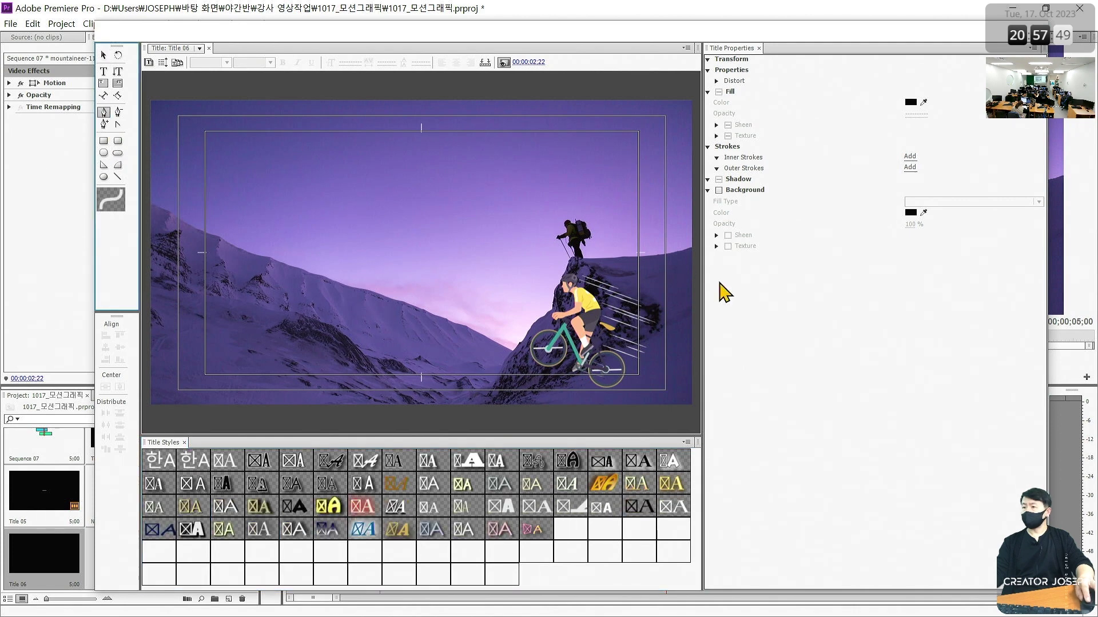
left_click(694, 245)
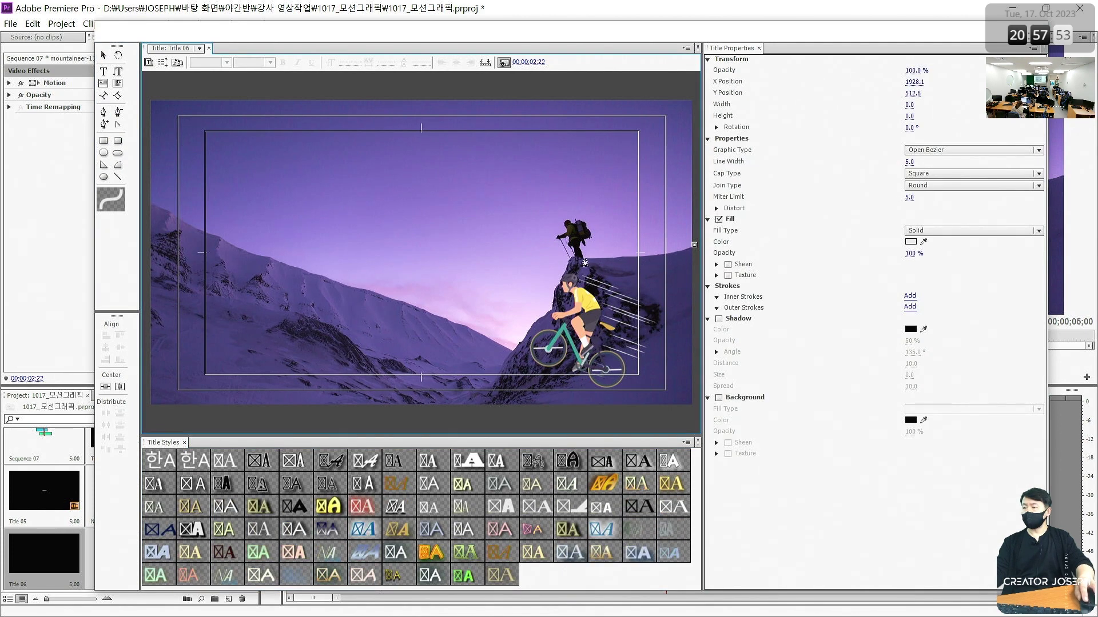
left_click(554, 252)
key("ctrl+z")
left_click(605, 259)
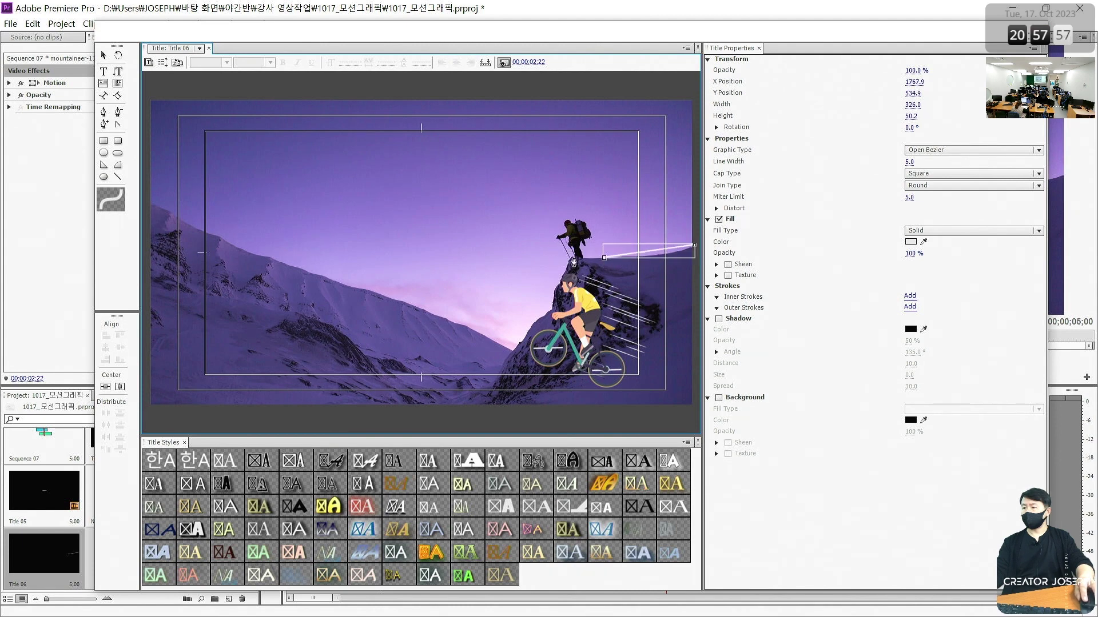
left_click(560, 281)
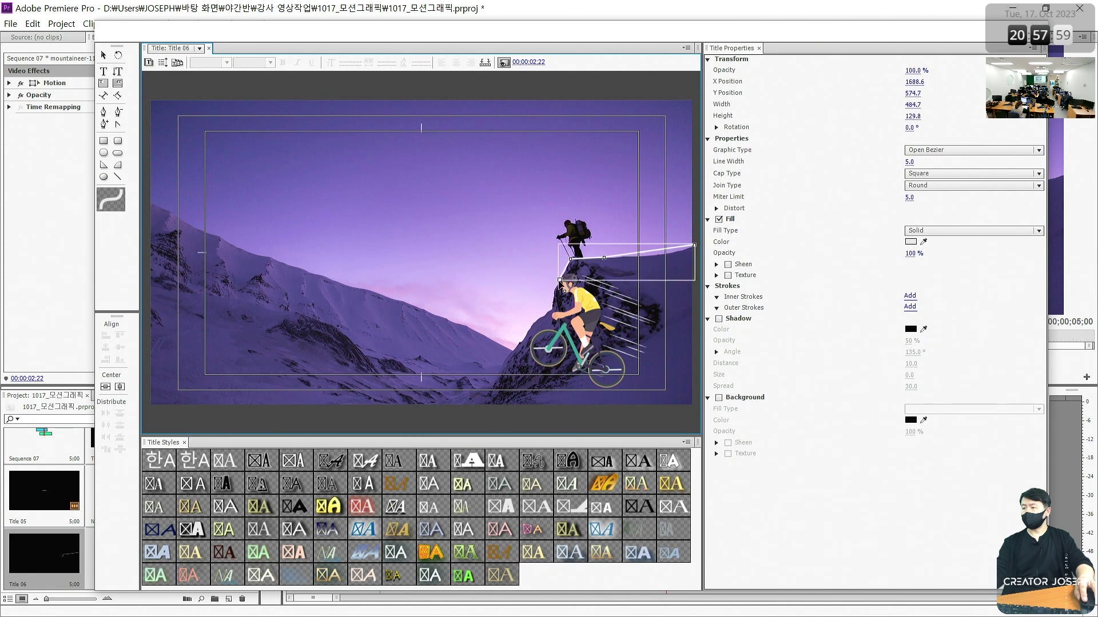
left_click(553, 294)
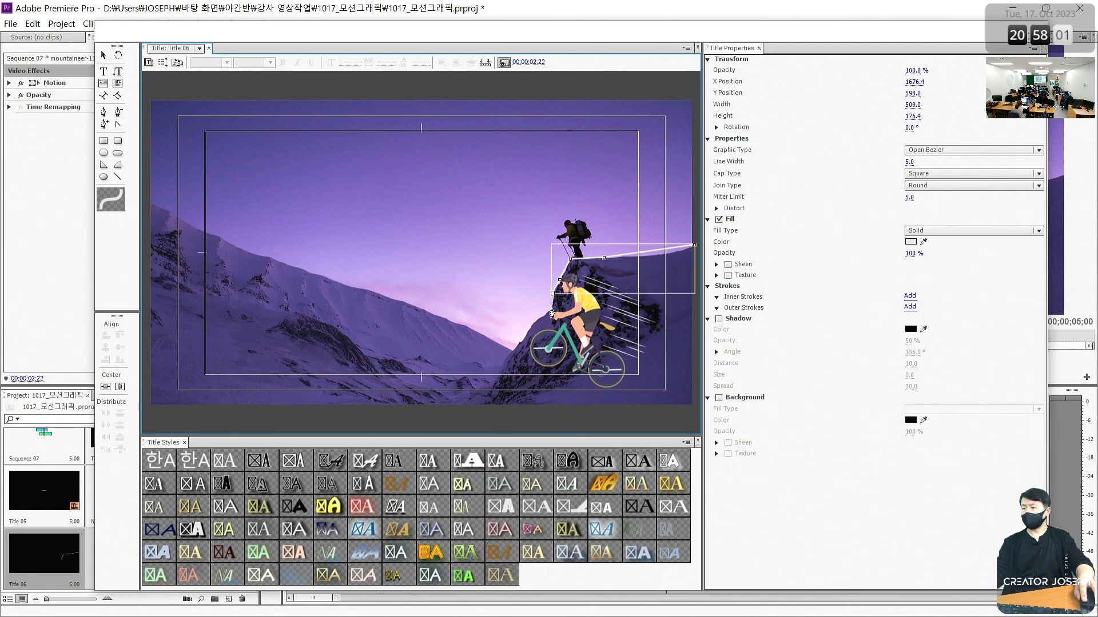
left_click(552, 310)
left_click(544, 315)
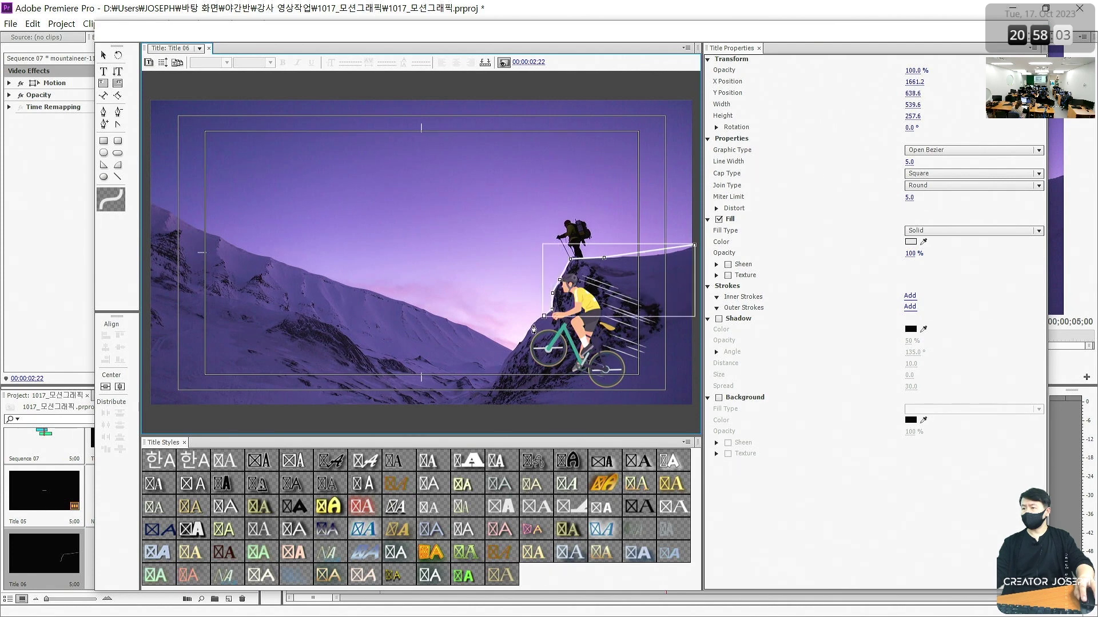
left_click(532, 325)
Continue the outline down the slope to the lower-right corner and close the path.
left_click(524, 340)
left_click(520, 343)
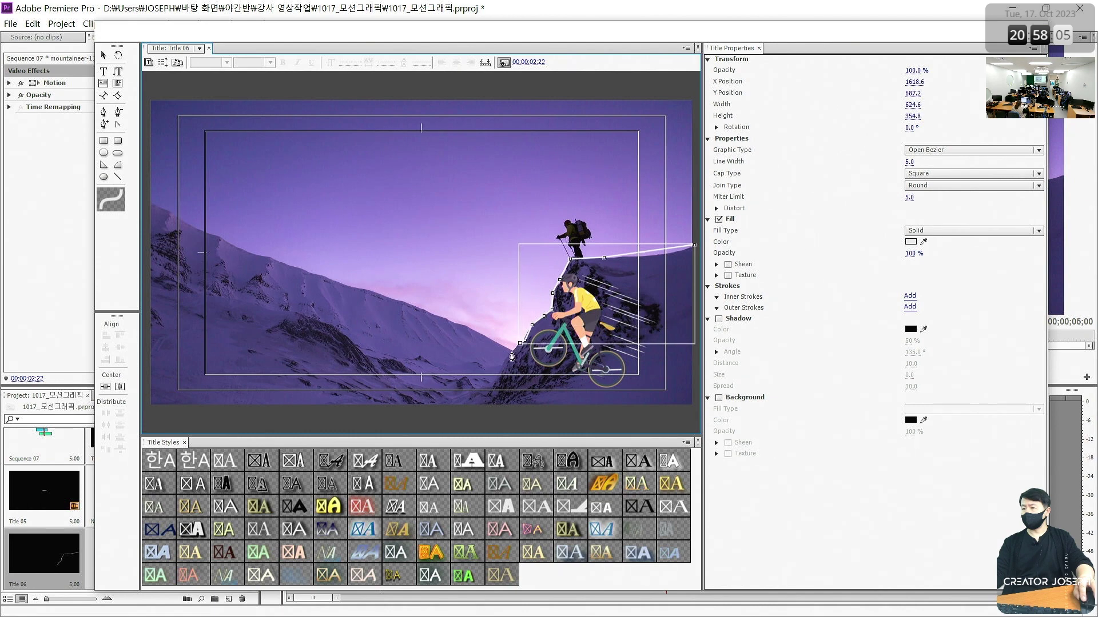
left_click(508, 354)
left_click(499, 368)
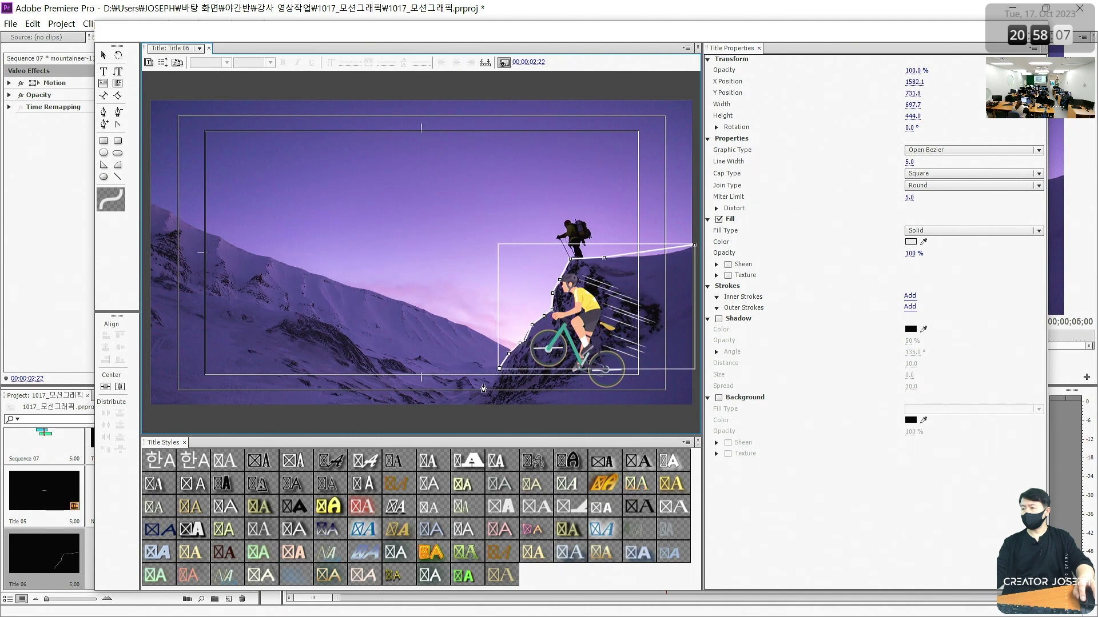
left_click(480, 388)
left_click(476, 389)
left_click(466, 379)
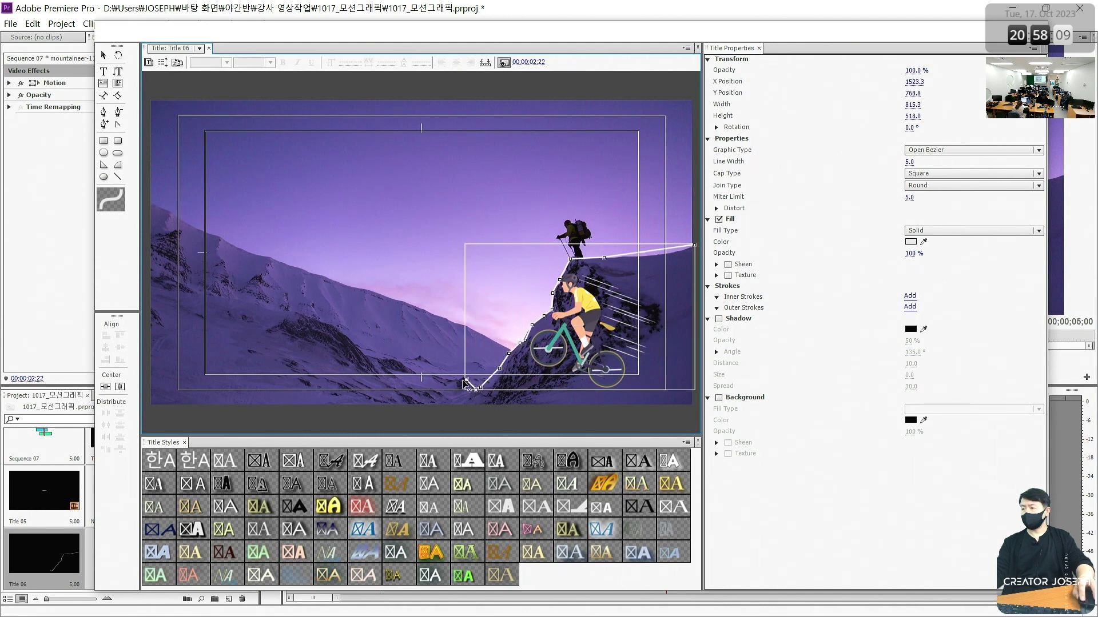
left_click(456, 385)
left_click(448, 411)
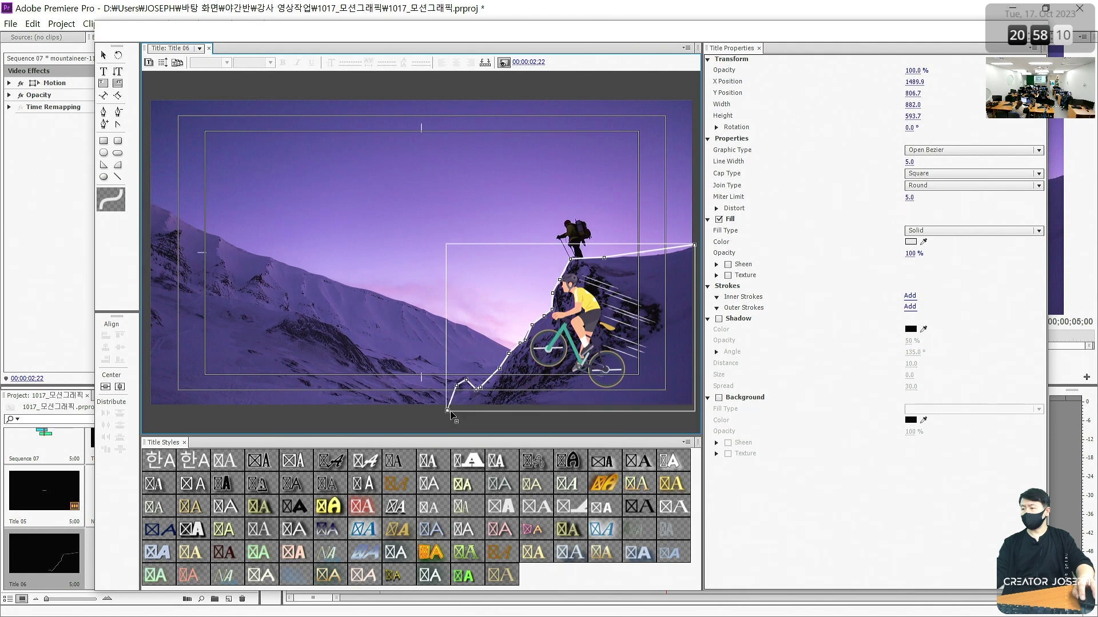
left_click(696, 416)
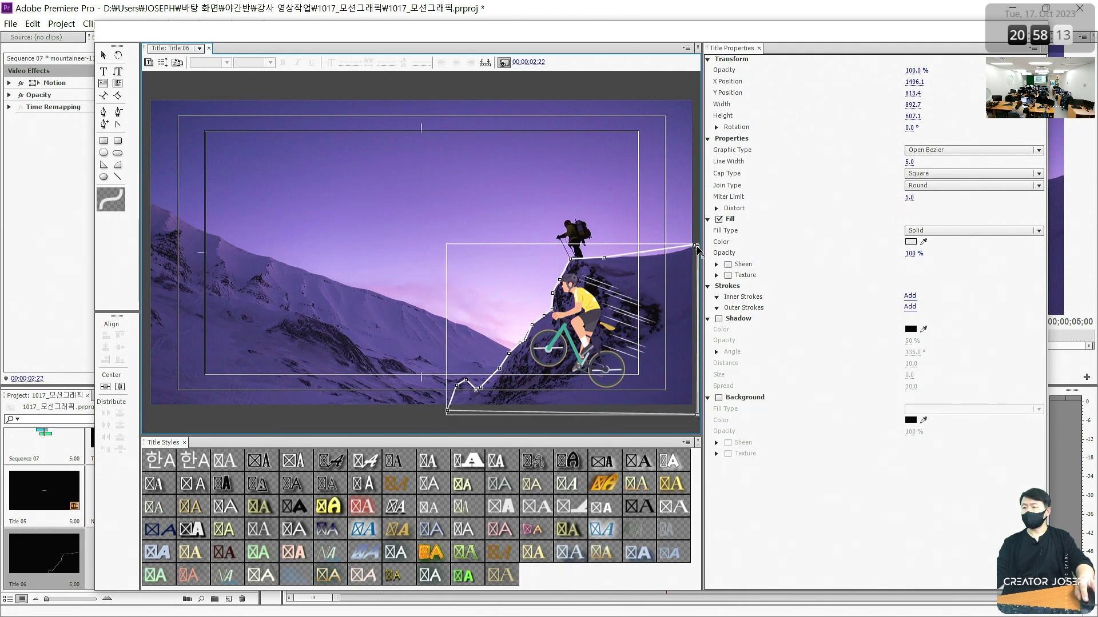
left_click(695, 248)
Make the traced shape a white Filled Bezier and close the title designer.
left_click(966, 150)
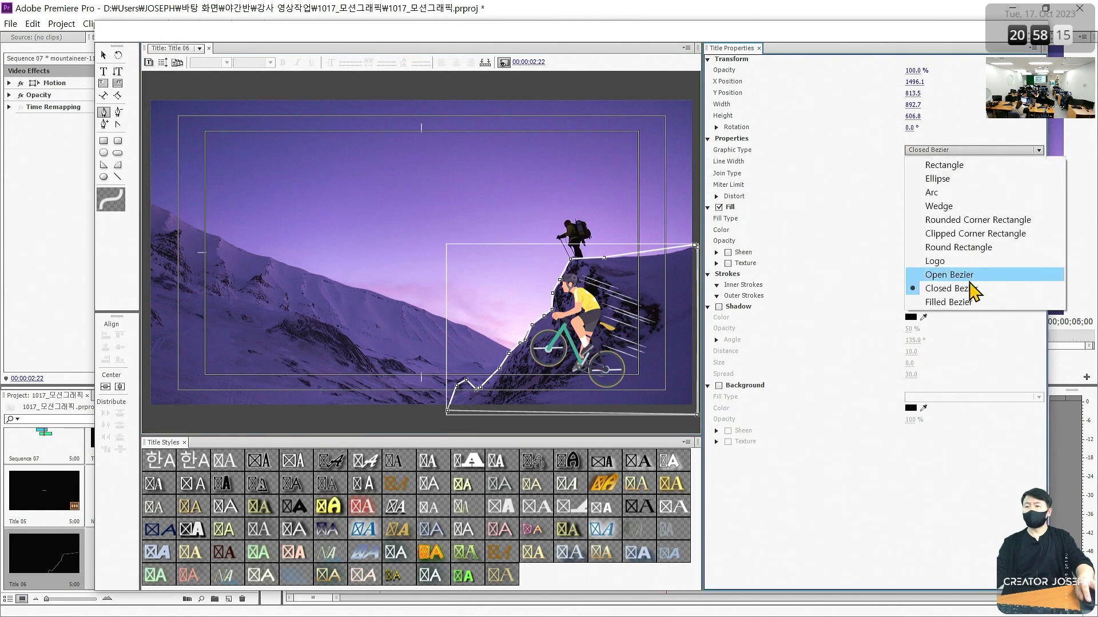
left_click(949, 301)
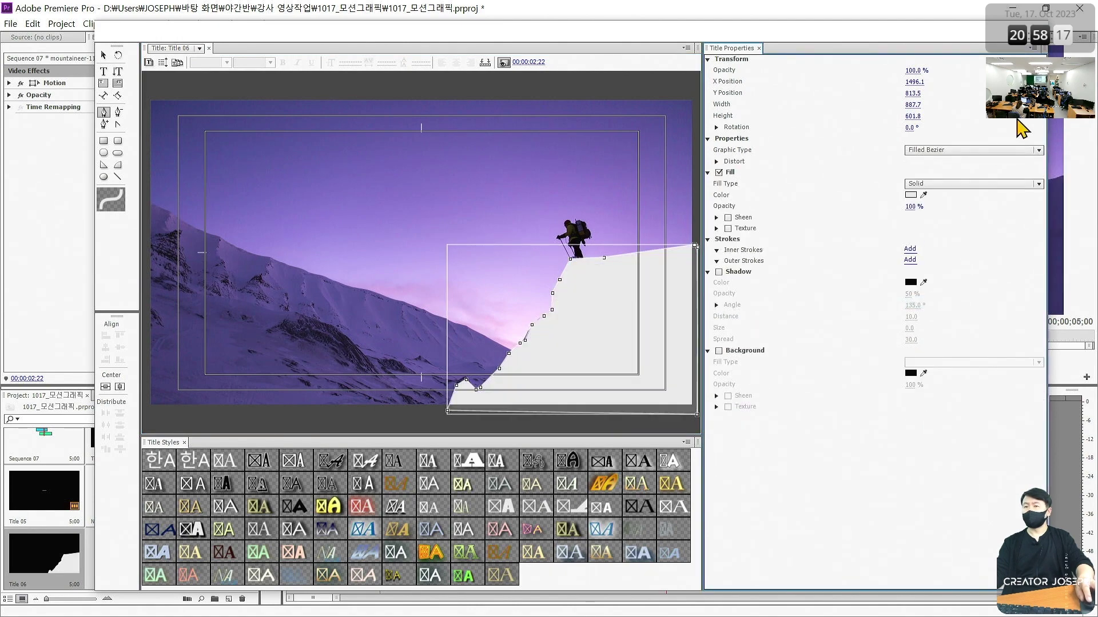
left_click(1041, 46)
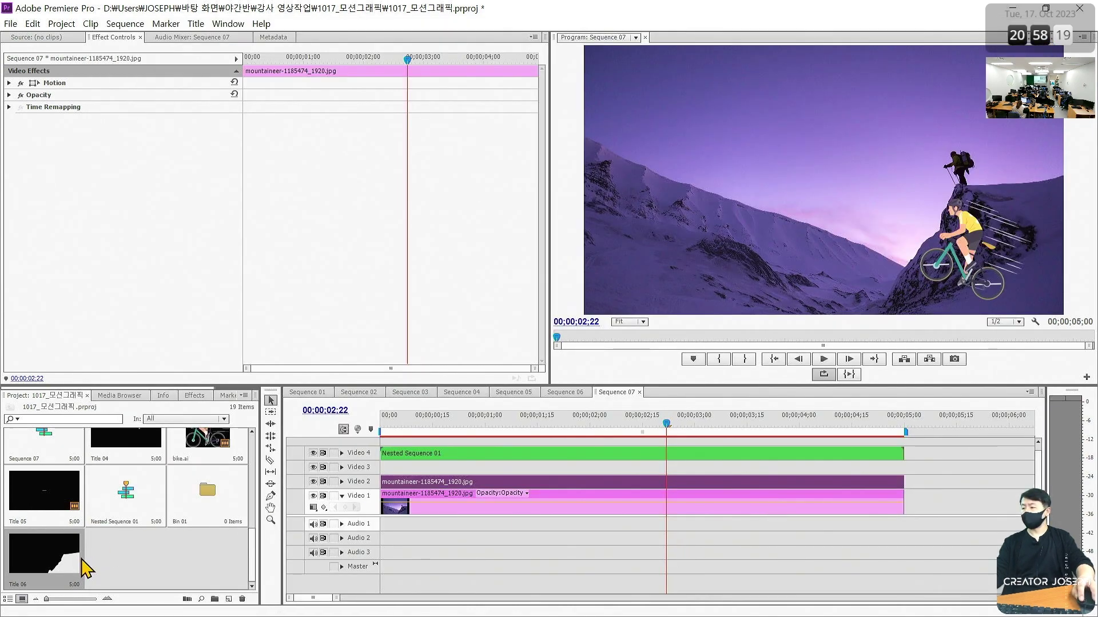
Place Title 06 above the photo copy and shift it, the photo copy and the nest up a track.
left_click_drag(77, 569, 377, 477)
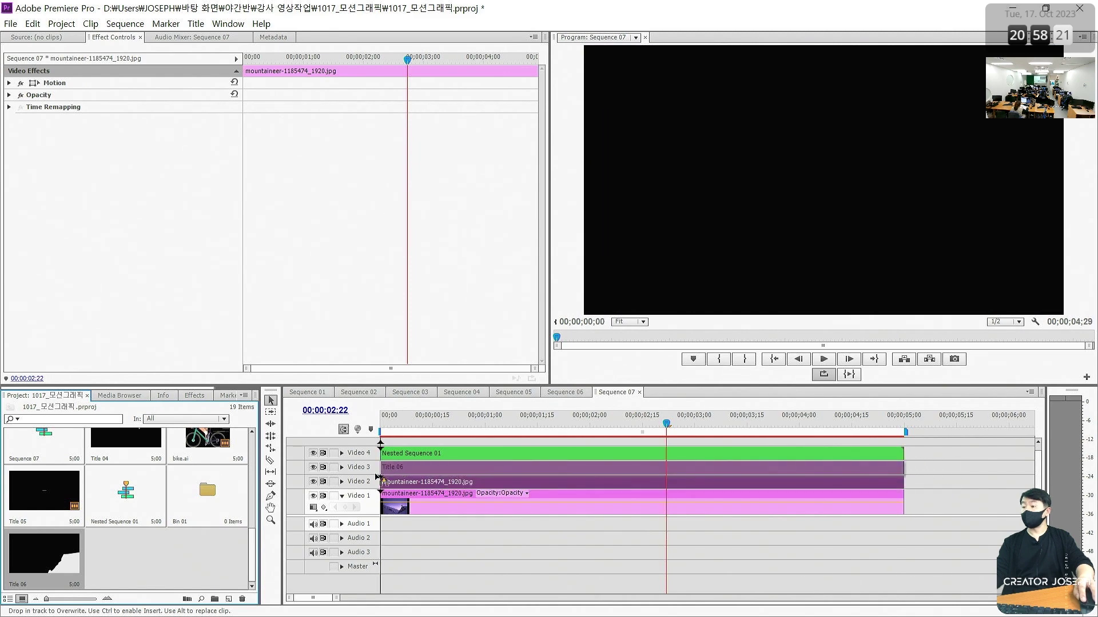
left_click(575, 455)
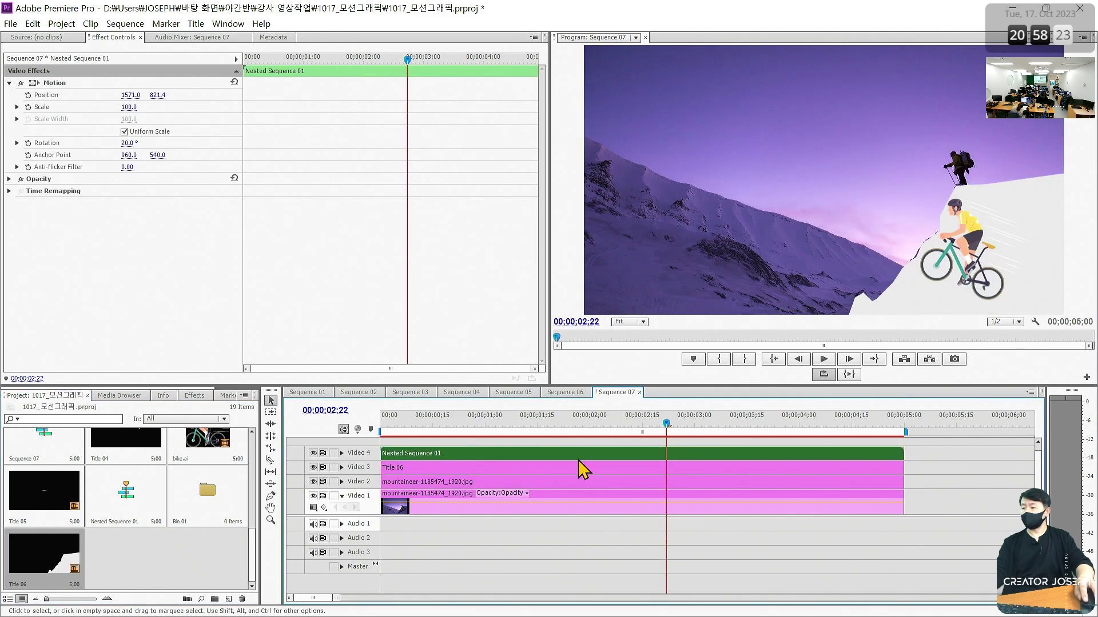
left_click(569, 482)
left_click_drag(574, 460, 572, 441)
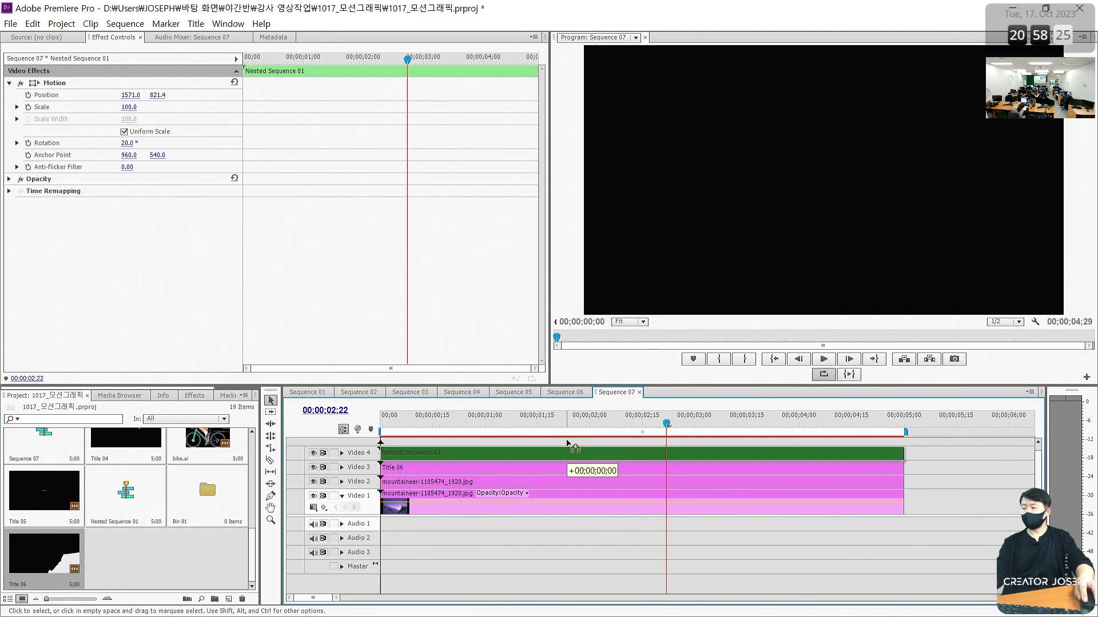
left_click(884, 478, "shift")
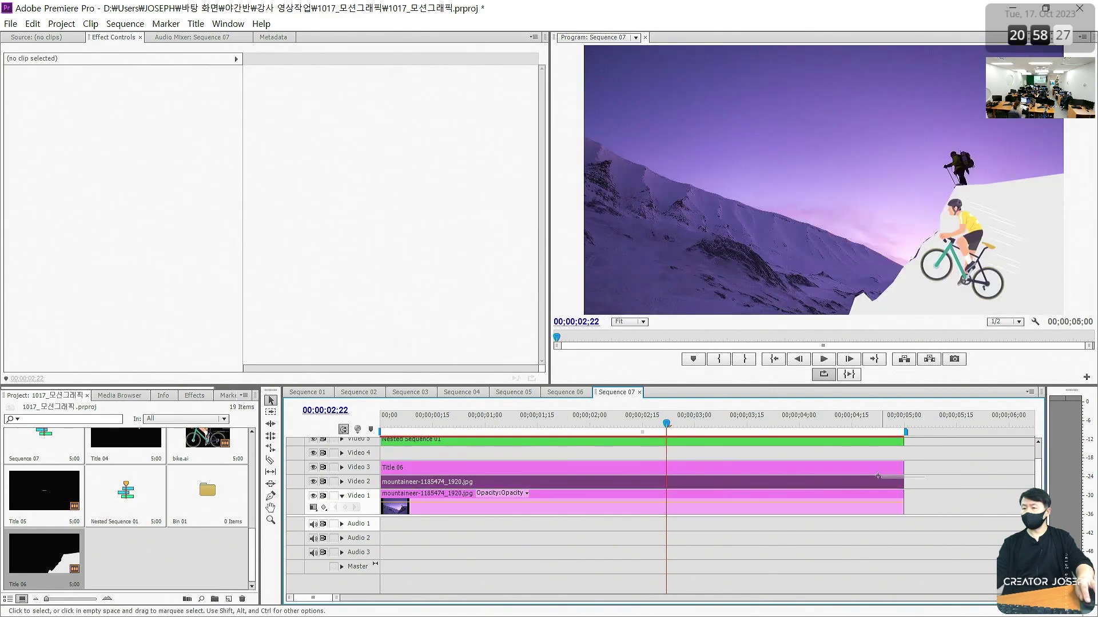
left_click_drag(873, 480, 829, 466)
left_click(946, 470)
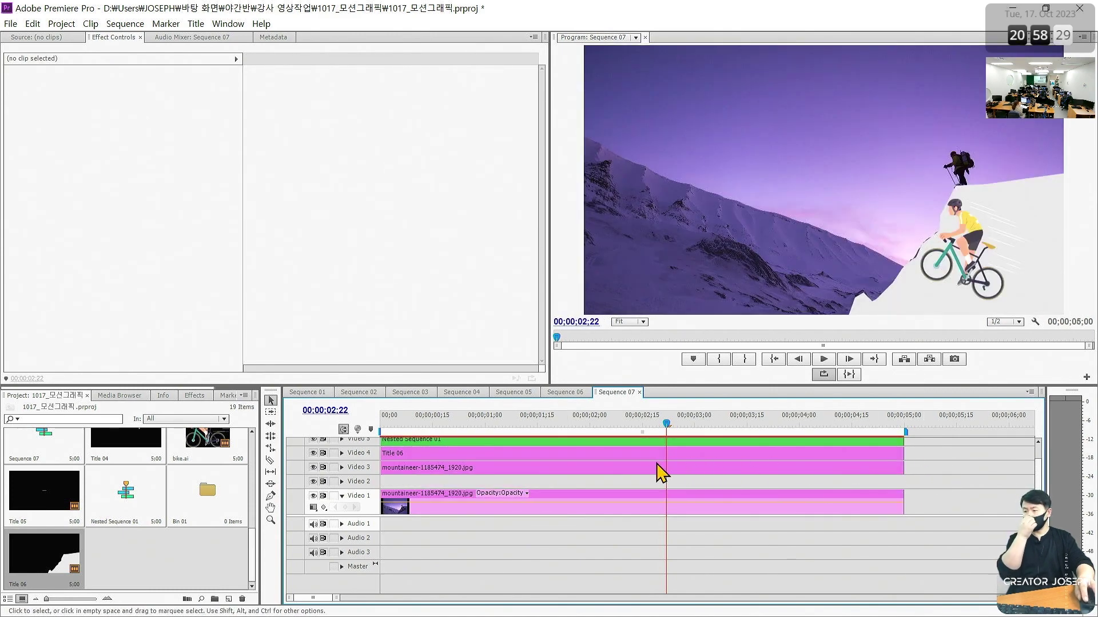
Apply the Keying > Track Matte Key effect to the mountain photo on Video 3.
left_click(657, 468)
left_click(194, 395)
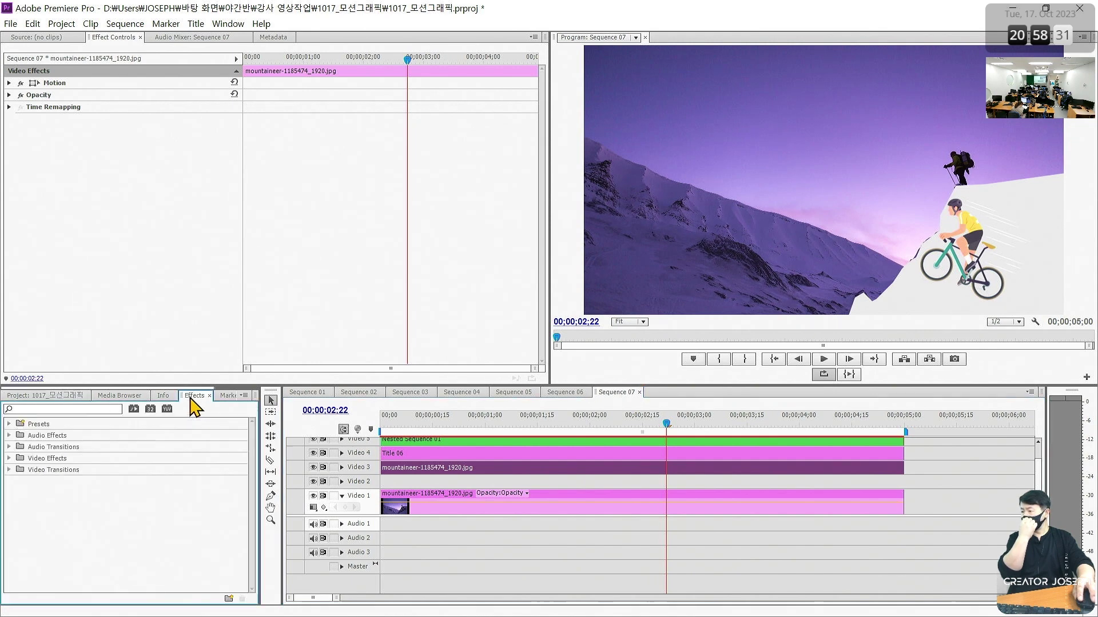
left_click(77, 409)
left_click(9, 459)
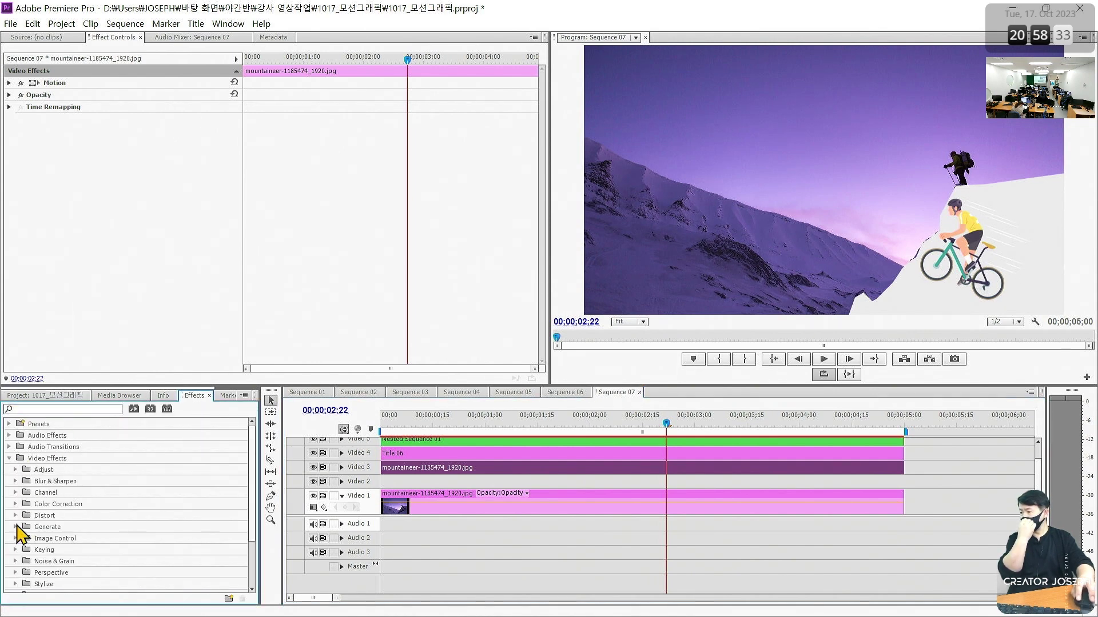
left_click(15, 551)
scroll(29, 572, "down", 1)
scroll(52, 575, "down", 1)
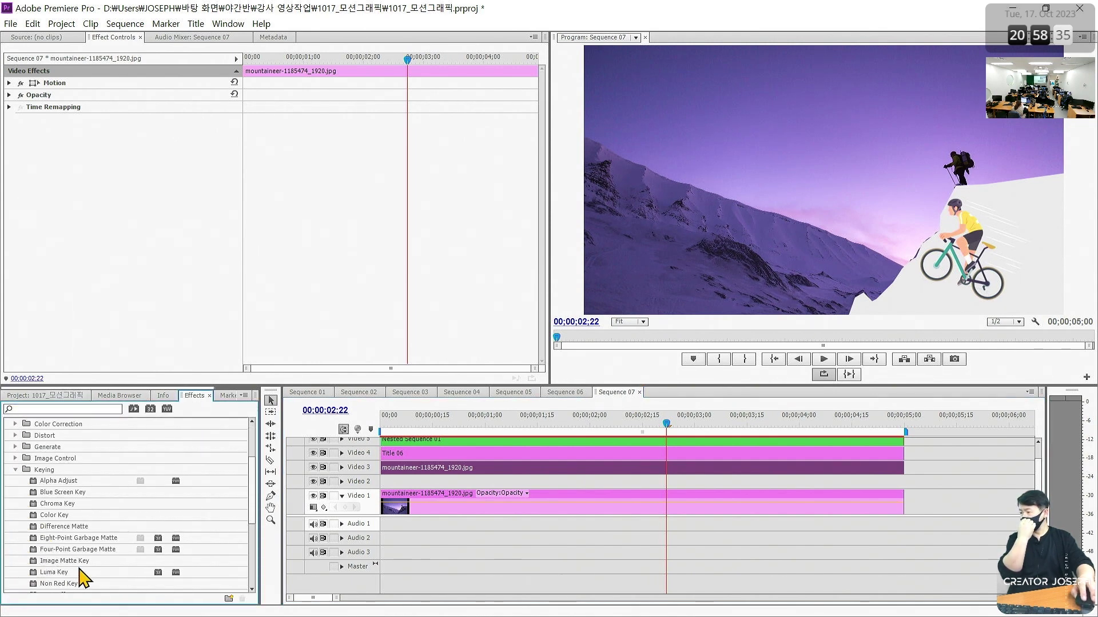
scroll(66, 578, "down", 1)
scroll(76, 580, "down", 1)
left_click_drag(69, 553, 504, 469)
Set the Track Matte Key's matte to Video 4 and move Nested Sequence 01 down to Video 2.
left_click(154, 131)
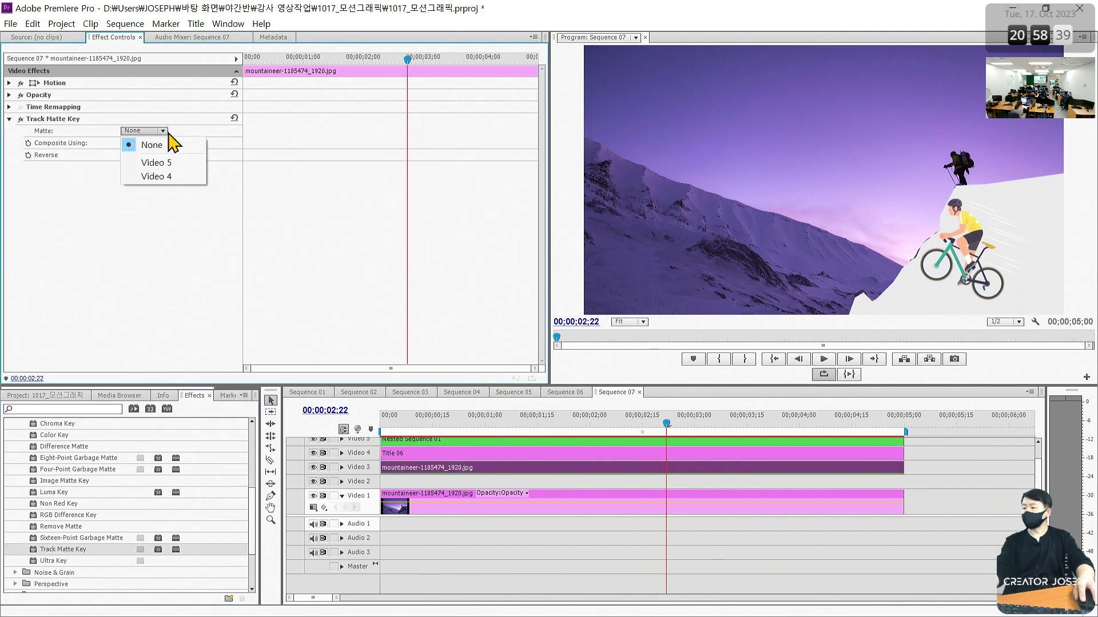
left_click(168, 176)
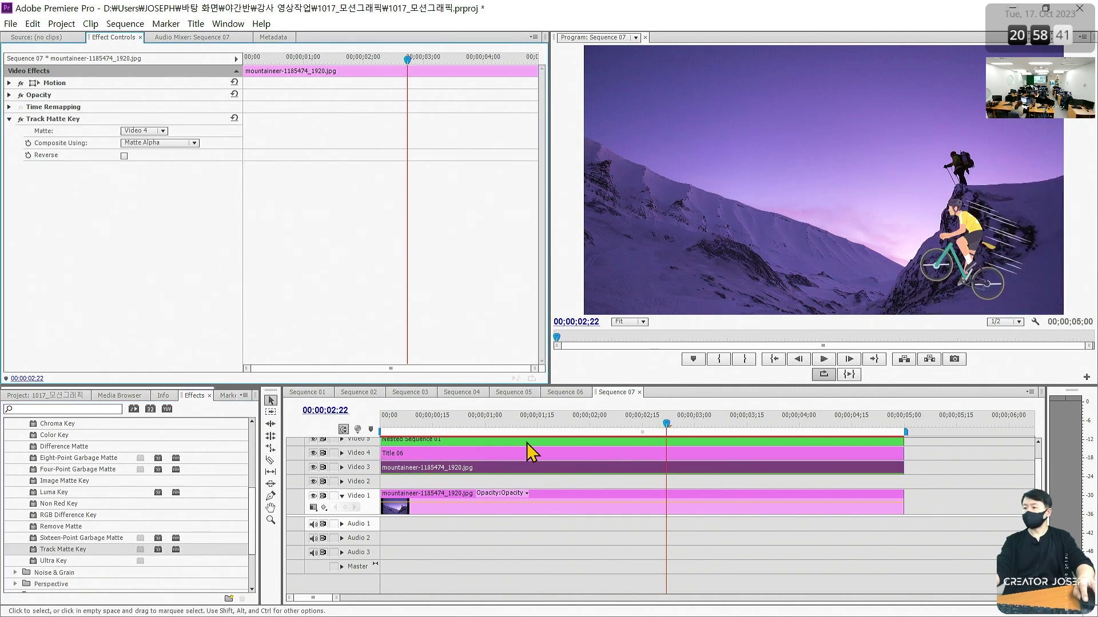
left_click_drag(509, 441, 611, 487)
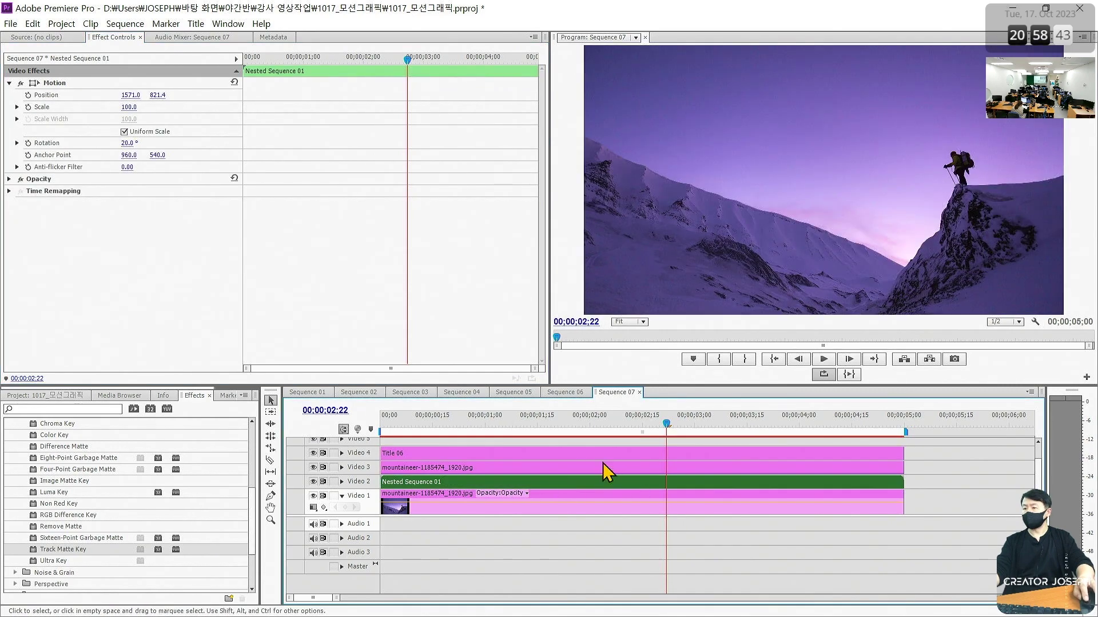
Keyframe the cyclist's Position at the start and off the upper-left edge at the clip's last frame.
key("Home")
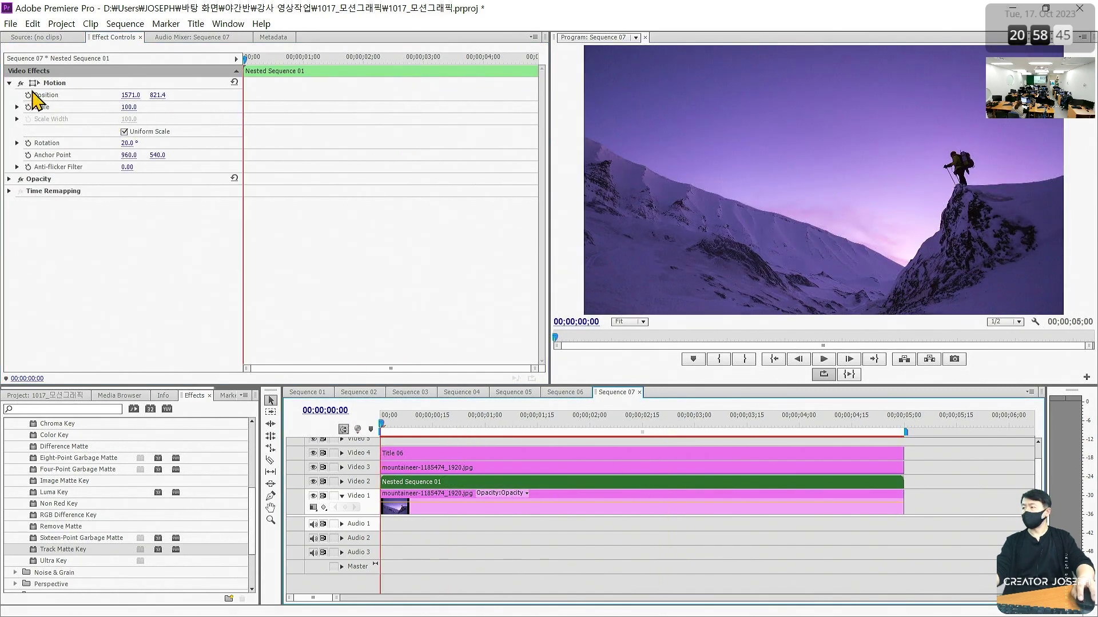
left_click(28, 94)
left_click_drag(377, 57, 535, 75)
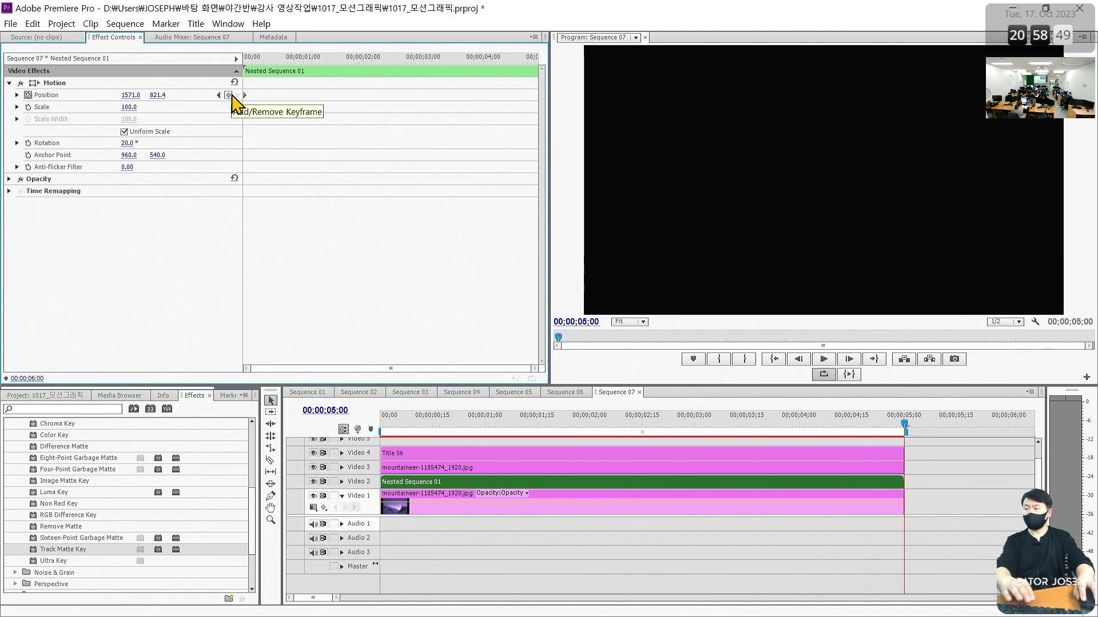
key("Left")
left_click(54, 83)
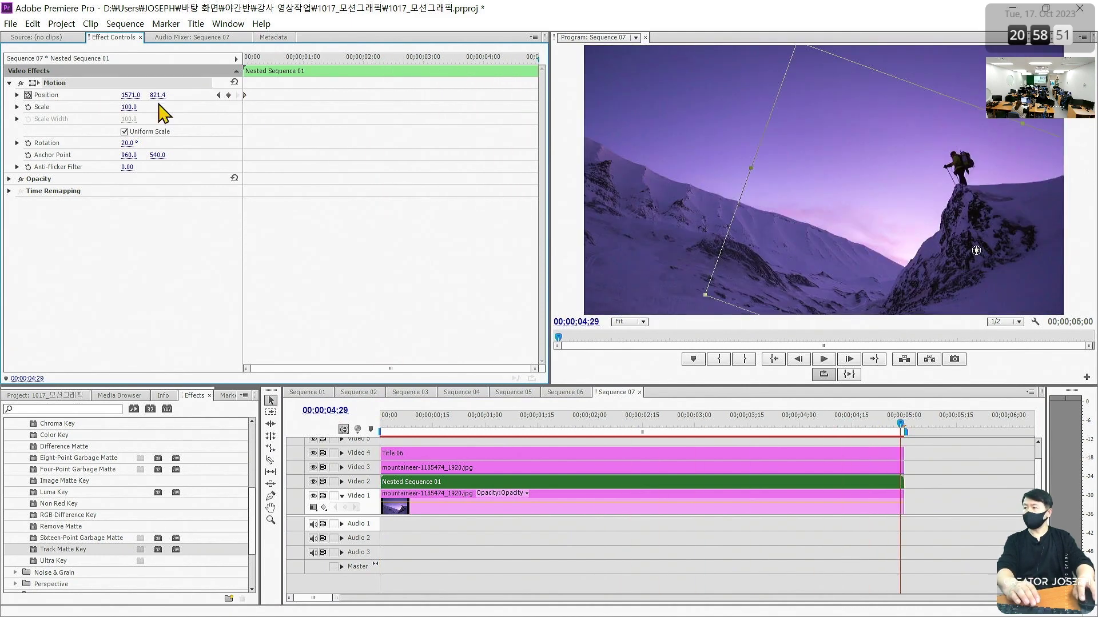
left_click_drag(855, 210, 680, 138)
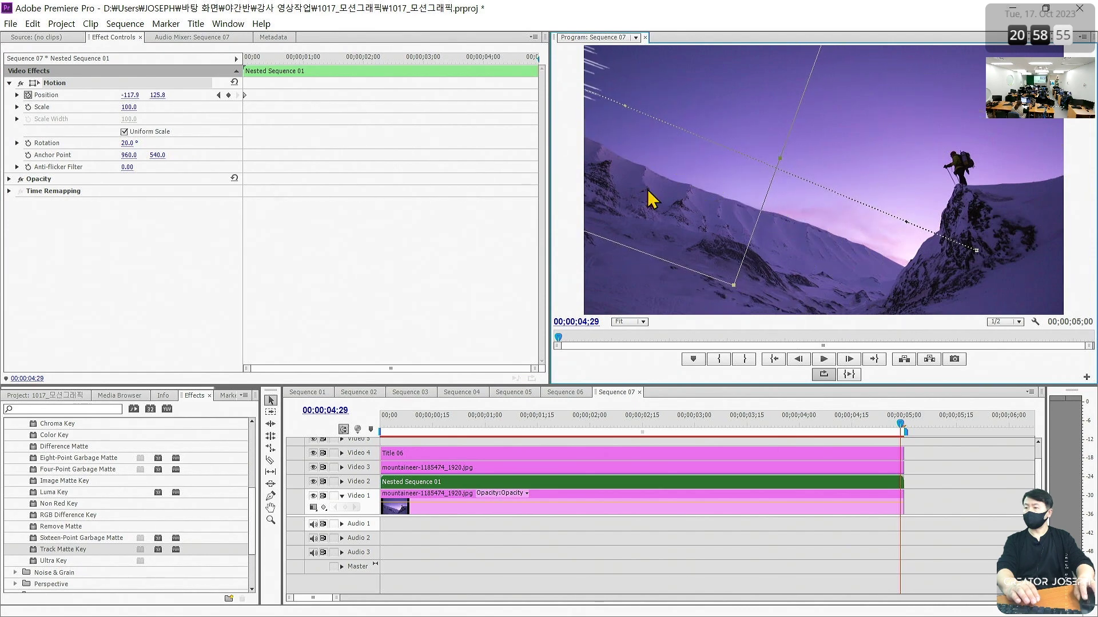
Play back the motion, then adjust the cyclist's Position at 2;09 to 784.3, 499.3.
key("Home")
key("space")
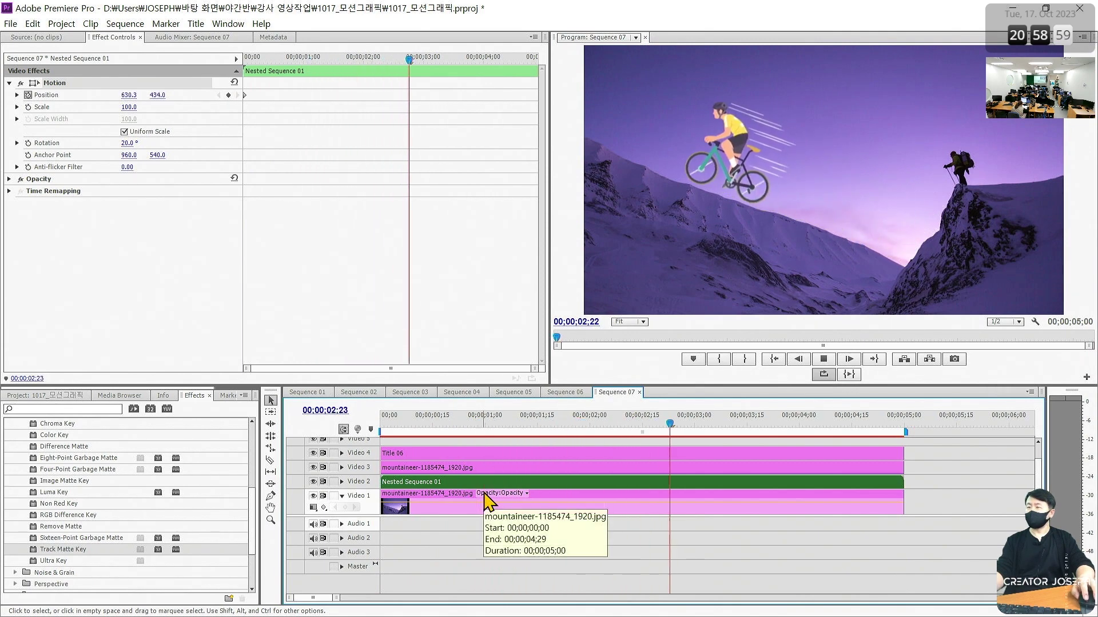
key("space")
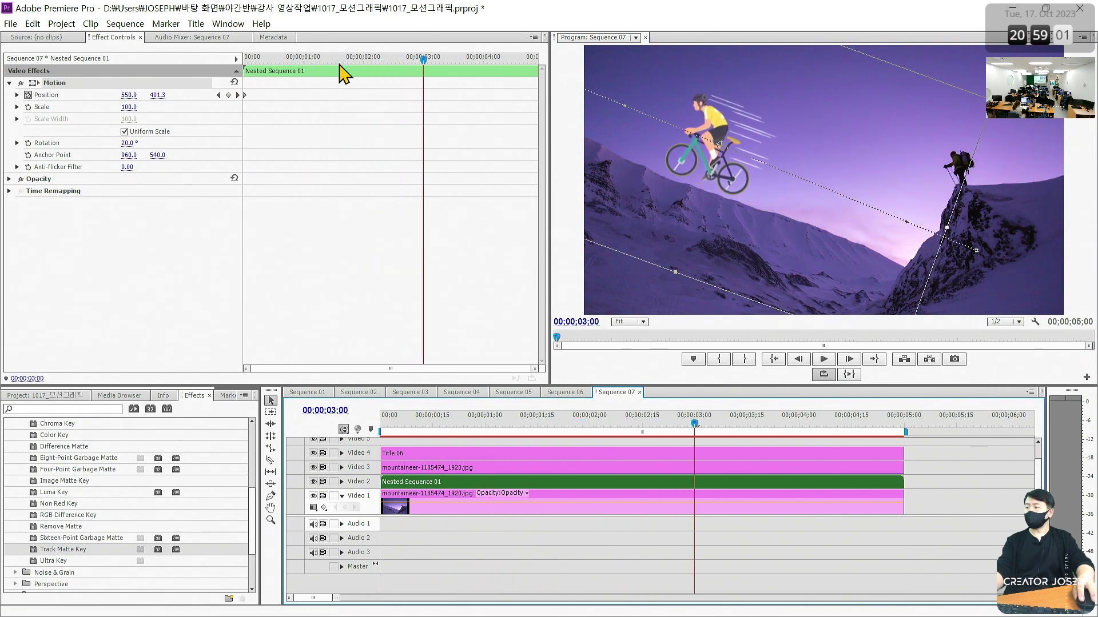
left_click(382, 58)
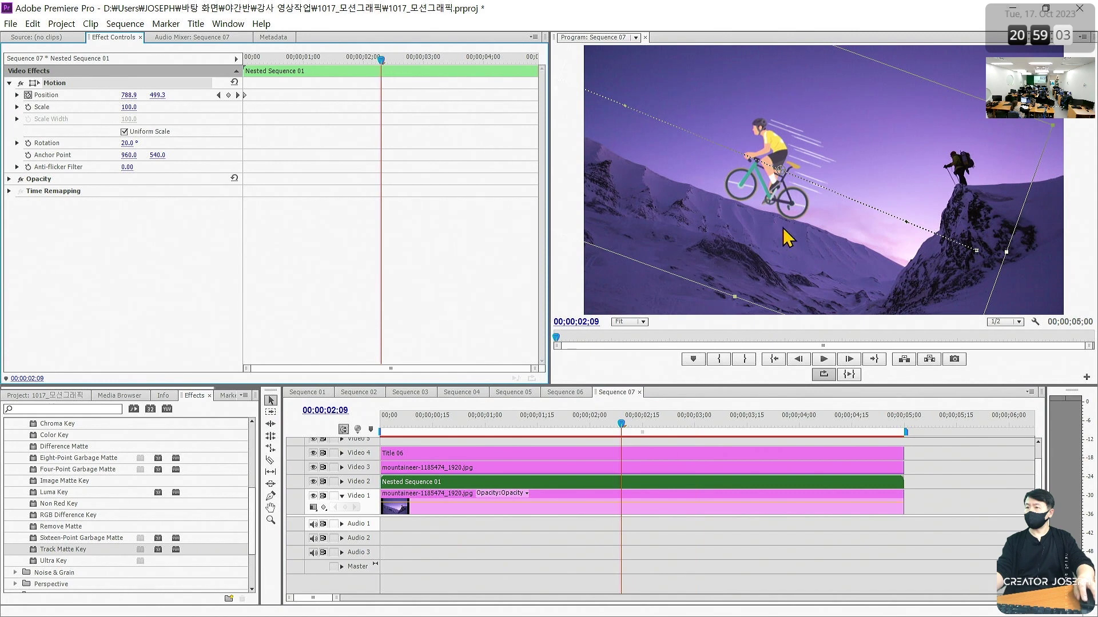
left_click_drag(801, 219, 799, 219)
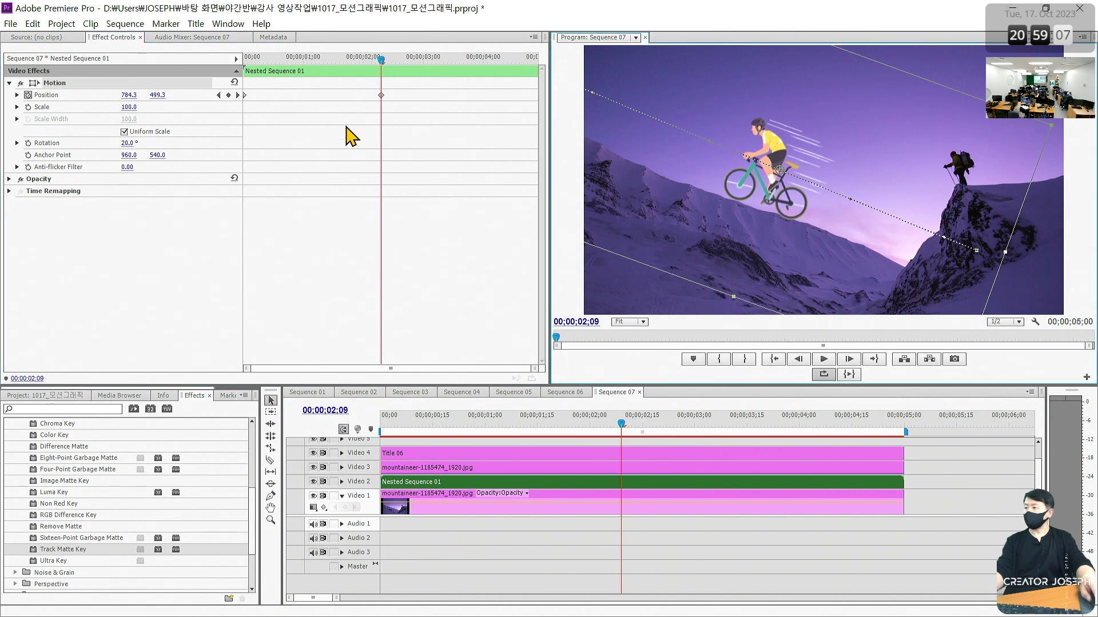
Enable Rotation keyframing and increase the cyclist's tilt a few frames in, around 0;11.
left_click(28, 143)
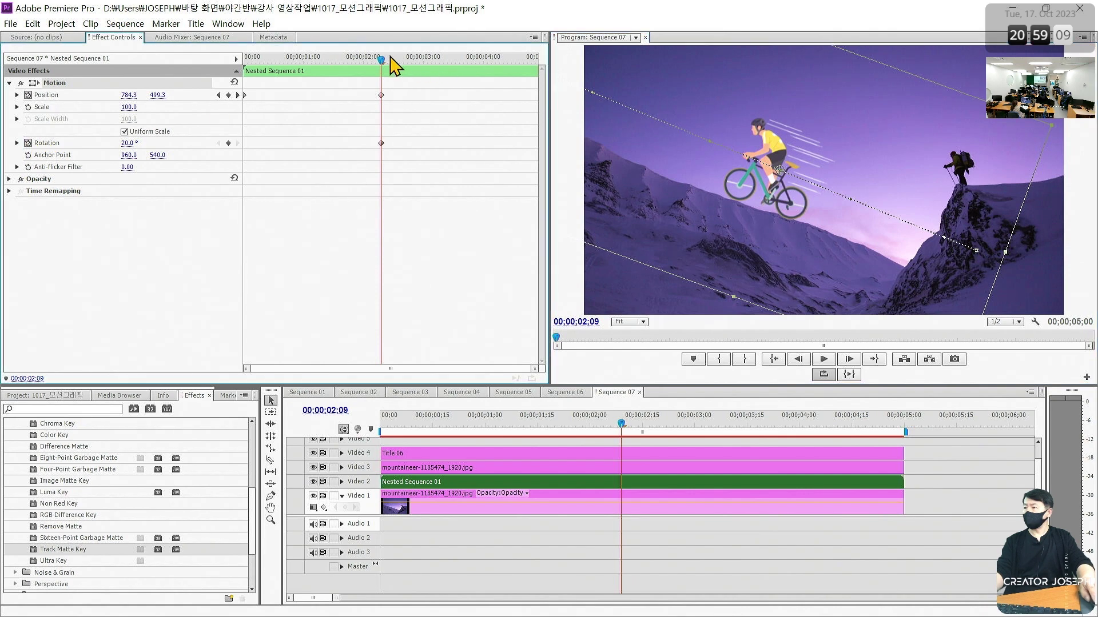
left_click_drag(381, 58, 160, 97)
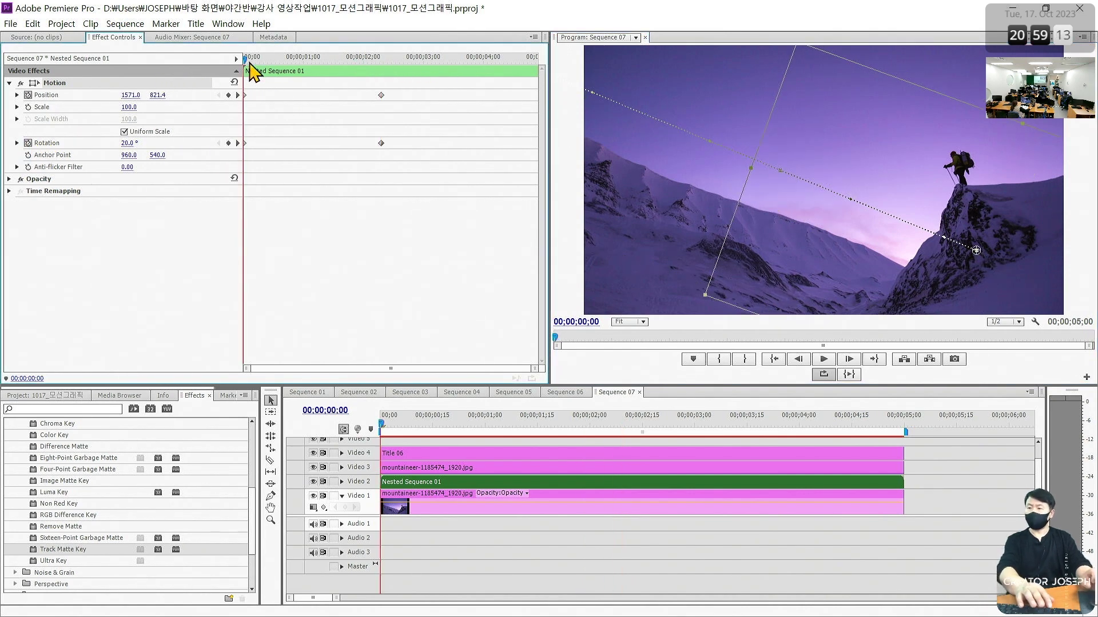
key("Right")
key("Right")
key("Right")
key("Right")
key("Right")
key("Right")
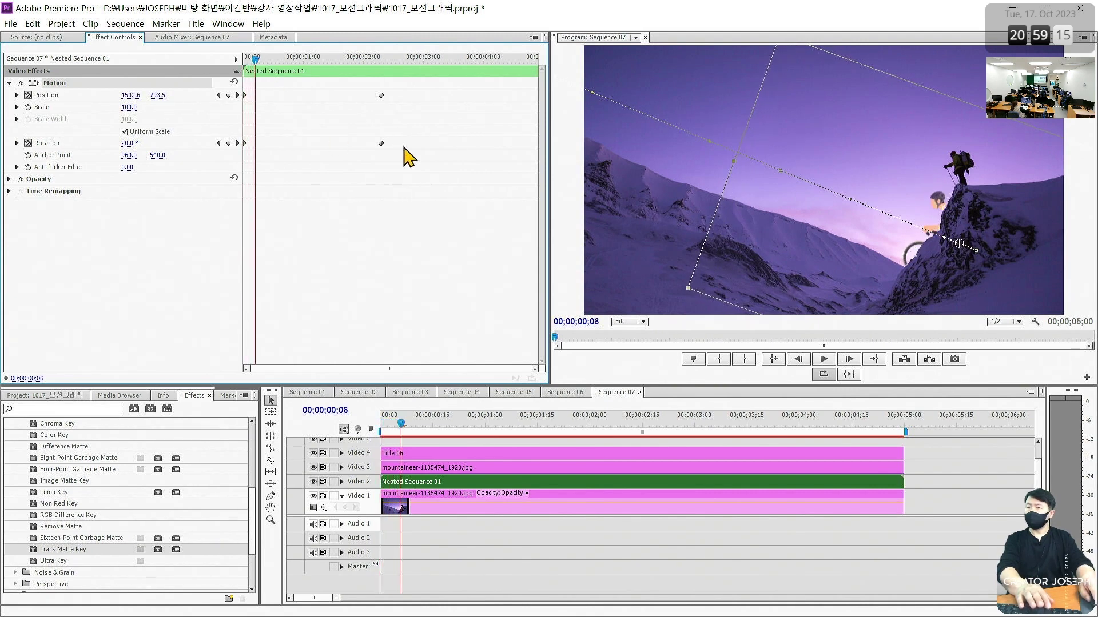
key("Right")
key("Right")
key("Right")
key("Right")
key("Right")
key("Right")
key("Right")
key("Right")
key("Right")
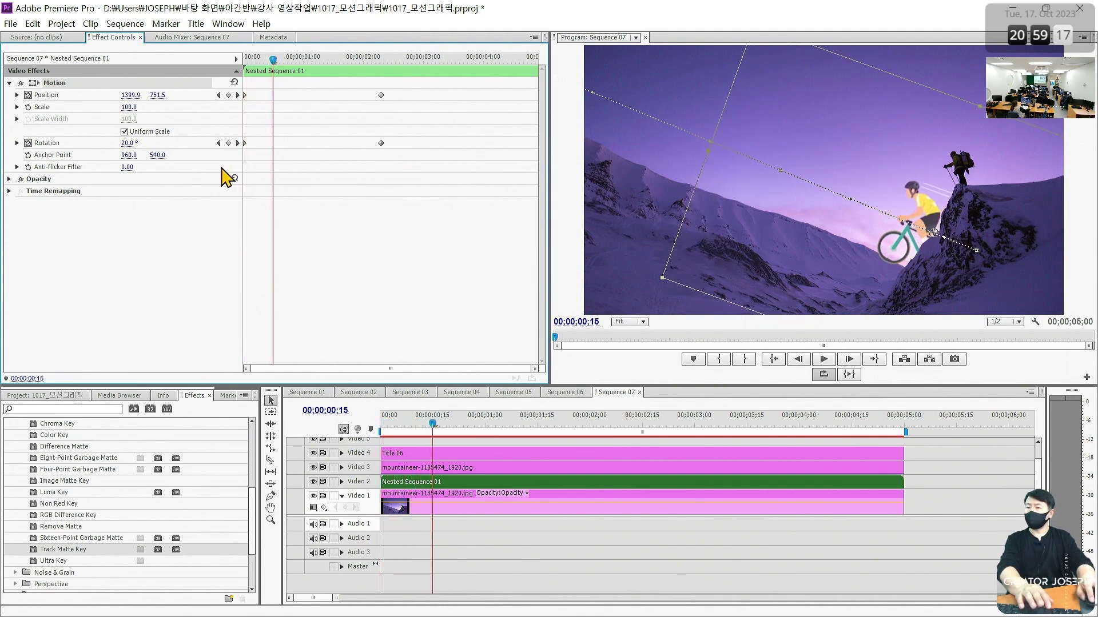
key("Right")
left_click_drag(127, 143, 134, 142)
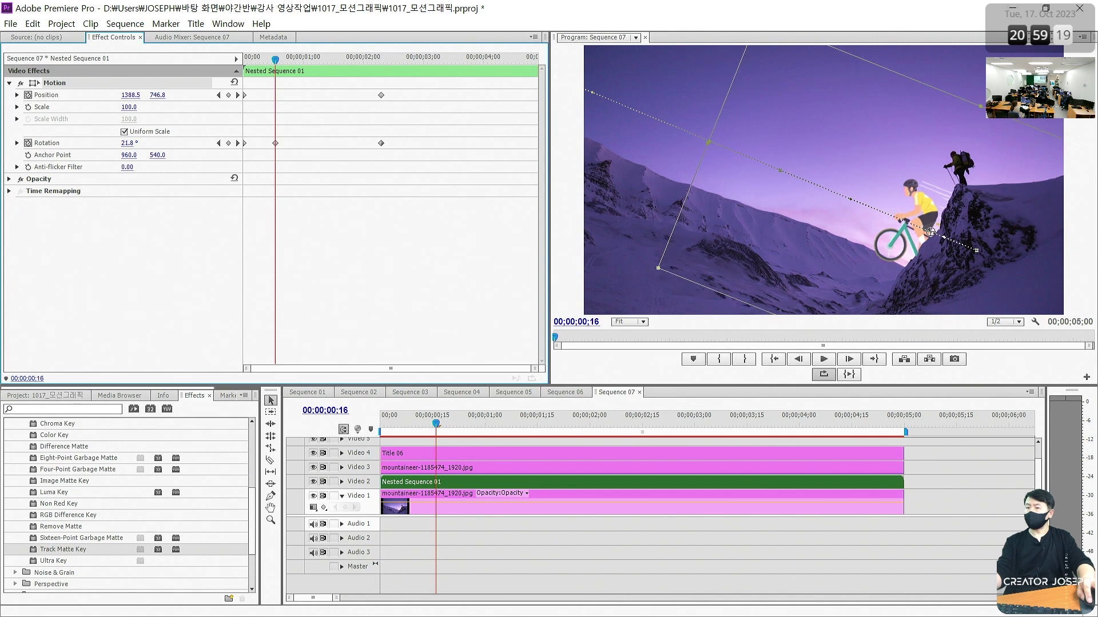
Tilt the cyclist steeper, raise it onto the slope, then ease the tilt back to 20 degrees.
key("Right")
key("Right")
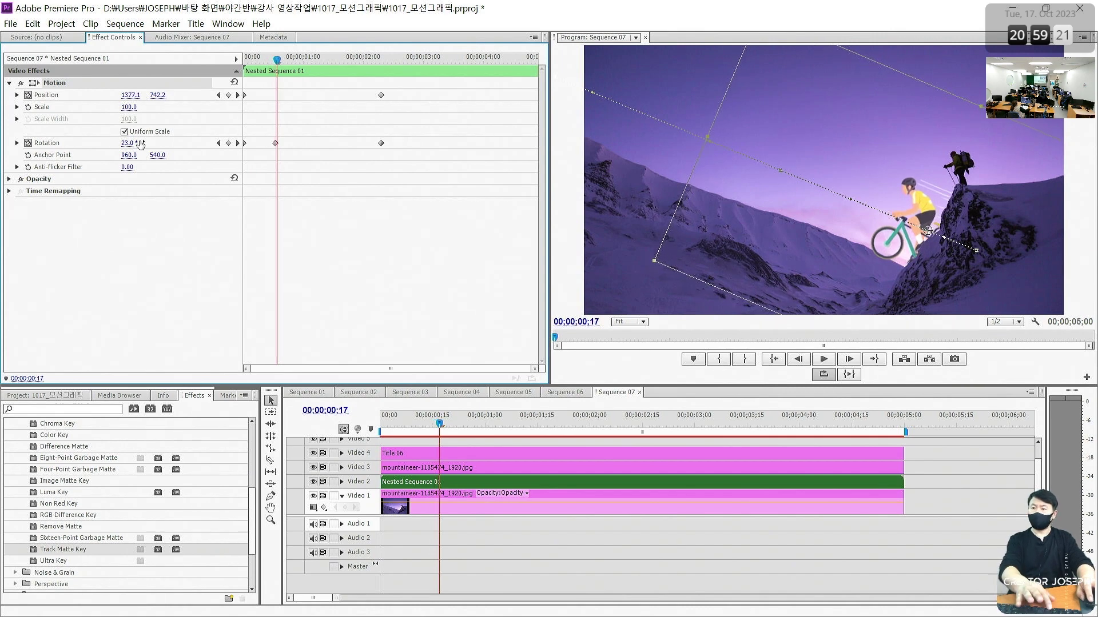
key("Right")
key("Right")
key("Right")
key("Right")
key("Right")
key("Right")
key("Right")
key("Right")
key("Right")
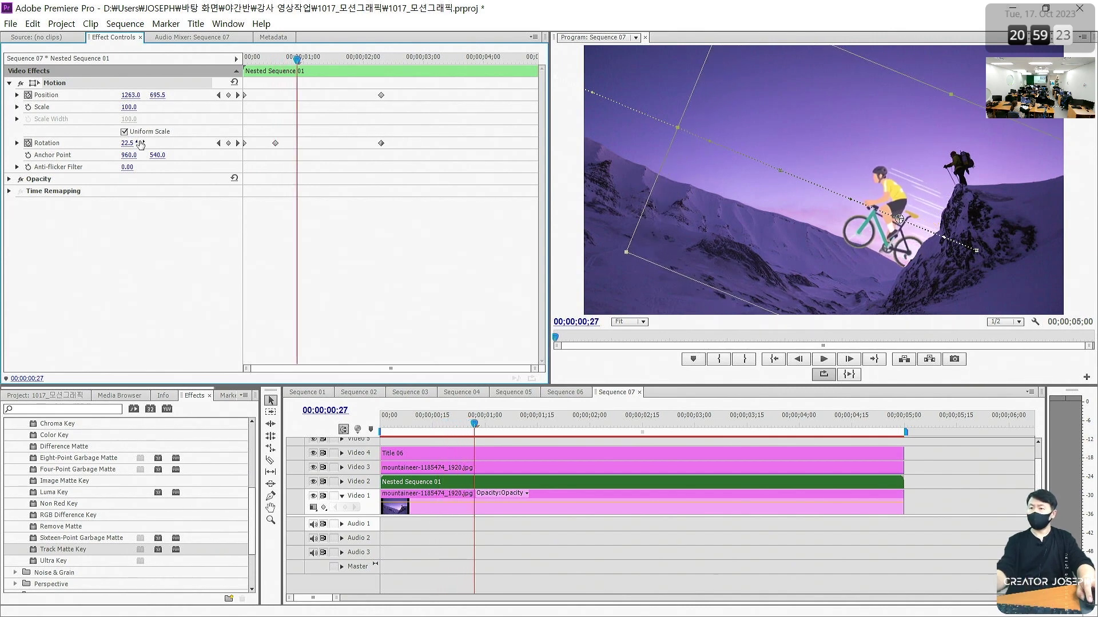
left_click_drag(129, 143, 140, 144)
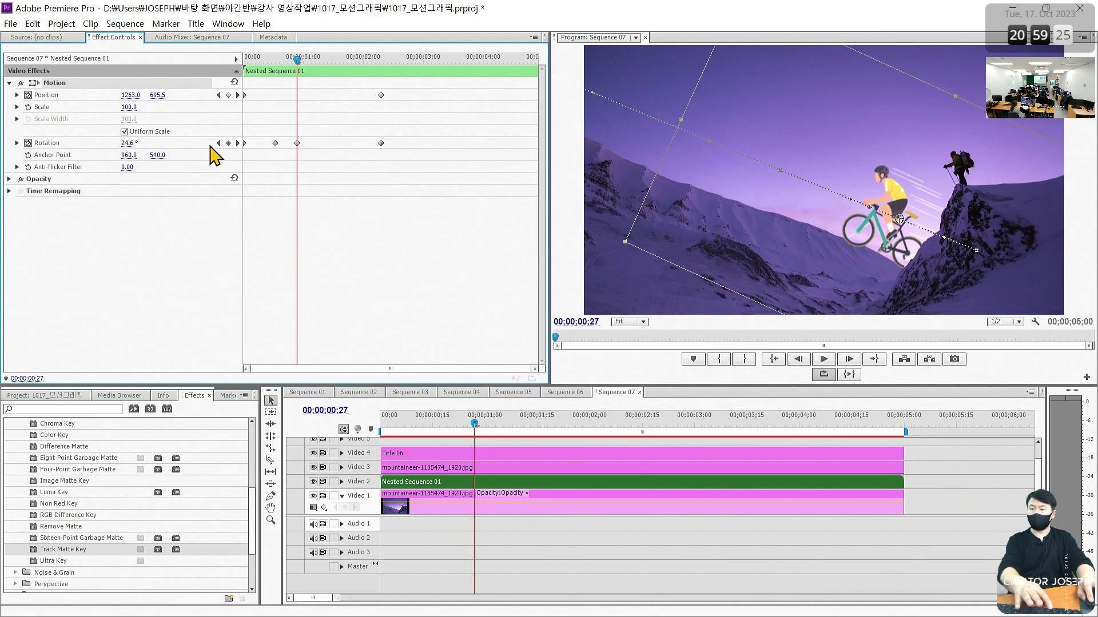
key("Right")
key("Right")
key("Right")
key("Right")
key("Right")
key("Right")
key("Right")
key("Right")
key("Right")
key("Right")
key("Right")
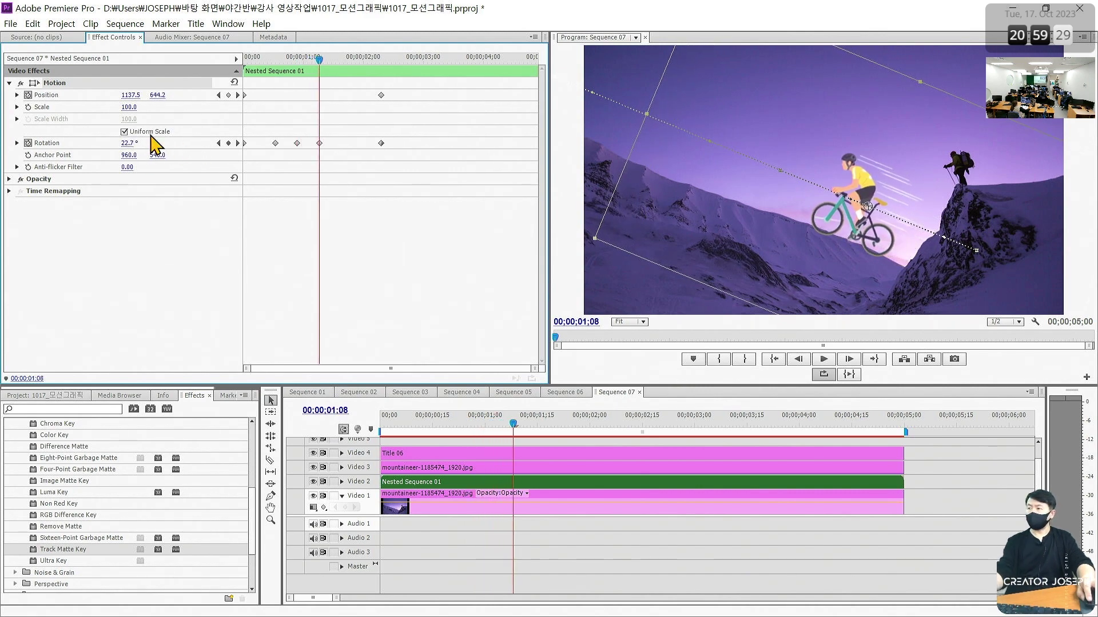
left_click_drag(868, 205, 868, 204)
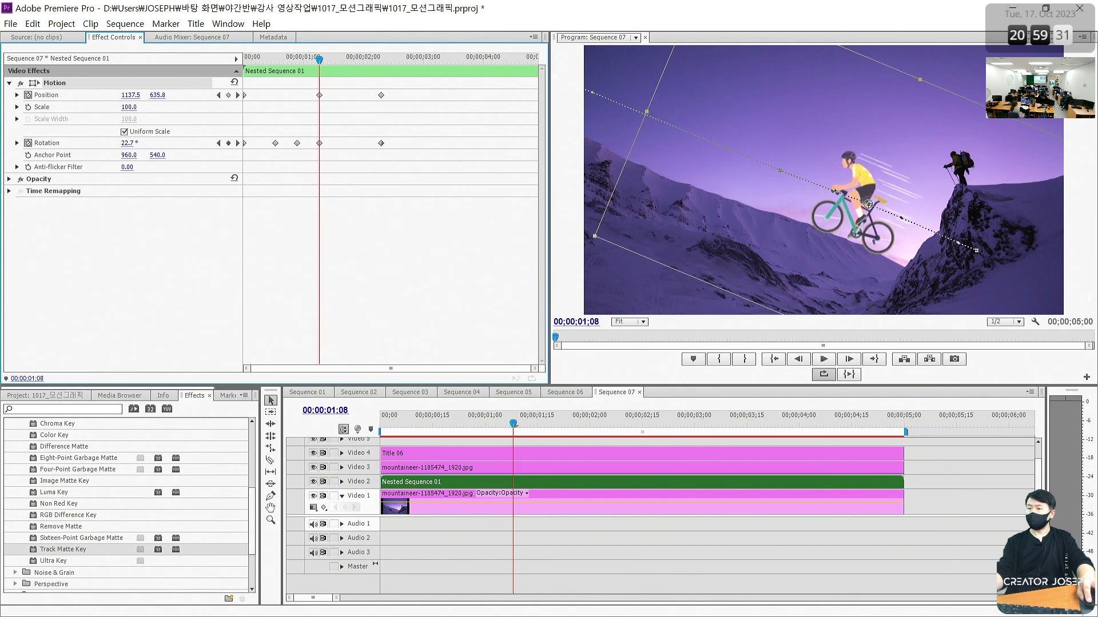
key("Left")
key("Left")
key("Left")
key("Left")
key("Right")
key("Right")
key("Right")
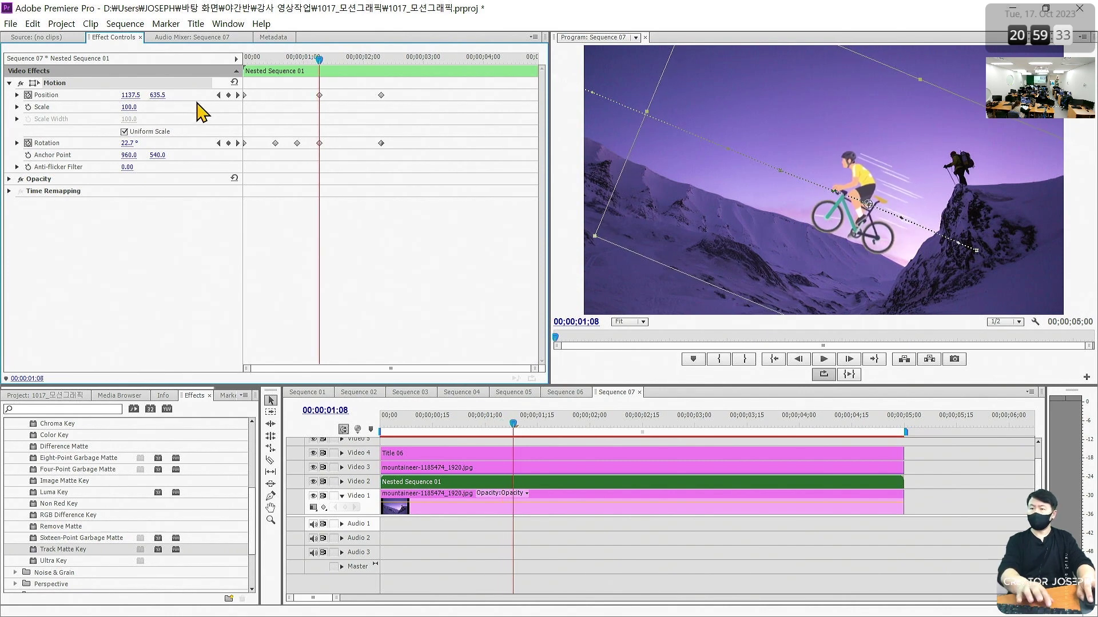
key("Right")
key("Right")
key("Right")
key("Right")
key("Right")
key("Right")
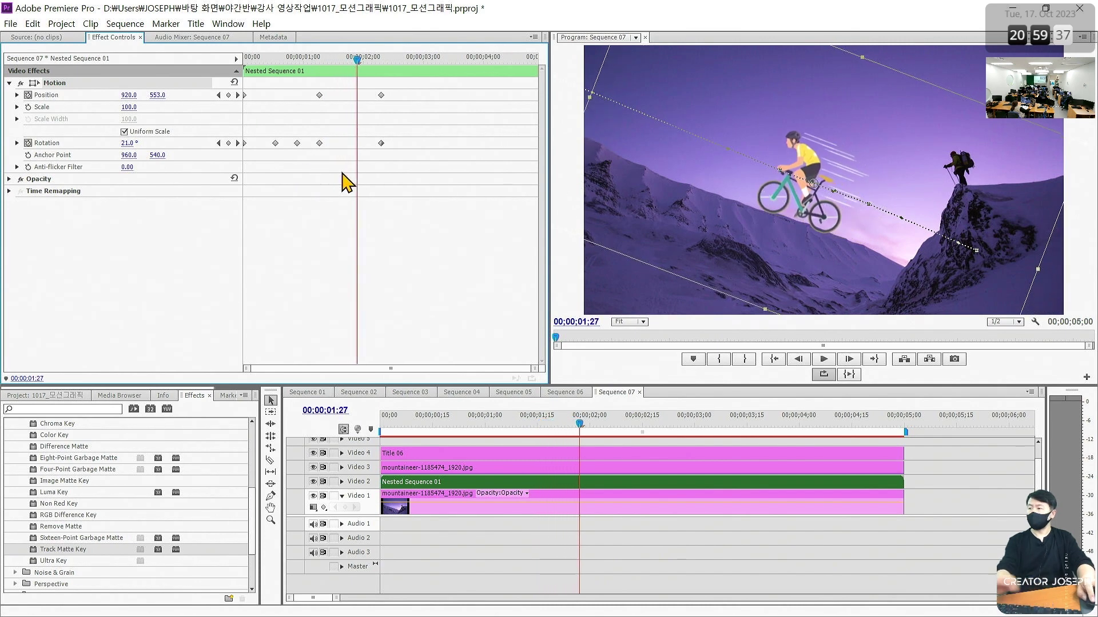
left_click_drag(127, 143, 125, 142)
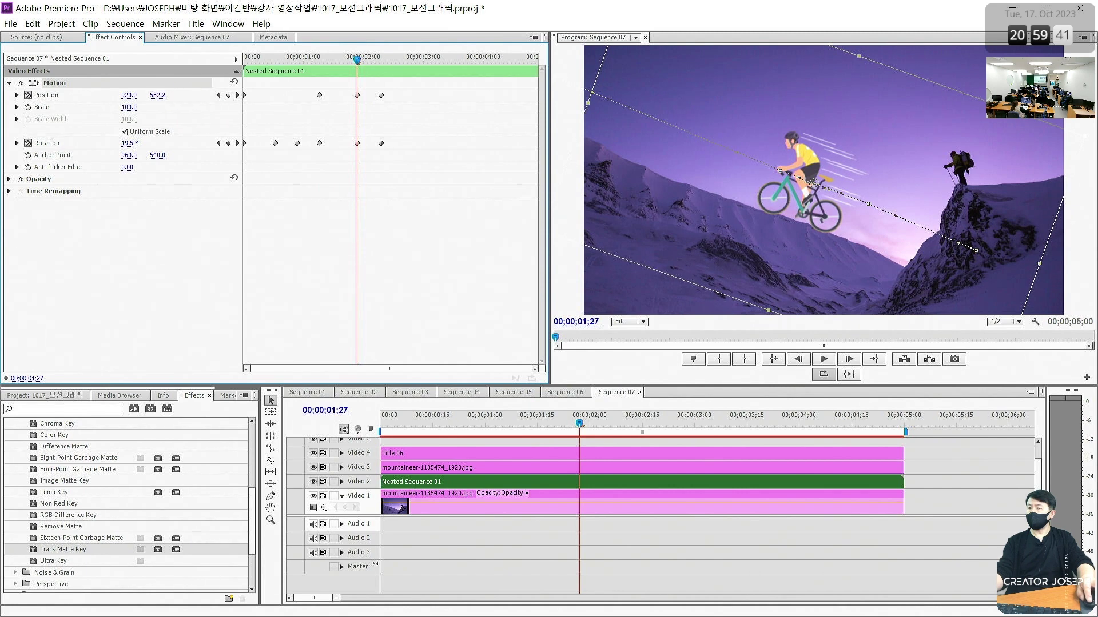
Jump back to the previous Position keyframe and reduce the cyclist's tilt there.
key("Left")
key("Left")
key("Left")
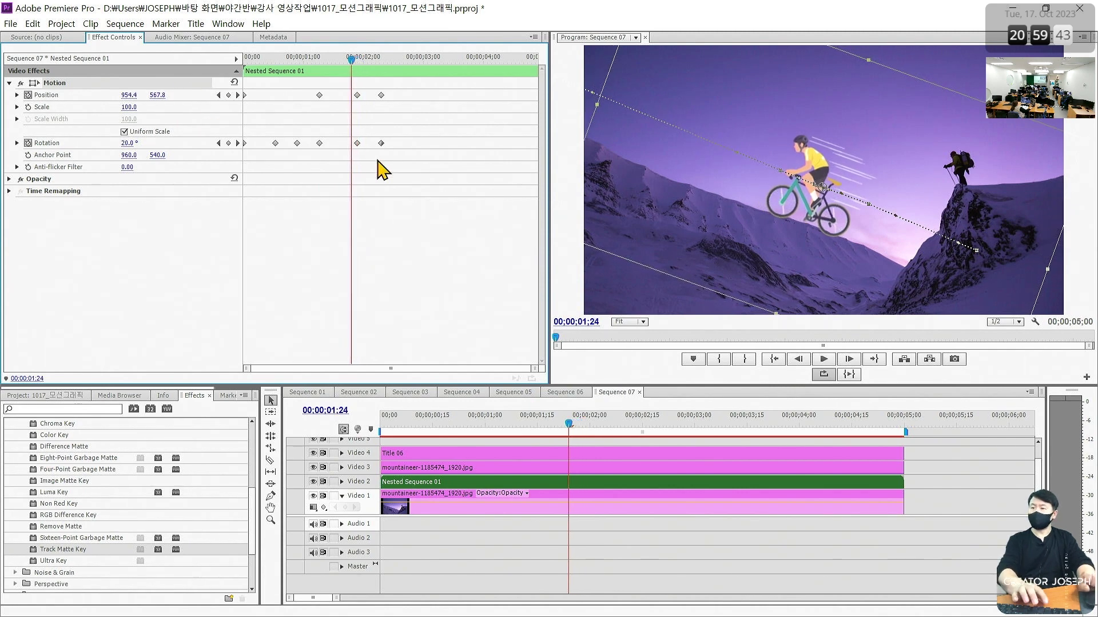
key("End")
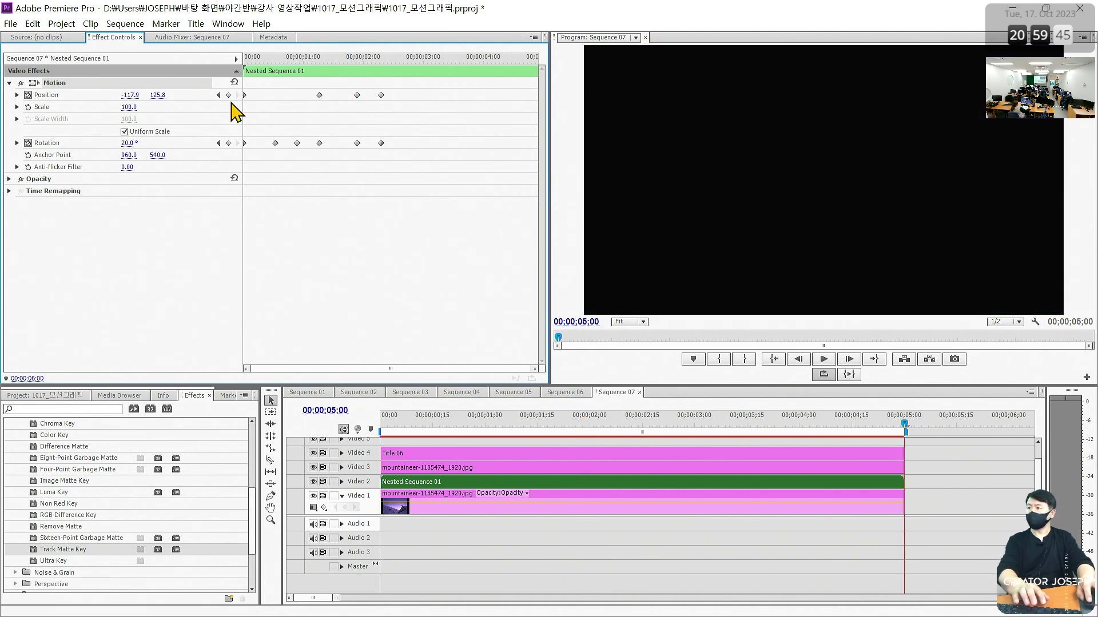
key("Left")
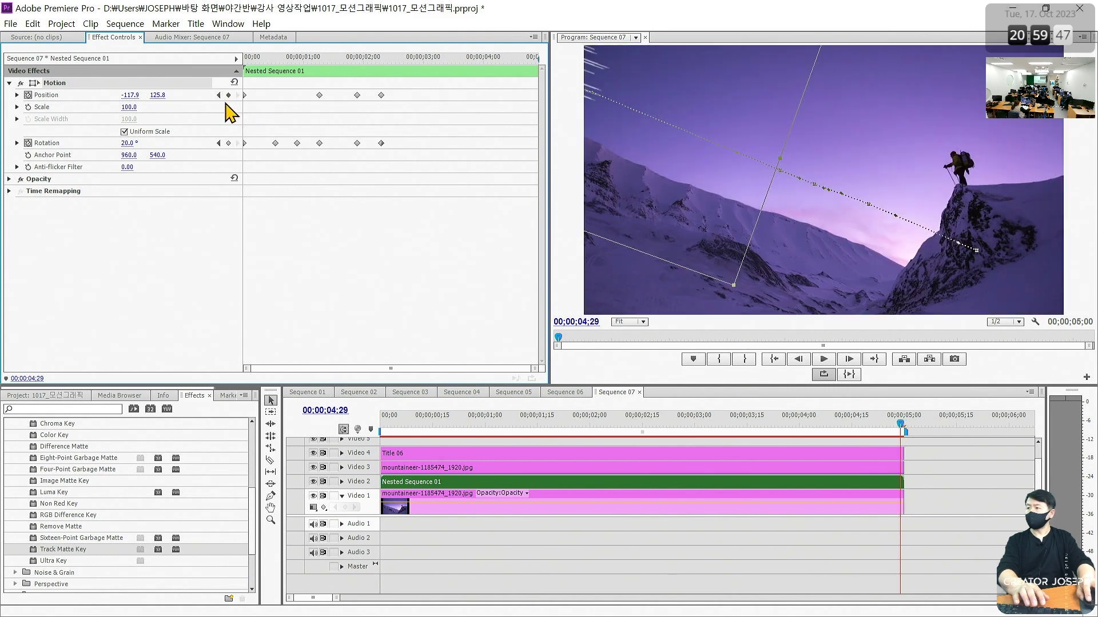
left_click(219, 96)
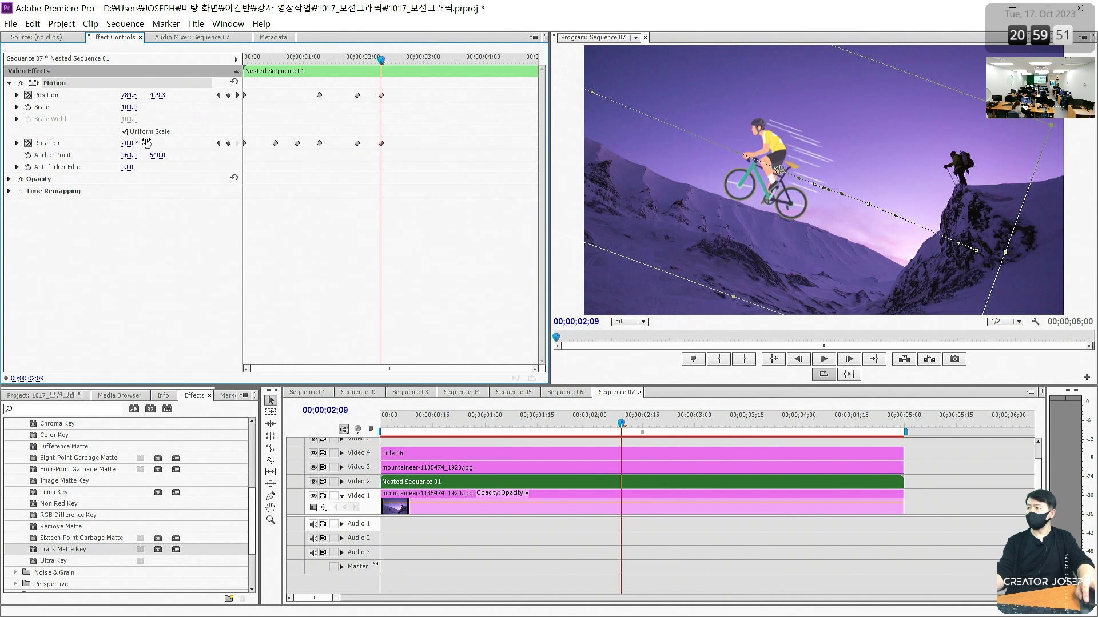
left_click_drag(127, 143, 123, 143)
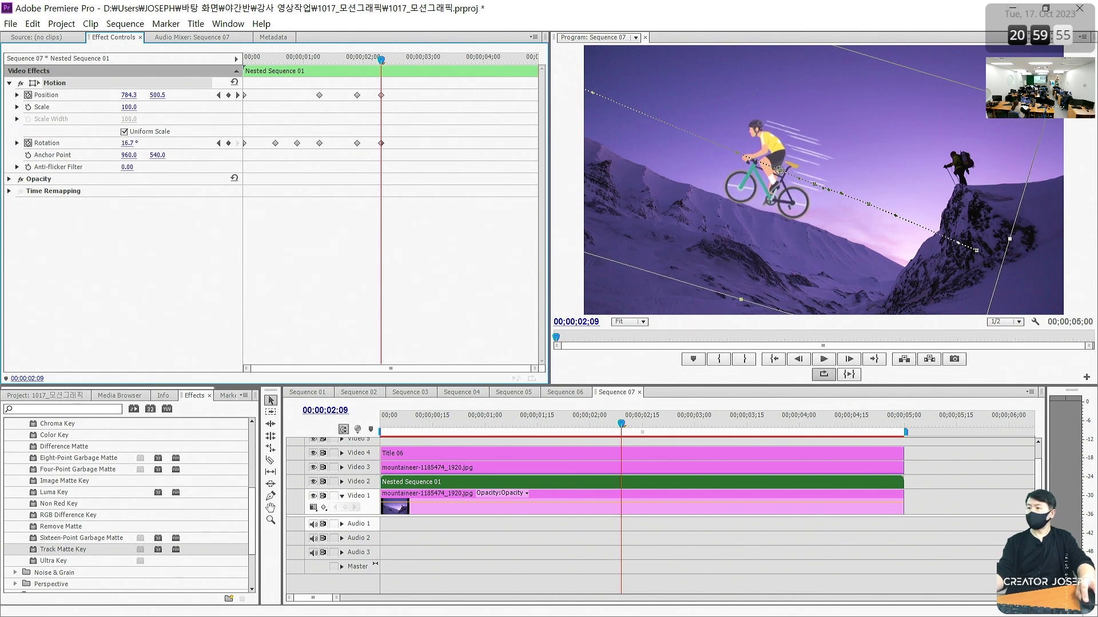
Over the next few frames, lower, tilt and move the cyclist further along the slope.
key("Right")
key("Right")
key("Right")
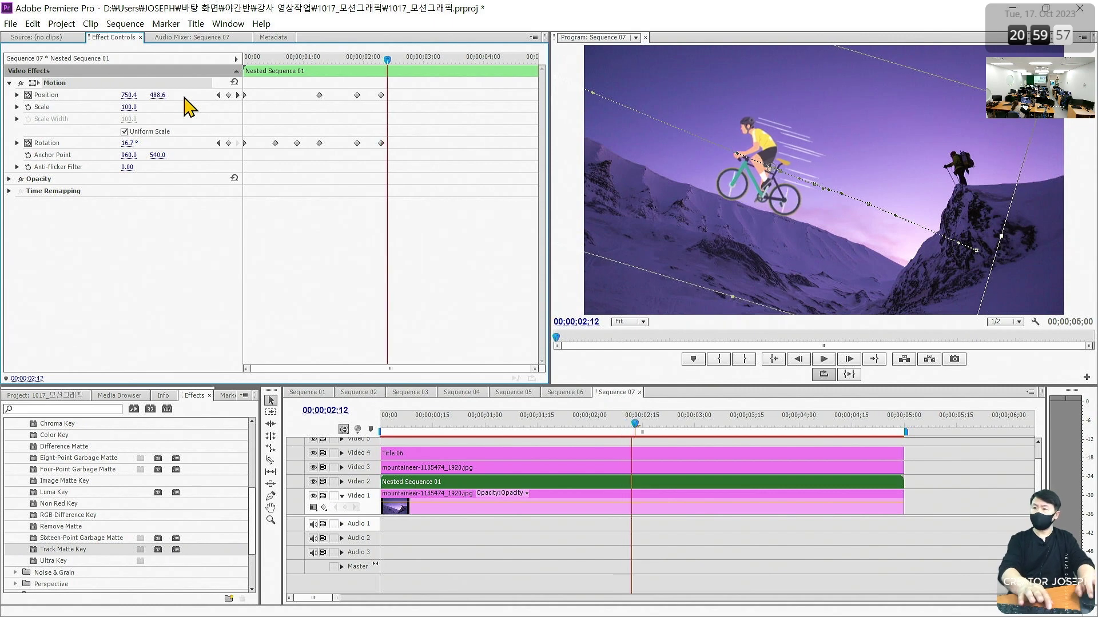
key("Right")
key("Right")
key("Right")
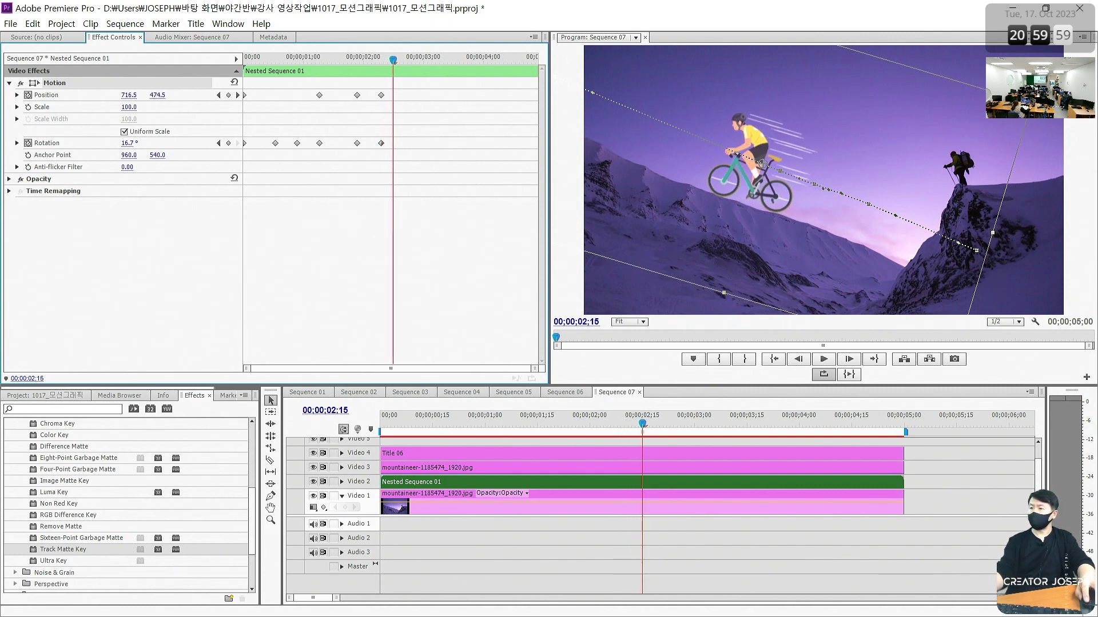
left_click_drag(762, 164, 761, 165)
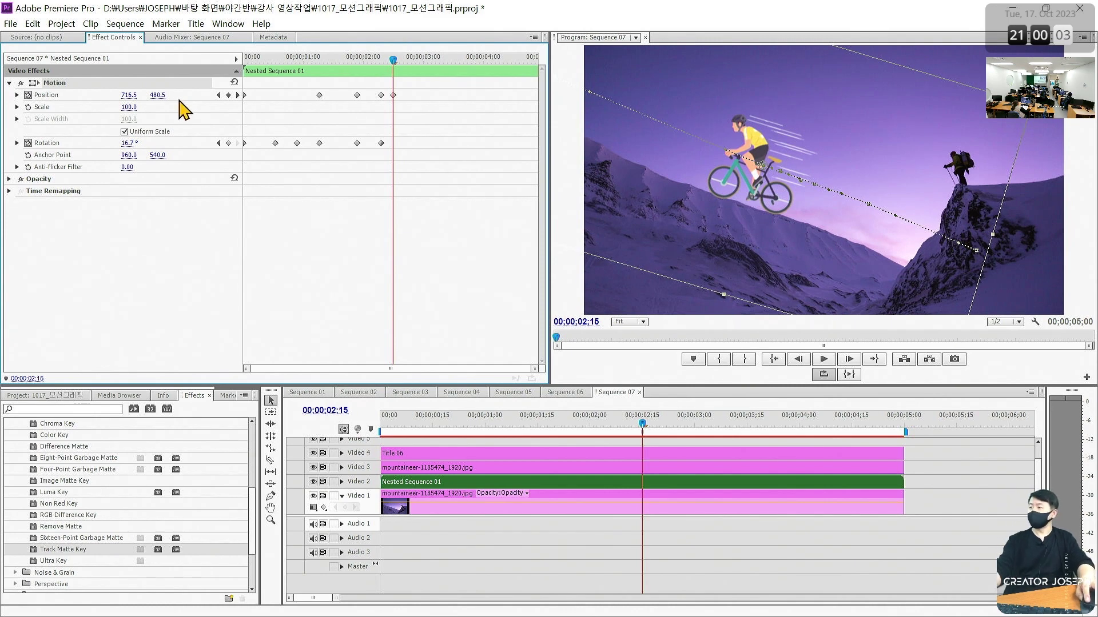
key("Right")
key("Right")
key("Right")
key("Right")
key("Right")
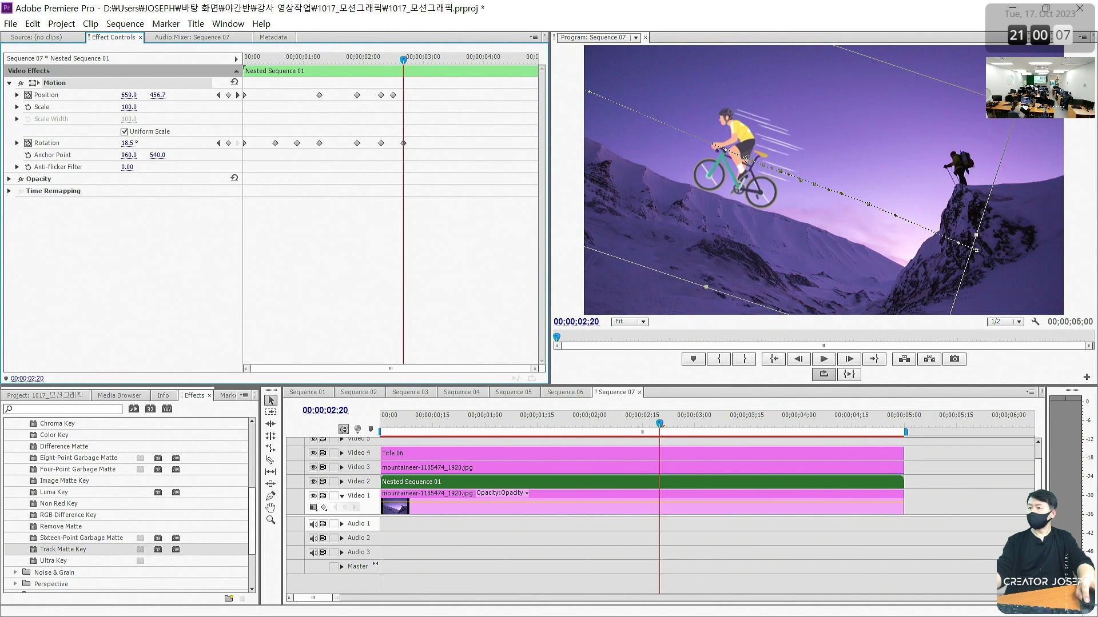
left_click_drag(140, 144, 140, 144)
left_click_drag(746, 160, 740, 161)
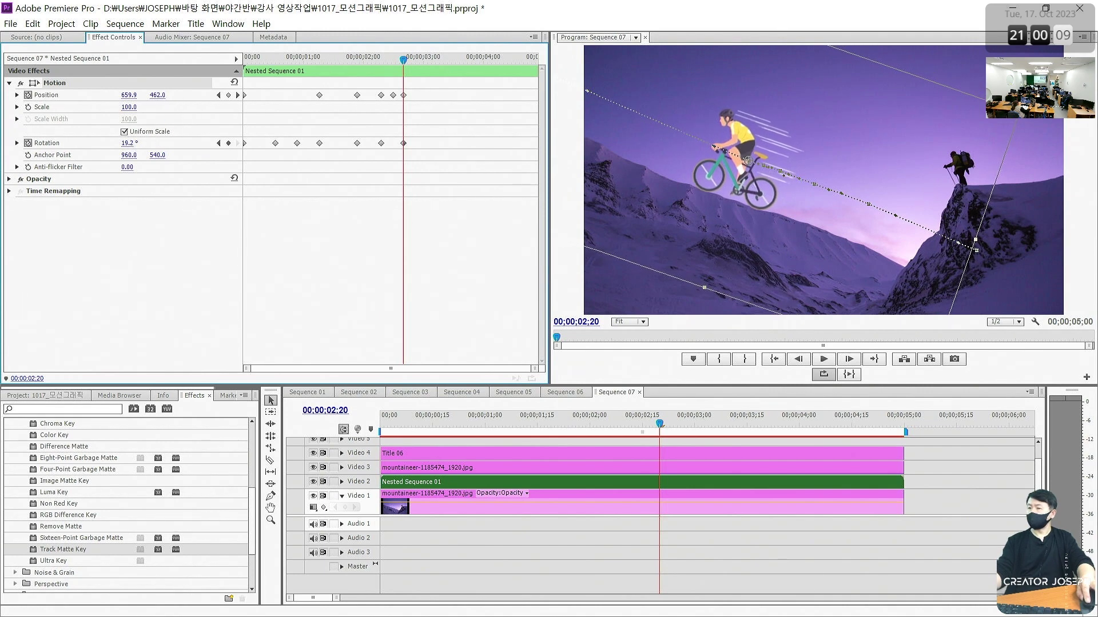
key("Right")
key("Right")
key("Right")
key("Right")
key("Right")
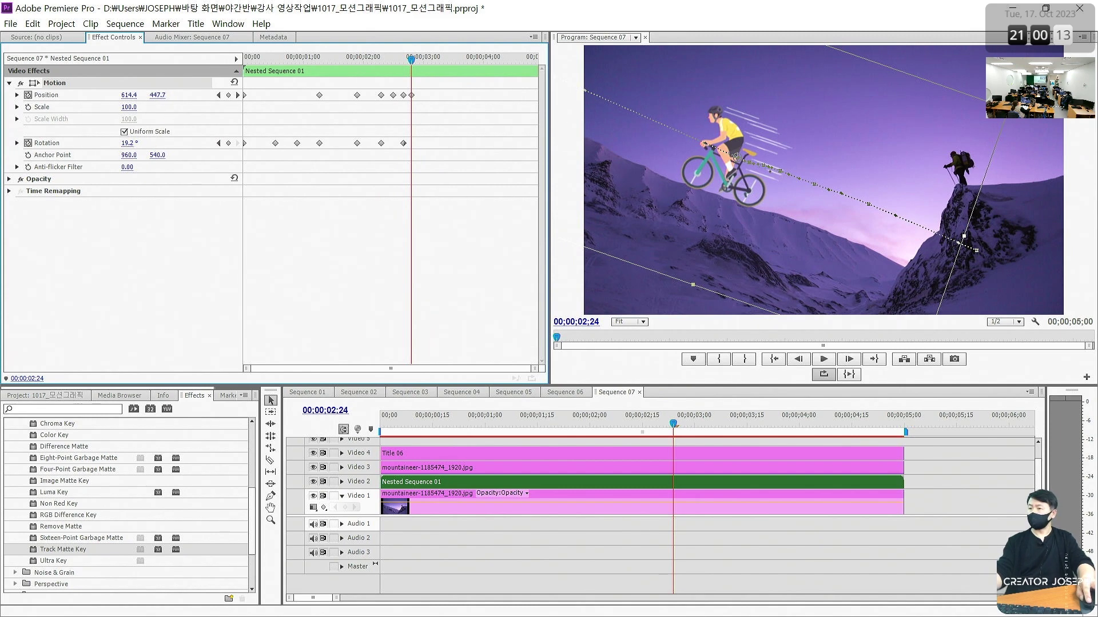
left_click_drag(737, 158, 736, 155)
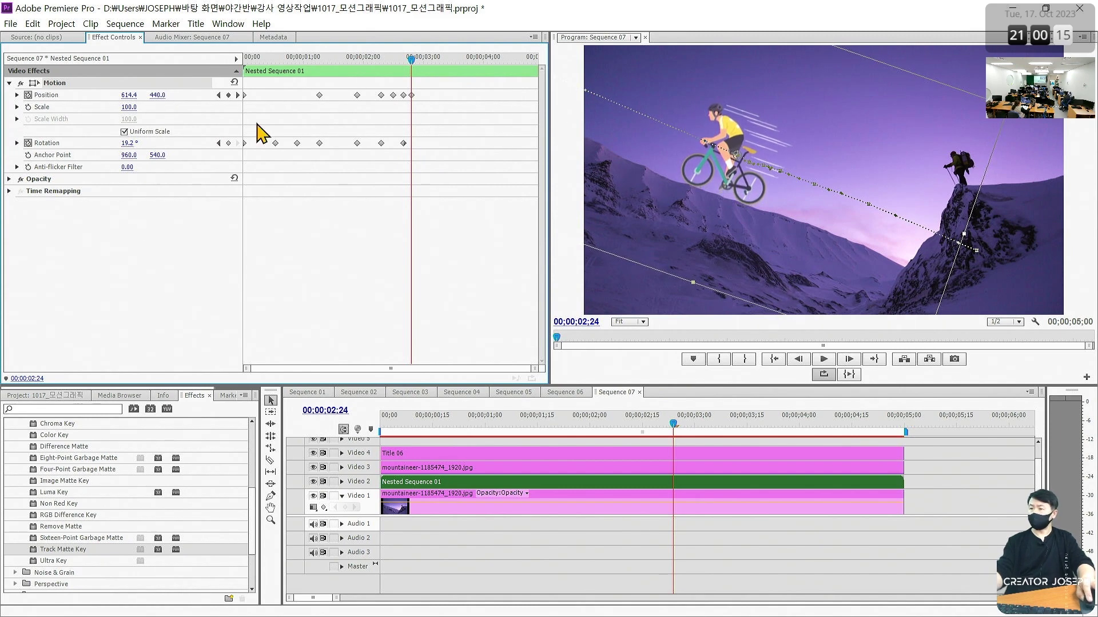
Keep keying frames ahead, settling the cyclist onto the slope and fine-tuning its tilt.
key("Right")
key("Right")
key("Right")
key("Right")
key("Right")
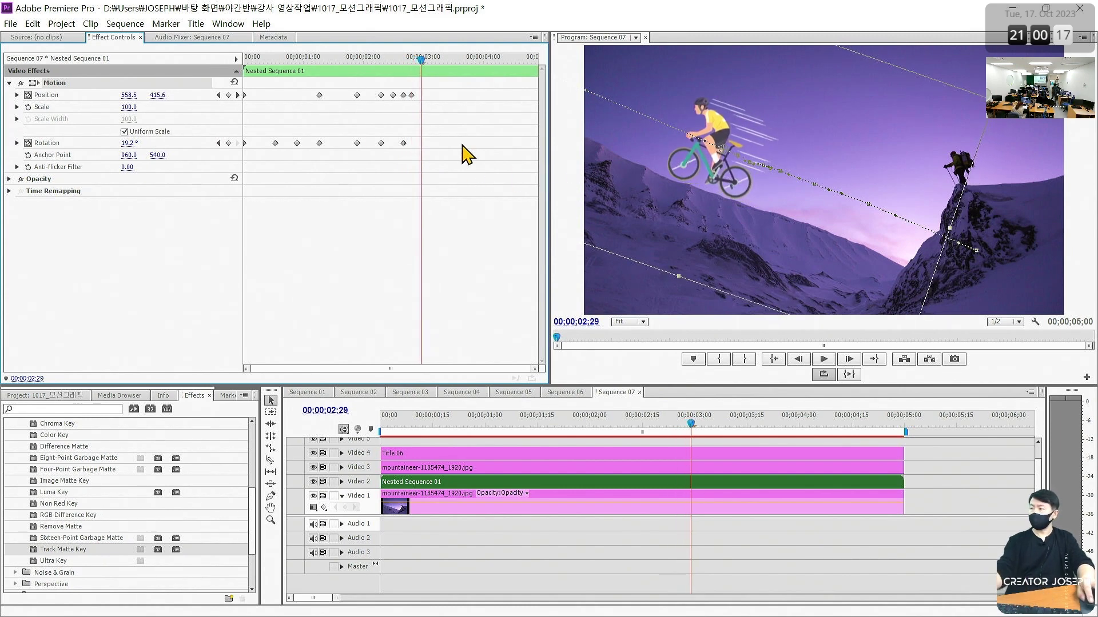
left_click_drag(720, 150, 720, 153)
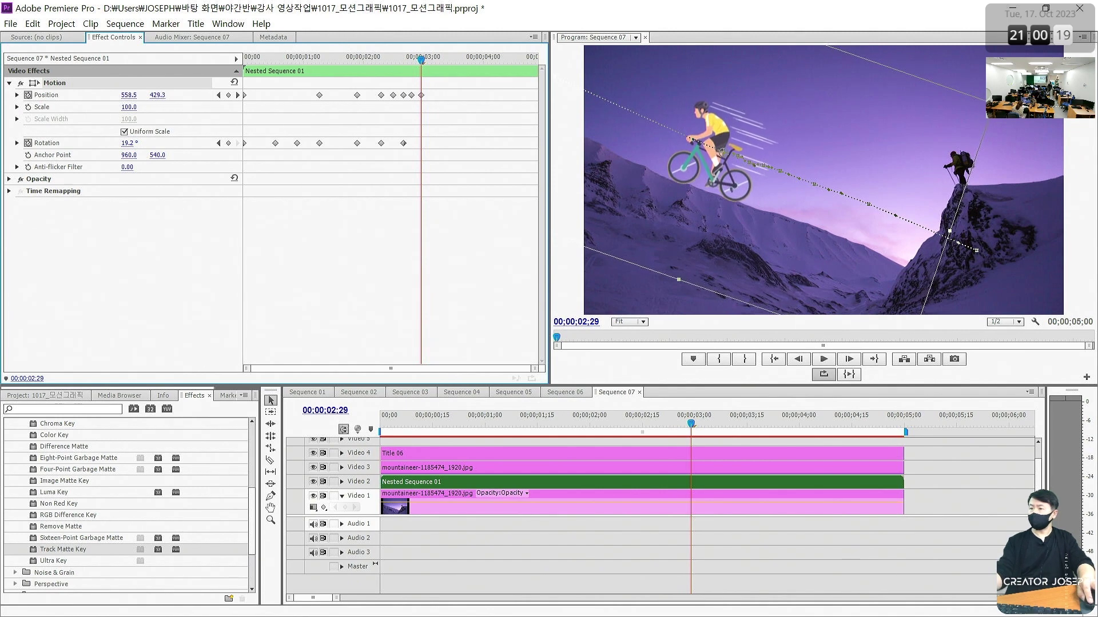
left_click_drag(125, 143, 180, 152)
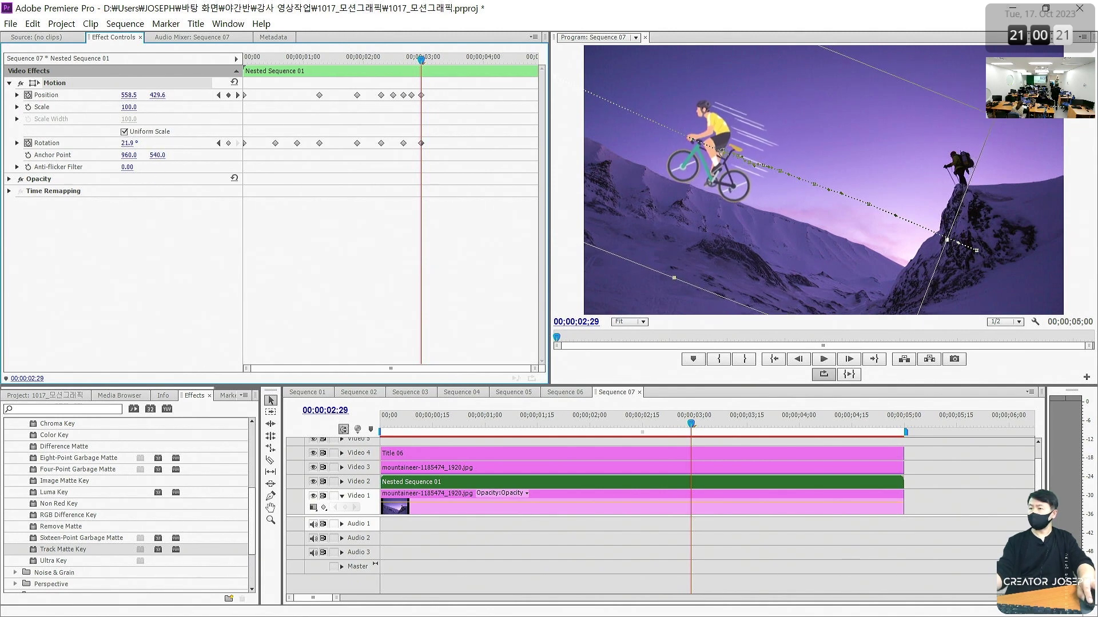
key("Right")
key("Right")
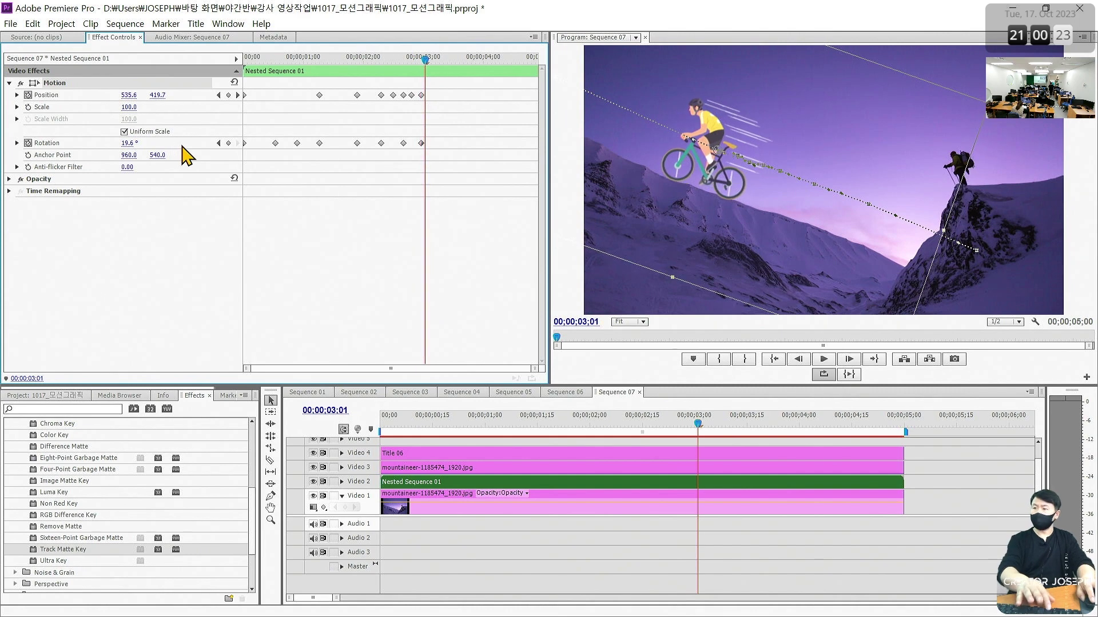
key("Right")
key("Right")
key("Right")
left_click_drag(131, 144, 142, 143)
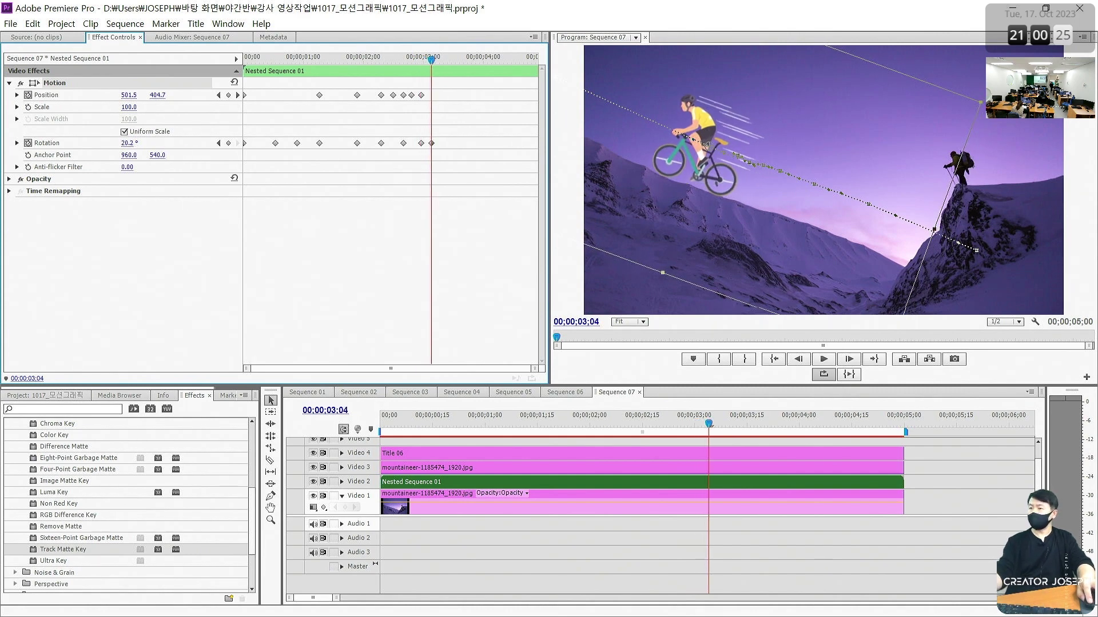
left_click_drag(157, 98, 159, 98)
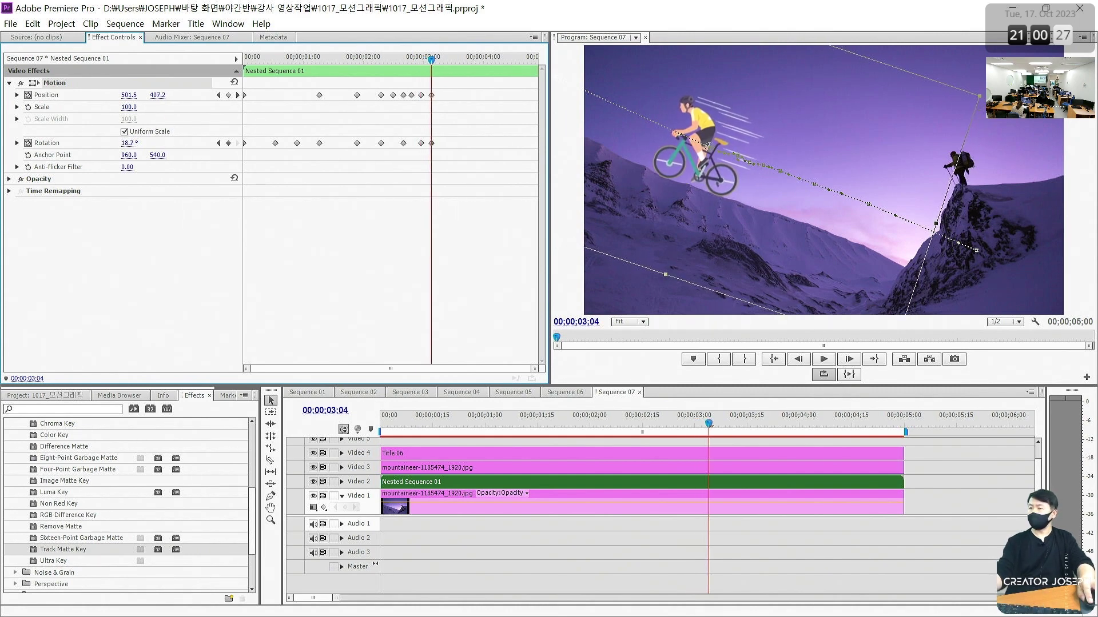
Key the climb through 3;13, ending tilted 24.0° at position 399.9, 362.7.
key("Right")
key("Right")
key("Right")
key("Right")
key("Right")
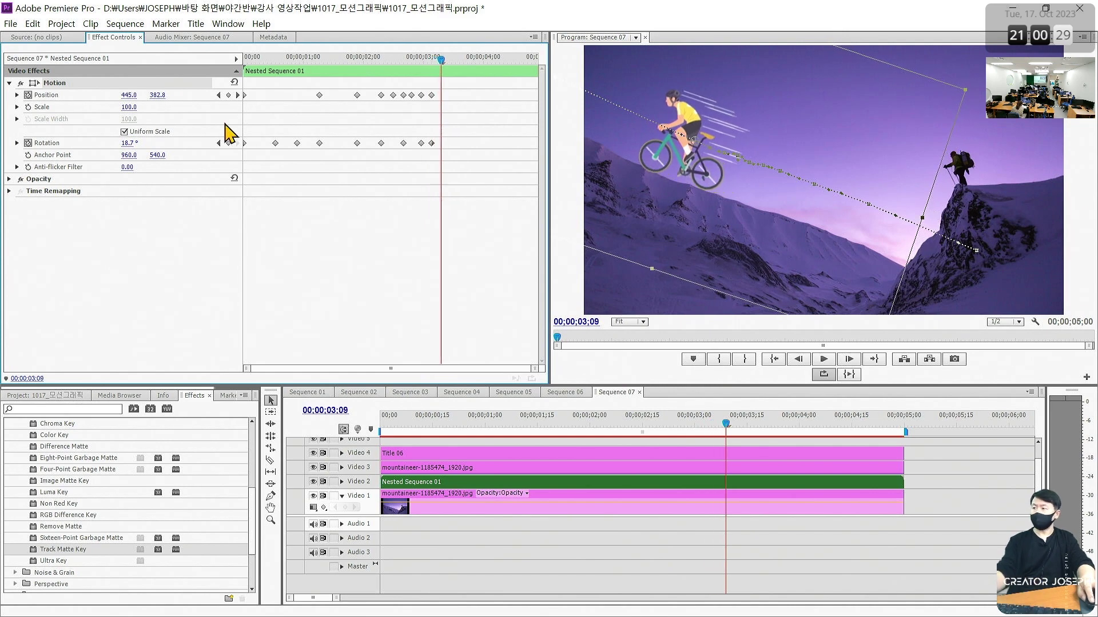
left_click_drag(127, 143, 141, 143)
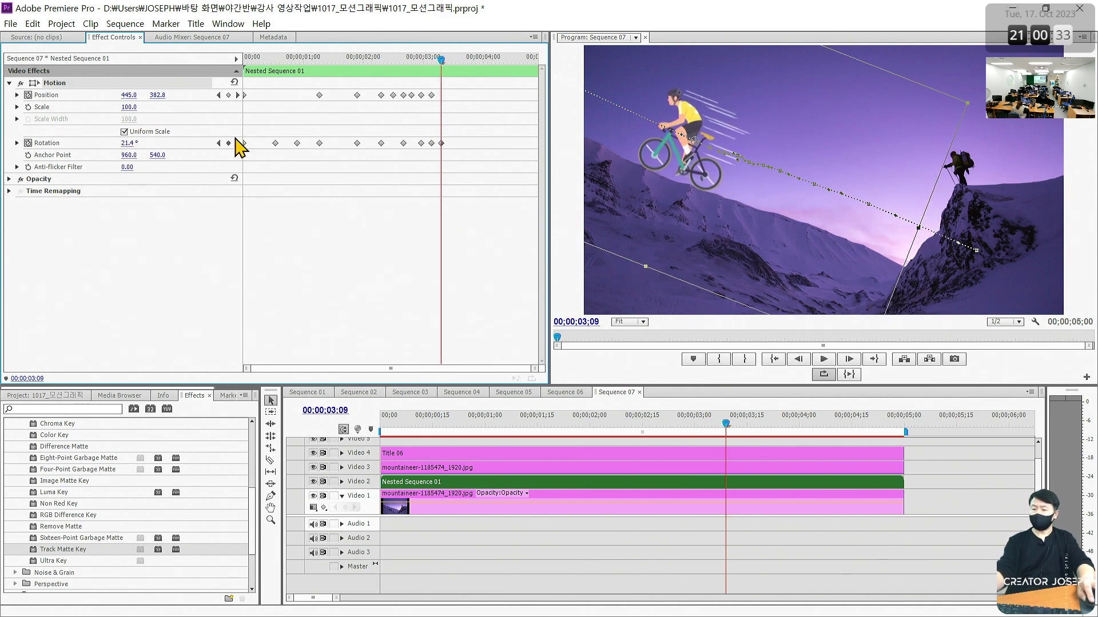
key("Right")
key("Right")
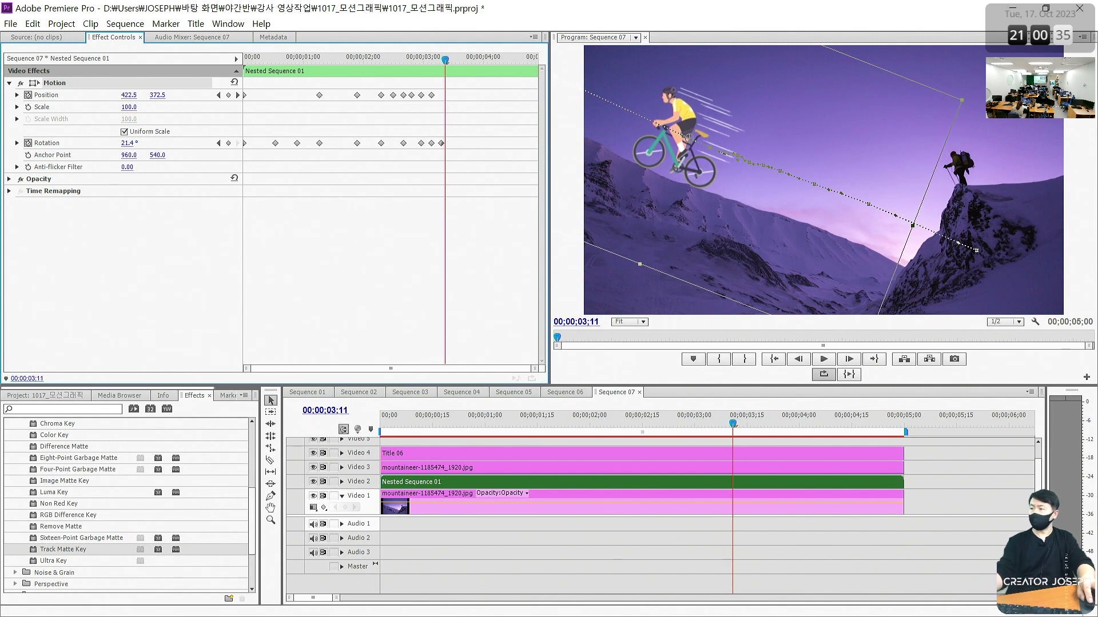
left_click_drag(127, 143, 140, 143)
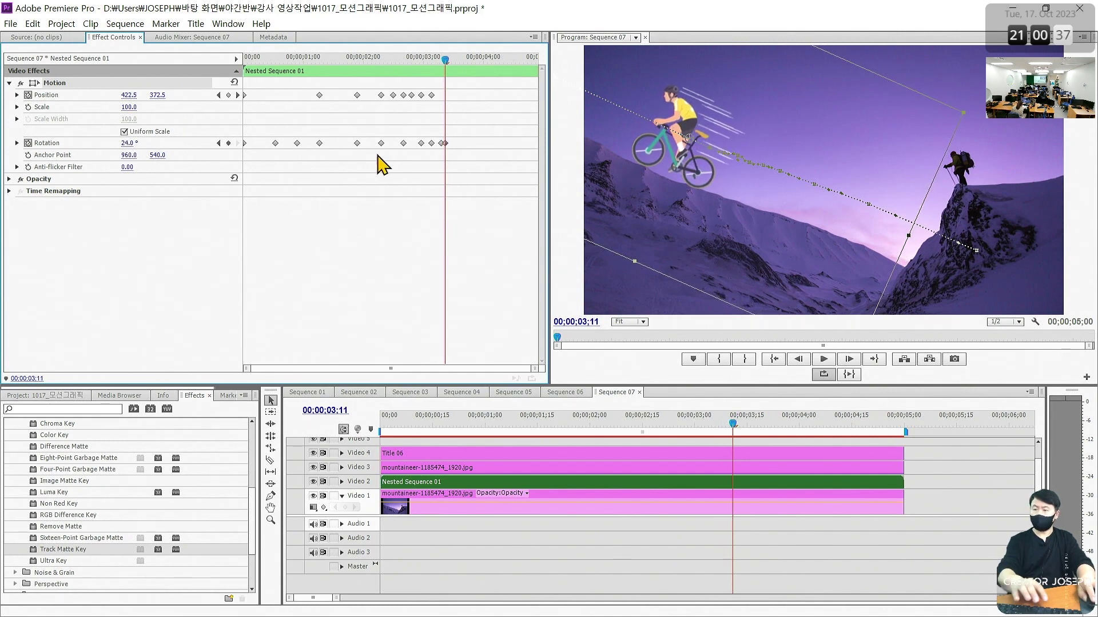
key("Right")
key("Right")
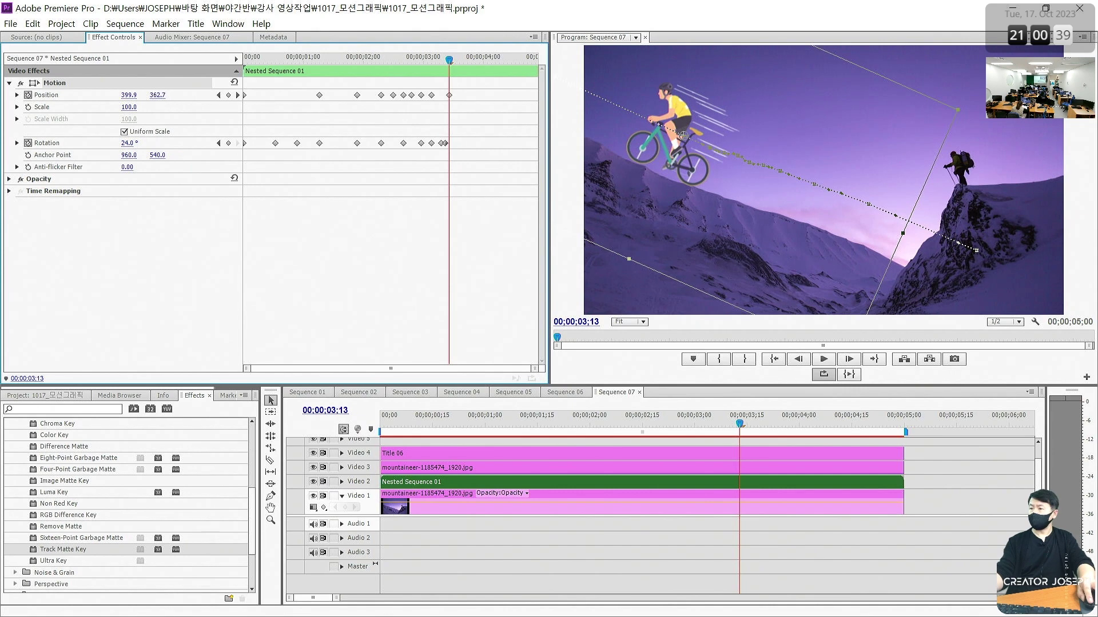
left_click_drag(683, 135, 683, 138)
key("Return")
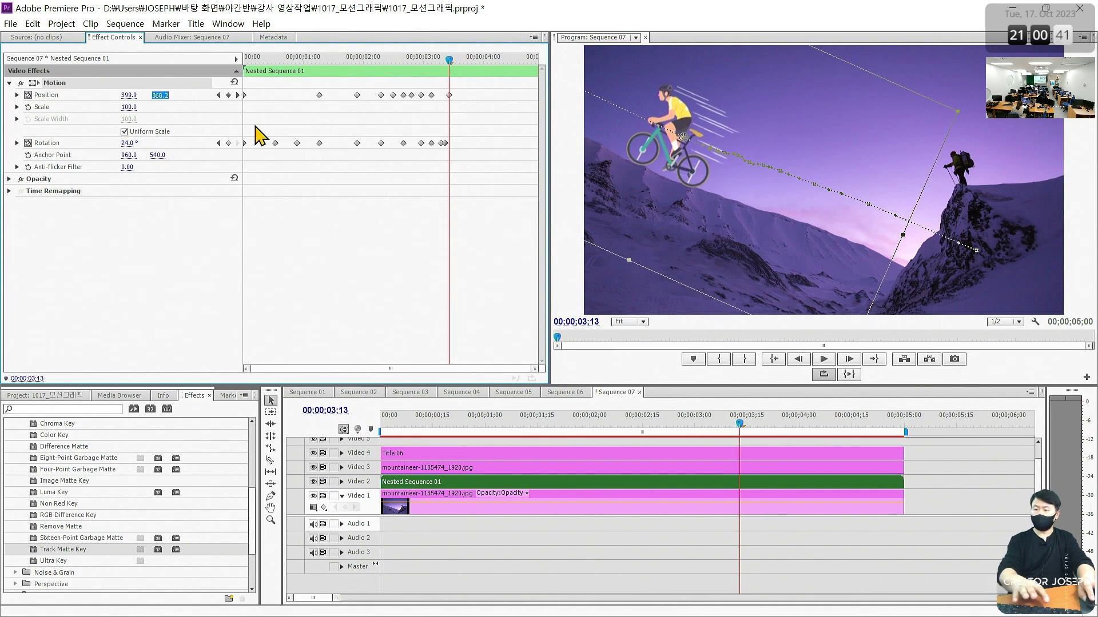
Hide the motion path and key tilts of 24, 30.5 and 27.3 degrees while raising the cyclist.
left_click(191, 113)
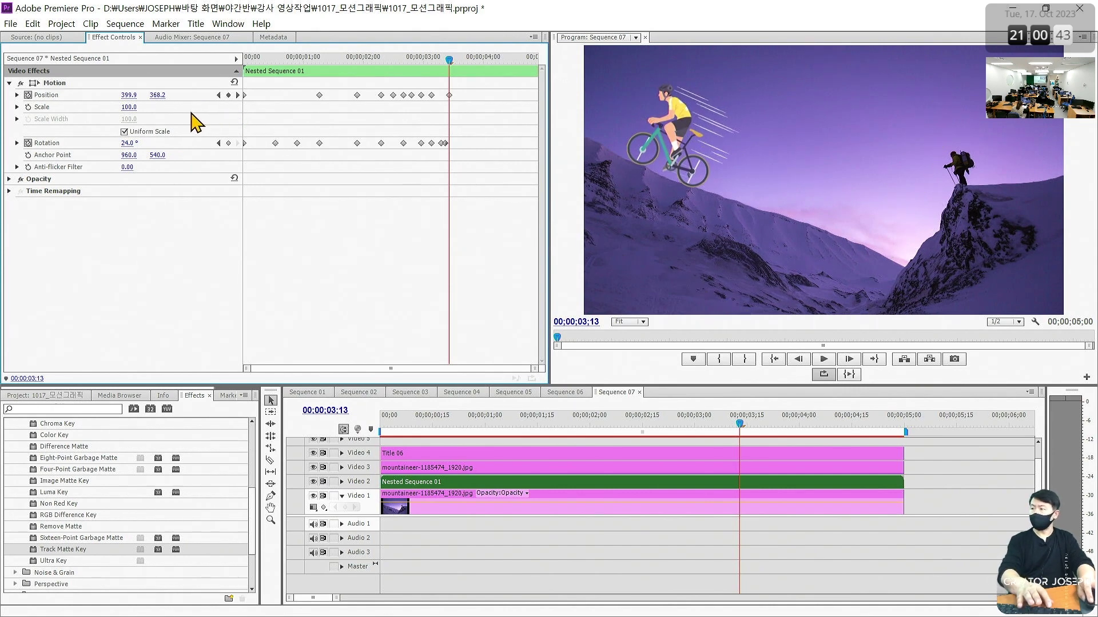
key("Right")
key("Right")
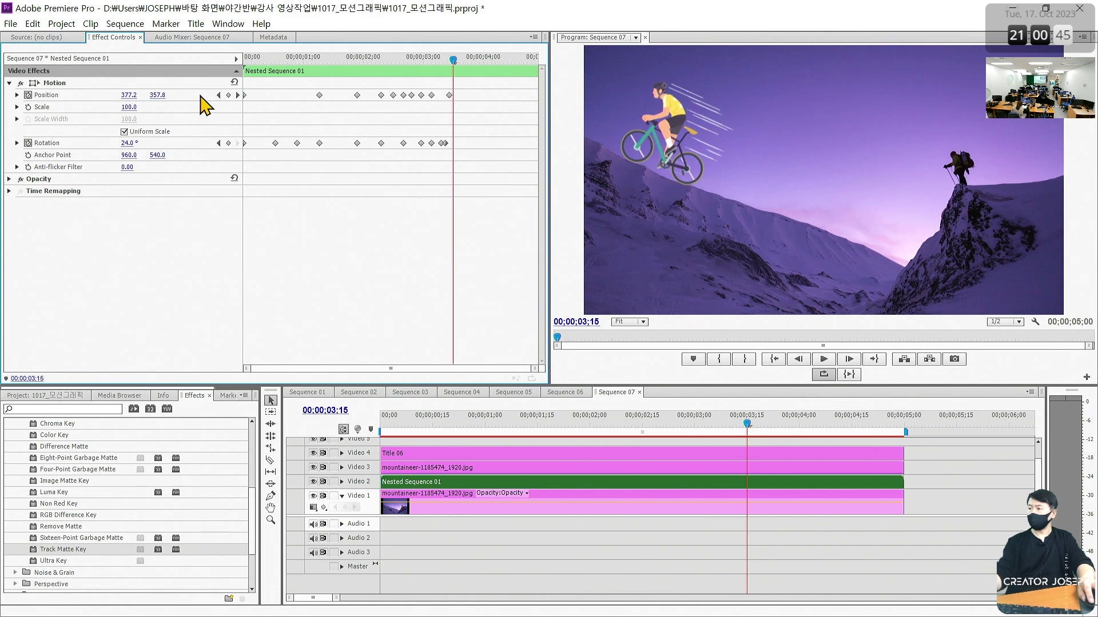
left_click_drag(158, 95, 161, 96)
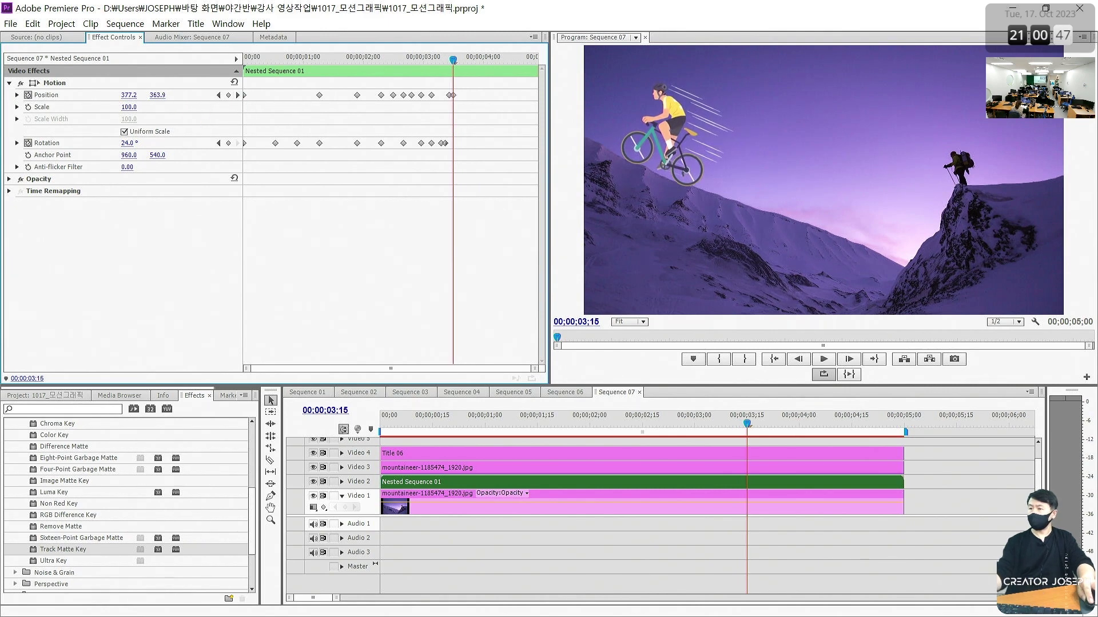
key("Right")
key("Right")
key("Right")
key("Right")
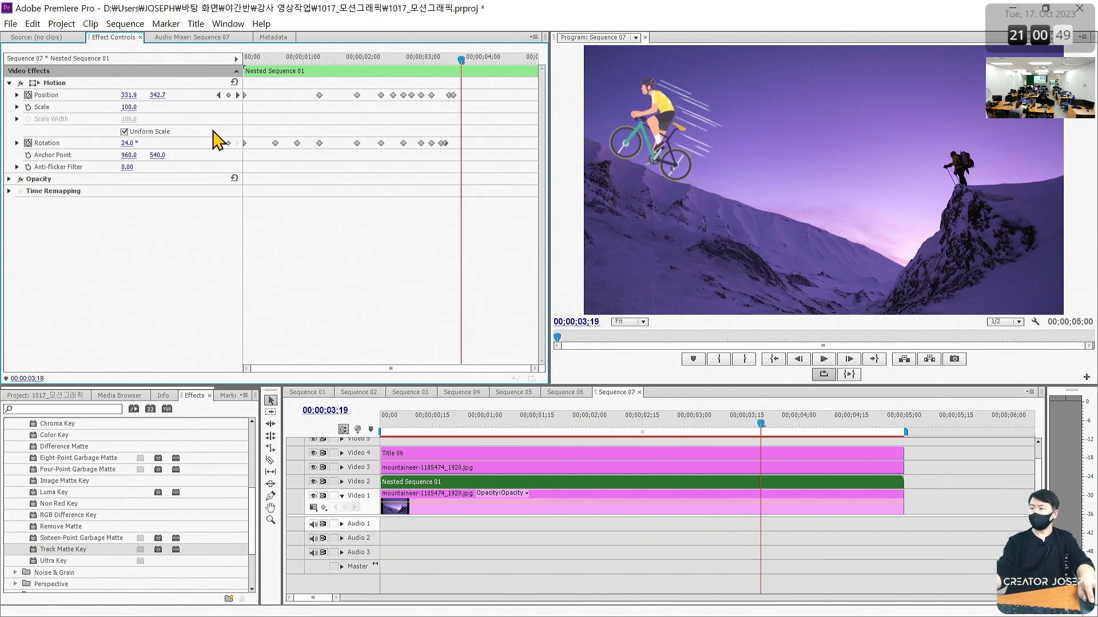
left_click_drag(136, 145, 132, 145)
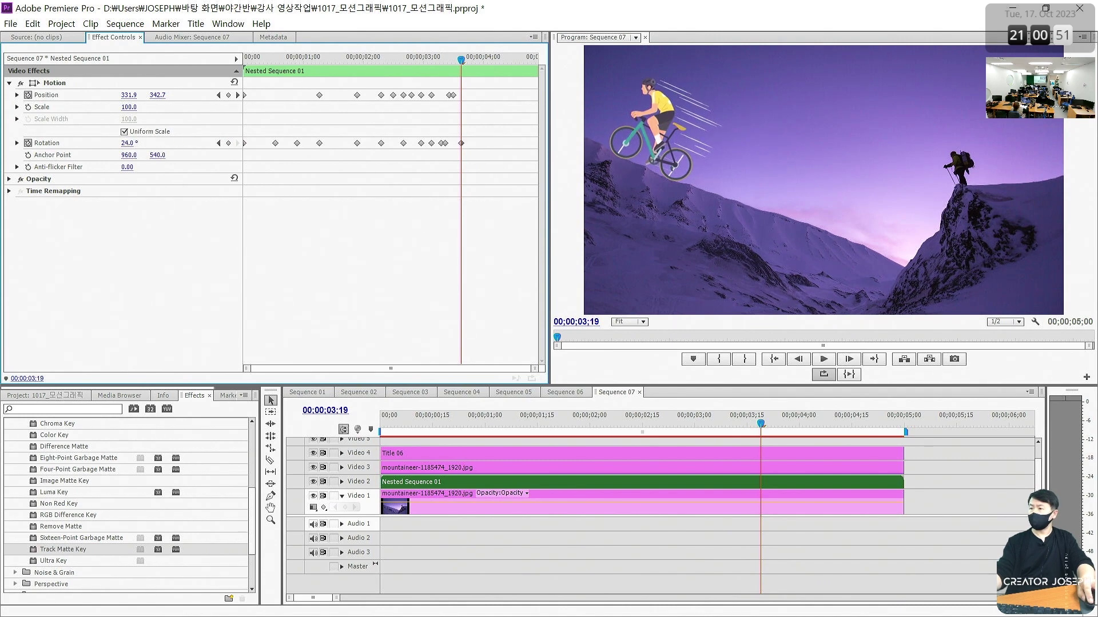
key("Right")
key("Right")
key("Right")
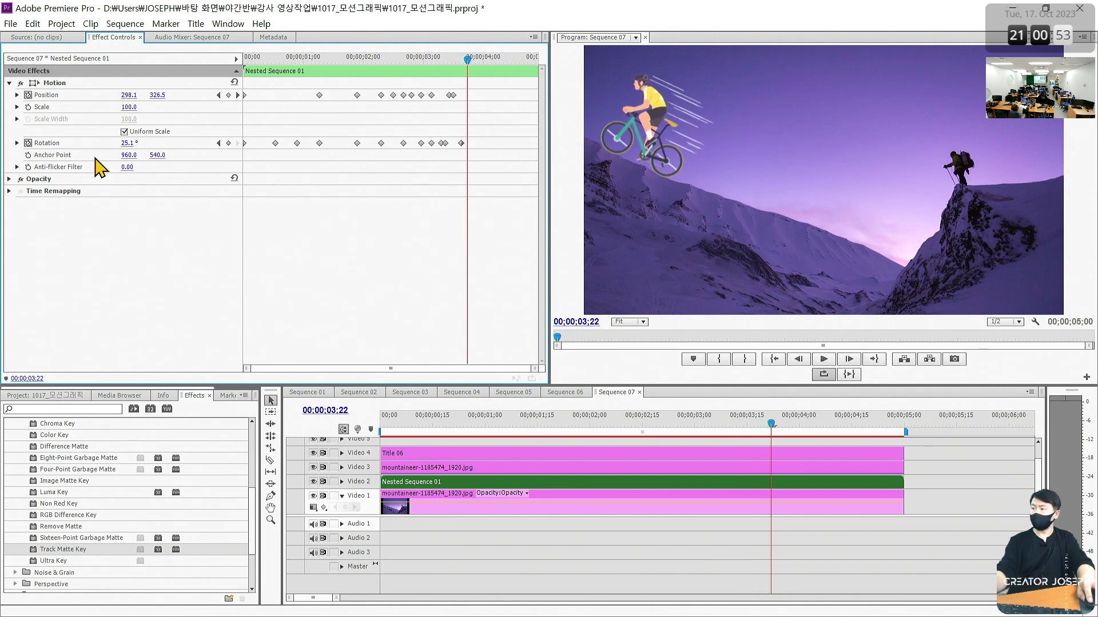
left_click_drag(128, 143, 140, 143)
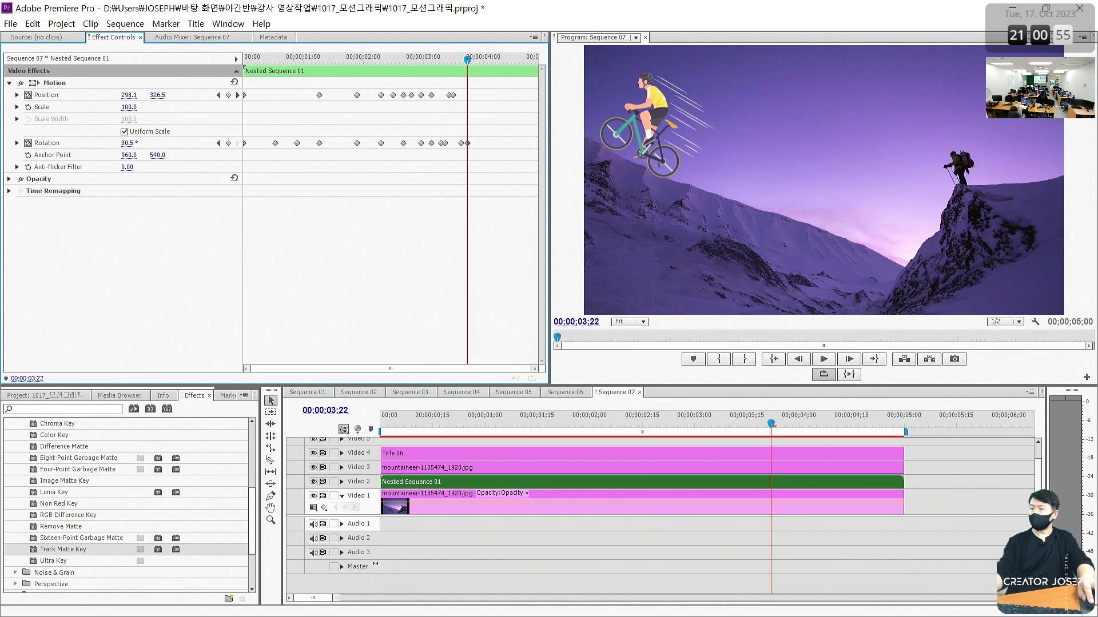
key("Right")
key("Right")
key("Right")
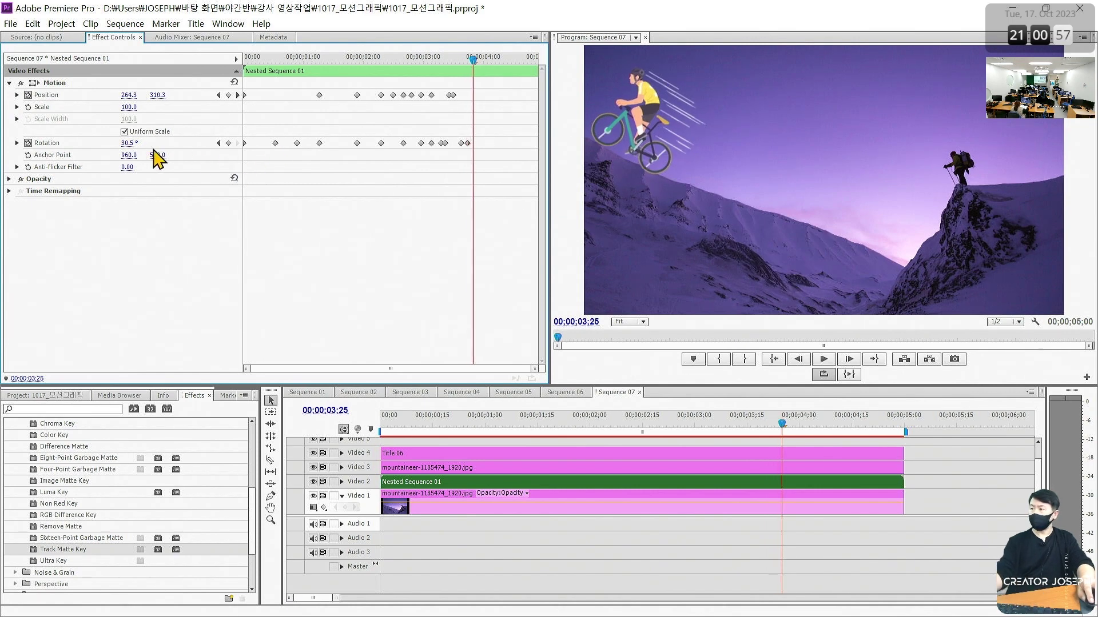
left_click_drag(128, 143, 125, 143)
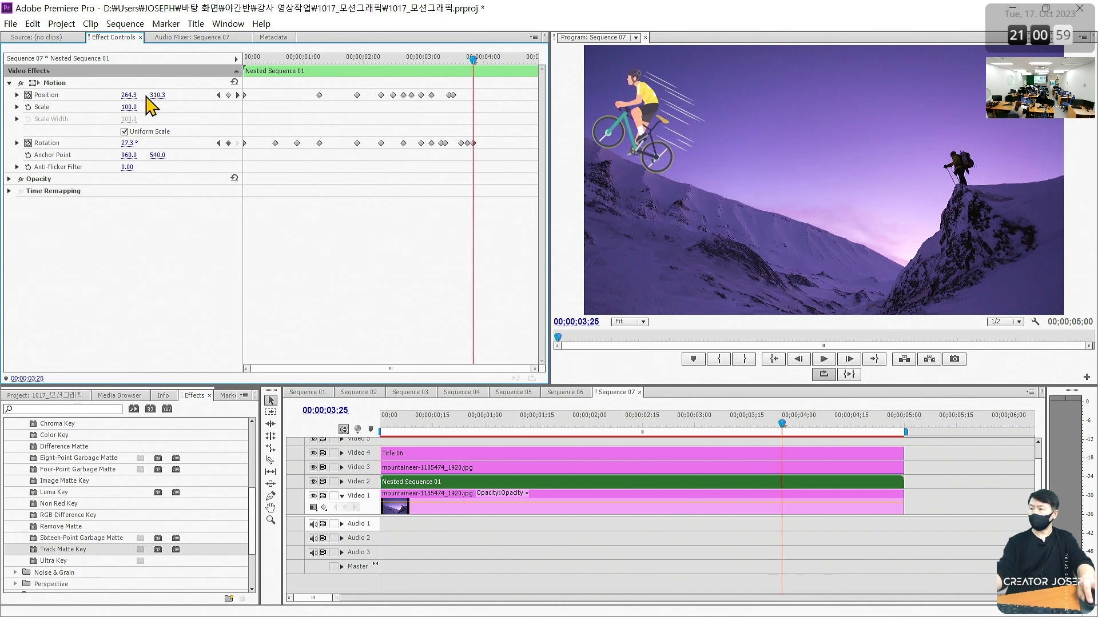
left_click_drag(153, 95, 131, 95)
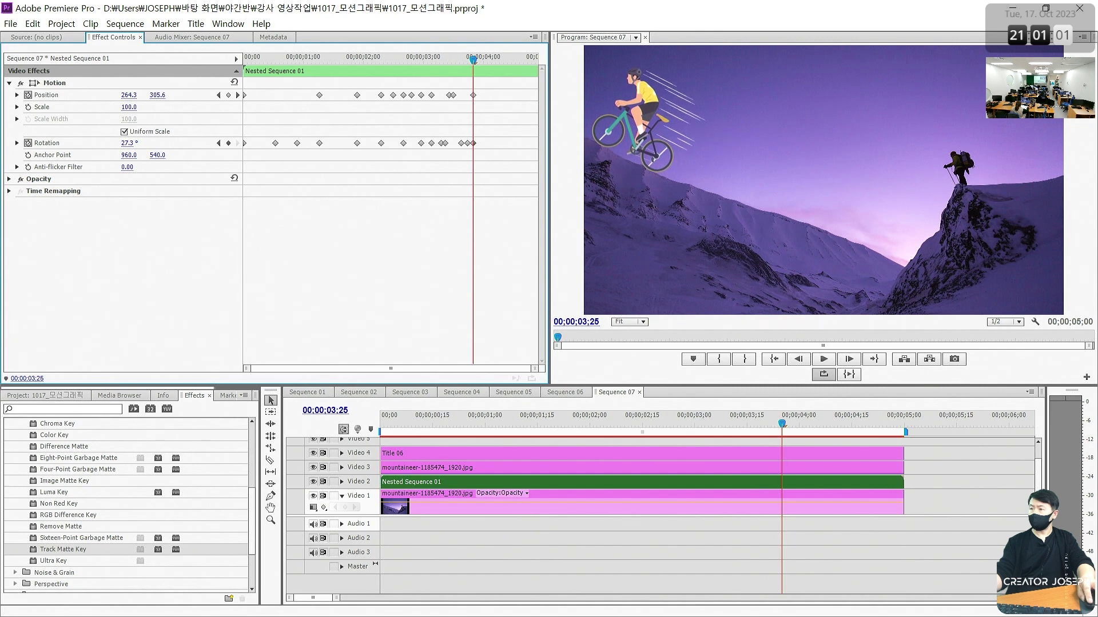
Key the final frames through 4;13, ending tilted 29.2° at 63.5, 204.8, then return to the start.
key("Left")
key("Left")
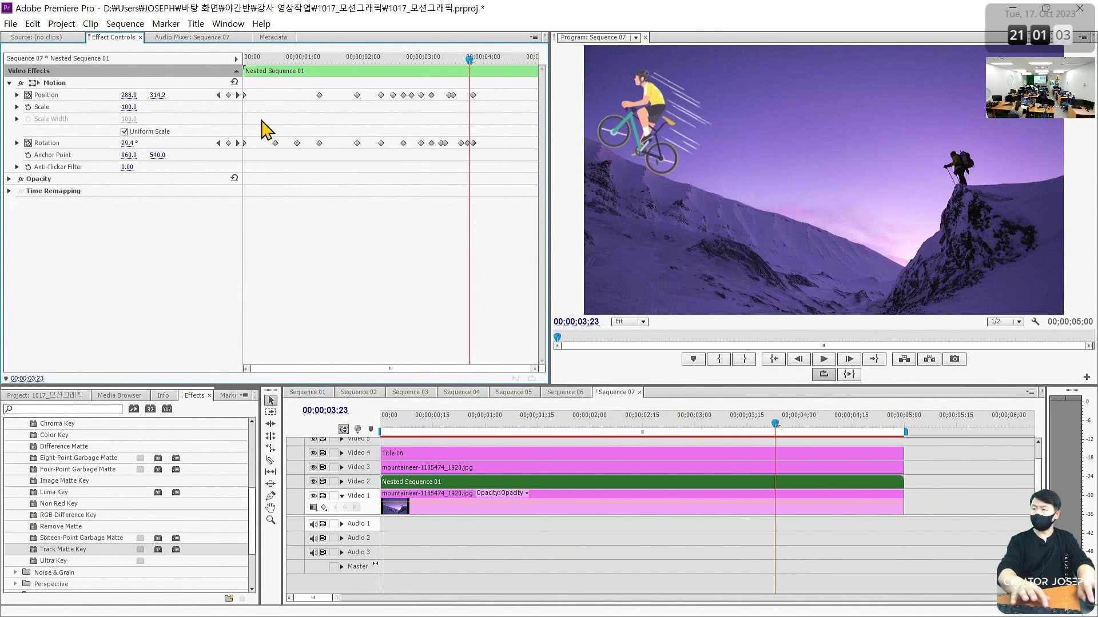
key("Right")
key("Right")
key("Right")
key("Right")
key("Right")
key("Right")
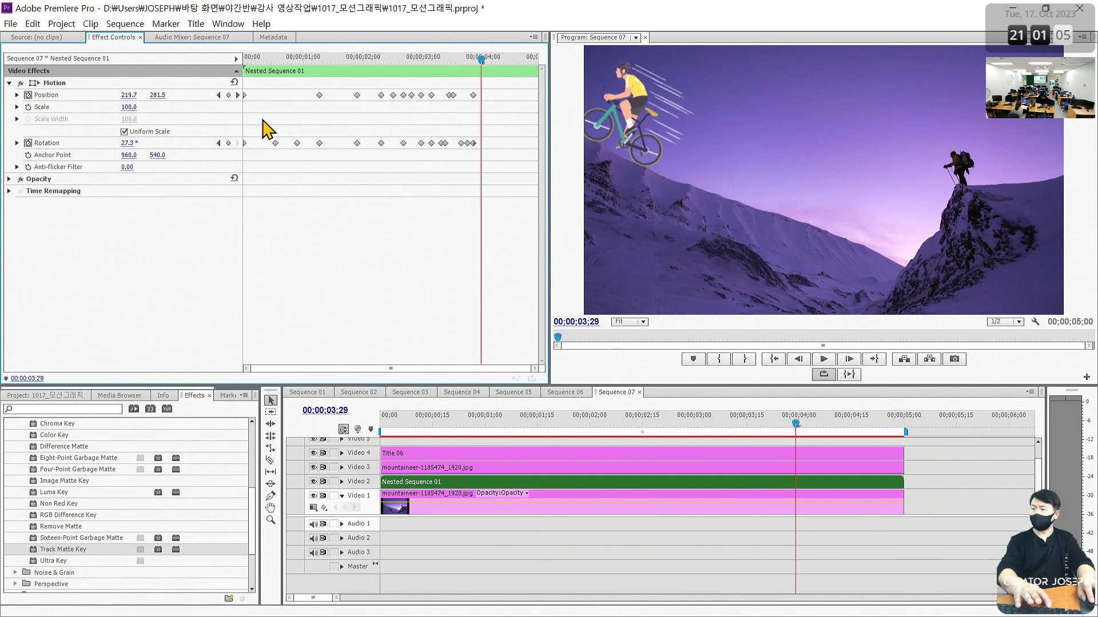
key("Right")
key("Right")
key("Right")
key("Right")
key("Right")
key("Right")
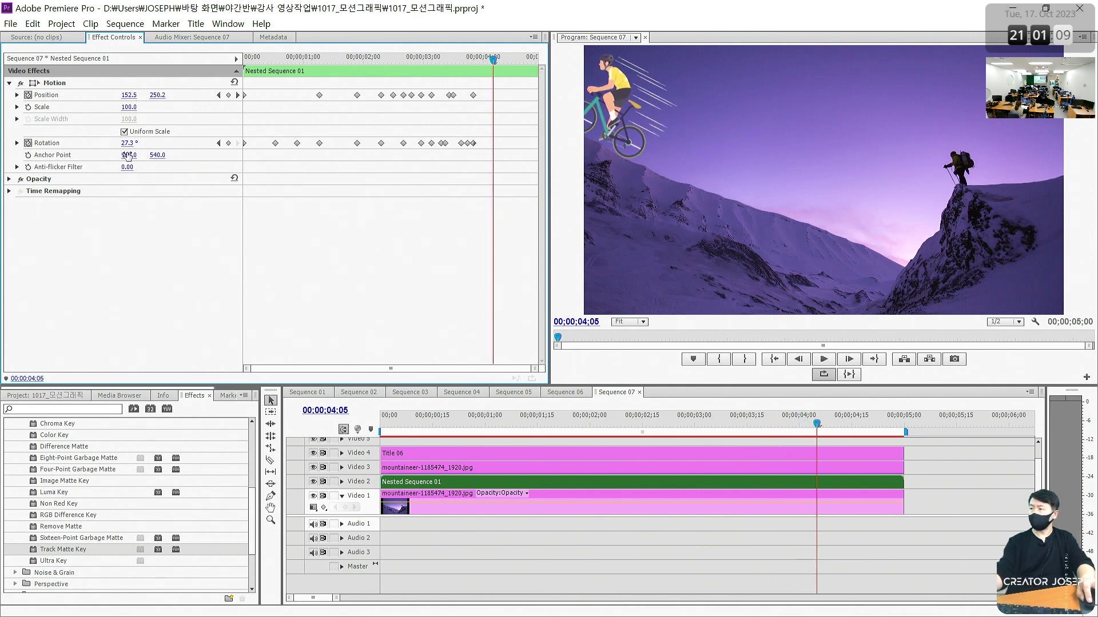
left_click_drag(126, 143, 133, 143)
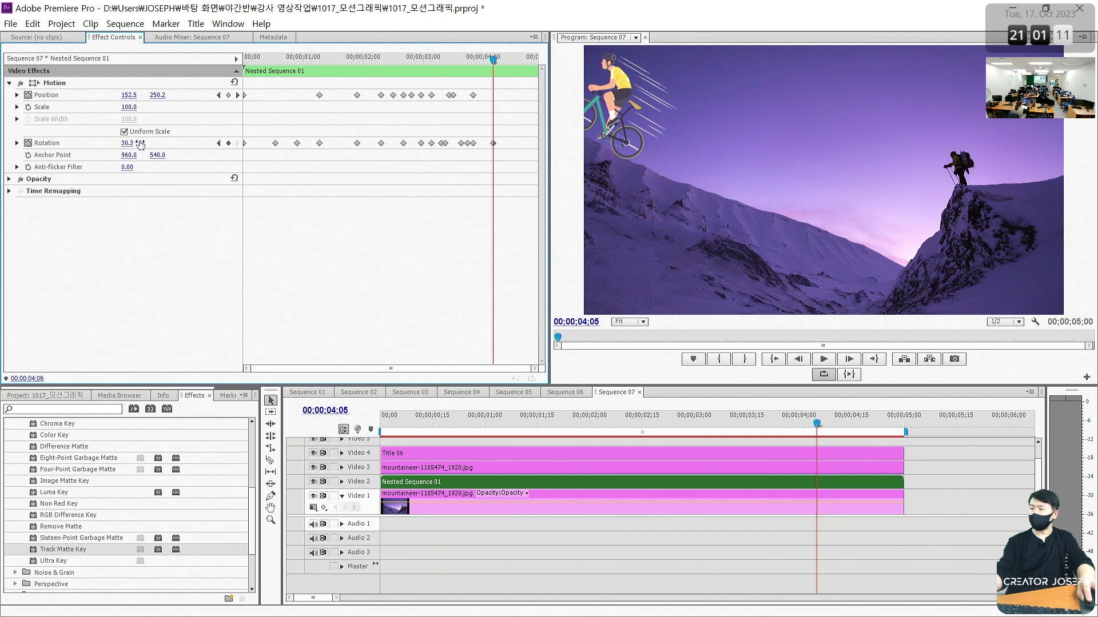
key("Right")
key("Right")
key("Right")
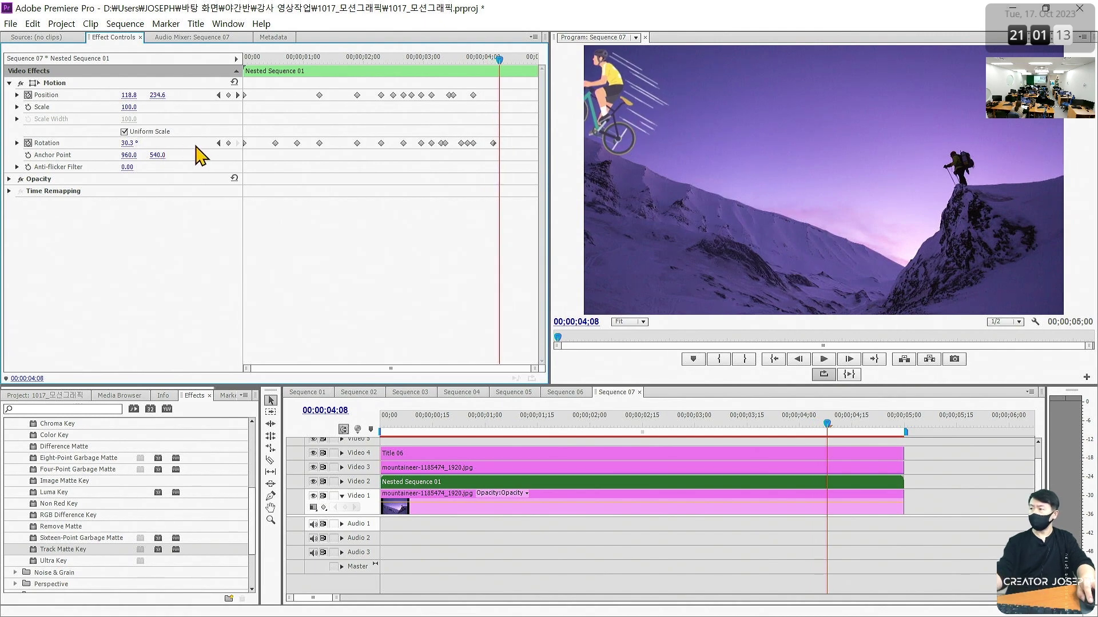
left_click_drag(126, 147, 122, 147)
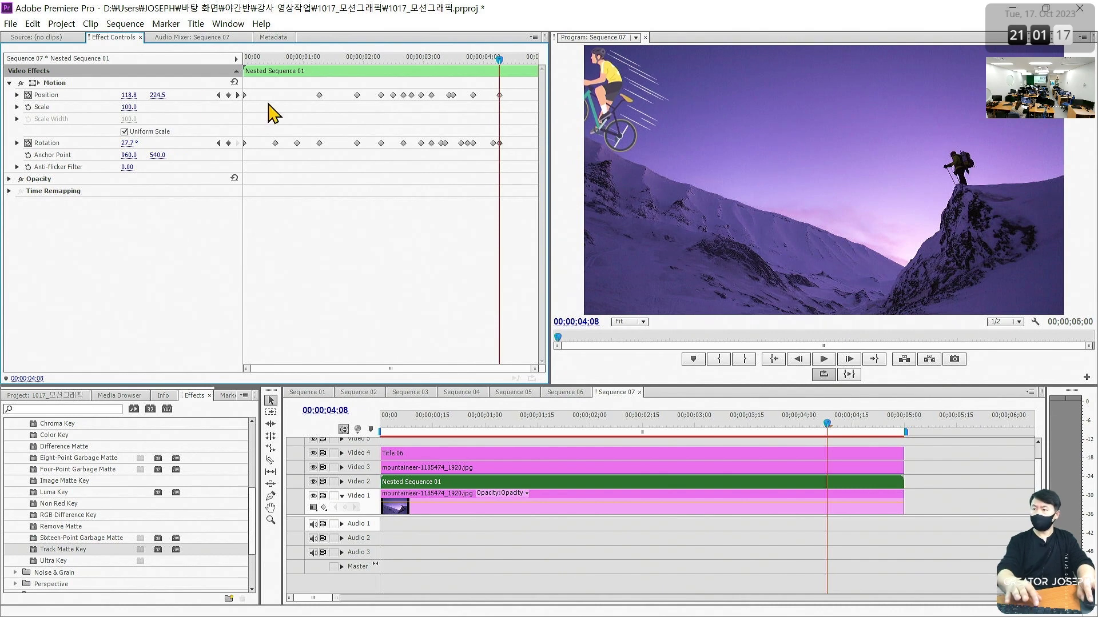
key("Right")
key("Right")
key("Right")
key("Right")
key("Right")
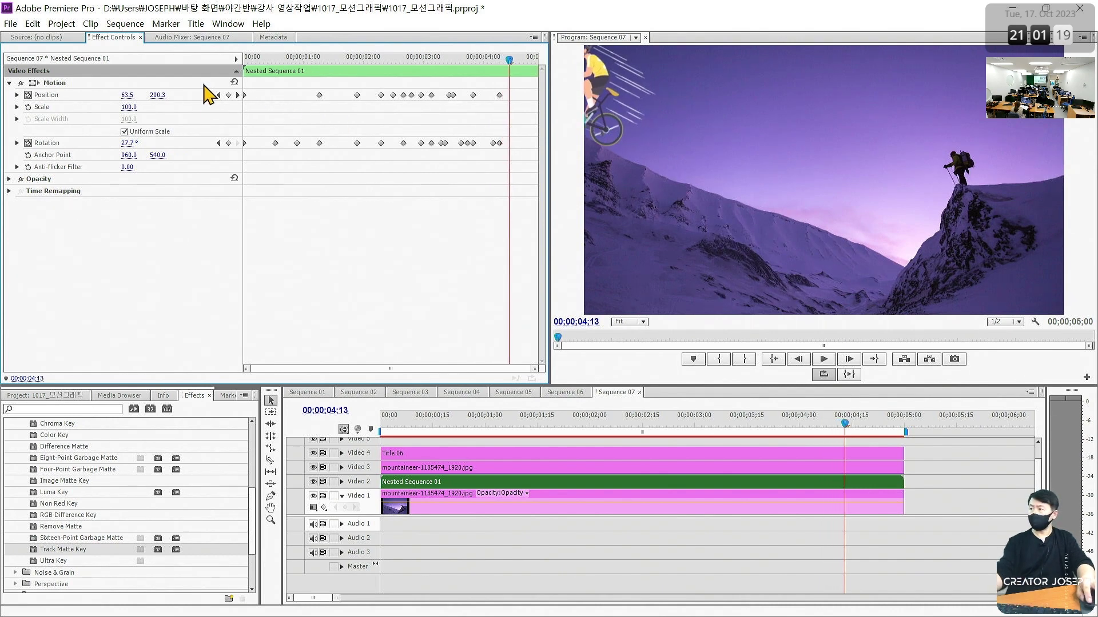
left_click_drag(158, 95, 159, 95)
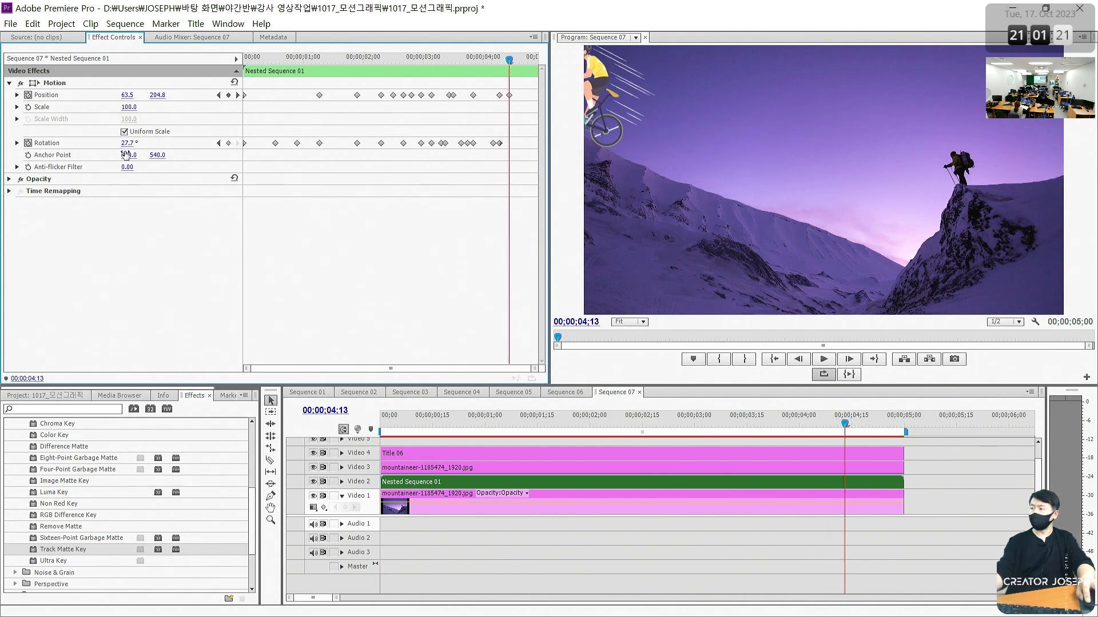
key("Right")
key("Right")
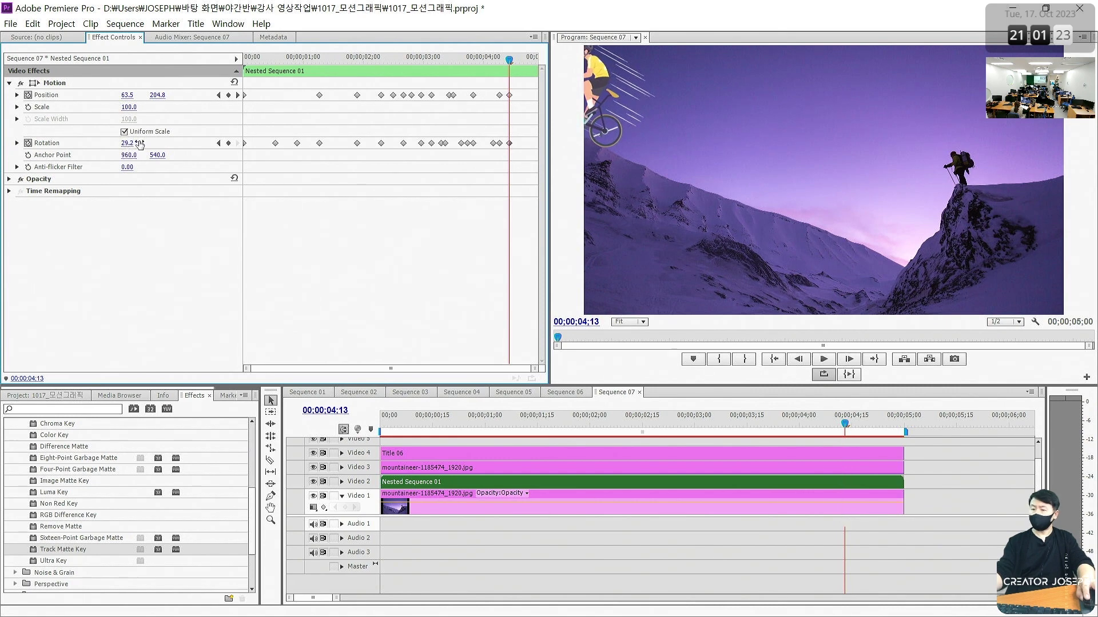
key("Right")
key("Home")
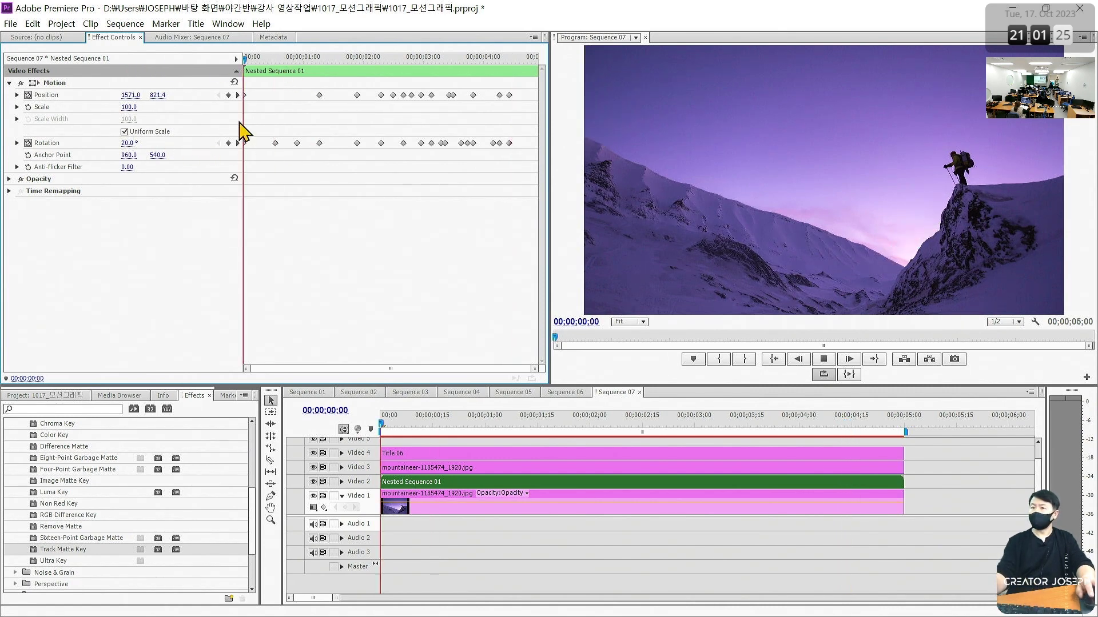
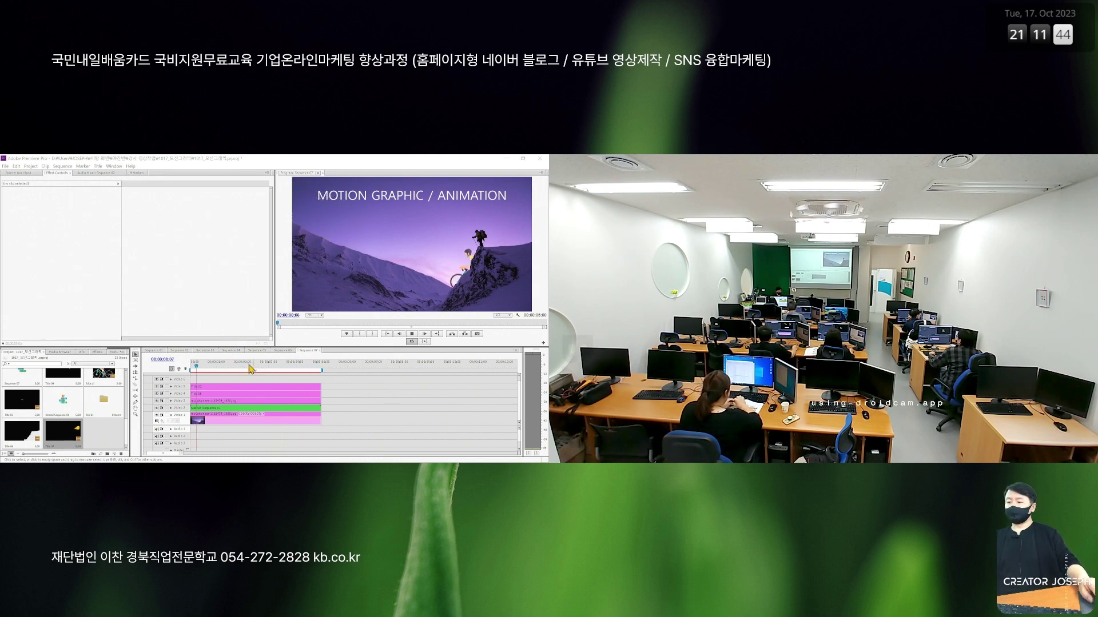
Stop playback on the cyclist frame at 00;00;01;13 and deselect Title 07 in the Project panel.
left_click(288, 431)
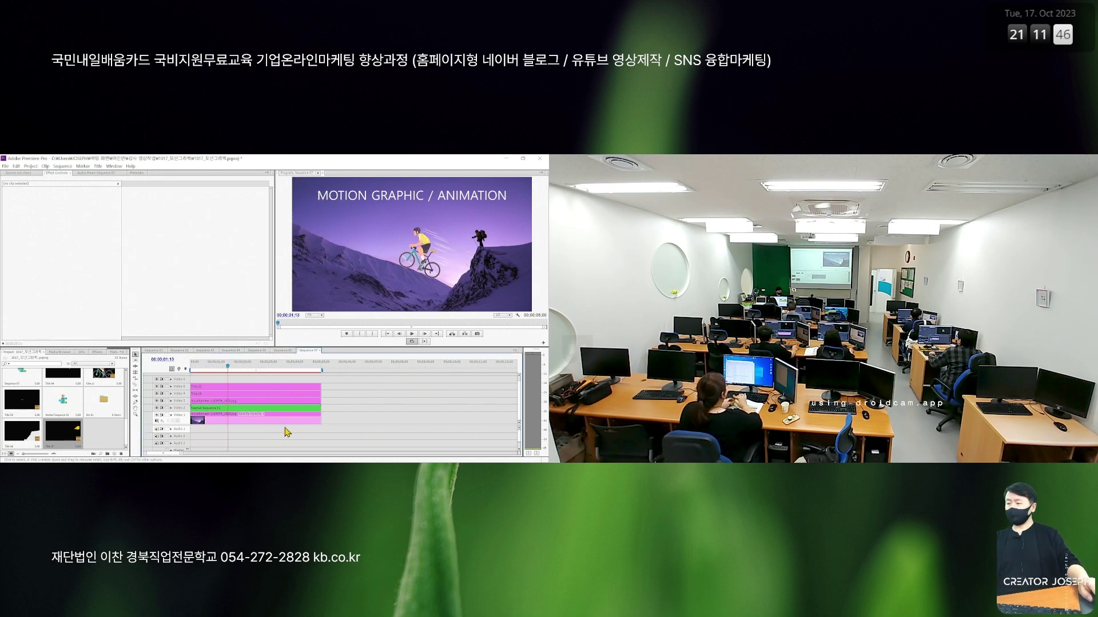
left_click(108, 436)
key("alt+Tab")
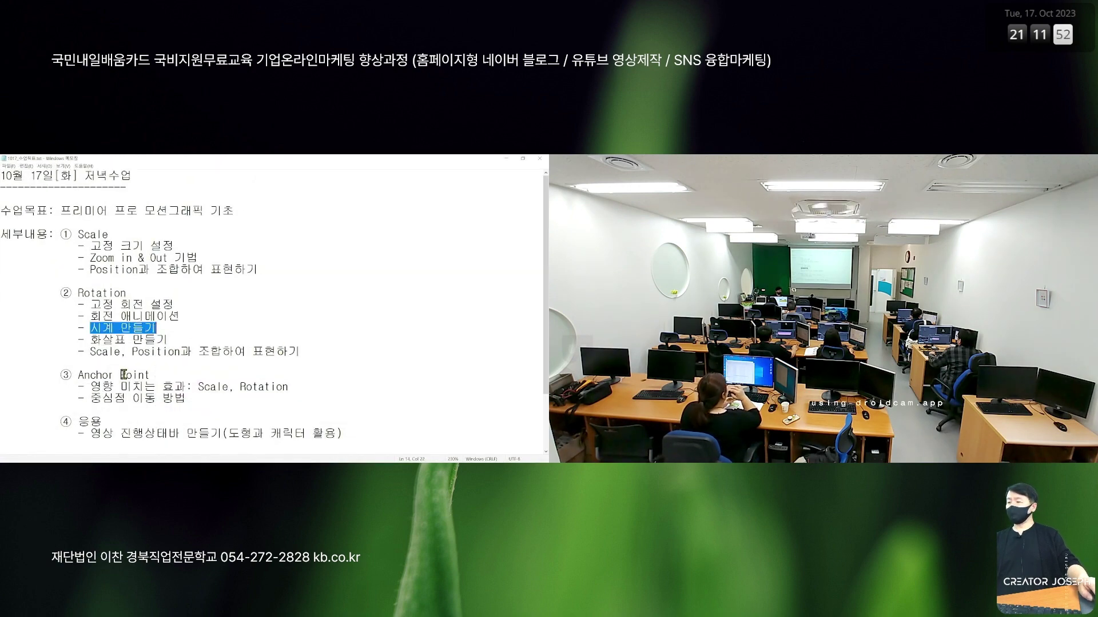
left_click_drag(79, 426, 303, 443)
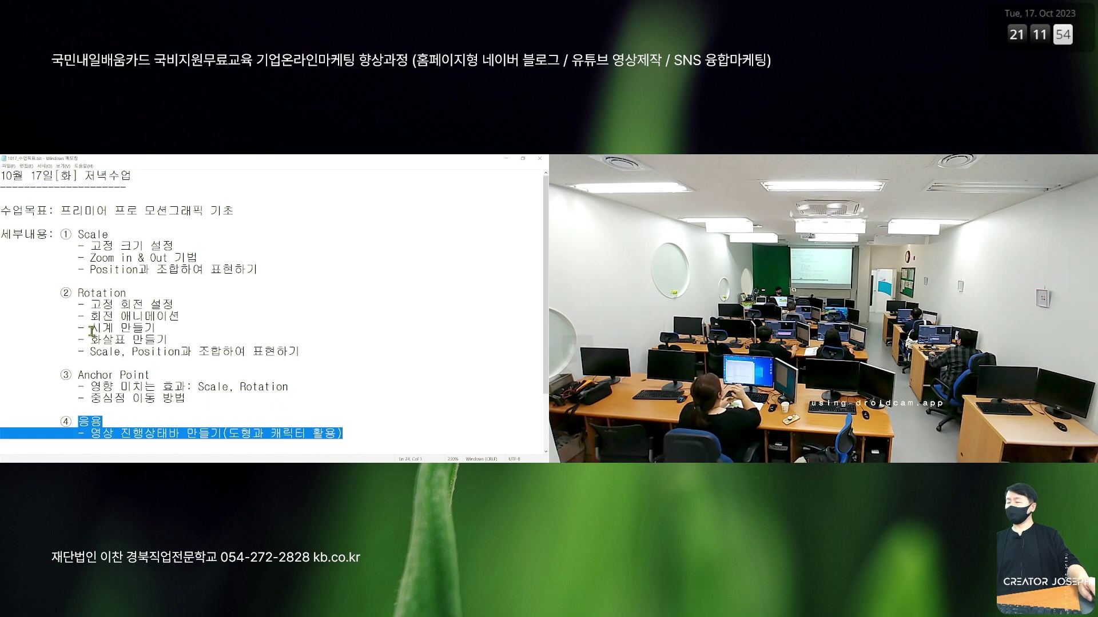
left_click_drag(92, 331, 182, 330)
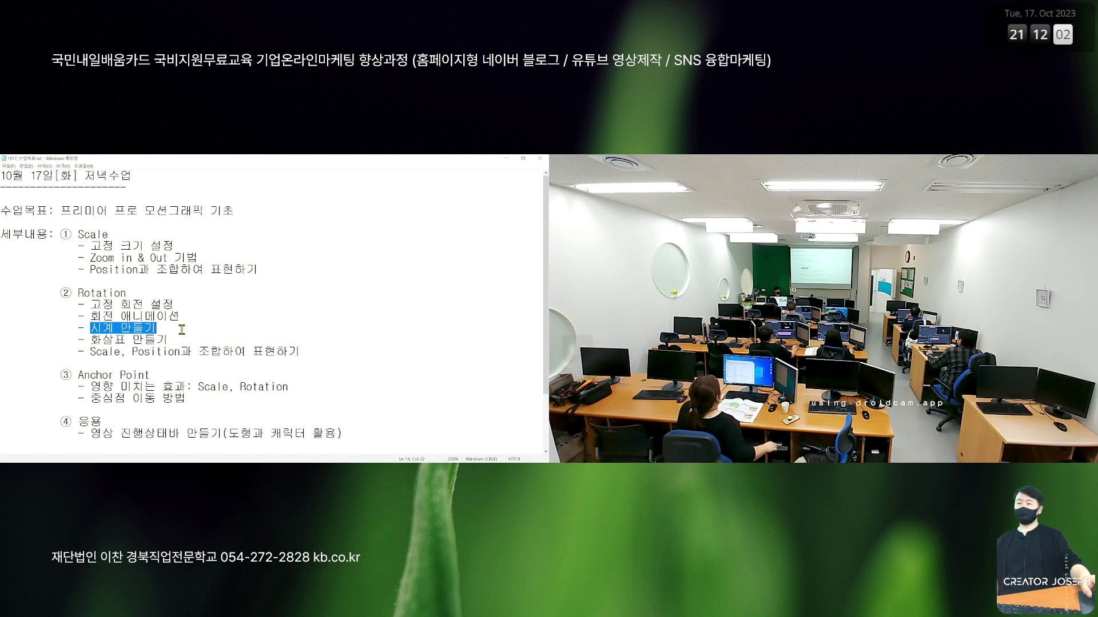
left_click(276, 273)
left_click_drag(85, 436, 308, 436)
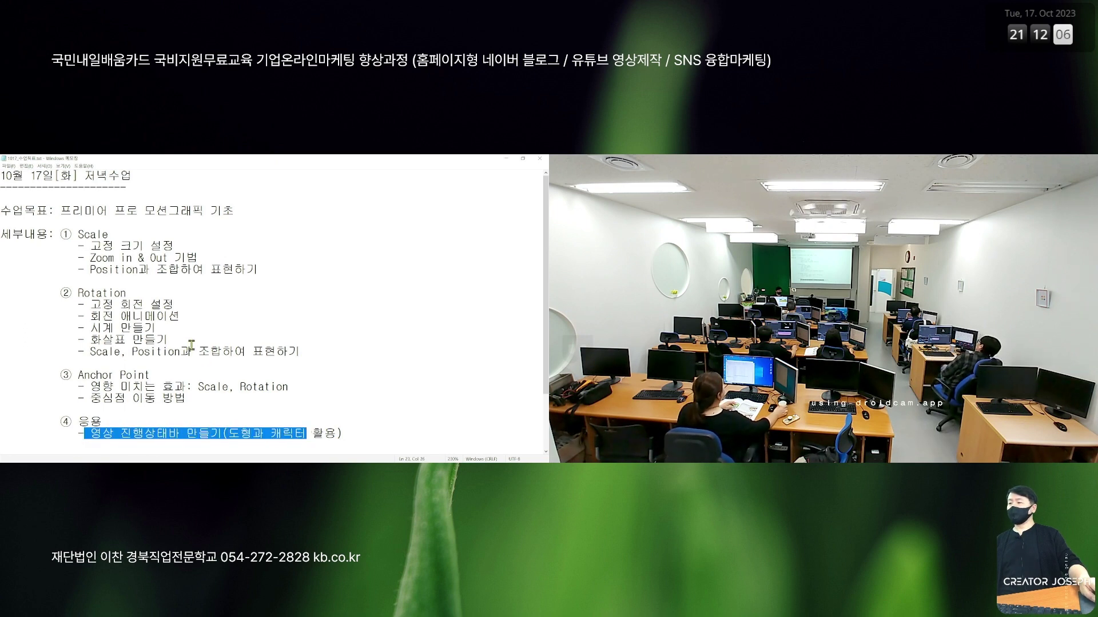
left_click_drag(169, 342, 150, 344)
left_click_drag(127, 296, 171, 341)
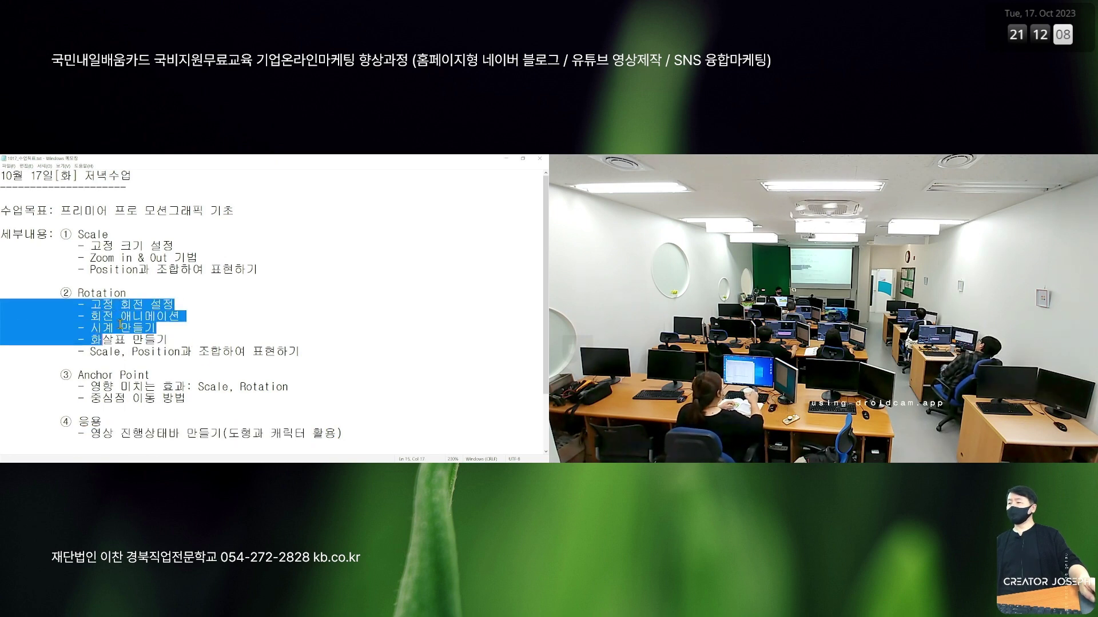
left_click(120, 328)
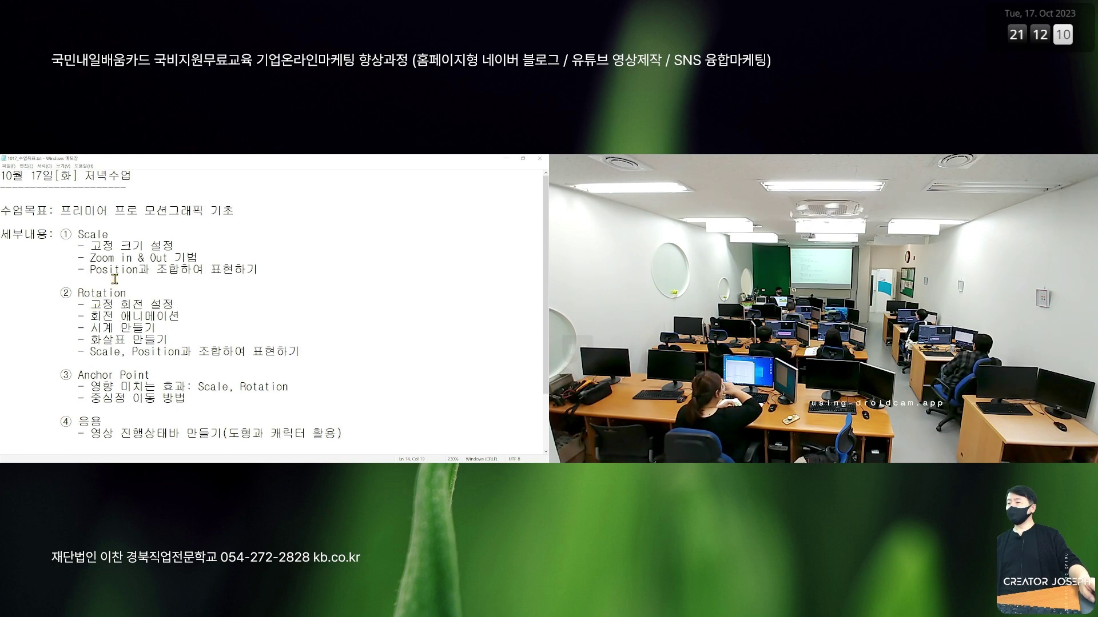
left_click_drag(76, 234, 156, 258)
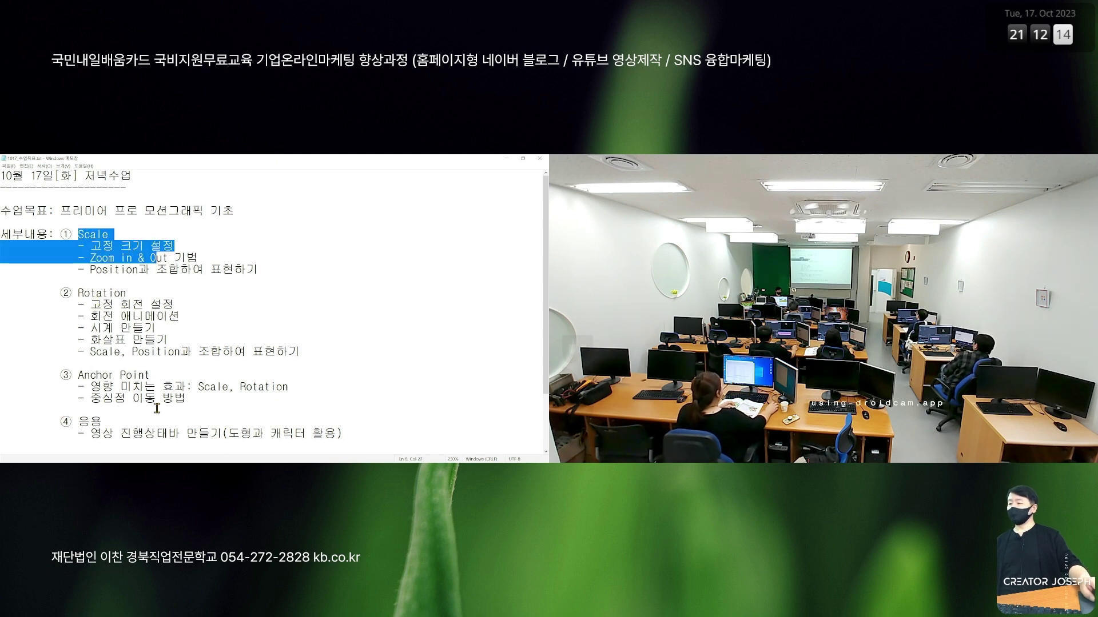
left_click_drag(78, 423, 183, 434)
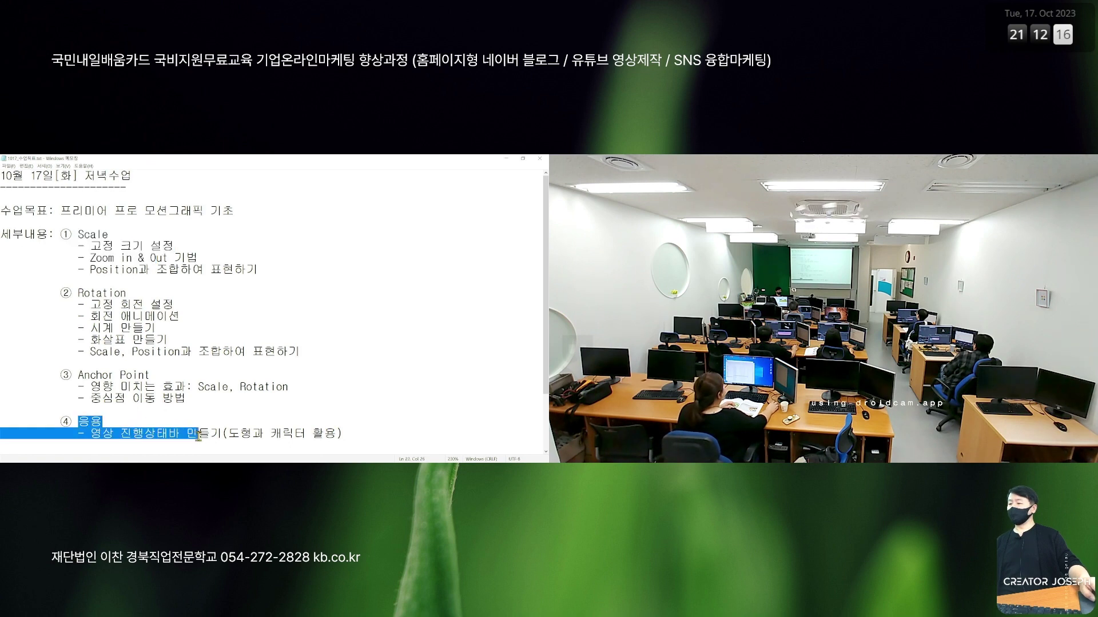
left_click(158, 436)
left_click_drag(96, 430, 177, 432)
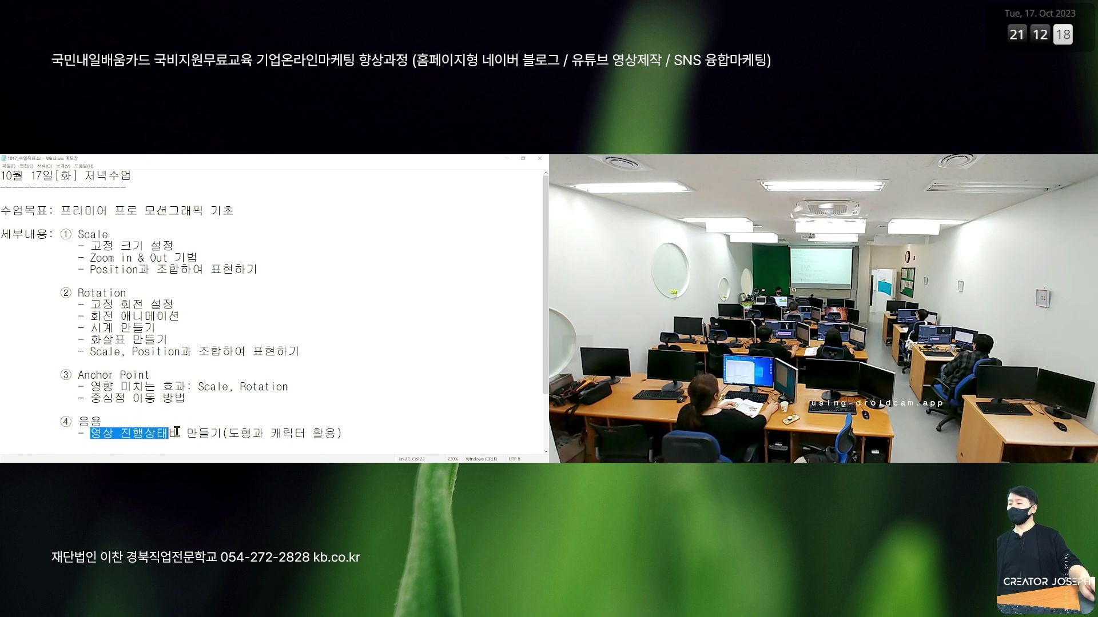
left_click(418, 265)
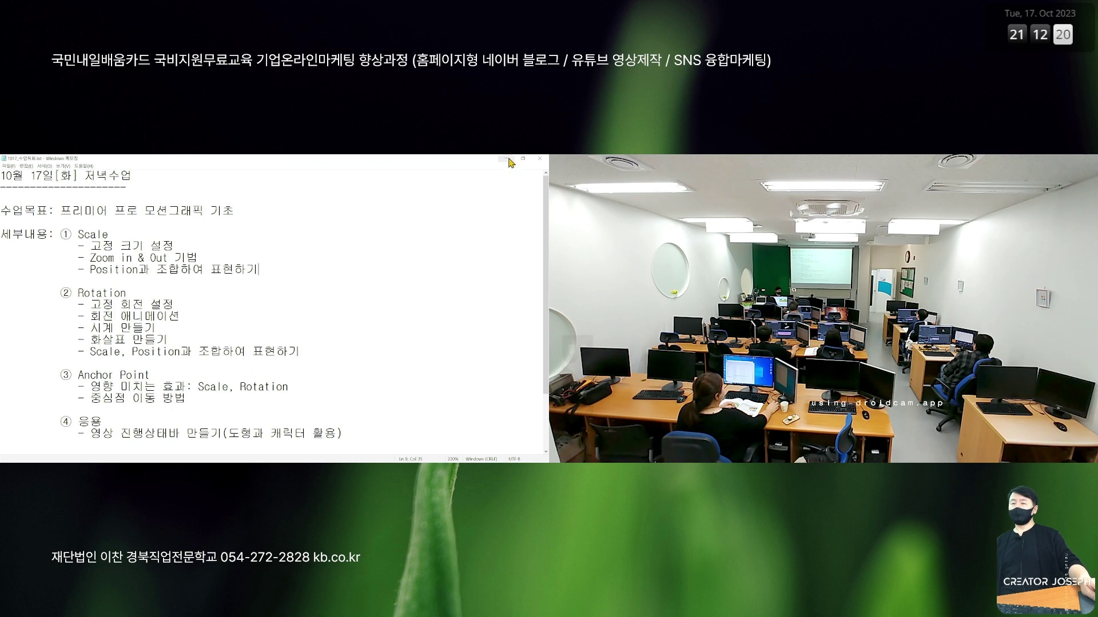
key("alt+Tab")
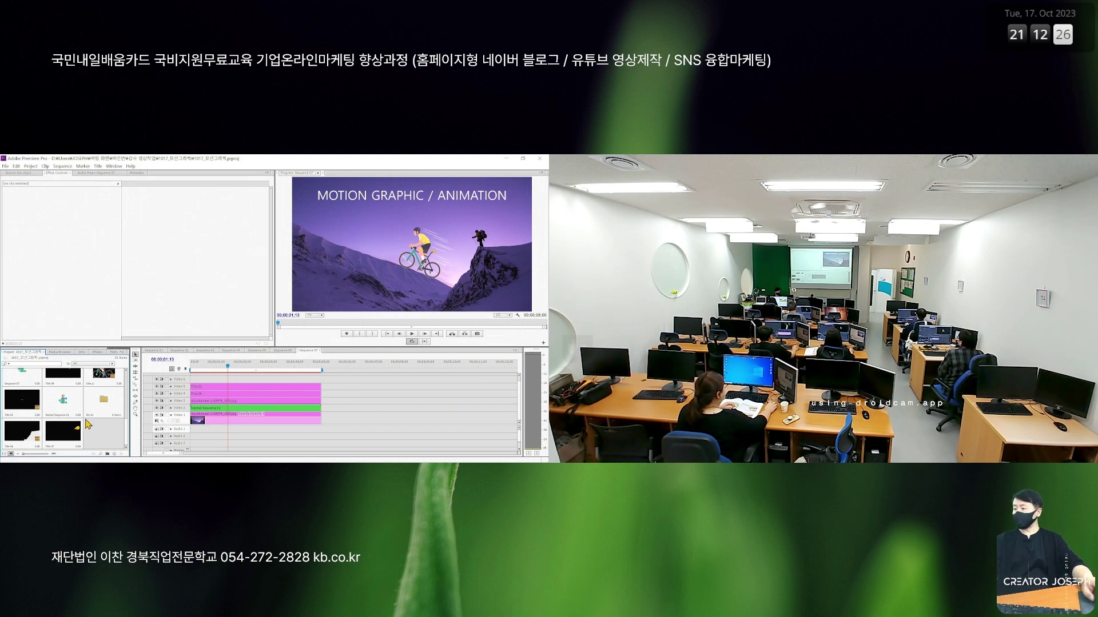
Create a new sequence named 시계 from File > New > Sequence.
scroll(89, 424, "down", 5)
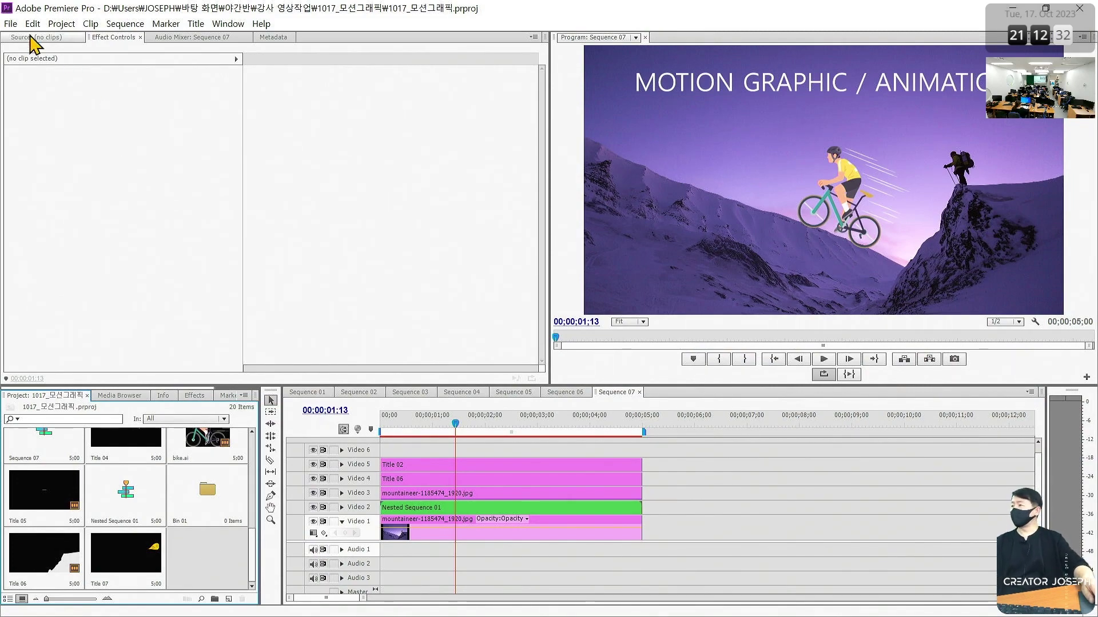
left_click(11, 24)
mouse_move(34, 39)
left_click(261, 53)
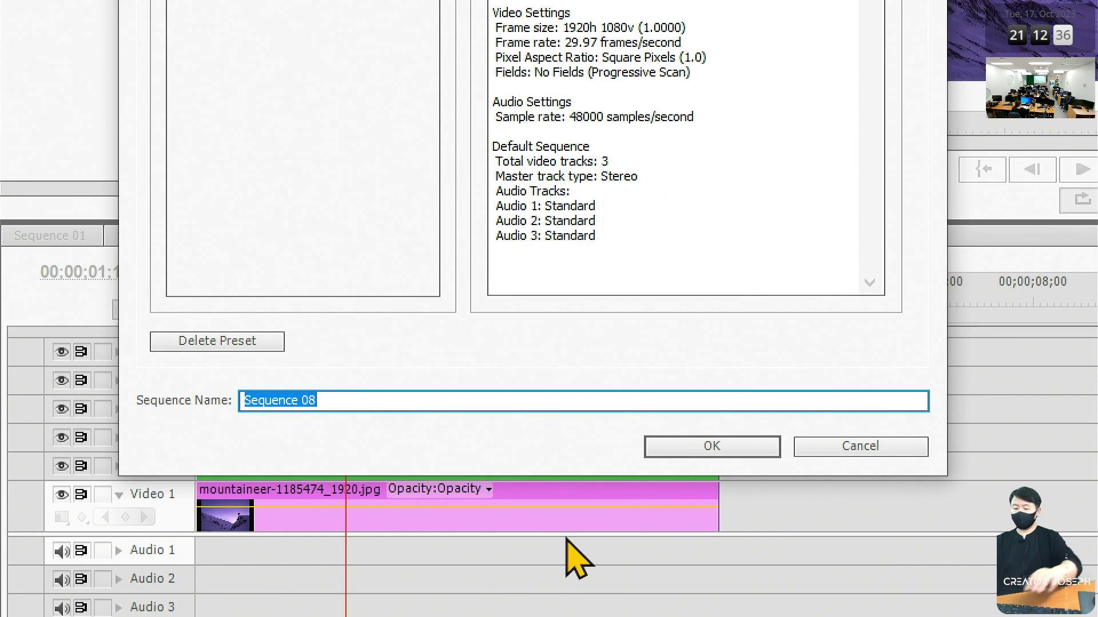
type("시계")
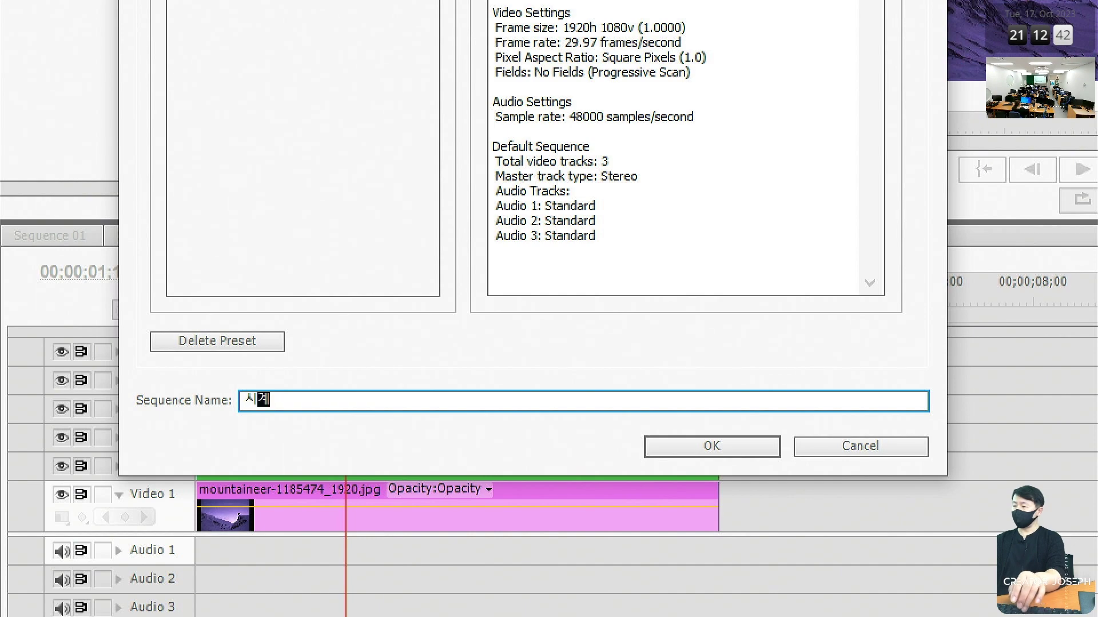
key("Return")
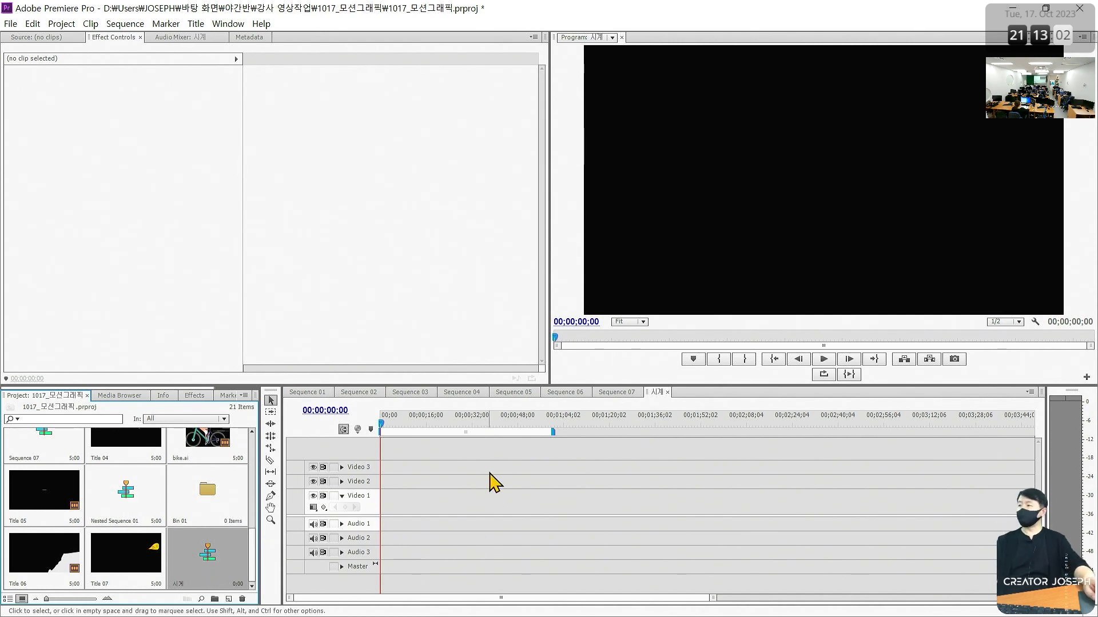
Create a 1920×1080 title named 시계 몸체 and open its blank canvas in the Titler.
left_click(10, 24)
mouse_move(30, 38)
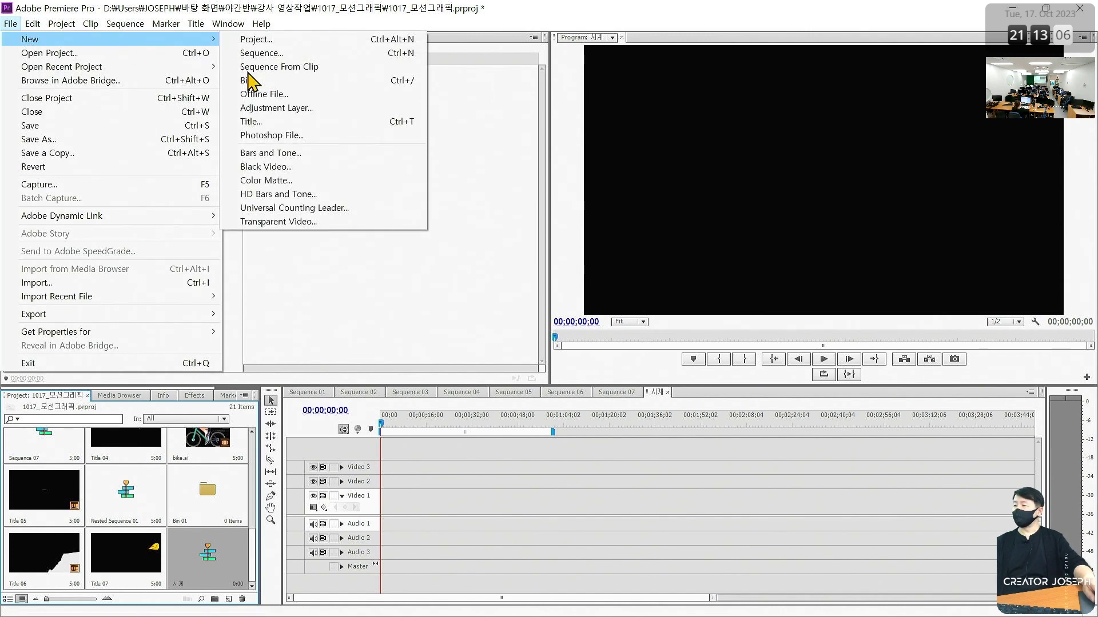
left_click(255, 121)
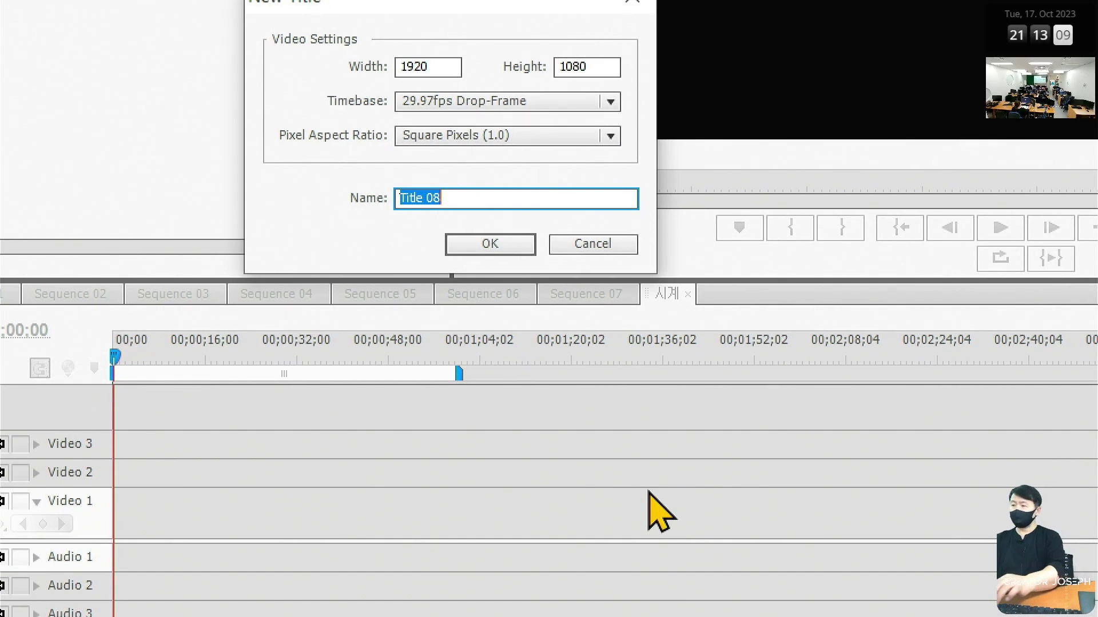
type("t")
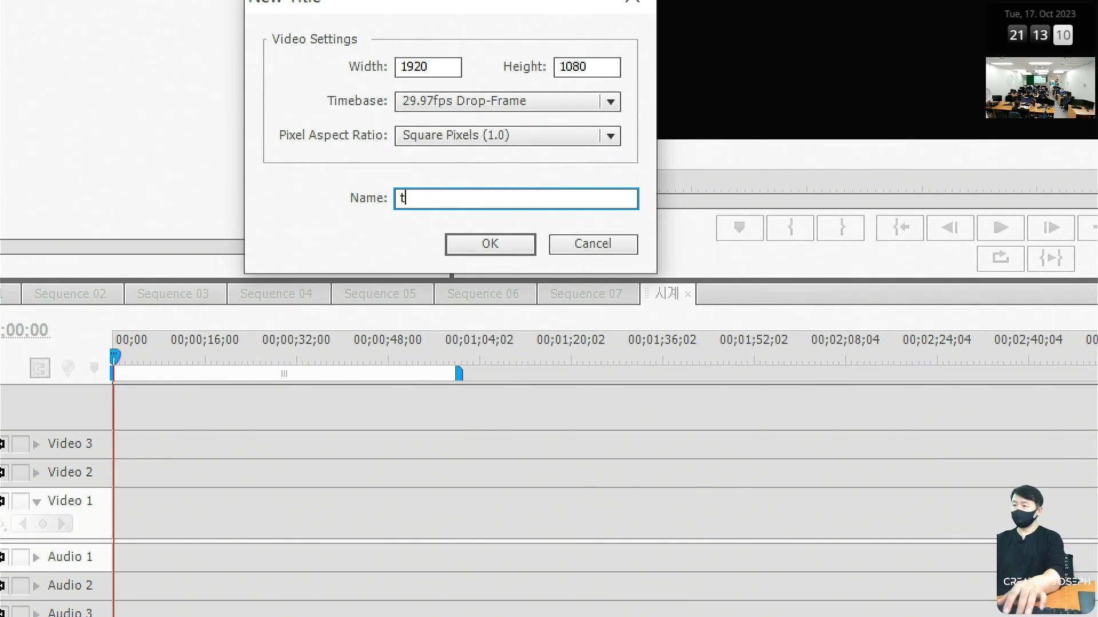
key("BackSpace")
type("시계 몸체")
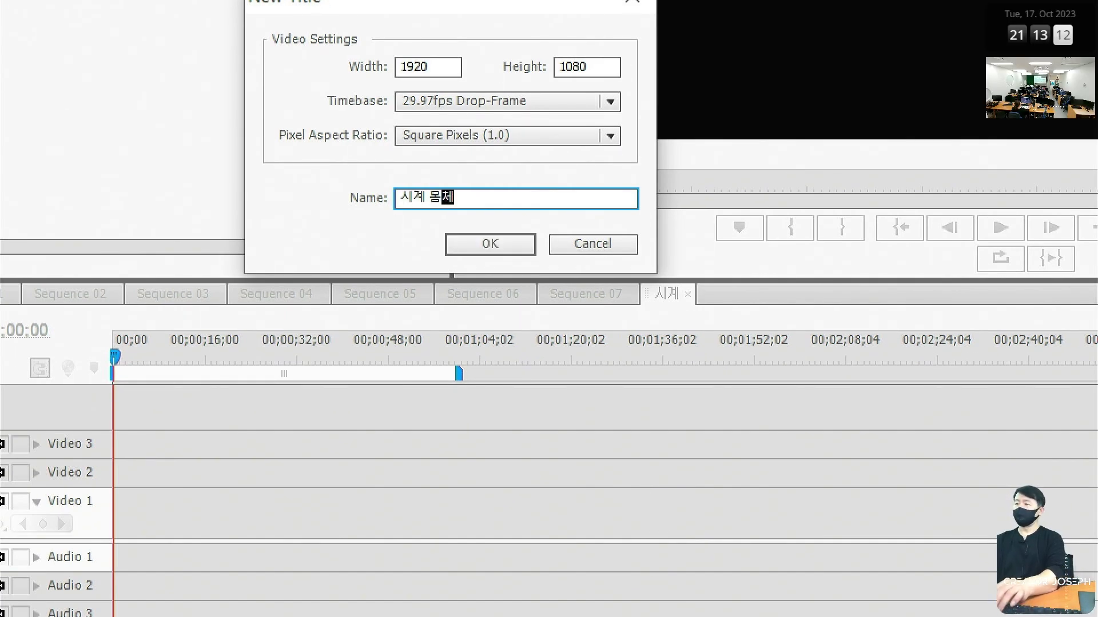
key("Return")
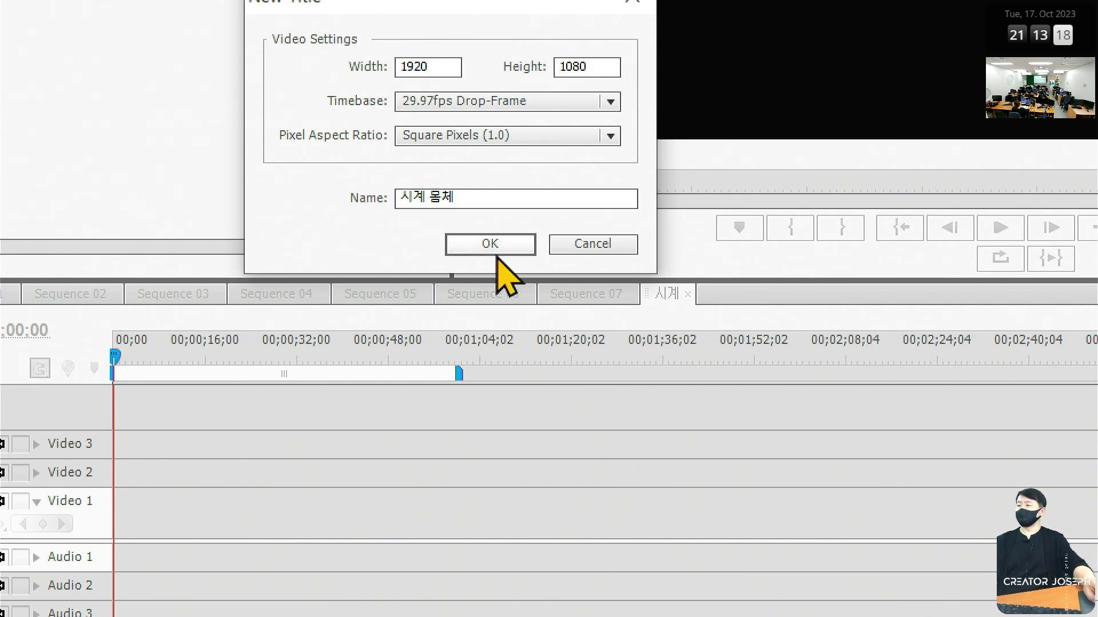
left_click(512, 247)
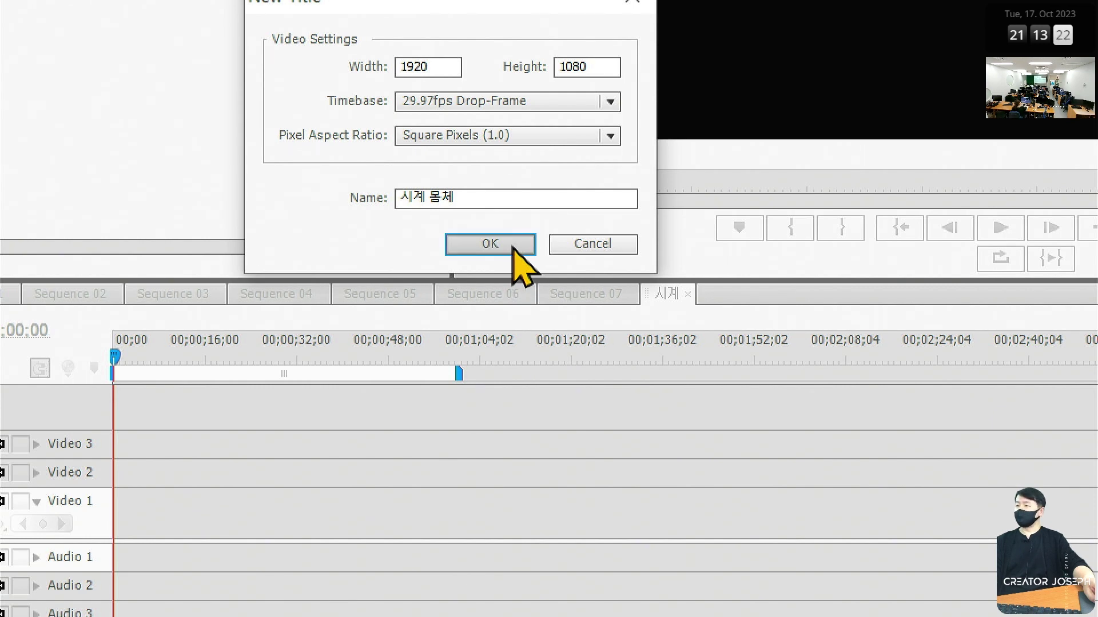
left_click(518, 255)
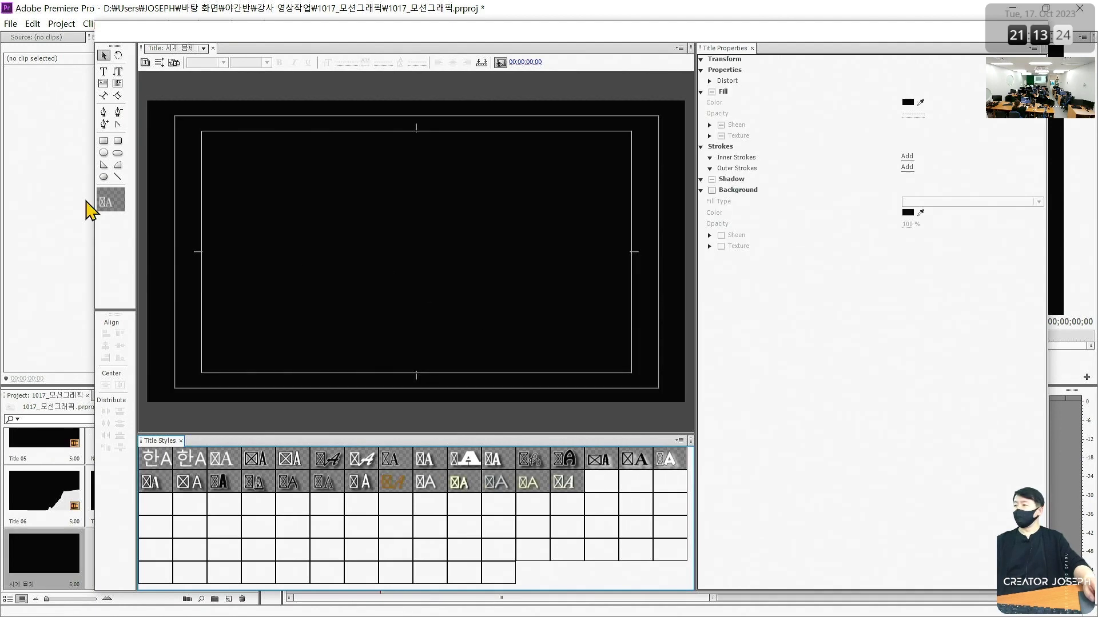
Draw a large white circle and centre it vertically and horizontally in the frame.
left_click(103, 176)
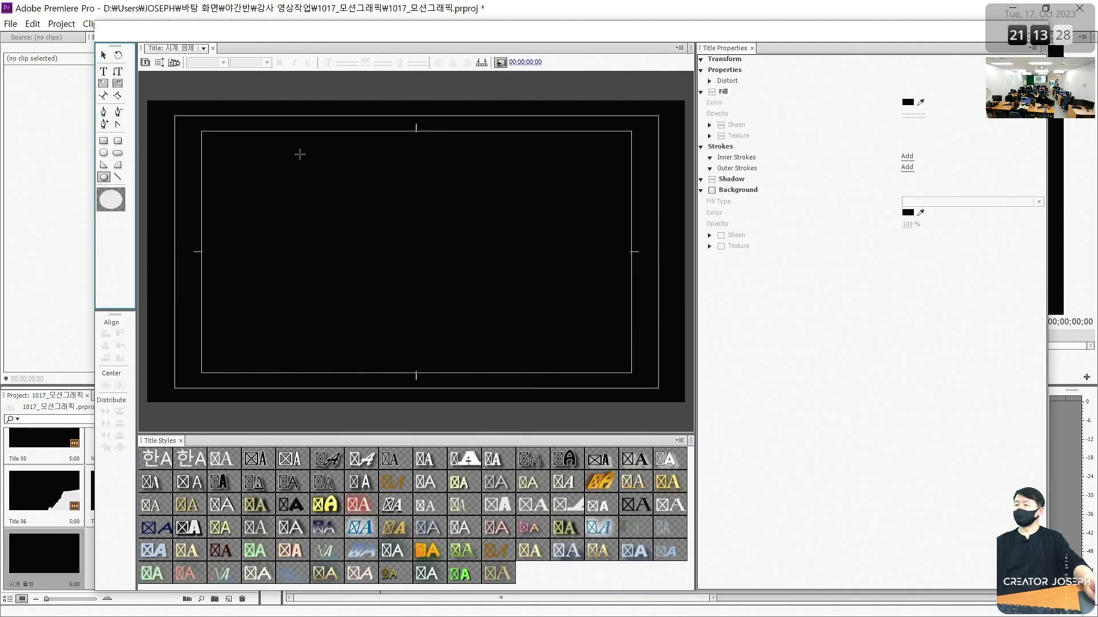
mouse_move(292, 141)
left_mouse_down()
mouse_move(491, 320)
mouse_move(518, 363)
left_mouse_up()
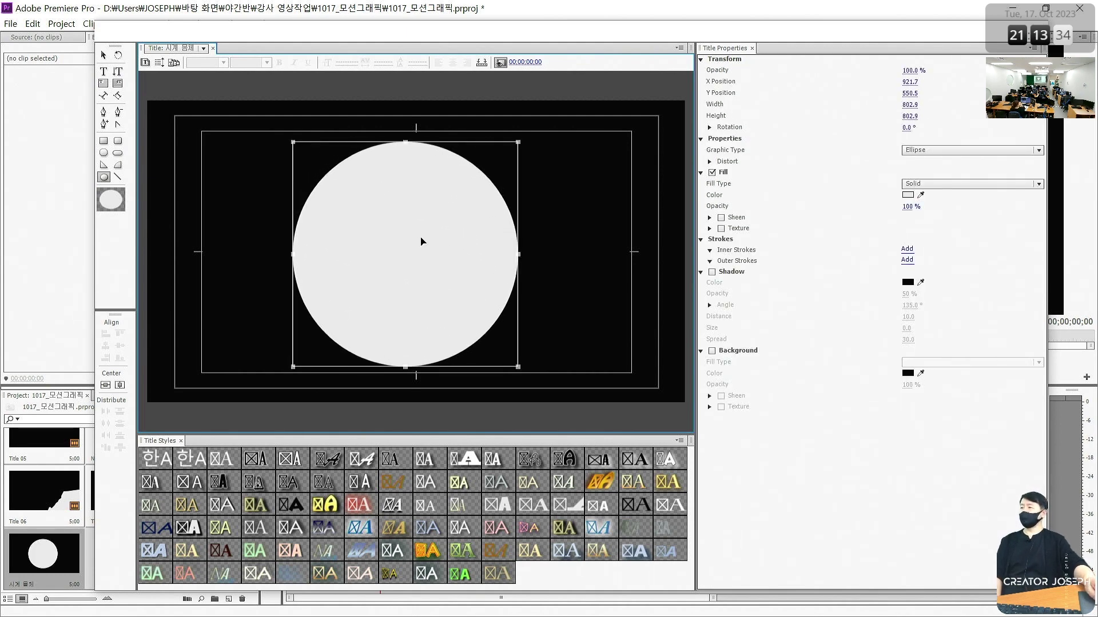
left_click(105, 56)
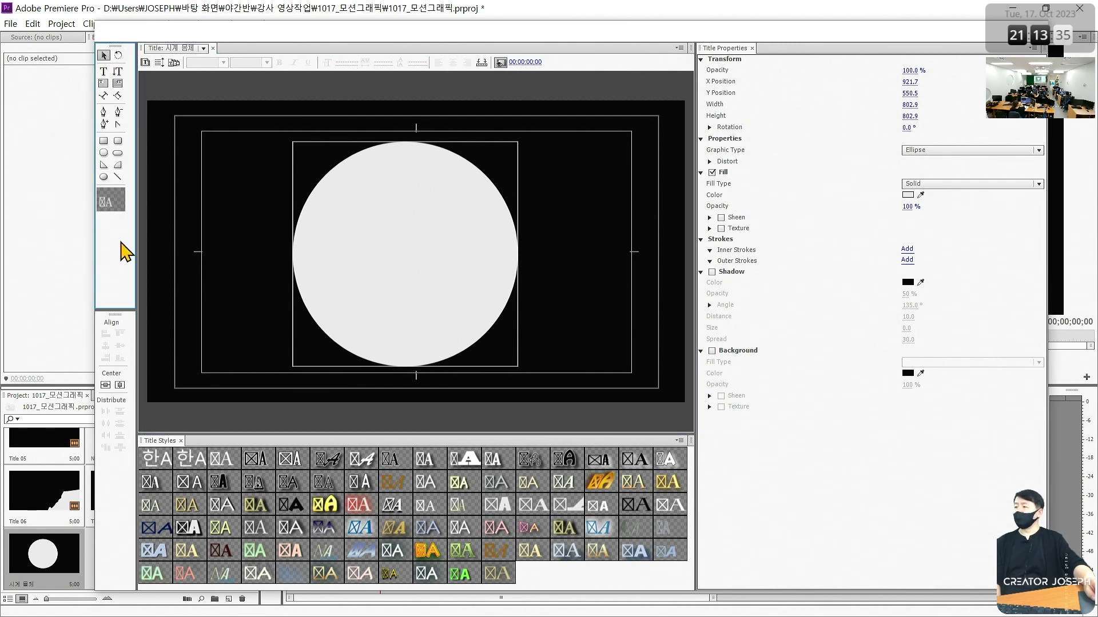
left_click(105, 384)
left_click(120, 385)
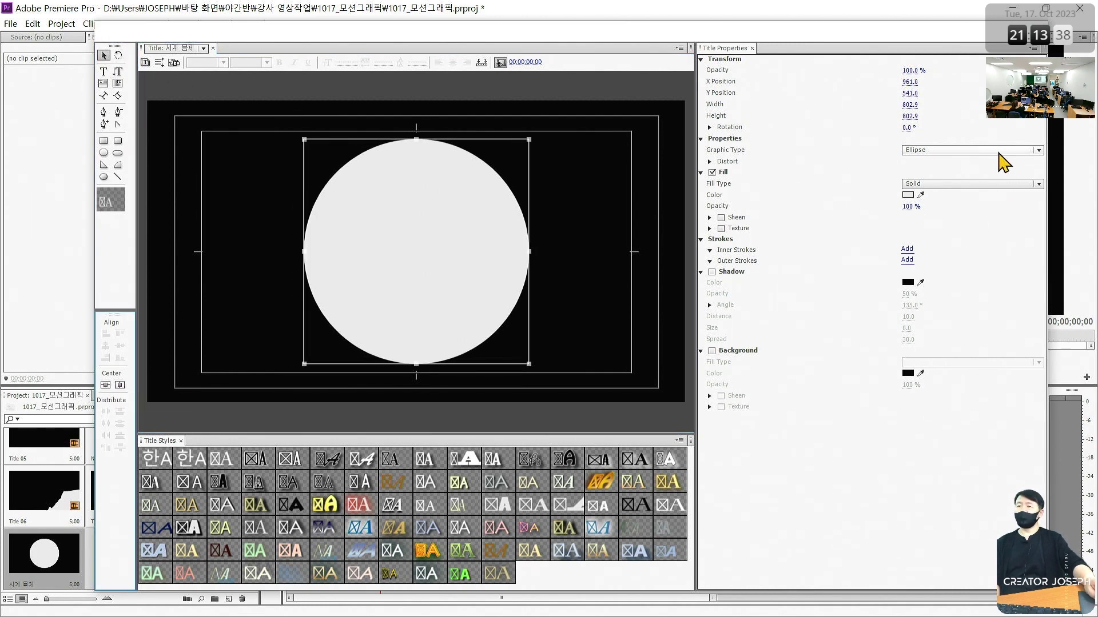
Make the circle an Open Bezier outline with line width 20, keeping the fill white.
left_click(1005, 150)
left_click(996, 277)
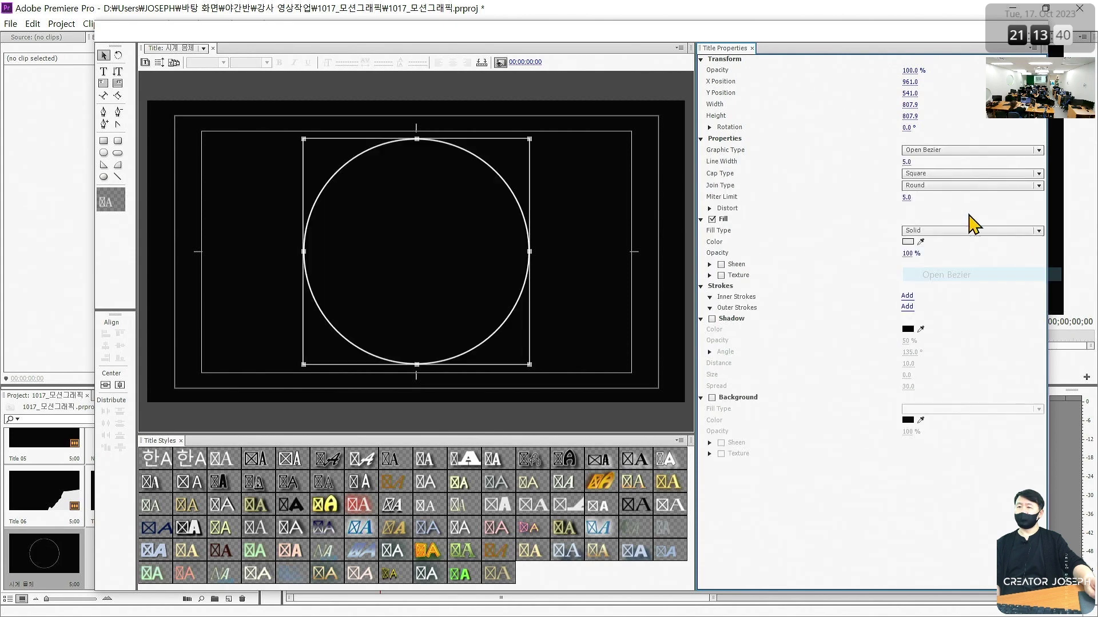
type("10")
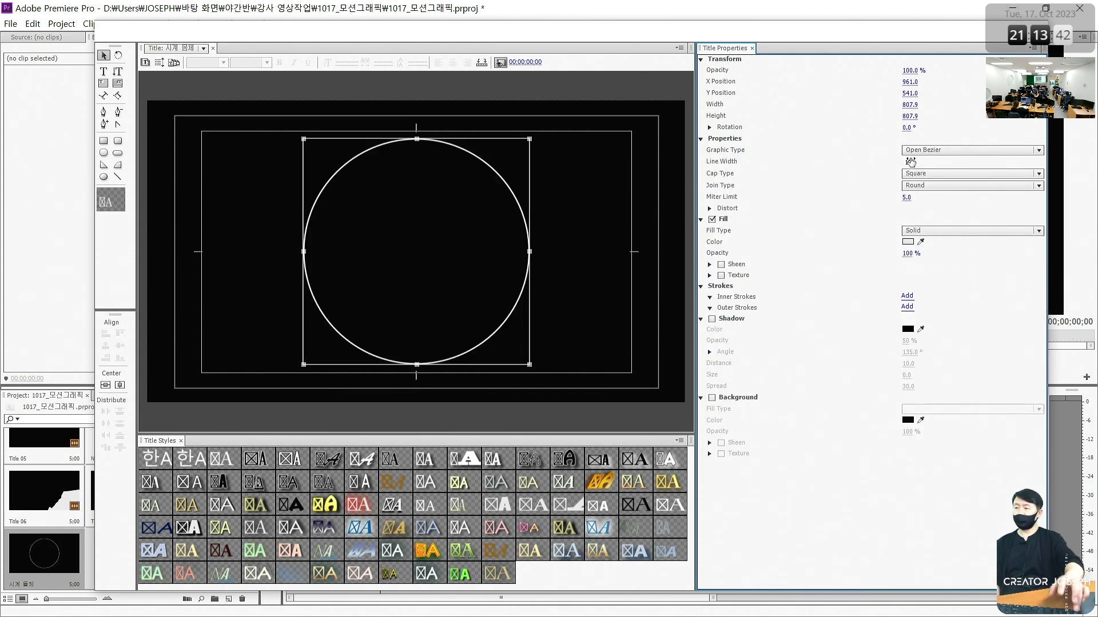
key("Return")
left_click(908, 161)
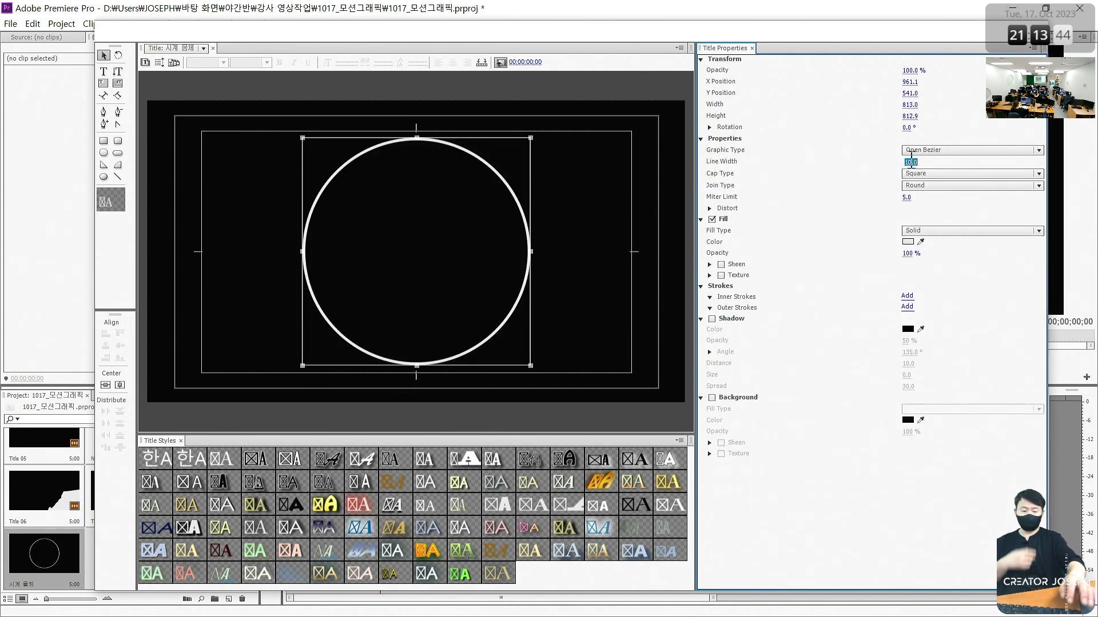
type("20")
key("Return")
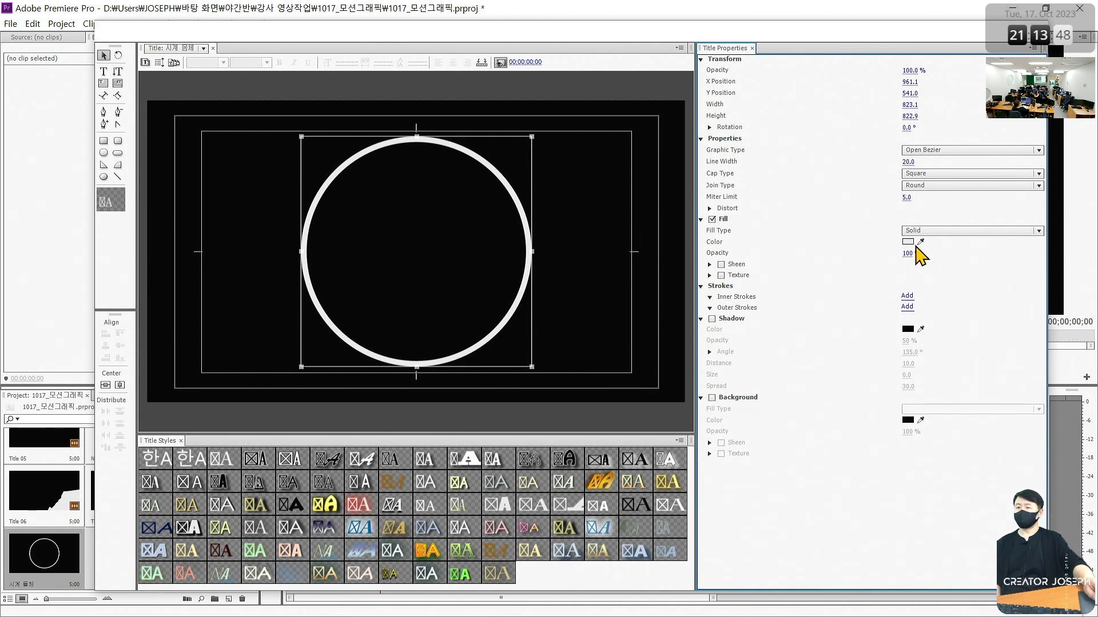
left_click(907, 242)
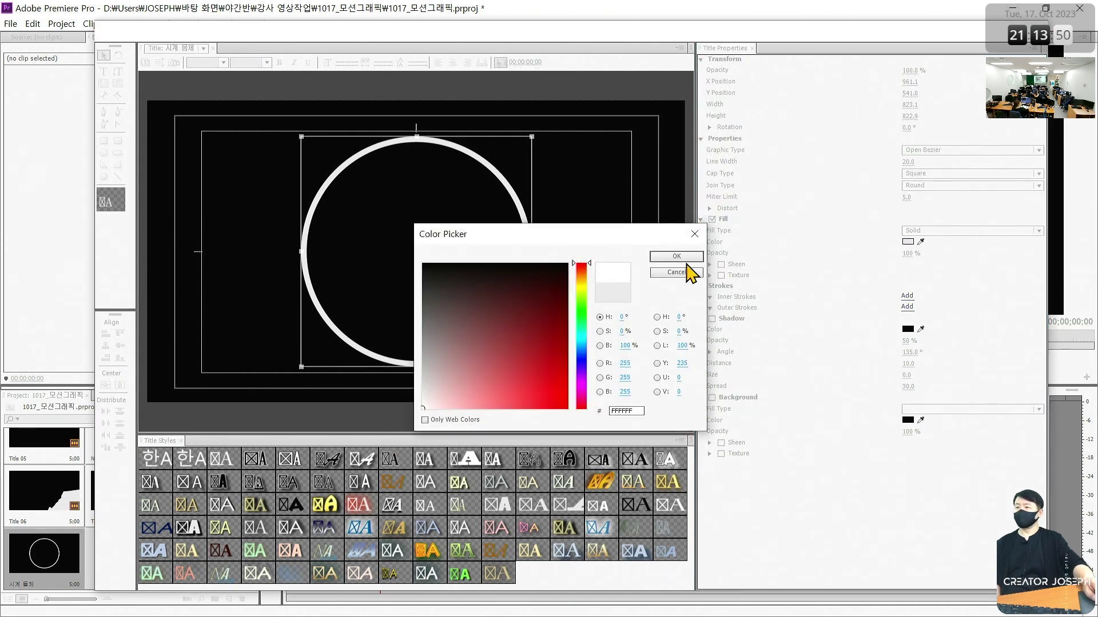
left_click(685, 260)
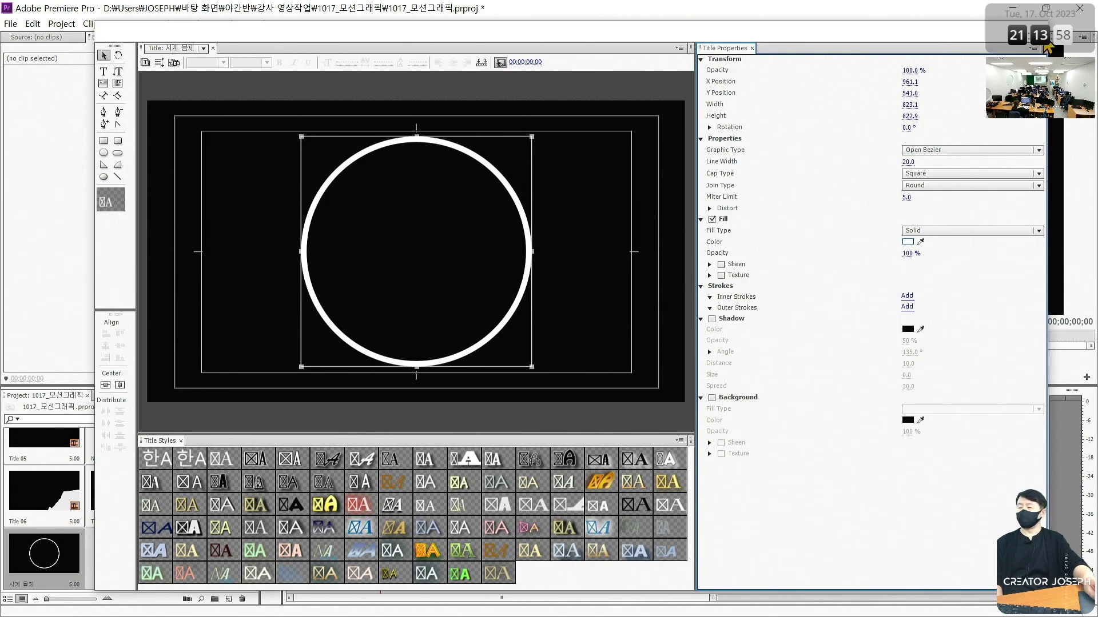
Drag the 시계 몸체 title to the start of Video 1 and zoom the timeline in on it.
left_click(1044, 45)
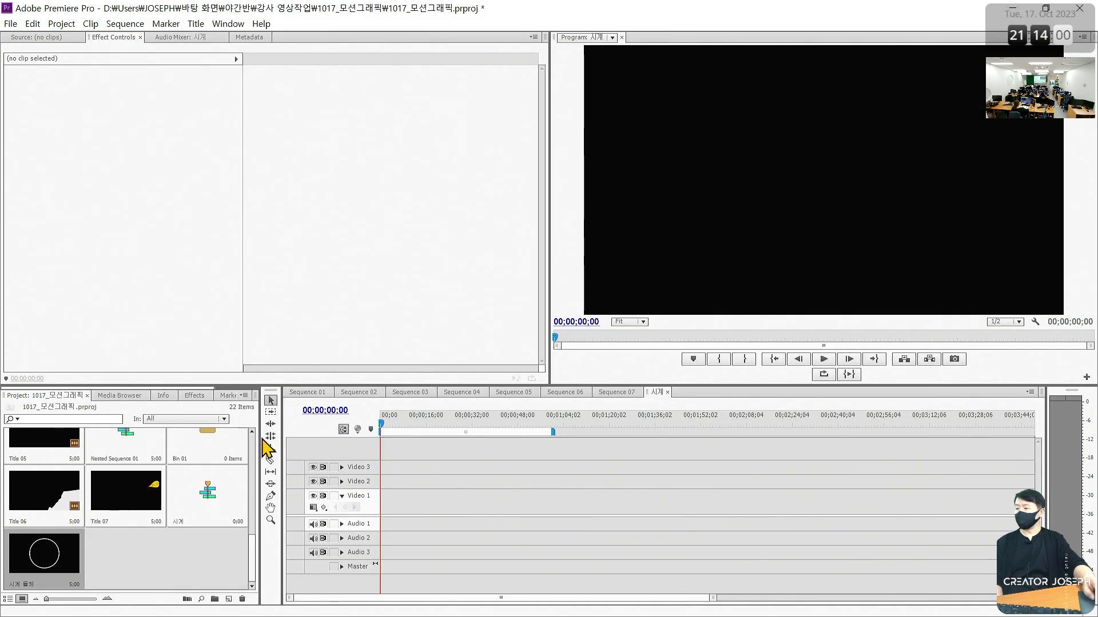
left_click_drag(56, 563, 395, 500)
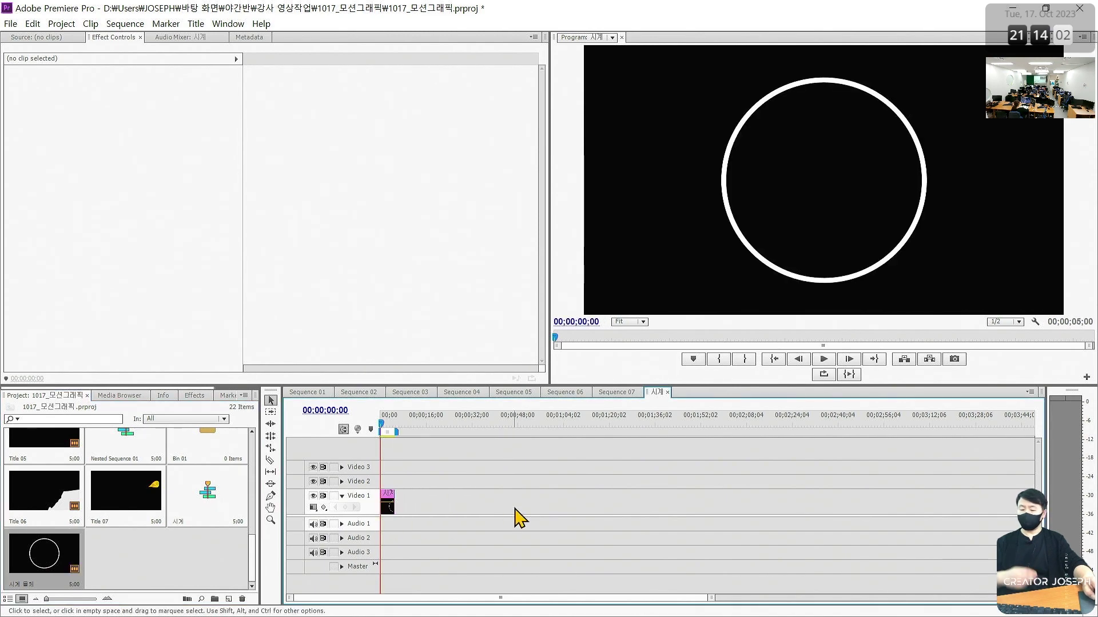
key("=")
key("=")
key("=")
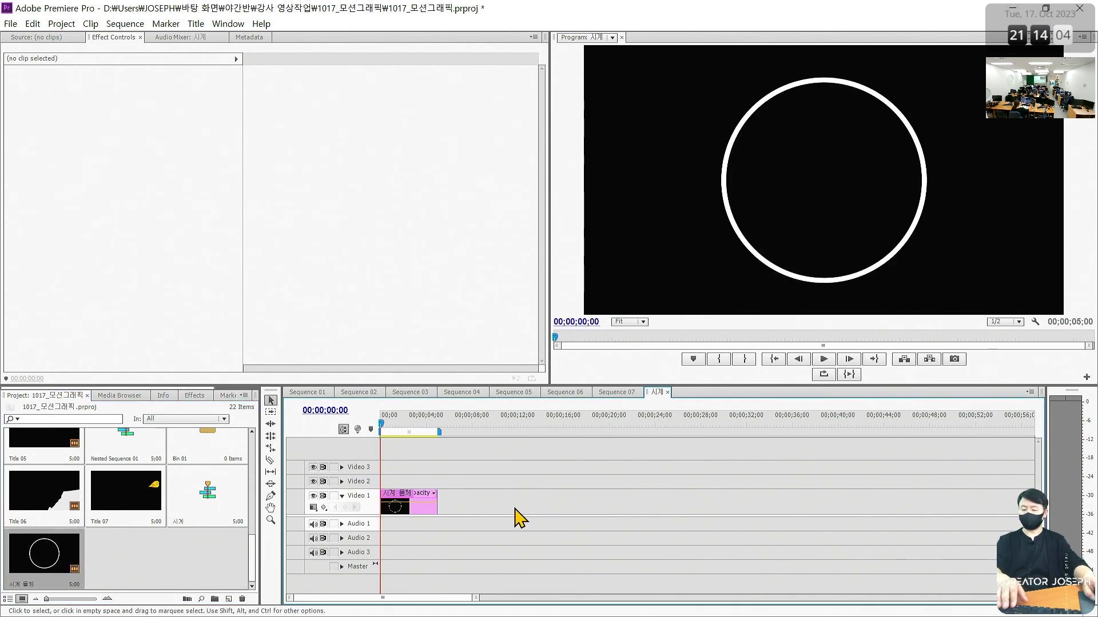
left_click(658, 534)
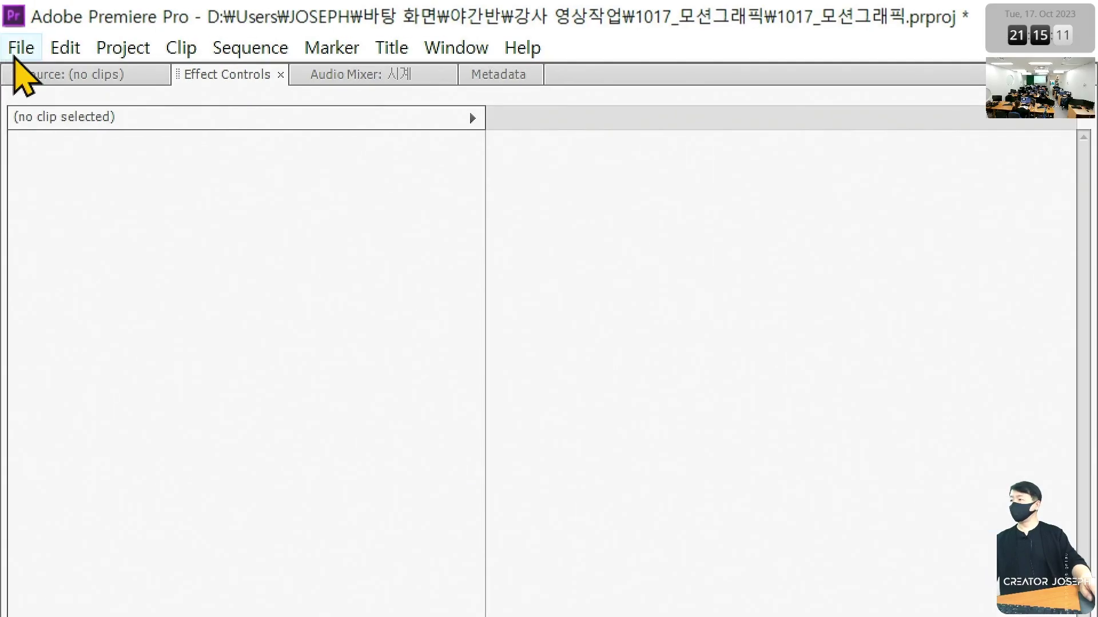
Create a new 1920×1080 title named 시계 시침.
left_click(14, 49)
mouse_move(34, 78)
left_click(580, 243)
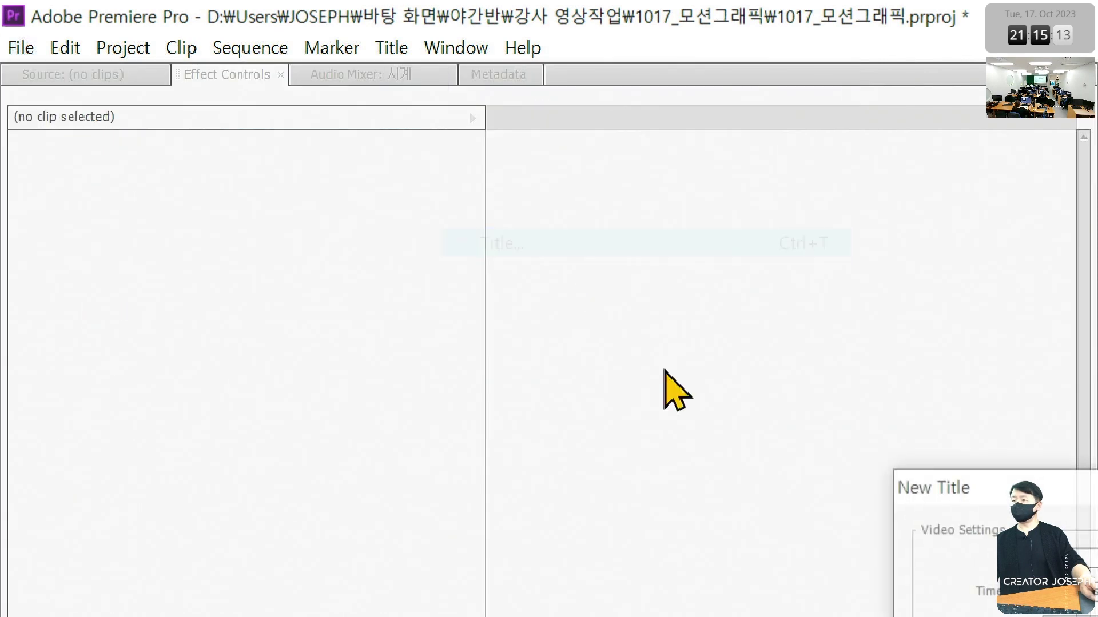
type("tlrP")
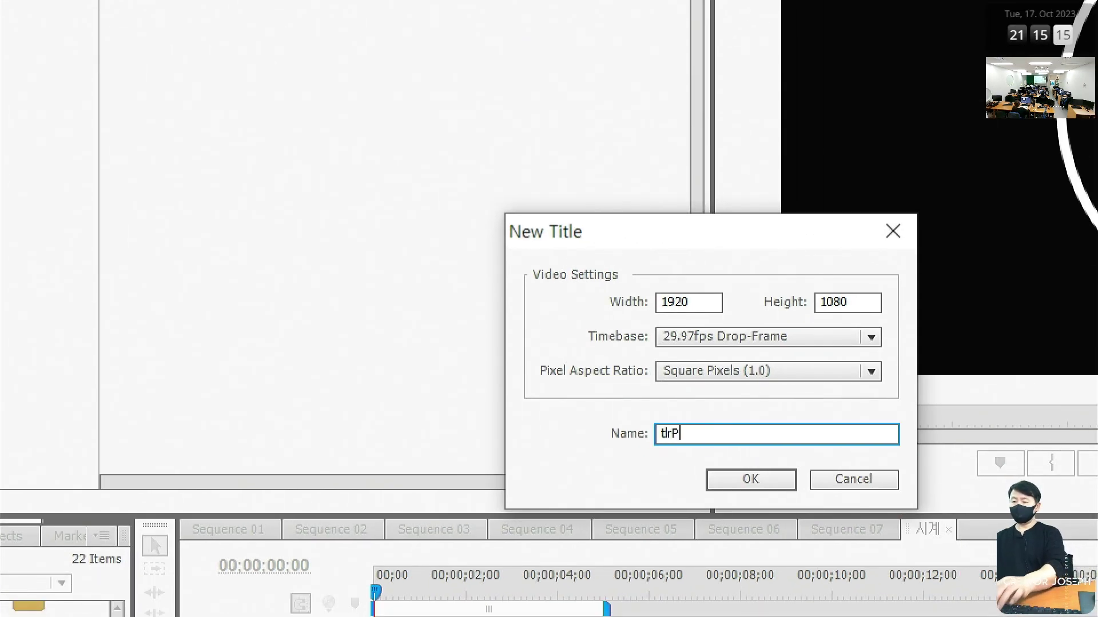
key("BackSpace")
key("BackSpace")
key("BackSpace")
key("BackSpace")
type("식")
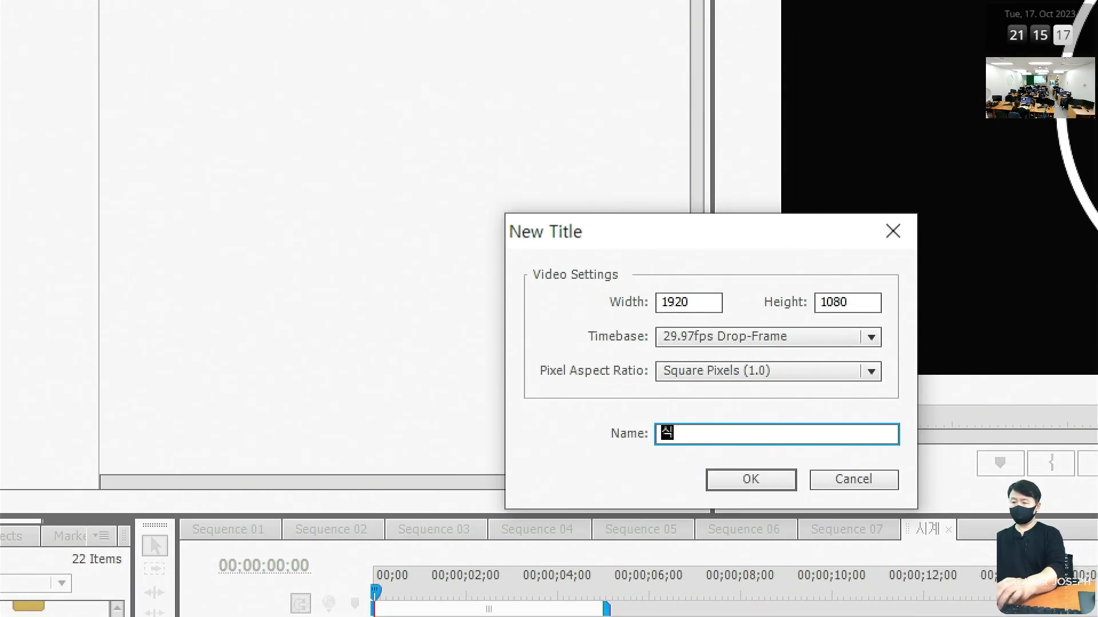
type("시계 숫")
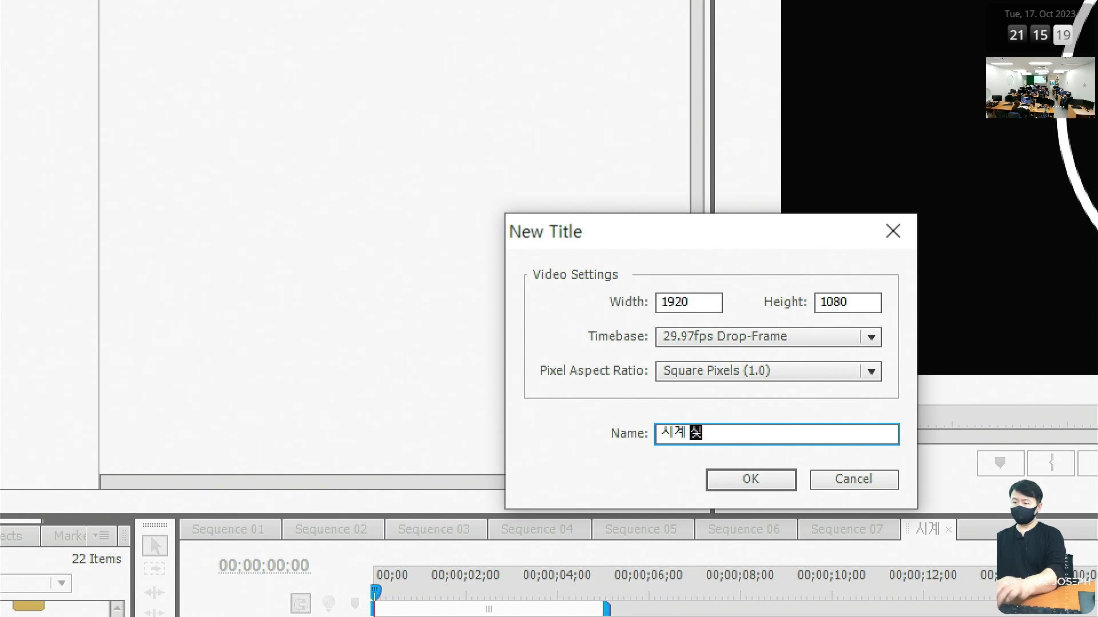
type("침")
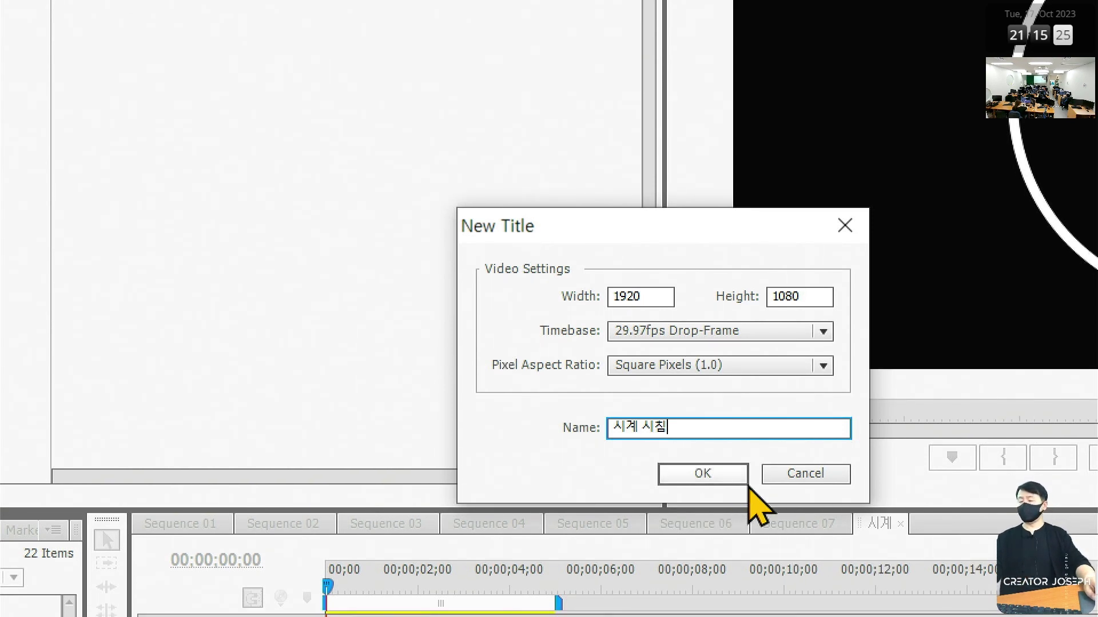
left_click(708, 477)
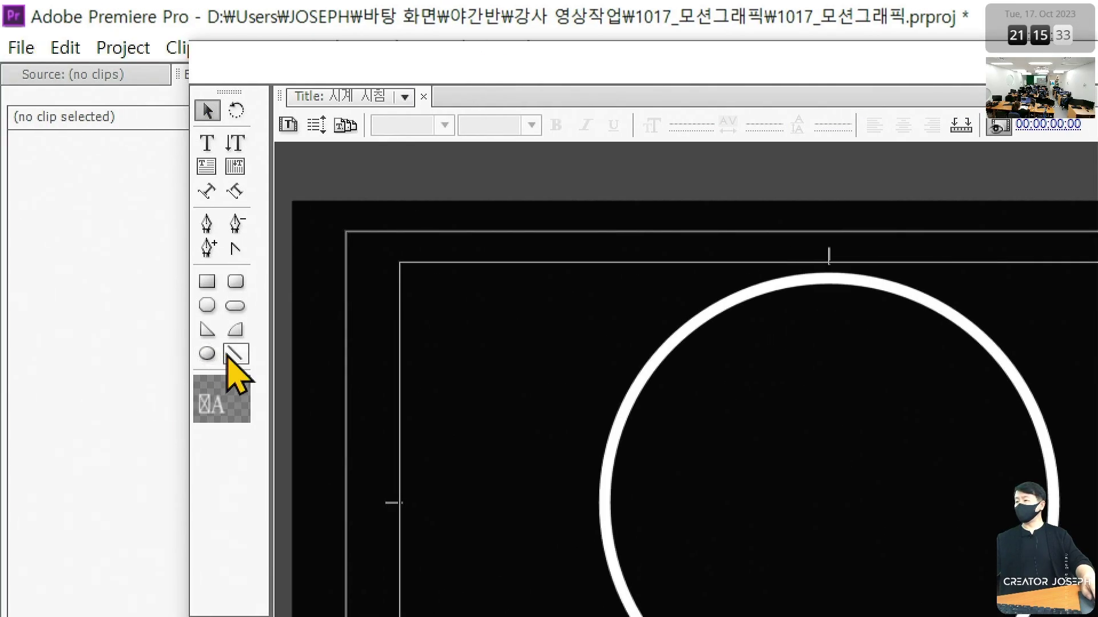
Draw a vertical line from the circle's centre plus two short horizontal lines.
left_click(235, 361)
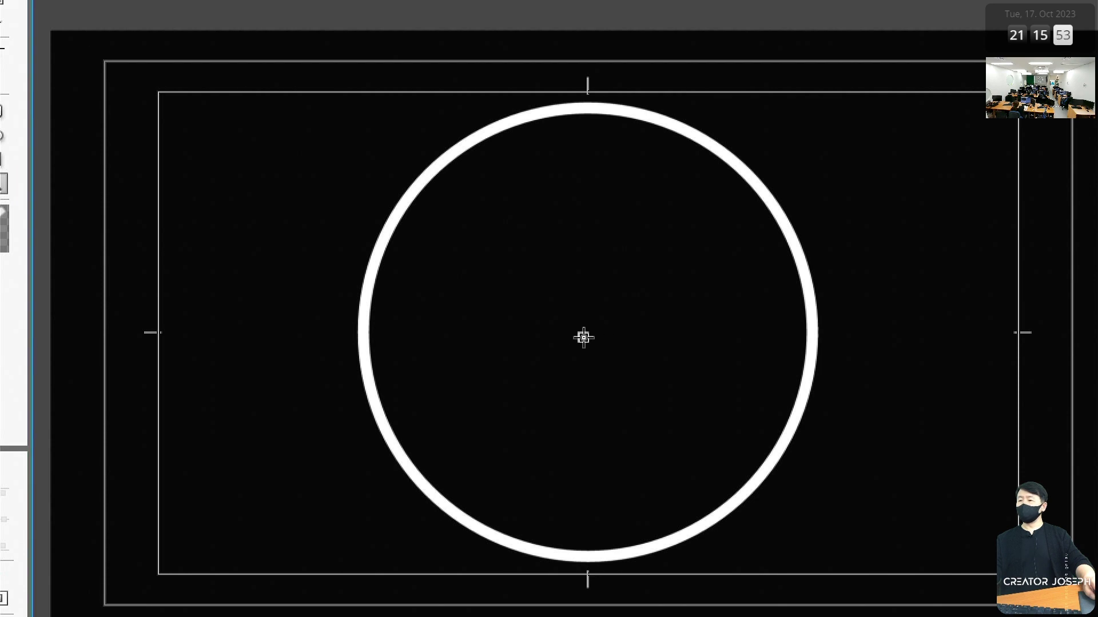
left_click(584, 251)
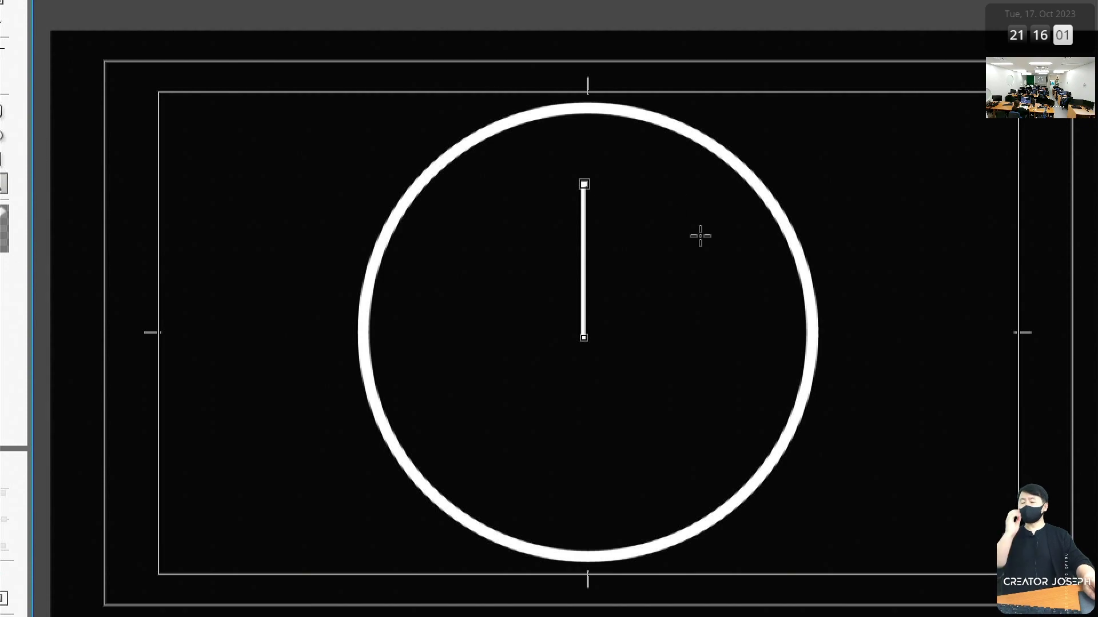
left_click(583, 318)
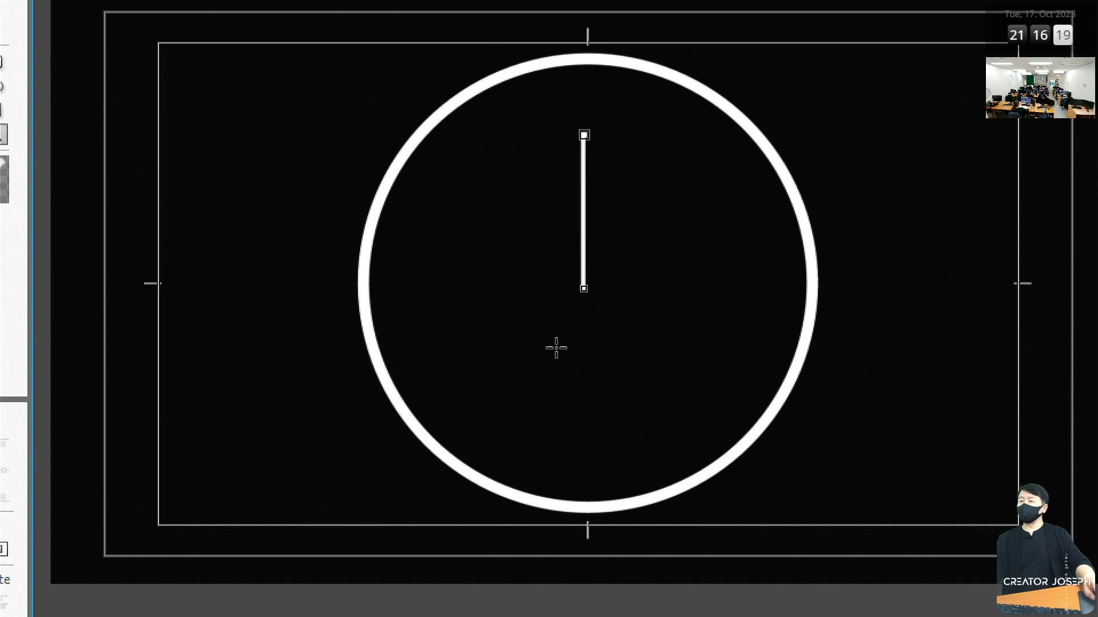
left_click_drag(556, 348, 617, 348)
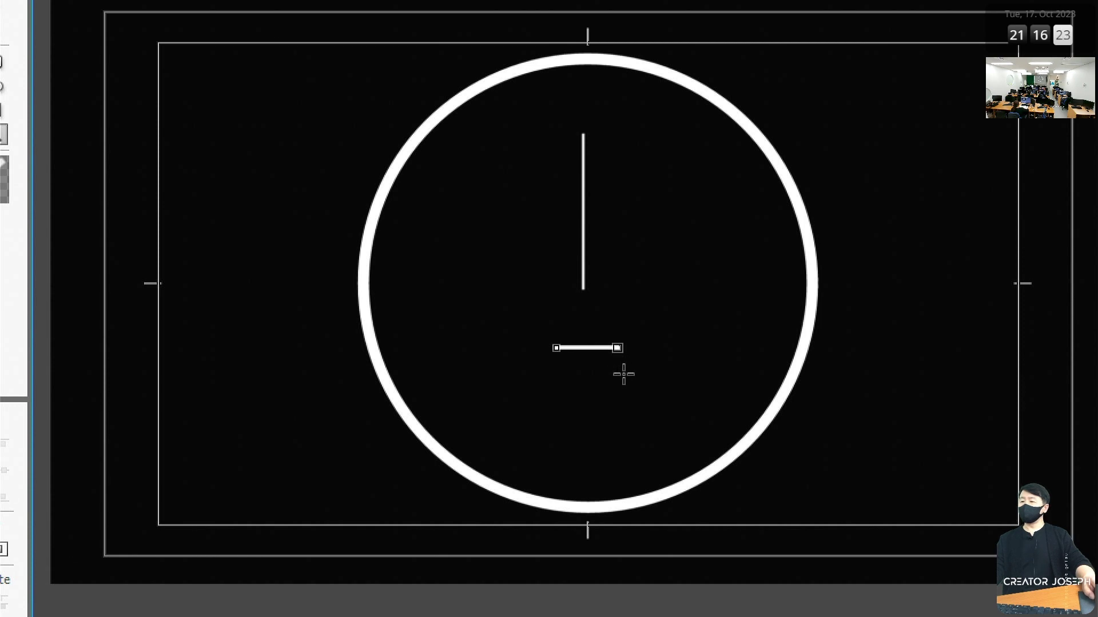
key("v")
key("backslash")
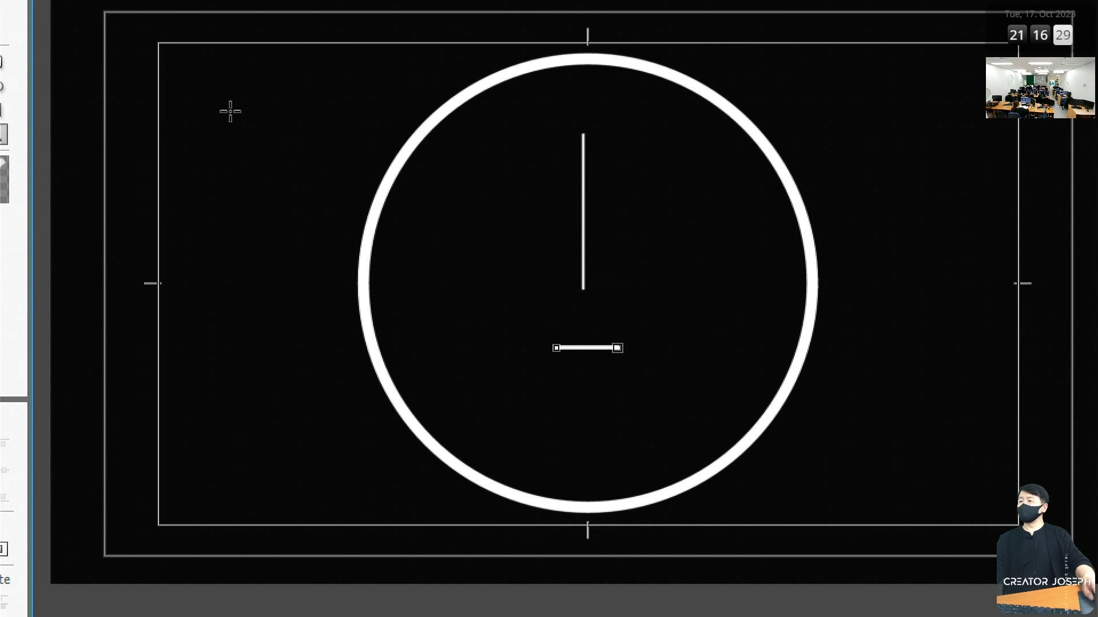
left_click_drag(200, 106, 300, 107)
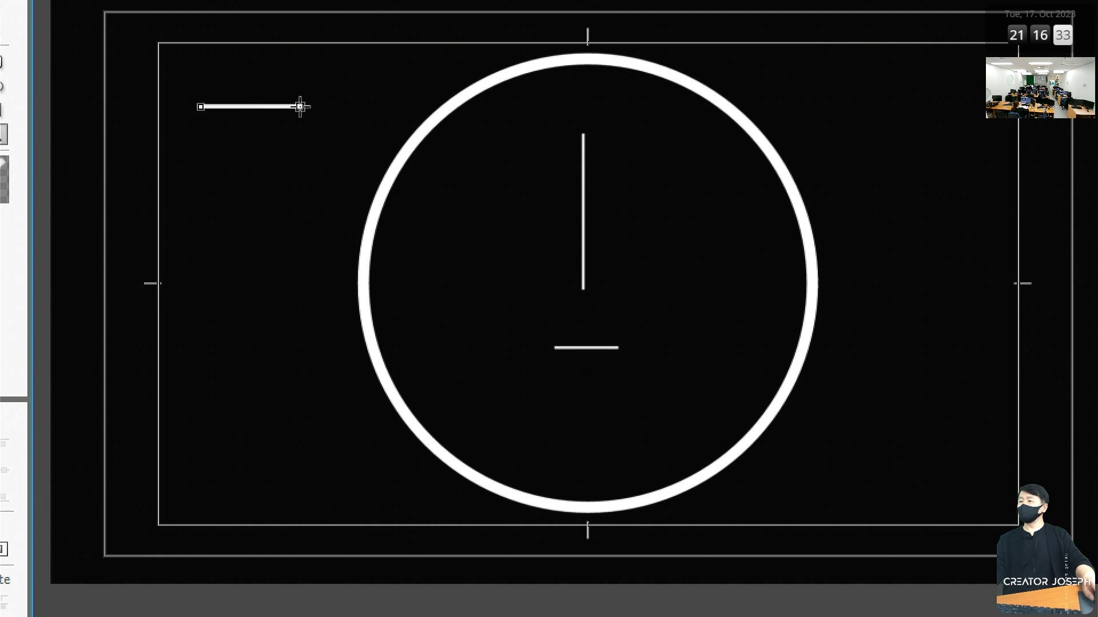
key("v")
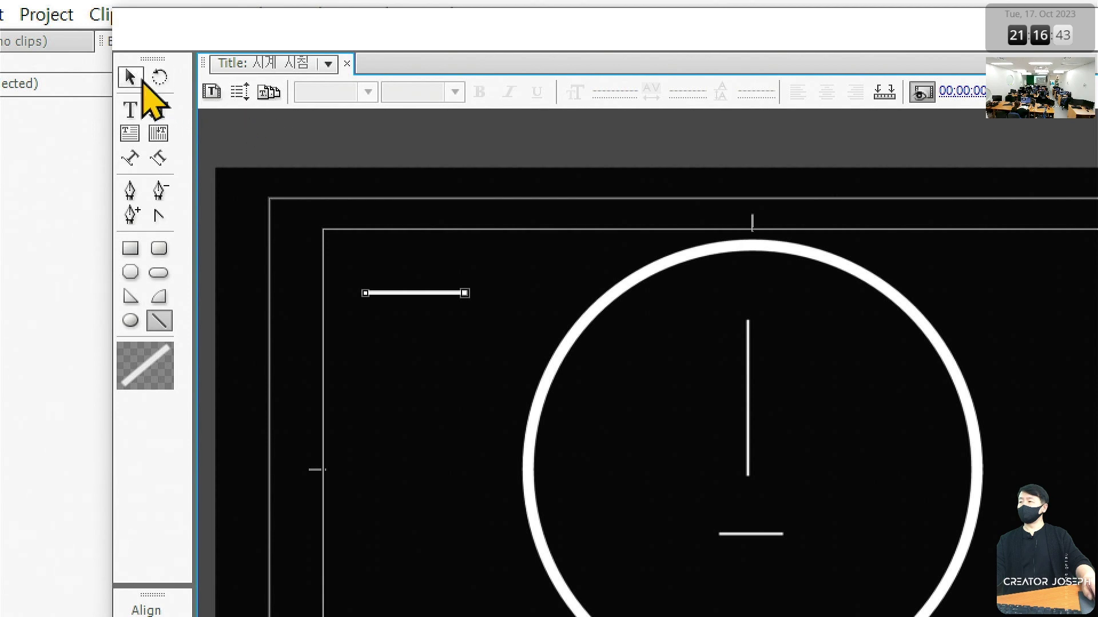
Delete the stray top-left line and centre the short horizontal line vertically.
left_click(130, 77)
key("Delete")
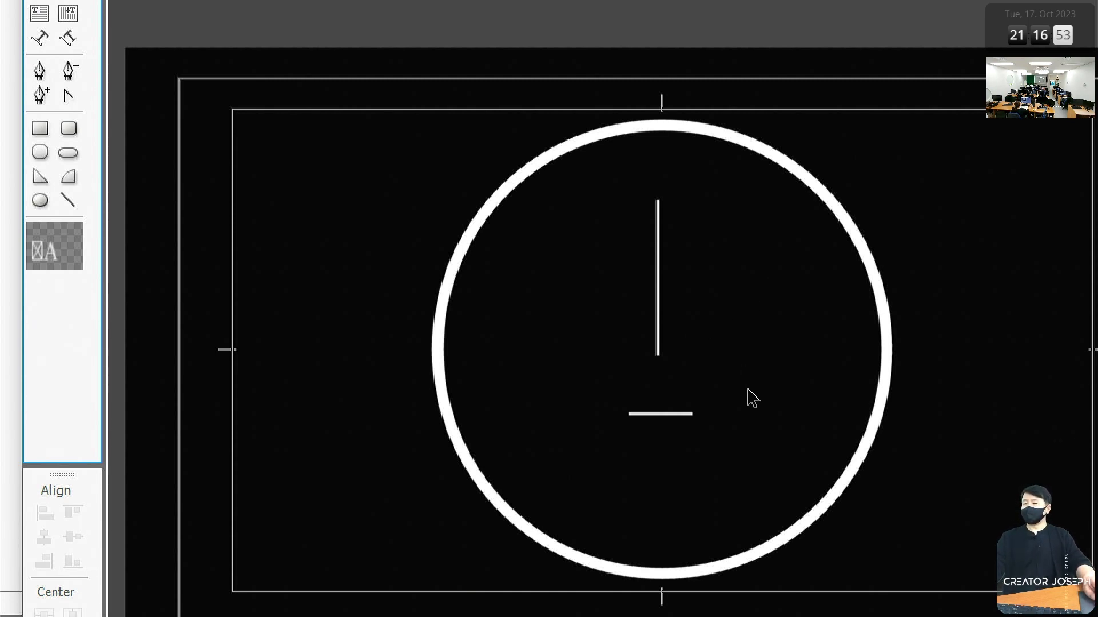
left_click(673, 422)
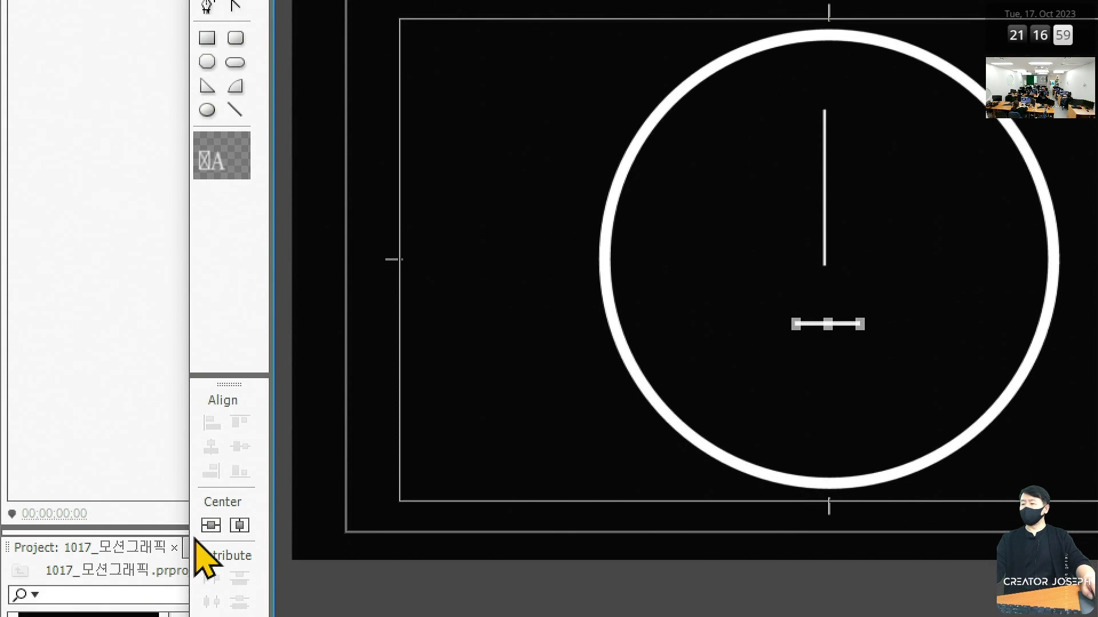
left_click(237, 529)
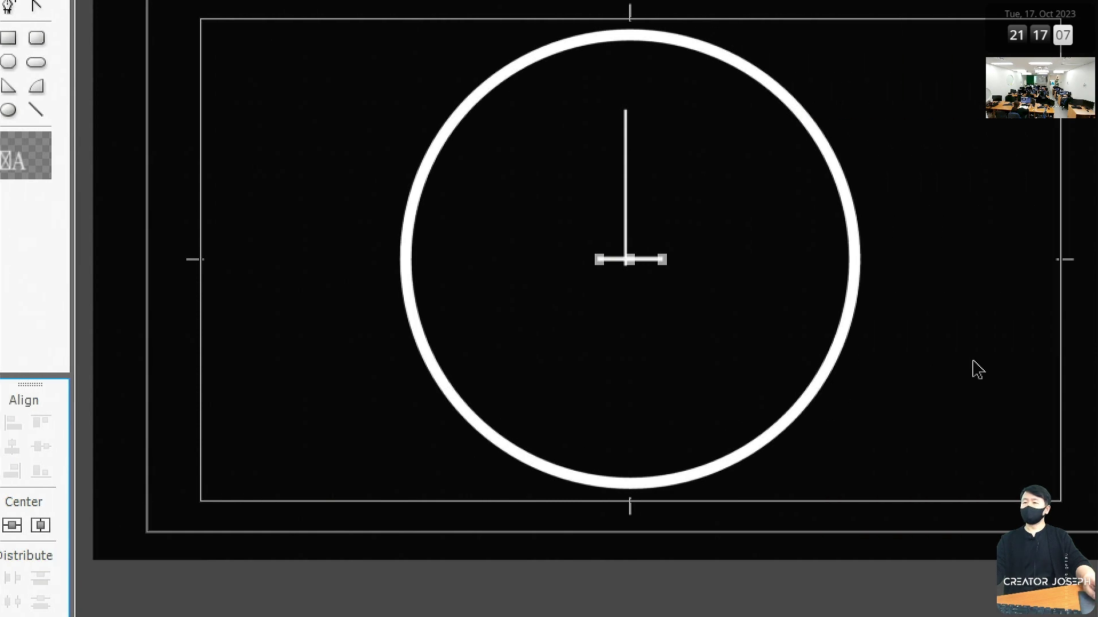
Centre the vertical line horizontally in the frame.
left_click(592, 180)
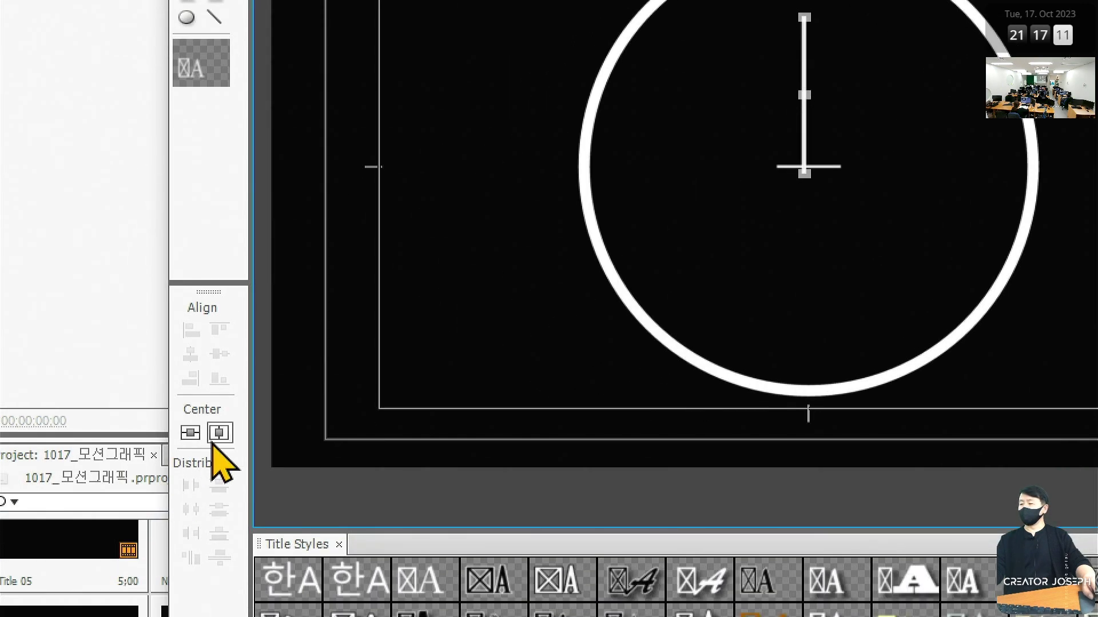
left_click(223, 437)
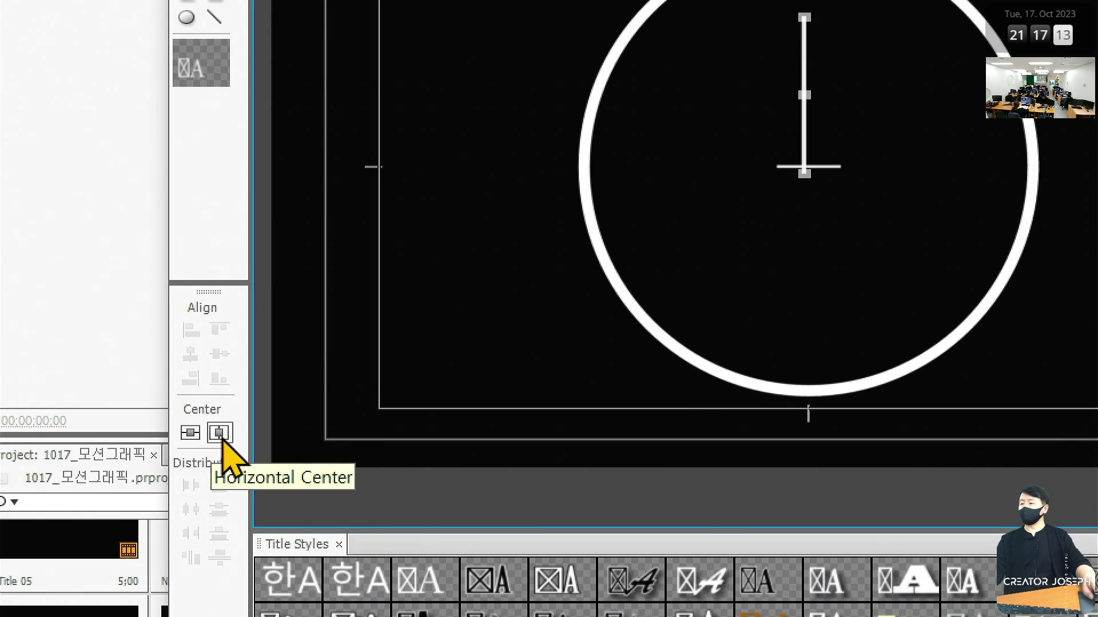
left_click(221, 435)
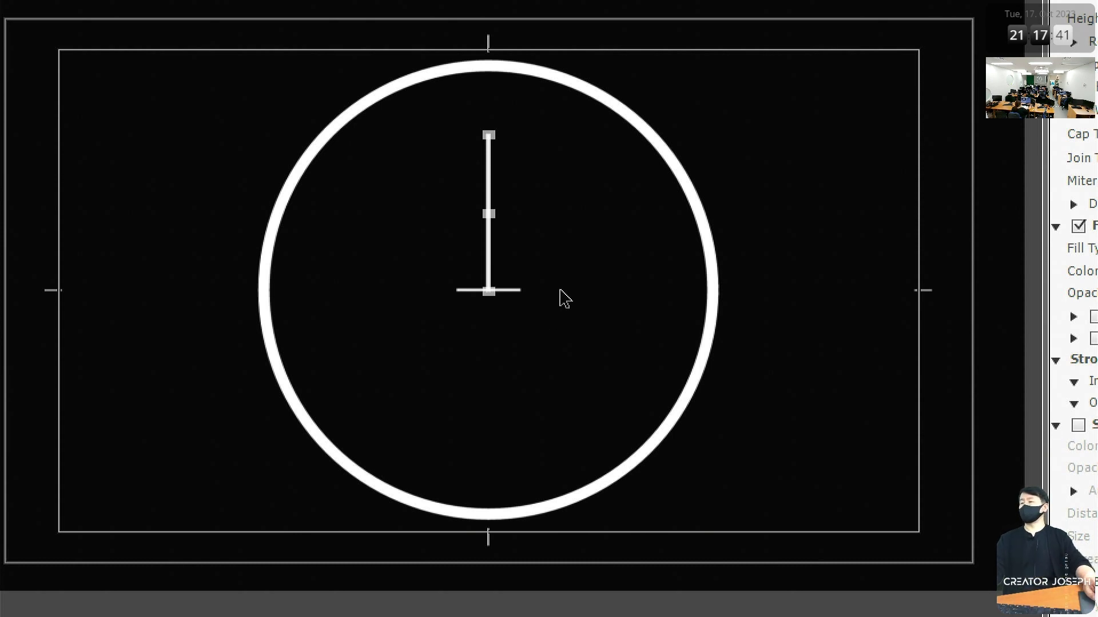
Select the vertical clock-hand line and set its line width to 20.
key("Escape")
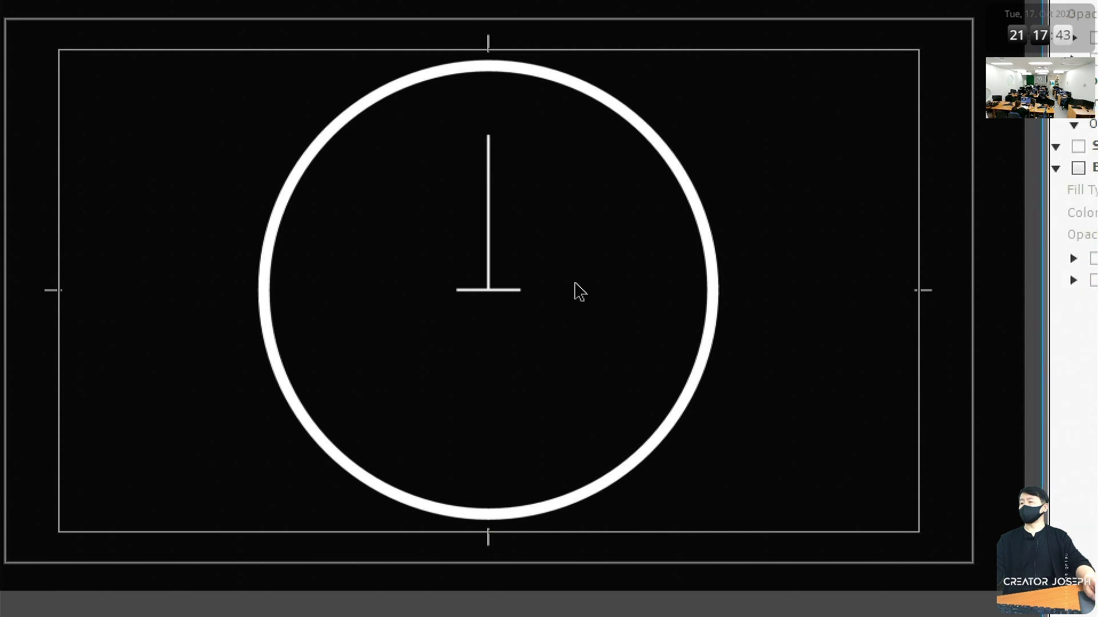
left_click(488, 227)
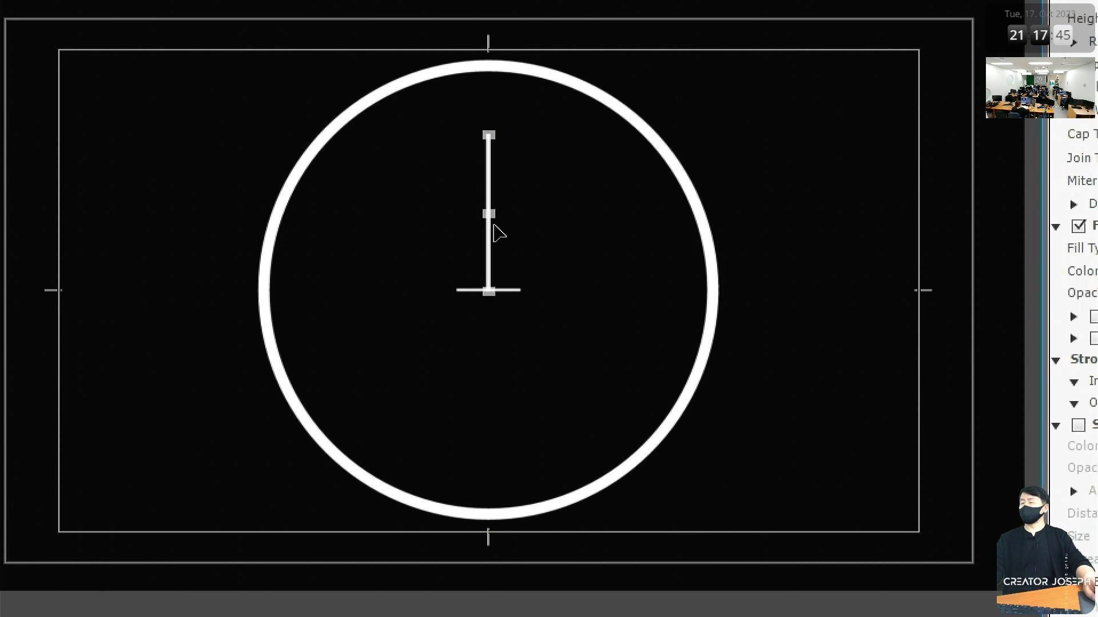
left_click(595, 239)
left_click(488, 248)
left_click(558, 247)
left_click(497, 238)
left_click(573, 238)
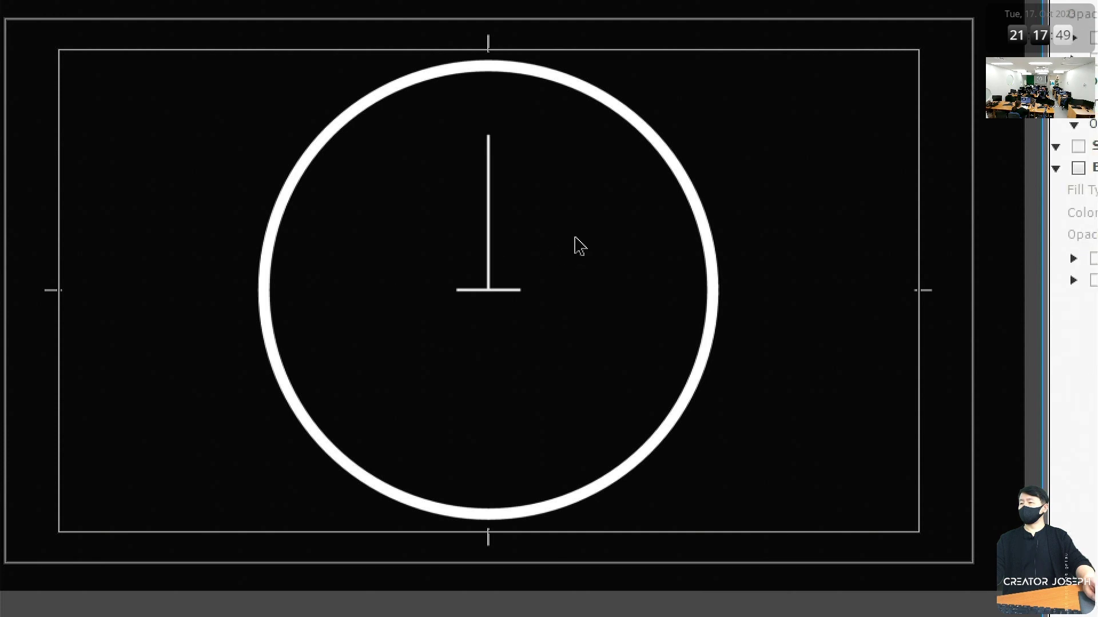
left_click(498, 242)
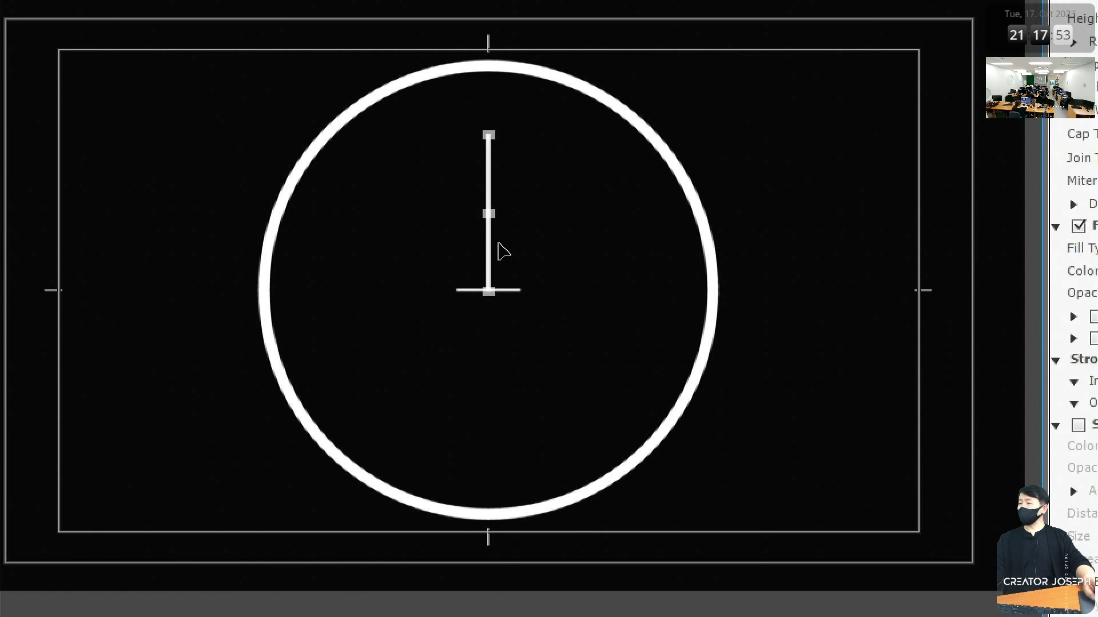
left_click(537, 245)
left_click(490, 247)
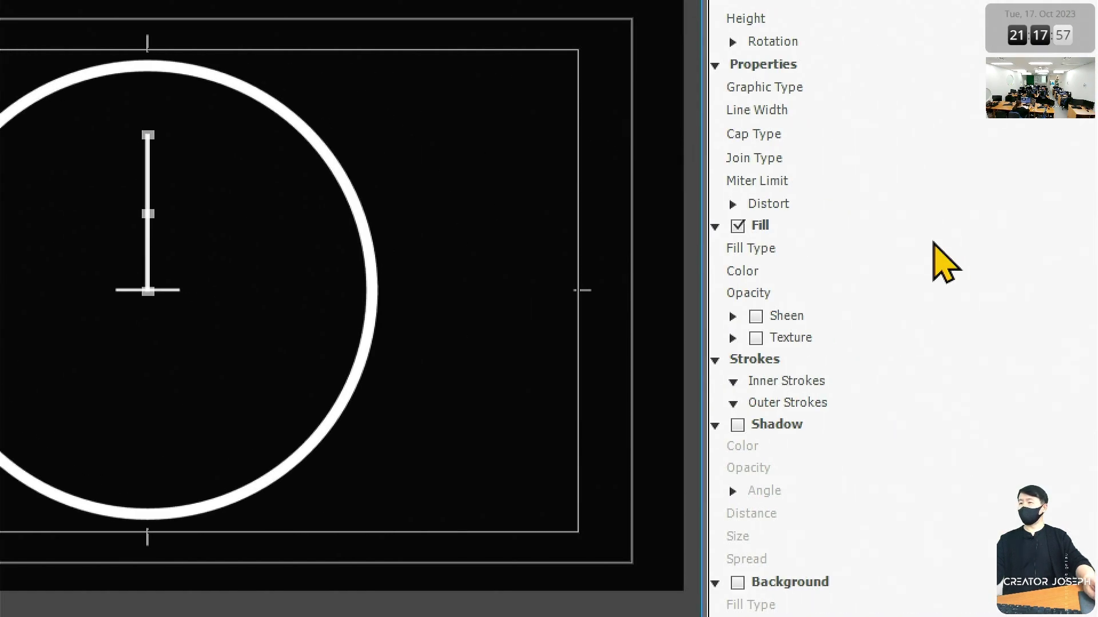
left_click(924, 111)
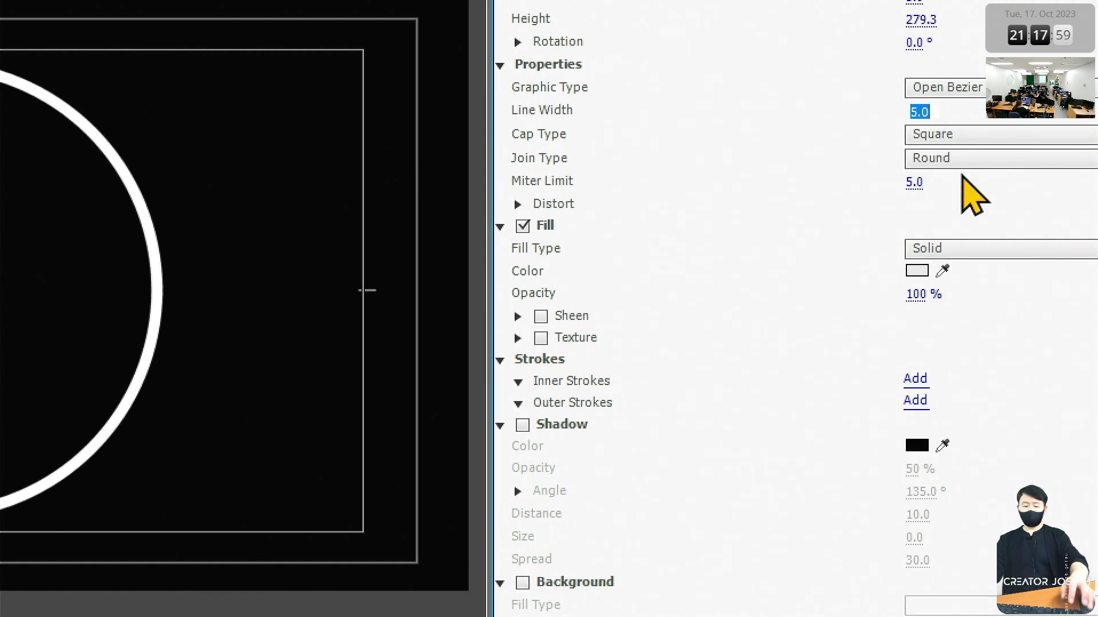
type("20")
key("Return")
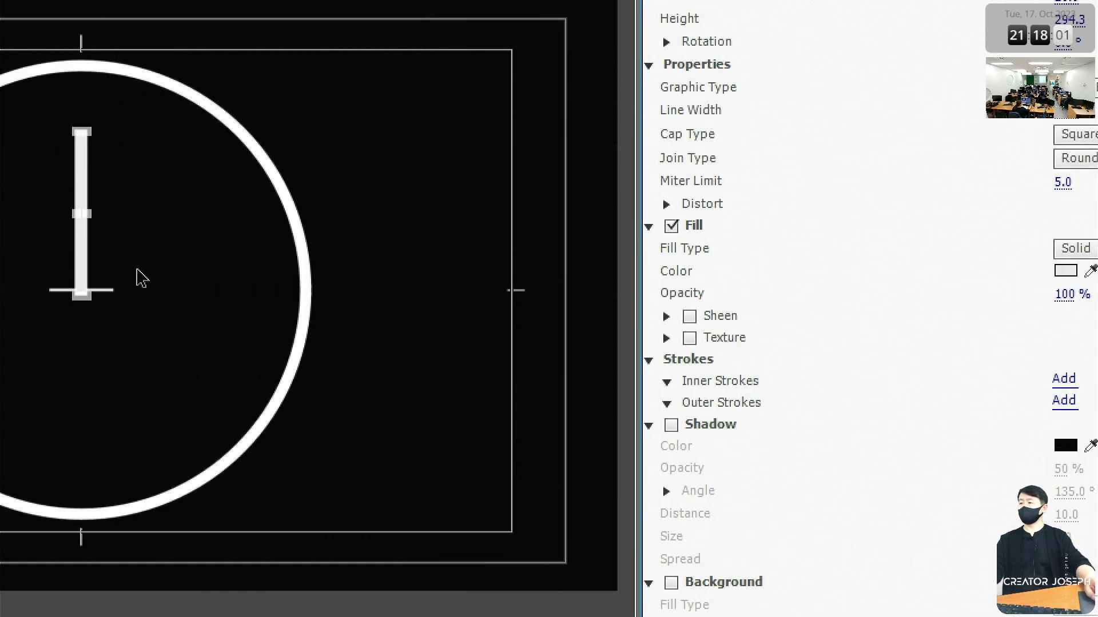
Open the hand line's fill colour picker and close it without changes.
left_click(321, 333)
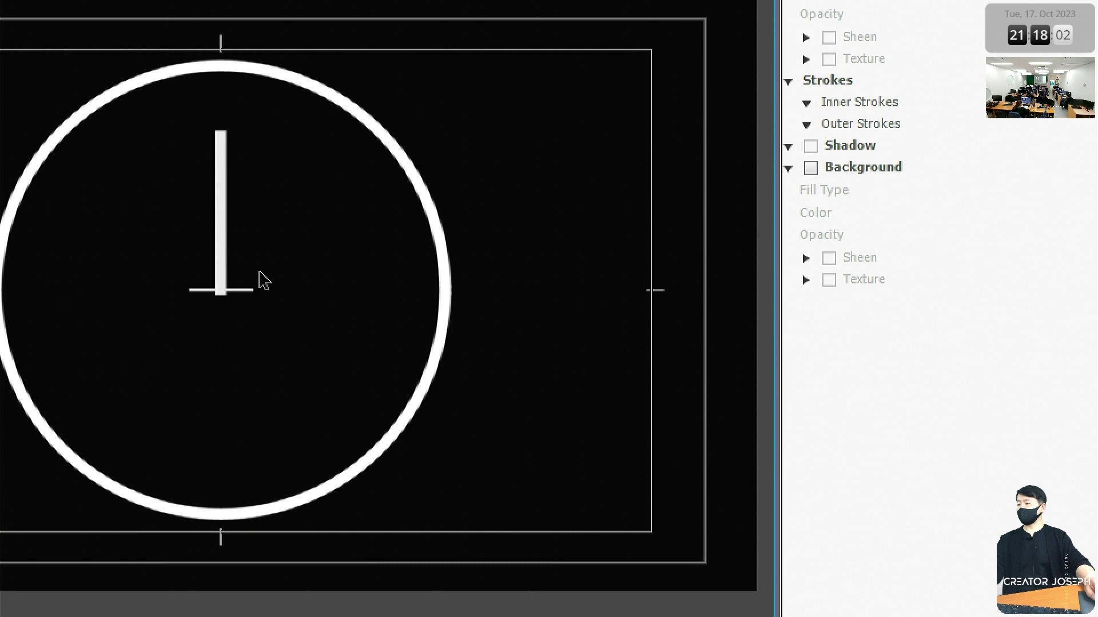
left_click(227, 256)
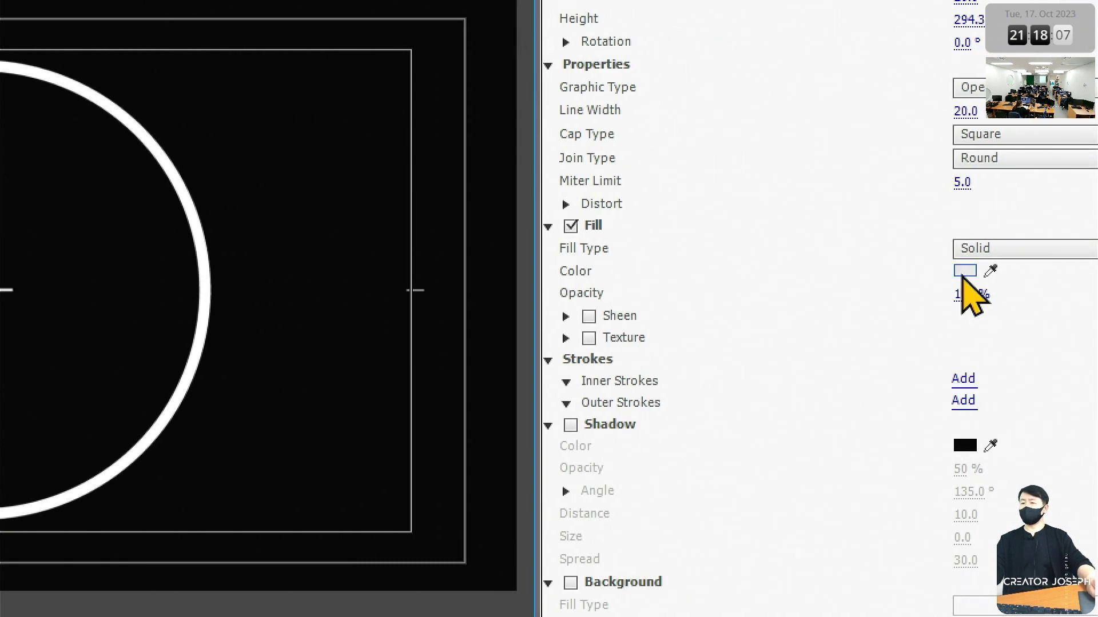
left_click(963, 271)
left_click_drag(46, 602, 0, 606)
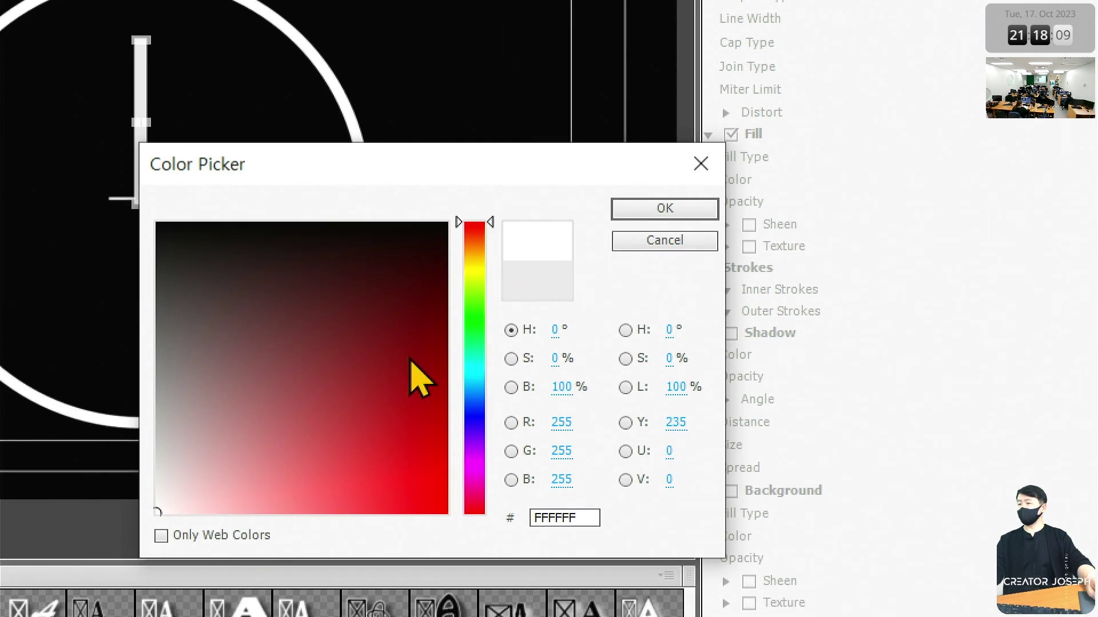
left_click(644, 236)
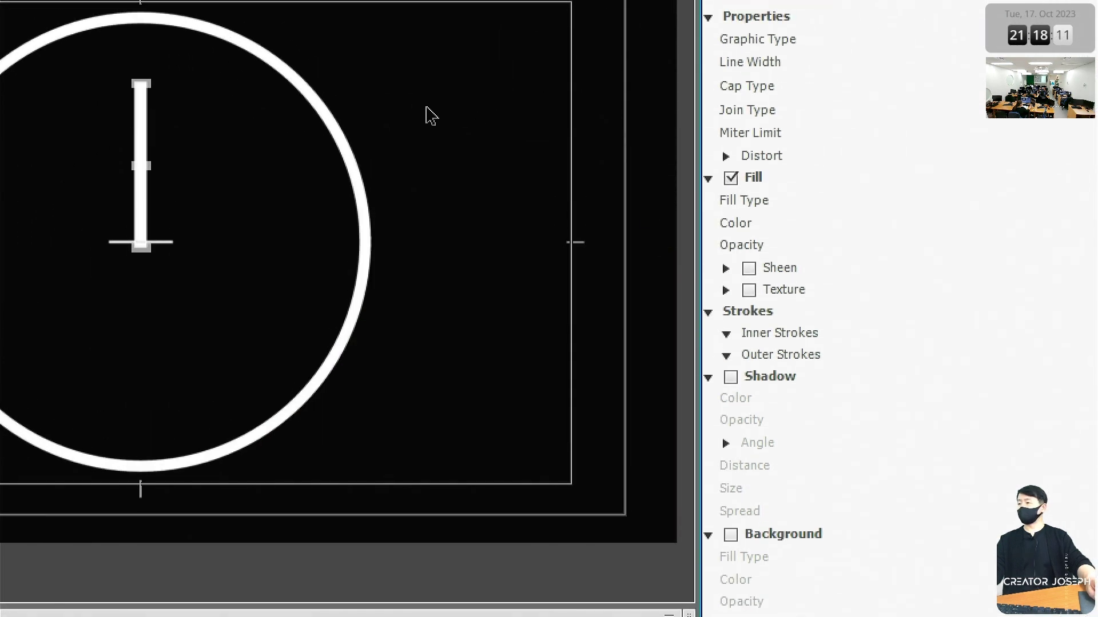
Select and deselect the vertical hand bar and the short horizontal base bar.
left_click(147, 172)
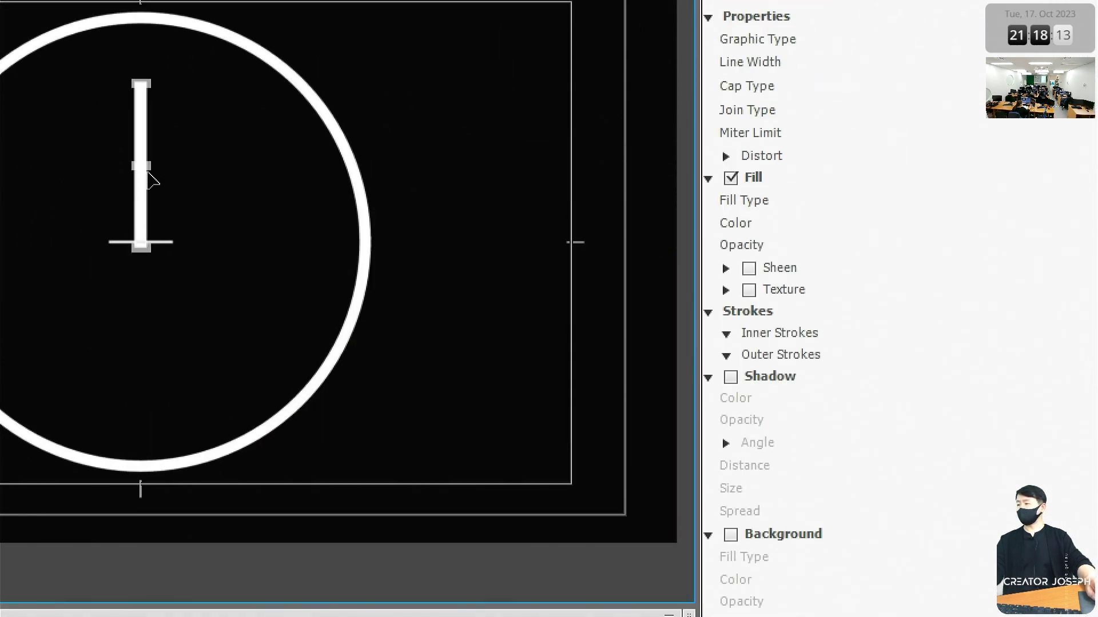
left_click(439, 162)
left_click(141, 178)
left_click(496, 167)
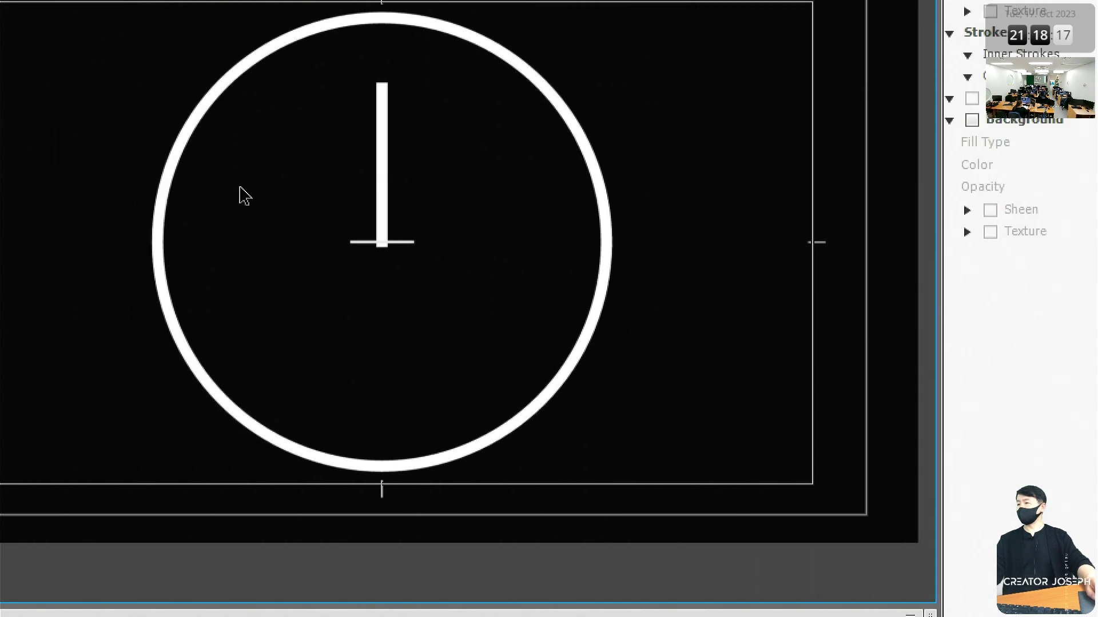
left_click(389, 180)
left_click(340, 180)
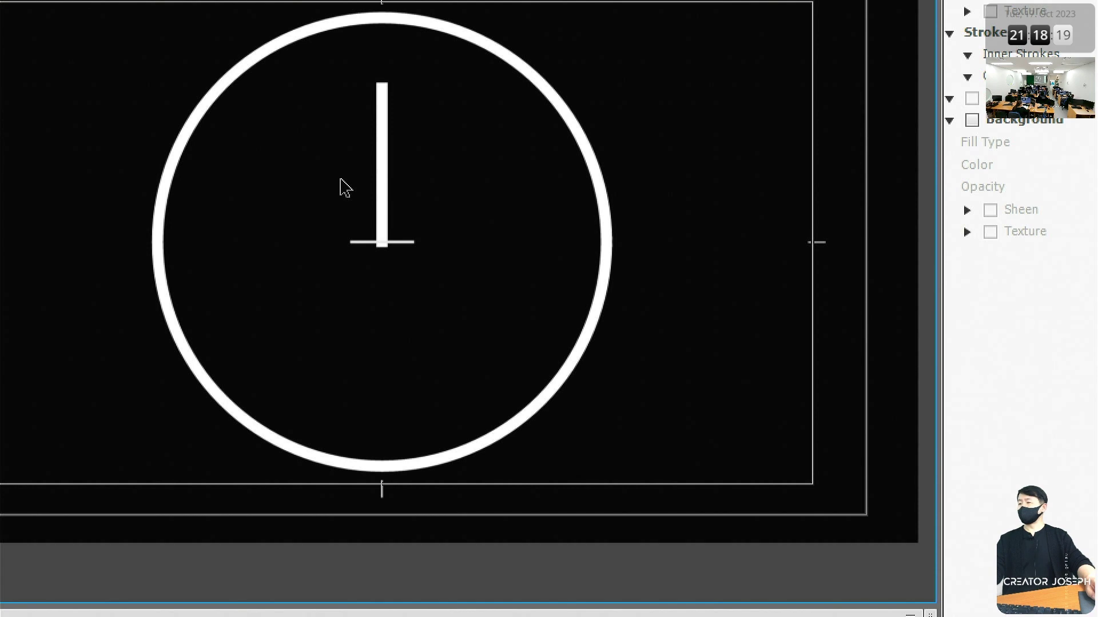
left_click(410, 243)
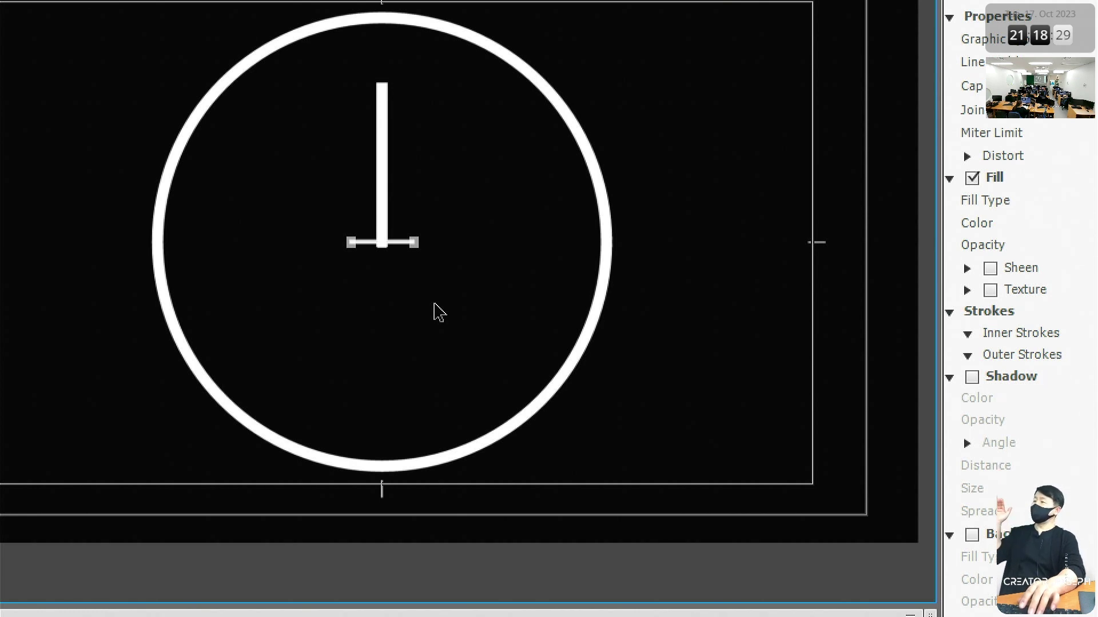
left_click(439, 313)
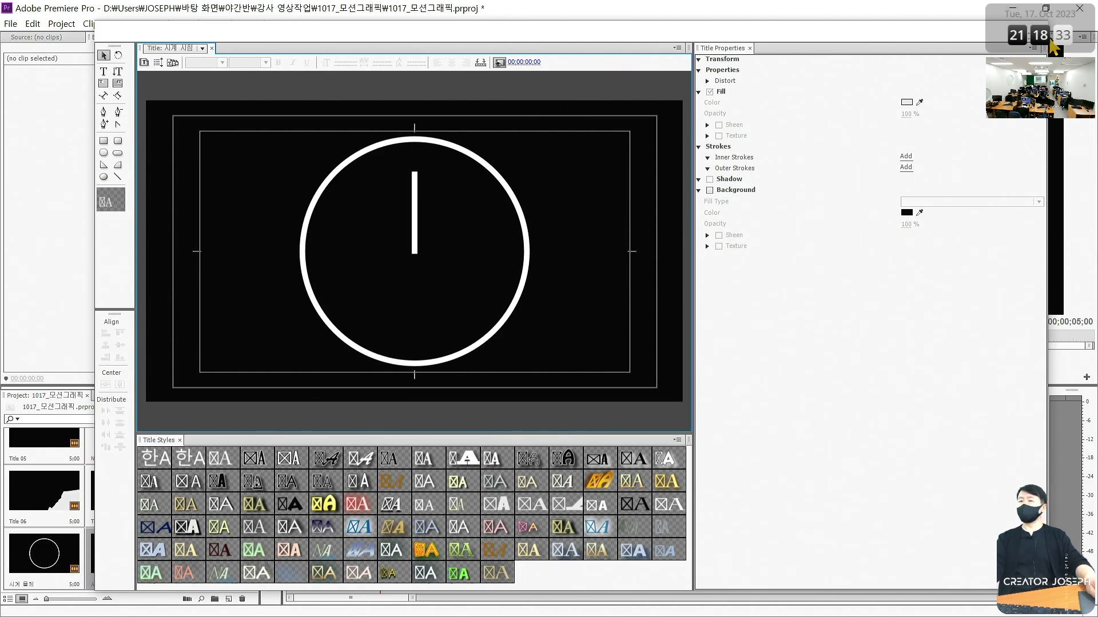
Place 시계 시침 on Video 2, then duplicate it in the project and rename the copy 시계 분침.
left_click(1054, 47)
left_click_drag(138, 569, 367, 484)
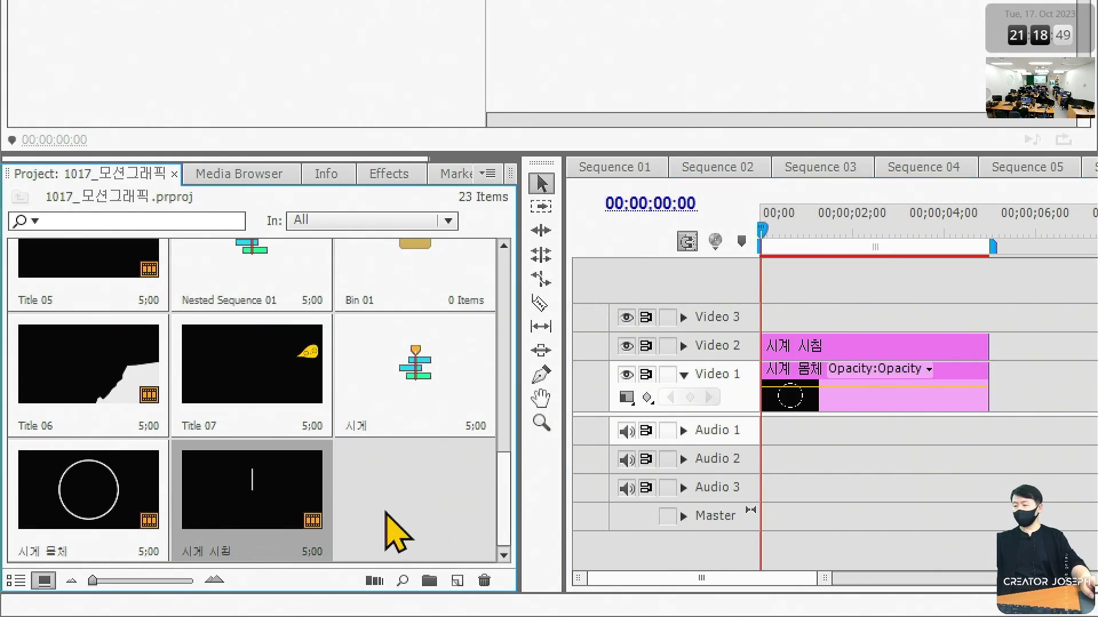
key("ctrl+v")
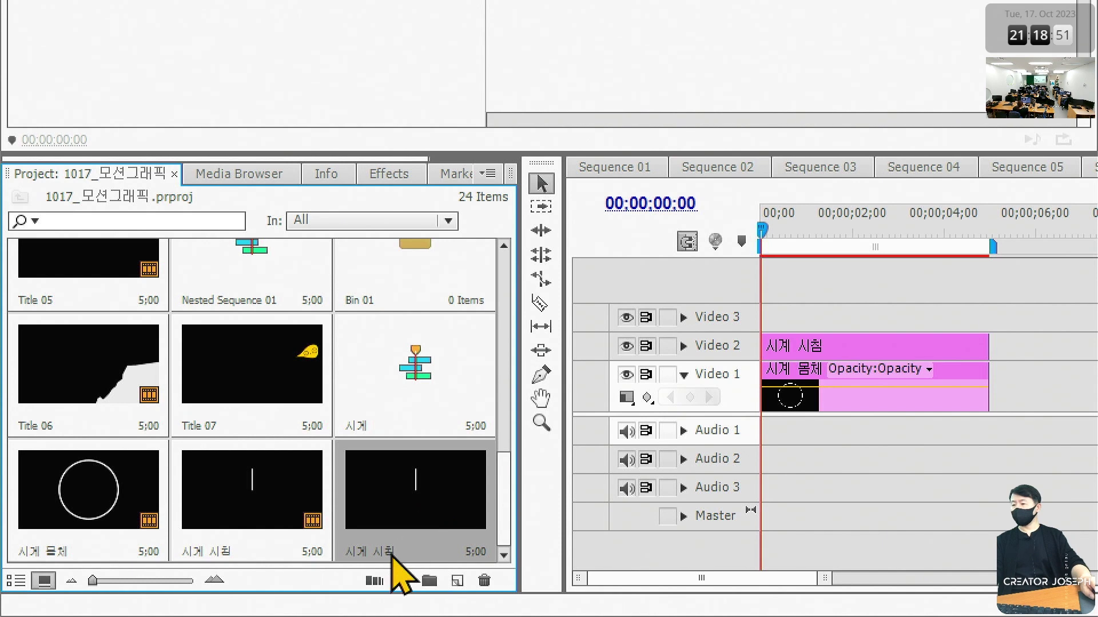
left_click(392, 552)
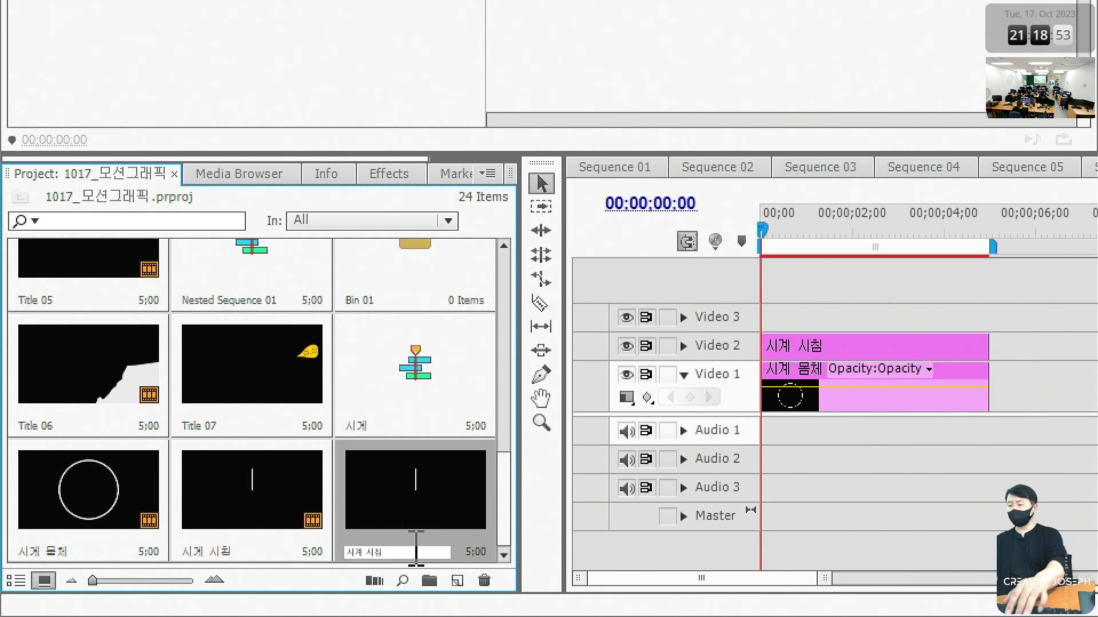
key("BackSpace")
key("BackSpace")
type("분")
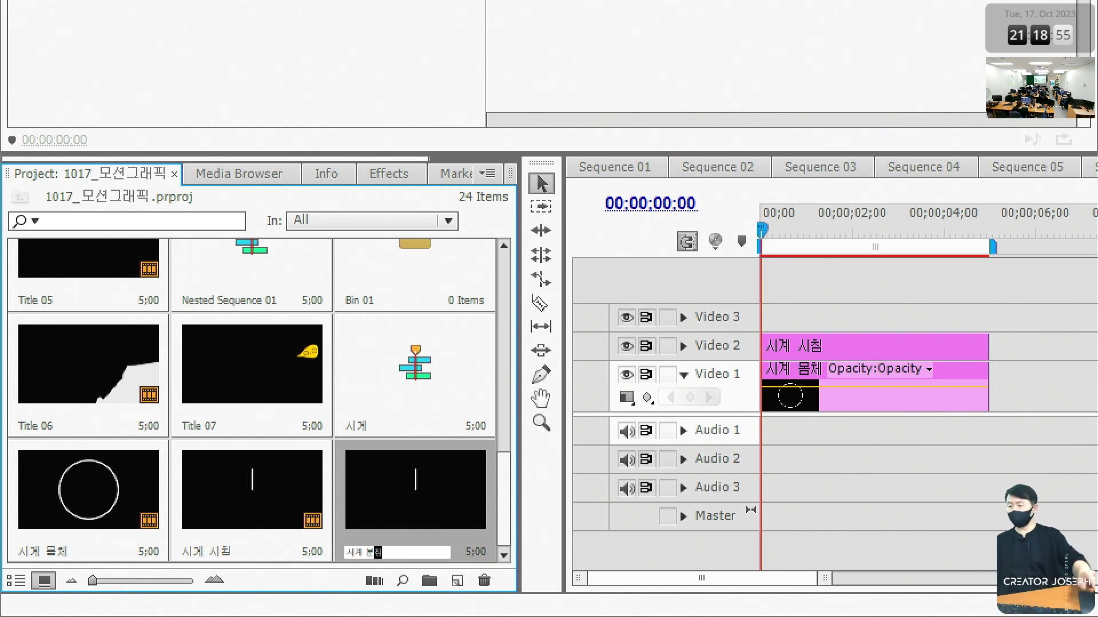
left_click(457, 540)
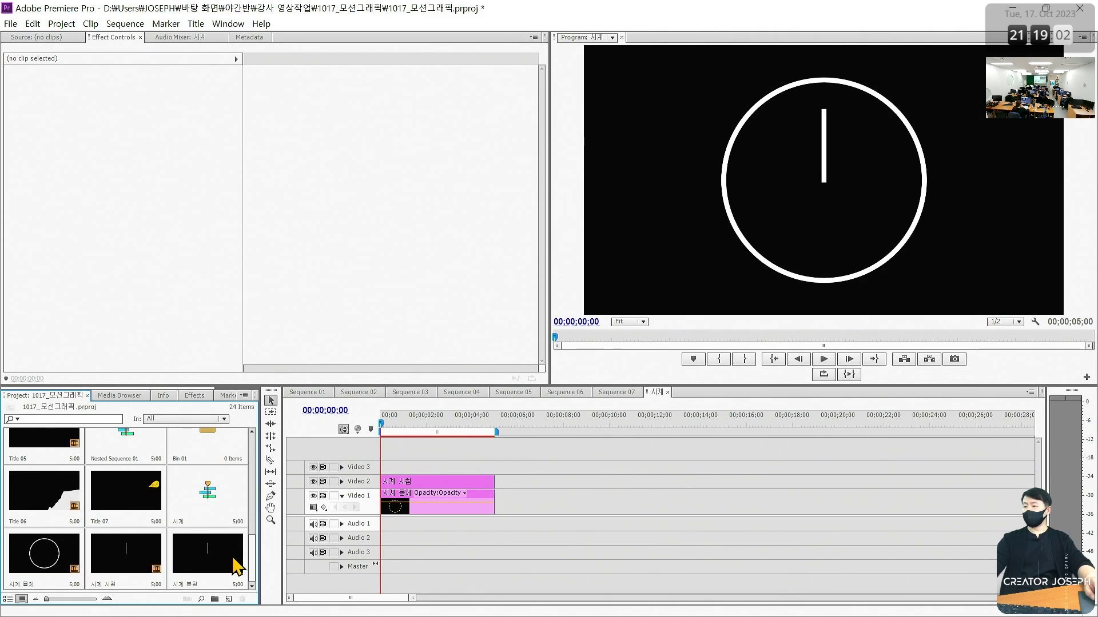
Stretch the 시계 분침 bar upward to 378.2 tall, nearly reaching the ring, and close the Titler.
double_click(475, 514)
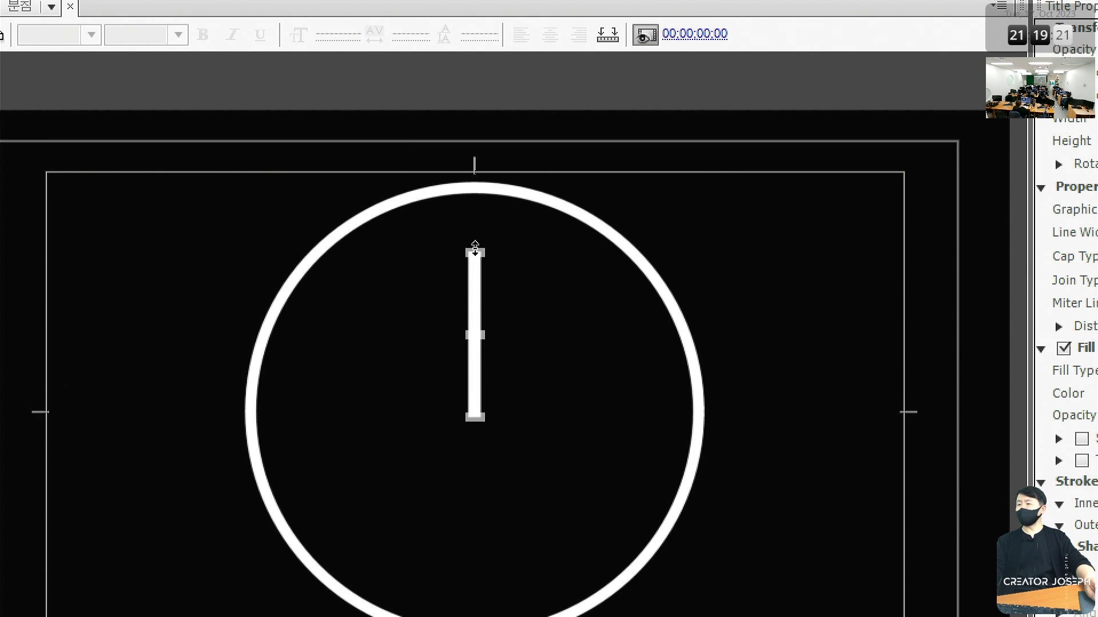
left_click_drag(475, 250, 486, 203)
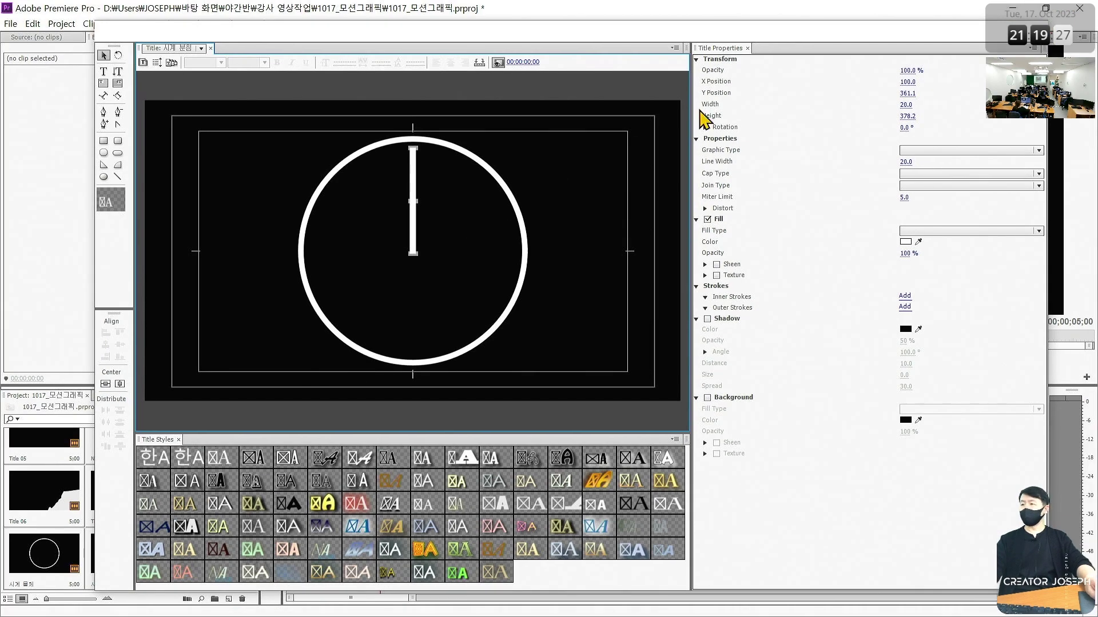
key("ctrl+w")
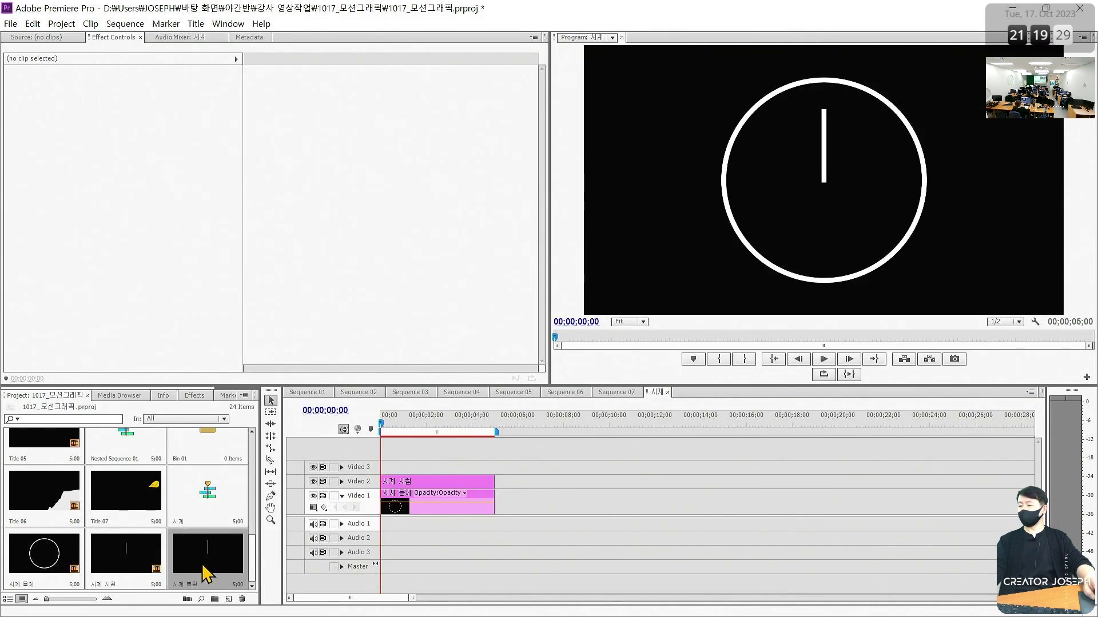
Place the 시계 분침 title on Video 3 at 00;00 and select all three clock clips.
left_click_drag(206, 572, 352, 466)
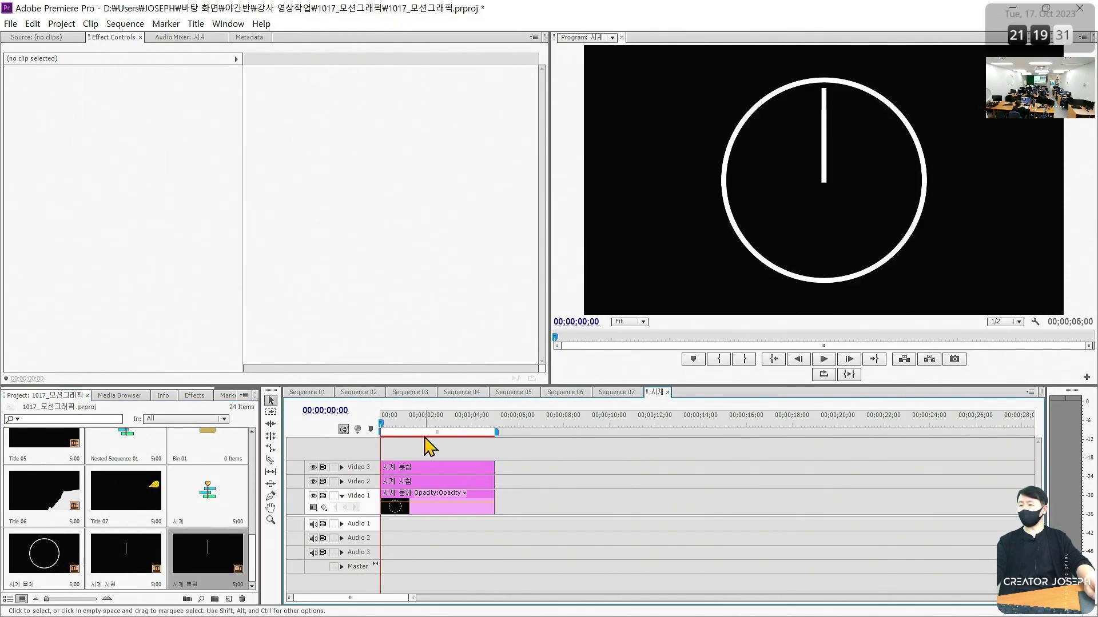
key("backslash")
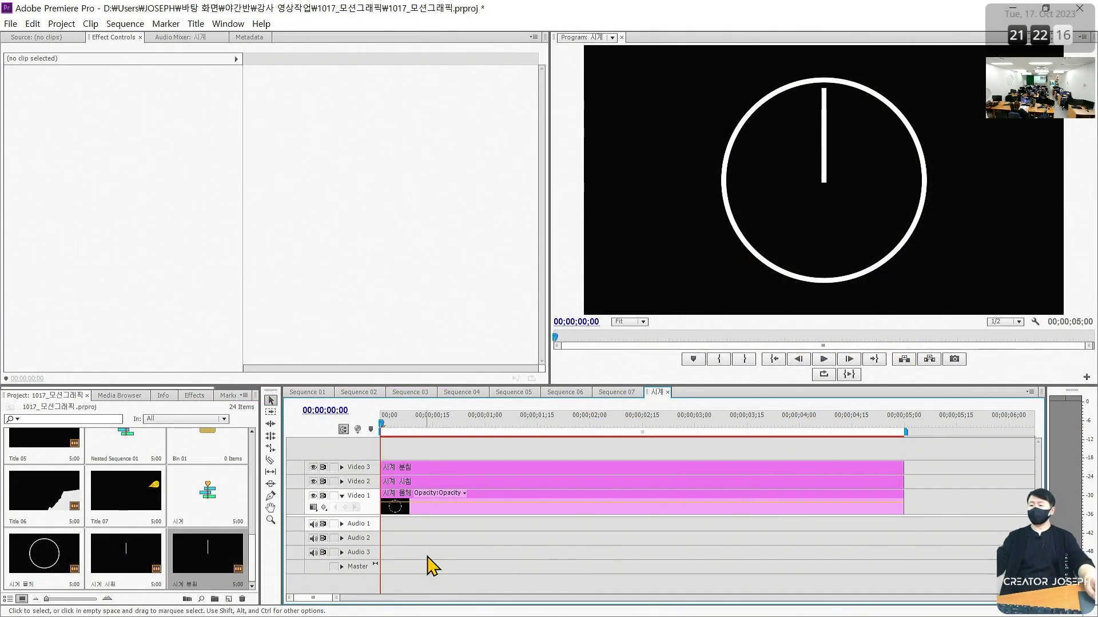
key("minus")
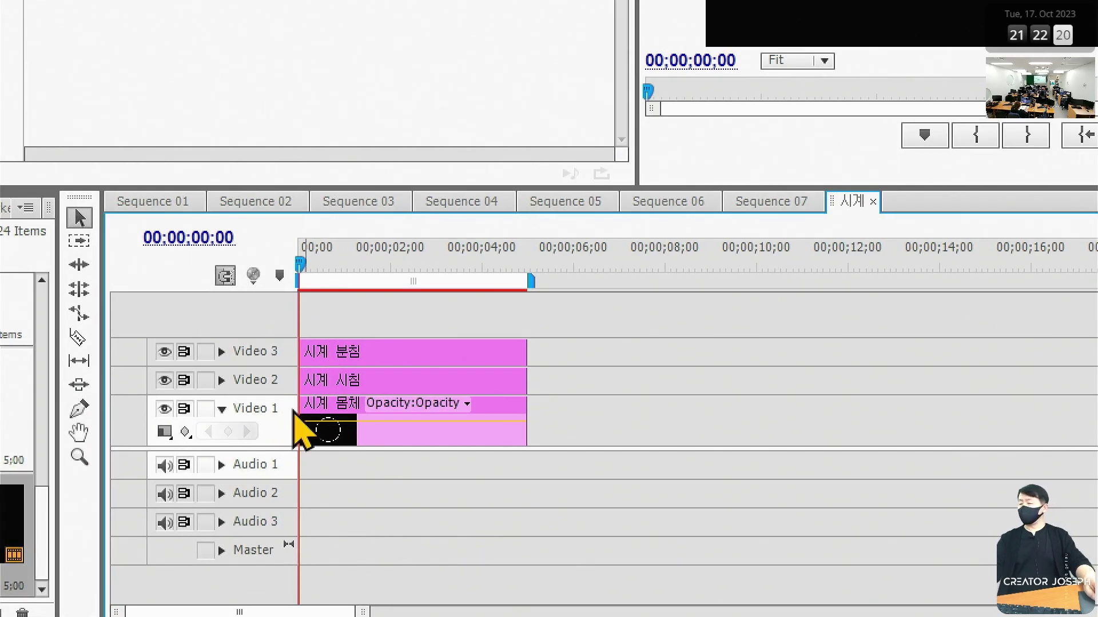
left_click_drag(587, 490, 426, 345)
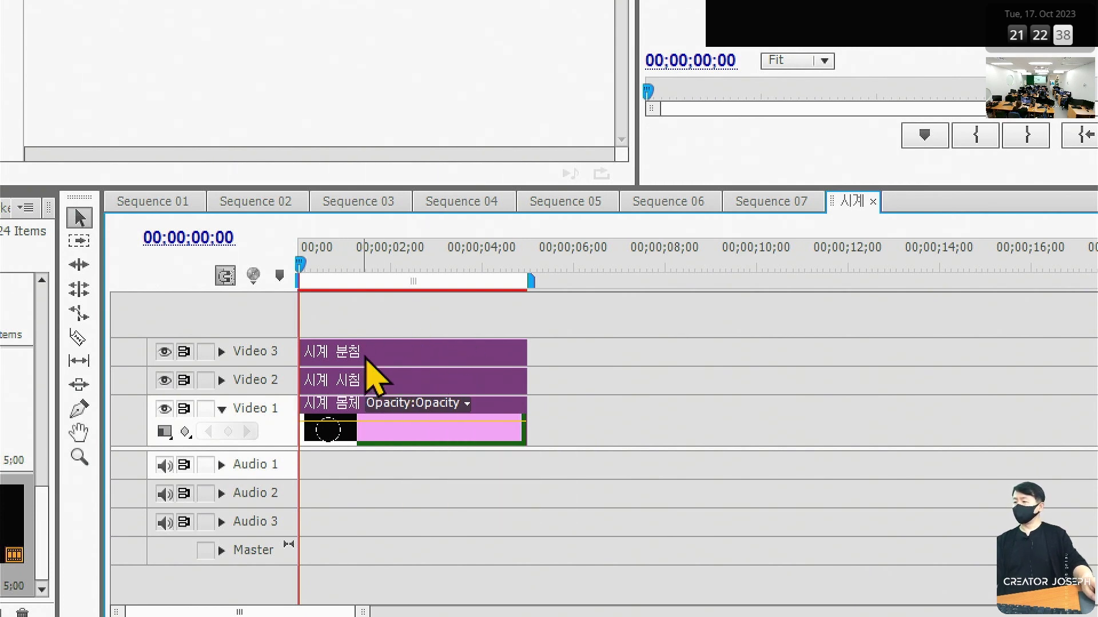
Set the selected clock clips' Speed/Duration to 00;01;00;00.
right_click(365, 357)
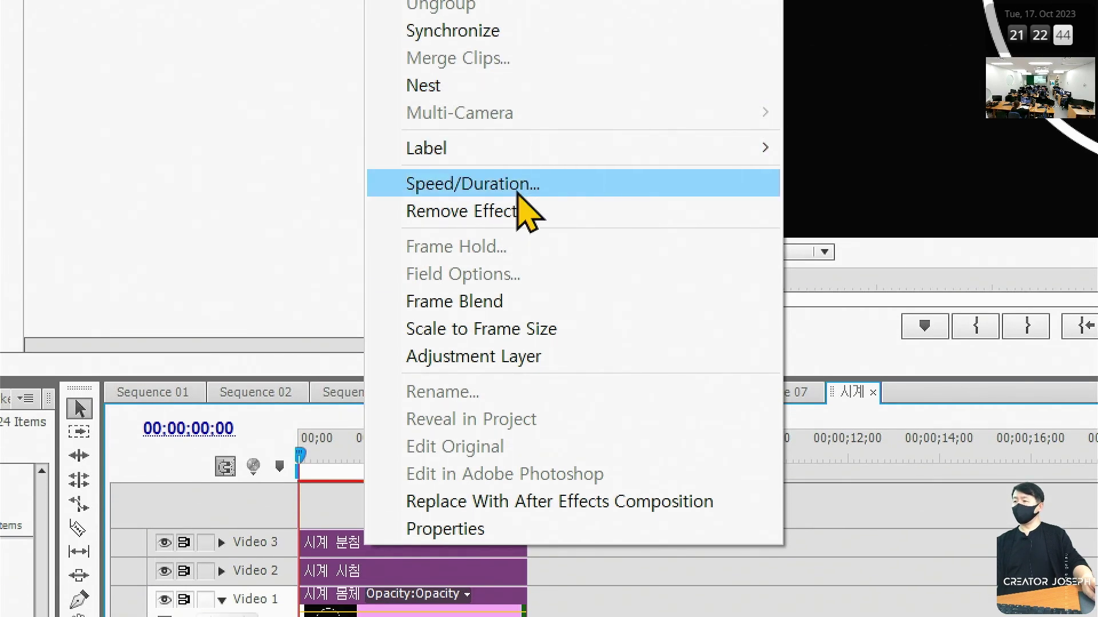
left_click(517, 192)
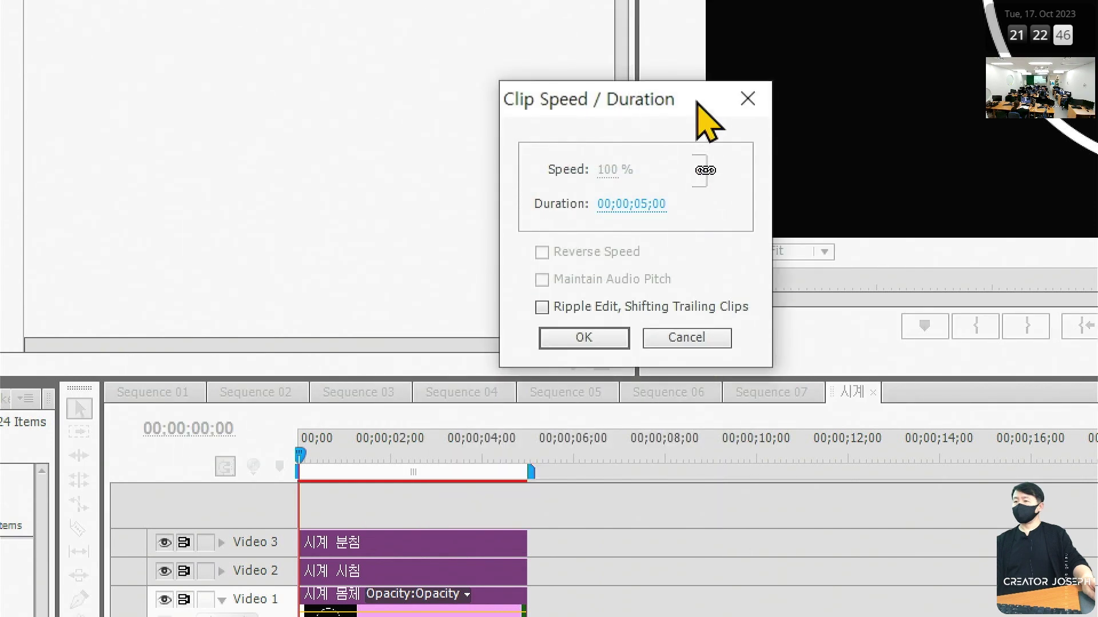
left_click(529, 278)
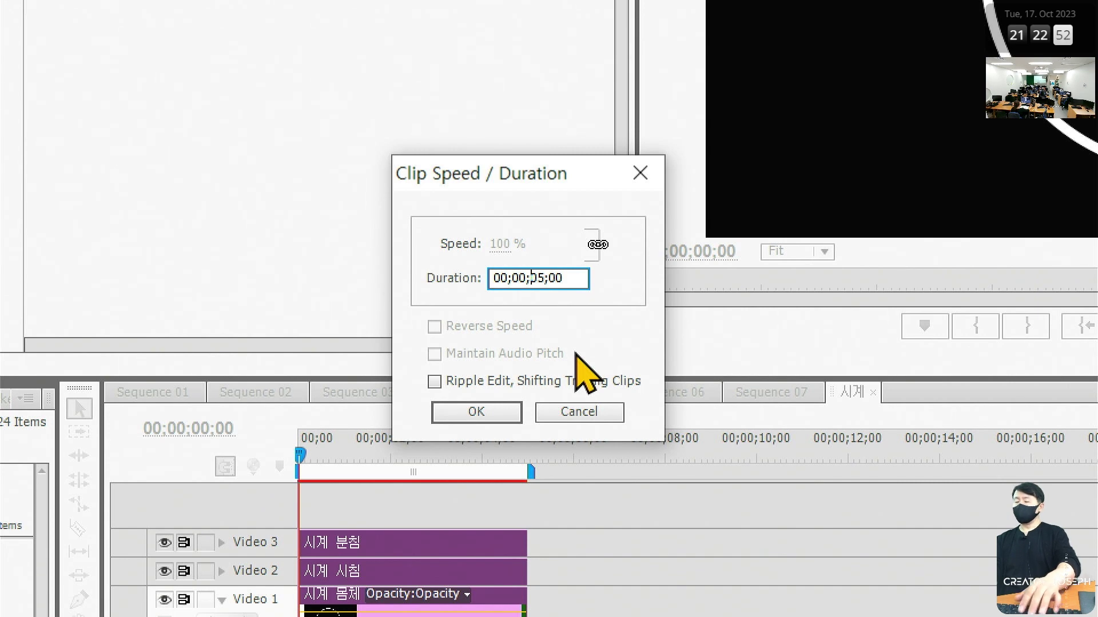
key("Left")
key("Left")
key("Left")
key("Left")
key("Left")
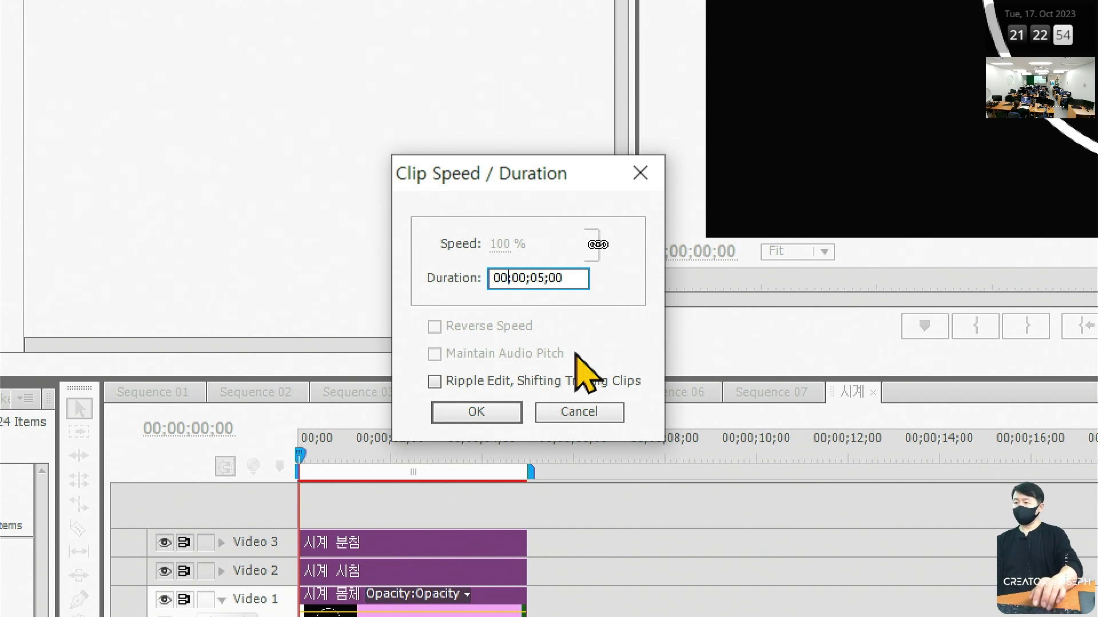
type("00;01;0")
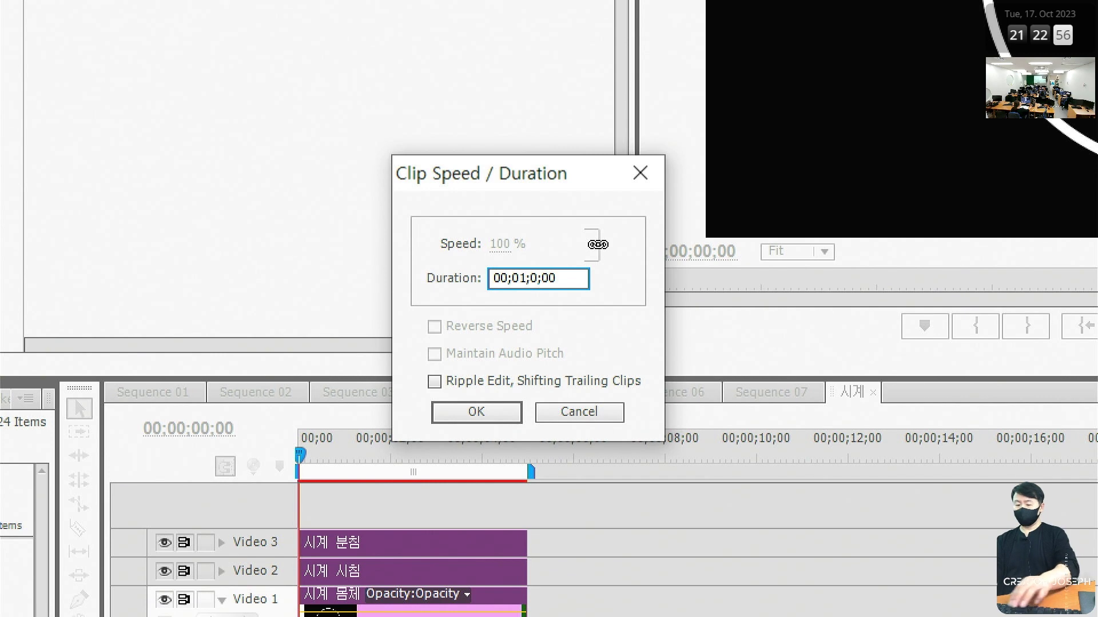
type("0")
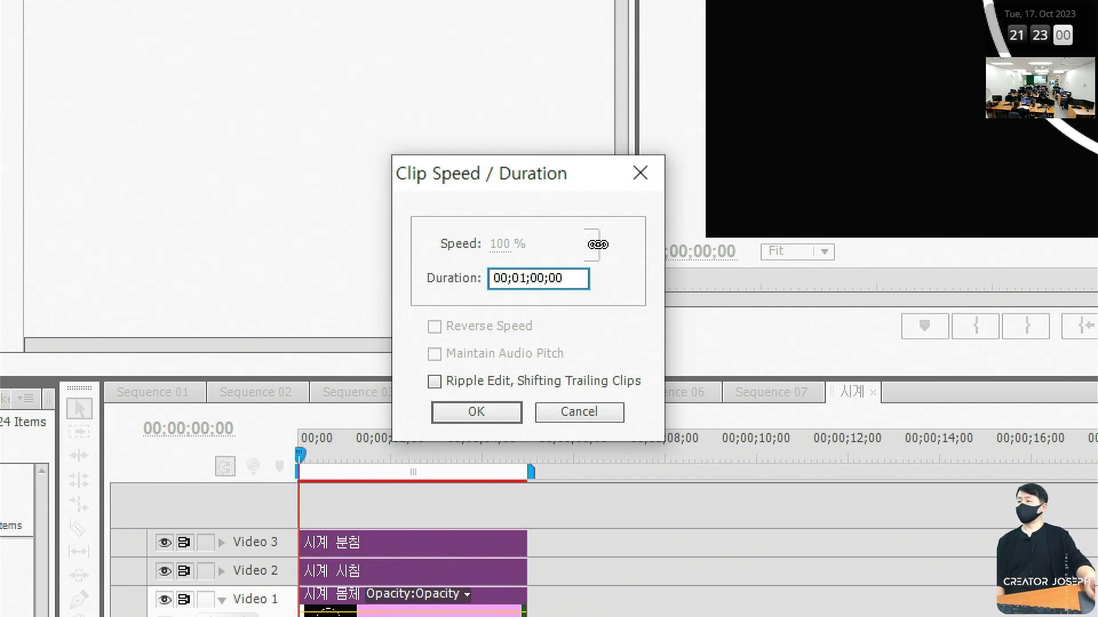
left_click(484, 408)
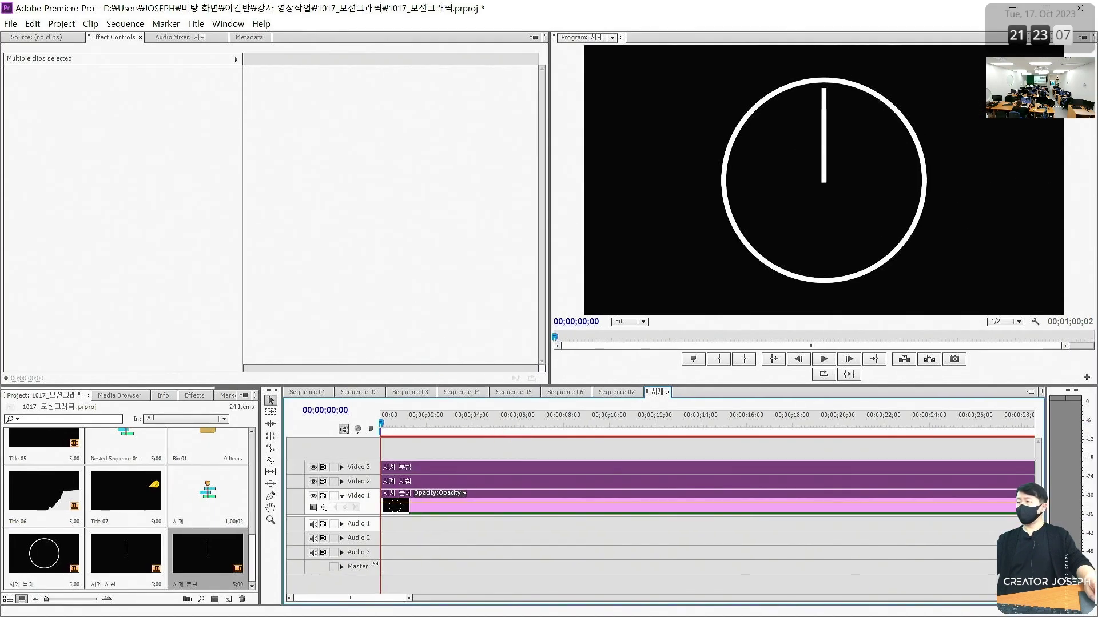
Fit the one-minute sequence in the timeline and select the 시계 시침 clip on Video 2.
left_click_drag(275, 184, 324, 235)
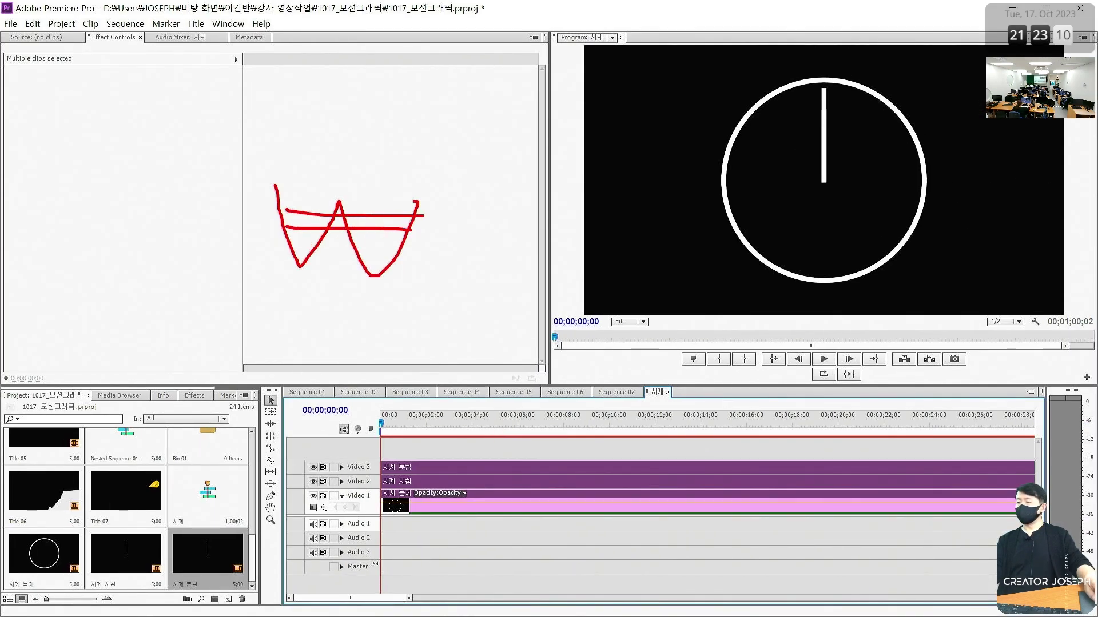
left_click_drag(411, 320, 481, 432)
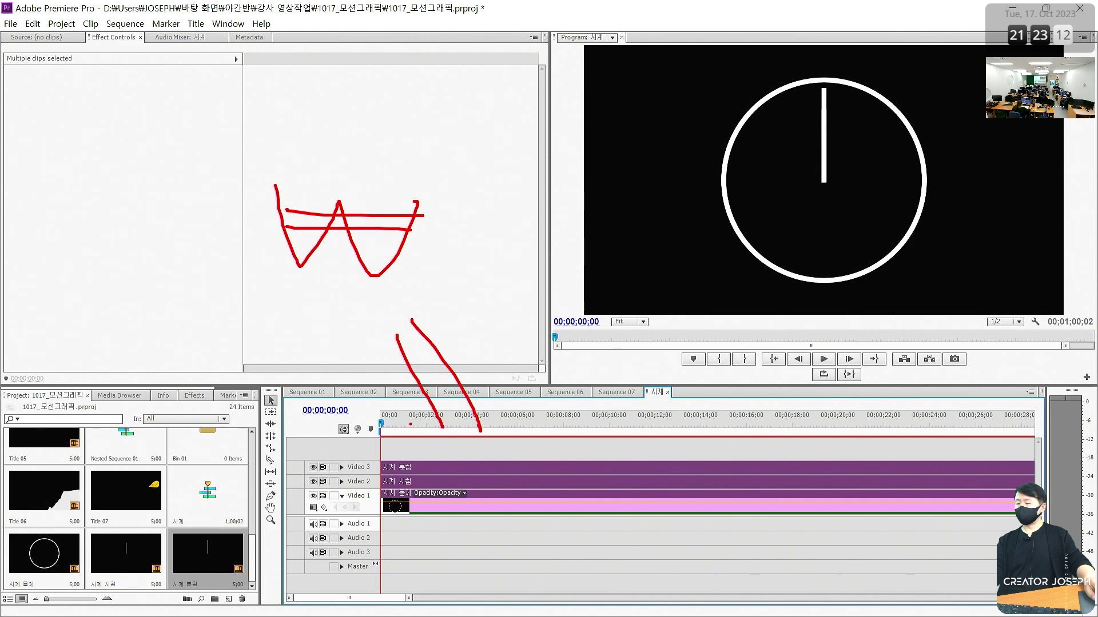
key("Escape")
key("backslash")
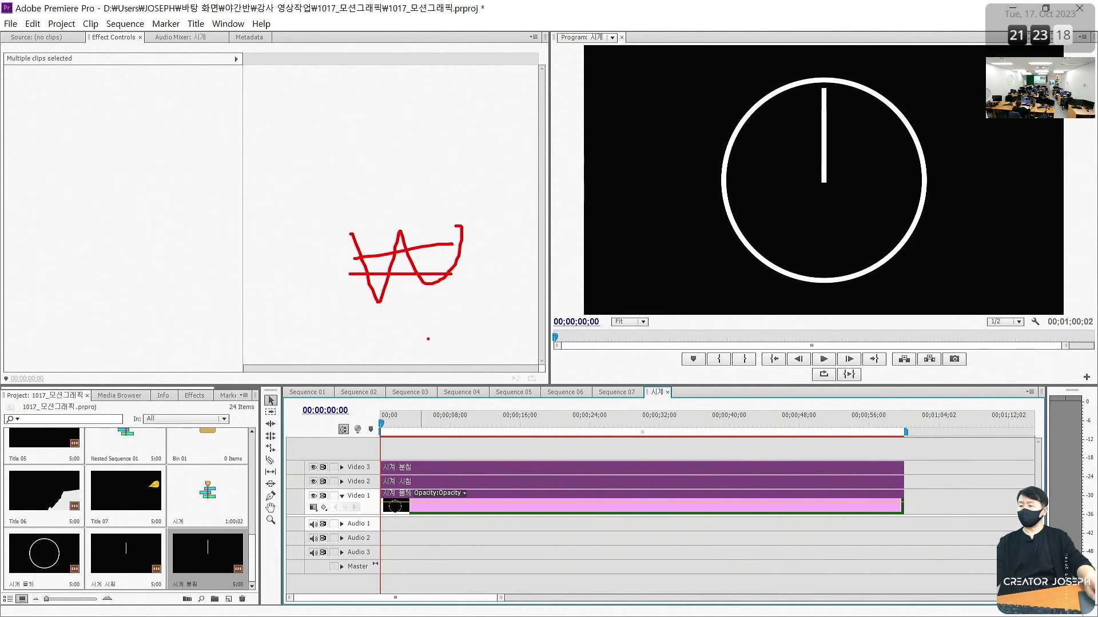
left_click(471, 533)
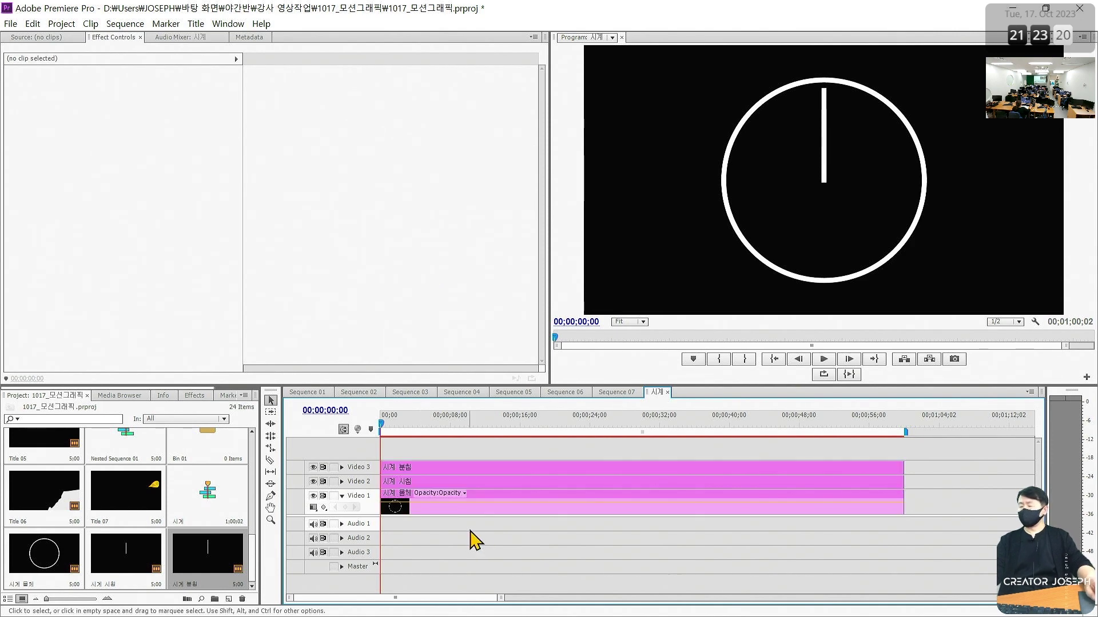
left_click(446, 485)
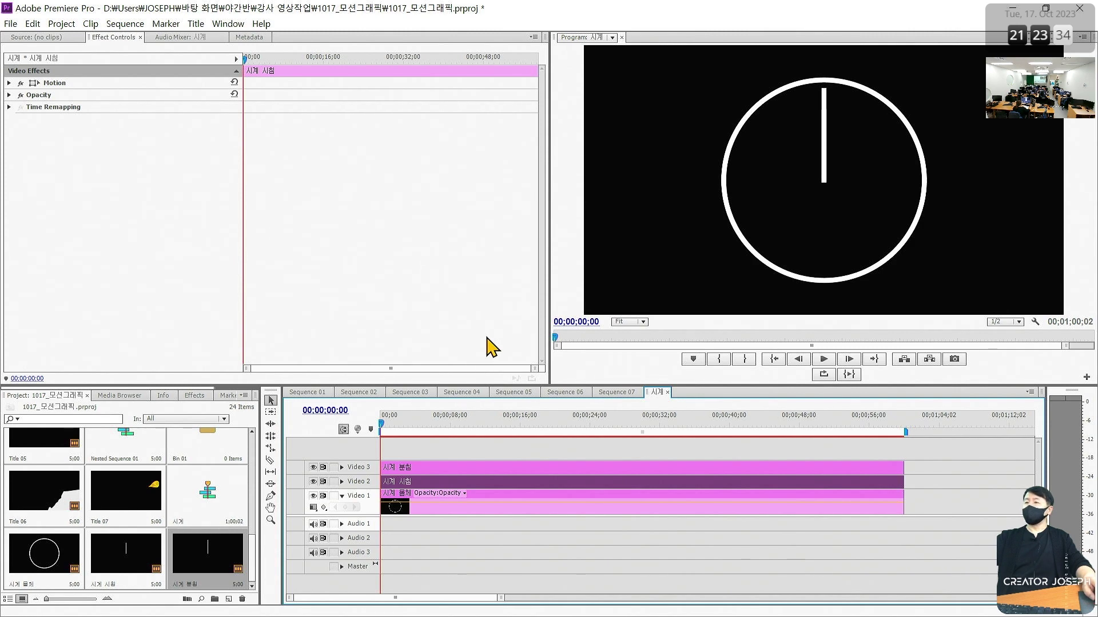
Keyframe 시계 시침's Motion Rotation from 0° at the start to 30° at the clip end.
left_click(9, 83)
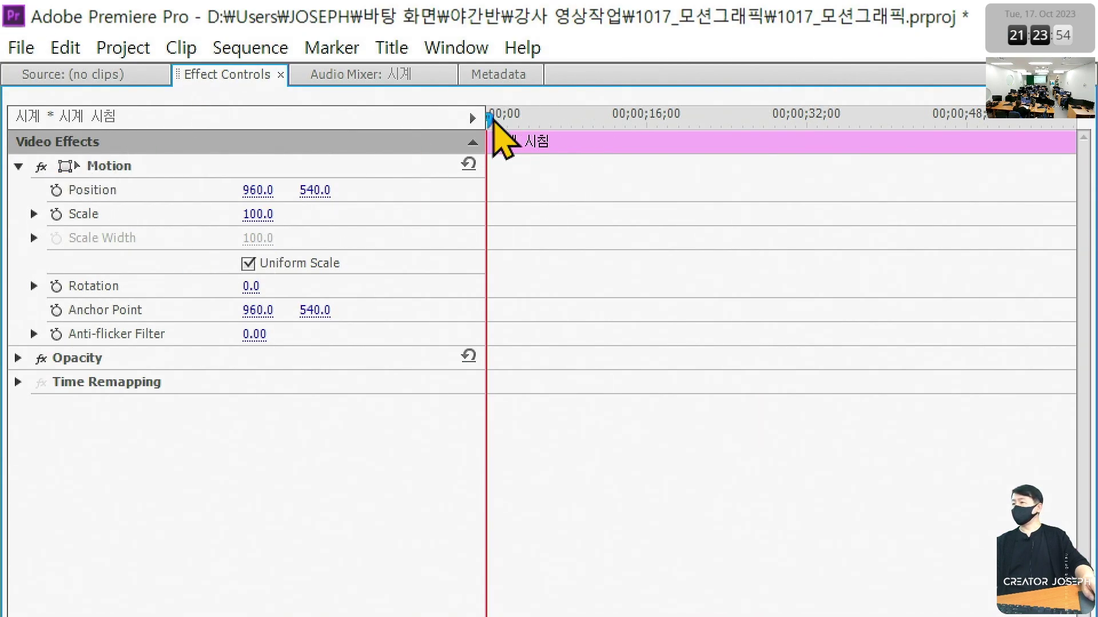
mouse_move(490, 118)
left_mouse_down()
mouse_move(539, 116)
mouse_move(454, 121)
left_mouse_up()
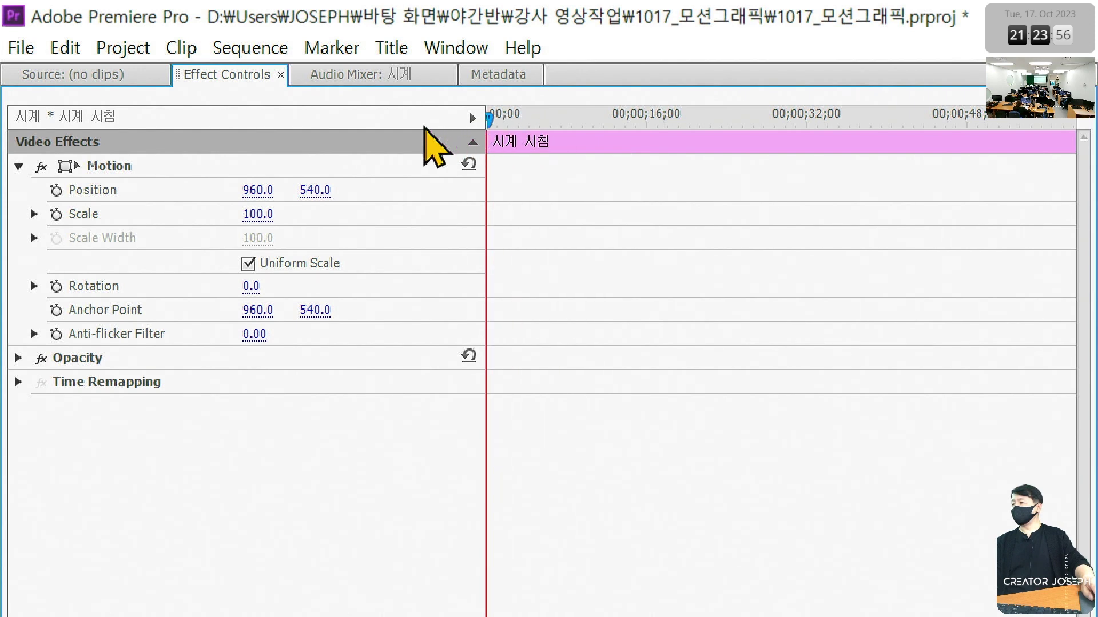
left_click(56, 286)
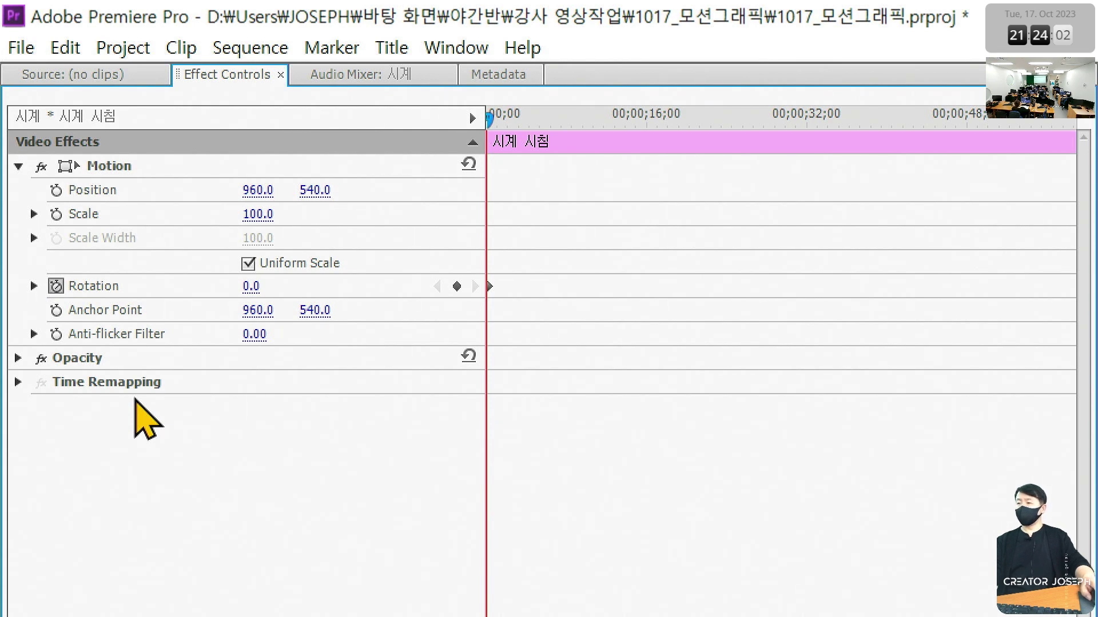
key("End")
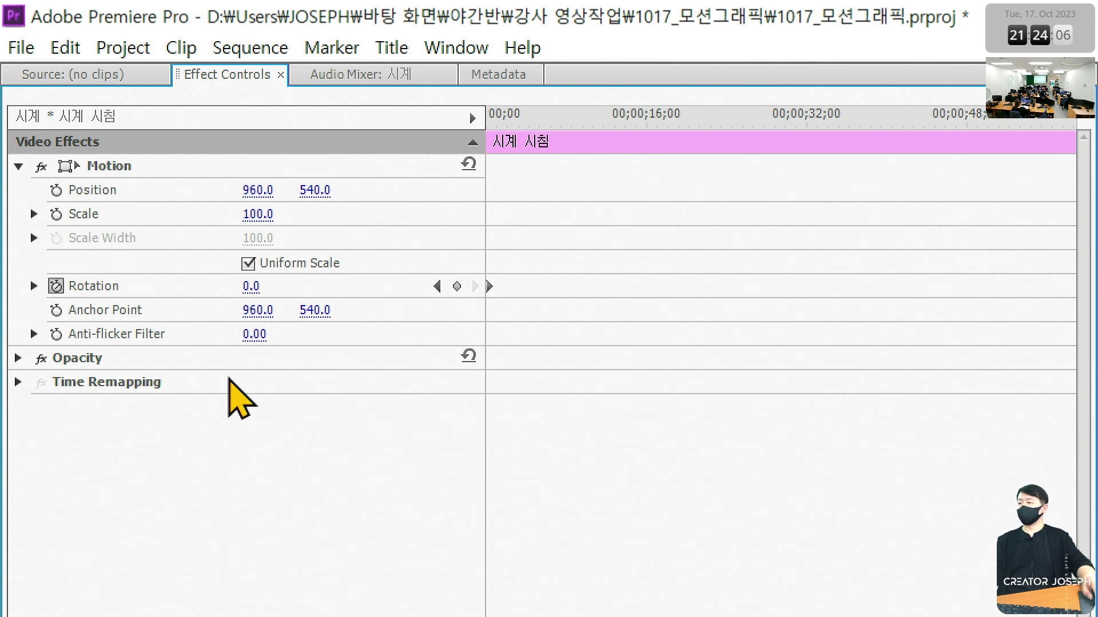
left_click(252, 286)
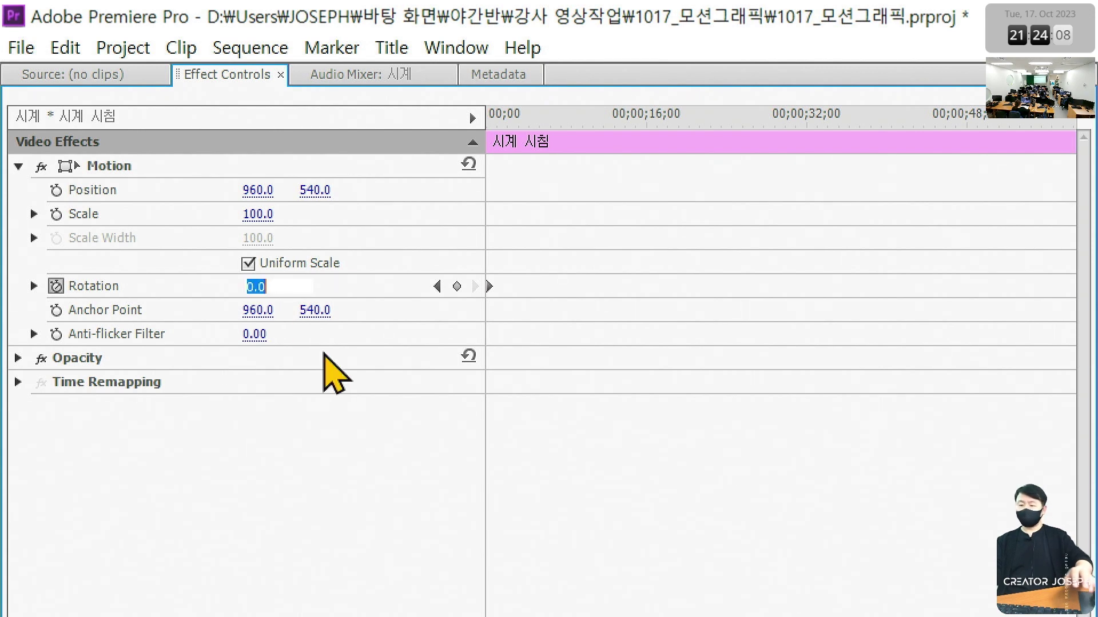
type("30")
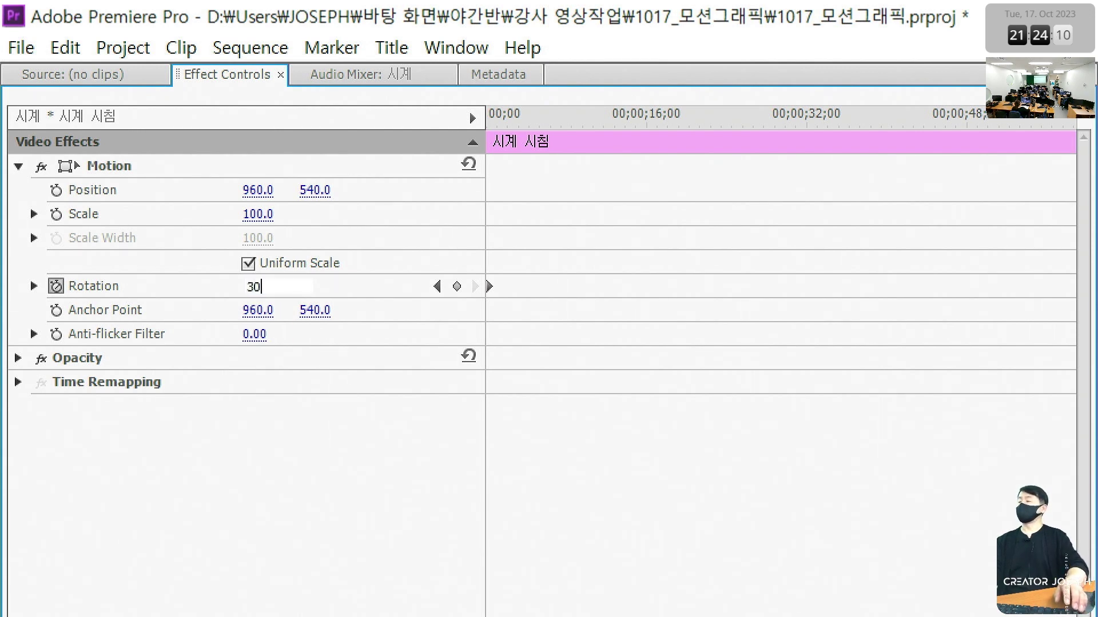
key("Return")
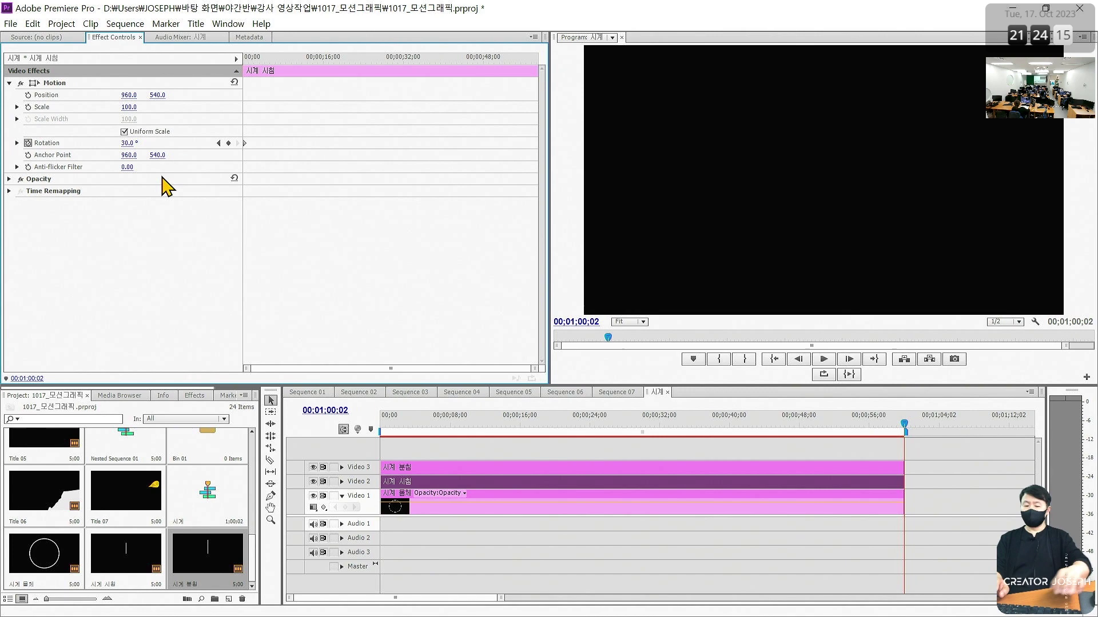
Play back the hour-hand rotation from the start, then select the 시계 분침 clip.
key("Home")
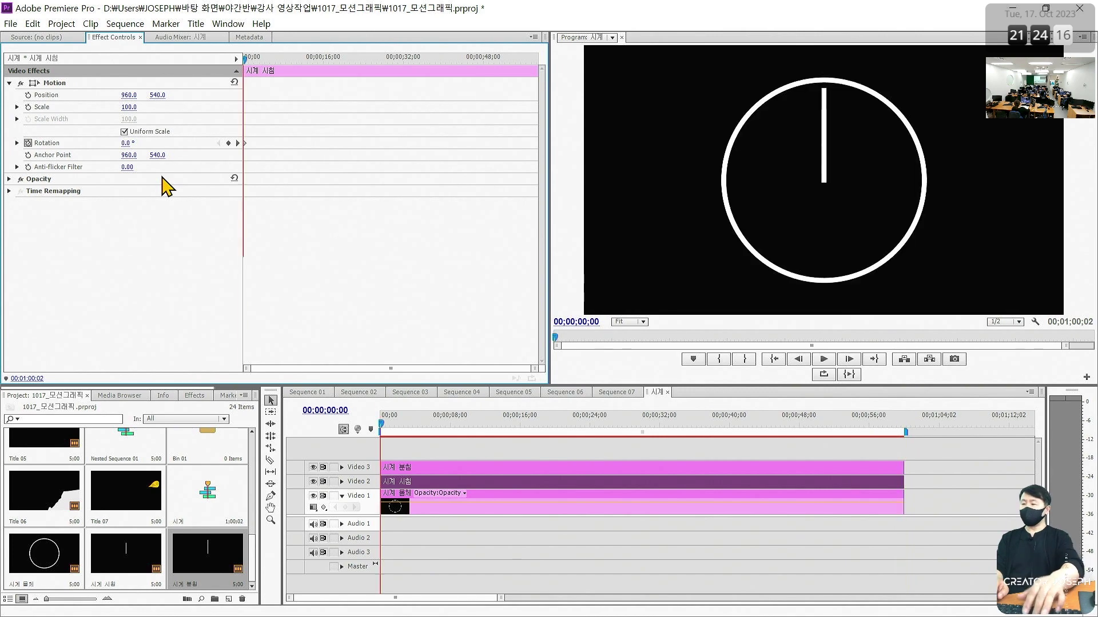
key("space")
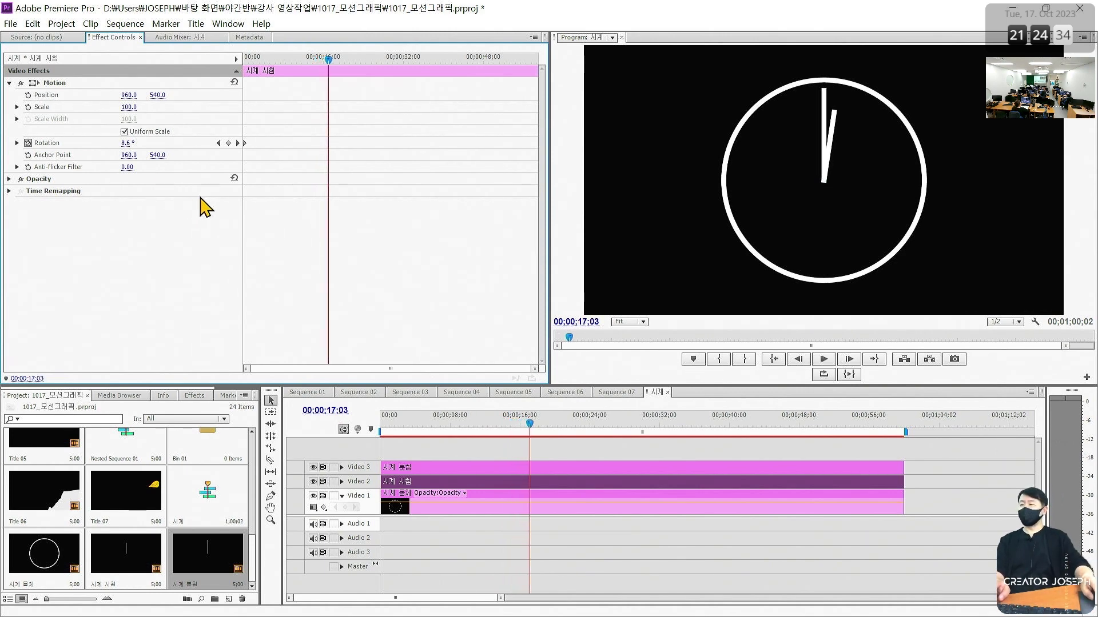
left_click_drag(468, 429, 349, 426)
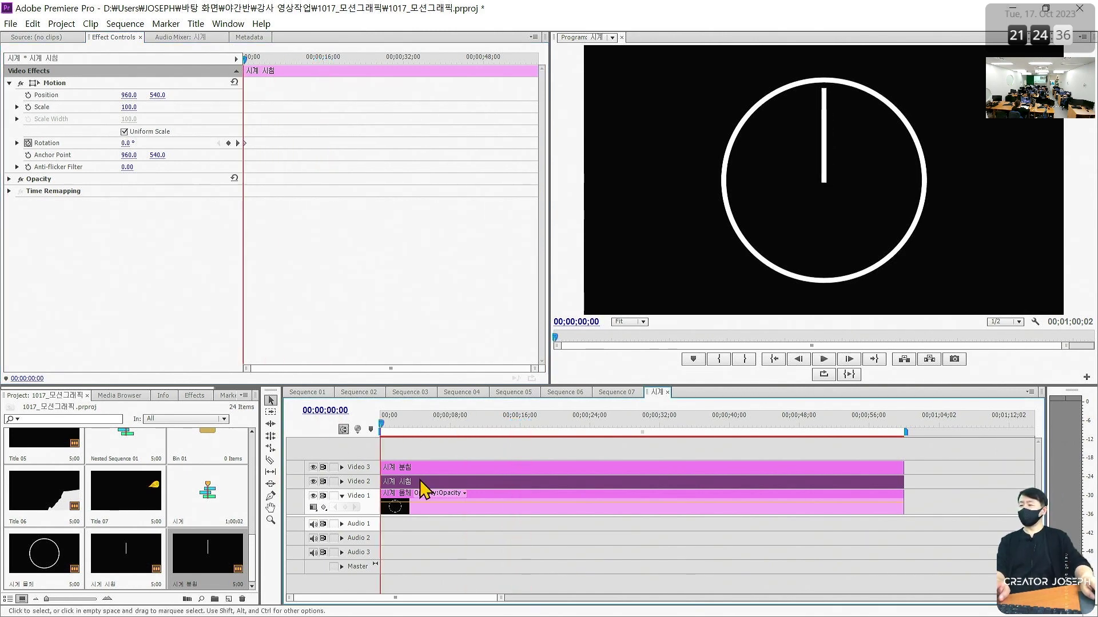
left_click(451, 469)
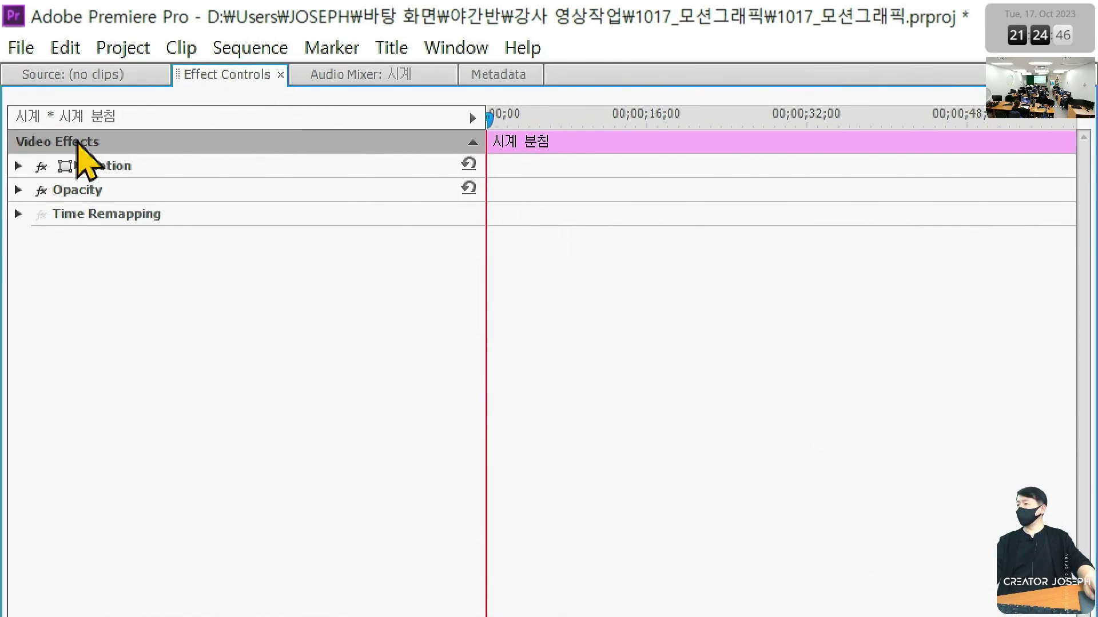
Keyframe 시계 분침's Rotation to one full turn (1x0.0°) at the clip end and preview it.
left_click(19, 166)
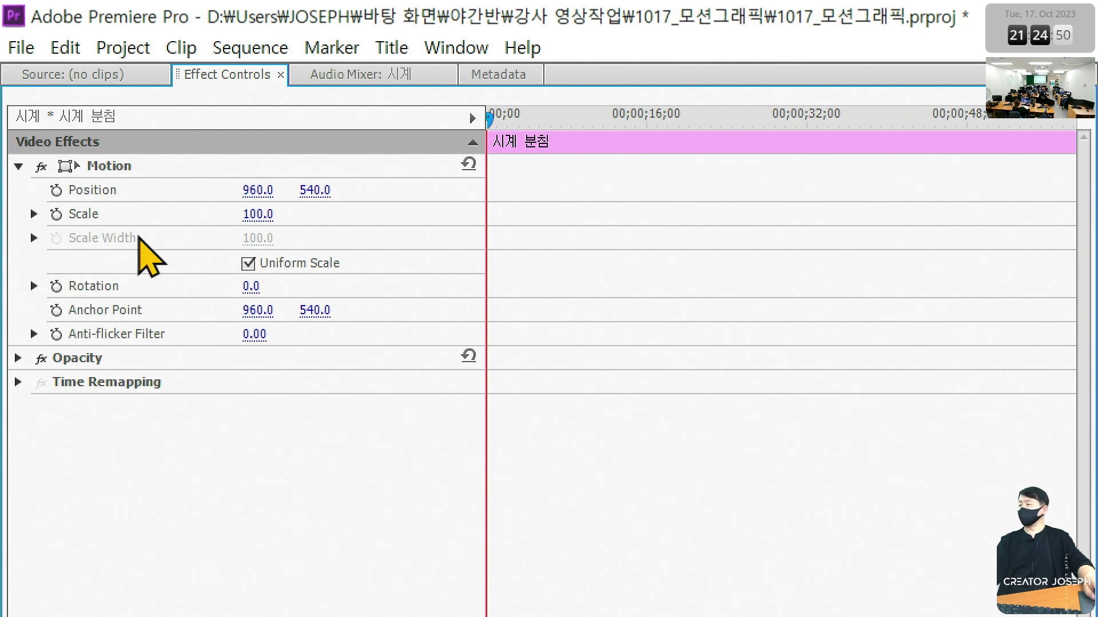
left_click(55, 285)
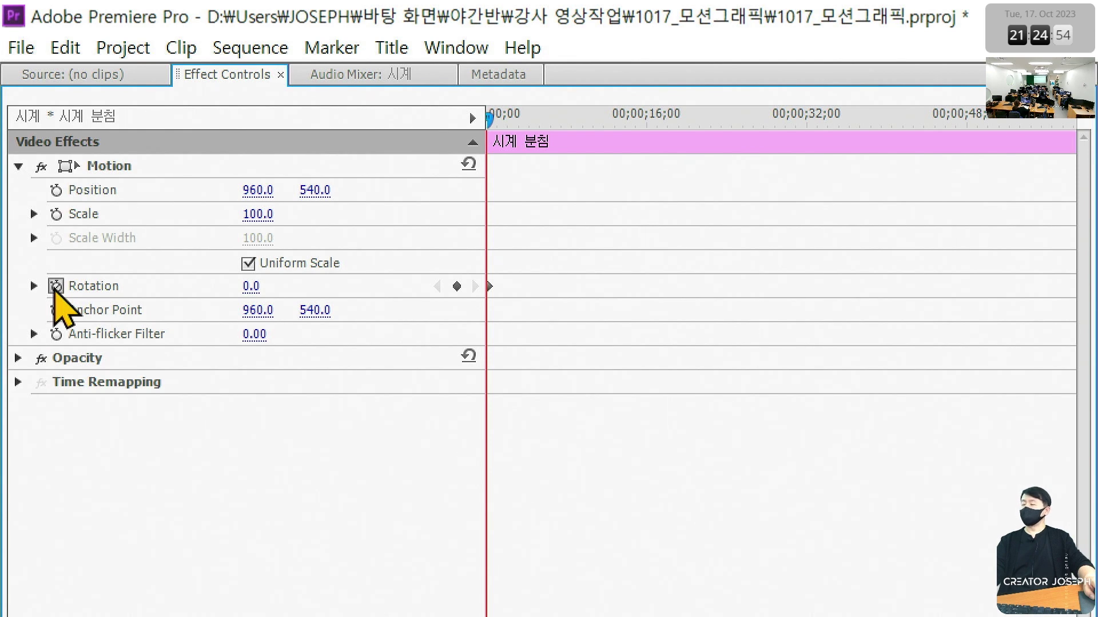
key("End")
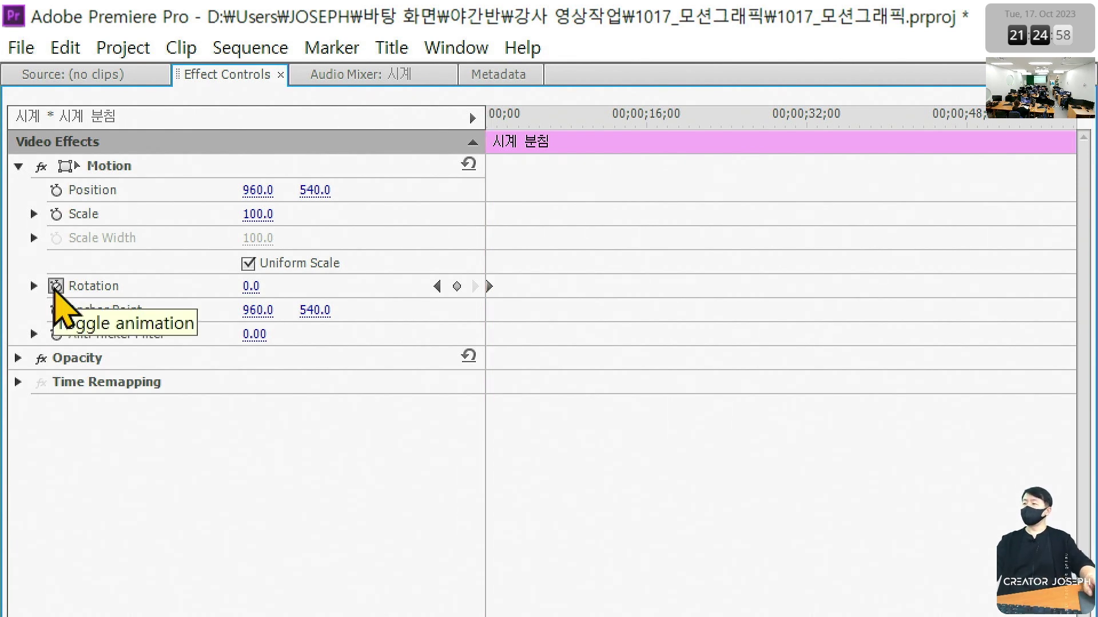
left_click(252, 286)
type("1x")
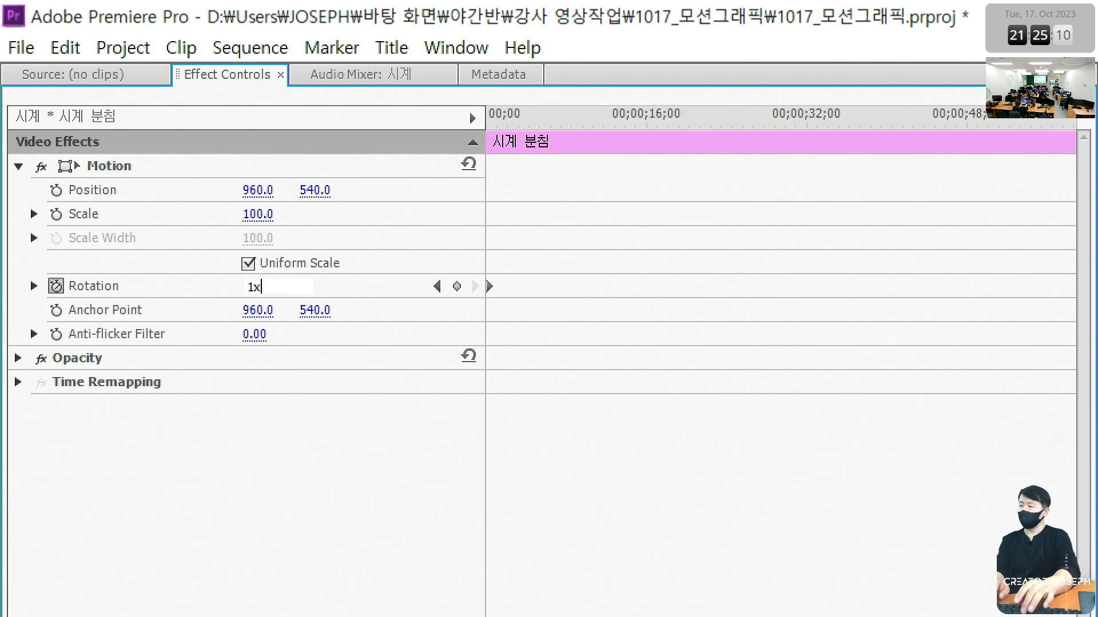
key("Return")
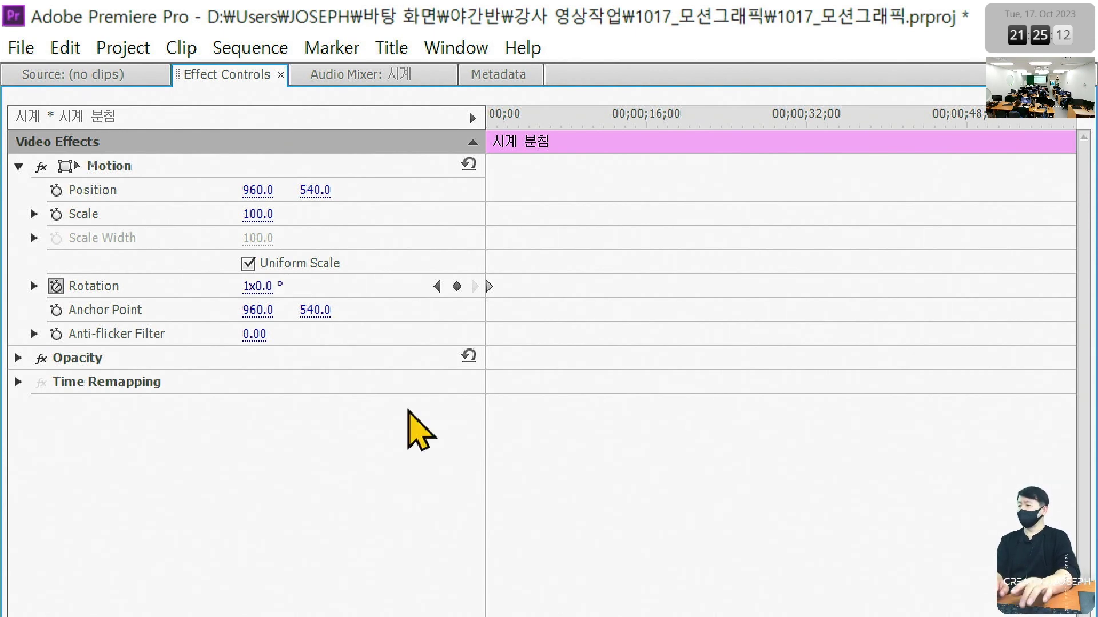
key("space")
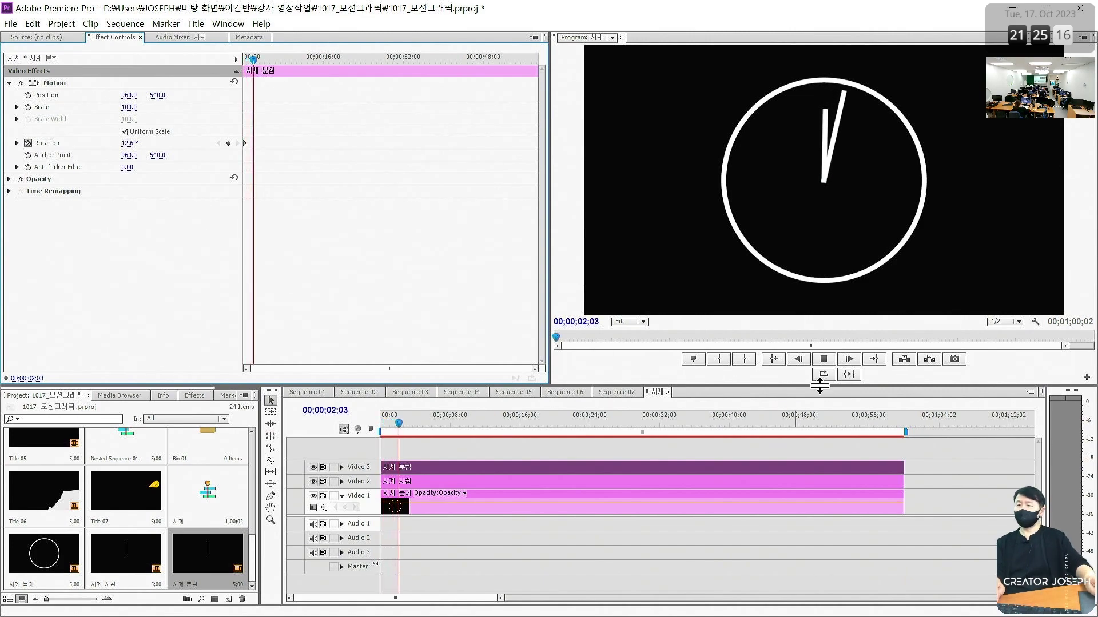
left_click(823, 360)
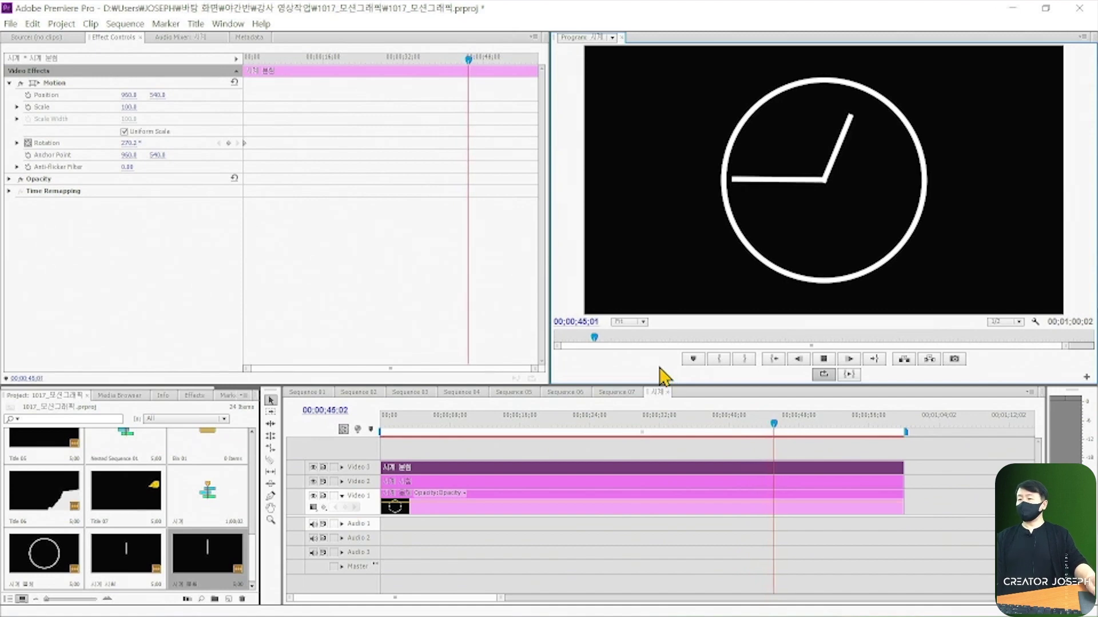
Delete all clips on Video 1–3 and put the 시계 몸체 circle clip at 00;00 on Video 1.
key("space")
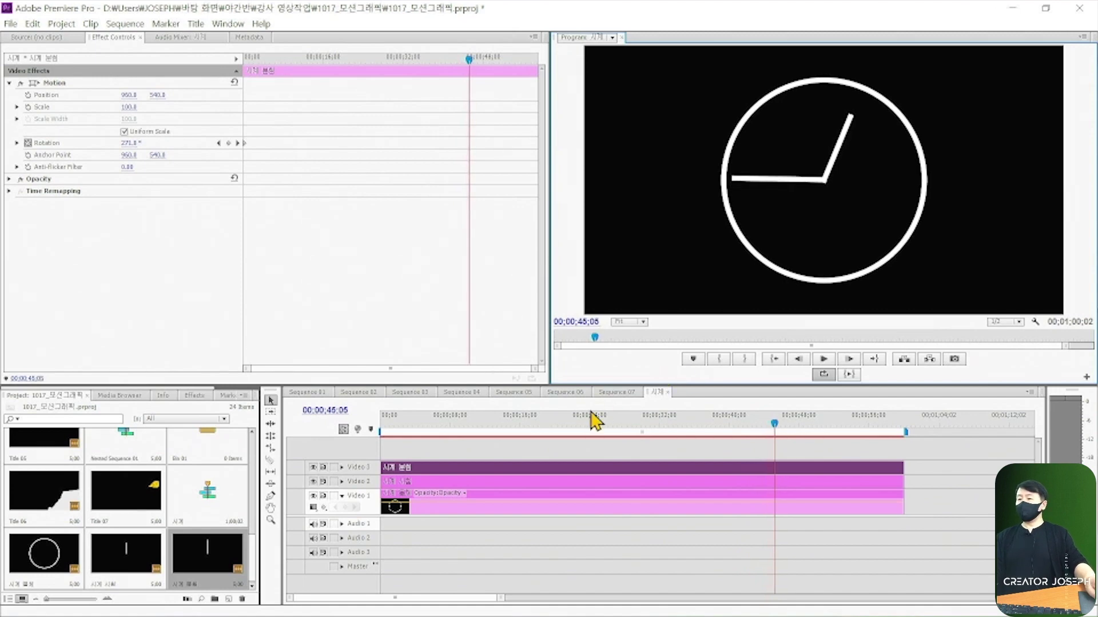
key("Home")
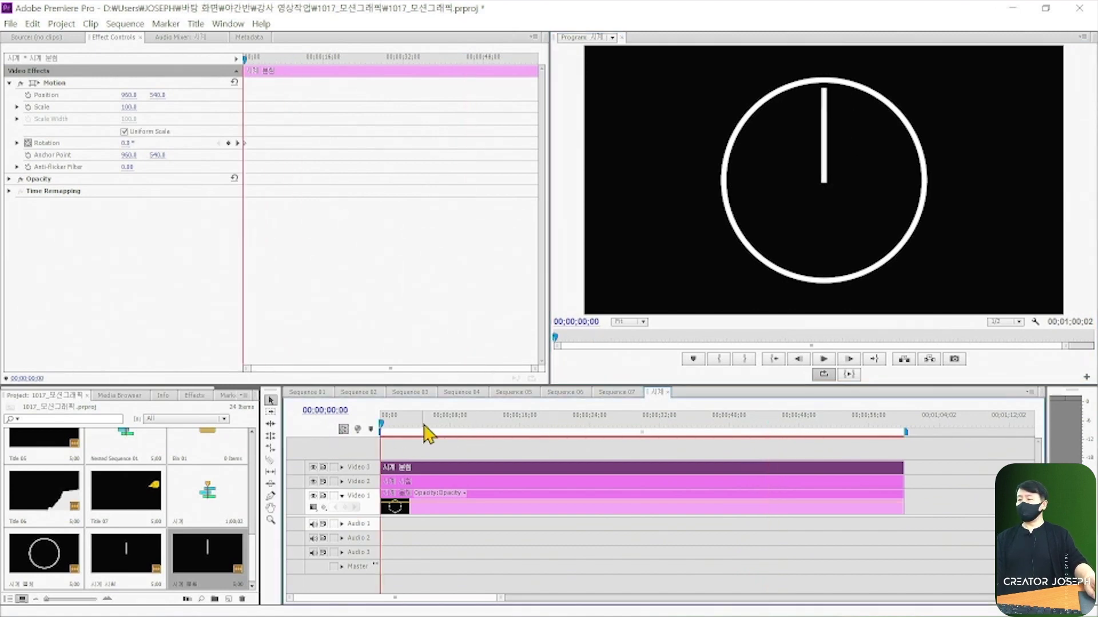
left_click_drag(617, 556, 410, 465)
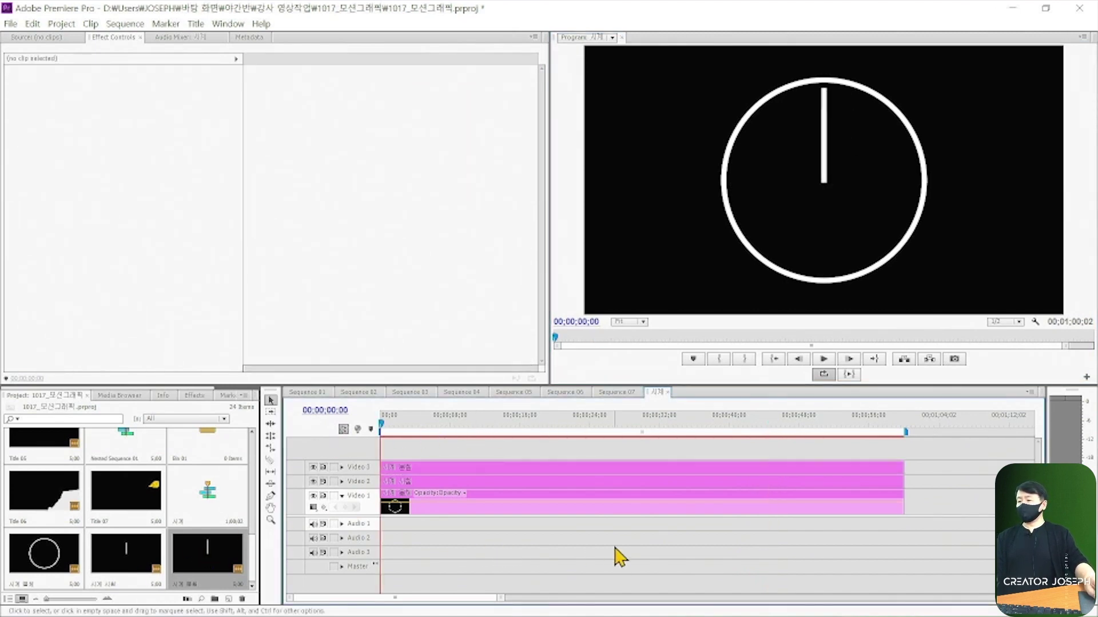
key("Delete")
left_click_drag(45, 553, 400, 502)
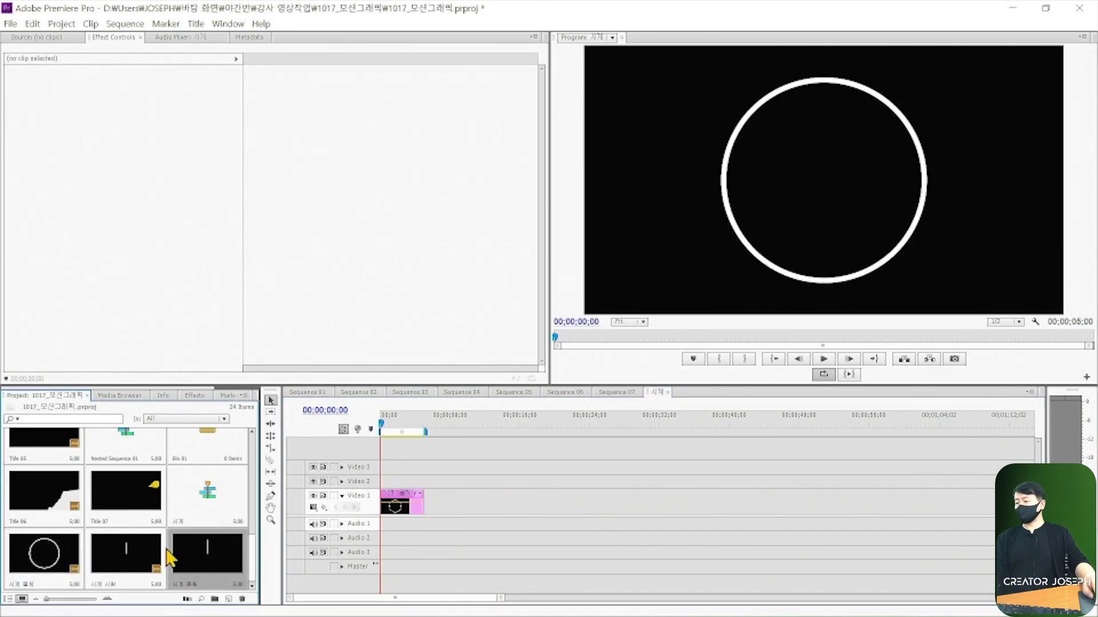
Open the hour-hand title and move the vertical hand rectangle near the circle's top.
double_click(114, 555)
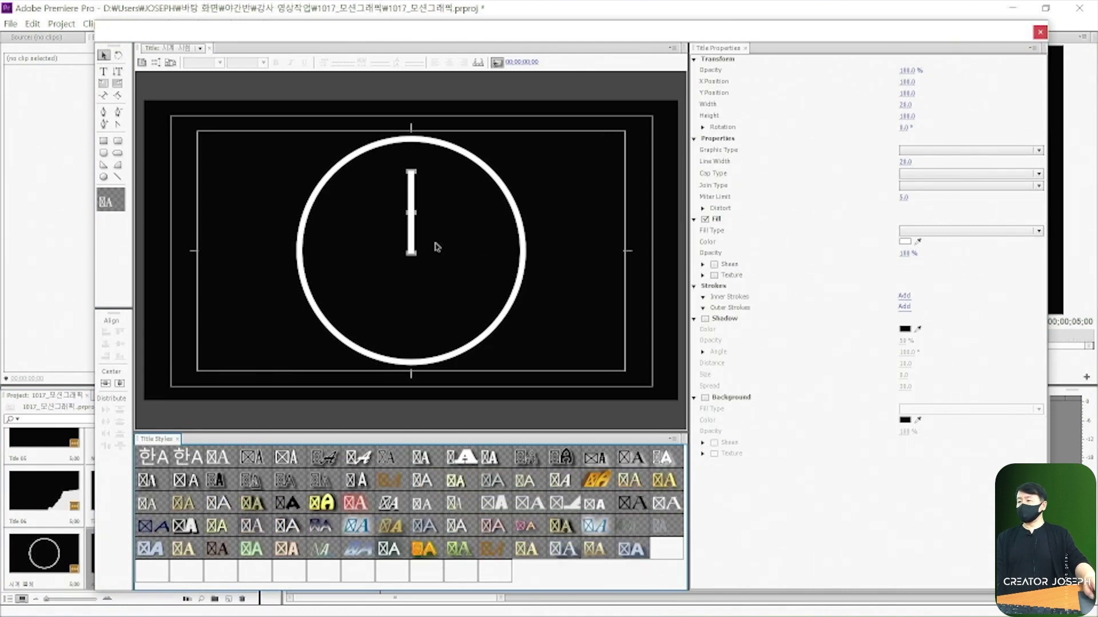
mouse_move(410, 244)
left_mouse_down()
mouse_move(464, 249)
mouse_move(449, 252)
left_mouse_up()
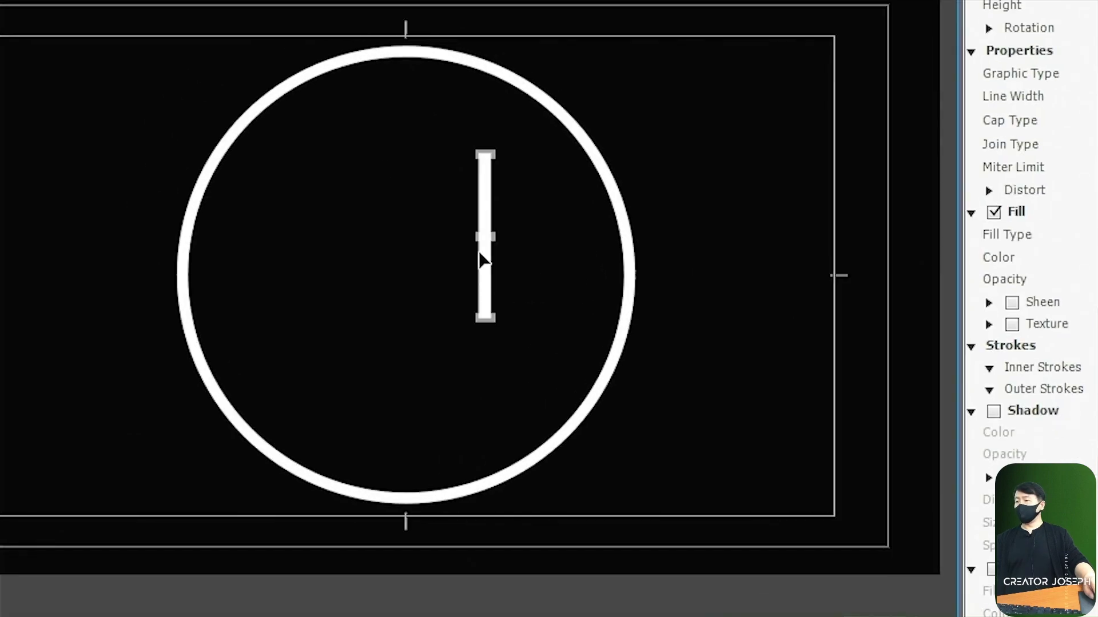
mouse_move(436, 241)
left_mouse_down()
mouse_move(411, 216)
mouse_move(403, 239)
left_mouse_up()
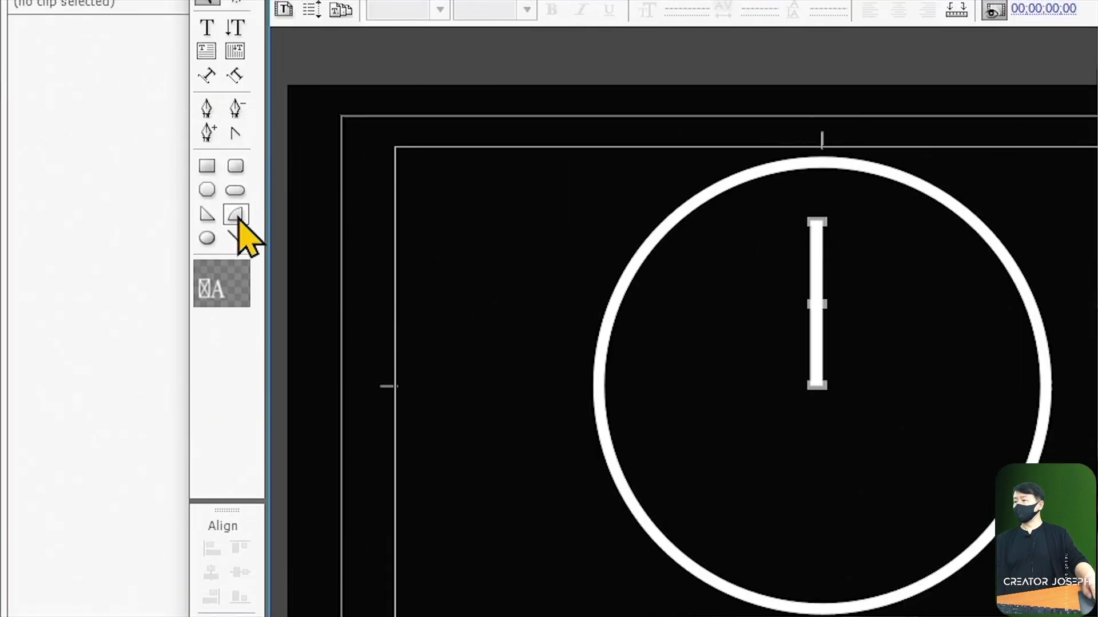
Draw a short horizontal line below the hand and centre it vertically and horizontally.
left_click(235, 237)
left_click_drag(538, 427, 623, 428)
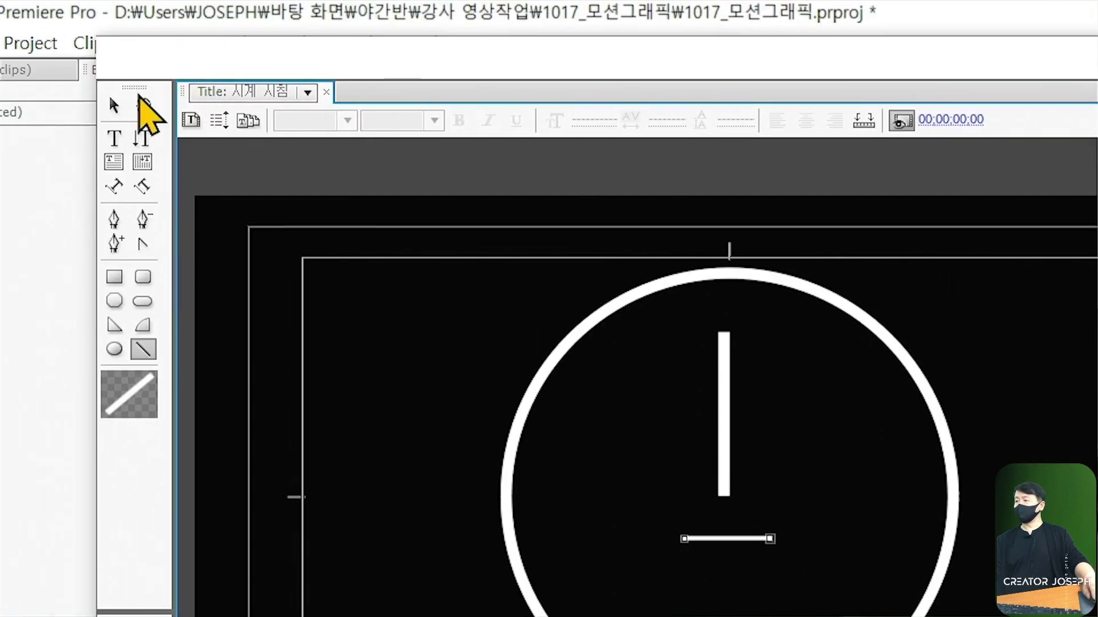
left_click(114, 105)
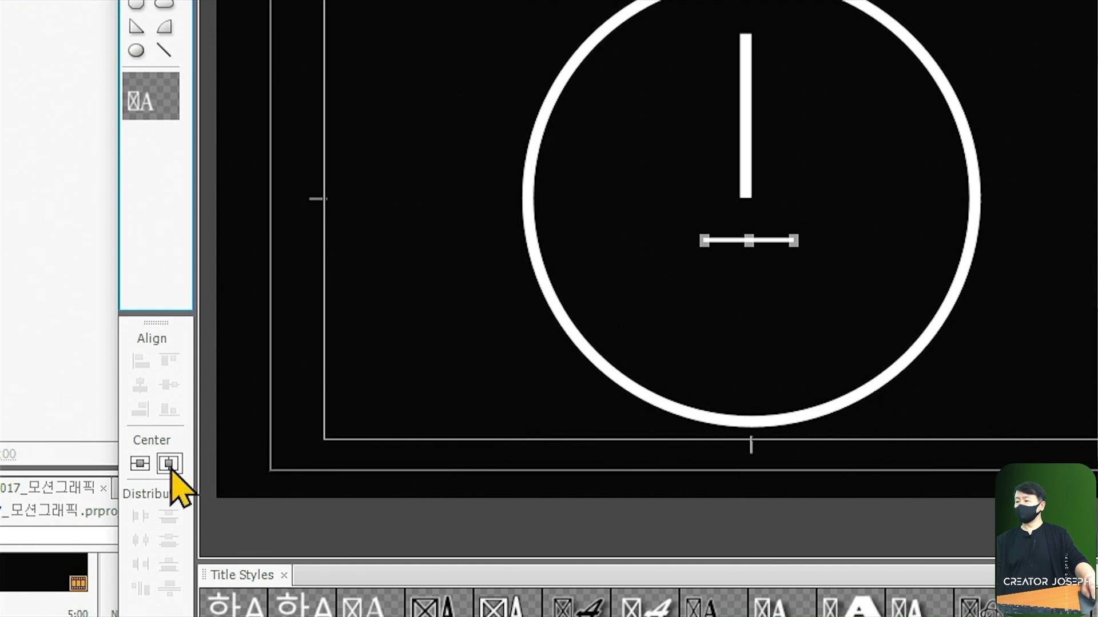
left_click(143, 465)
left_click(168, 464)
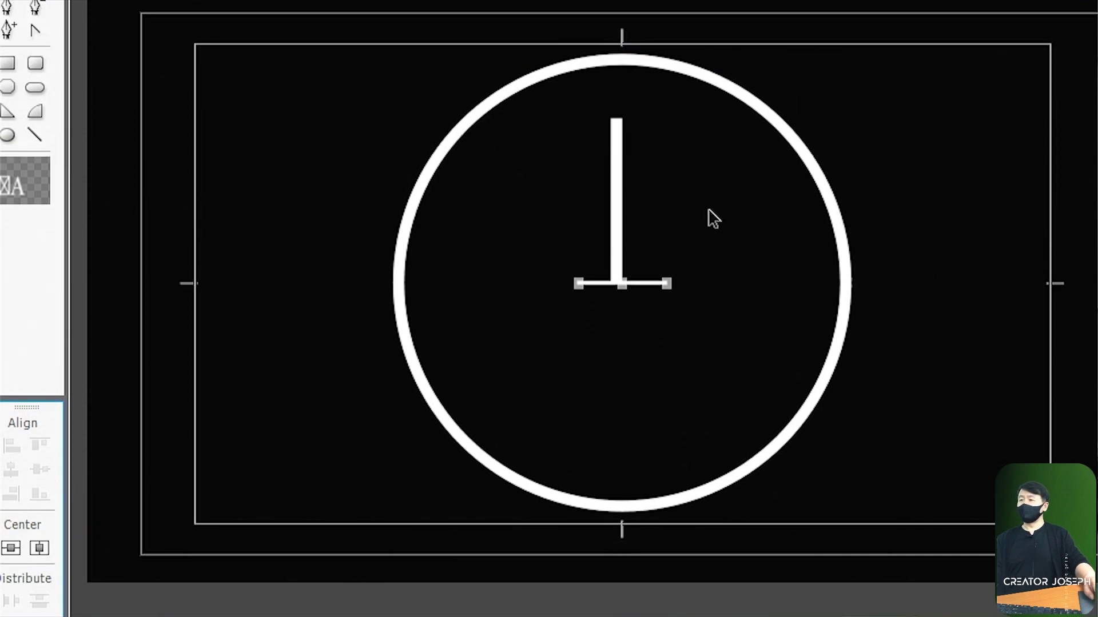
left_click(617, 200)
Centre the vertical hour hand horizontally, save, and nudge it so its bottom meets the line.
left_click_drag(616, 200, 665, 176)
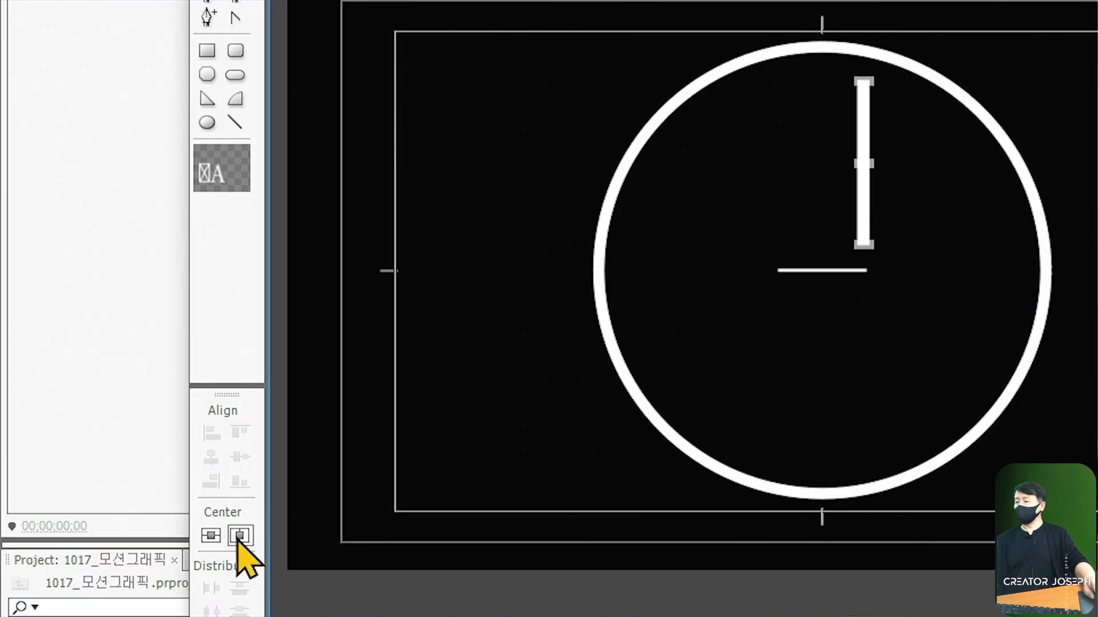
left_click(239, 535)
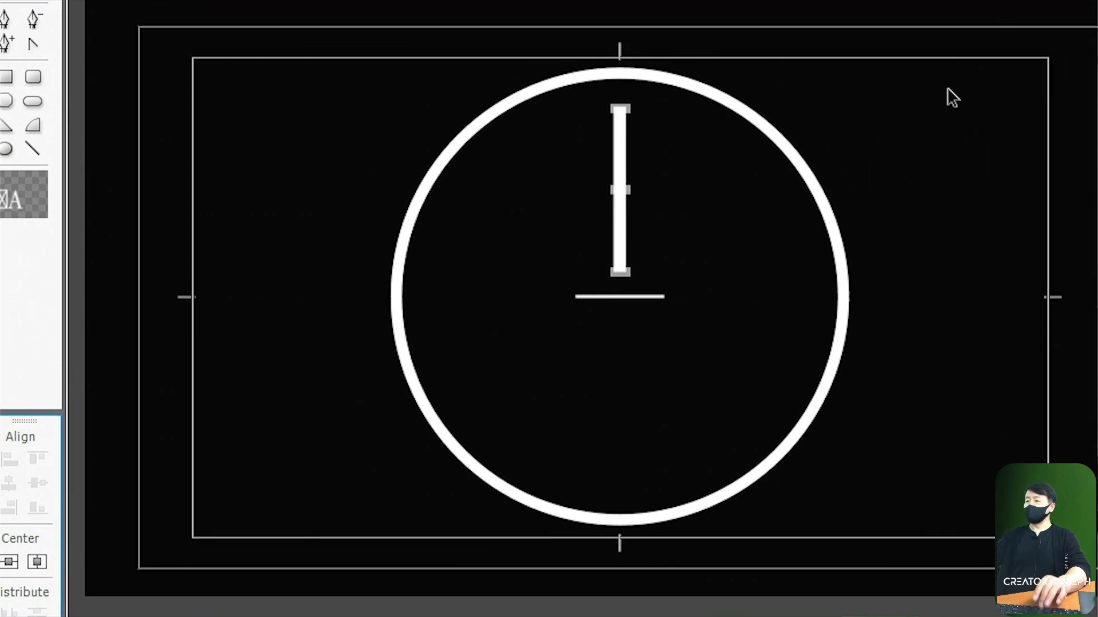
key("ctrl+s")
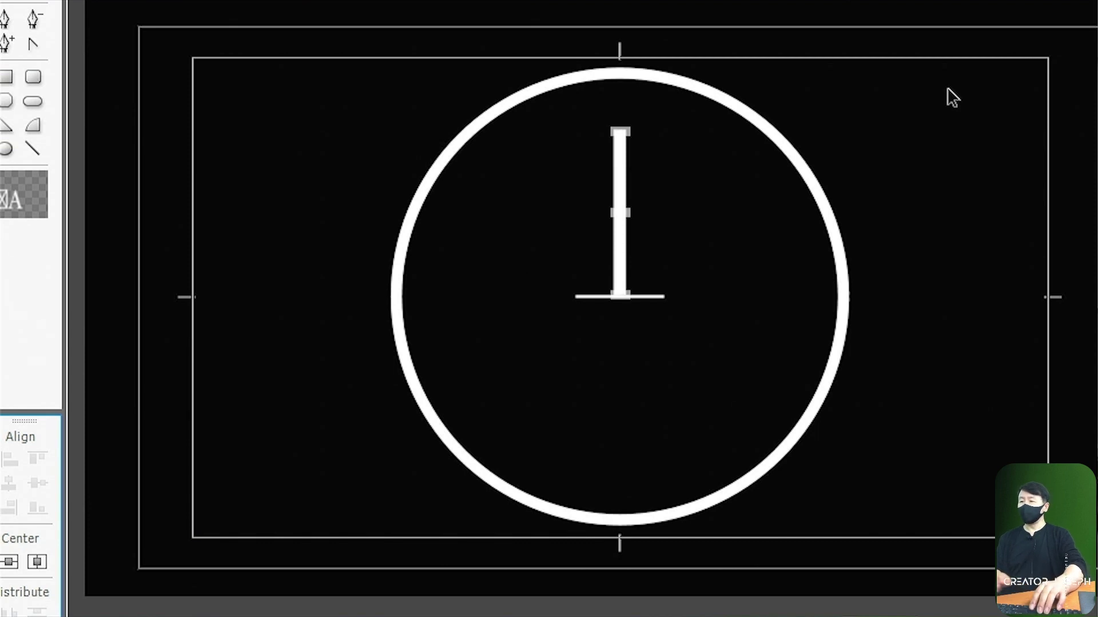
key("shift+Up")
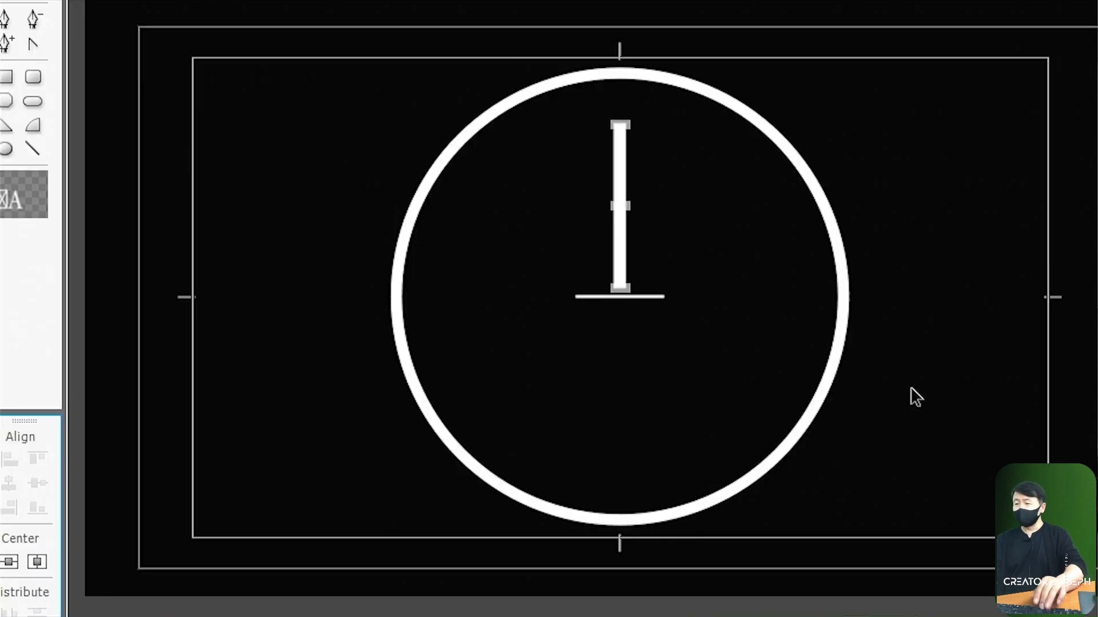
key("Down")
key("Down")
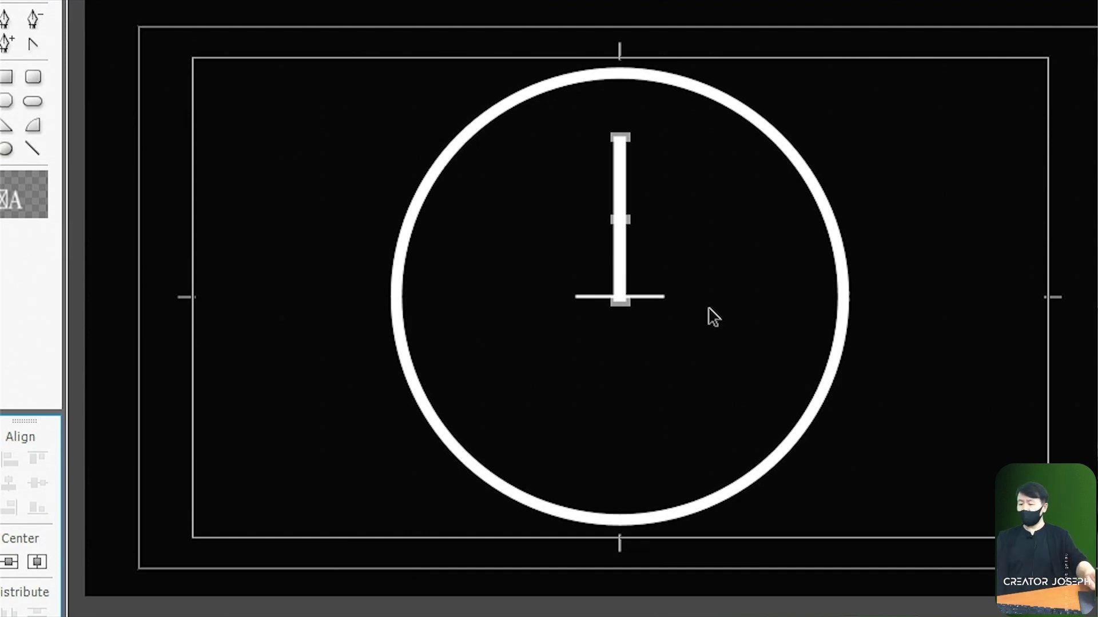
Delete the temporary horizontal guide line from the title.
left_click(695, 337)
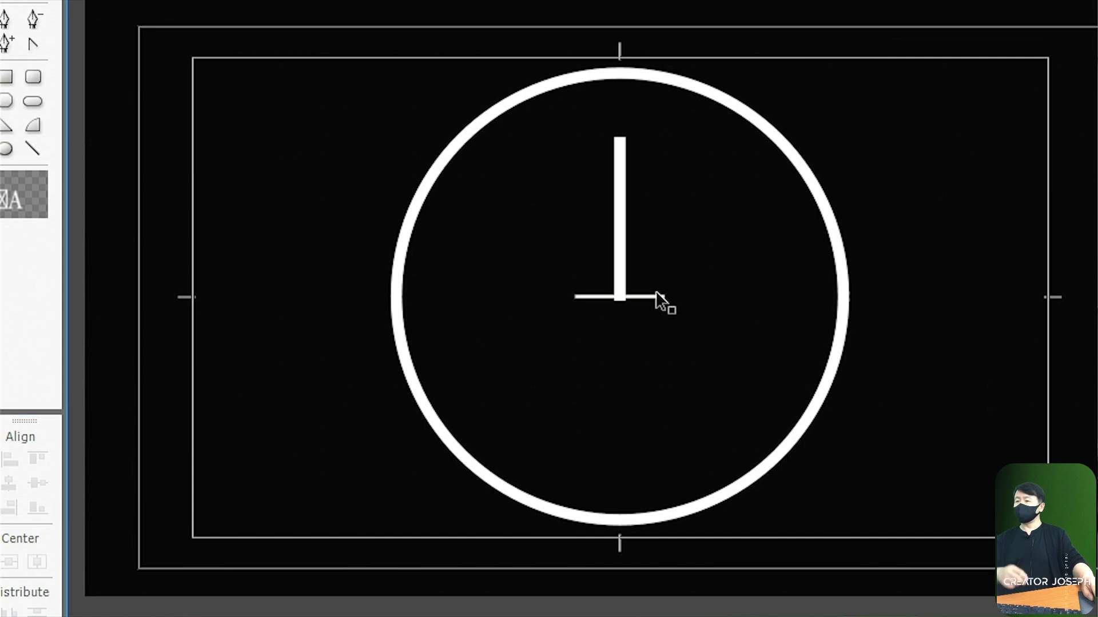
left_click(657, 297)
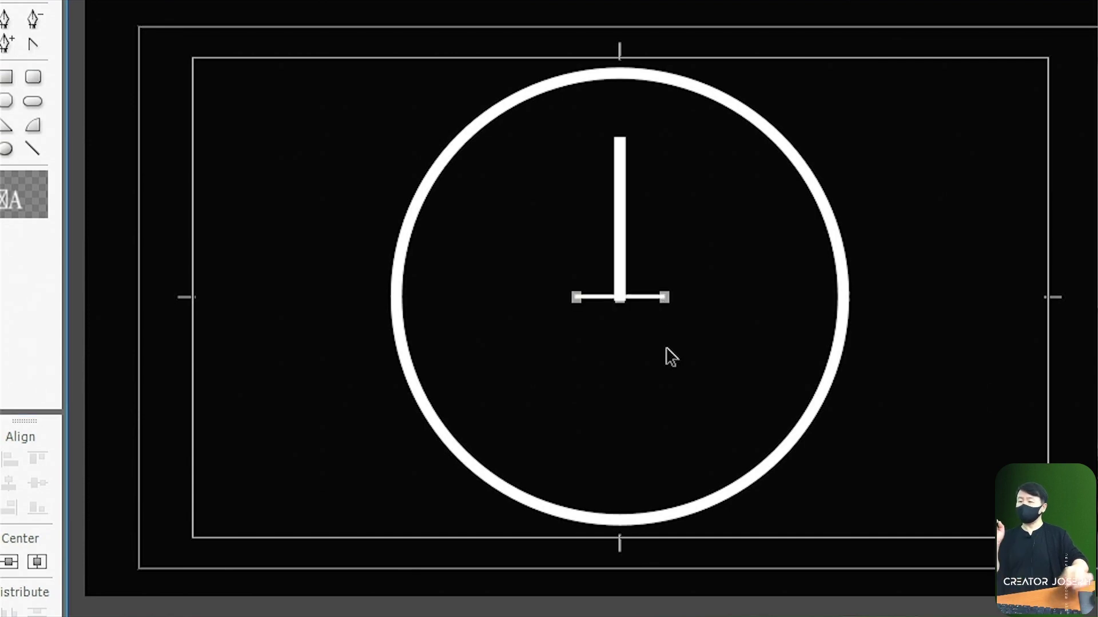
key("Delete")
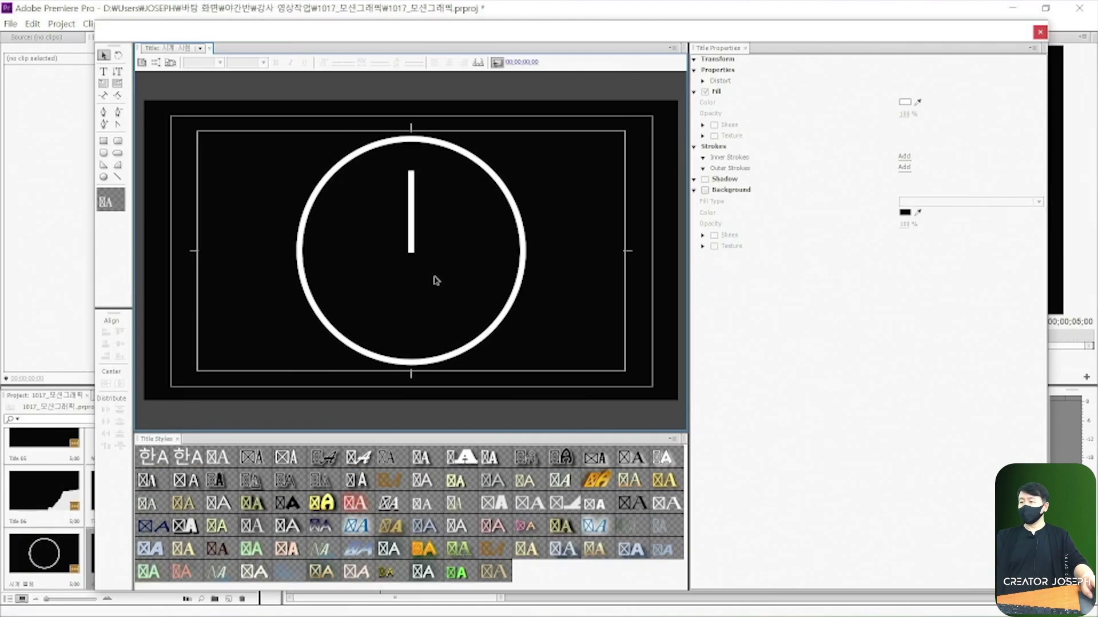
Close the Titler, stack 시계 시침 on Video 2 and 시계 분침 on Video 3, and select all three.
left_click(1039, 33)
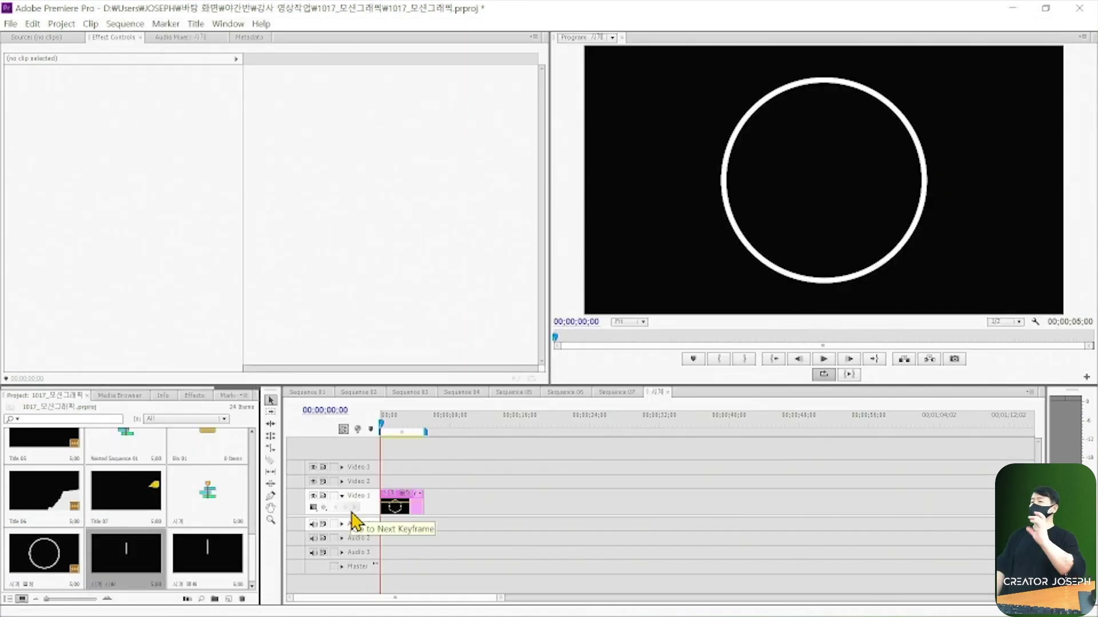
left_click_drag(153, 565, 368, 483)
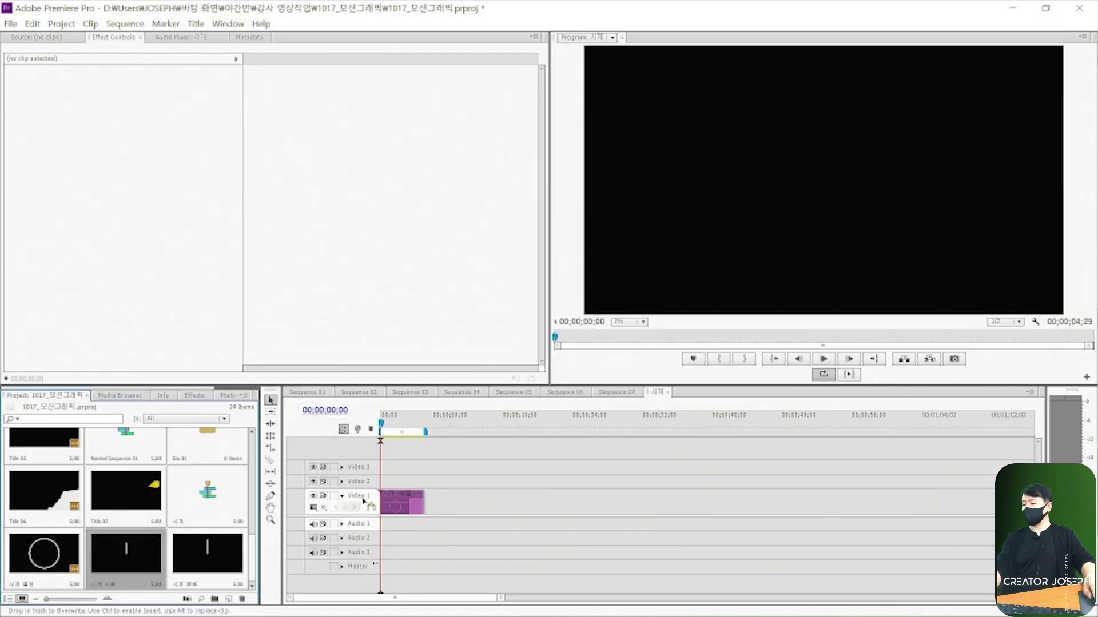
left_click_drag(207, 556, 366, 473)
left_click(408, 425)
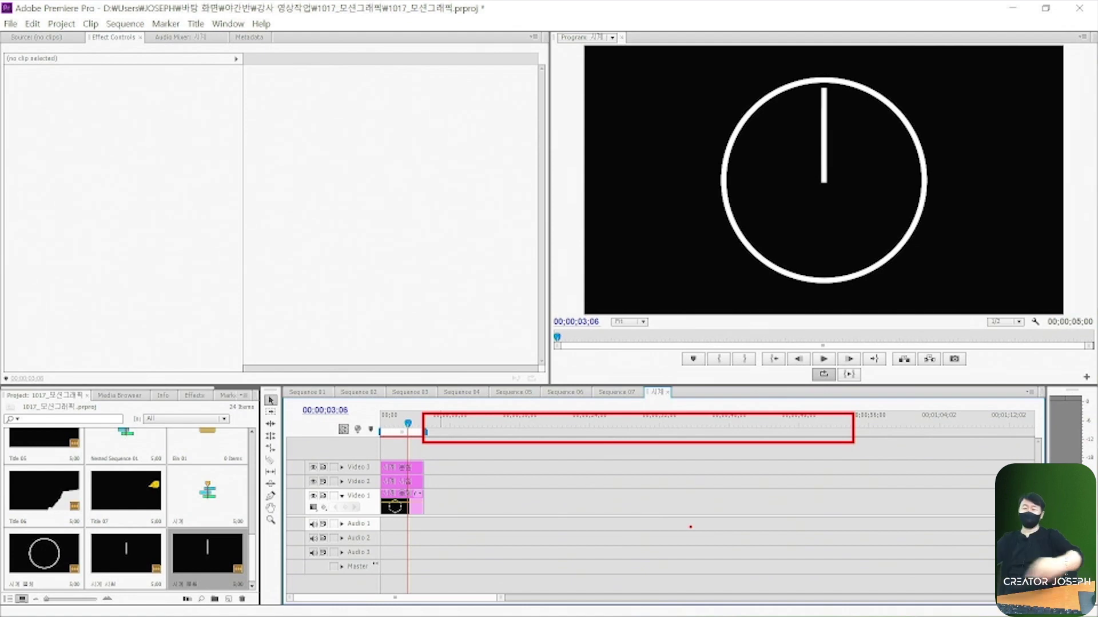
key("Escape")
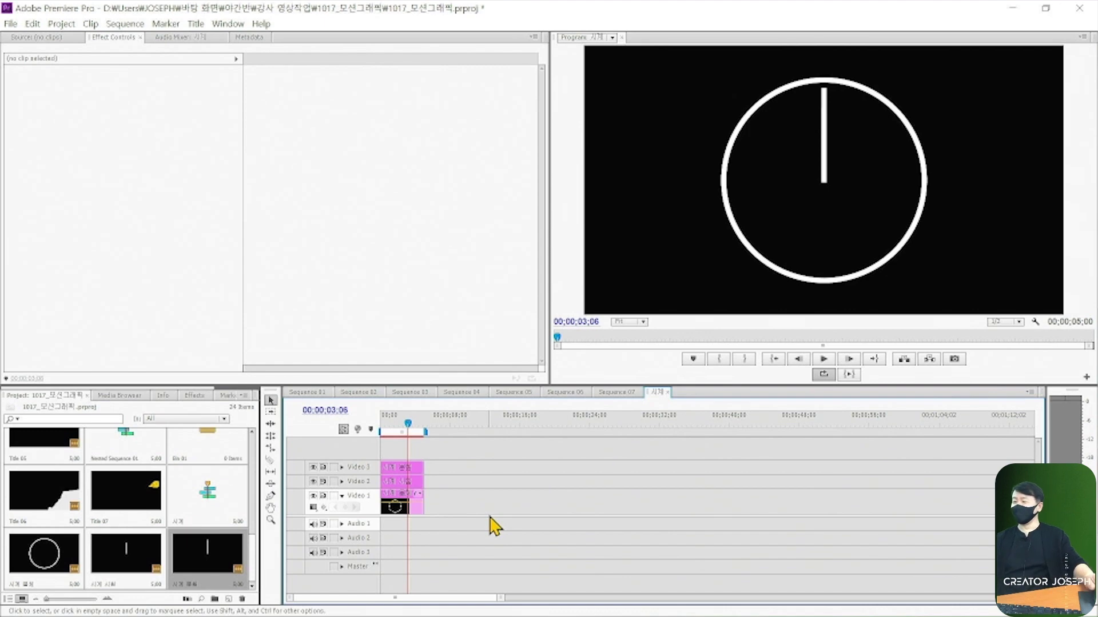
key("equal")
key("equal")
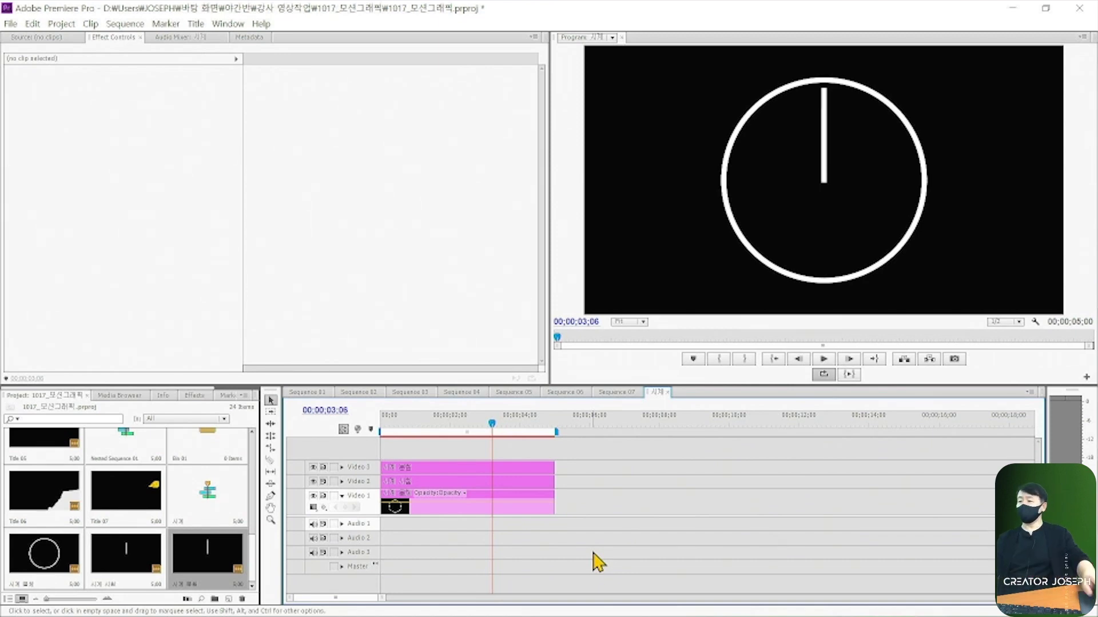
mouse_move(652, 549)
left_mouse_down()
mouse_move(588, 563)
mouse_move(452, 440)
left_mouse_up()
Create a new sequence, Sequence 09.
left_click(671, 492)
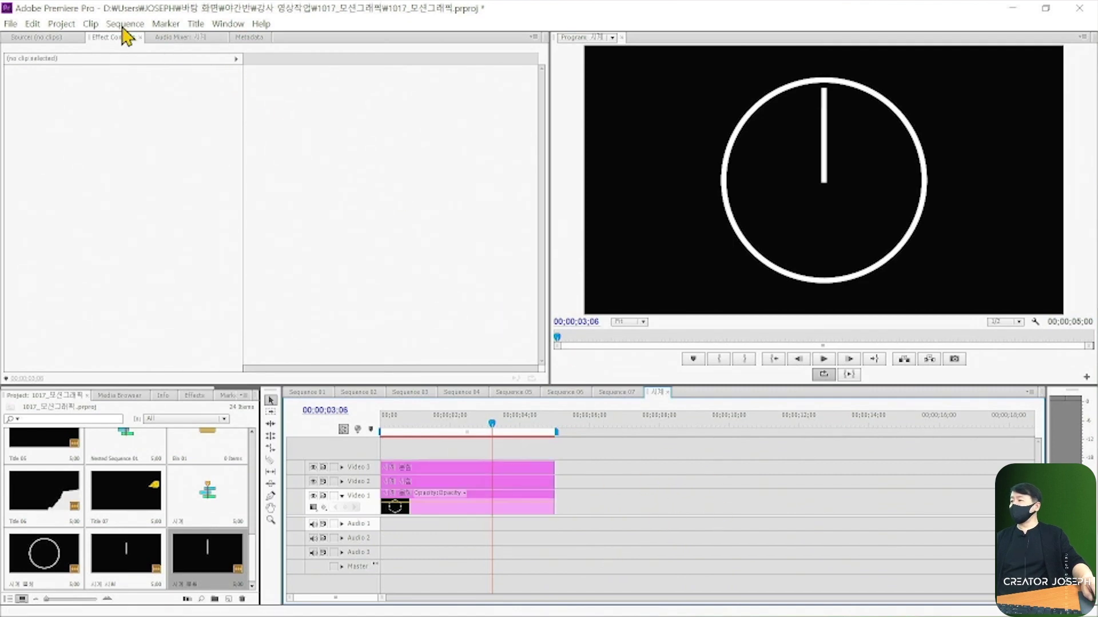
left_click(12, 23)
left_click(309, 52)
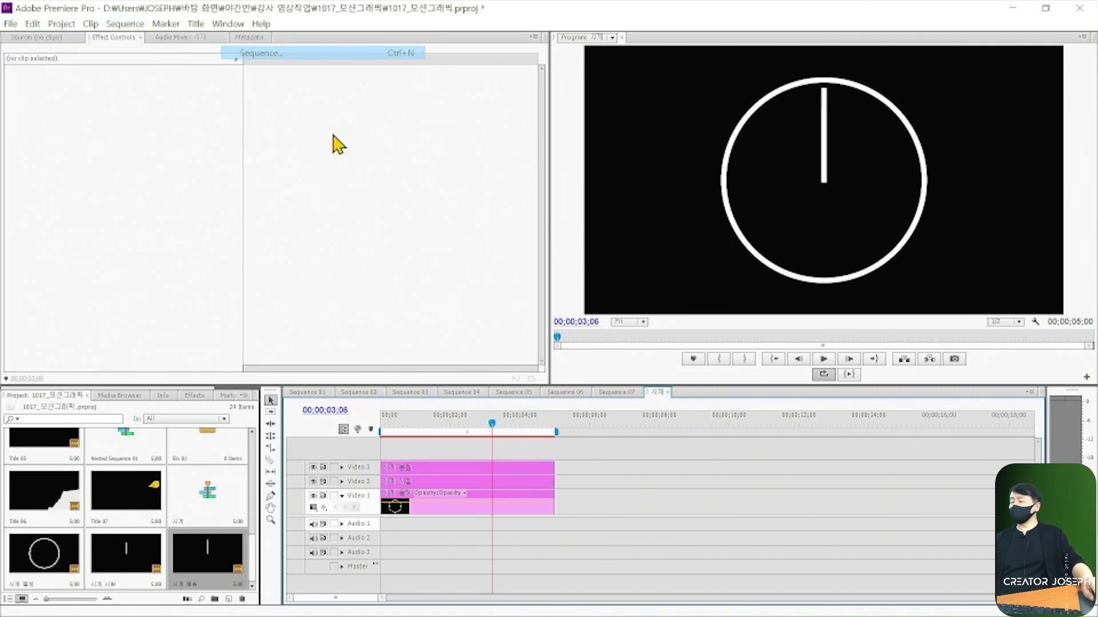
left_click(646, 498)
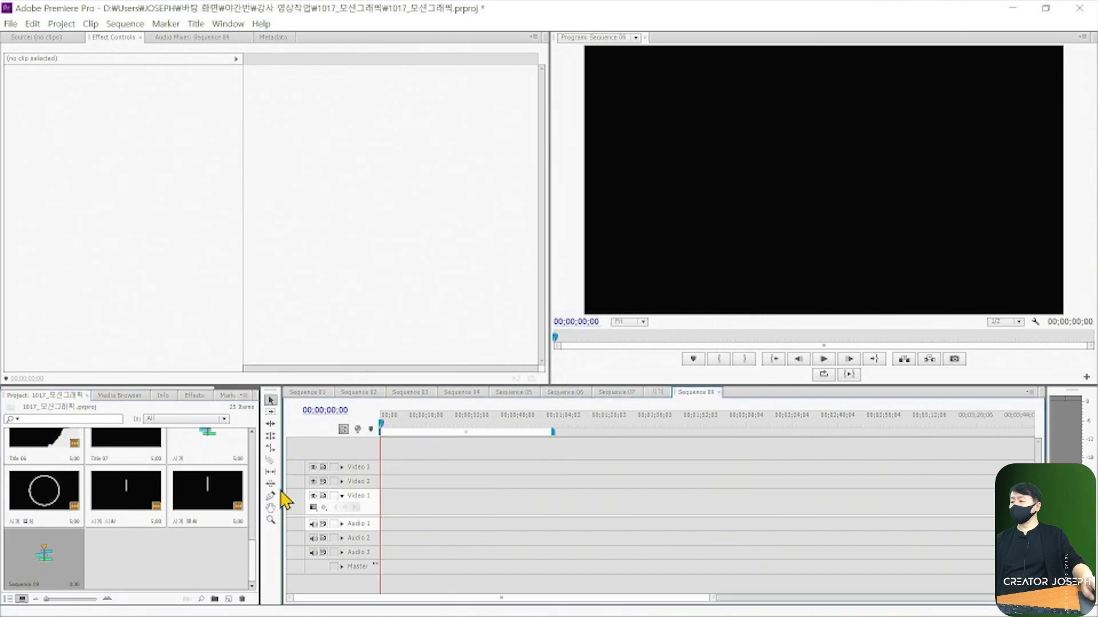
Import 영상01.mp4 from the 영상_캠핑/영상 folder and place it at the start of Video 1.
double_click(203, 572)
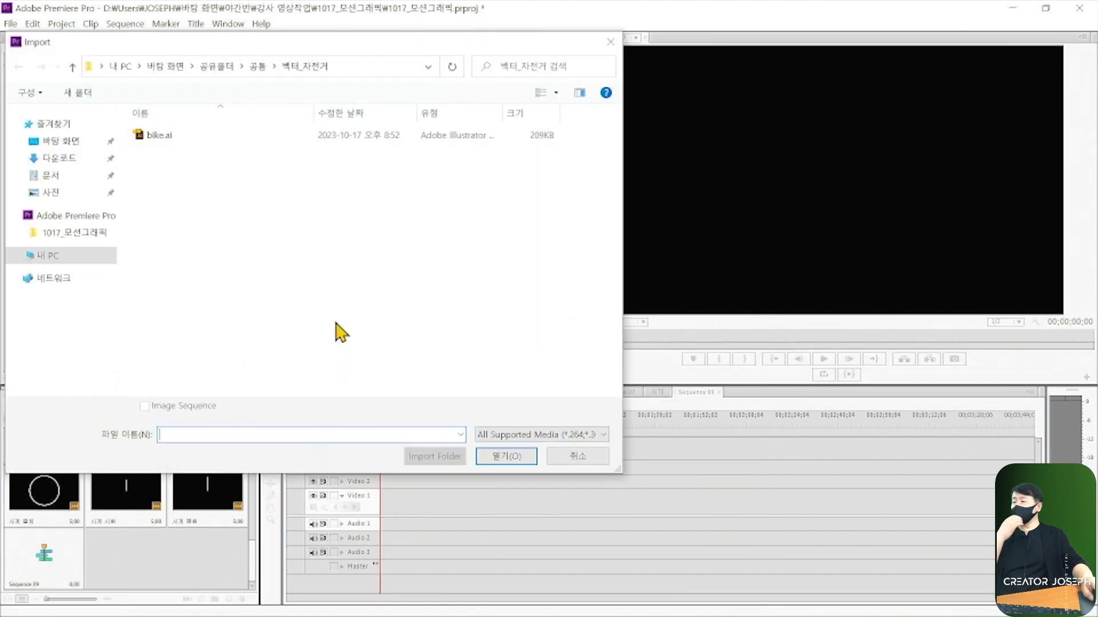
left_click(256, 66)
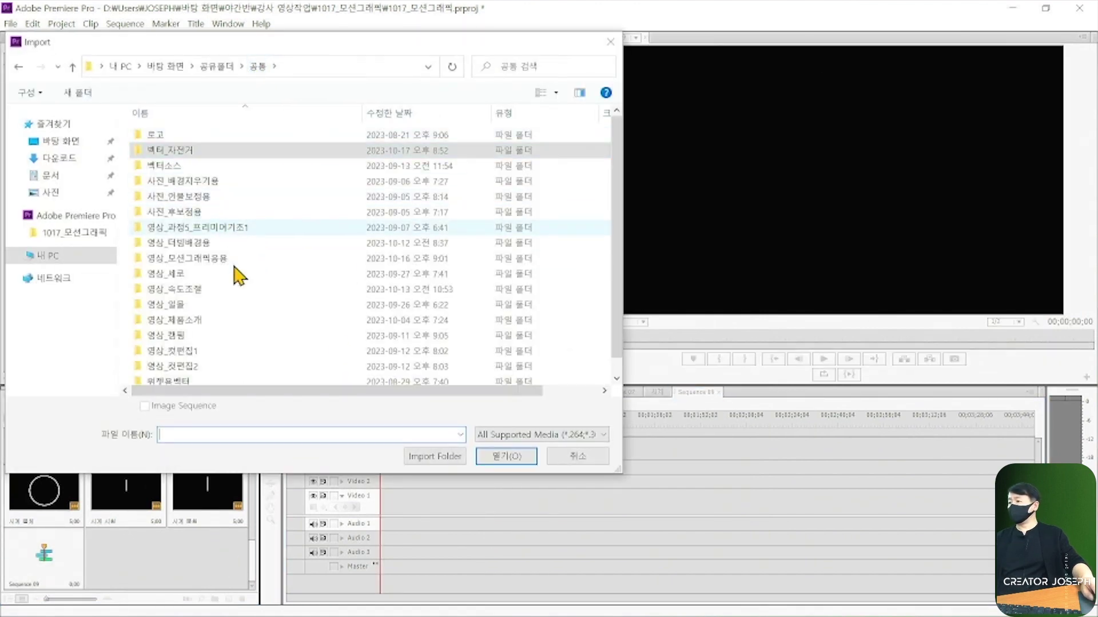
left_click(201, 212)
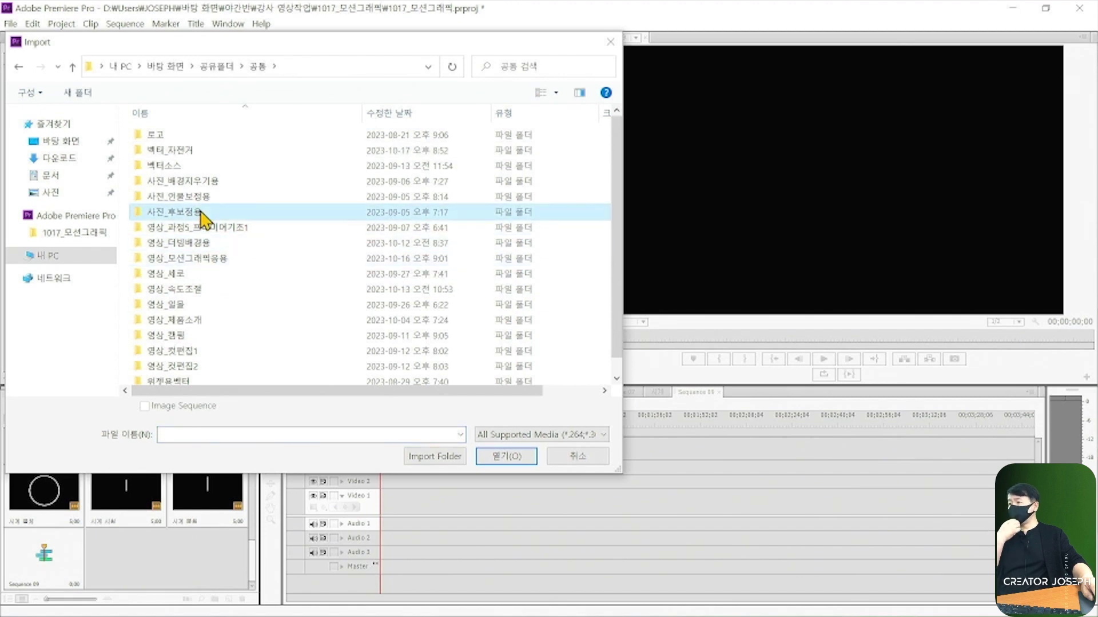
scroll(209, 291, "down", 1)
double_click(190, 318)
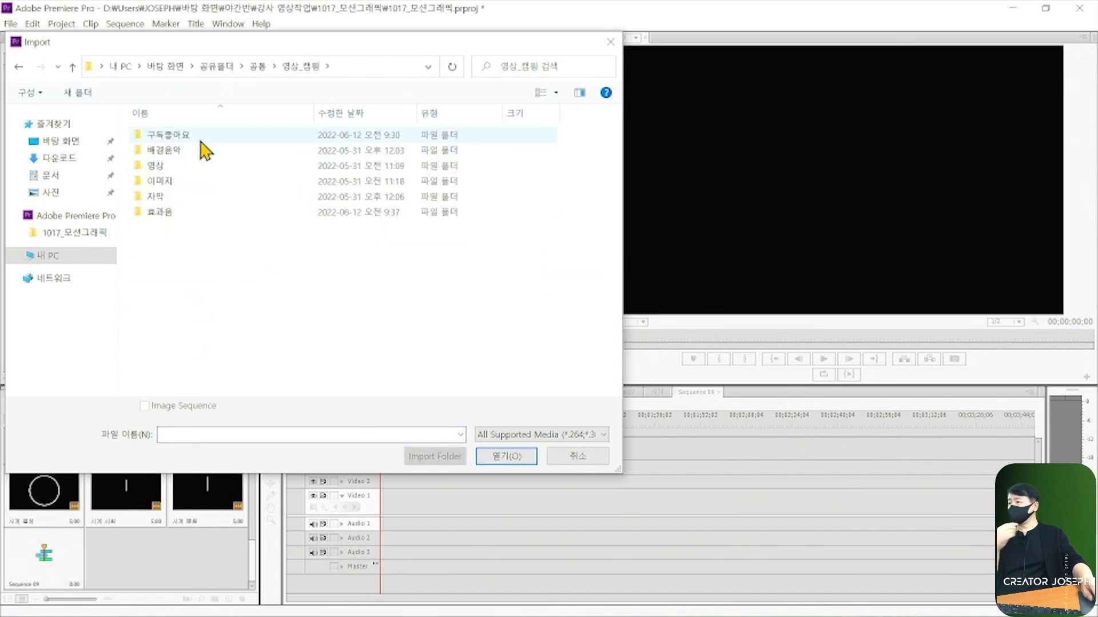
double_click(181, 169)
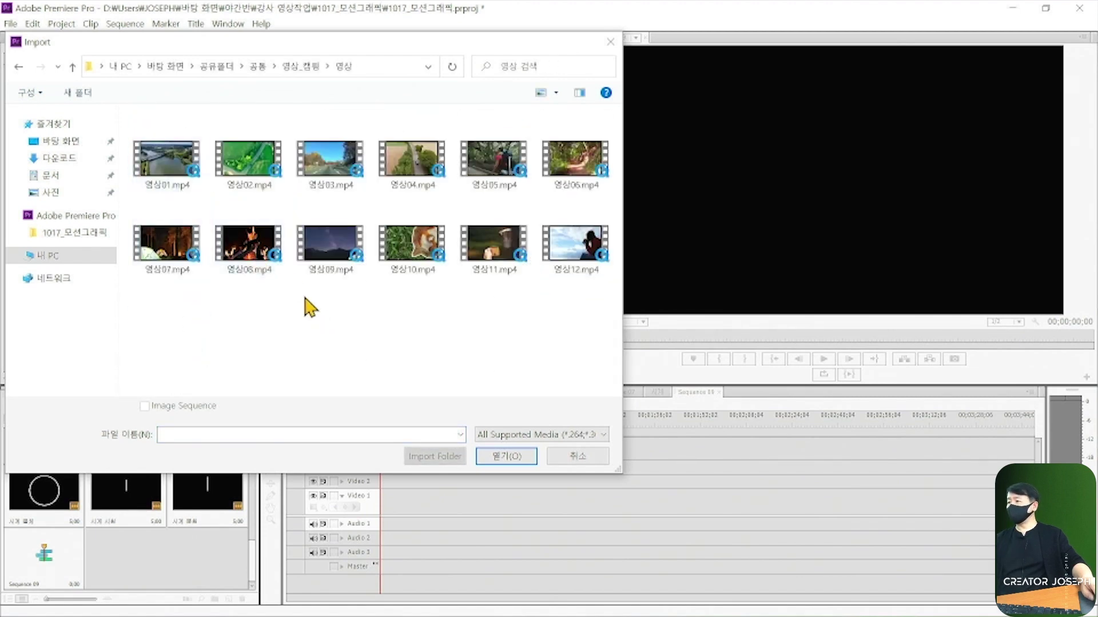
double_click(191, 179)
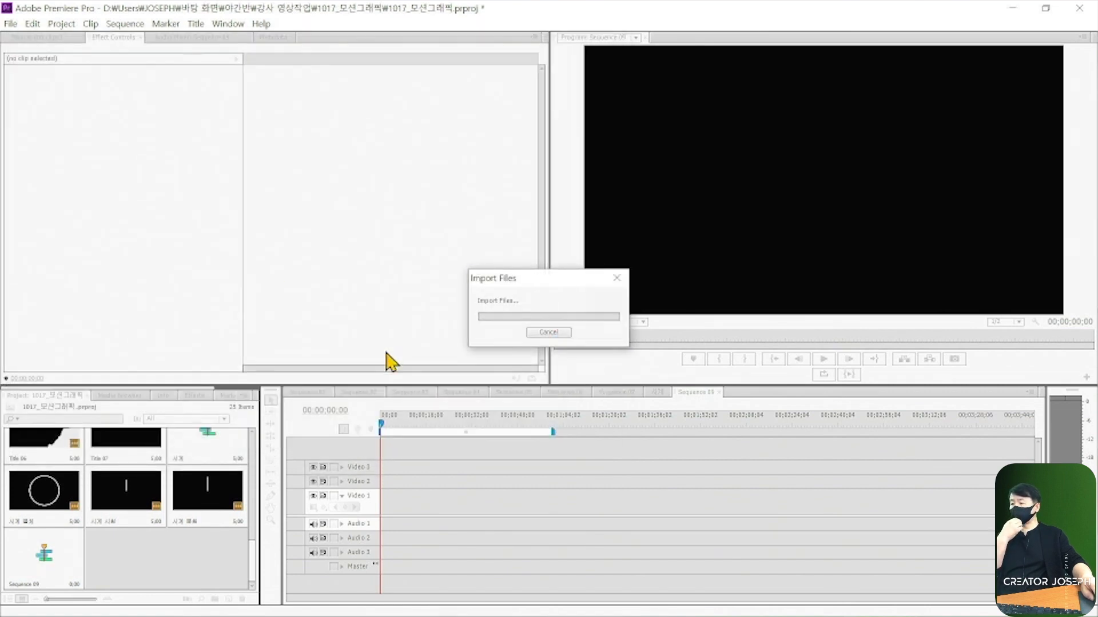
left_click_drag(132, 554, 389, 501)
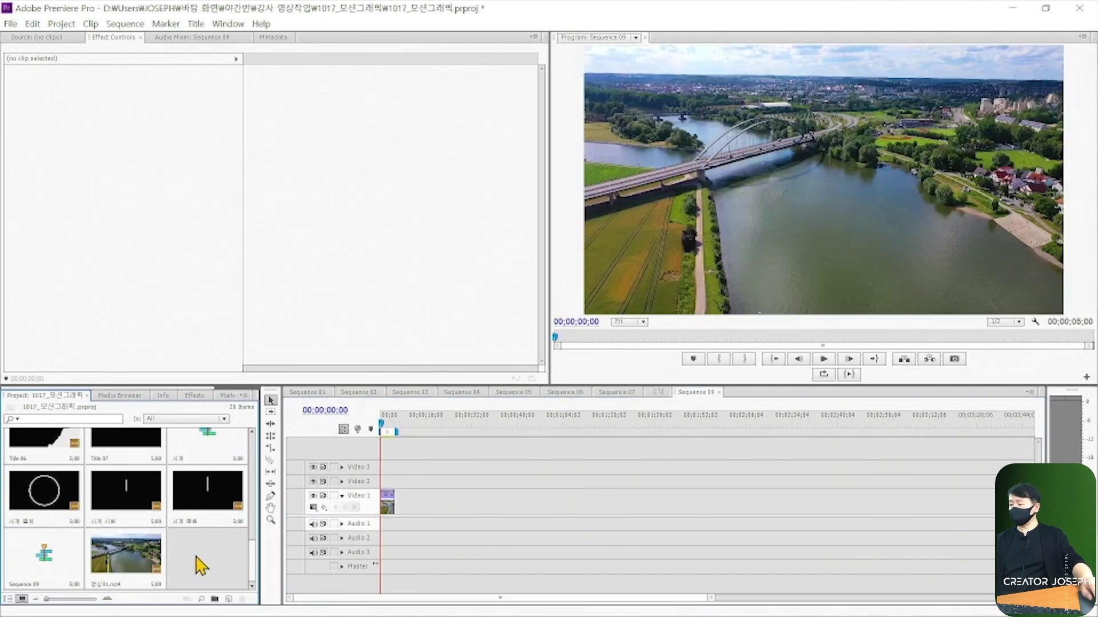
Import several more drone clips from the same folder.
double_click(197, 561)
left_click_drag(476, 312, 211, 115)
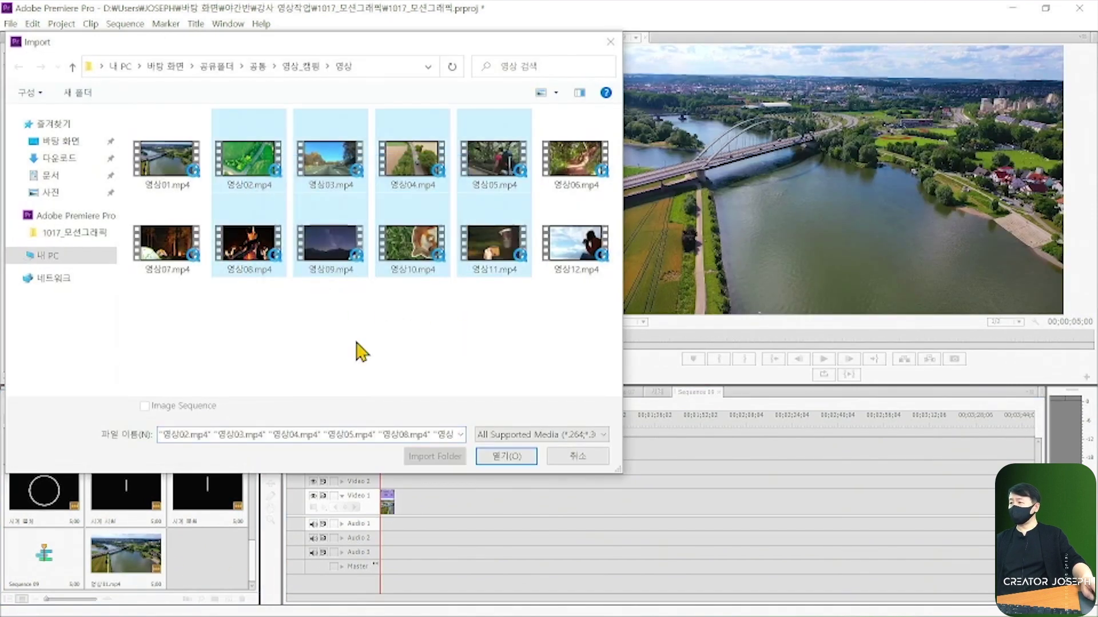
left_click(518, 457)
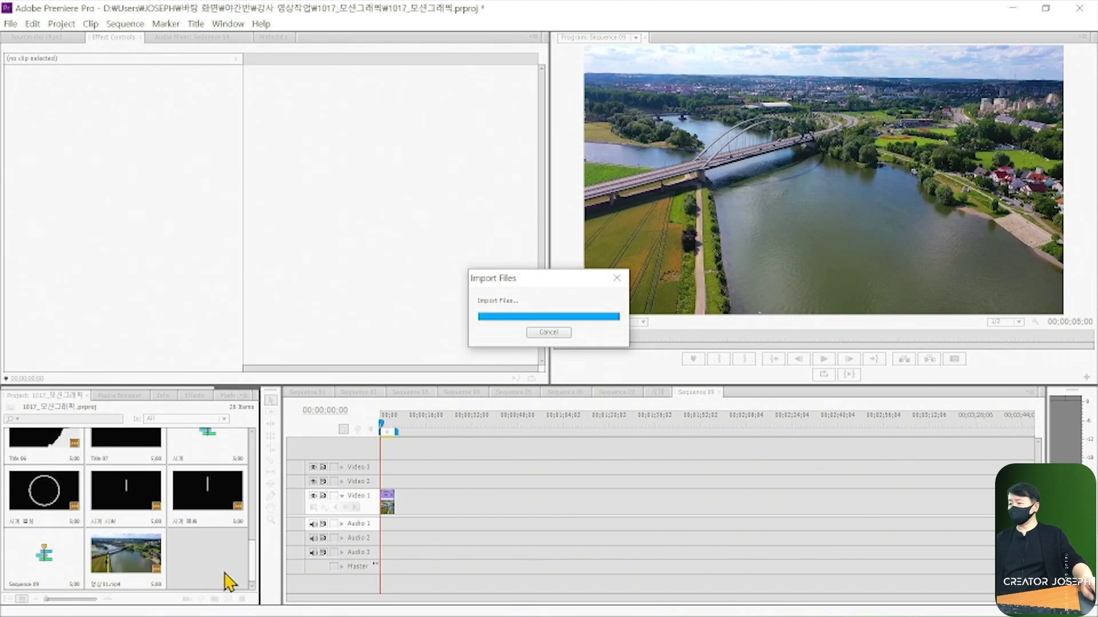
Place the new clips after 영상01 on Video 1 and ripple-delete the gap so the sequence runs 53;18.
left_click_drag(207, 497, 471, 520)
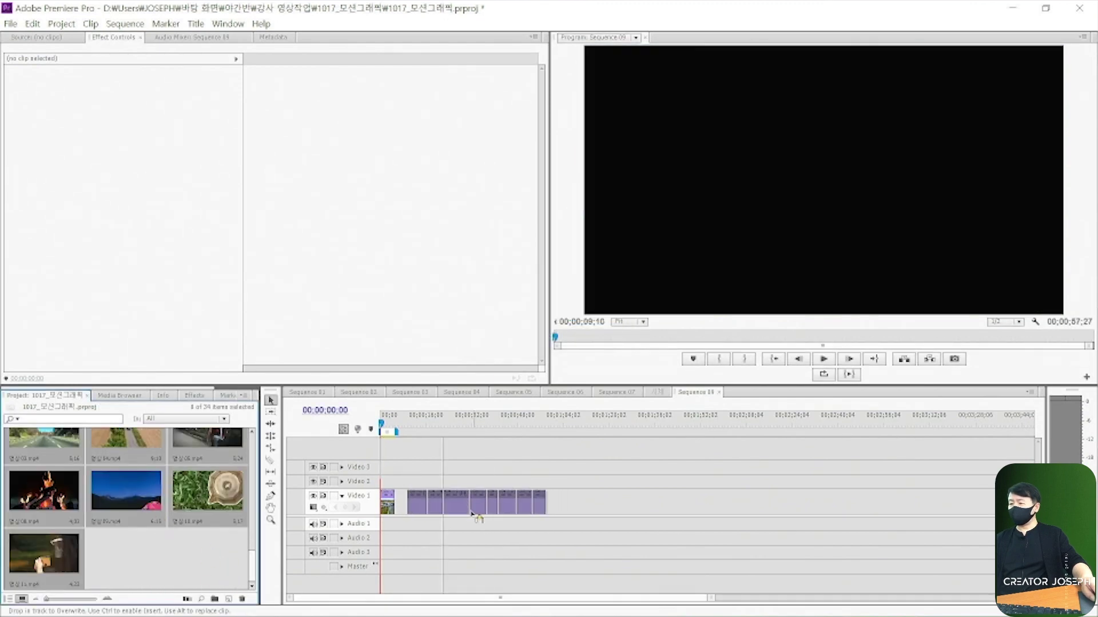
key("equal")
key("equal")
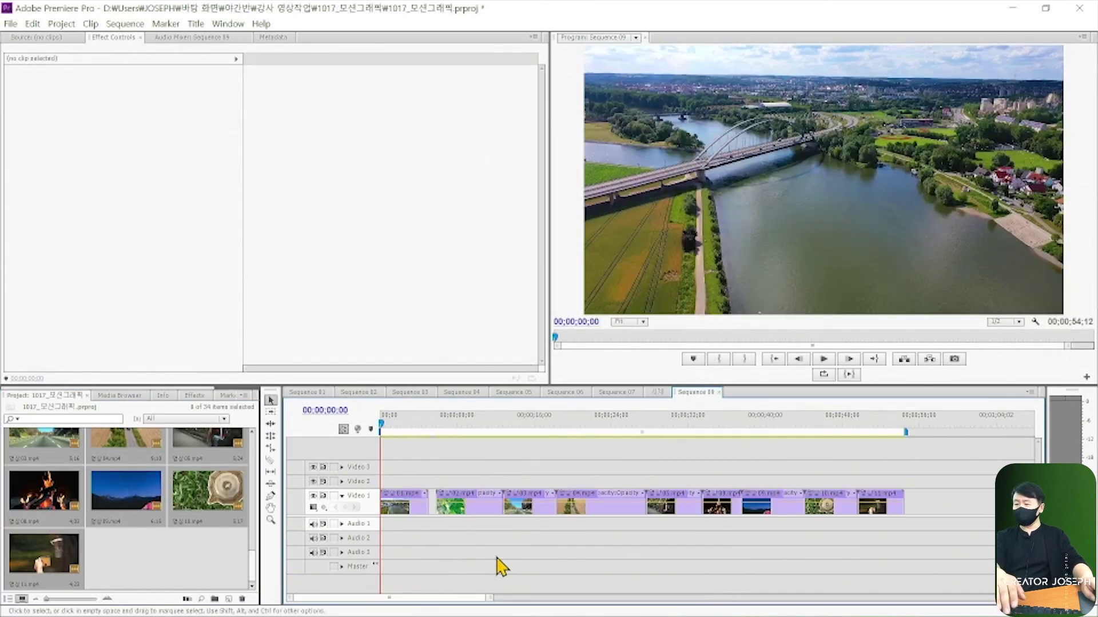
key("equal")
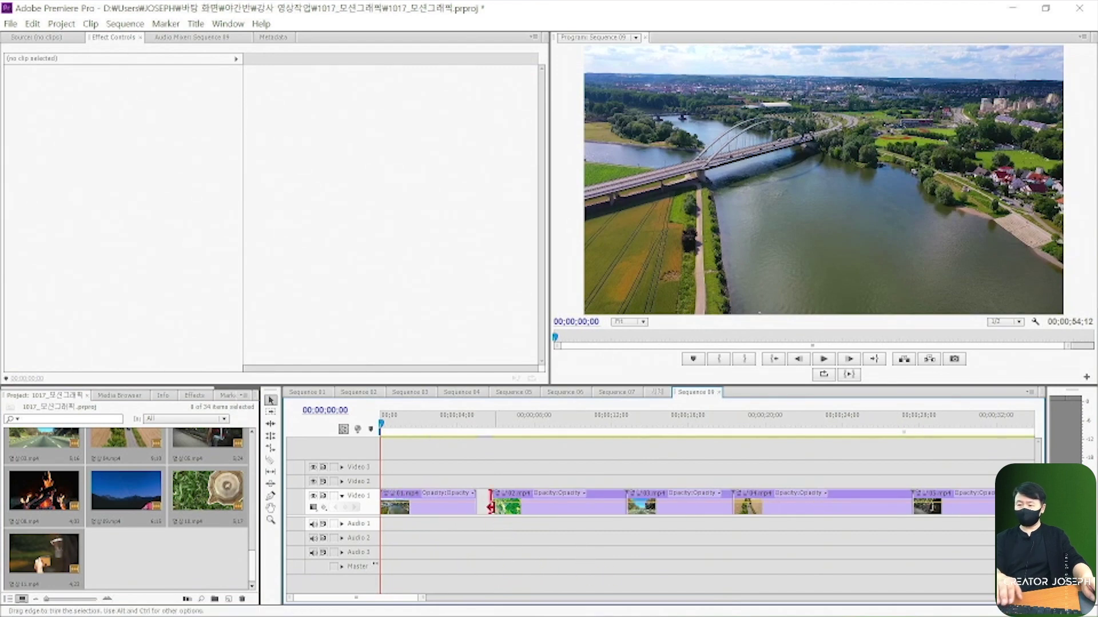
left_click(484, 504)
key("Delete")
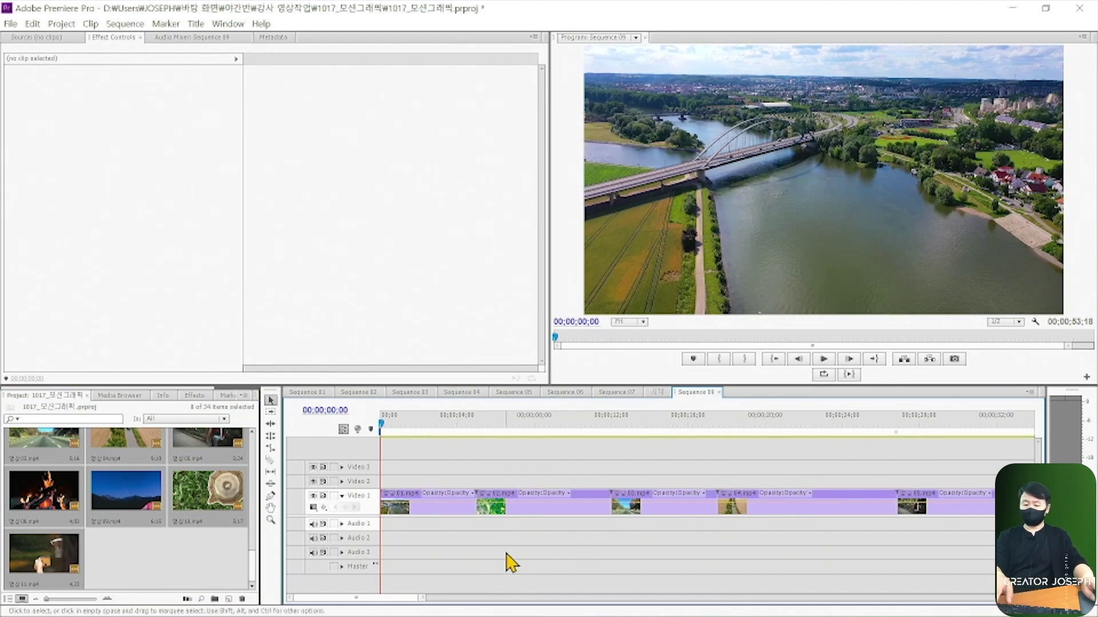
key("minus")
key("minus")
key("equal")
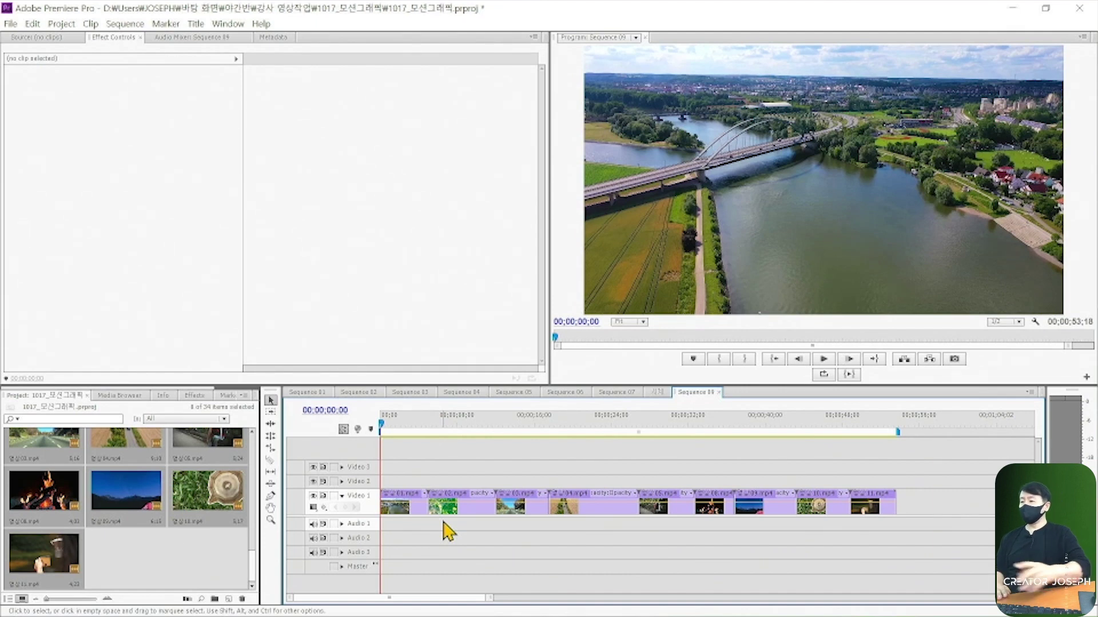
left_click(187, 574)
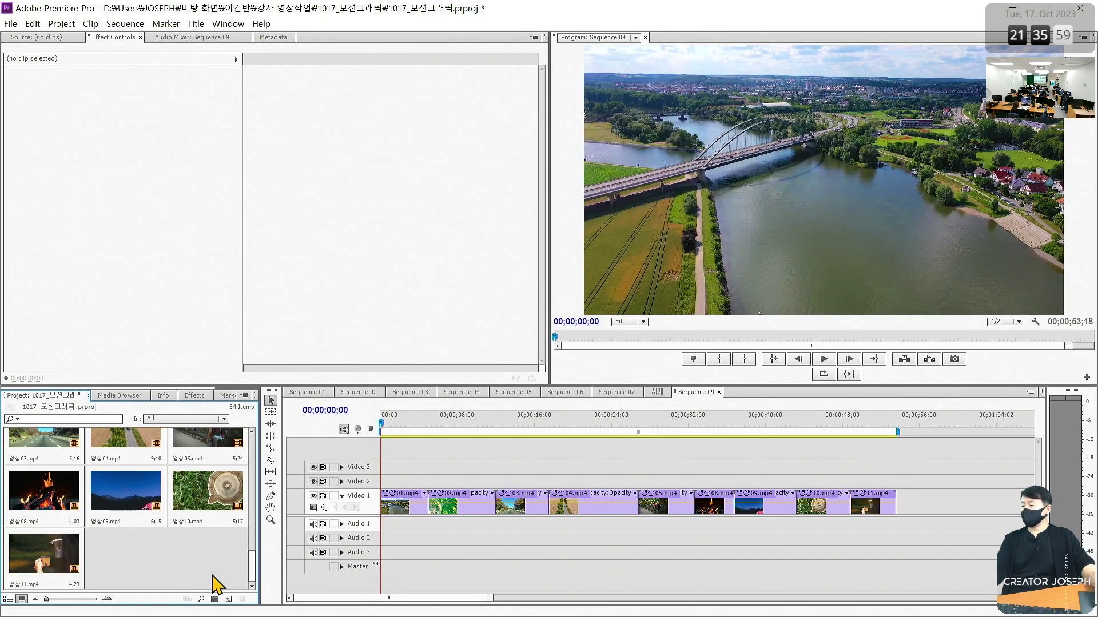
Create Title 10 and draw a wide rectangle band across the frame.
left_click(10, 24)
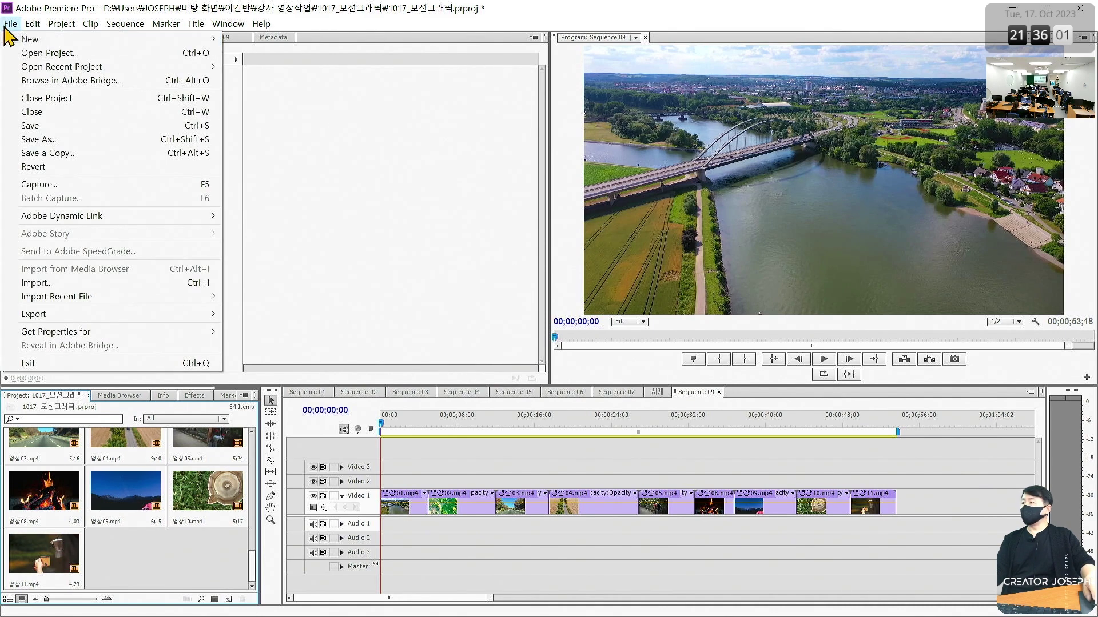
mouse_move(34, 45)
left_click(266, 121)
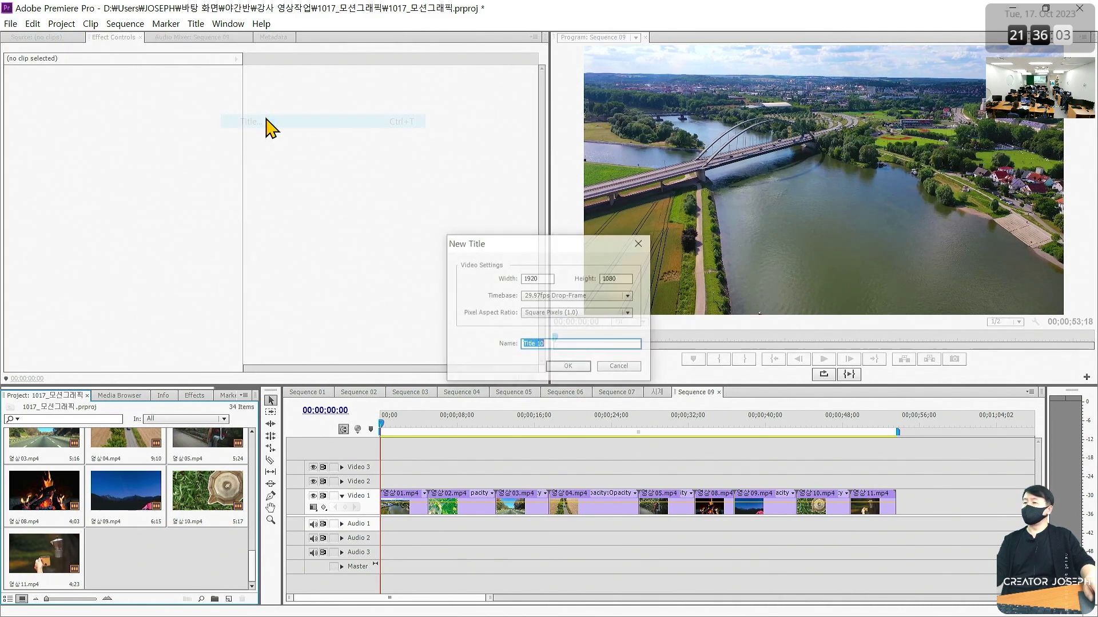
left_click(572, 366)
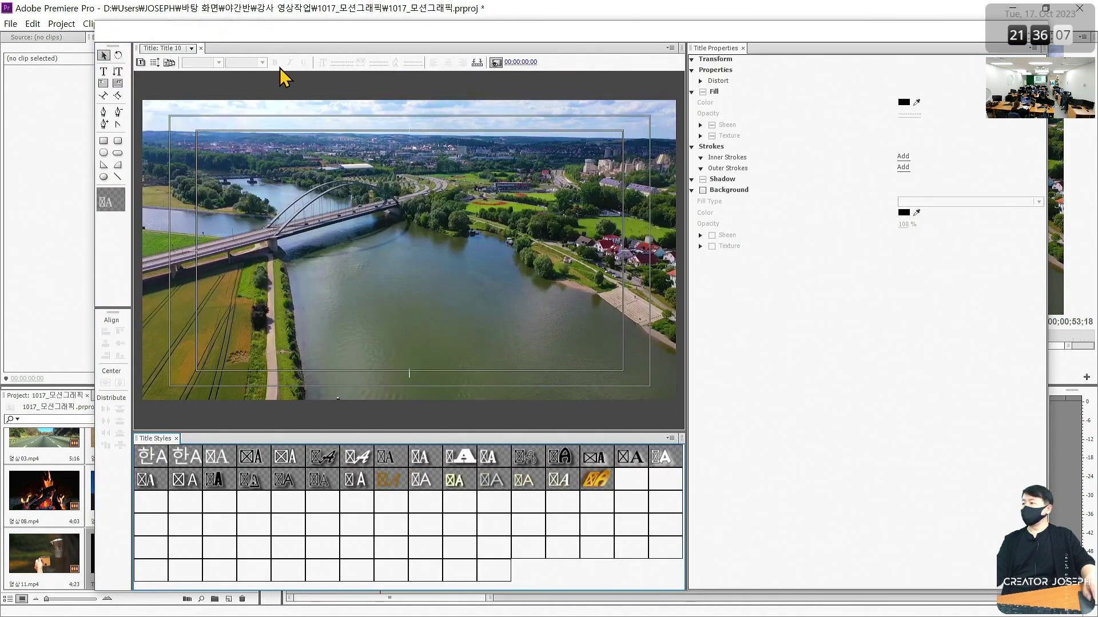
left_click(103, 141)
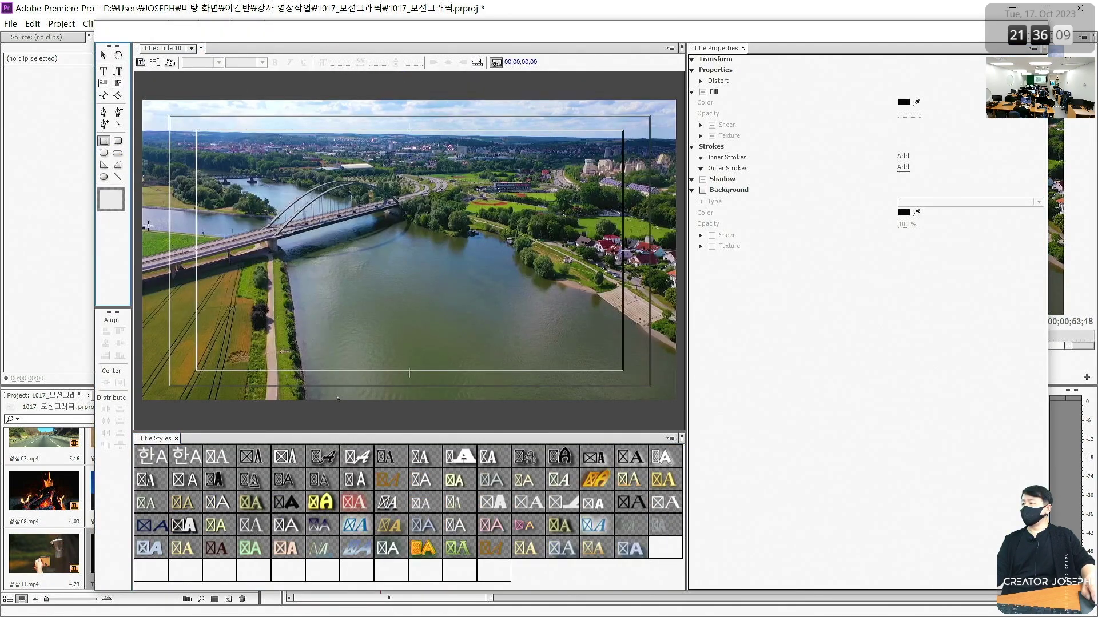
left_click_drag(141, 227, 674, 263)
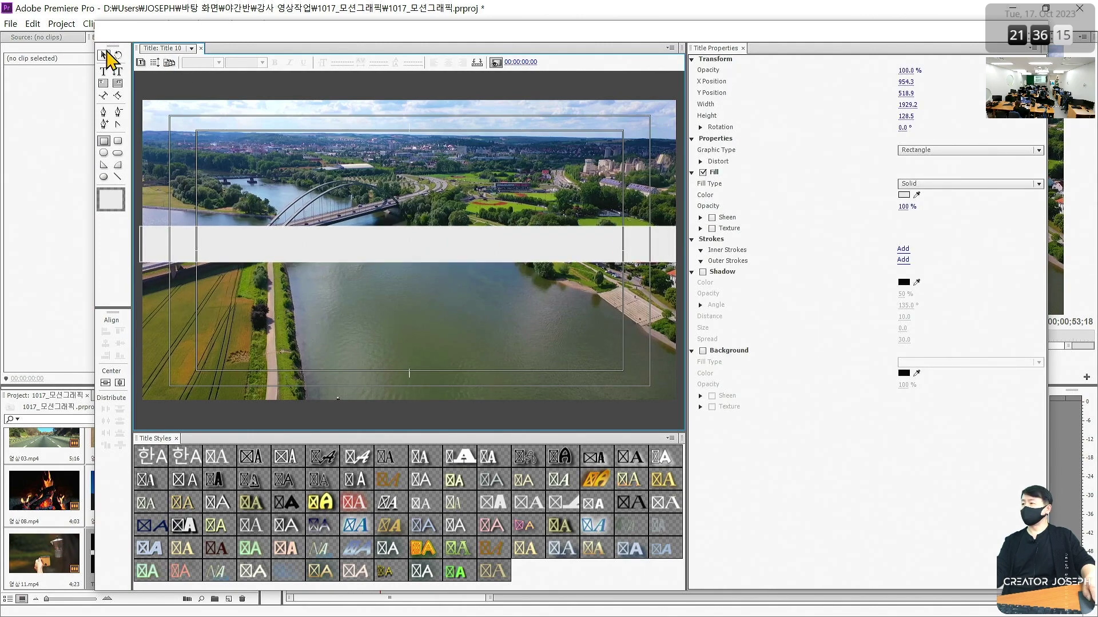
left_click(103, 55)
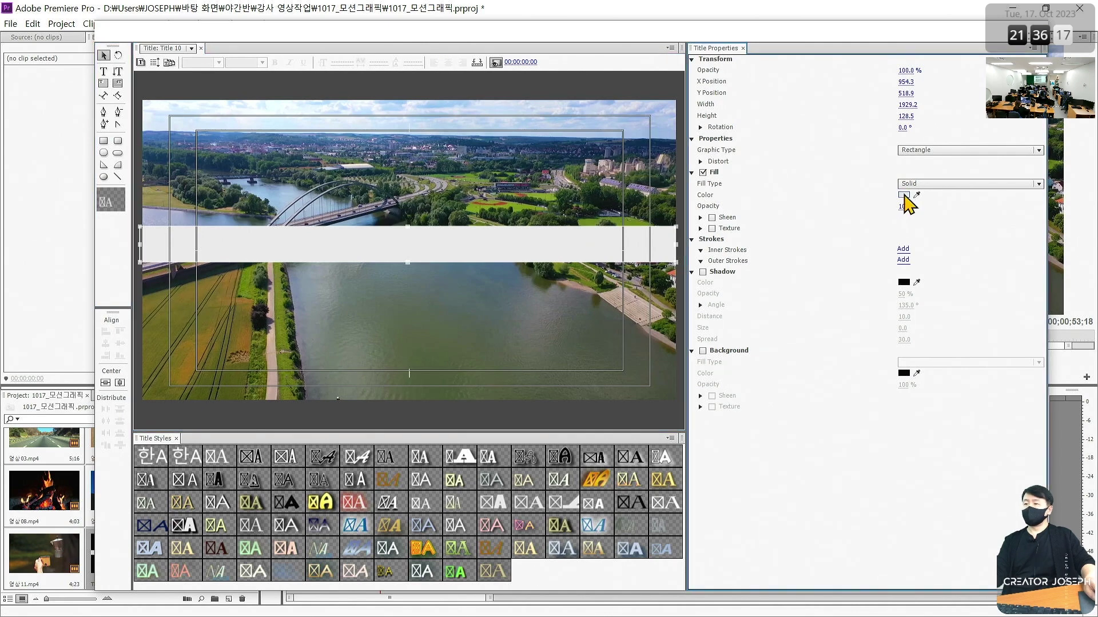
Fill the band with bright orange at 50% fill opacity.
left_click(904, 195)
mouse_move(581, 313)
left_mouse_down()
mouse_move(582, 349)
mouse_move(581, 277)
left_mouse_up()
left_click(515, 330)
left_click(555, 330)
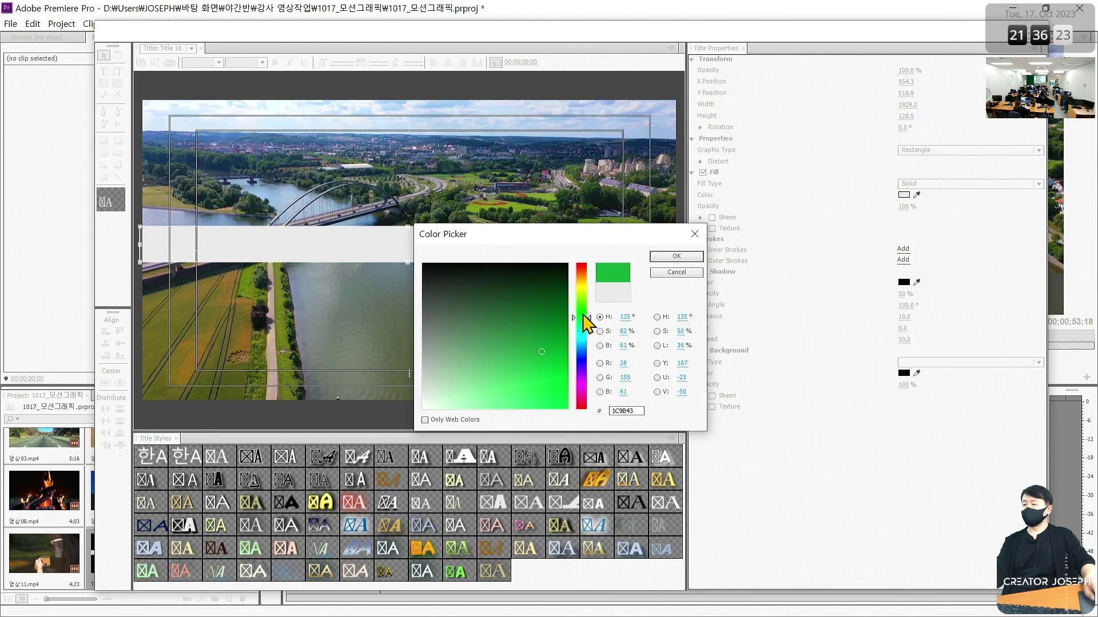
left_click(562, 405)
left_click(676, 257)
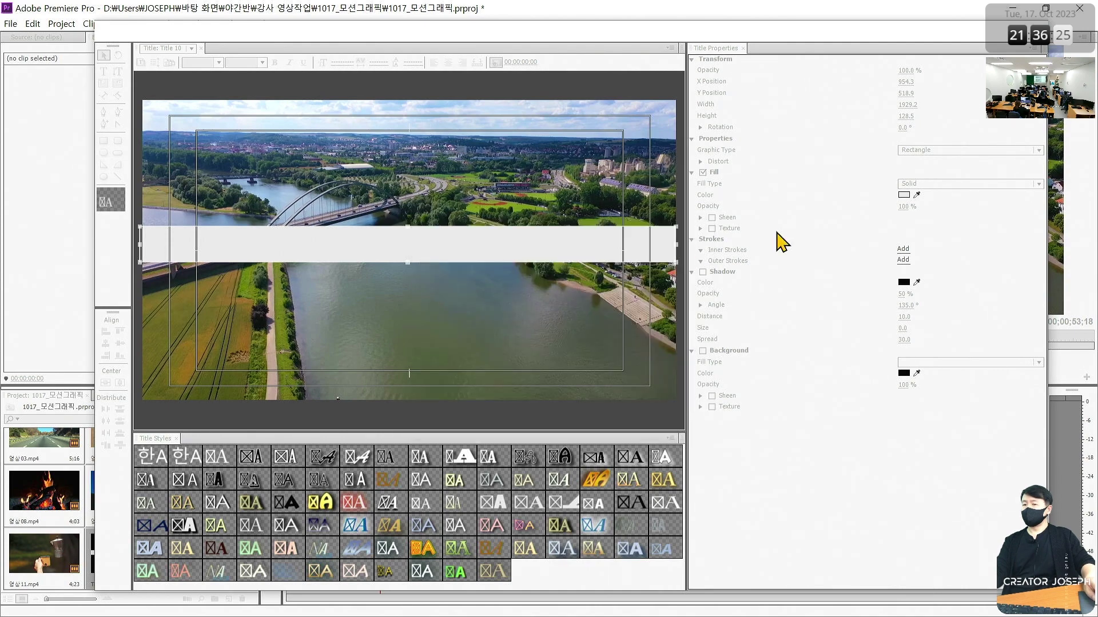
left_click(904, 206)
type("50")
key("Return")
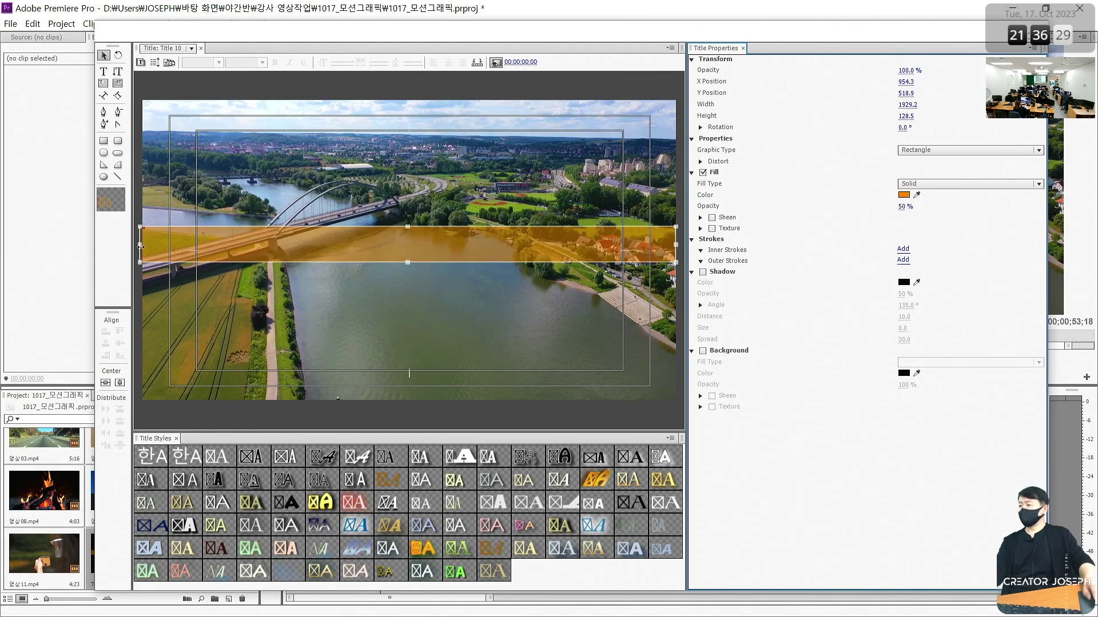
Nudge the band's left edge and centre the band vertically in the frame.
left_click_drag(141, 246, 142, 247)
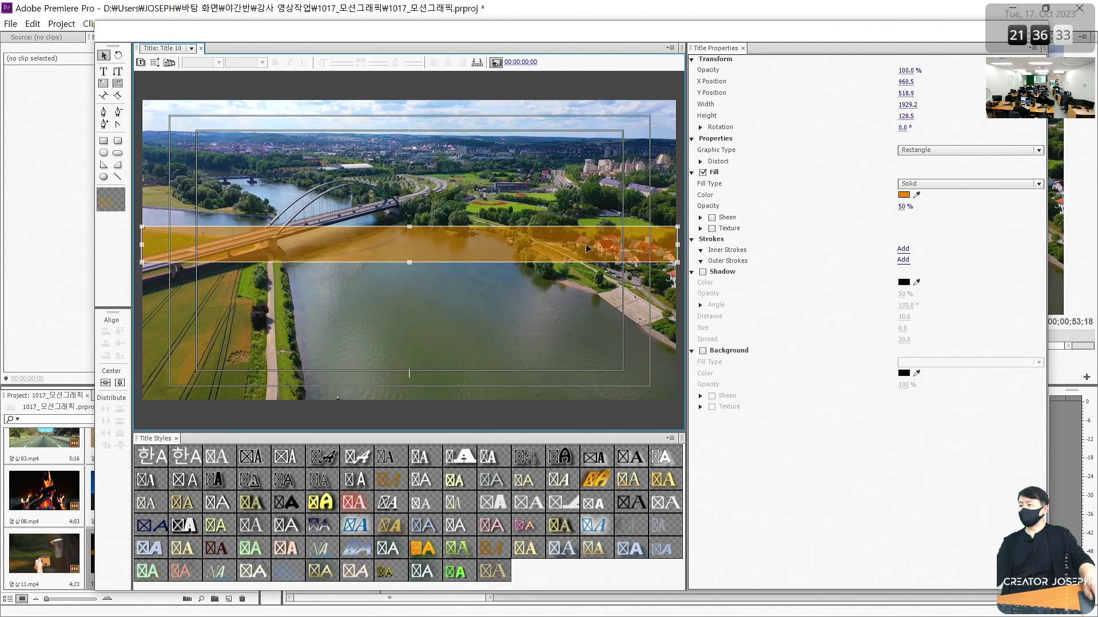
left_click(105, 383)
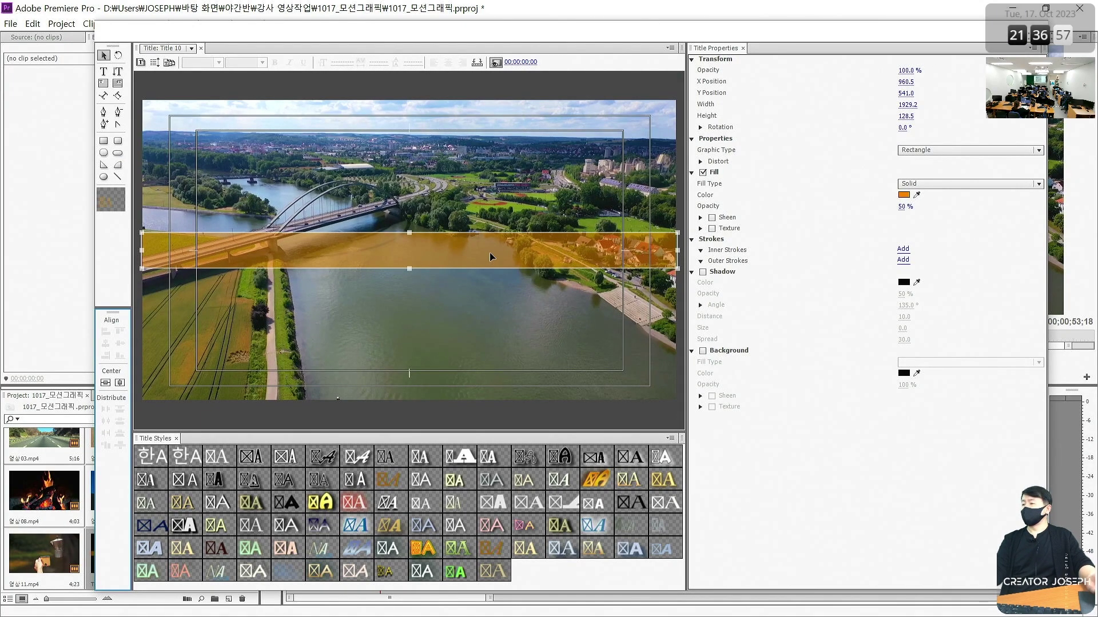
left_click(471, 252)
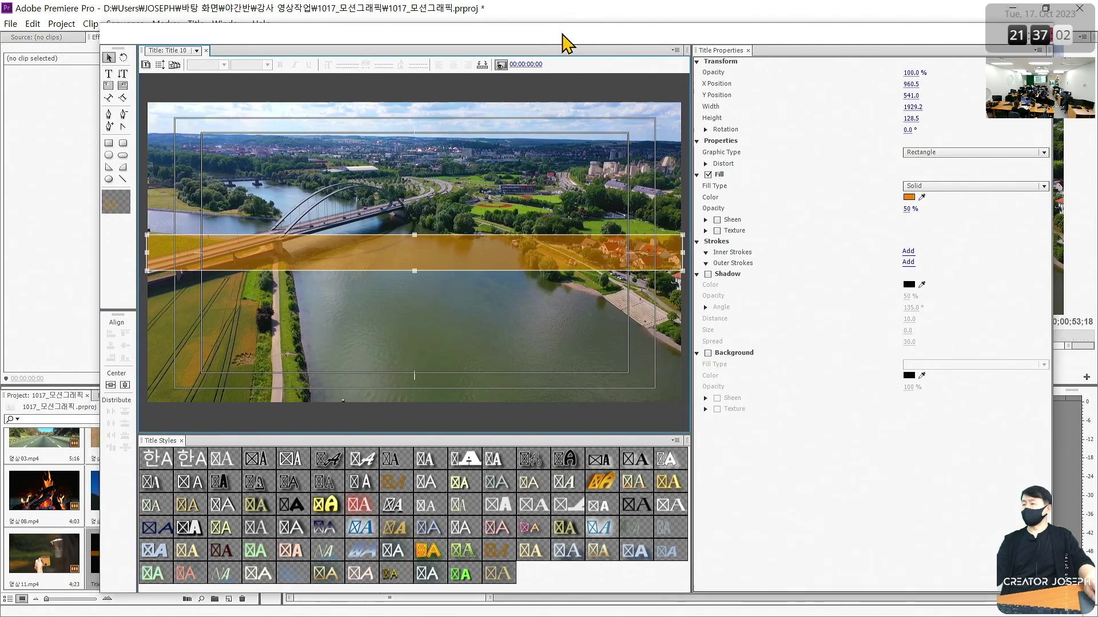
left_click_drag(560, 41, 557, 50)
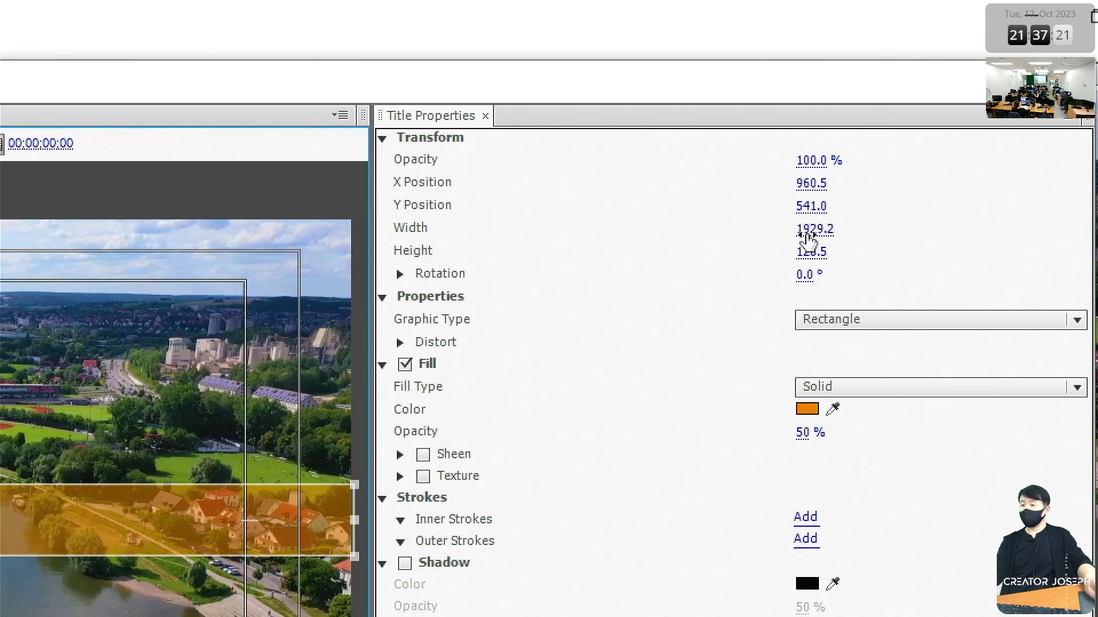
Set the band width to 1920, centre it horizontally, and place Title 10 on Video 2.
left_click(814, 228)
type("19")
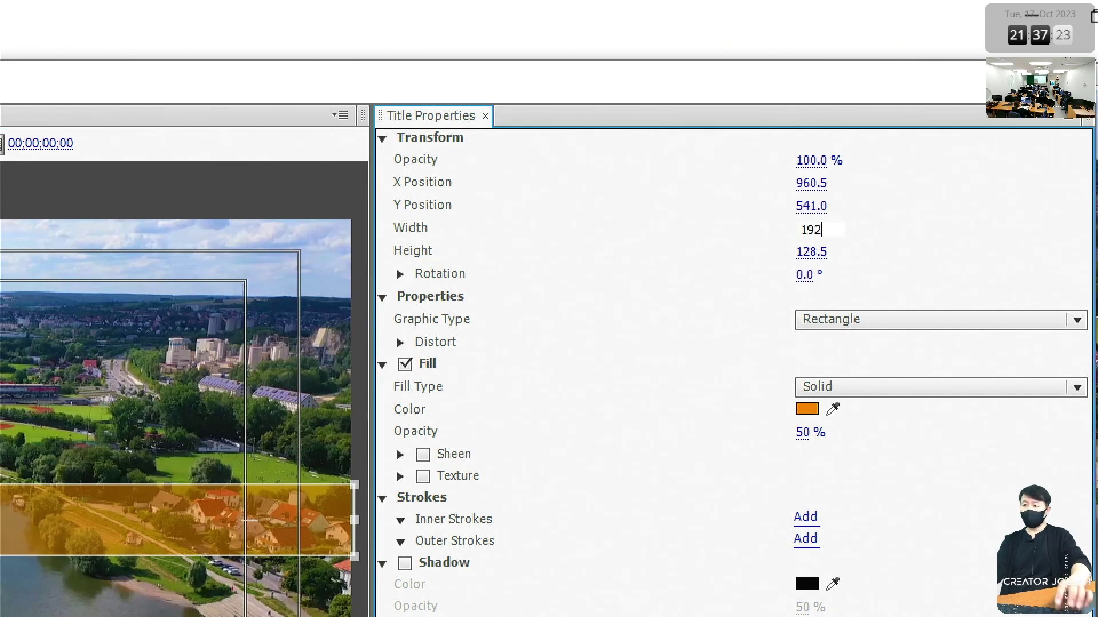
key("Return")
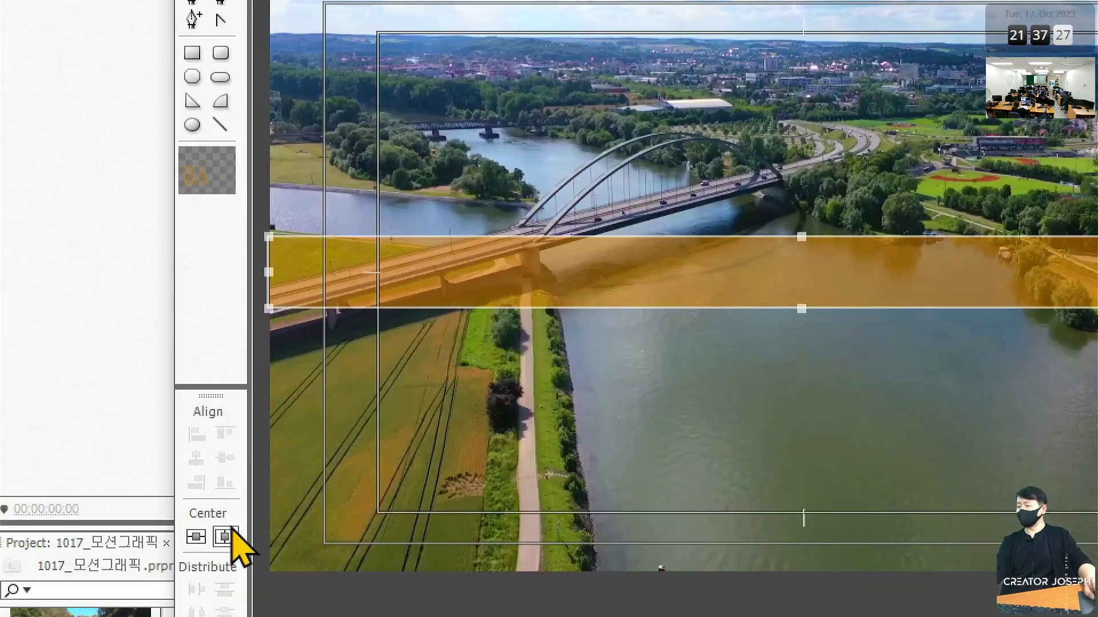
left_click(229, 537)
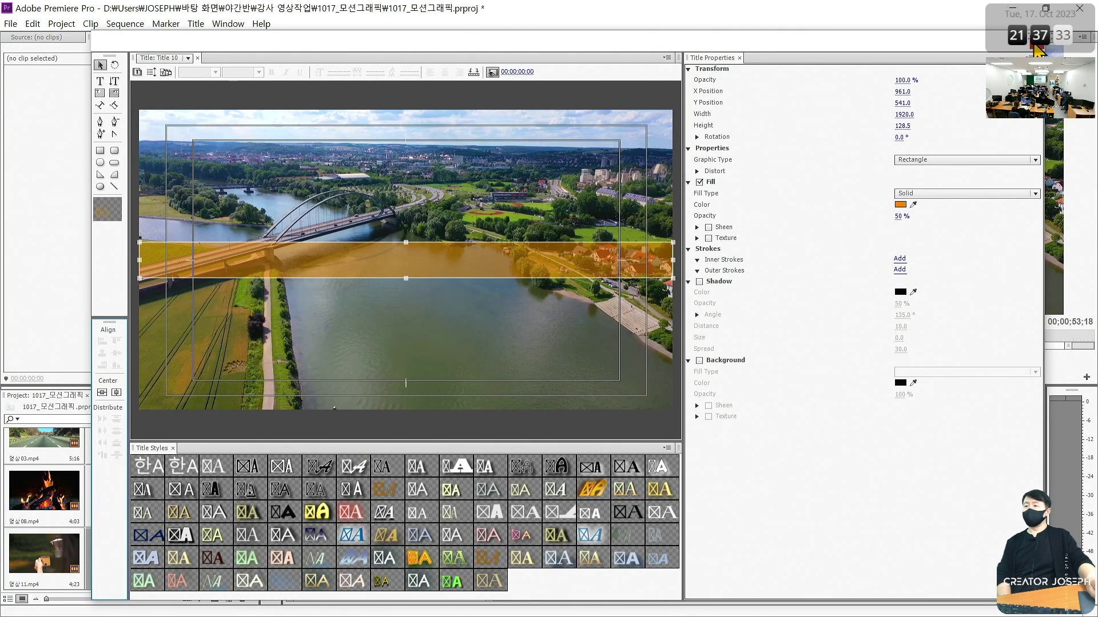
left_click(1035, 49)
left_click_drag(131, 566, 382, 486)
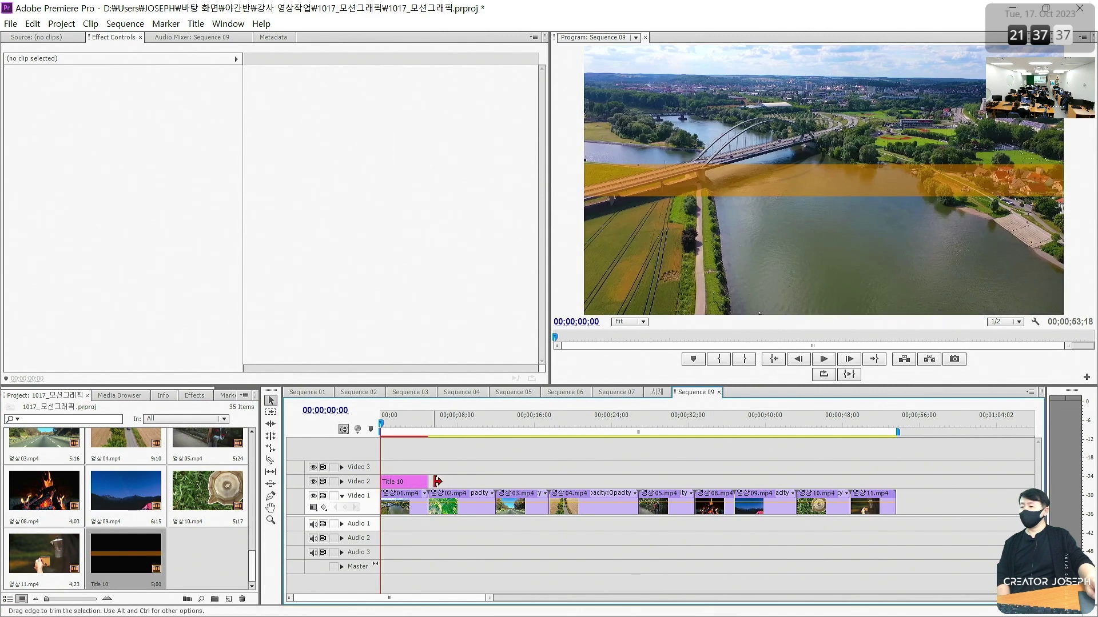
Stretch Title 10 across Video 2 and add Position keyframes at its start and at the sequence end.
left_click_drag(460, 482, 901, 474)
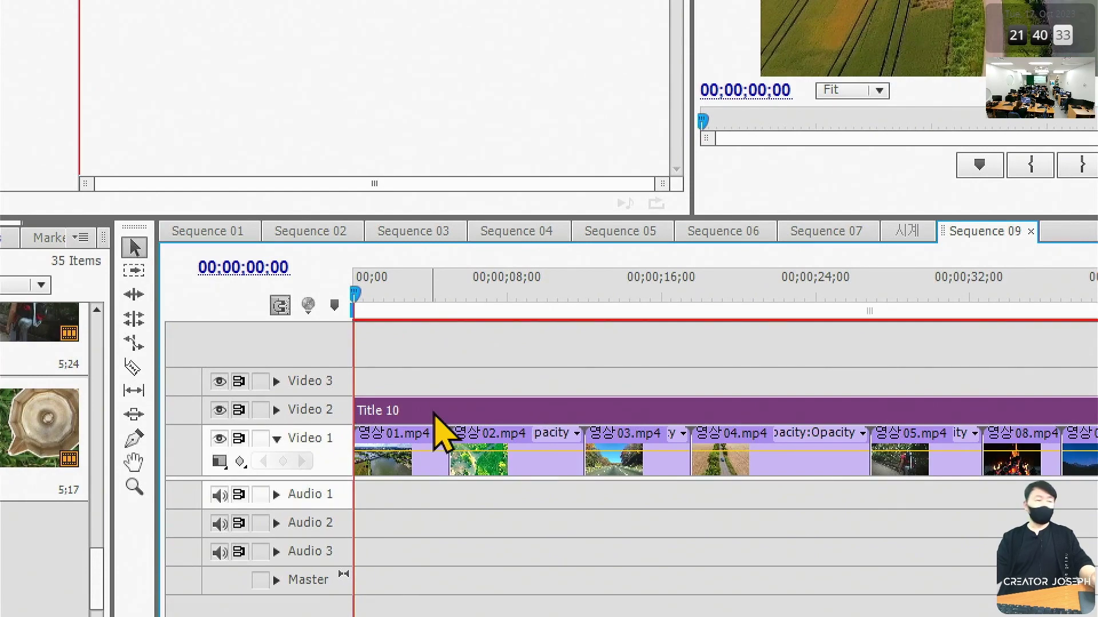
mouse_move(434, 413)
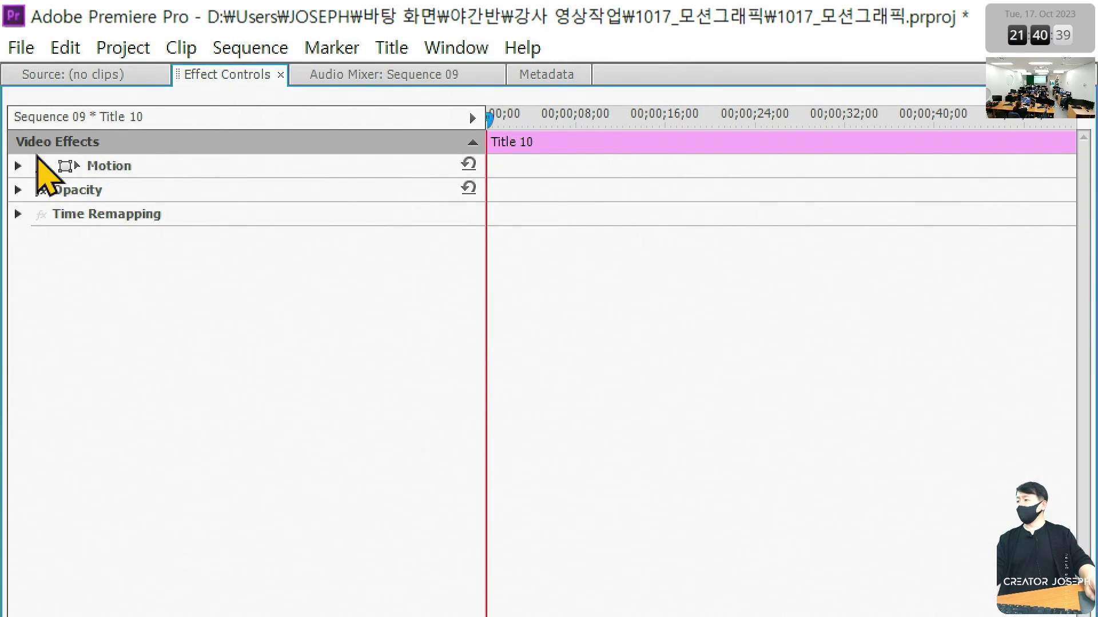
left_click(18, 166)
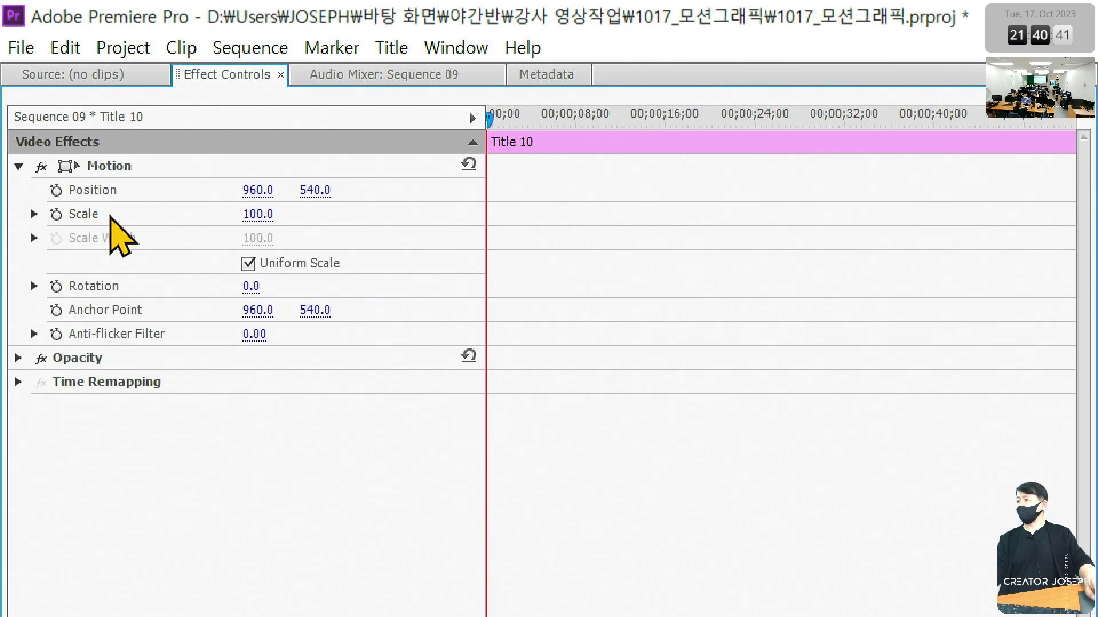
left_click(56, 189)
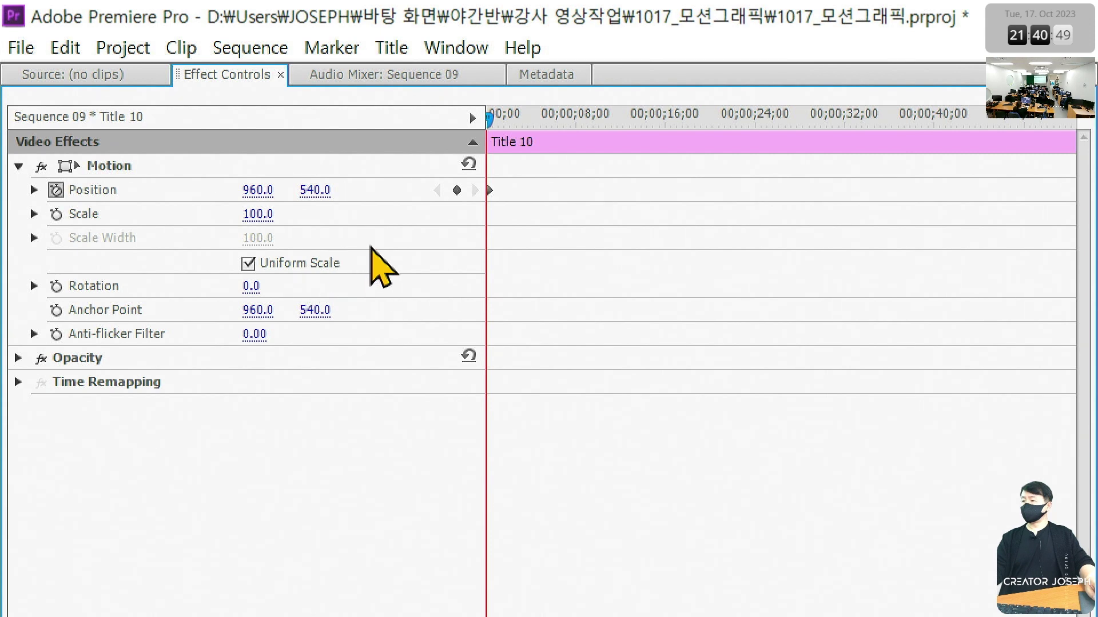
key("End")
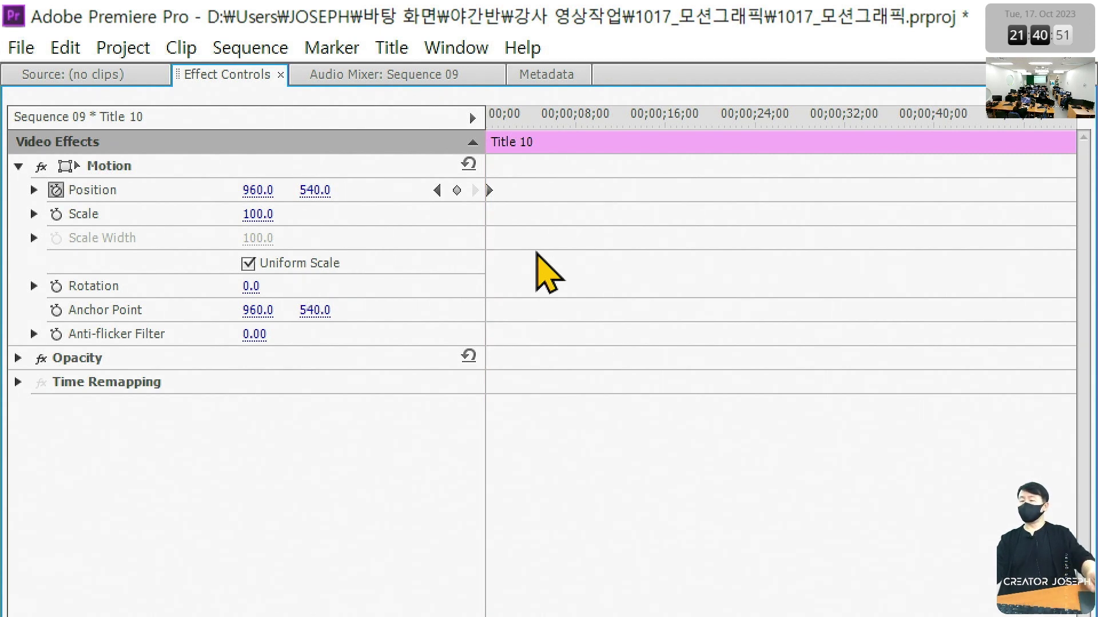
left_click(455, 195)
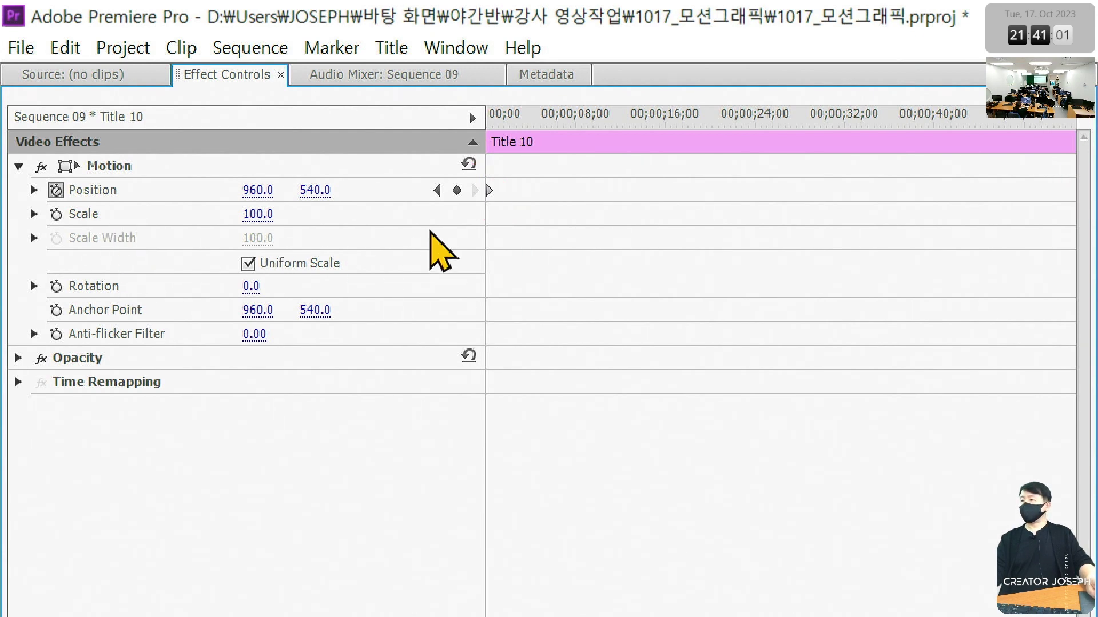
left_click(433, 195)
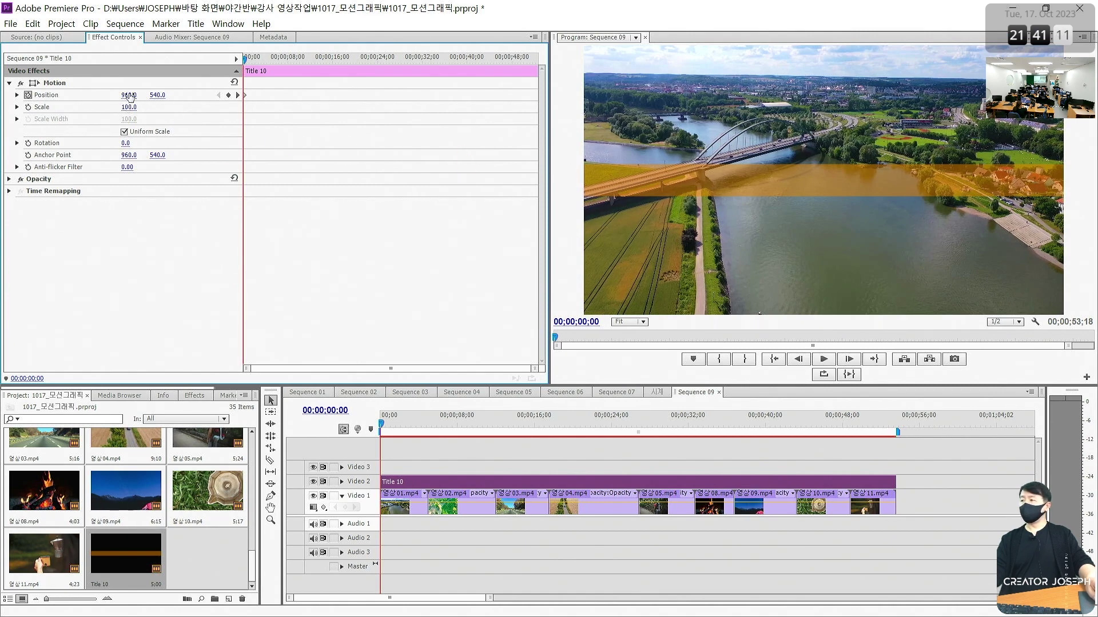
Set Position X to -960 at the first keyframe and preview the slide-in animation.
mouse_move(129, 95)
left_mouse_down()
mouse_move(121, 107)
mouse_move(280, 118)
left_mouse_up()
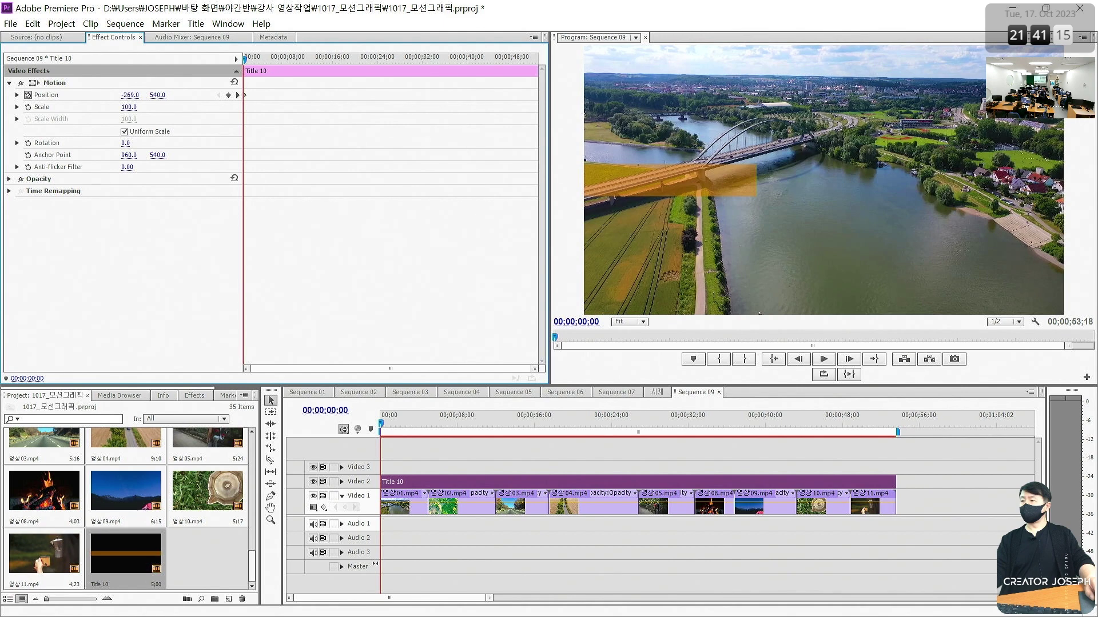
left_click_drag(128, 95, 183, 116)
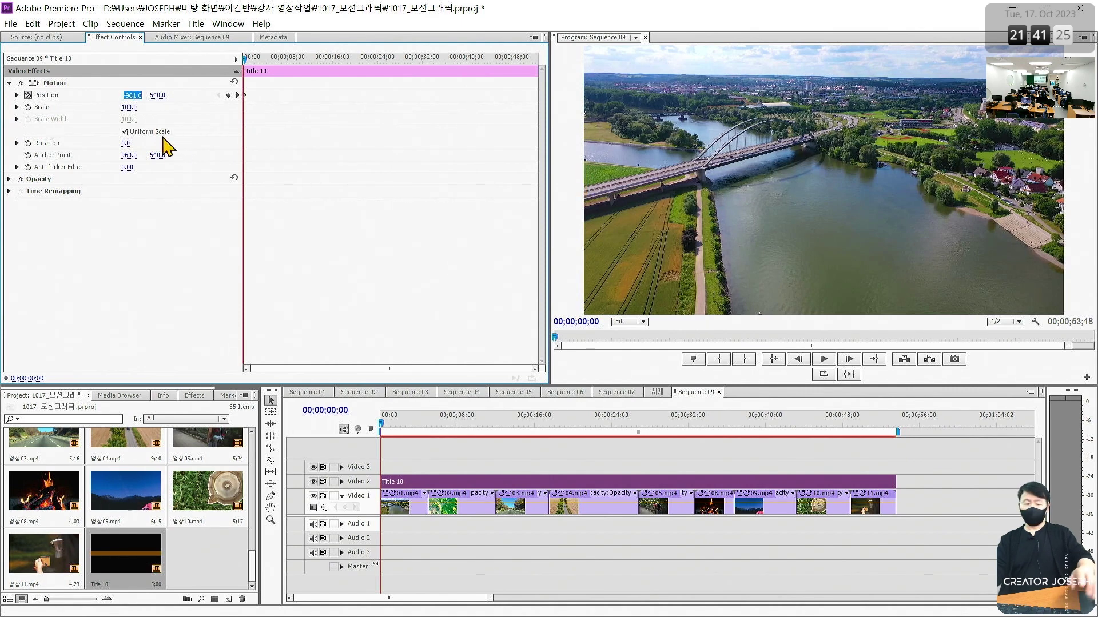
type("-")
key("Return")
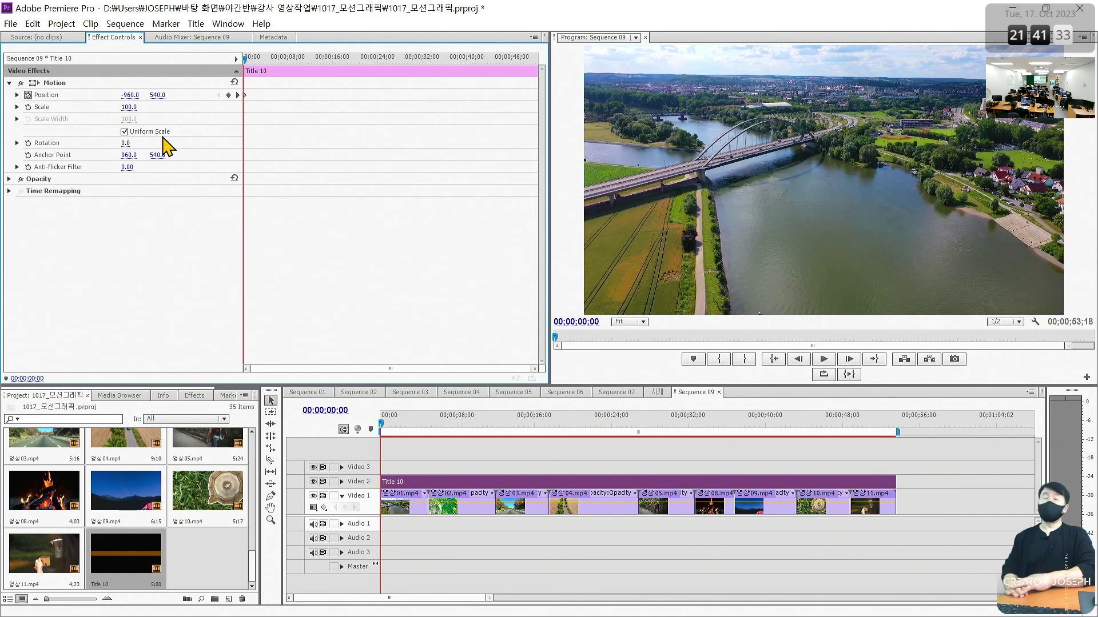
key("space")
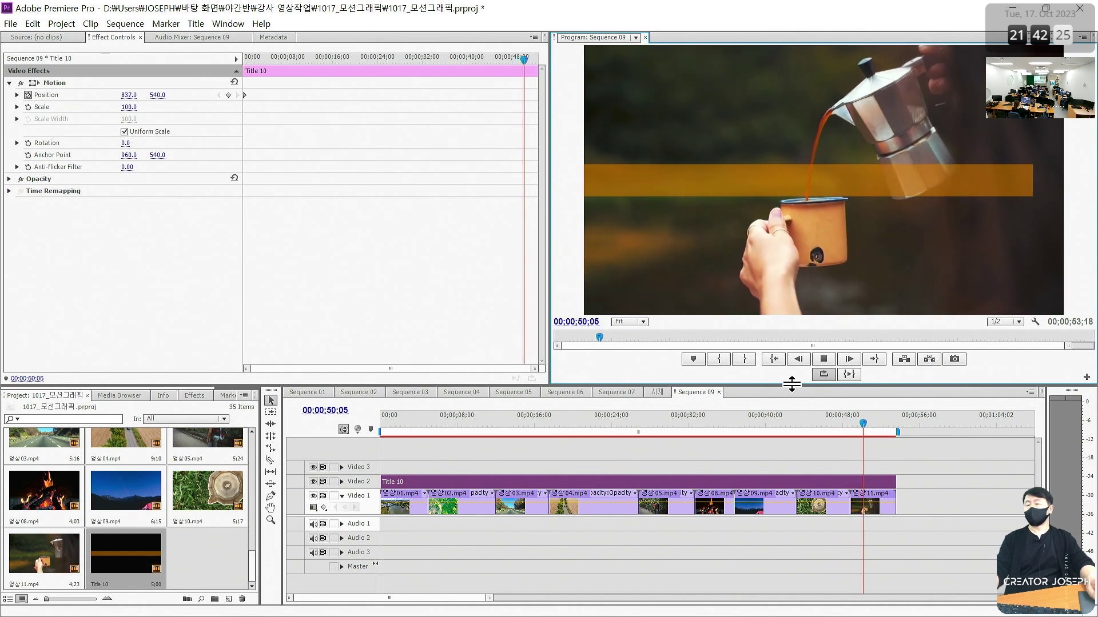
key("space")
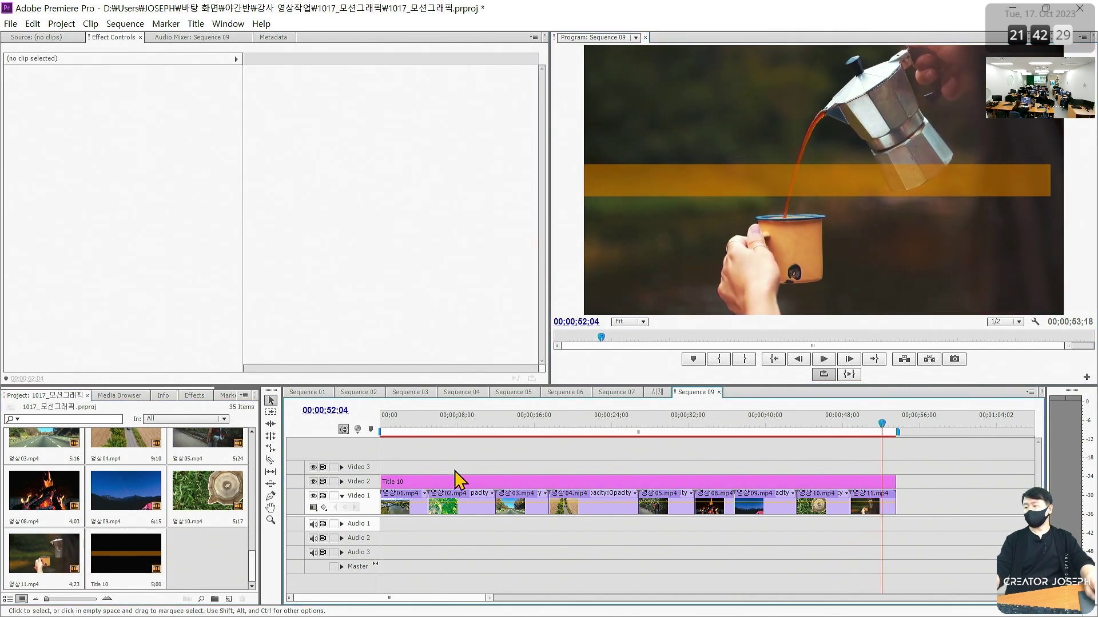
Move Title 10 to Video 3, add another full-length Title 10 on Video 2, and replay.
left_click_drag(454, 481, 454, 468)
mouse_move(126, 554)
left_mouse_down()
mouse_move(407, 495)
mouse_move(405, 482)
left_mouse_up()
left_click_drag(429, 482, 896, 482)
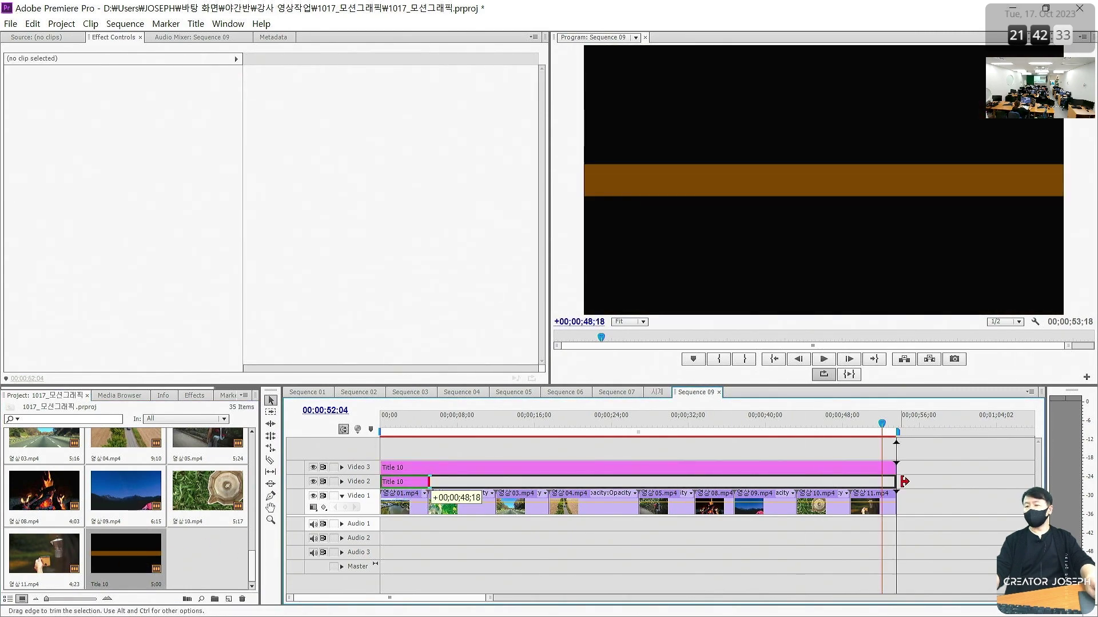
left_click_drag(882, 424, 380, 423)
key("space")
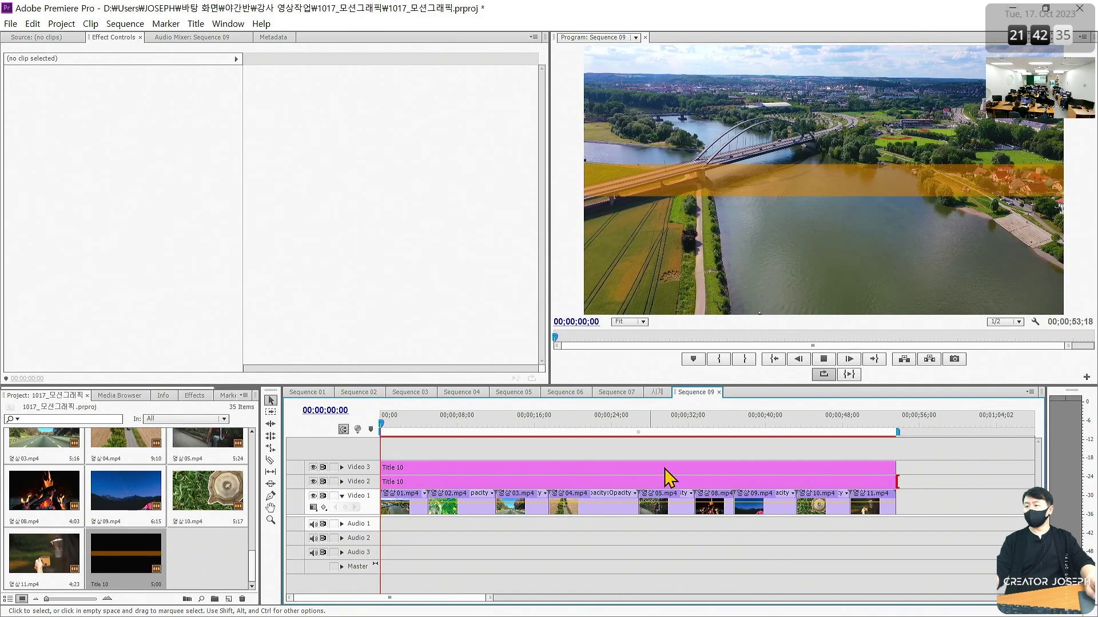
Preview the orange bands full-screen, then park the playhead at 00;00;05;00.
key("grave")
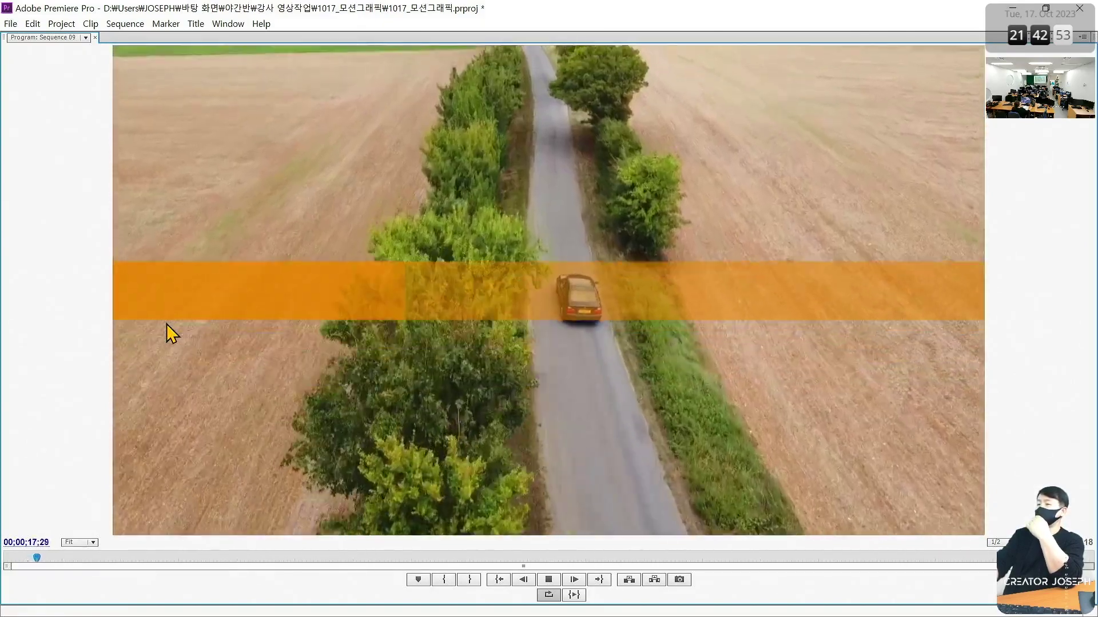
key("grave")
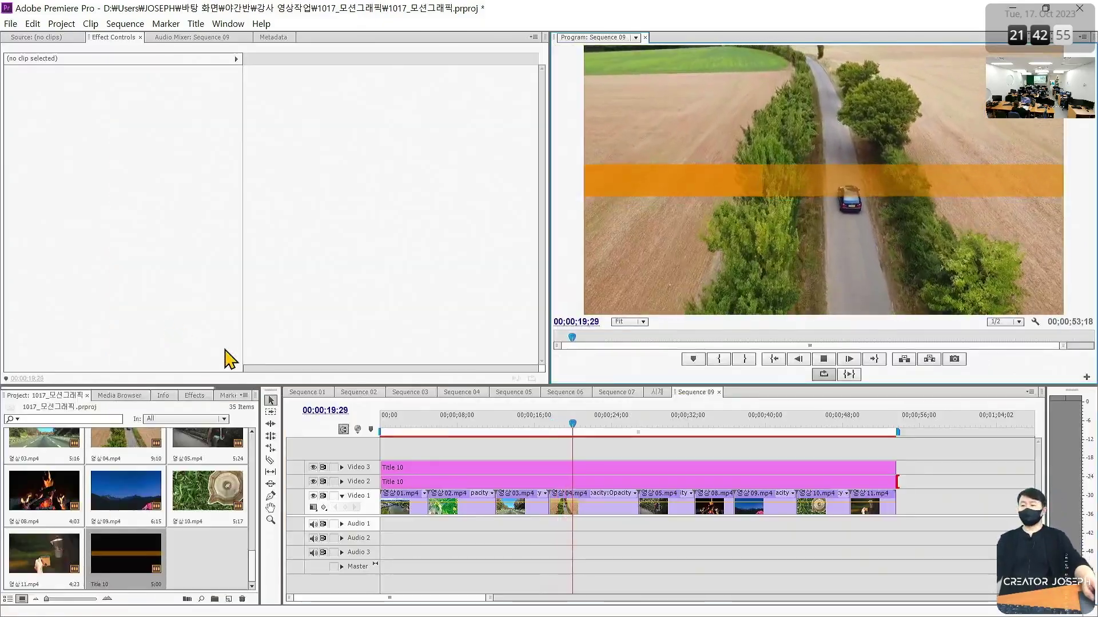
key("space")
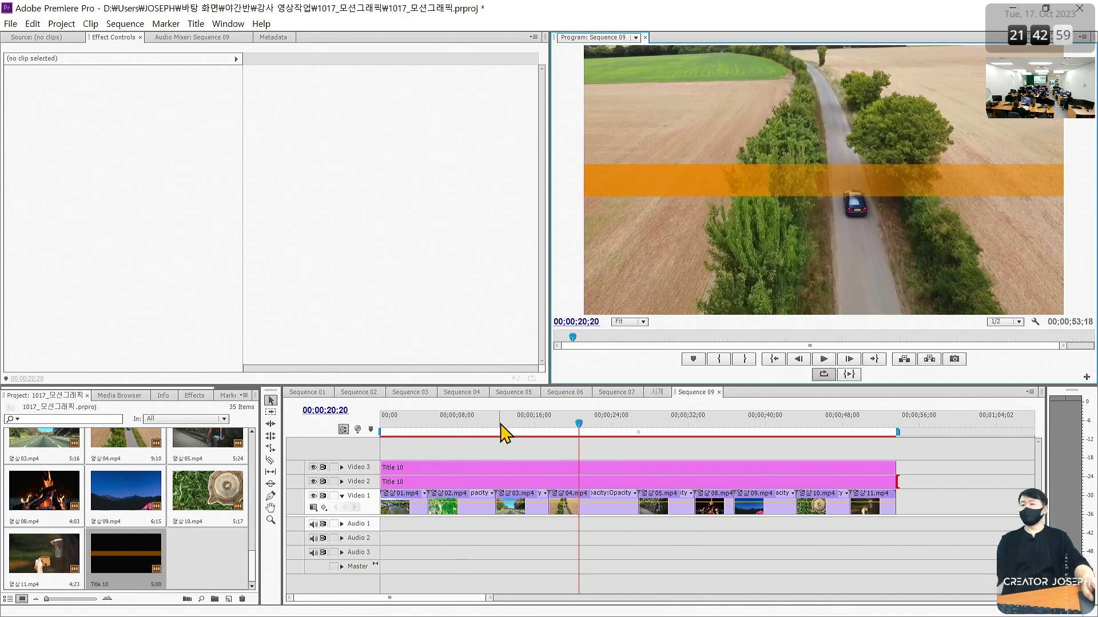
key("grave")
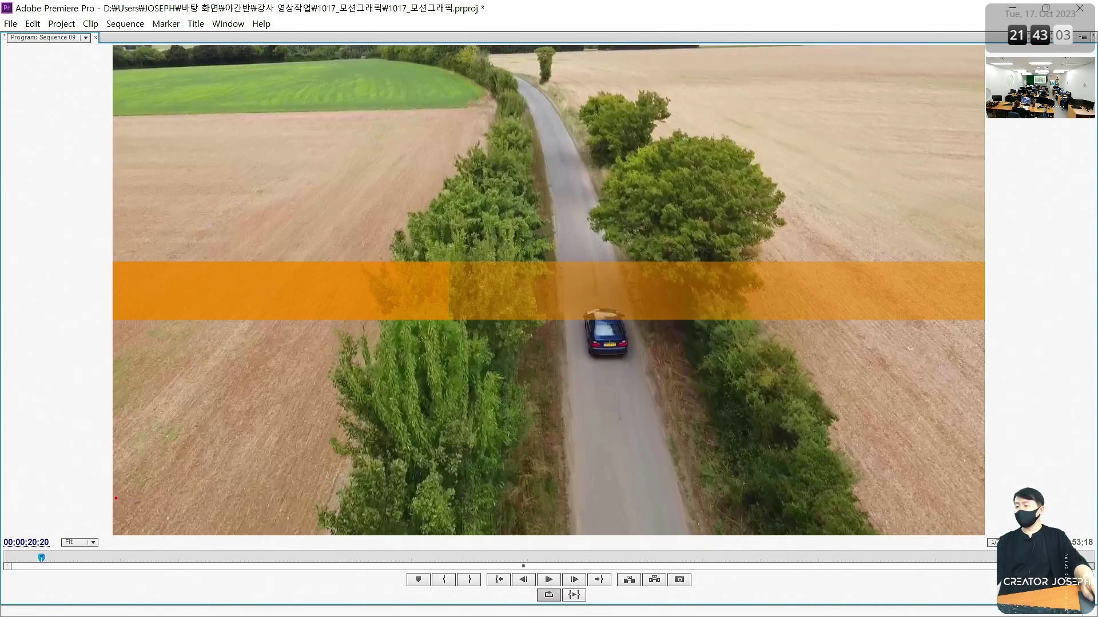
left_click_drag(116, 499, 986, 535)
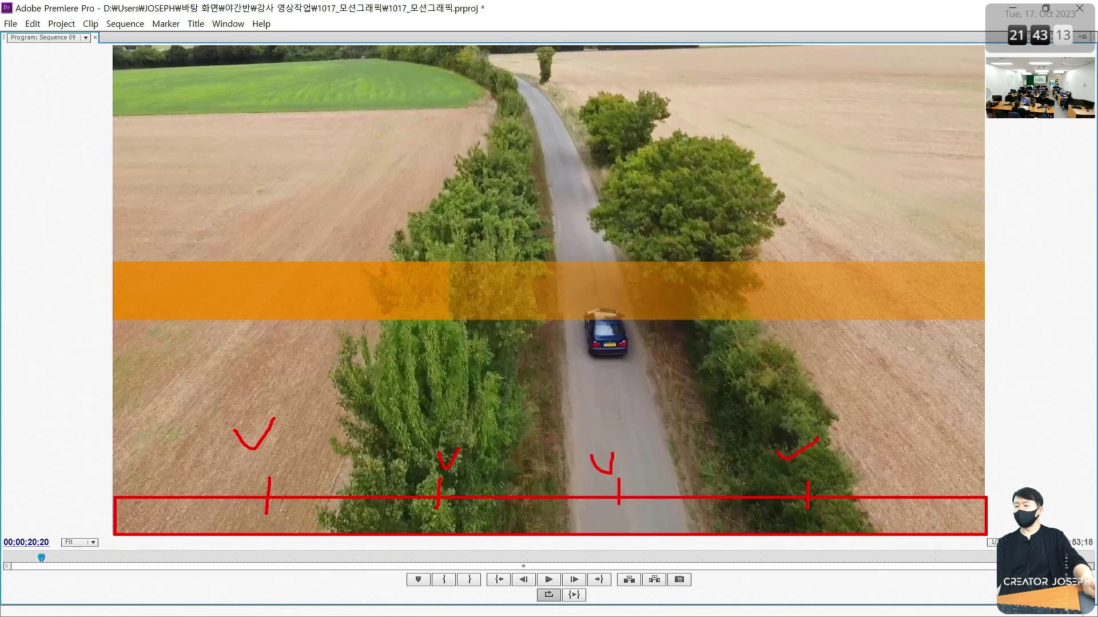
key("Escape")
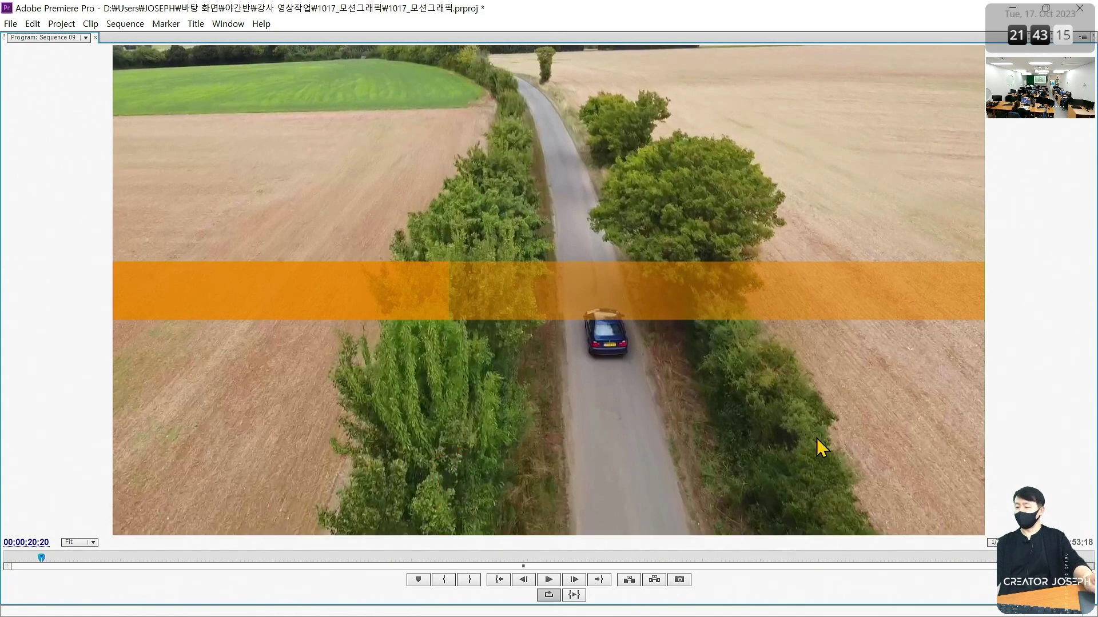
key("grave")
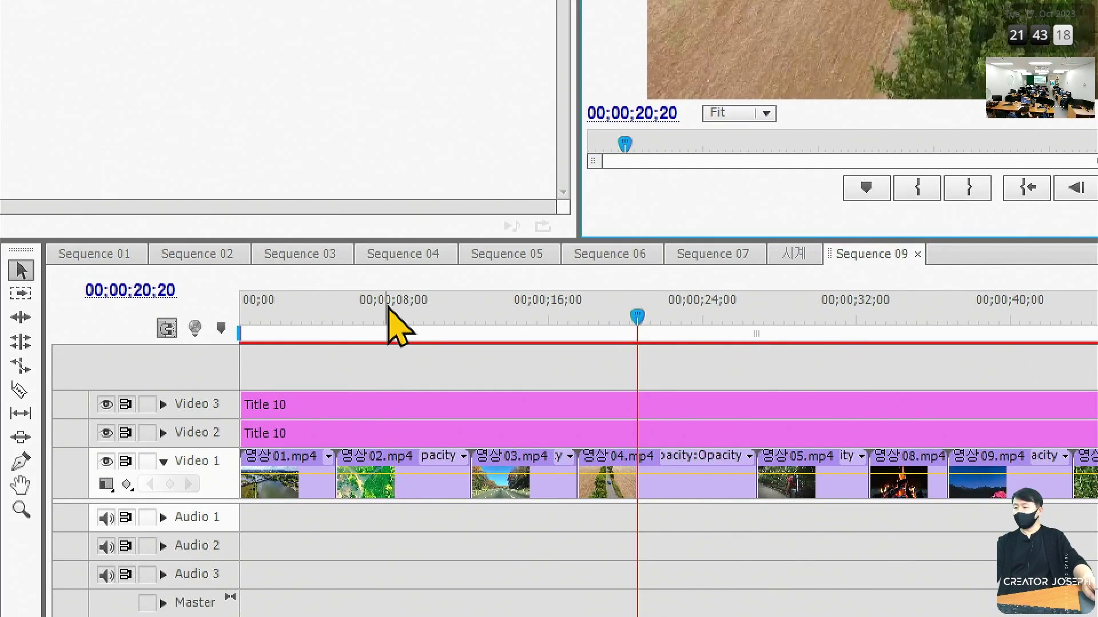
left_click(446, 422)
left_click_drag(375, 310, 348, 303)
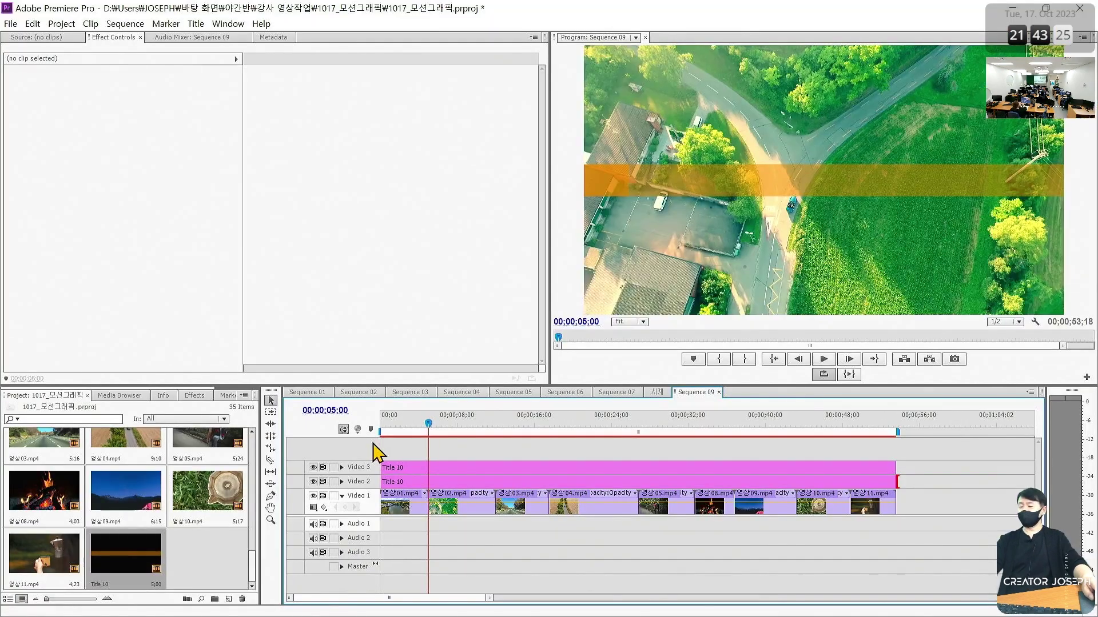
Create a new title, Title 11, from the Project panel after one cancelled attempt.
double_click(210, 568)
key("Escape")
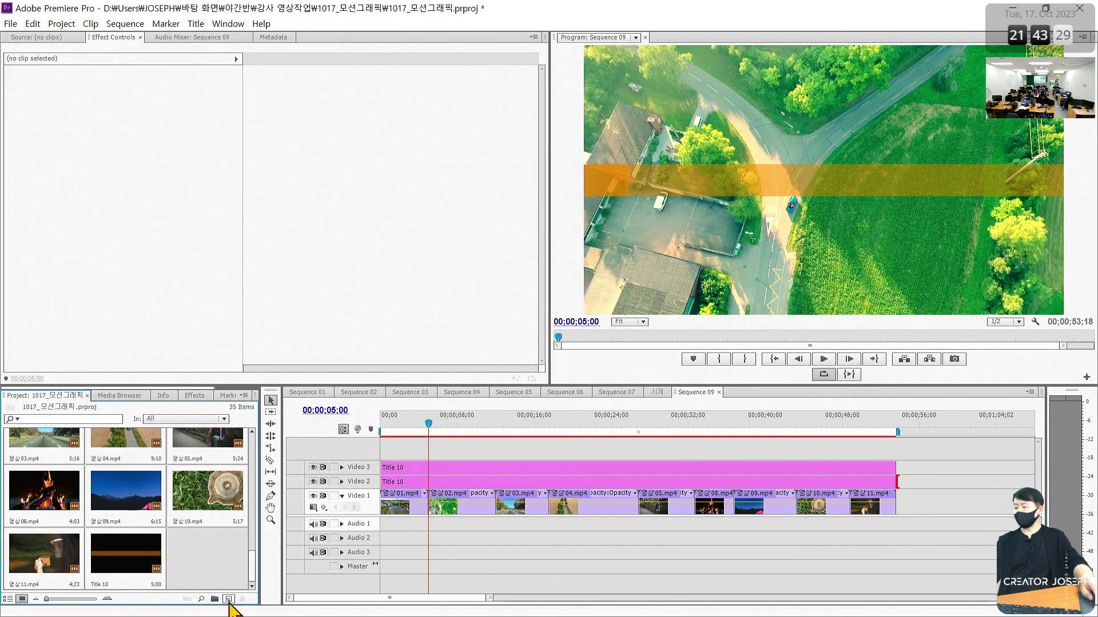
left_click(228, 600)
left_click(290, 508)
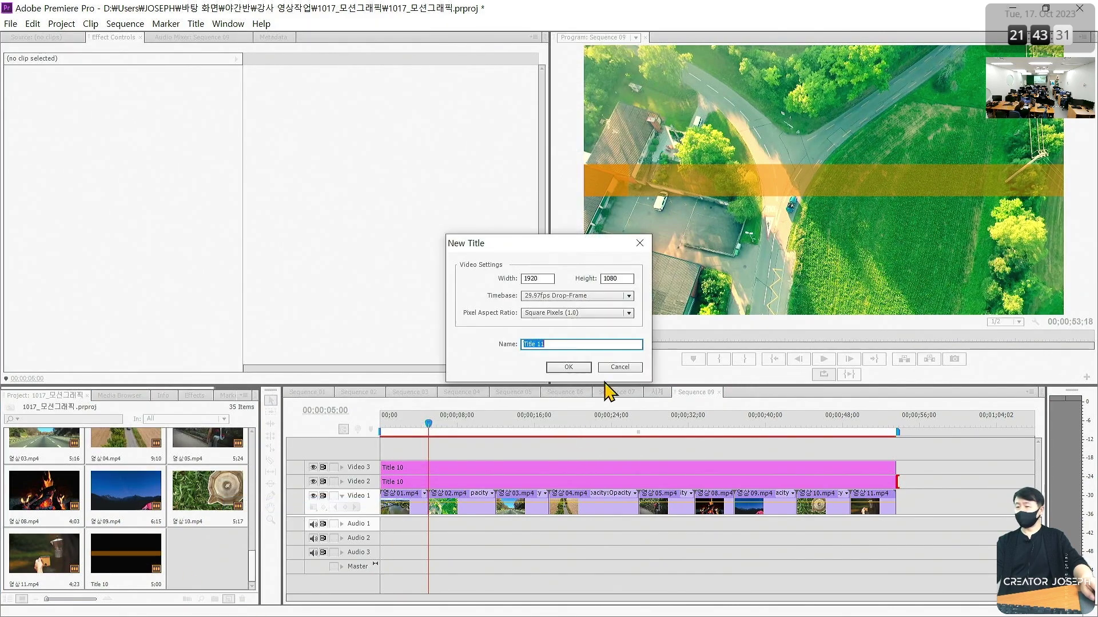
left_click(620, 368)
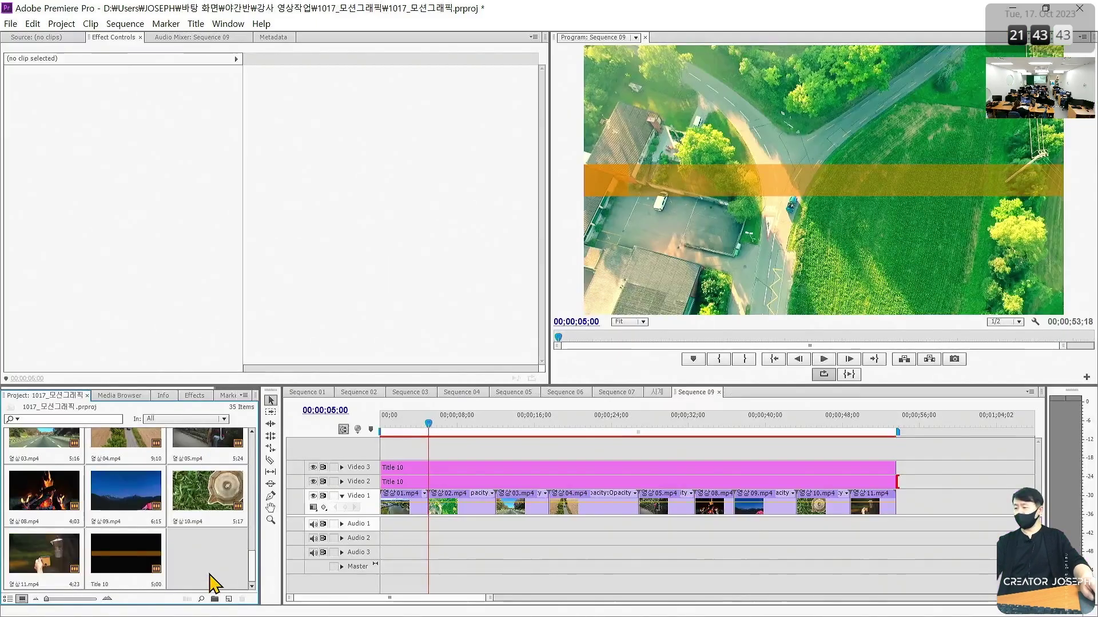
double_click(207, 566)
key("Escape")
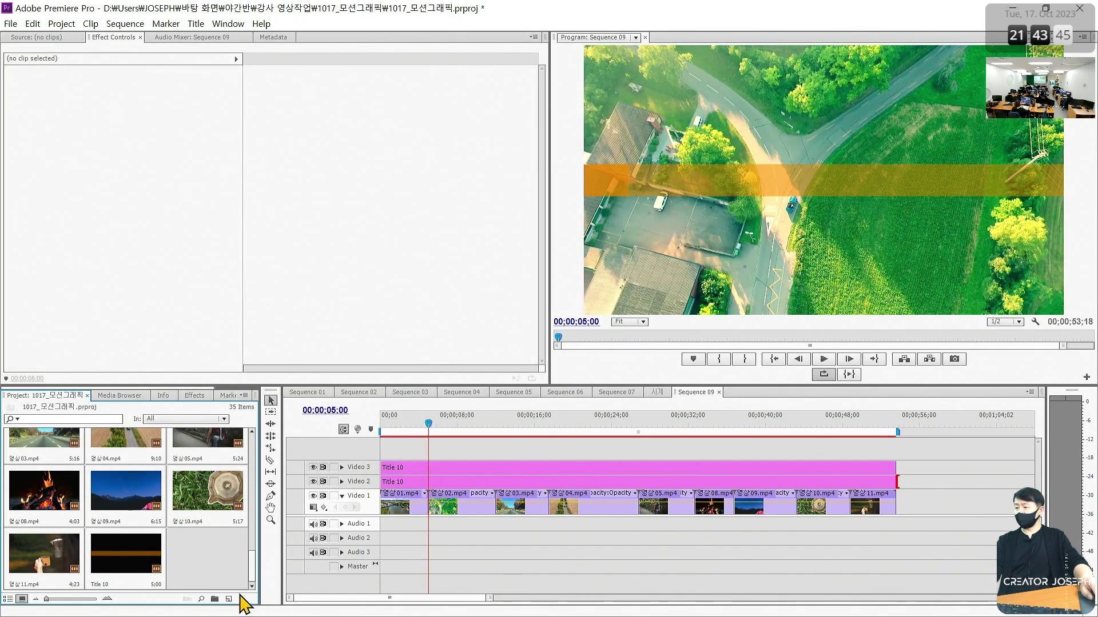
left_click(228, 599)
left_click(255, 503)
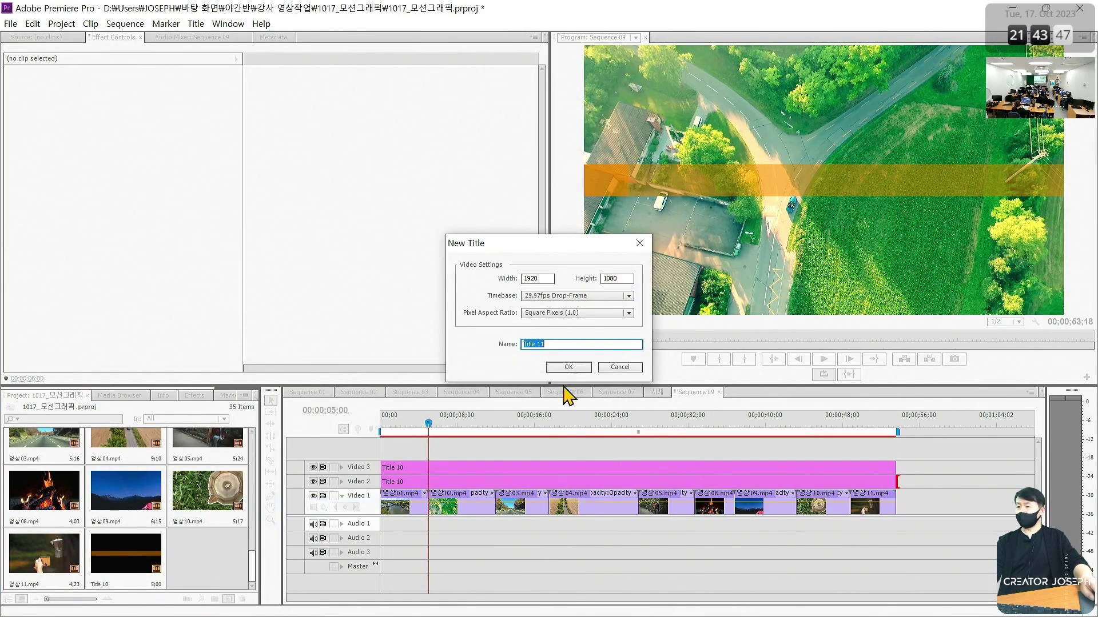
left_click(563, 367)
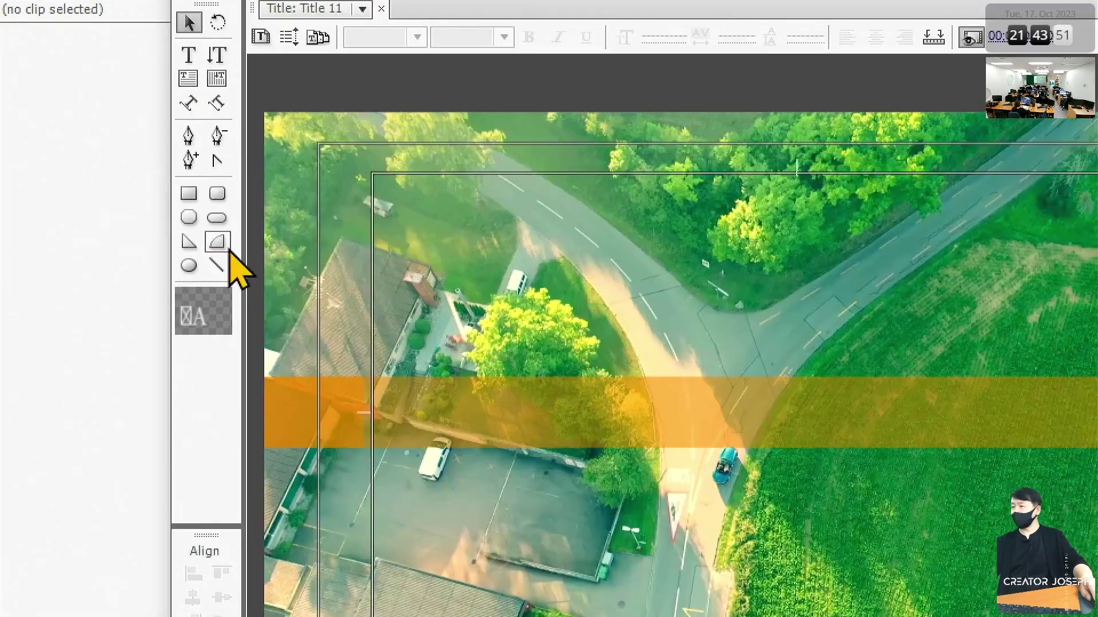
Draw a thin vertical line down across the orange band's left end and close the Titler.
left_click(114, 186)
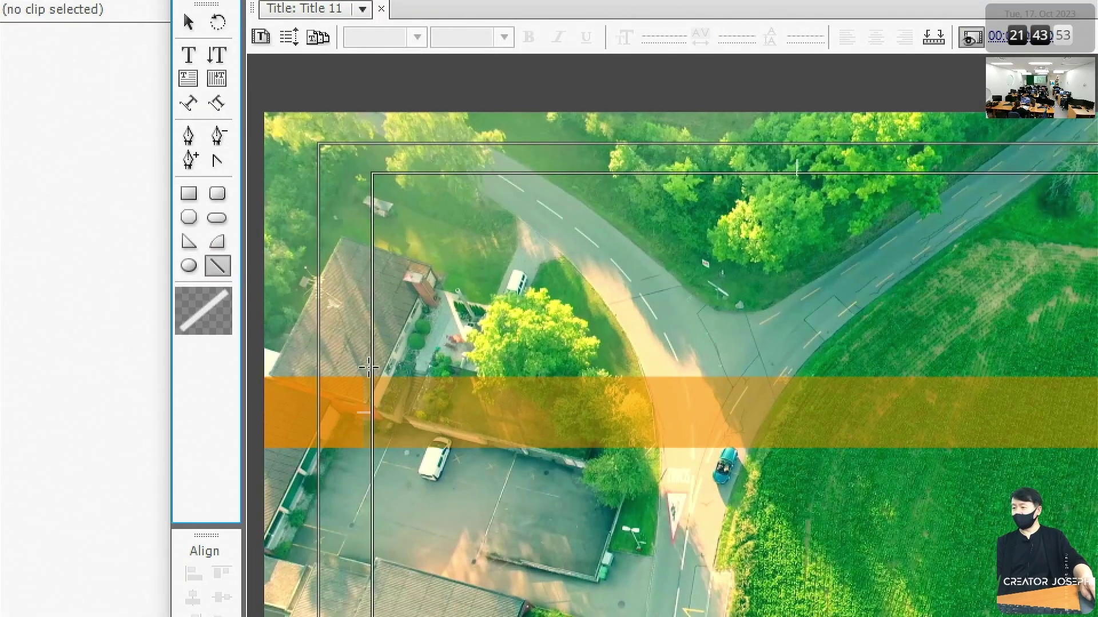
left_click_drag(365, 370, 364, 468)
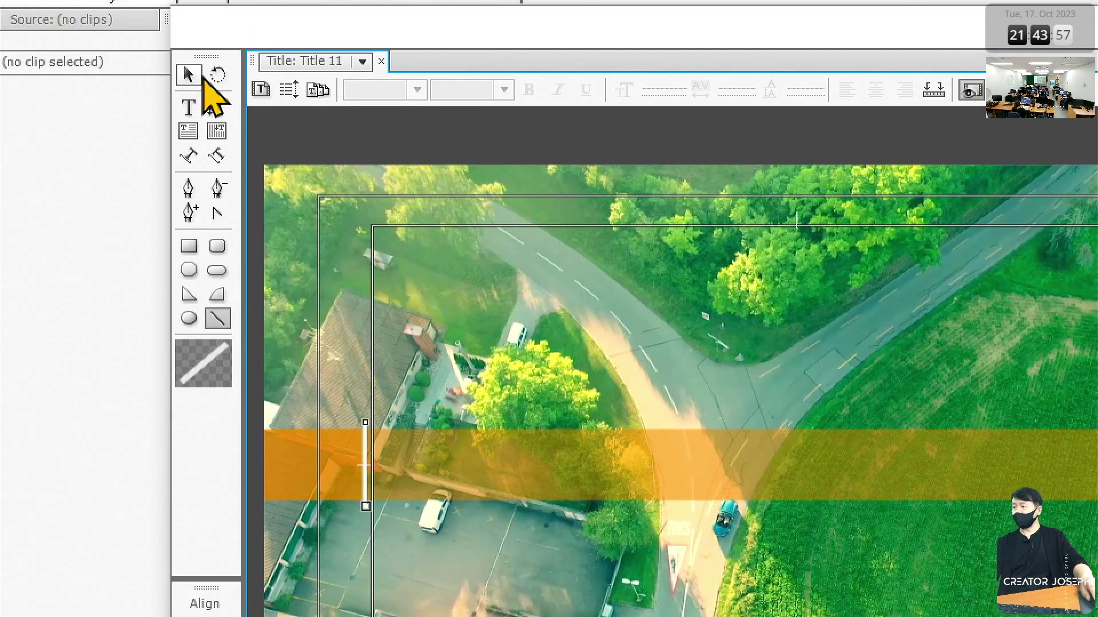
left_click(188, 22)
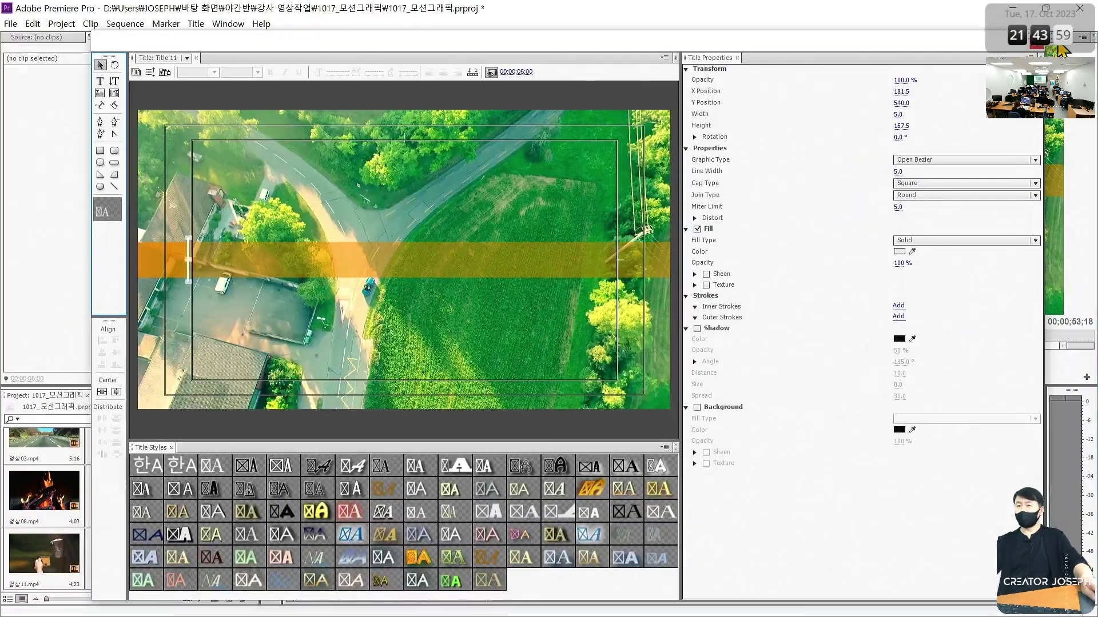
left_click(1042, 46)
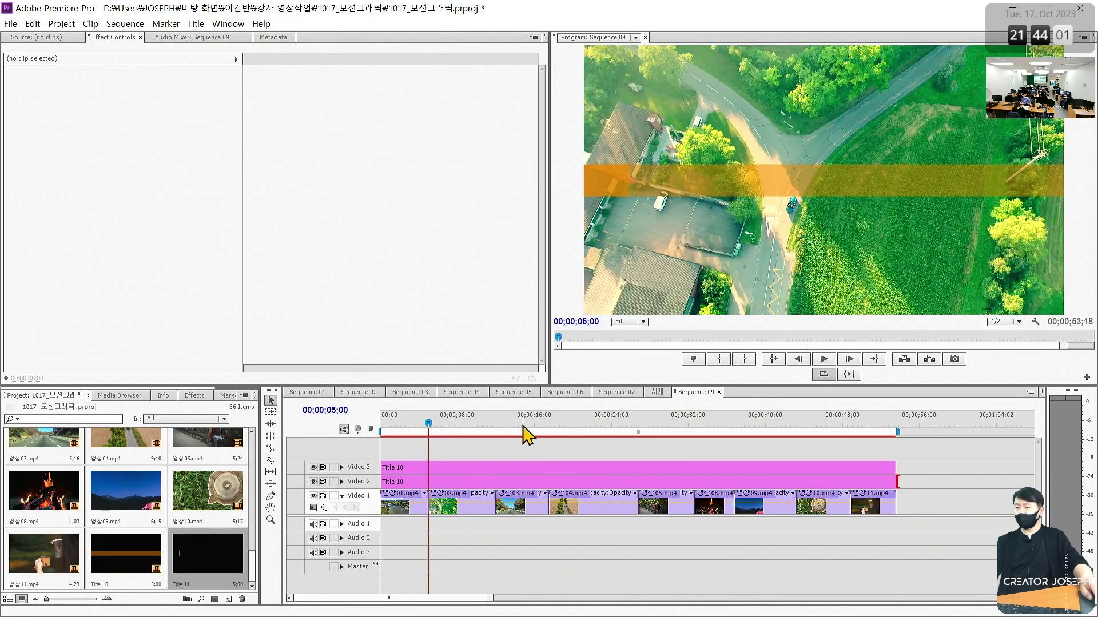
Move Title 11's line right along the band and add copies for three vertical lines.
left_click(496, 427)
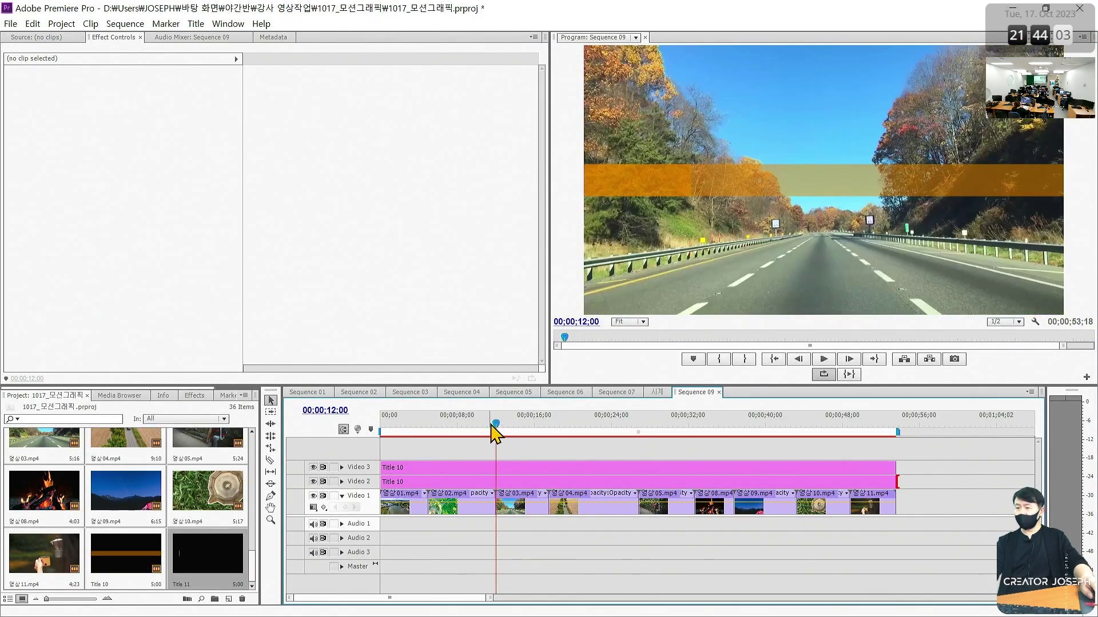
double_click(224, 549)
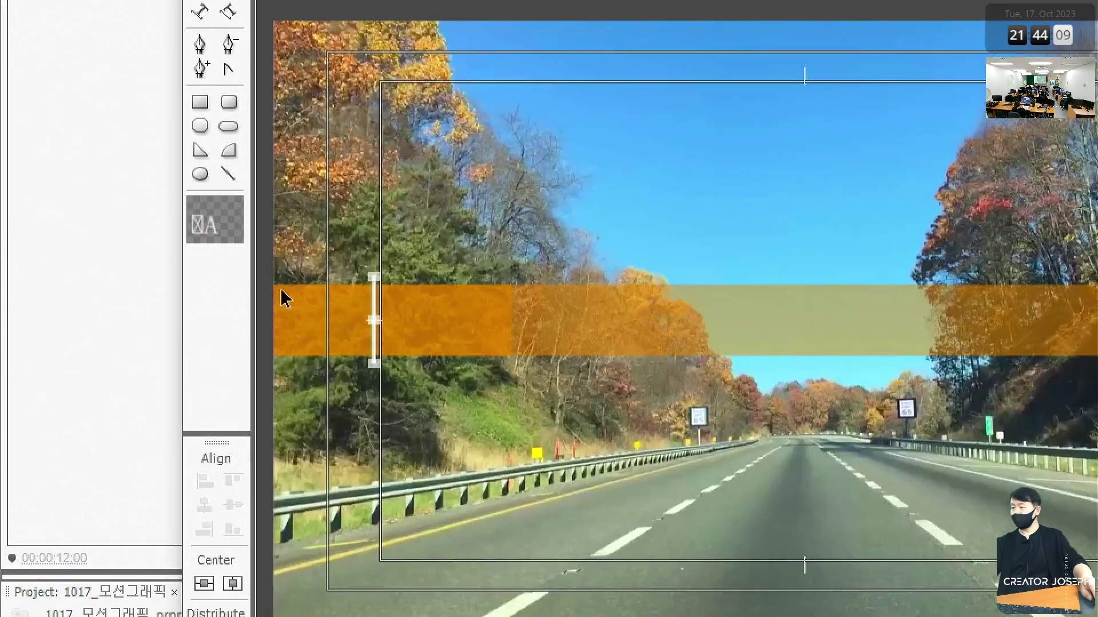
left_click(379, 349)
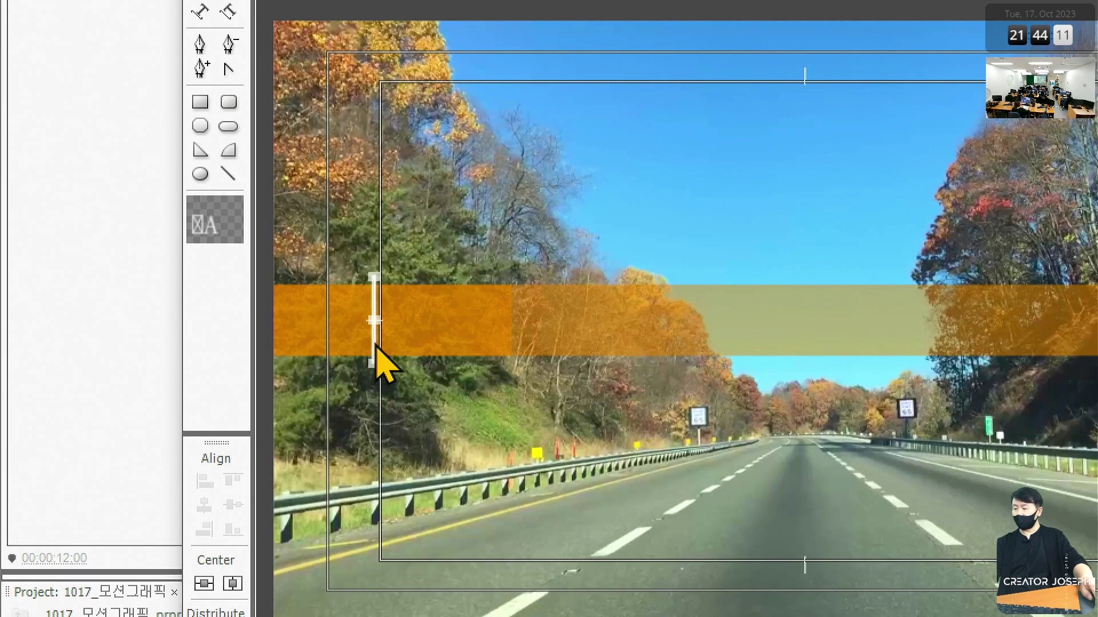
left_click_drag(375, 348, 513, 353)
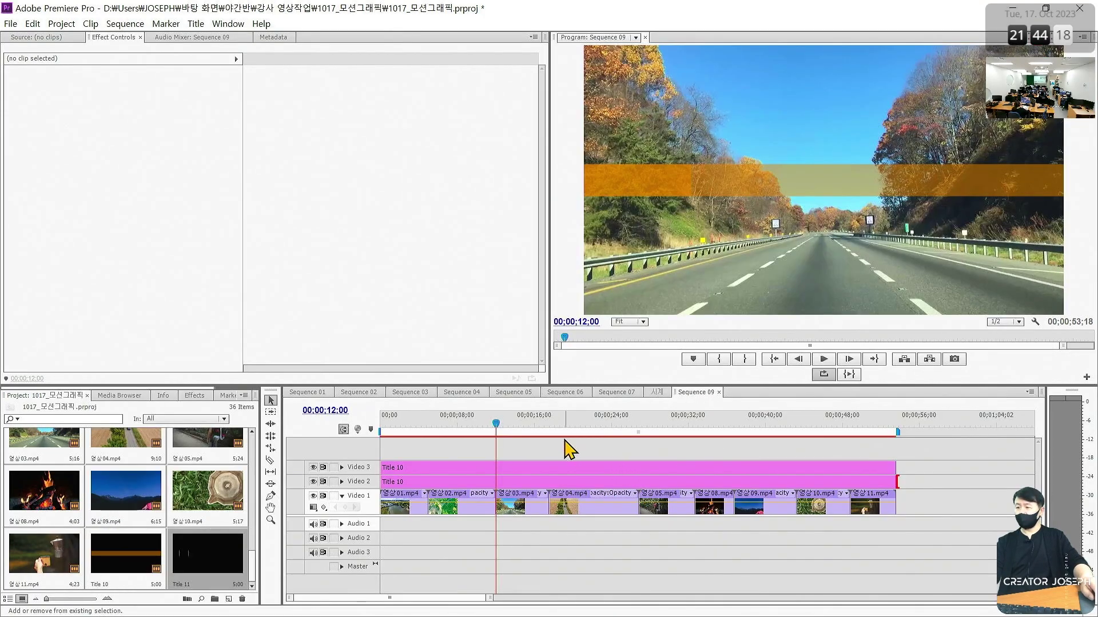
left_click(550, 427)
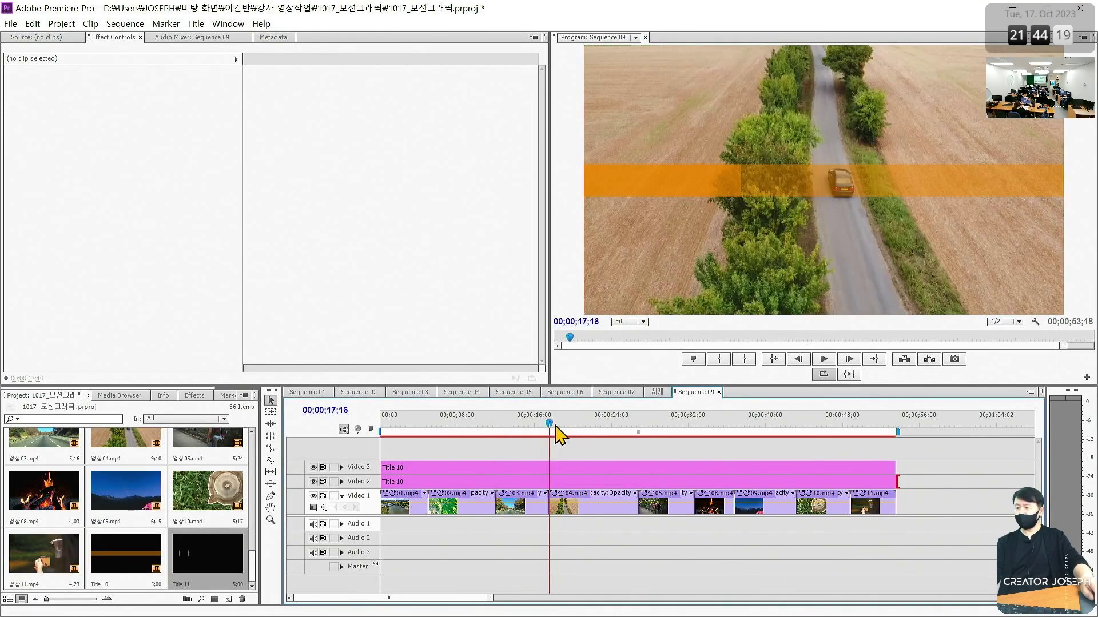
double_click(221, 557)
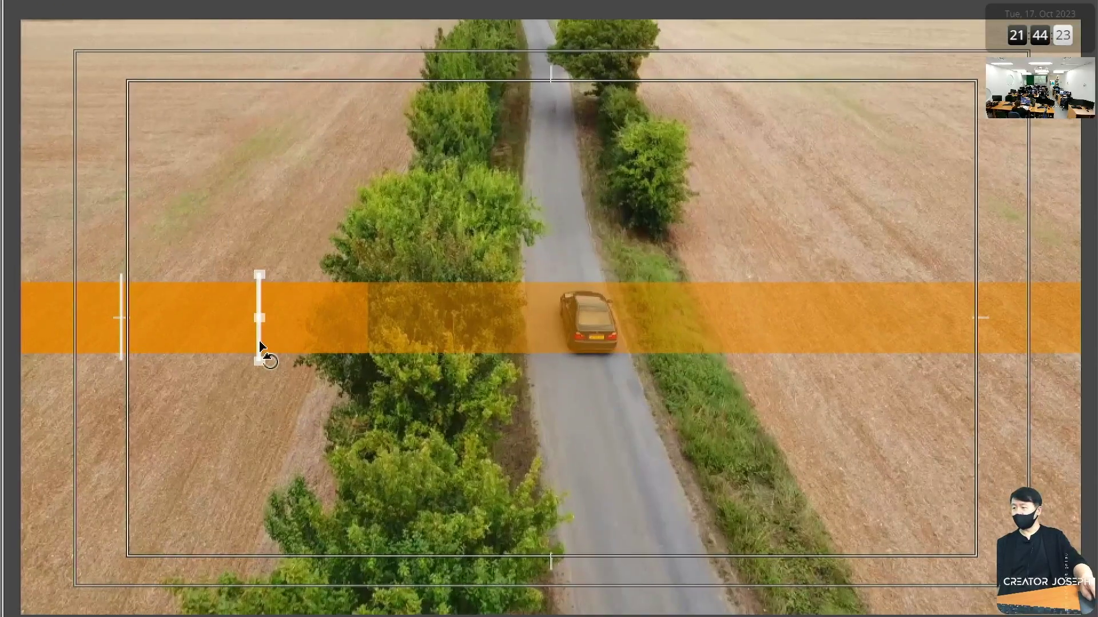
mouse_move(261, 345)
left_mouse_down()
mouse_move(290, 345)
mouse_move(269, 355)
mouse_move(382, 346)
mouse_move(372, 349)
left_mouse_up()
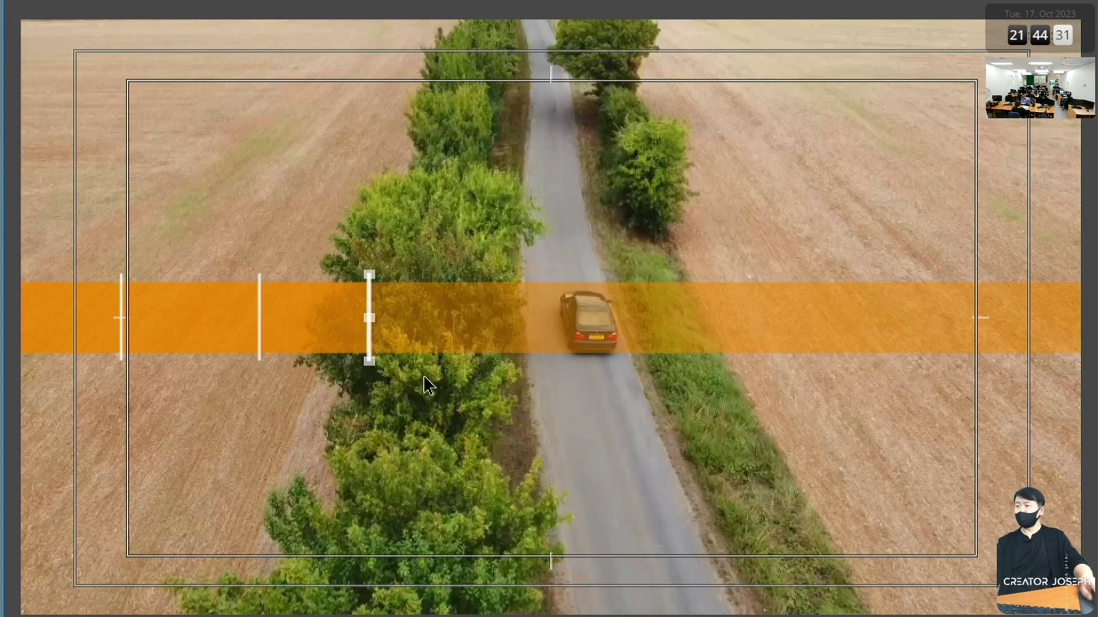
left_click(525, 484)
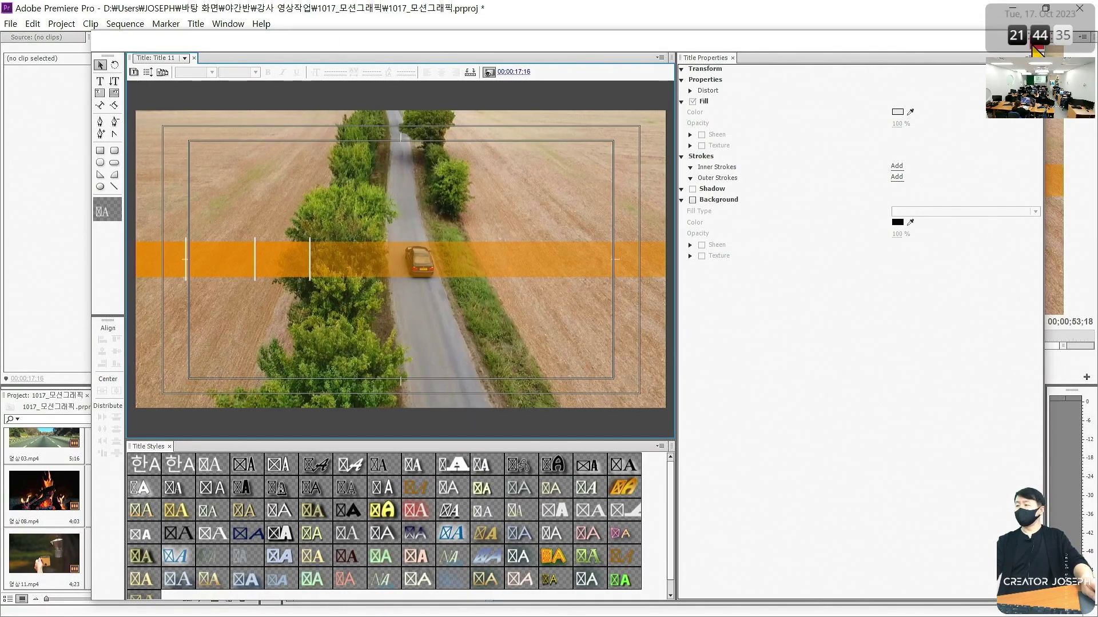
Put Title 11 on a new Video 4 track spanning the sequence and play it full-screen.
left_click(1035, 48)
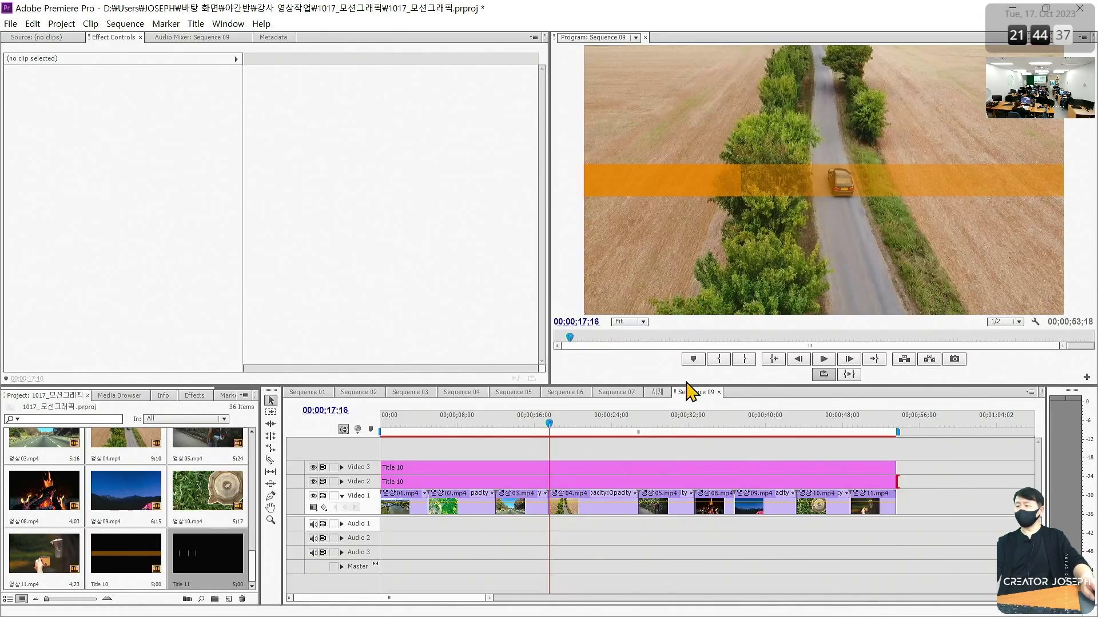
left_click(382, 424)
mouse_move(208, 553)
left_mouse_down()
mouse_move(394, 454)
mouse_move(896, 448)
left_mouse_up()
key("grave")
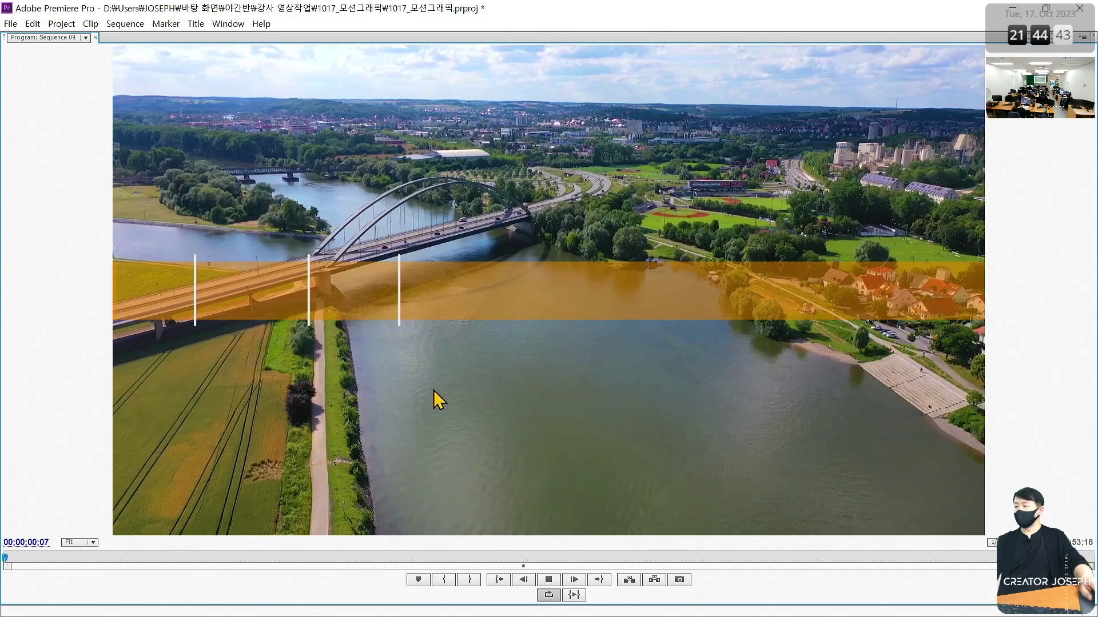
key("space")
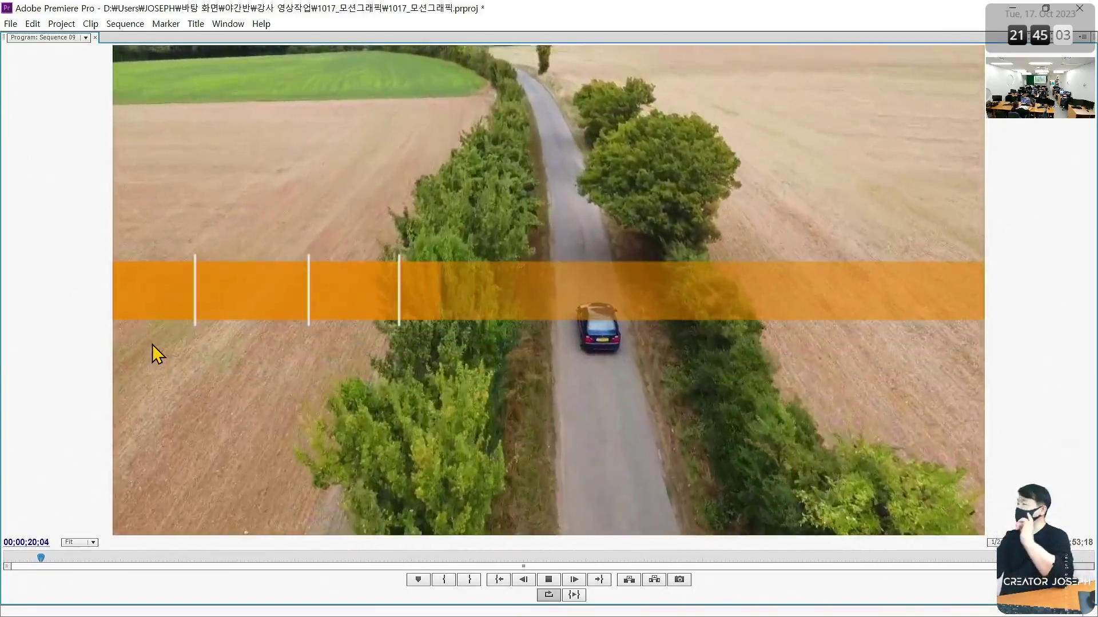
key("grave")
key("space")
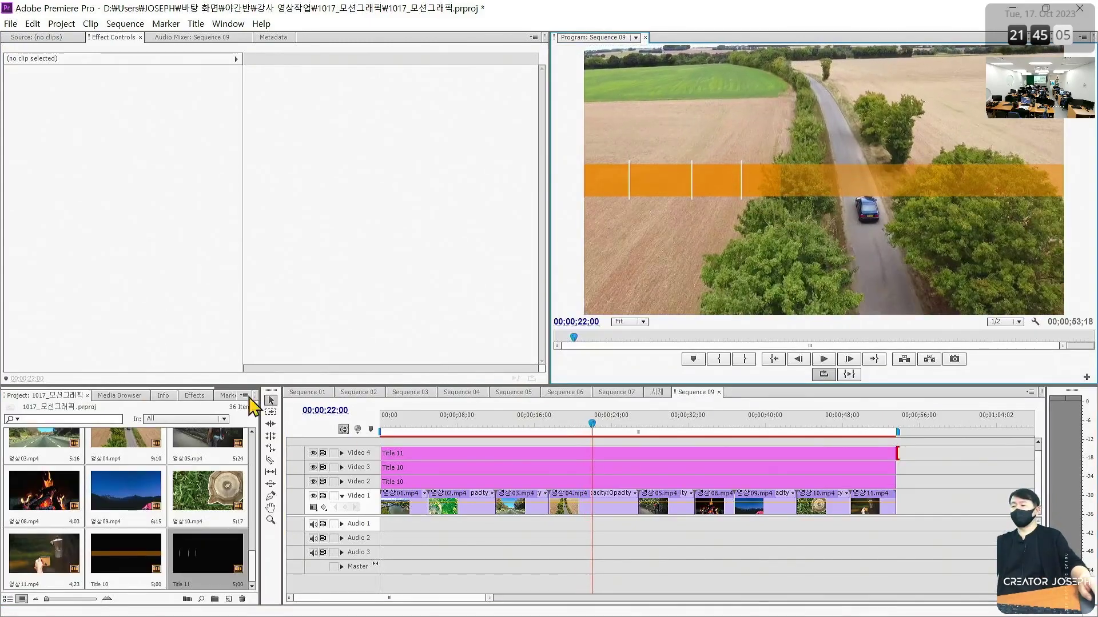
left_click(529, 423)
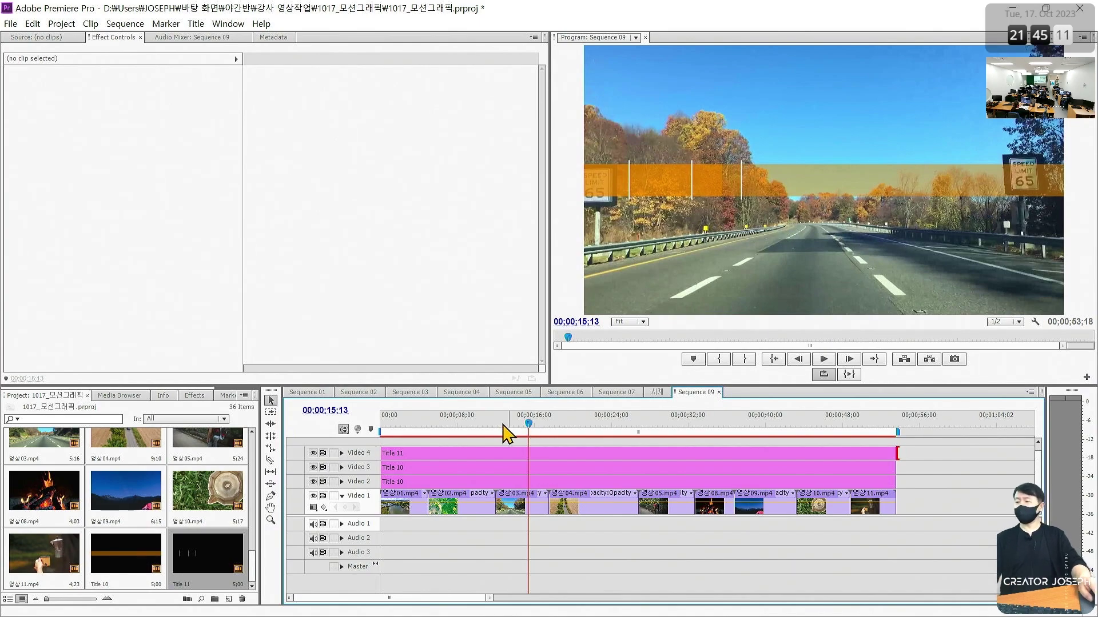
left_click_drag(504, 425, 780, 431)
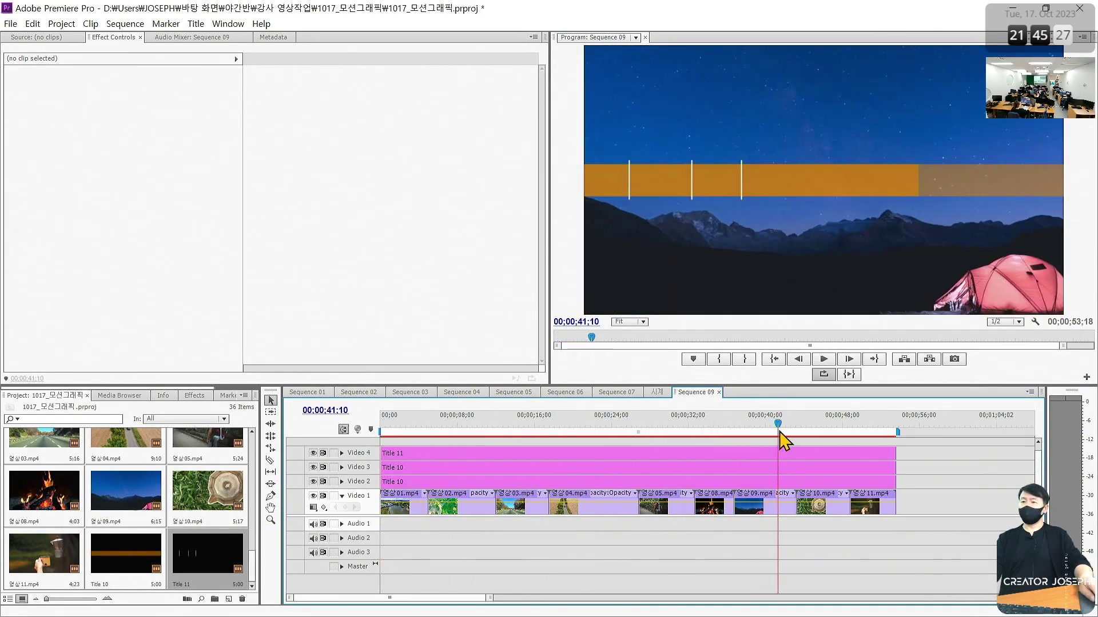
mouse_move(780, 433)
left_mouse_down()
mouse_move(441, 441)
mouse_move(884, 446)
mouse_move(768, 441)
left_mouse_up()
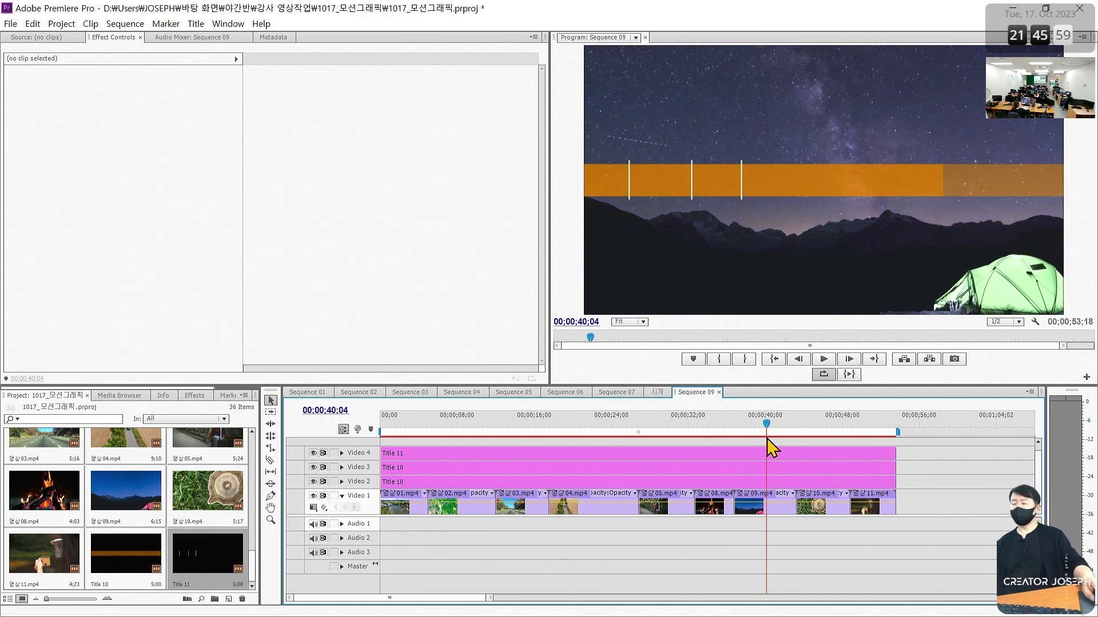
left_click_drag(596, 439, 362, 434)
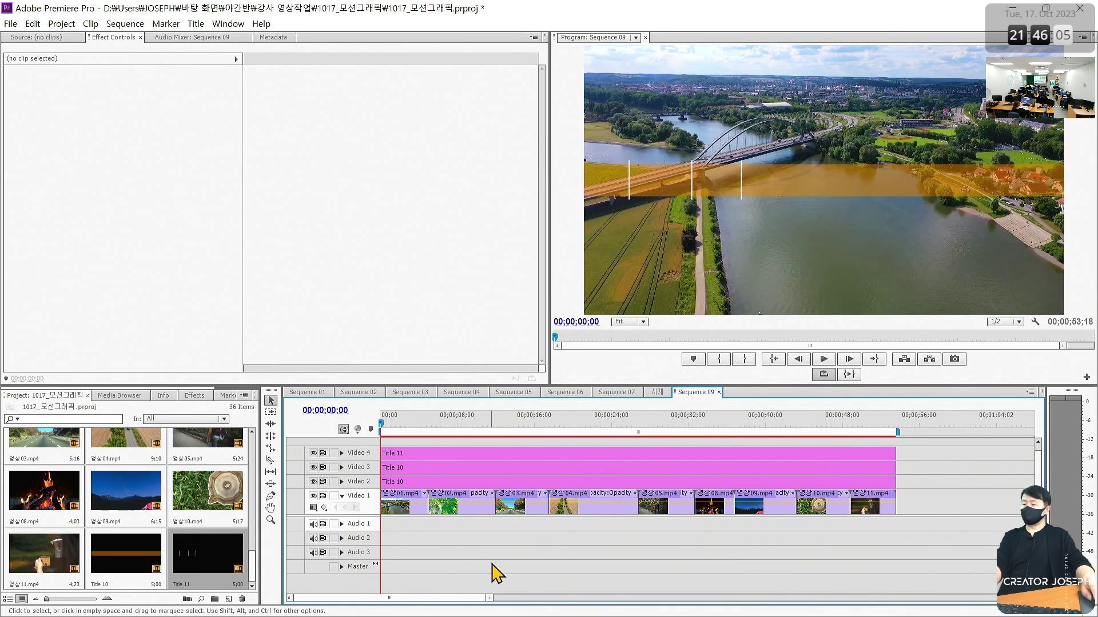
left_click_drag(956, 551, 331, 452)
left_click(446, 520)
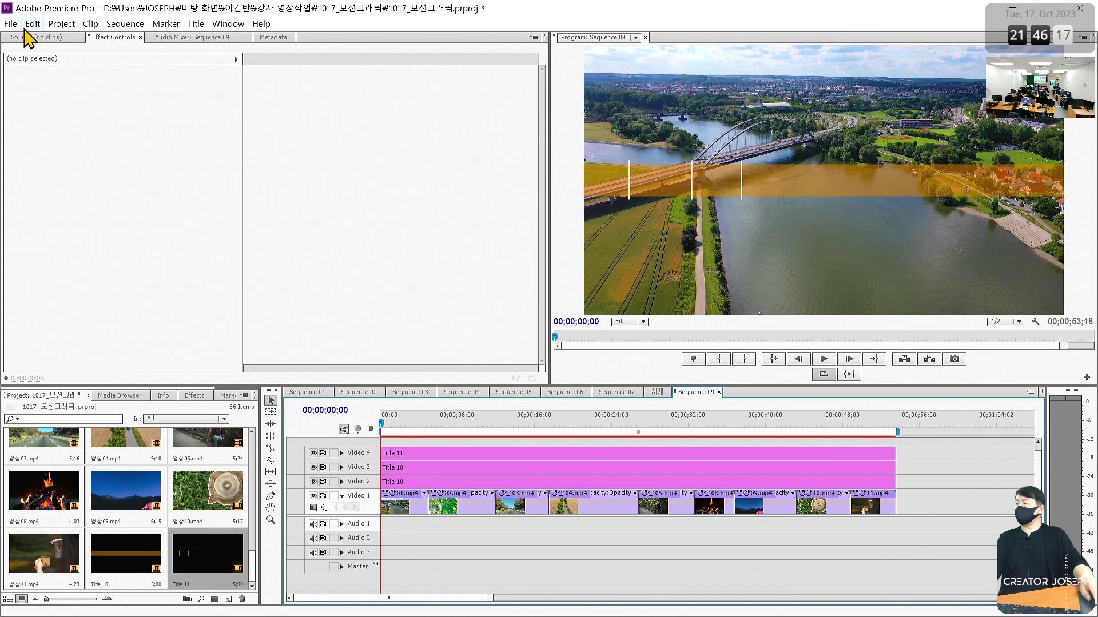
Create a new Sequence 10 with the default sequence settings.
left_click(11, 24)
mouse_move(54, 40)
left_click(262, 56)
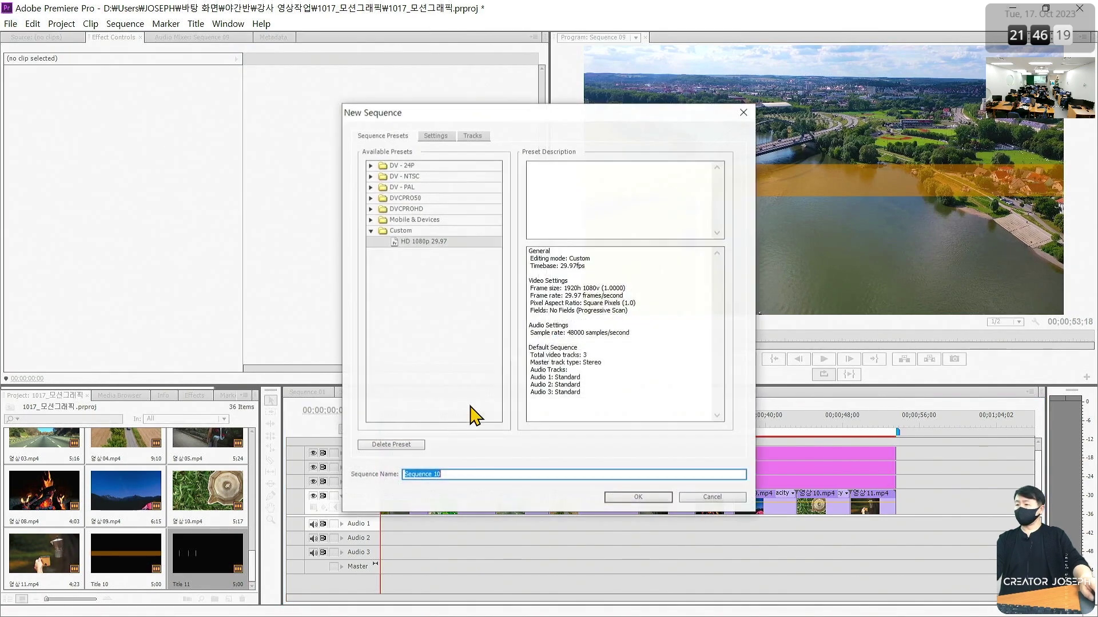
left_click(633, 502)
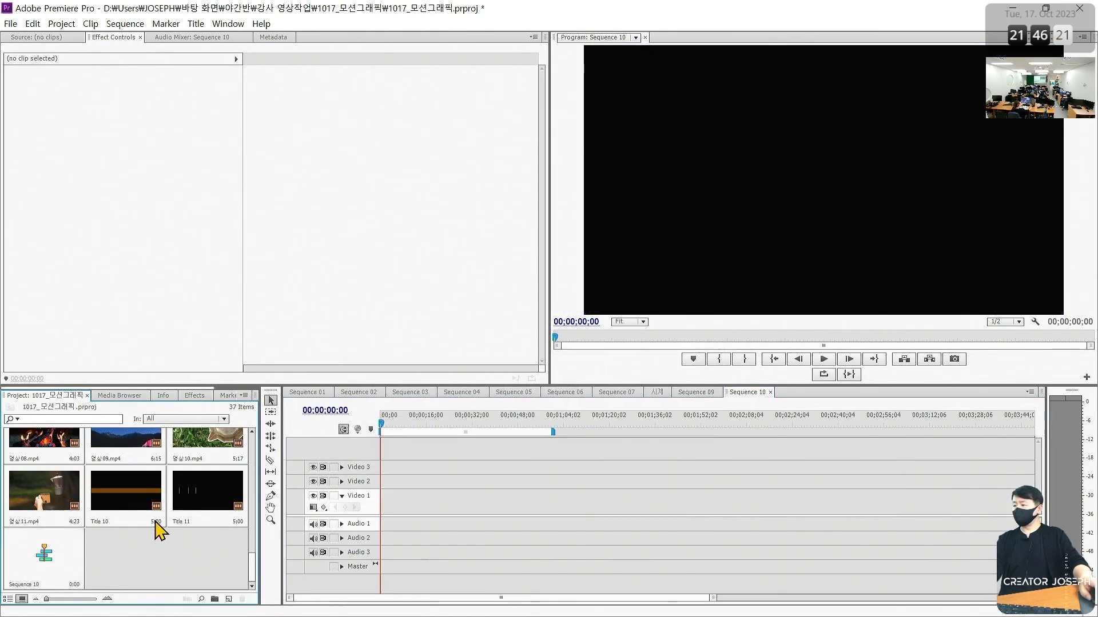
Drop the eight drone clips on Video 1 and Title 10 on Video 2, then zoom to fit.
scroll(154, 522, "up", 3)
left_click(209, 555, "shift")
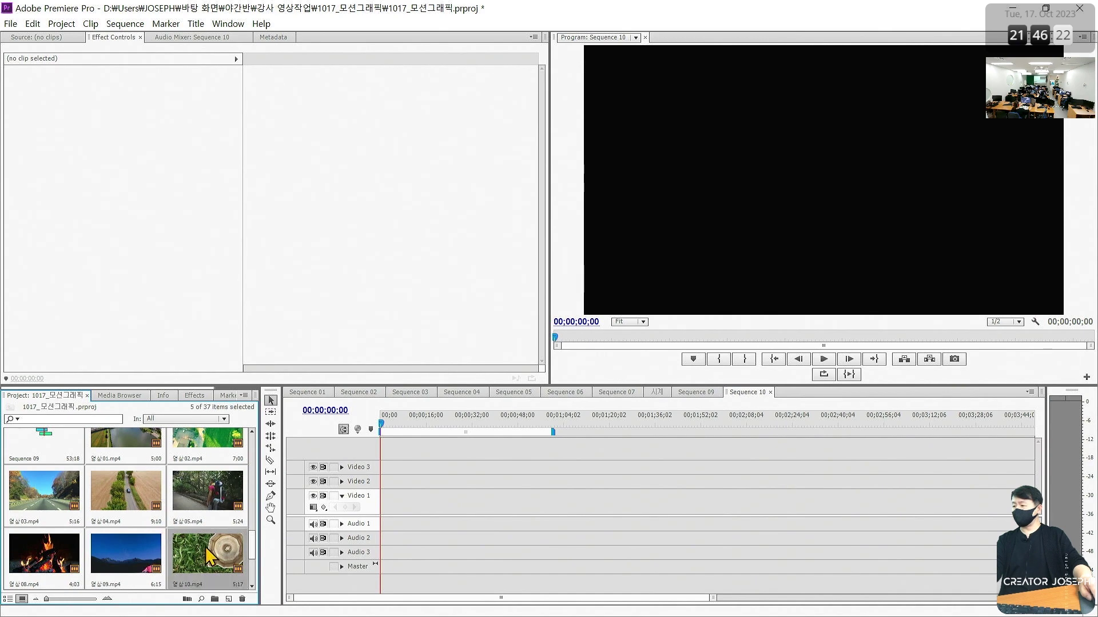
left_click(139, 450, "shift")
left_click_drag(138, 450, 400, 502)
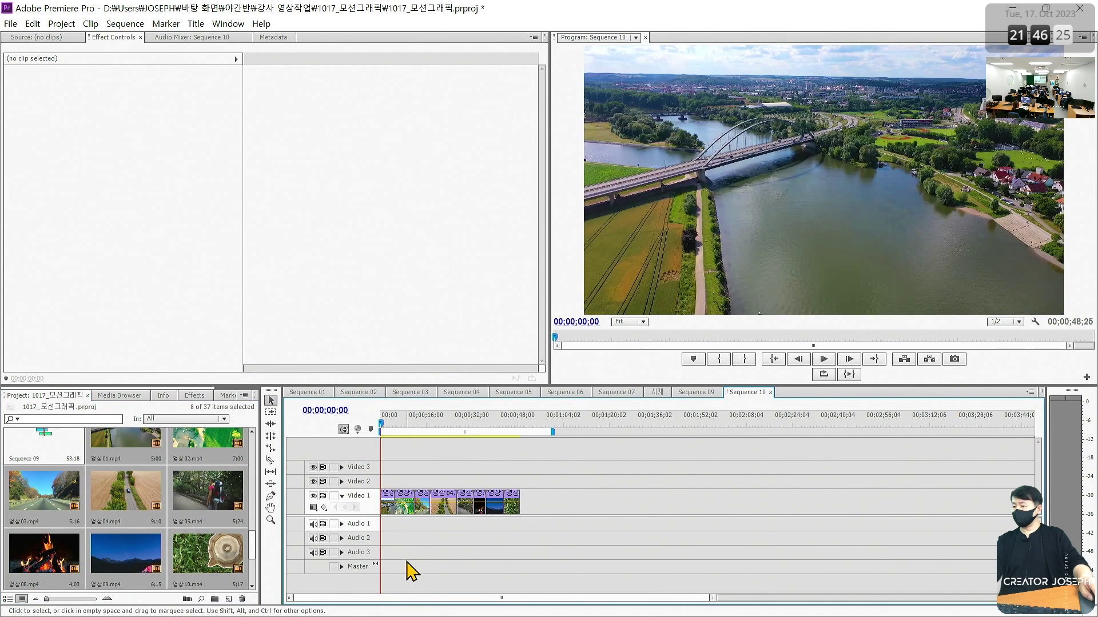
scroll(248, 543, "down", 3)
left_click(163, 529)
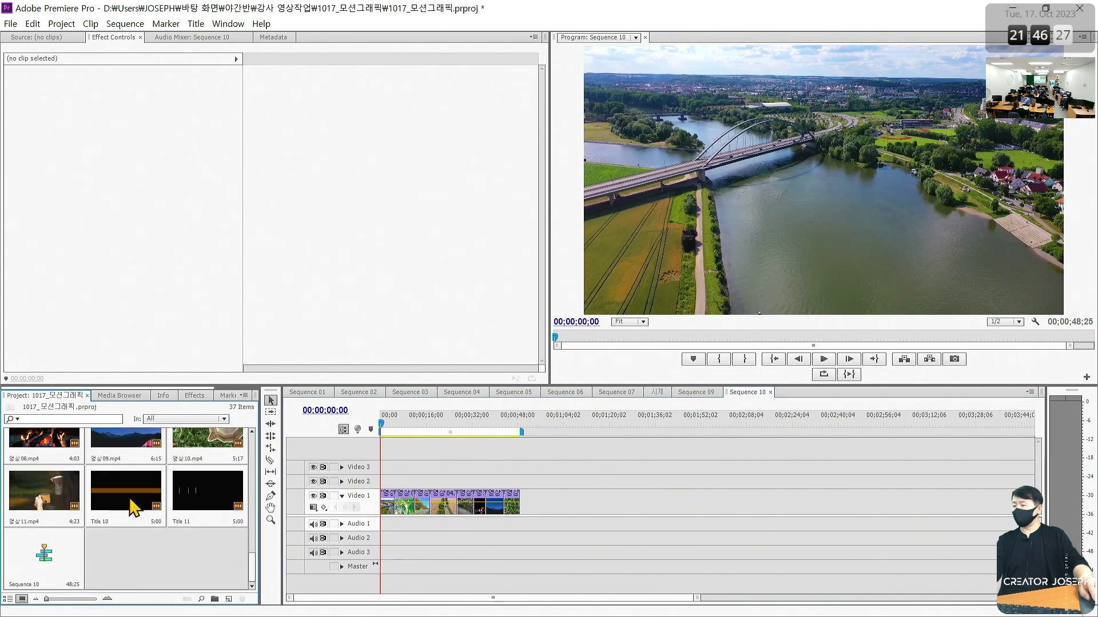
left_click_drag(131, 507, 519, 479)
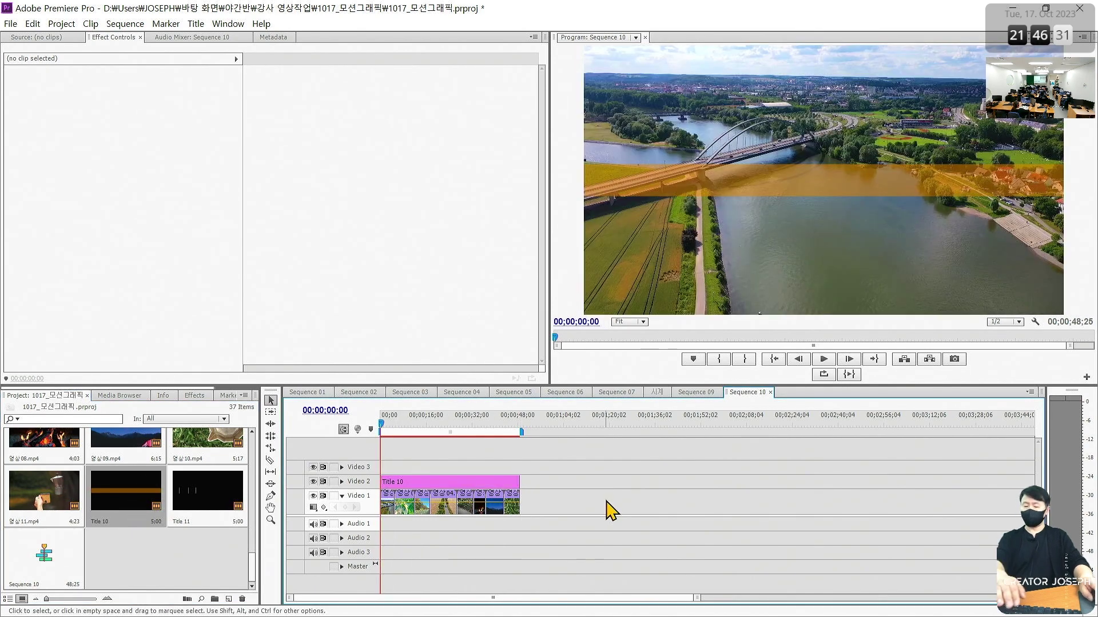
key("backslash")
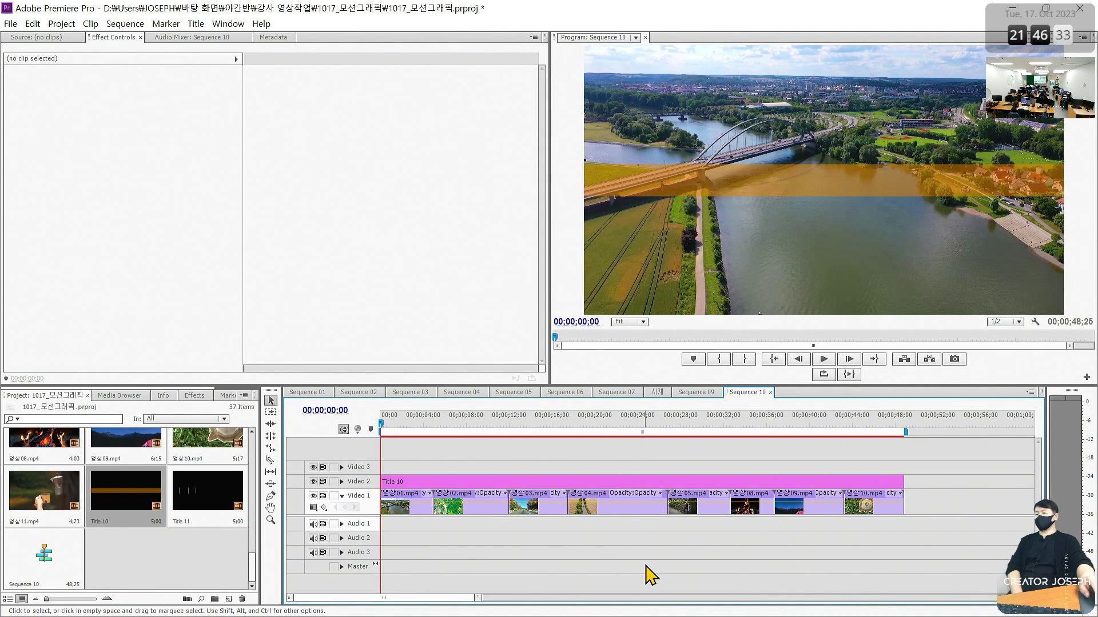
left_click(549, 482)
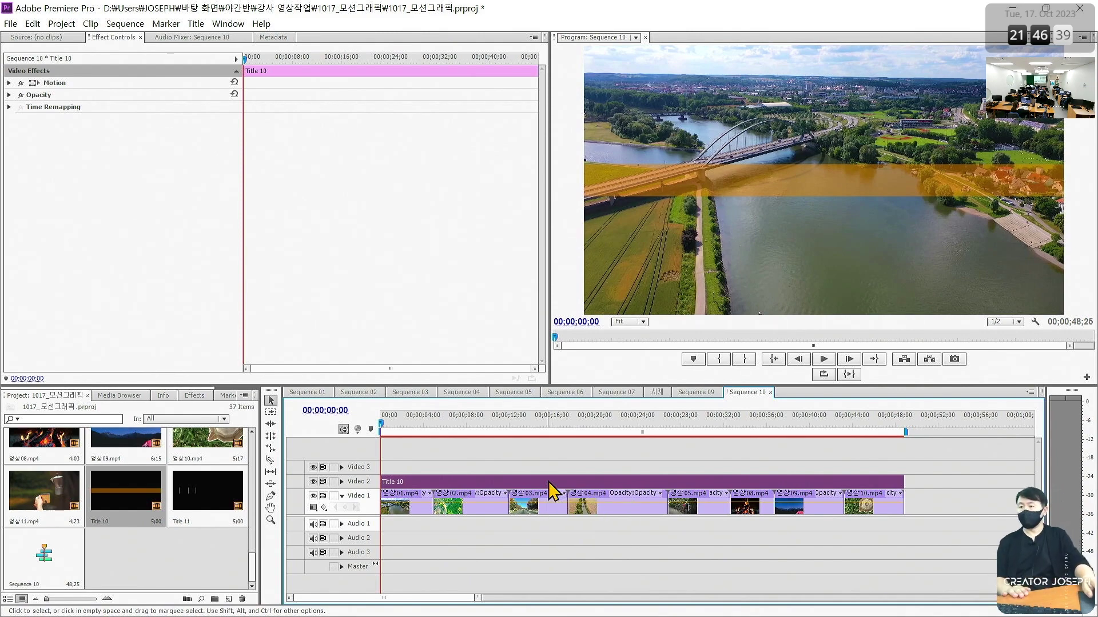
Raise Title 10's orange band Fill Opacity to 100% and close the Titler.
double_click(548, 483)
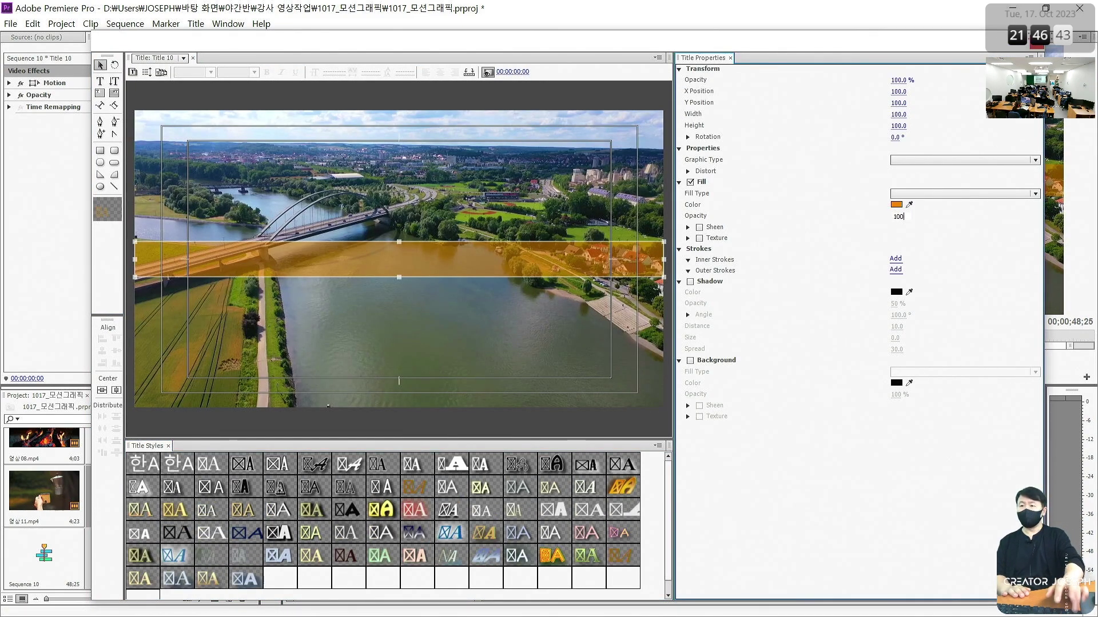
left_click_drag(896, 216, 901, 216)
left_click(1047, 38)
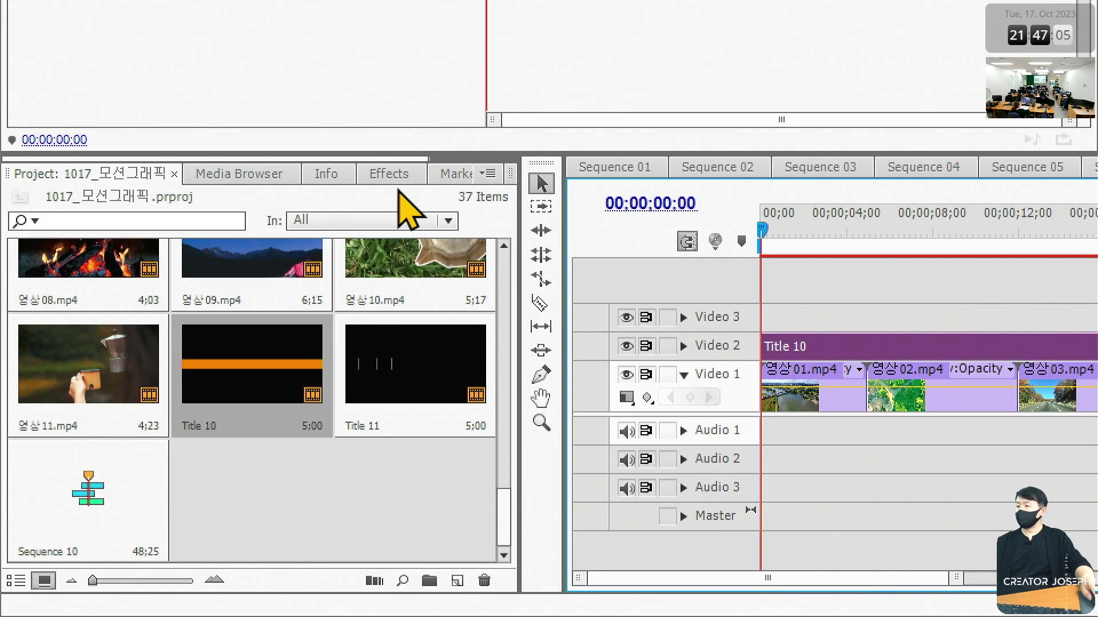
Show the Effects list and collapse the open Keying and Video Effects groups.
left_click(399, 175)
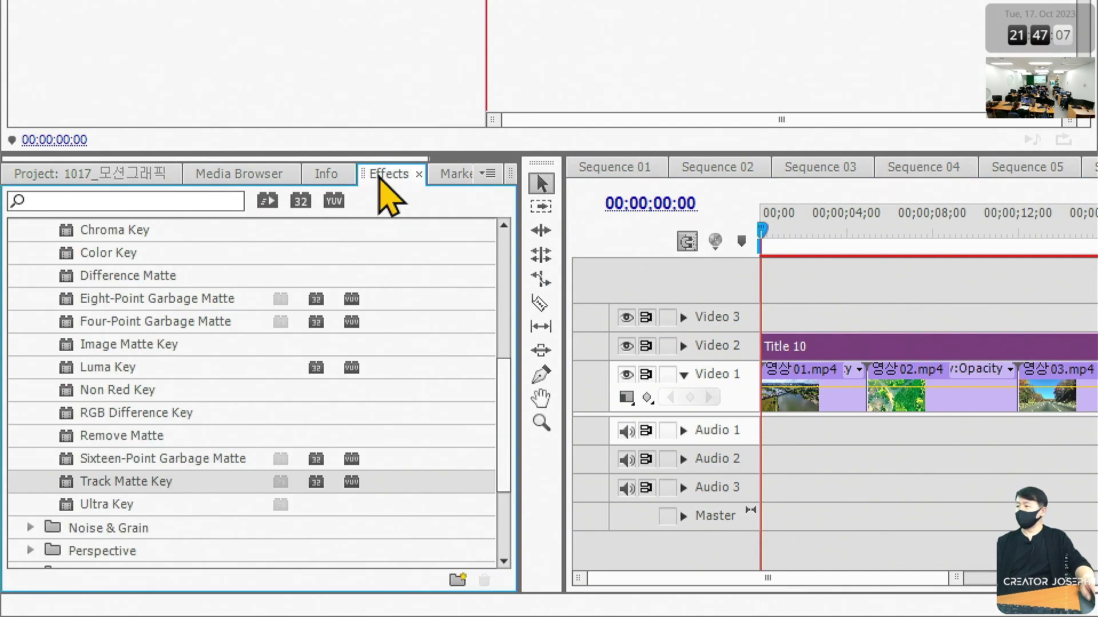
scroll(118, 350, "up", 1)
left_click(31, 231)
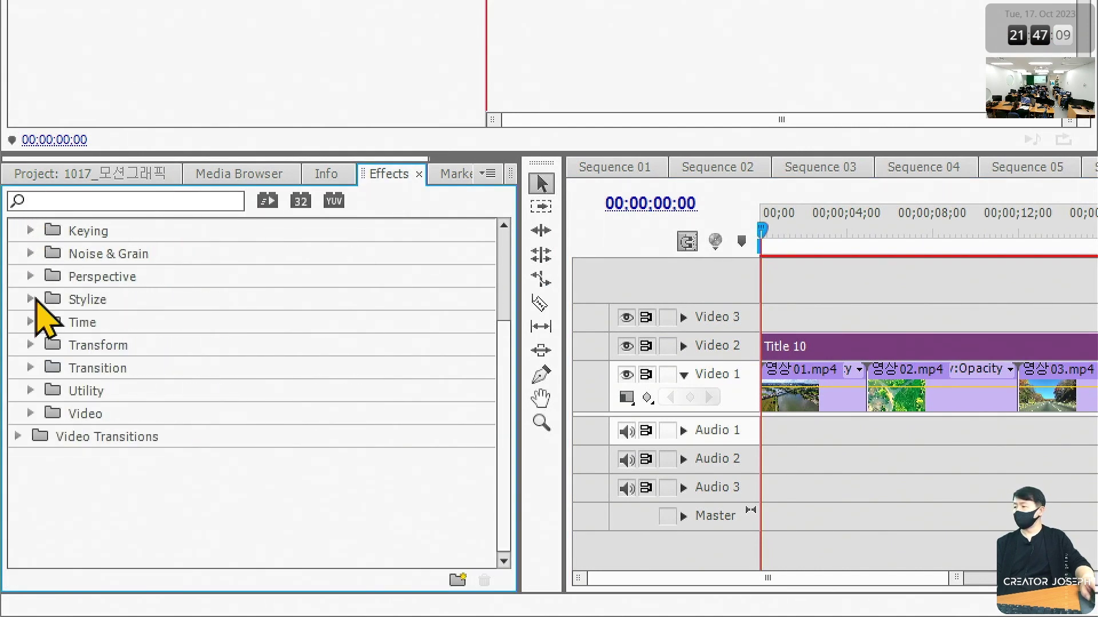
scroll(42, 303, "up", 3)
left_click(22, 236)
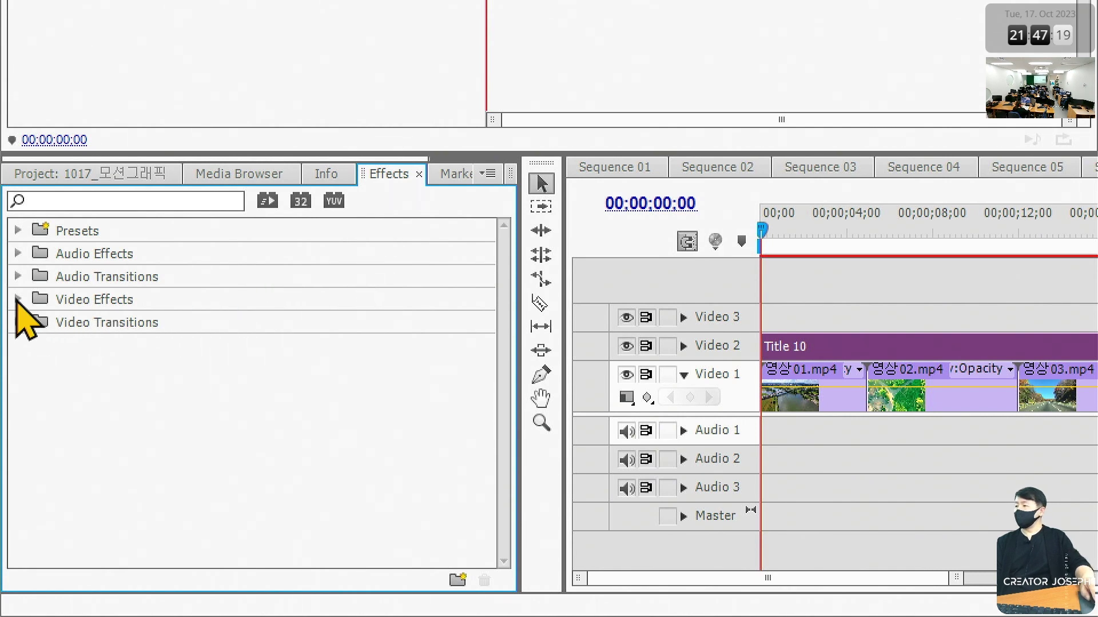
Expand Video Effects > Transform to reveal the Crop effect.
left_click(18, 300)
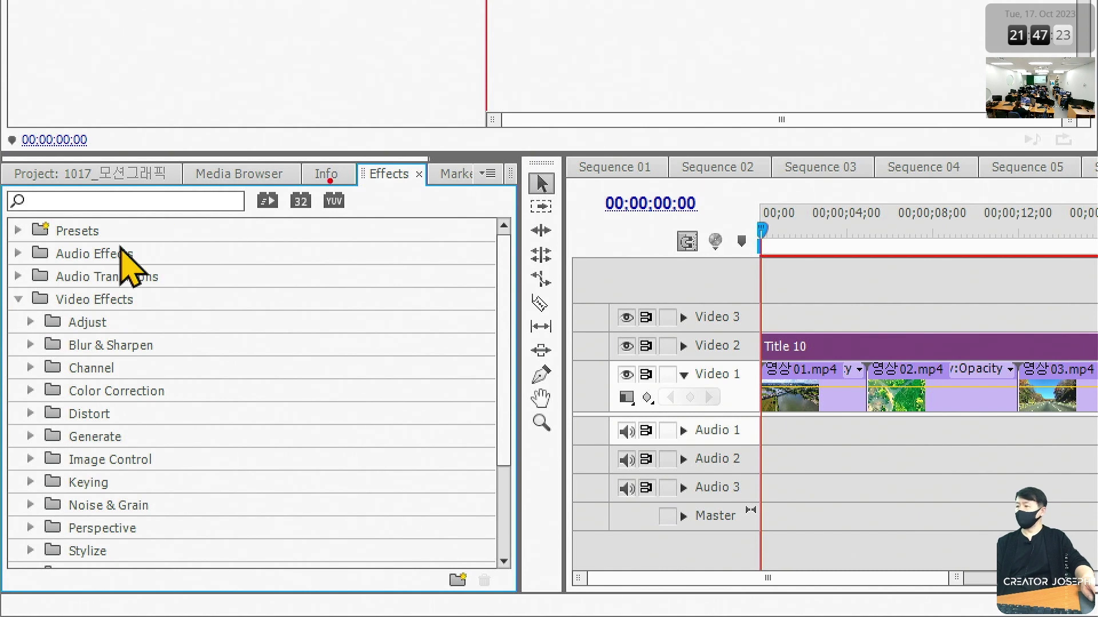
left_click_drag(331, 152, 440, 189)
left_click_drag(3, 284, 159, 315)
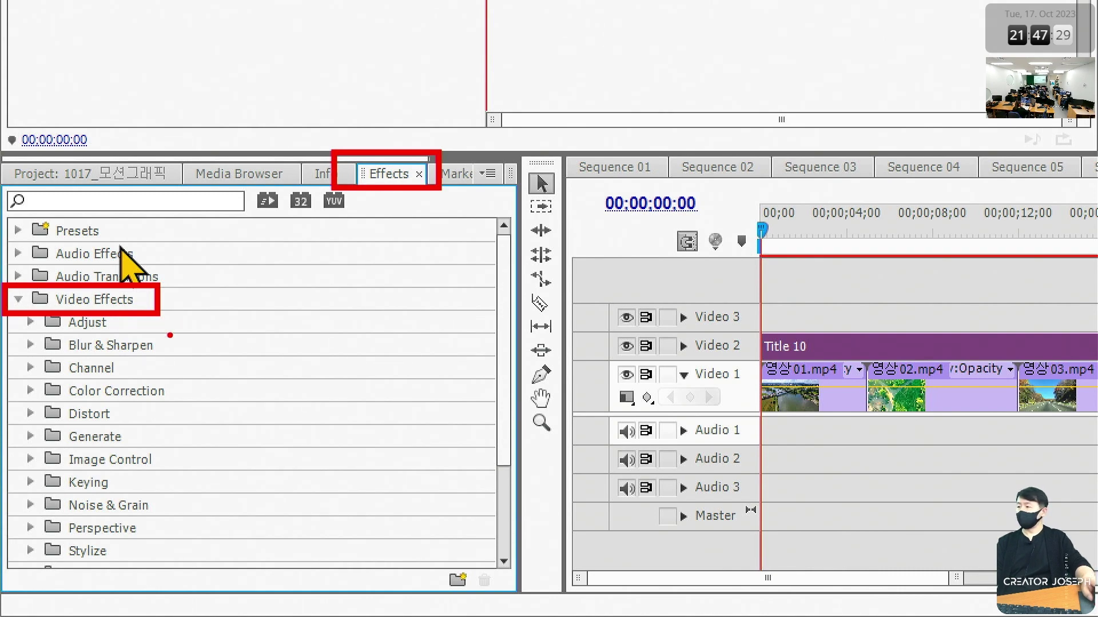
key("Escape")
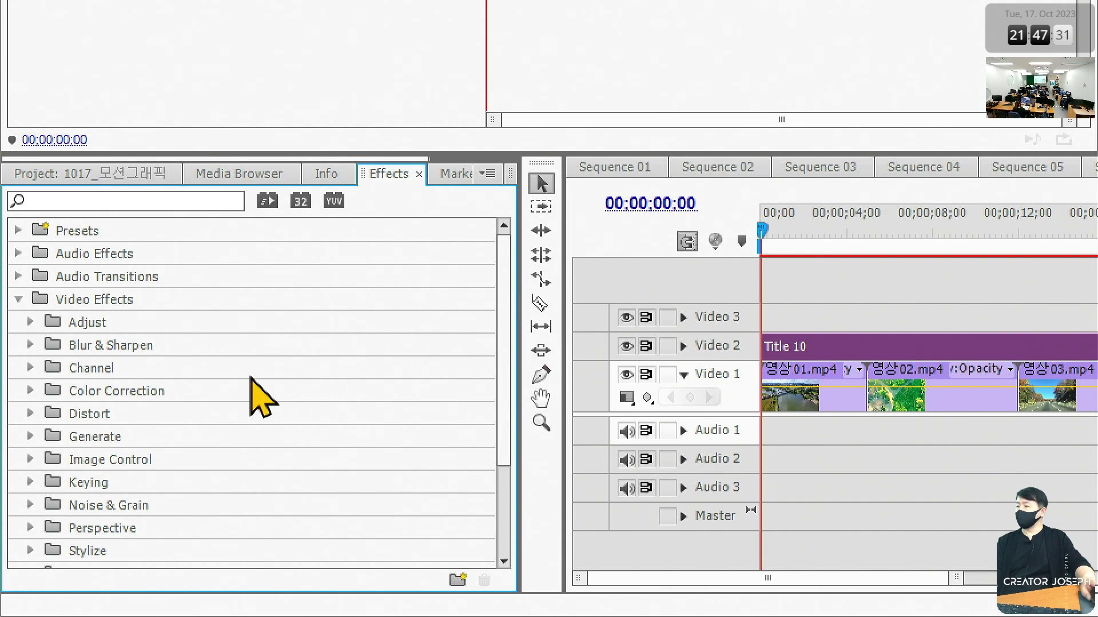
scroll(231, 435, "down", 3)
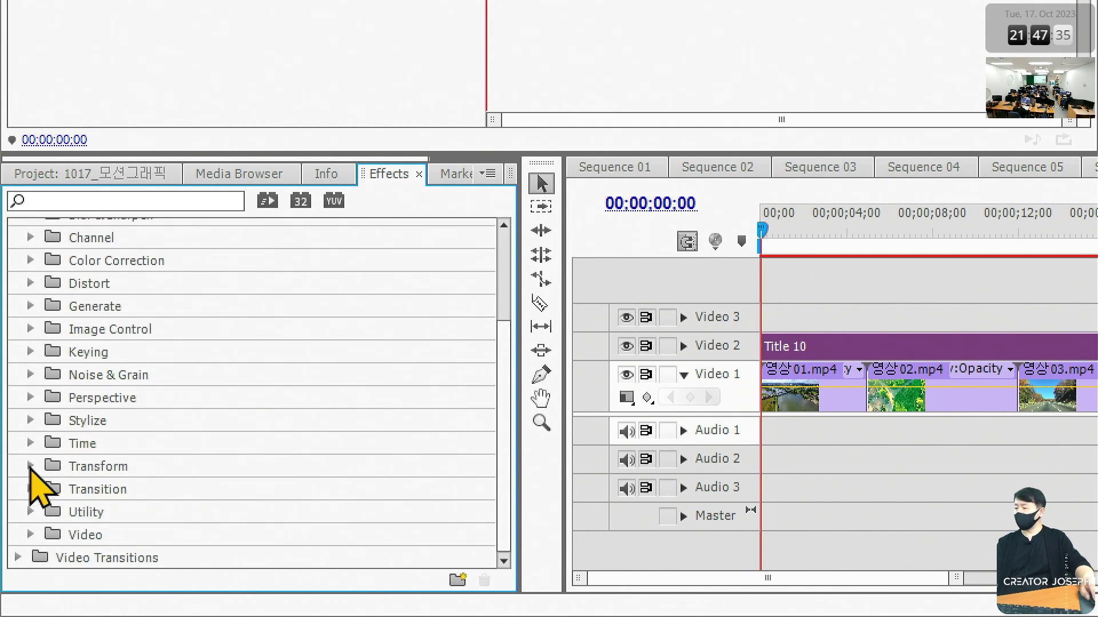
left_click(30, 466)
scroll(35, 486, "down", 2)
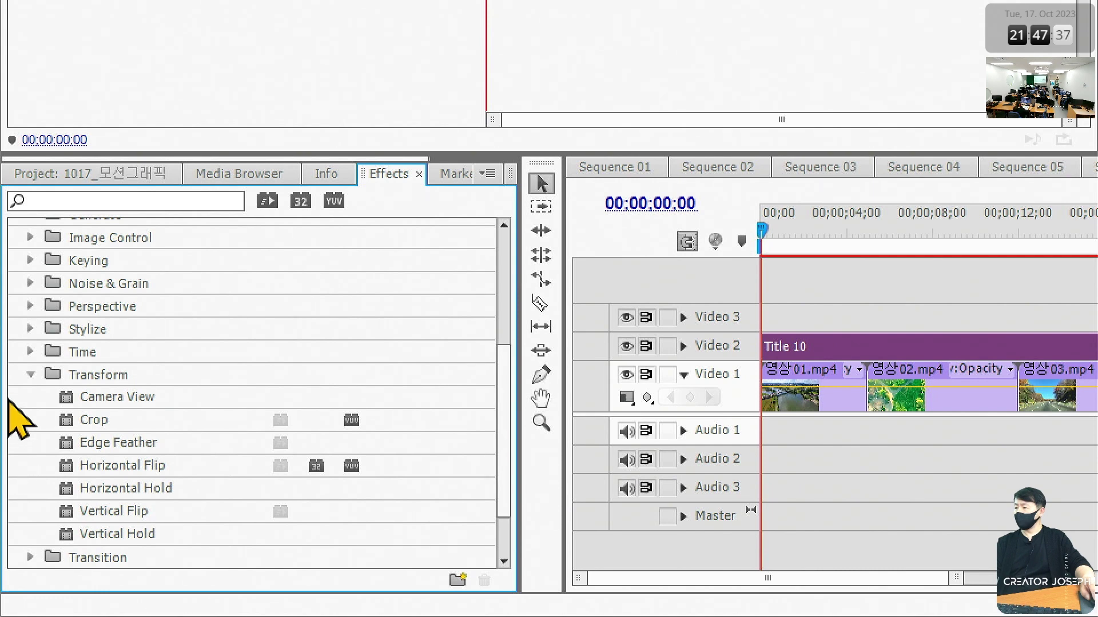
mouse_move(37, 398)
left_mouse_down()
mouse_move(131, 437)
mouse_move(766, 329)
left_mouse_up()
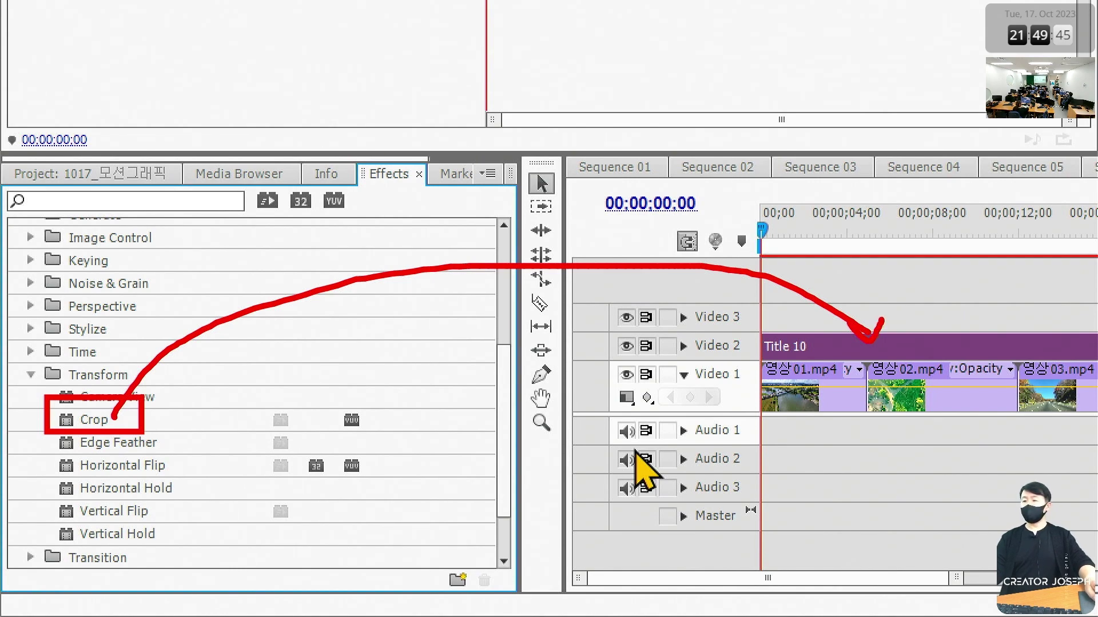
left_click(826, 350)
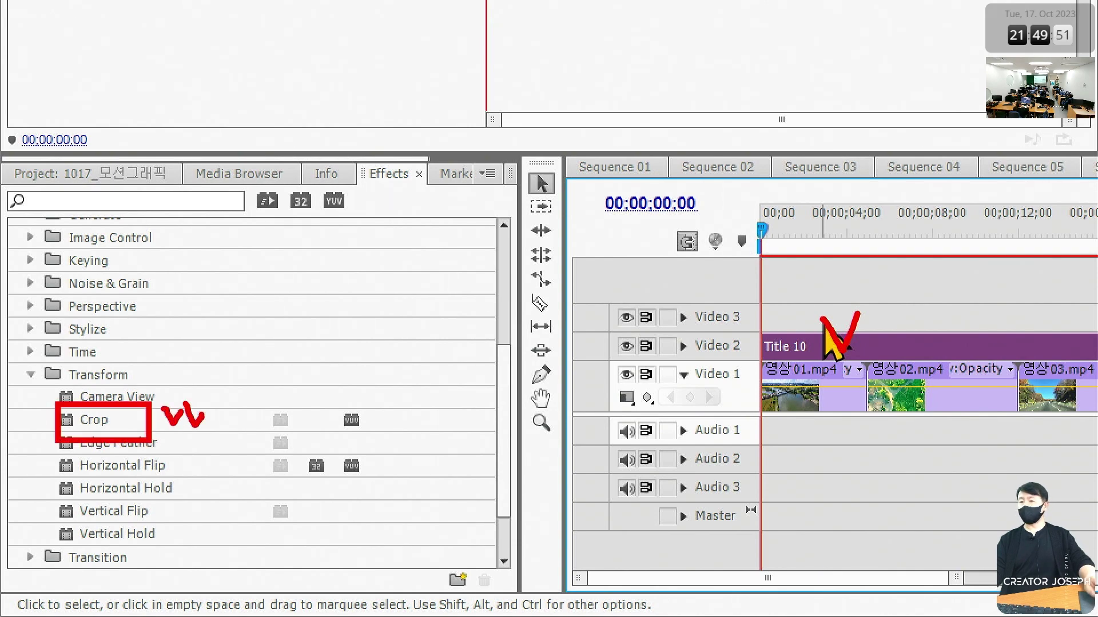
Delete the duplicate second Crop effect from Title 10.
left_click(103, 429)
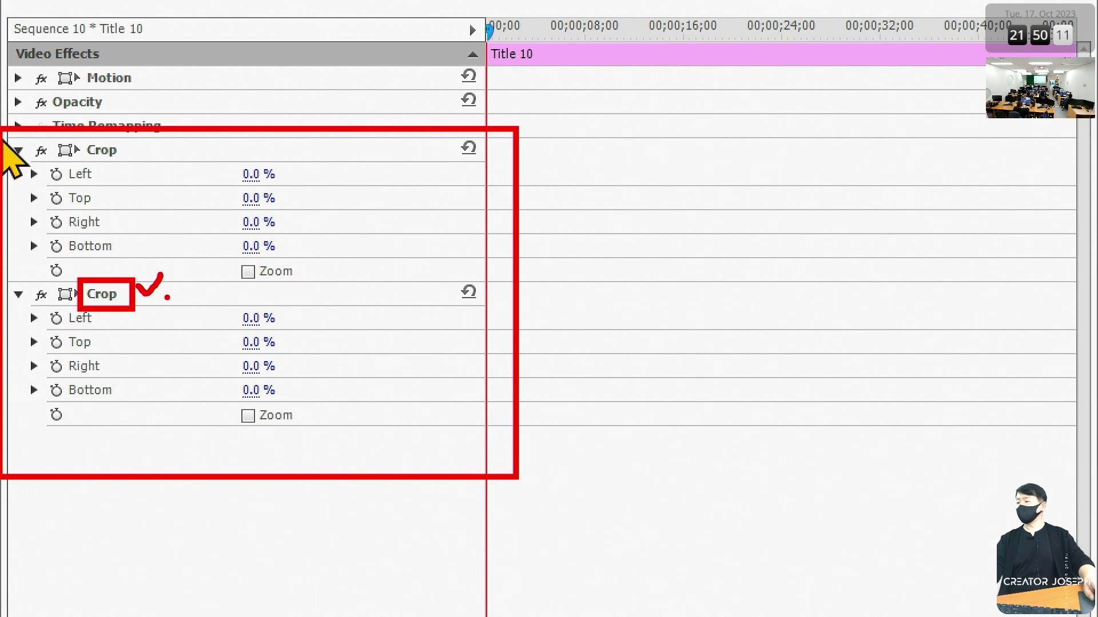
left_click(109, 294)
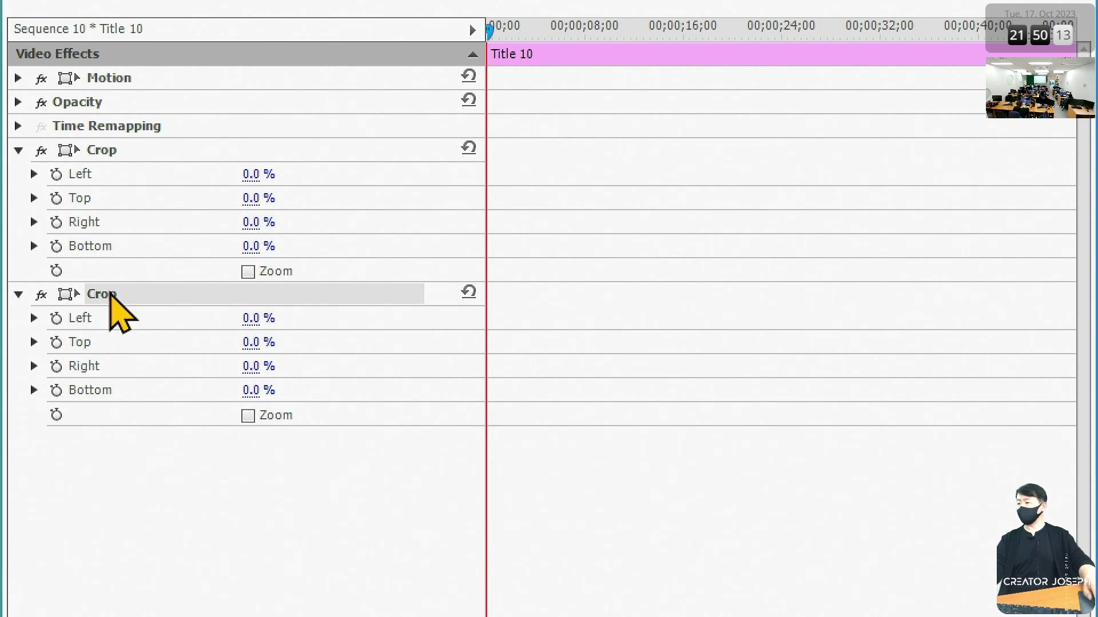
key("Delete")
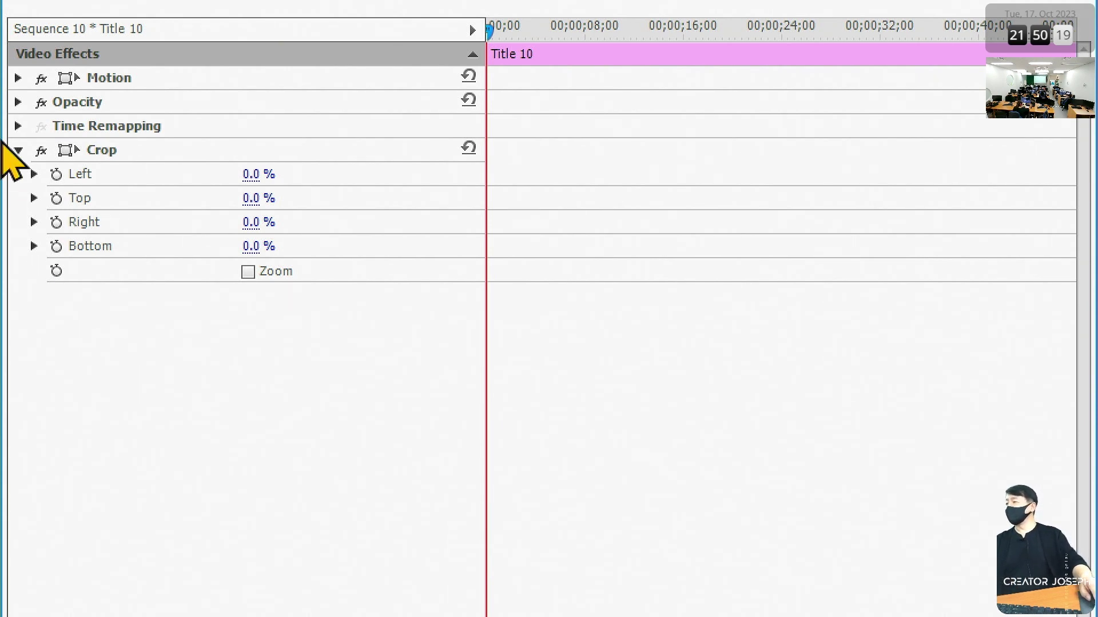
Scrub Crop Right to test trimming the orange band, leaving all edges at 0.0%.
left_click_drag(13, 139, 452, 298)
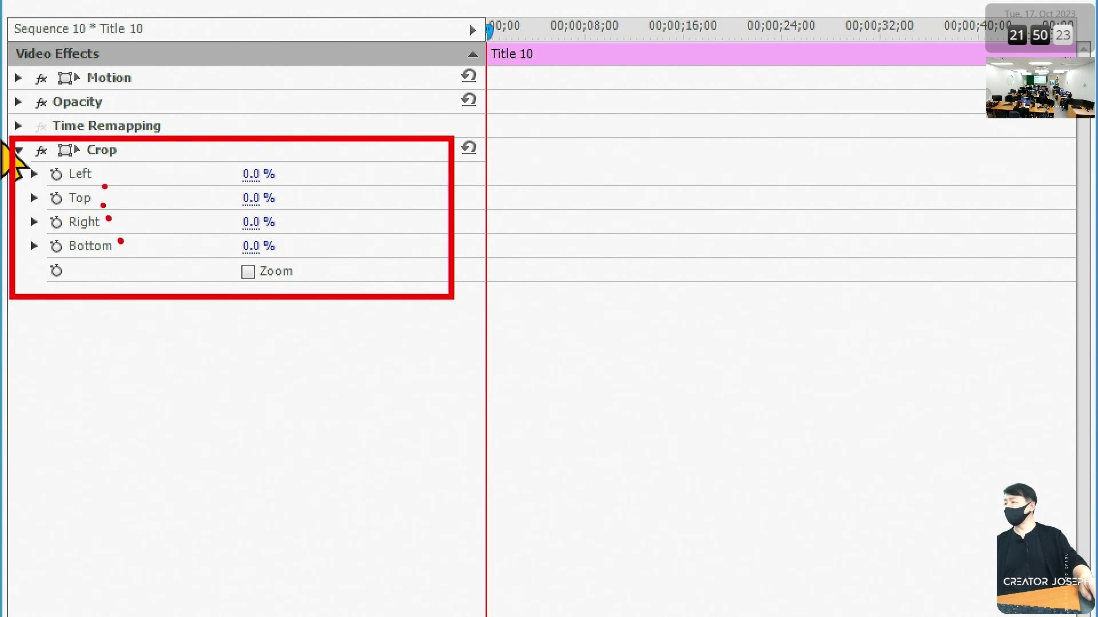
left_click_drag(228, 152, 297, 270)
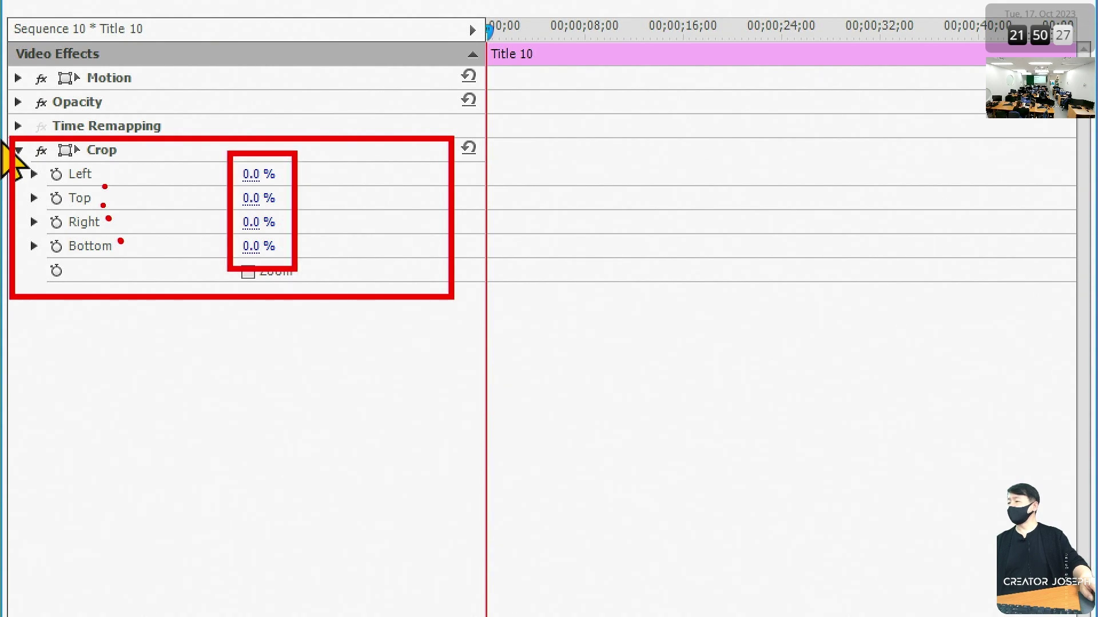
key("Escape")
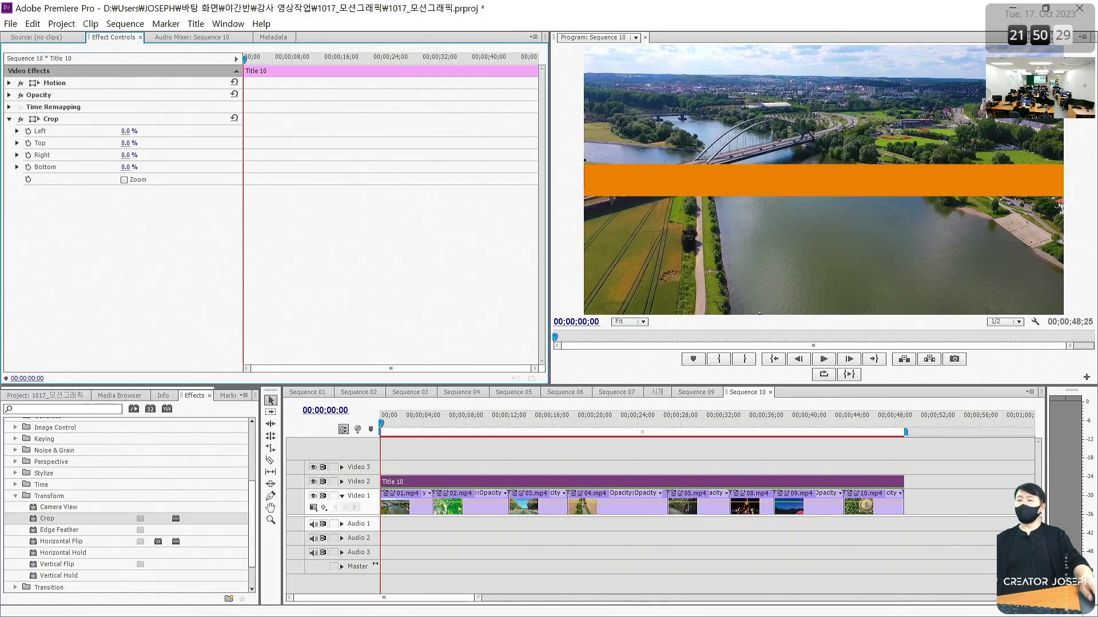
left_click_drag(978, 121, 640, 121)
left_click_drag(747, 93, 920, 92)
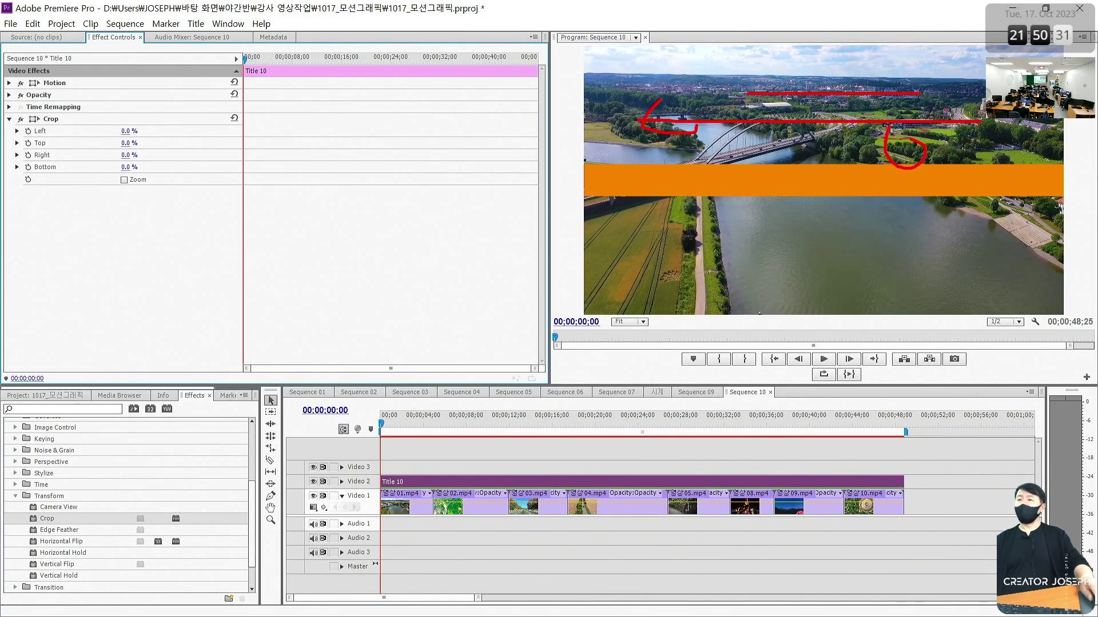
left_click_drag(583, 240, 914, 245)
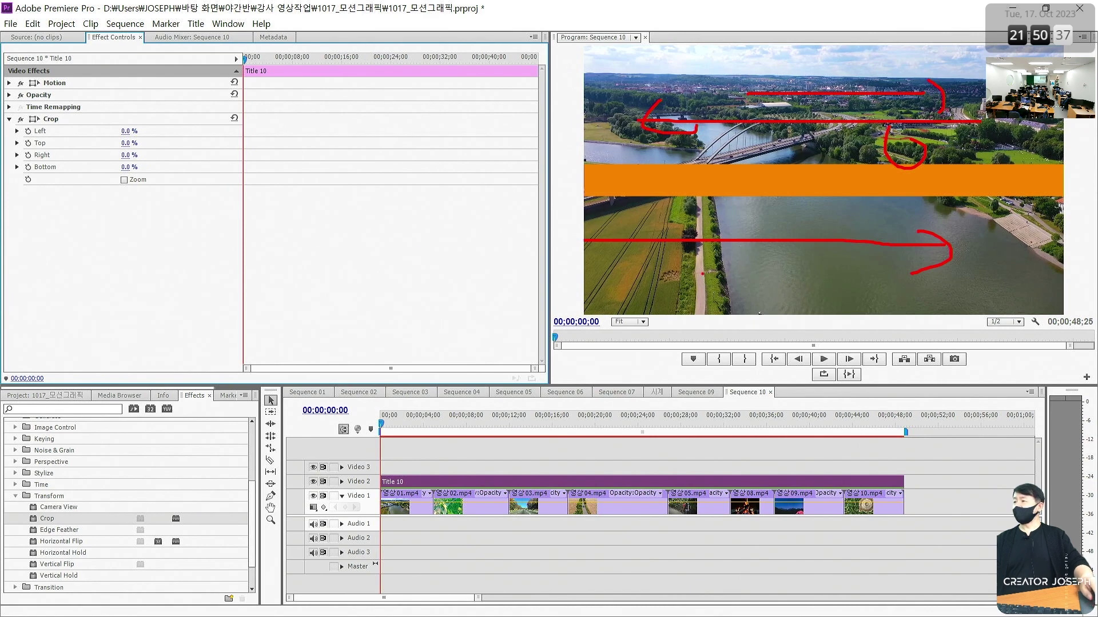
key("Escape")
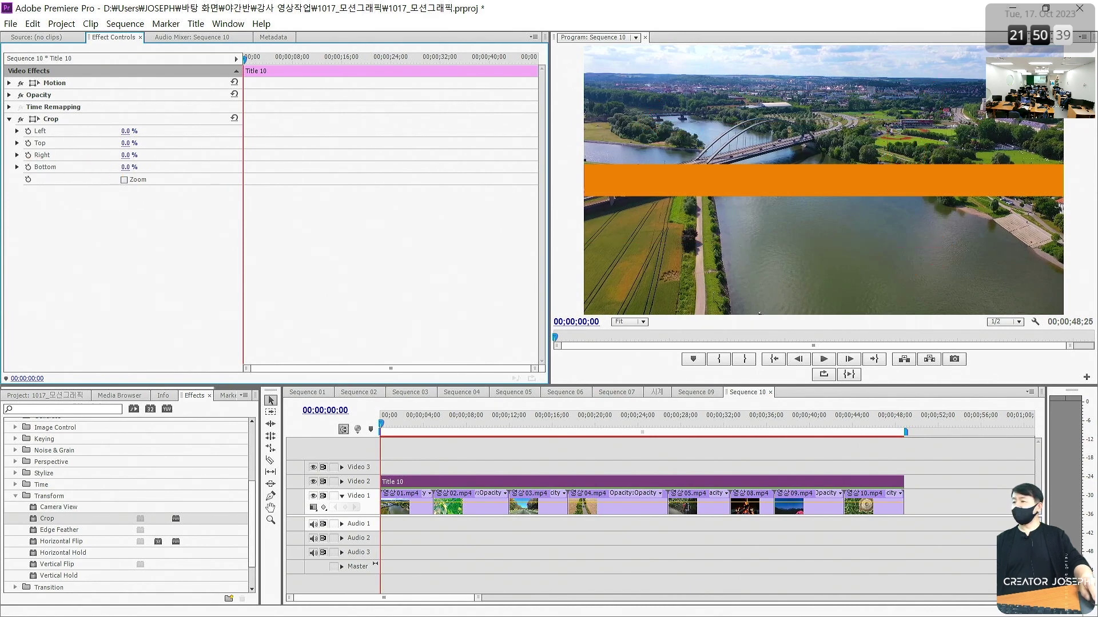
left_click_drag(126, 155, 140, 200)
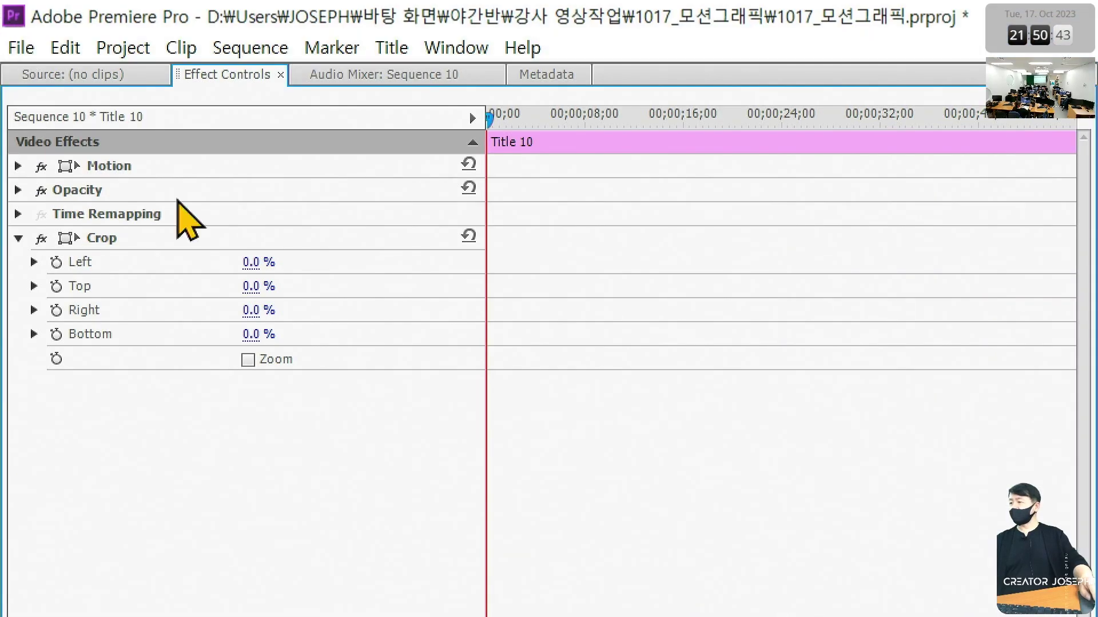
Keyframe Title 10's Crop Left from 0% to 100%, then play back the wipe.
left_click_drag(495, 121, 462, 136)
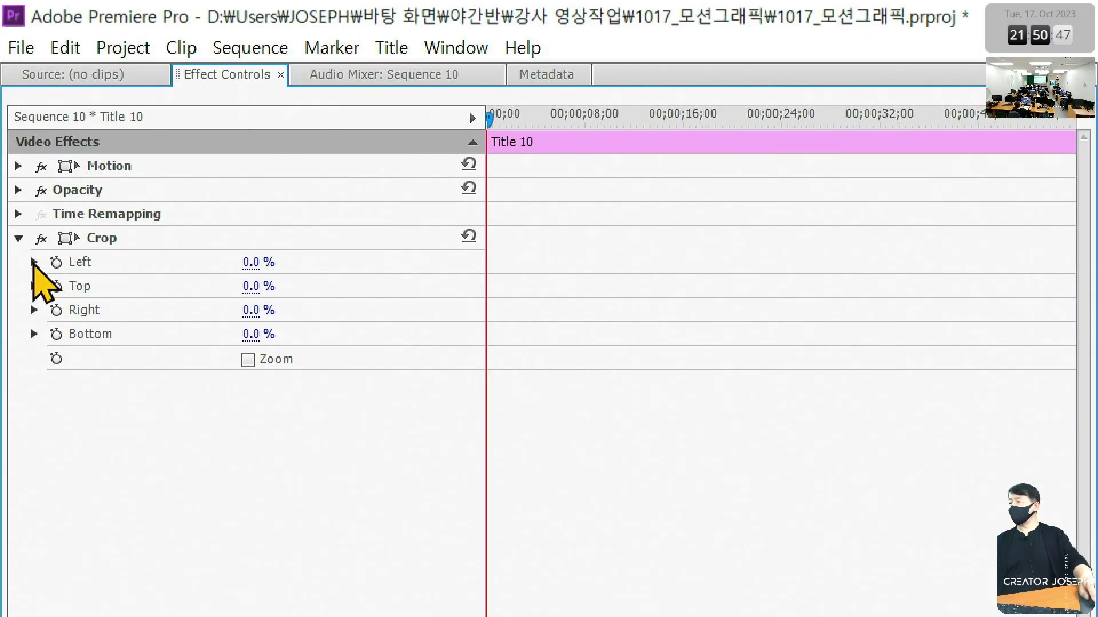
left_click(33, 262)
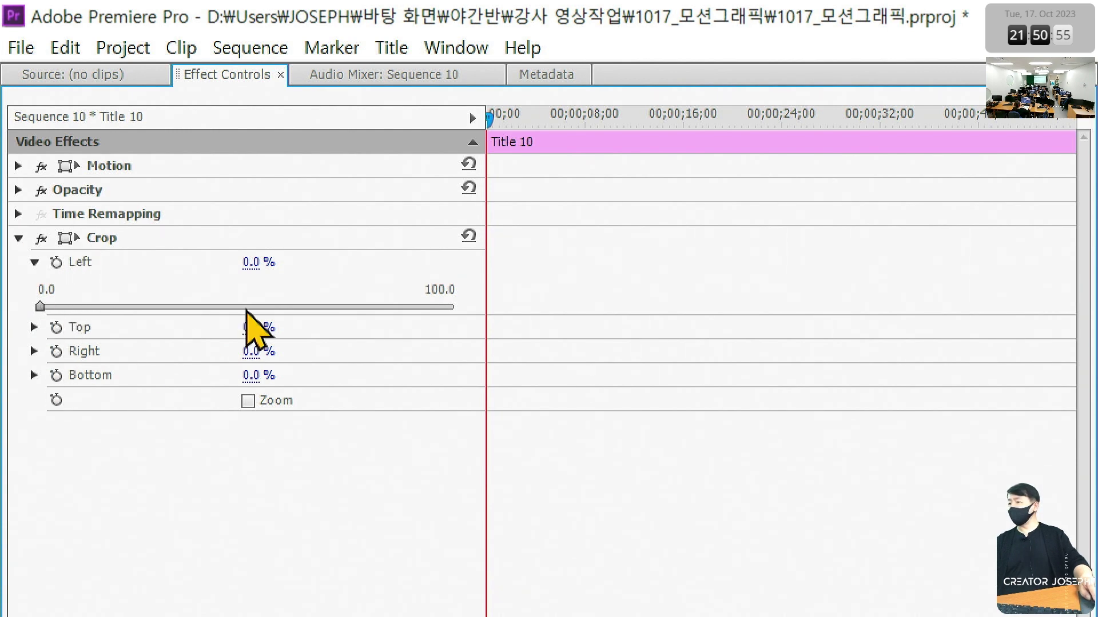
left_click(56, 262)
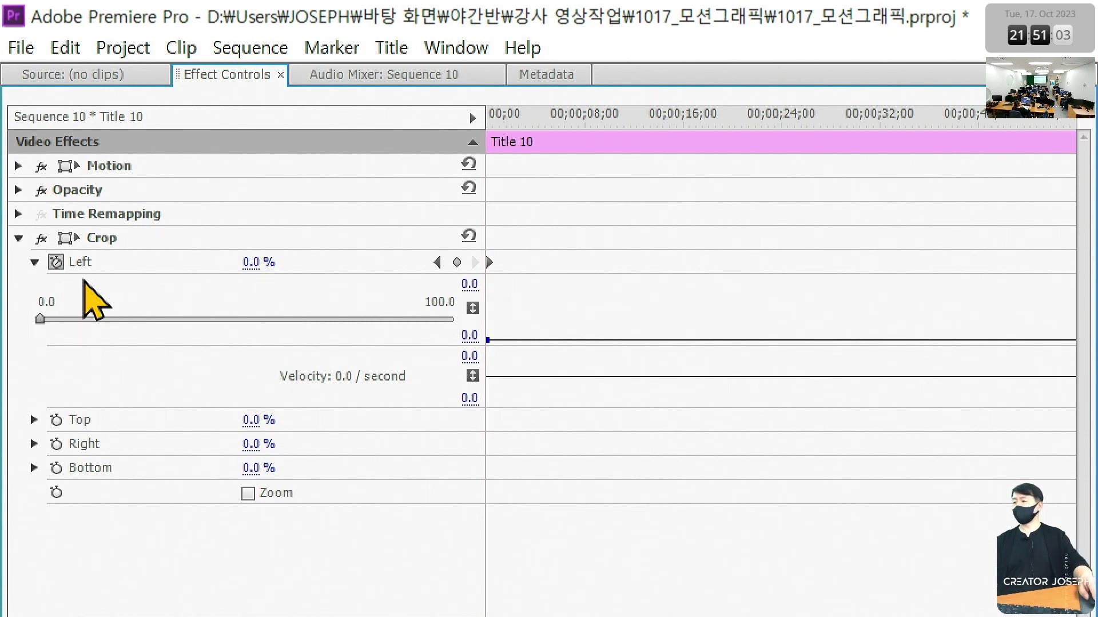
left_click(250, 262)
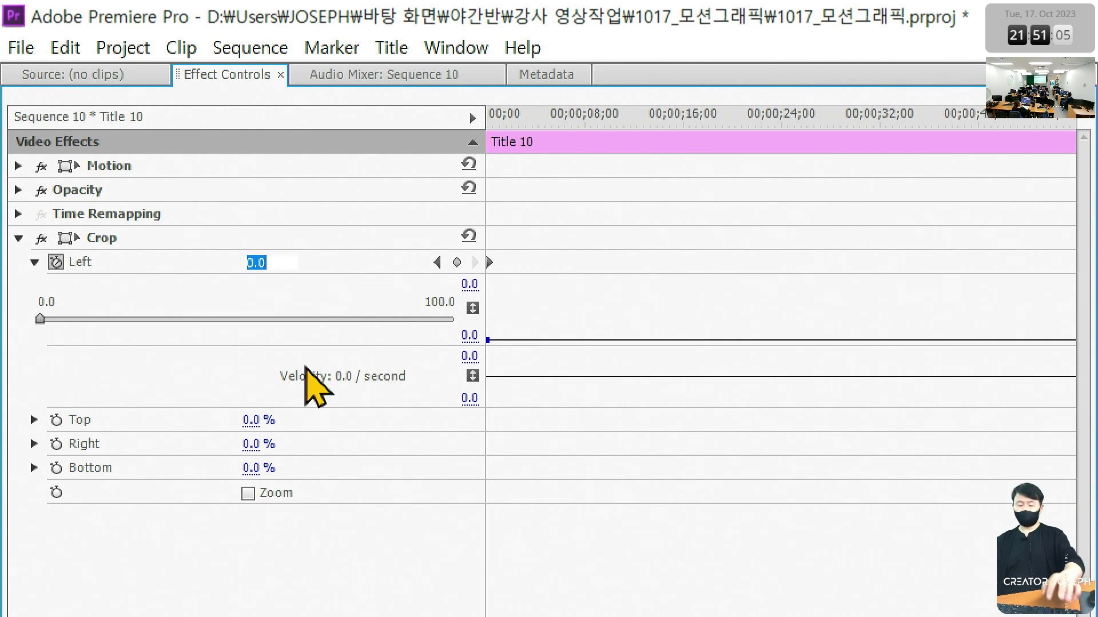
type("100")
key("Return")
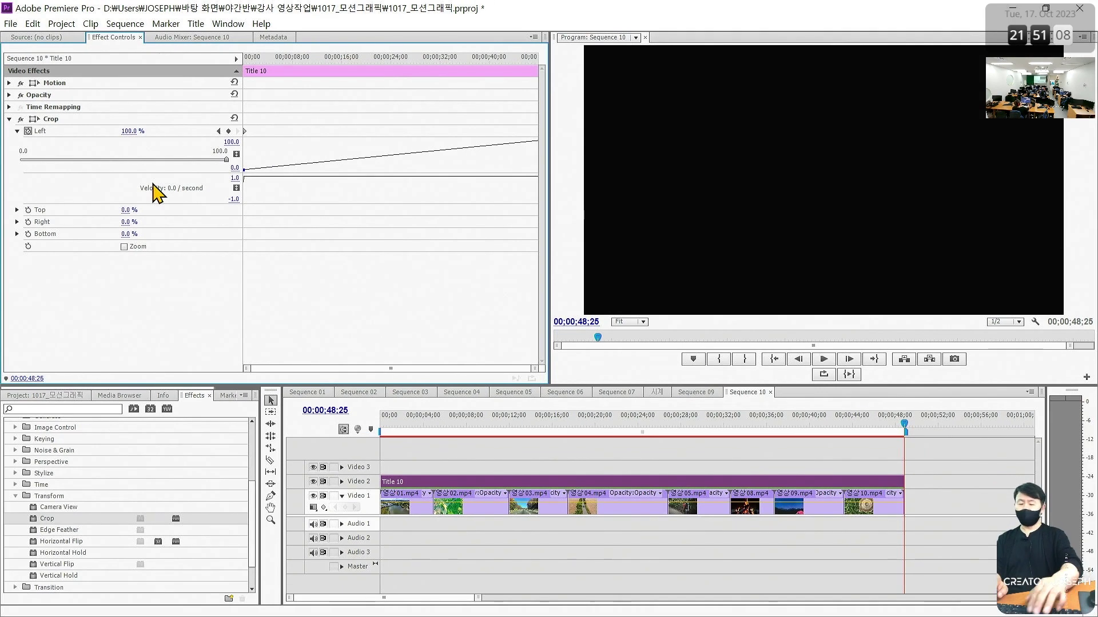
key("space")
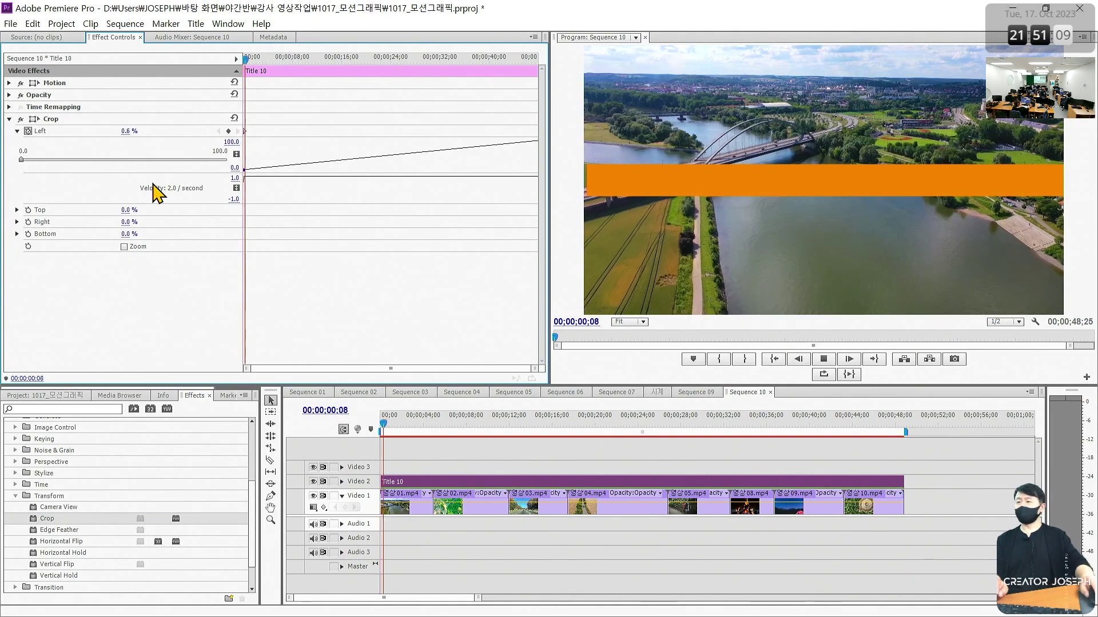
left_click(823, 360)
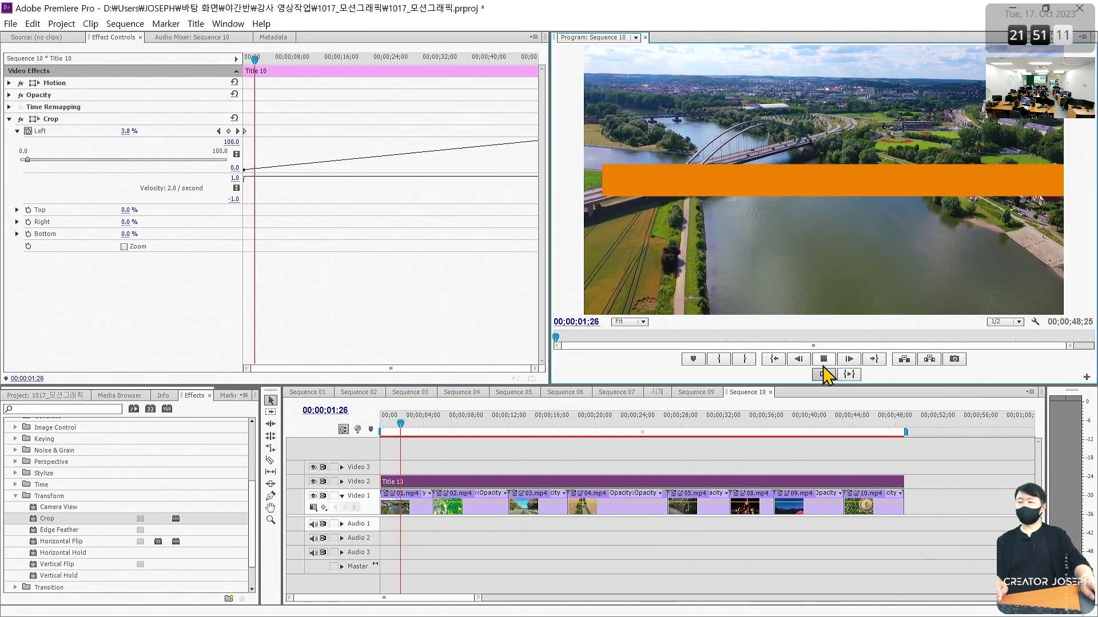